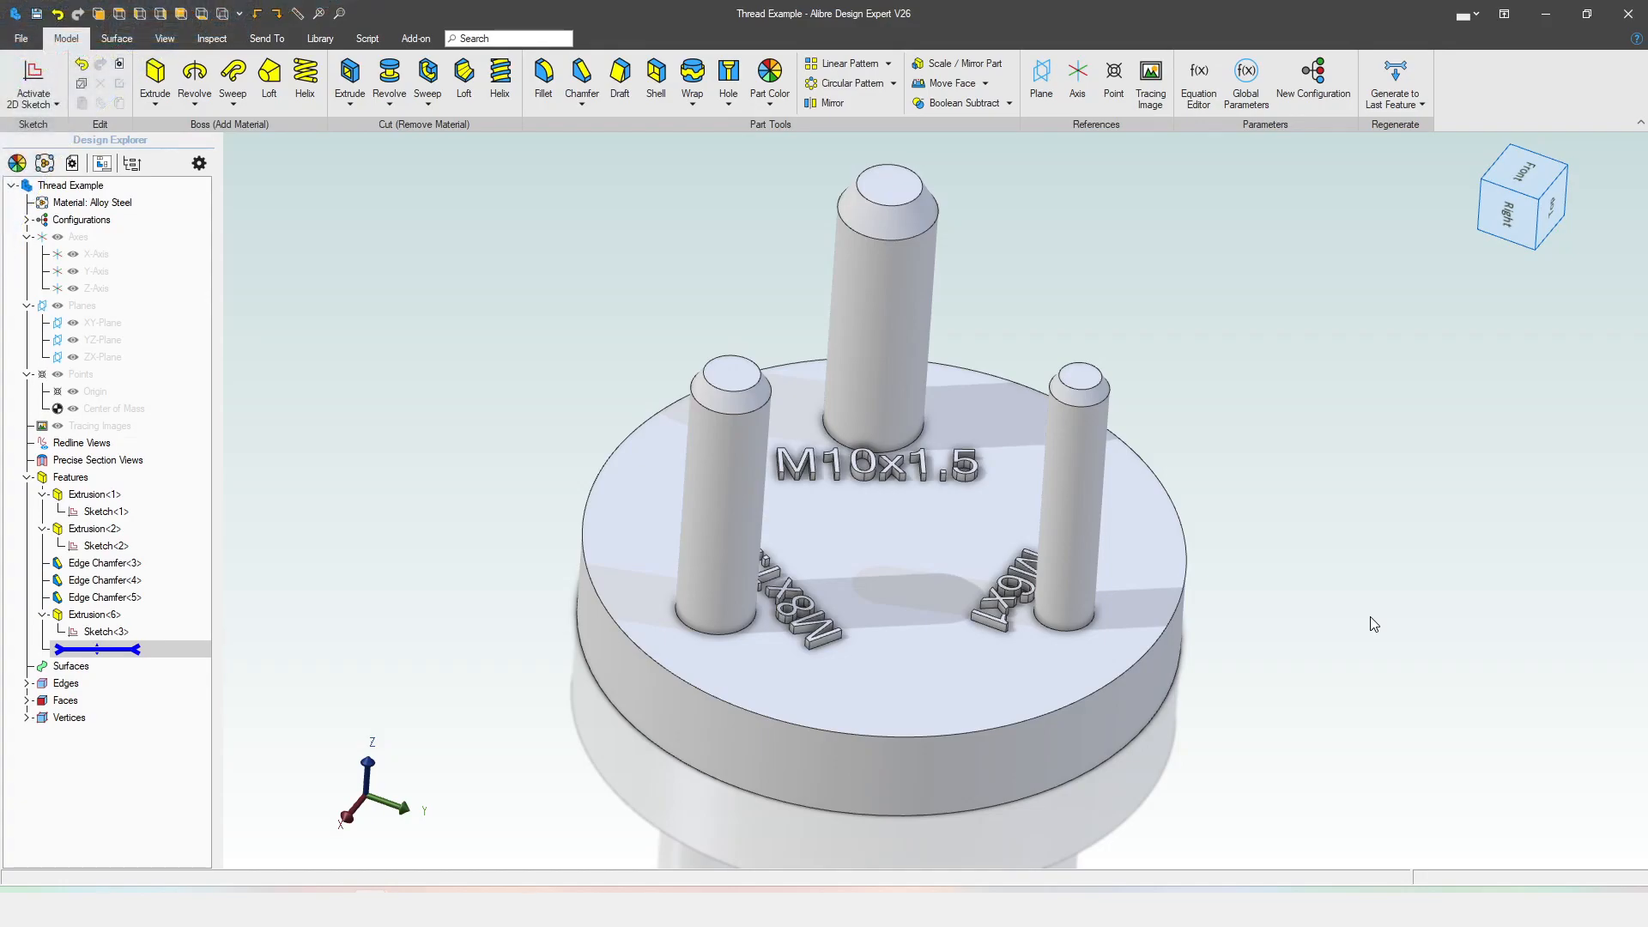
middle_click_drag(1053, 266, 1362, 568)
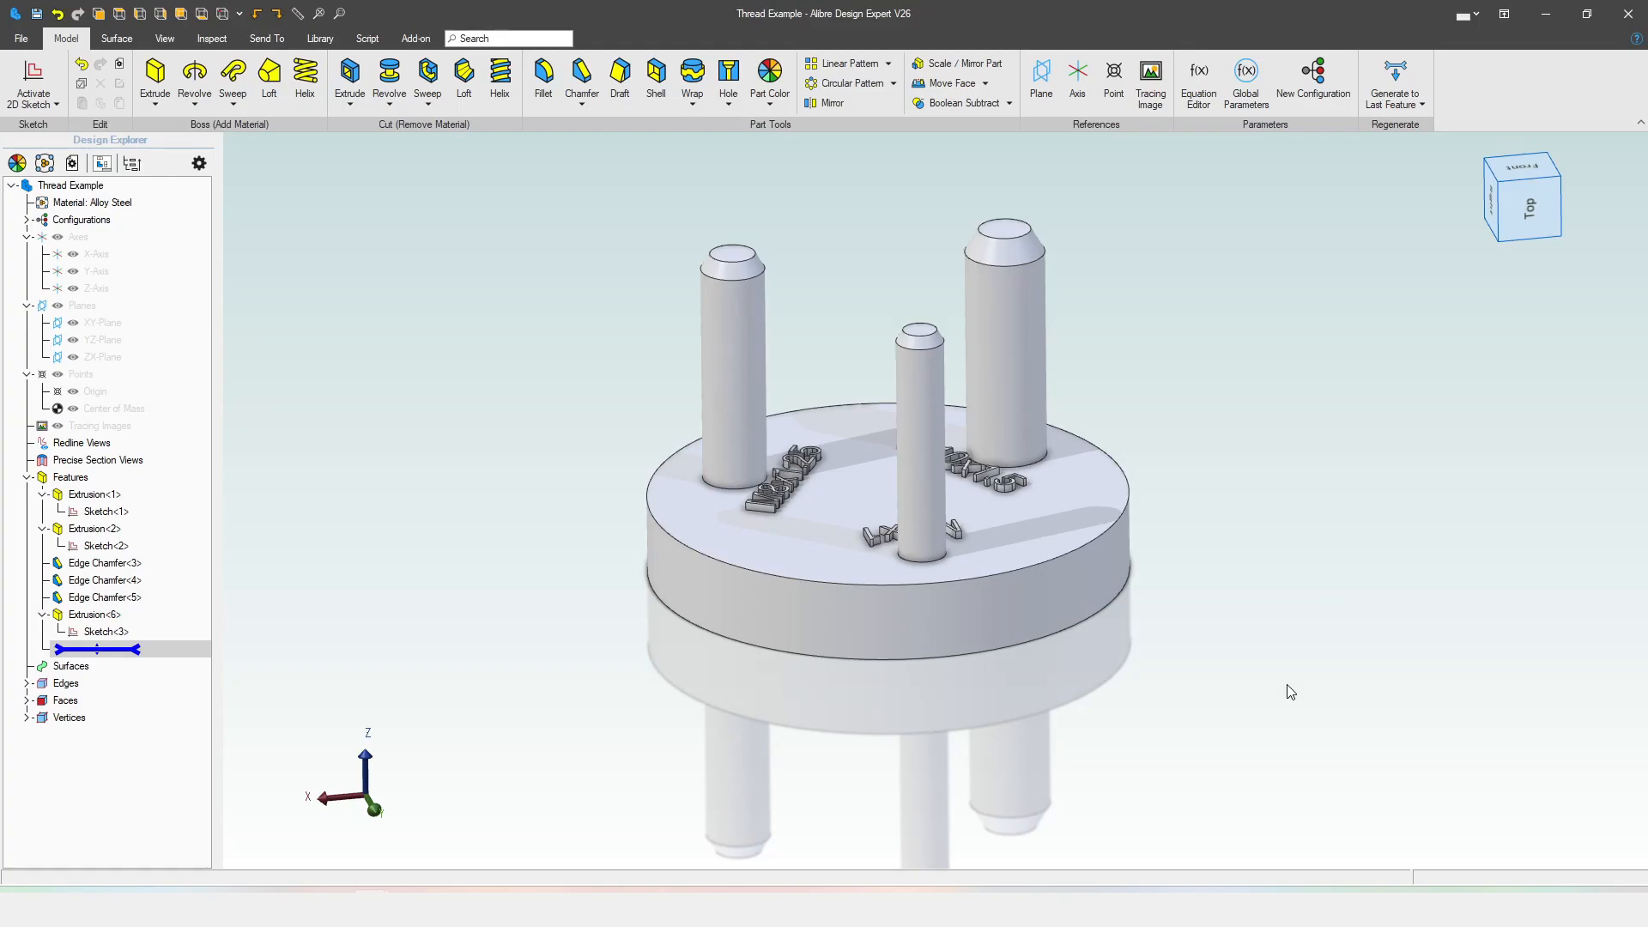
middle_click_drag(862, 680, 1155, 734)
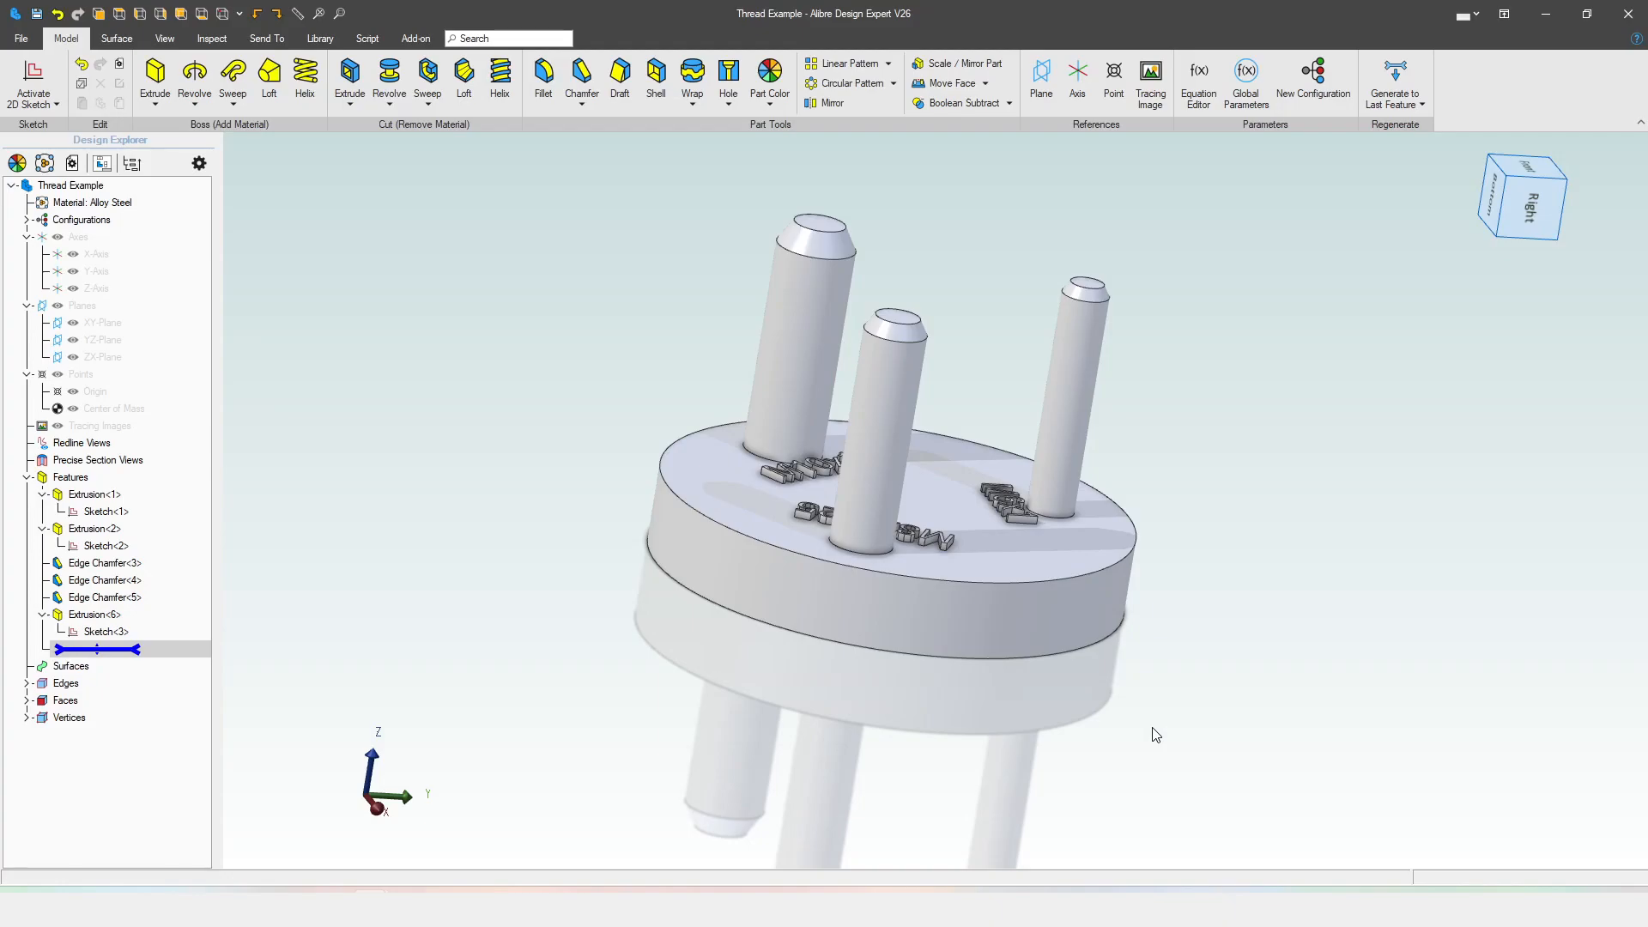
middle_click_drag(1155, 734, 1087, 757)
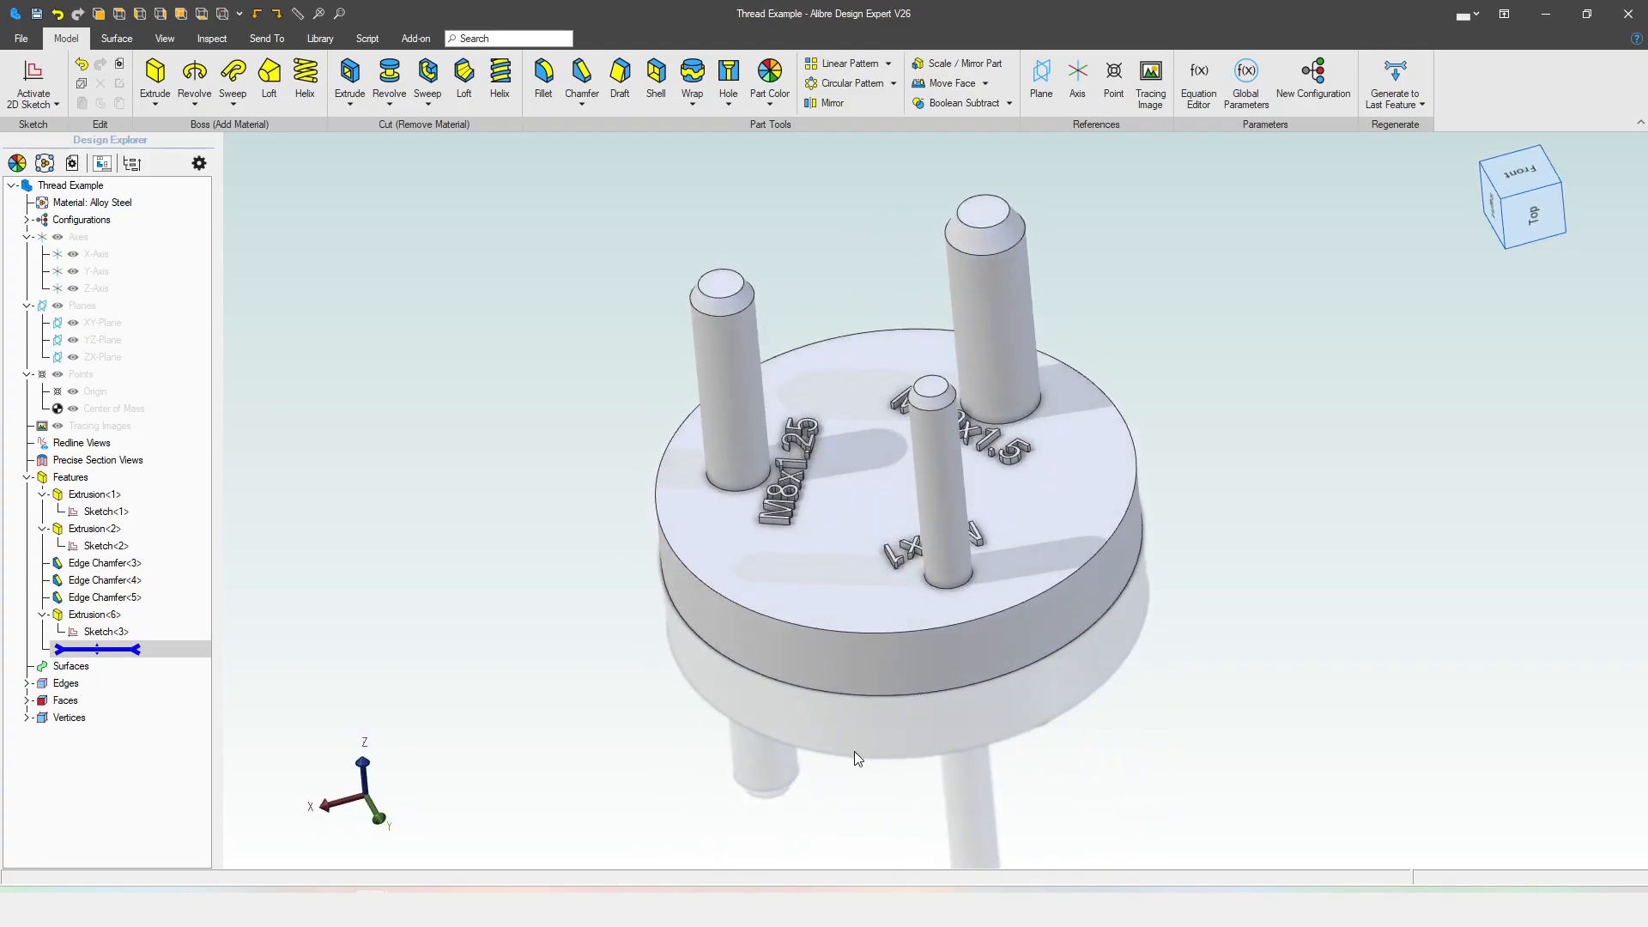
middle_click_drag(632, 629, 1204, 446)
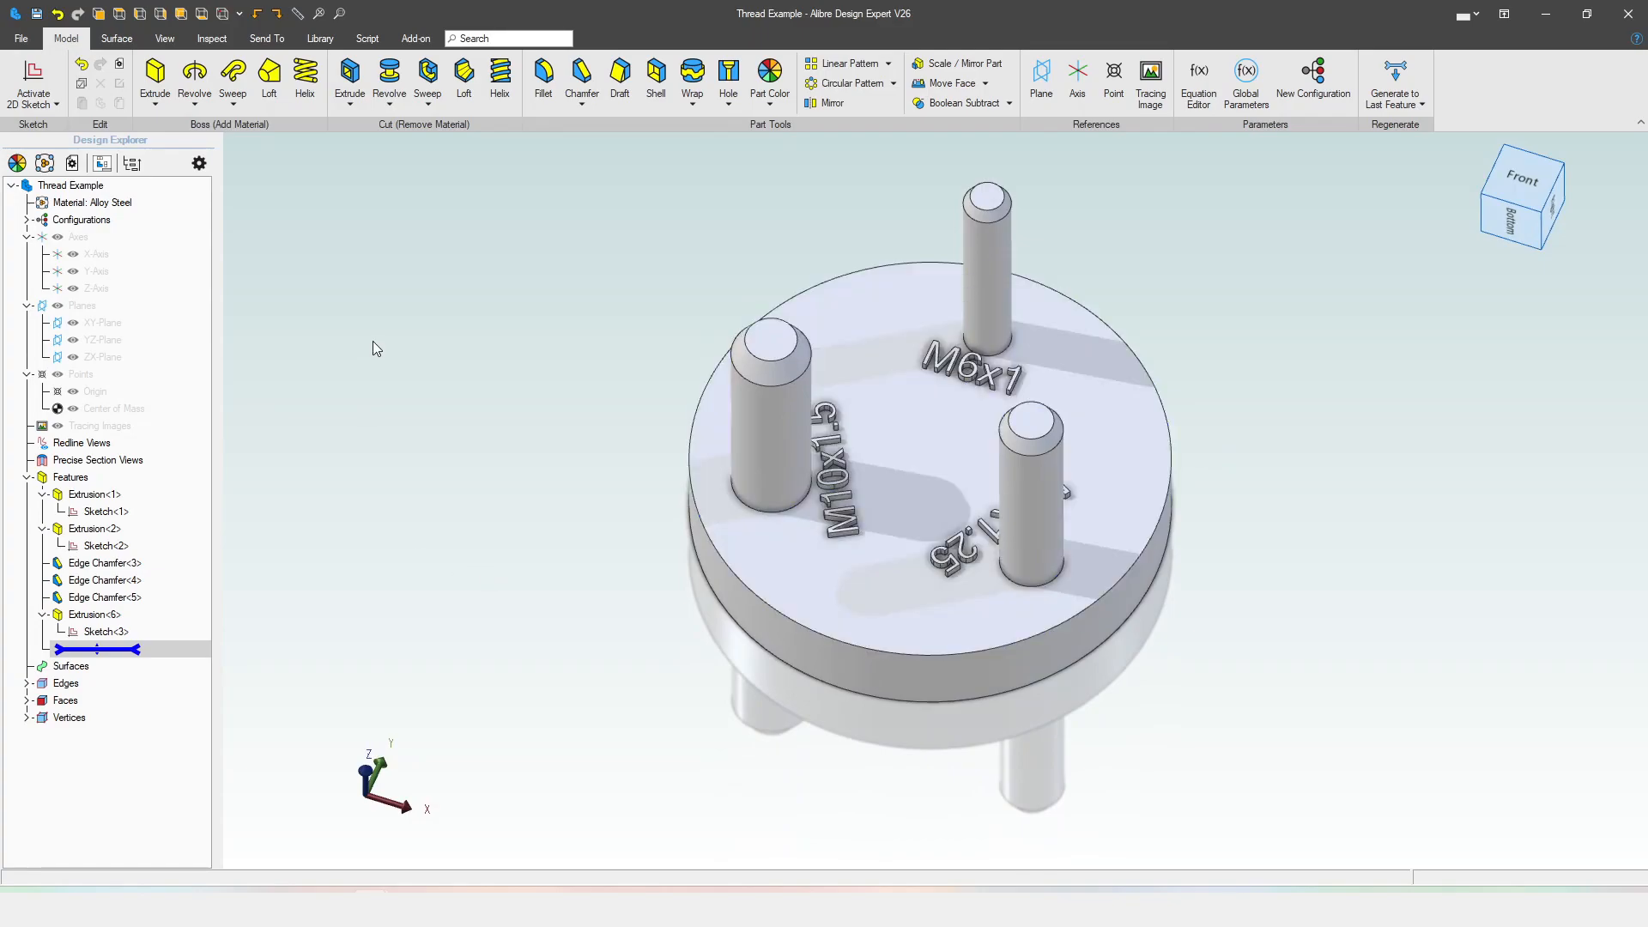
left_click(322, 47)
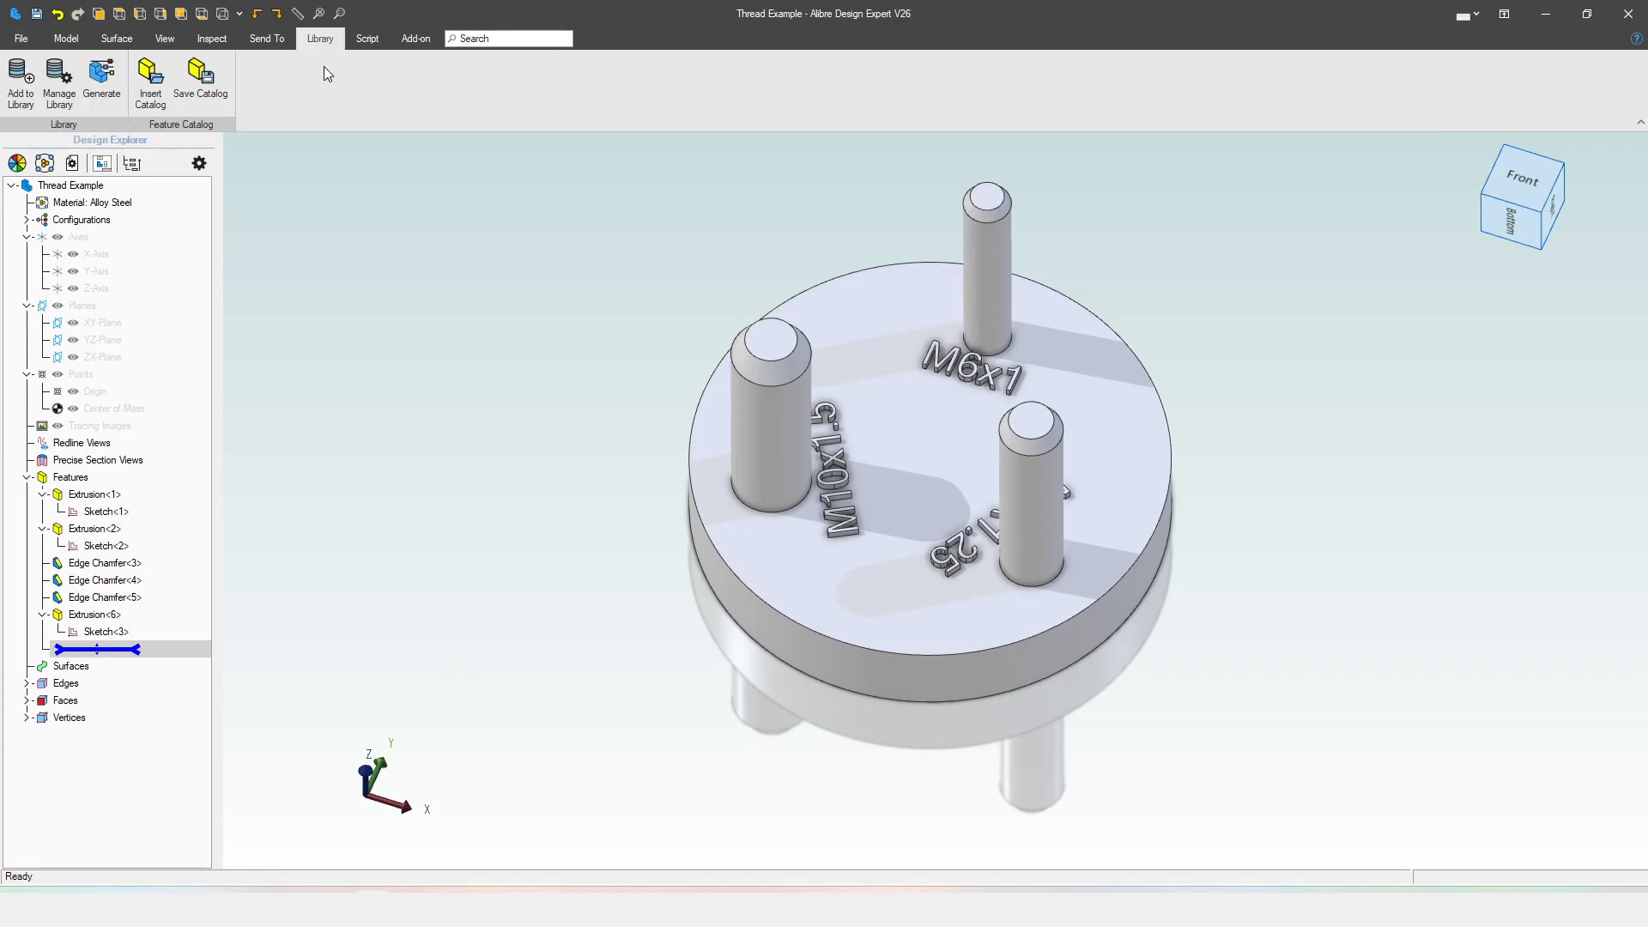
- Start a Boolean Subtract feature on the part and dismiss the prompt to insert an existing design file
left_click(67, 39)
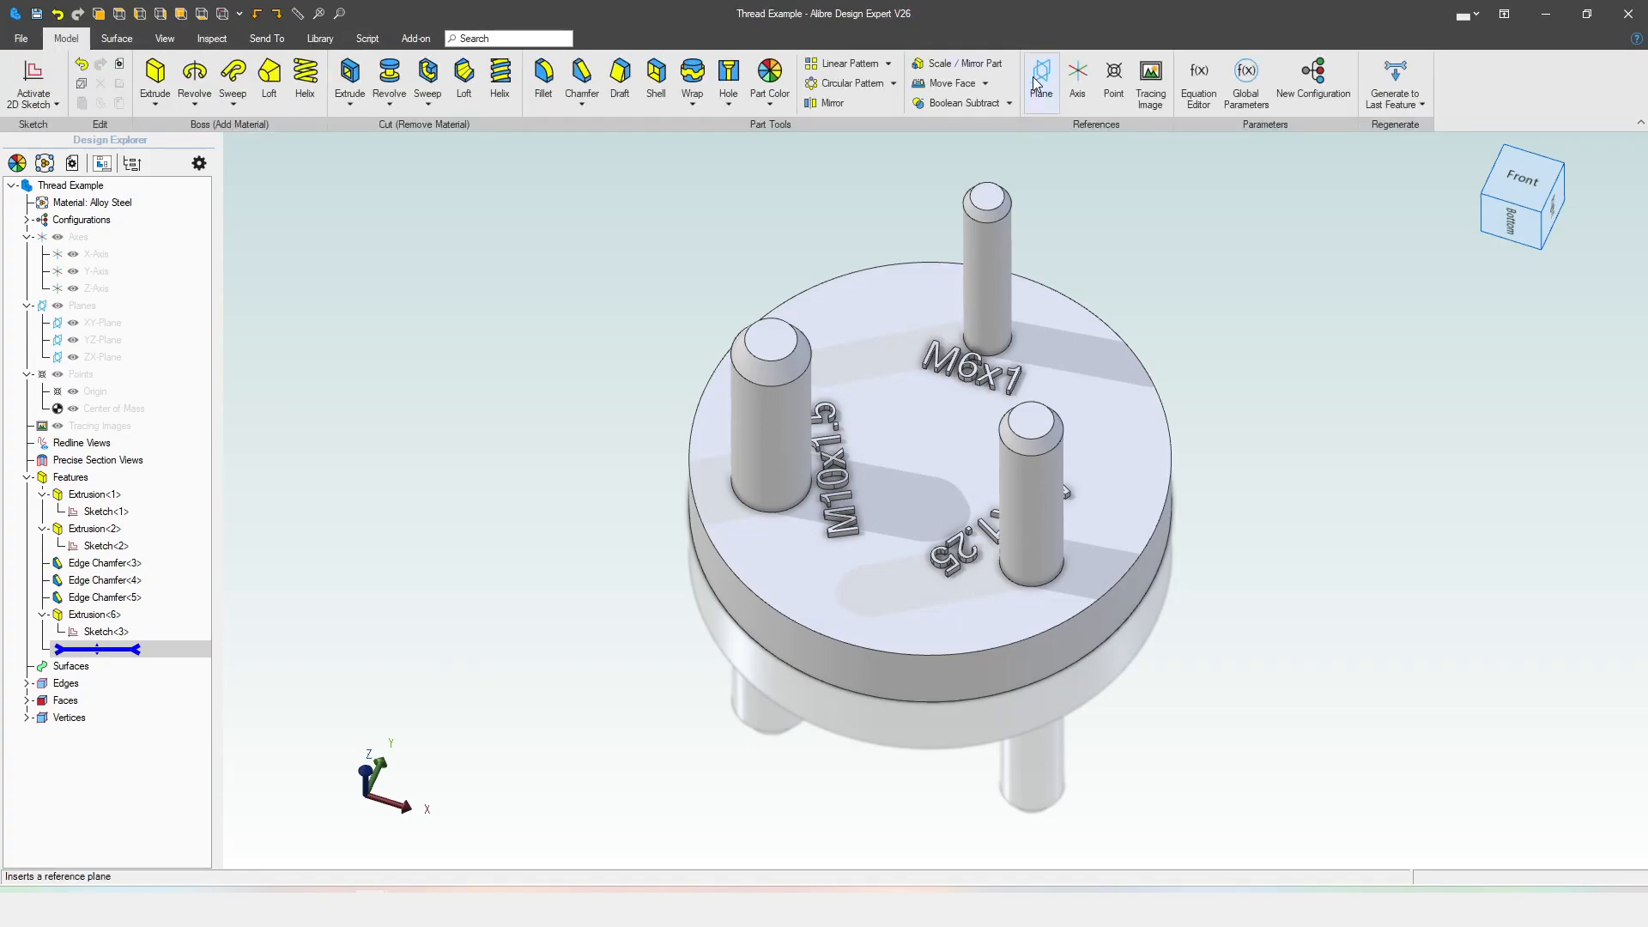
left_click(1009, 103)
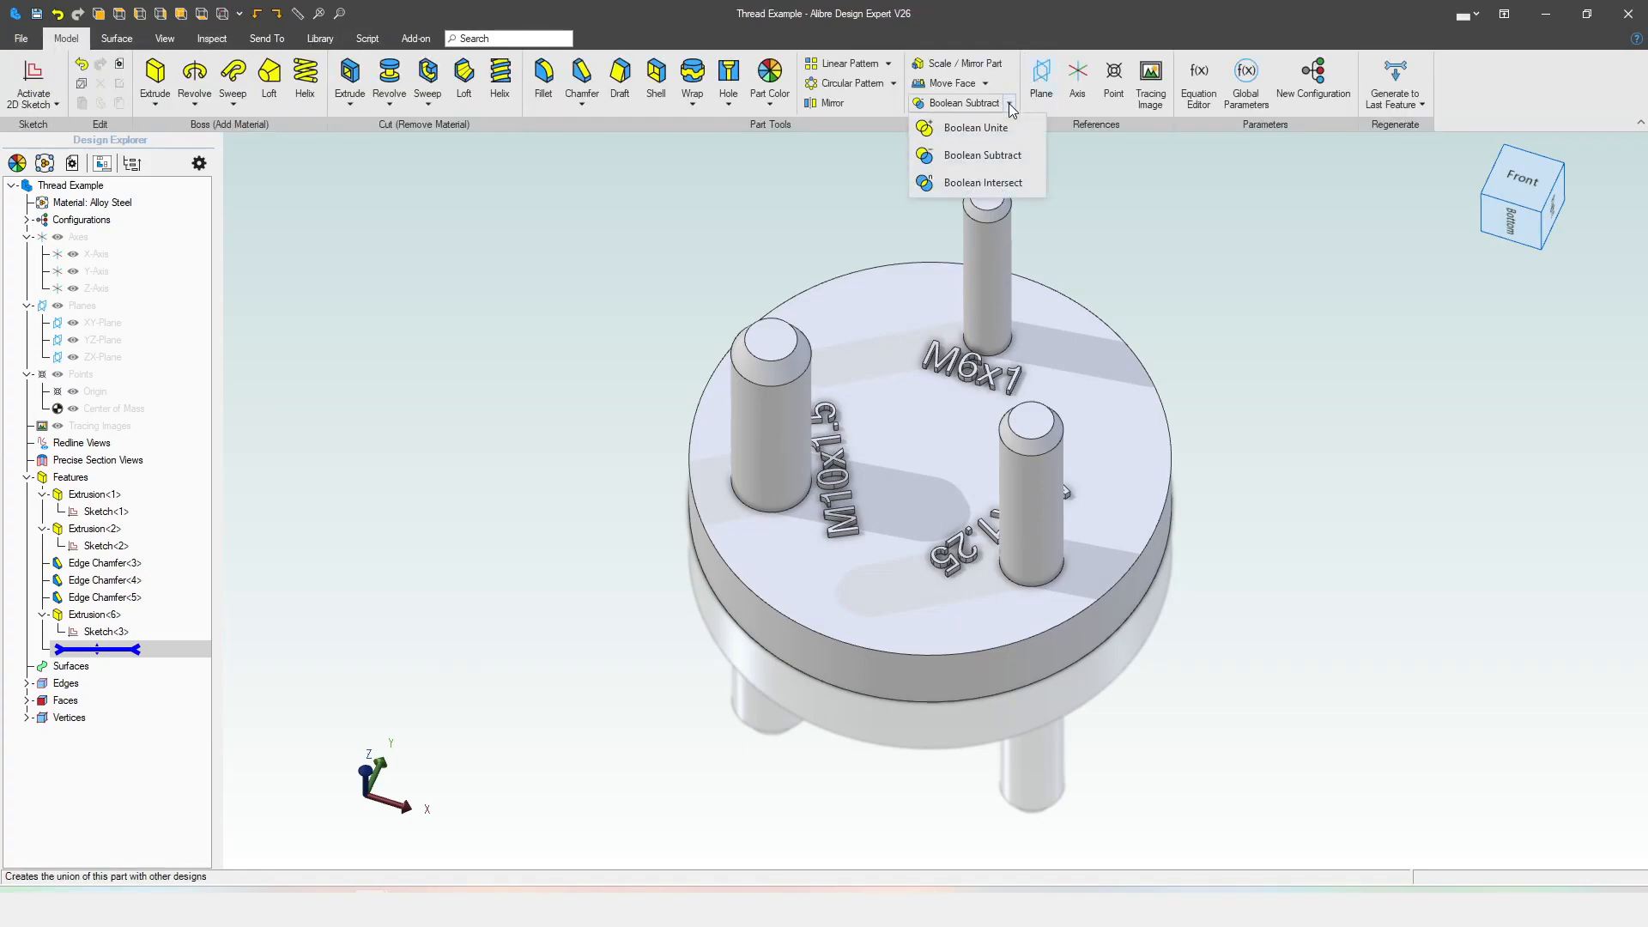
left_click(1009, 162)
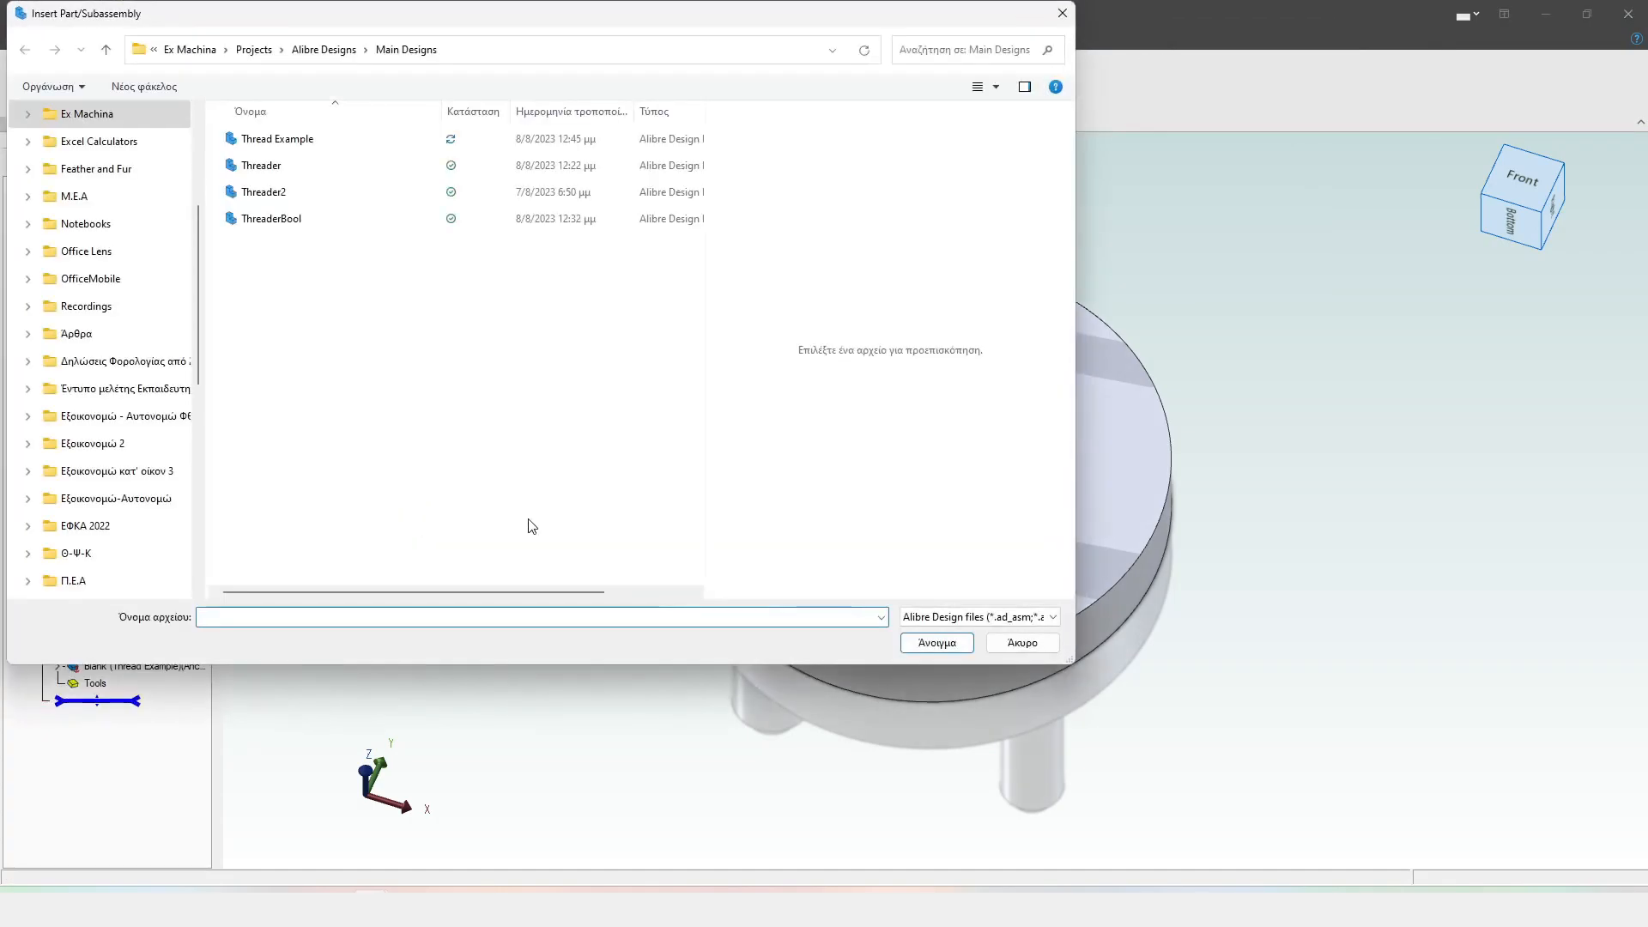
left_click(1022, 643)
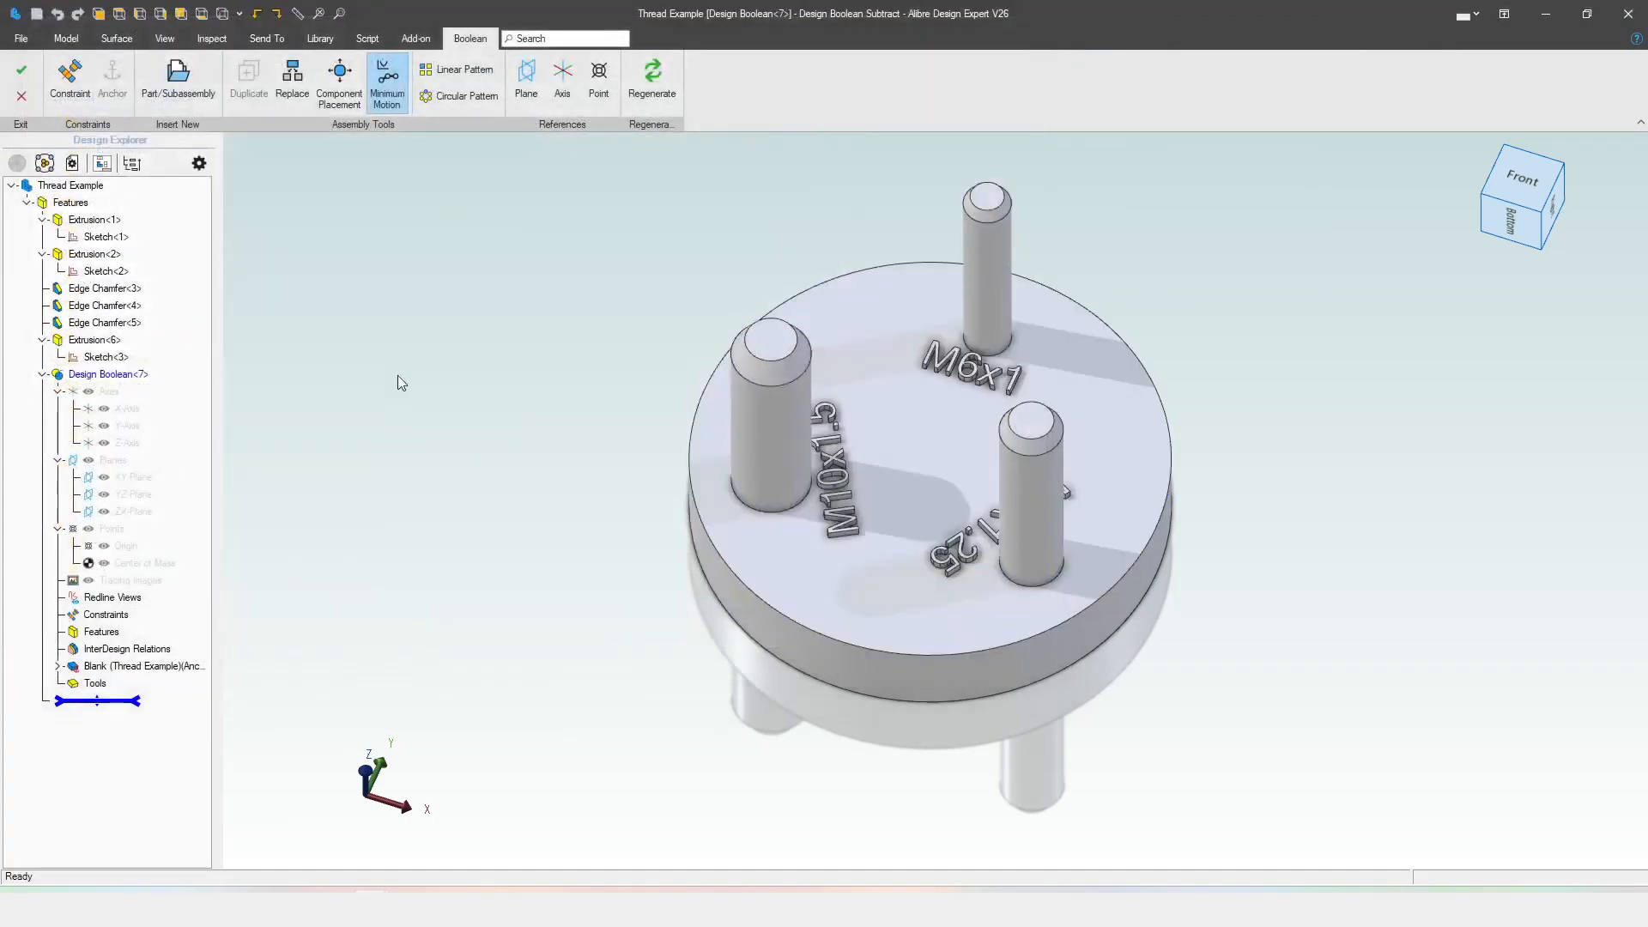
- Generate a ThreaderBool design from the Standard Parts and helpers category of My Parts Catalog with the file name M6
middle_click_drag(562, 597, 541, 570)
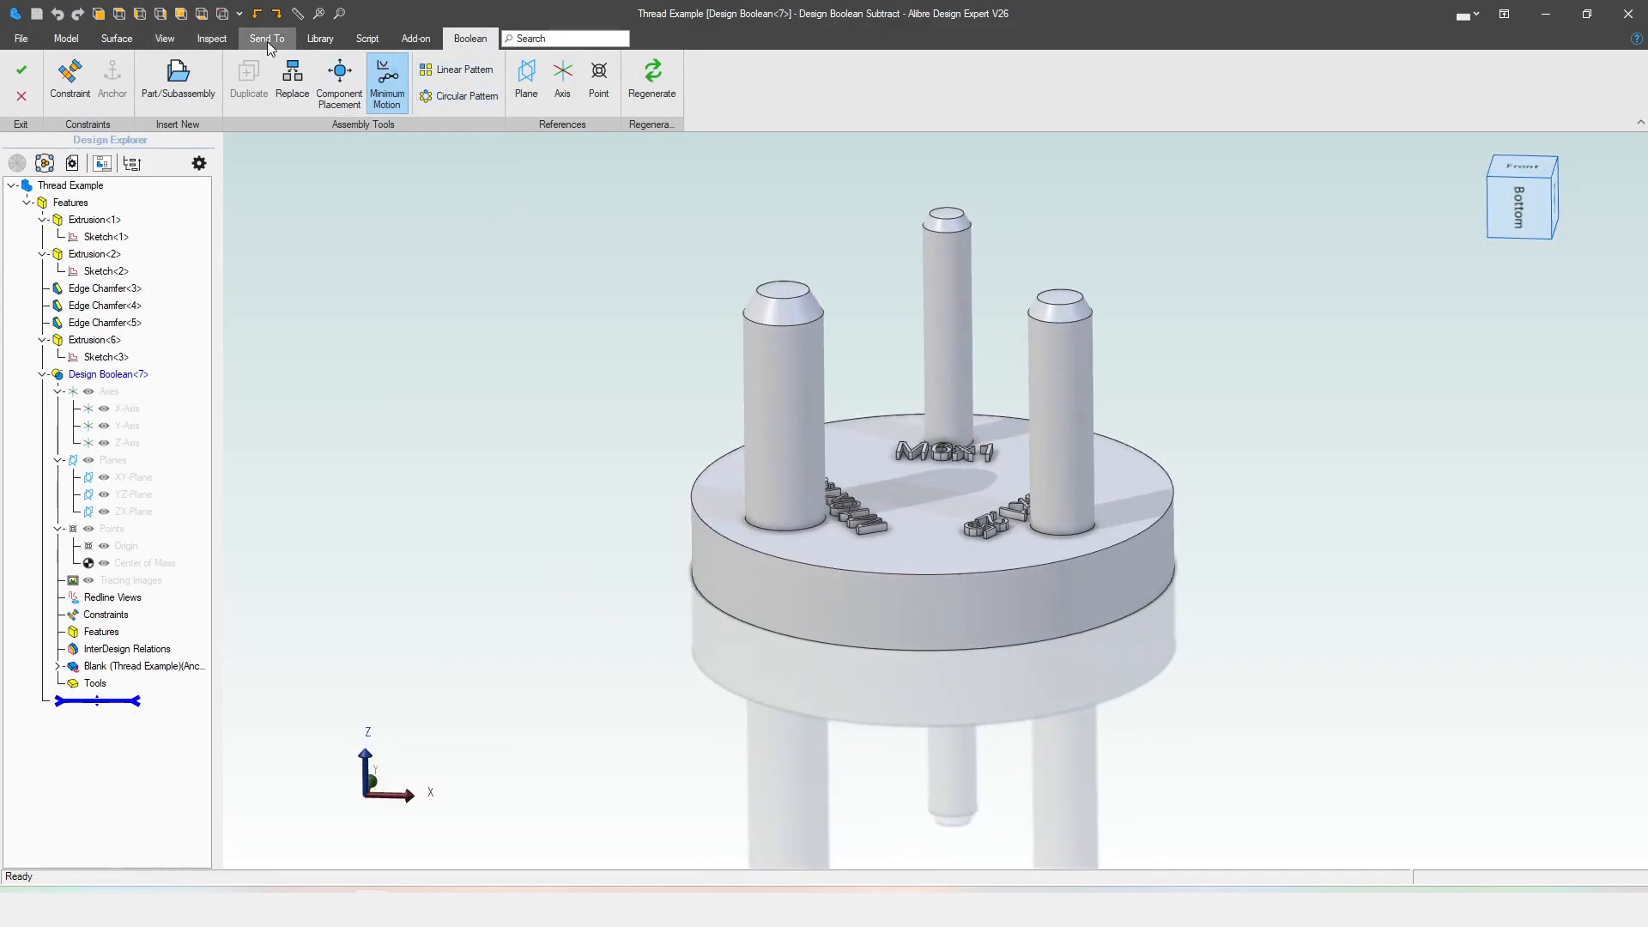
left_click(318, 40)
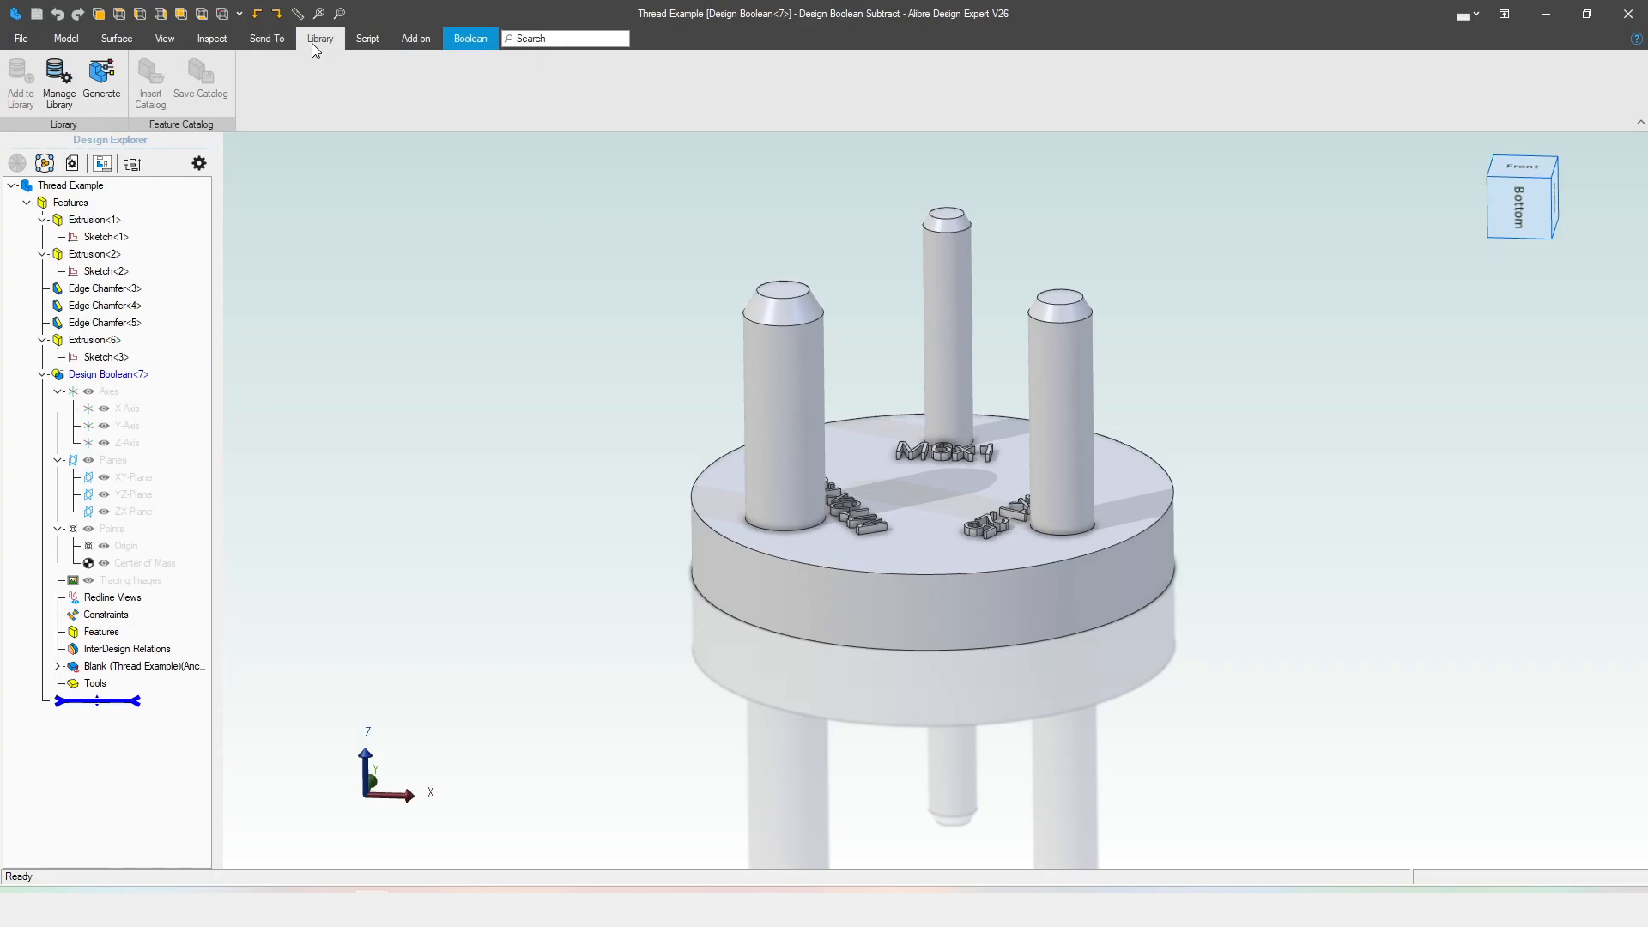
left_click(102, 81)
left_click(21, 195)
left_click(35, 212)
left_click(120, 229)
left_click(41, 442)
left_click(87, 793)
left_click_drag(87, 793, 3, 789)
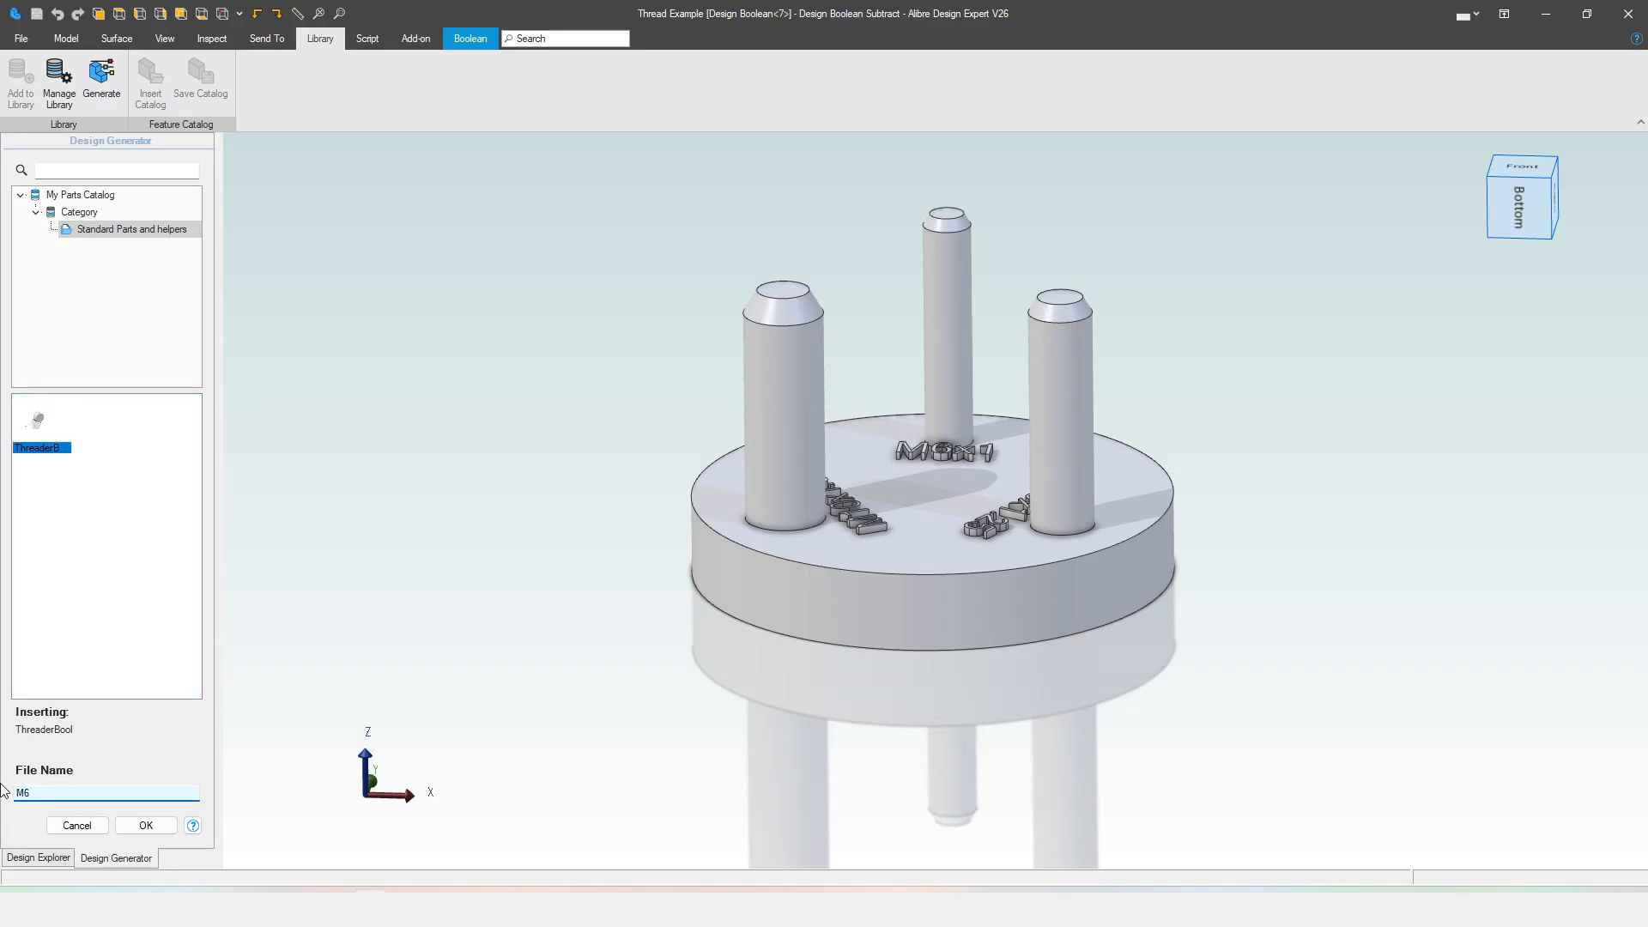
left_click(130, 825)
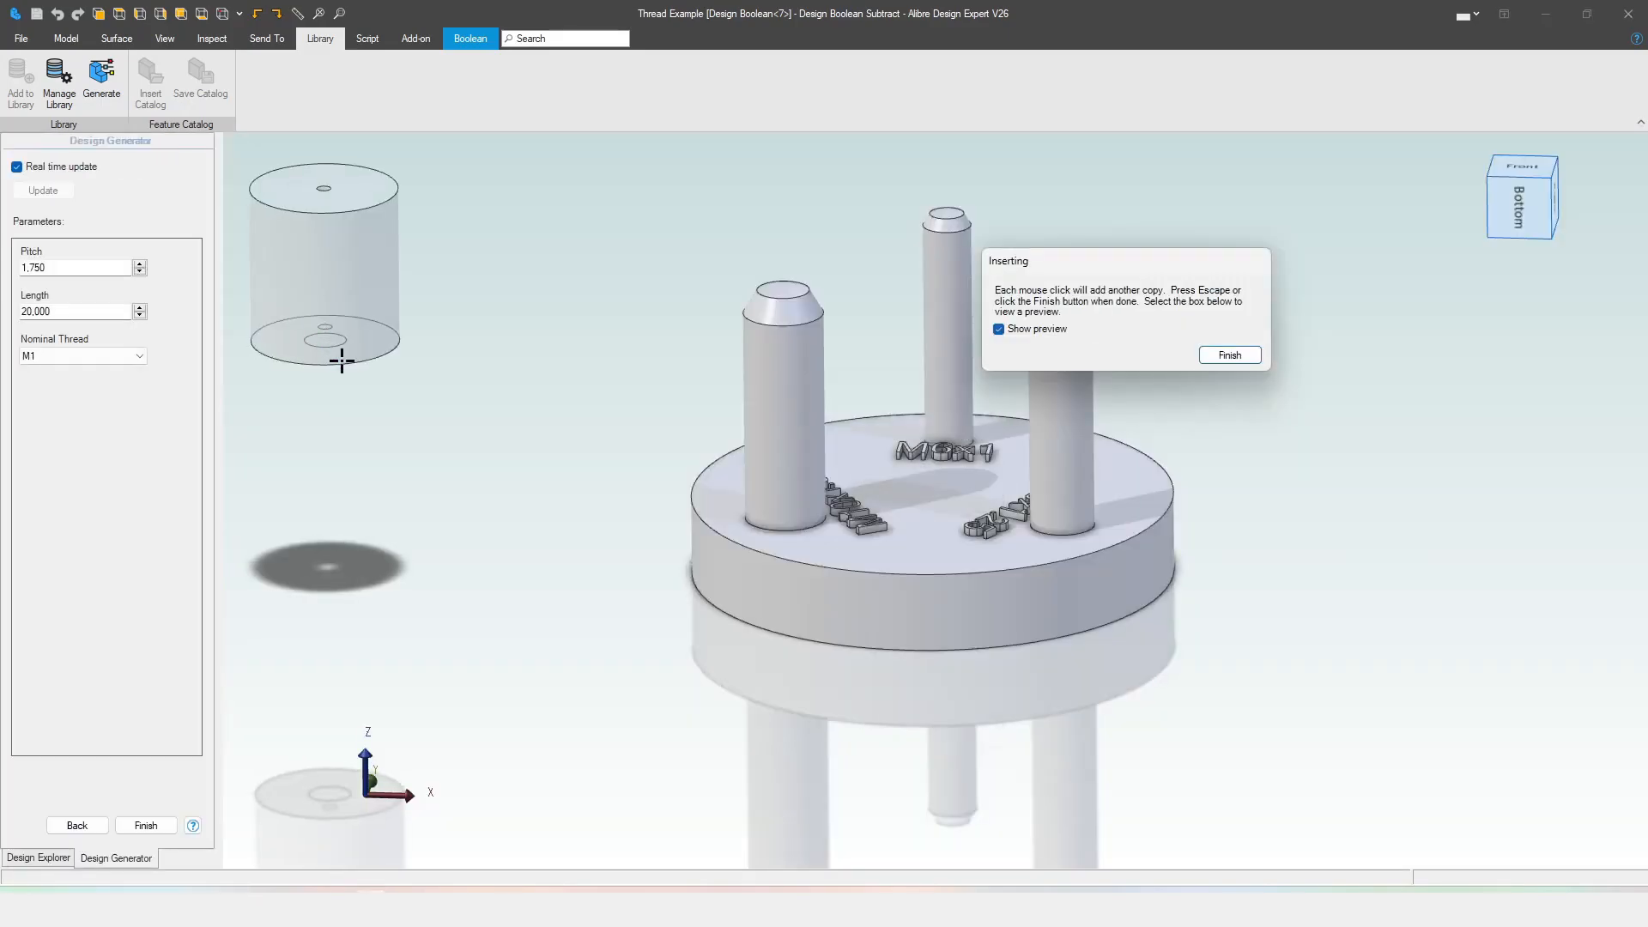
- Set the nominal thread to M6 and the pitch to 1, and place one copy of the threader near the M6 pin
left_click(137, 355)
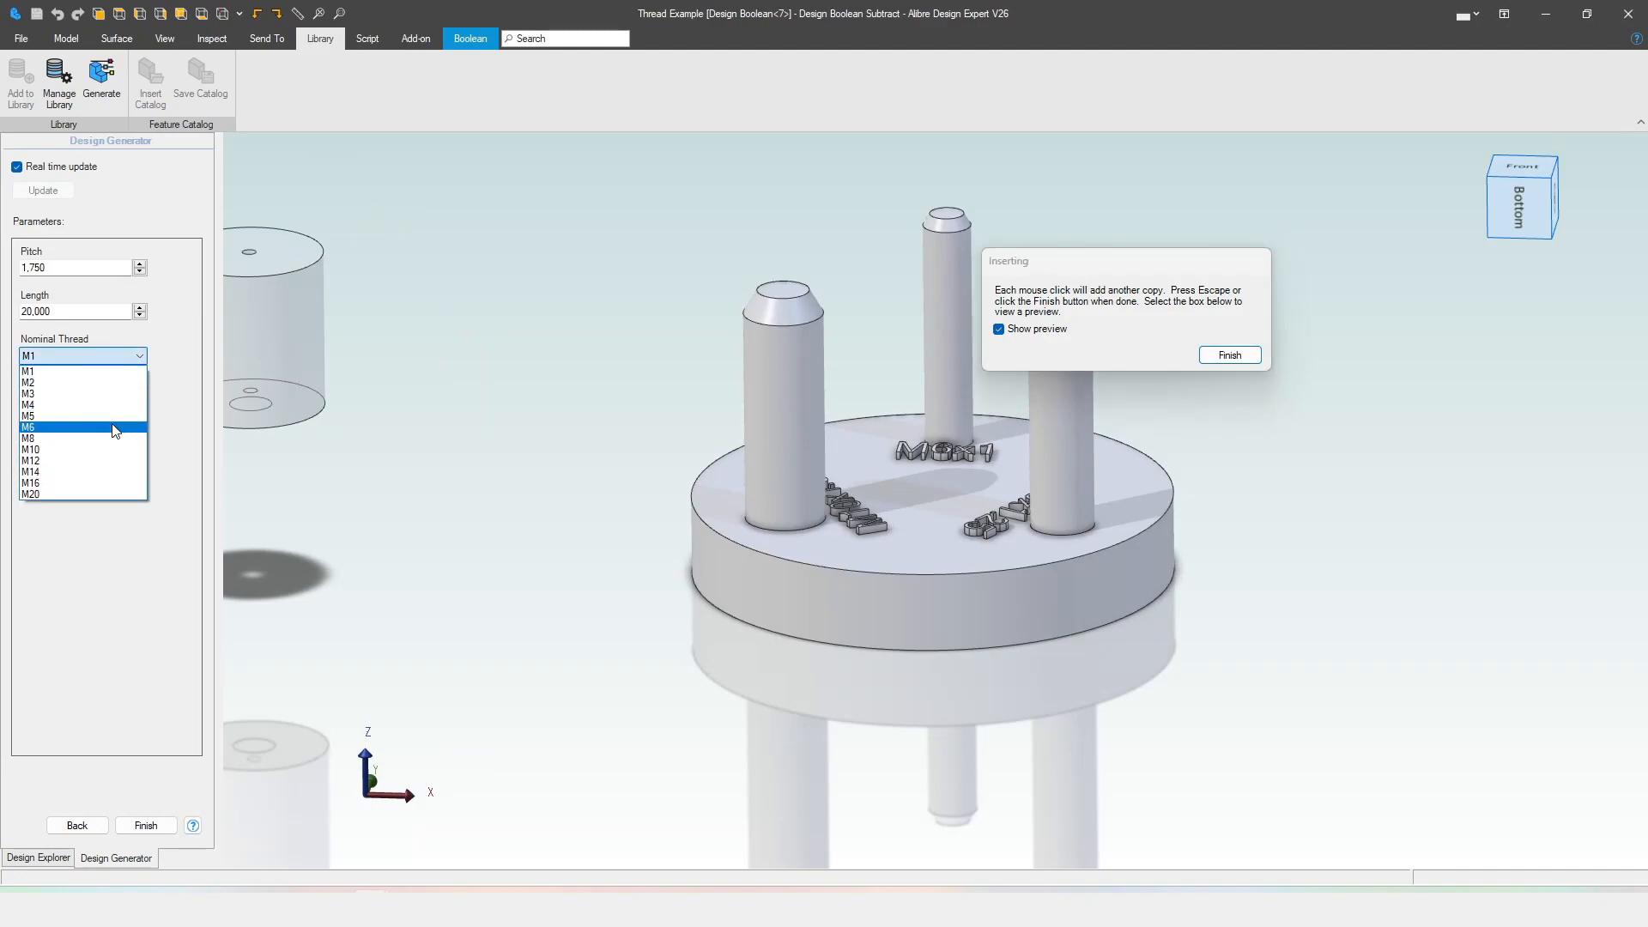
left_click(115, 429)
double_click(52, 267)
type("1")
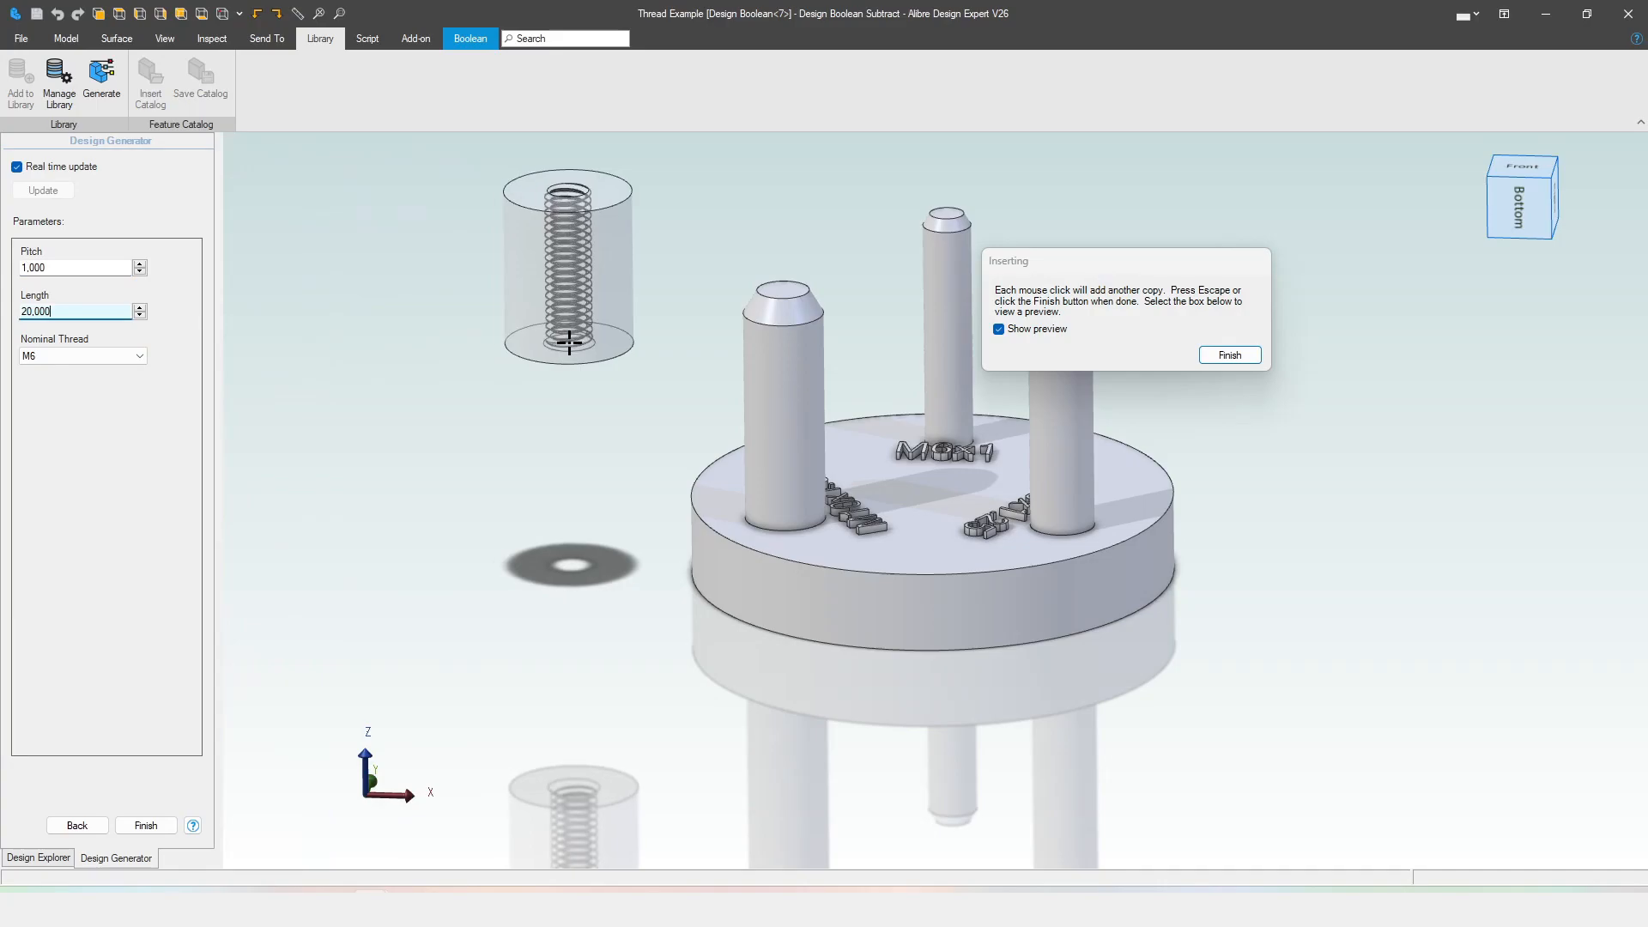
left_click(174, 828)
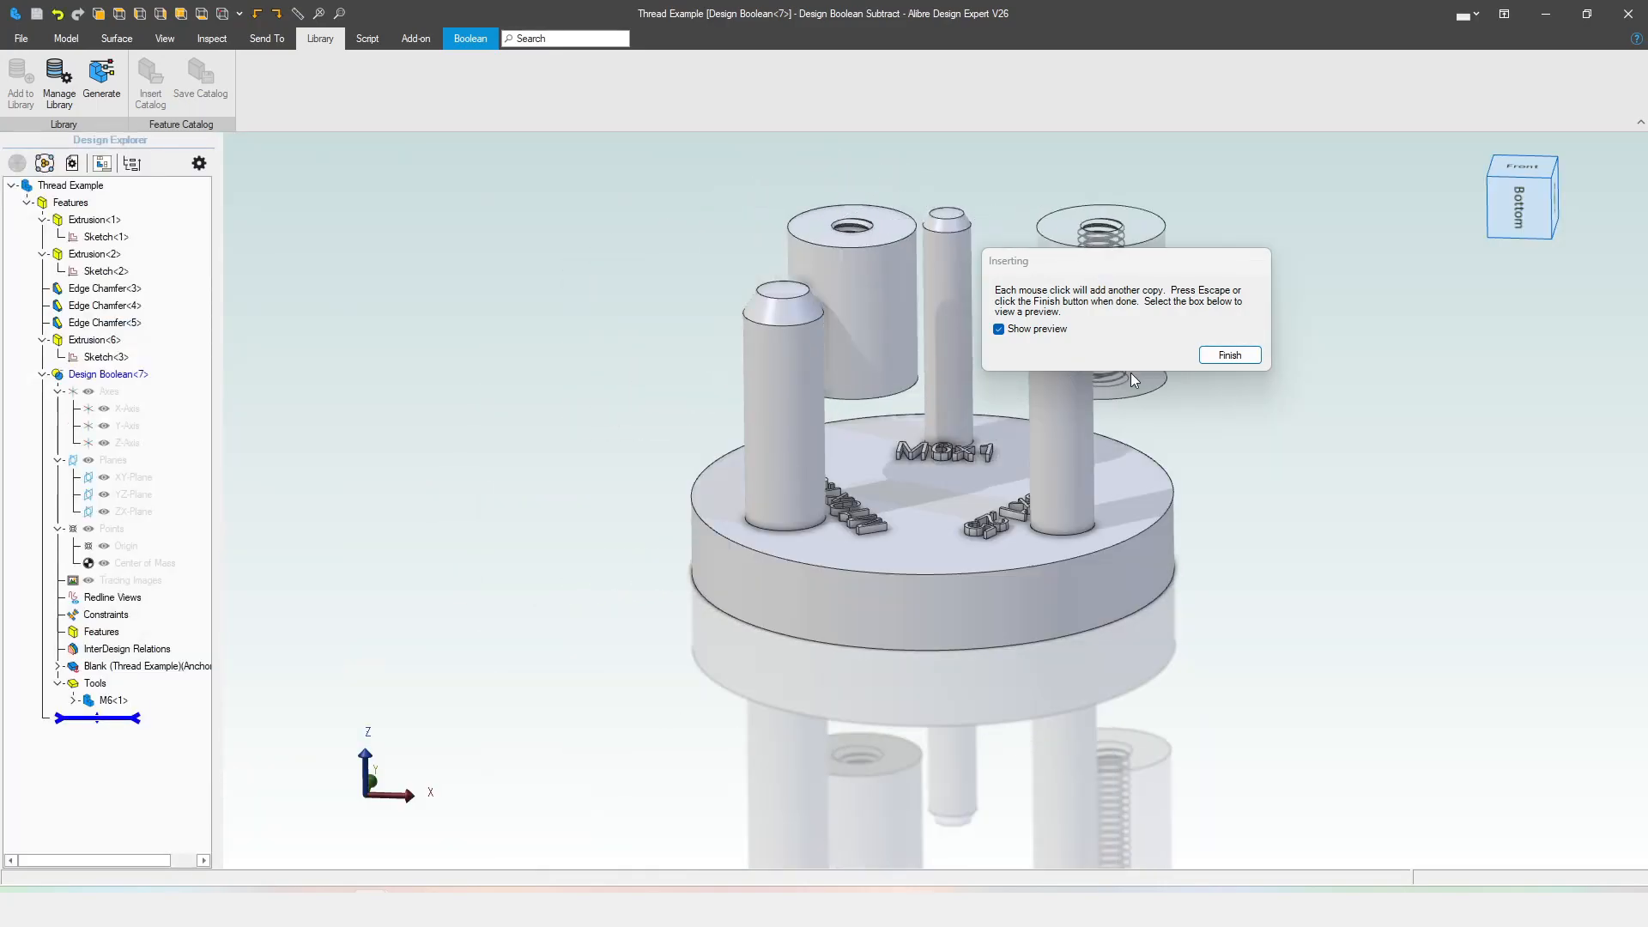
left_click(1229, 354)
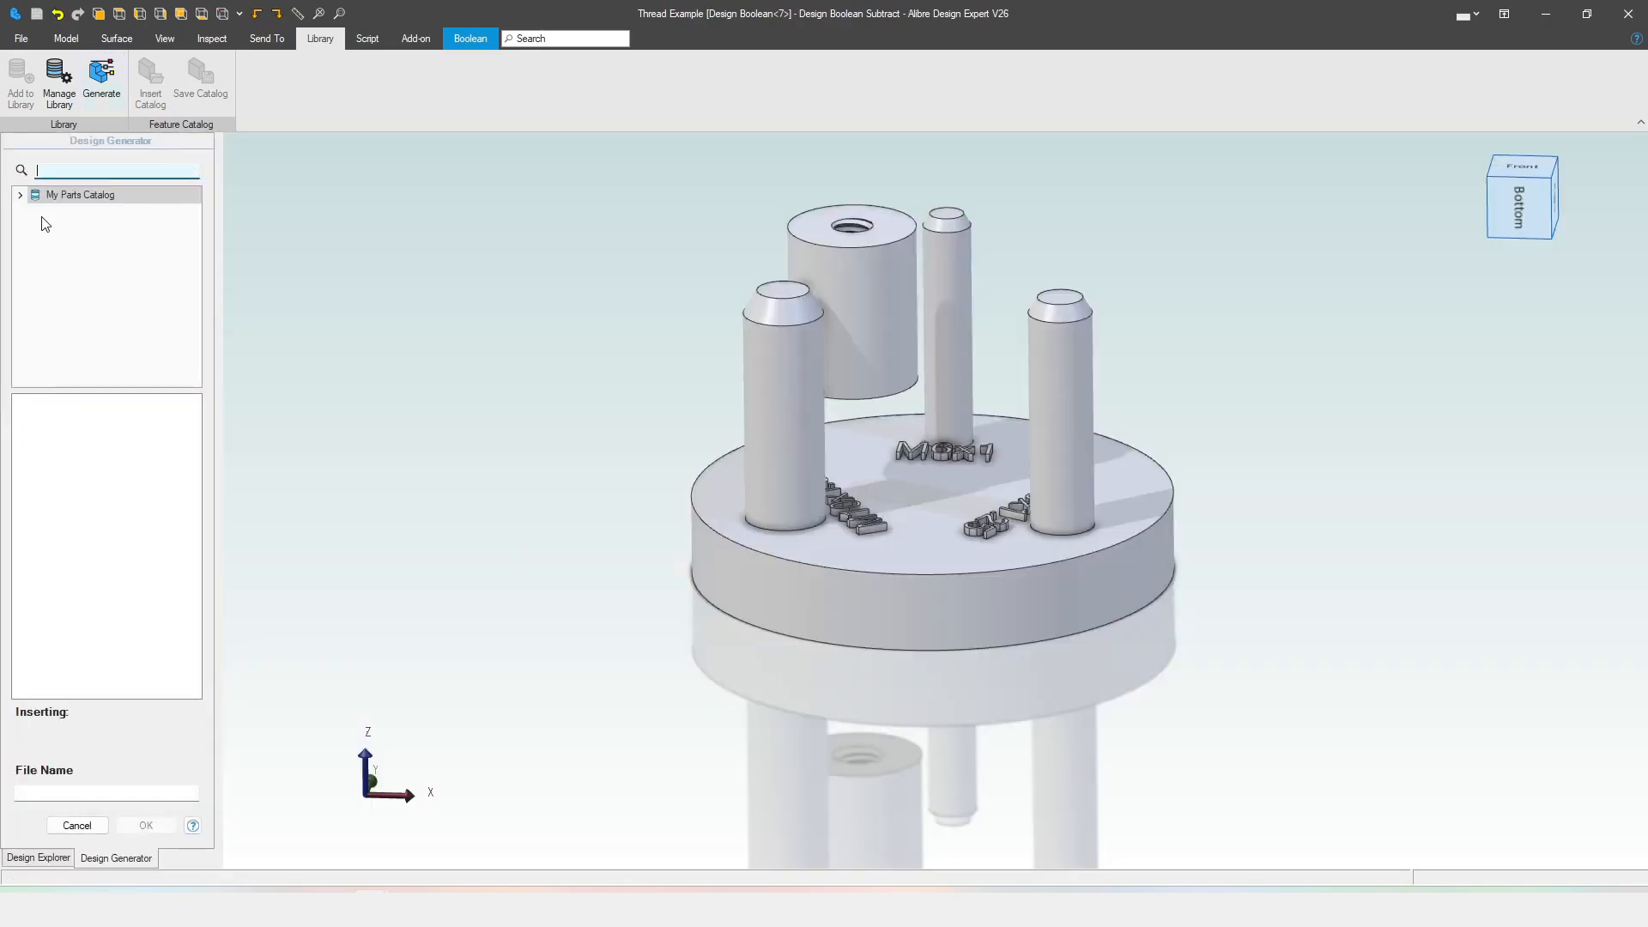
- Generate a second ThreaderBool named M8 with nominal thread M8 and a pitch of 1.25
left_click(69, 232)
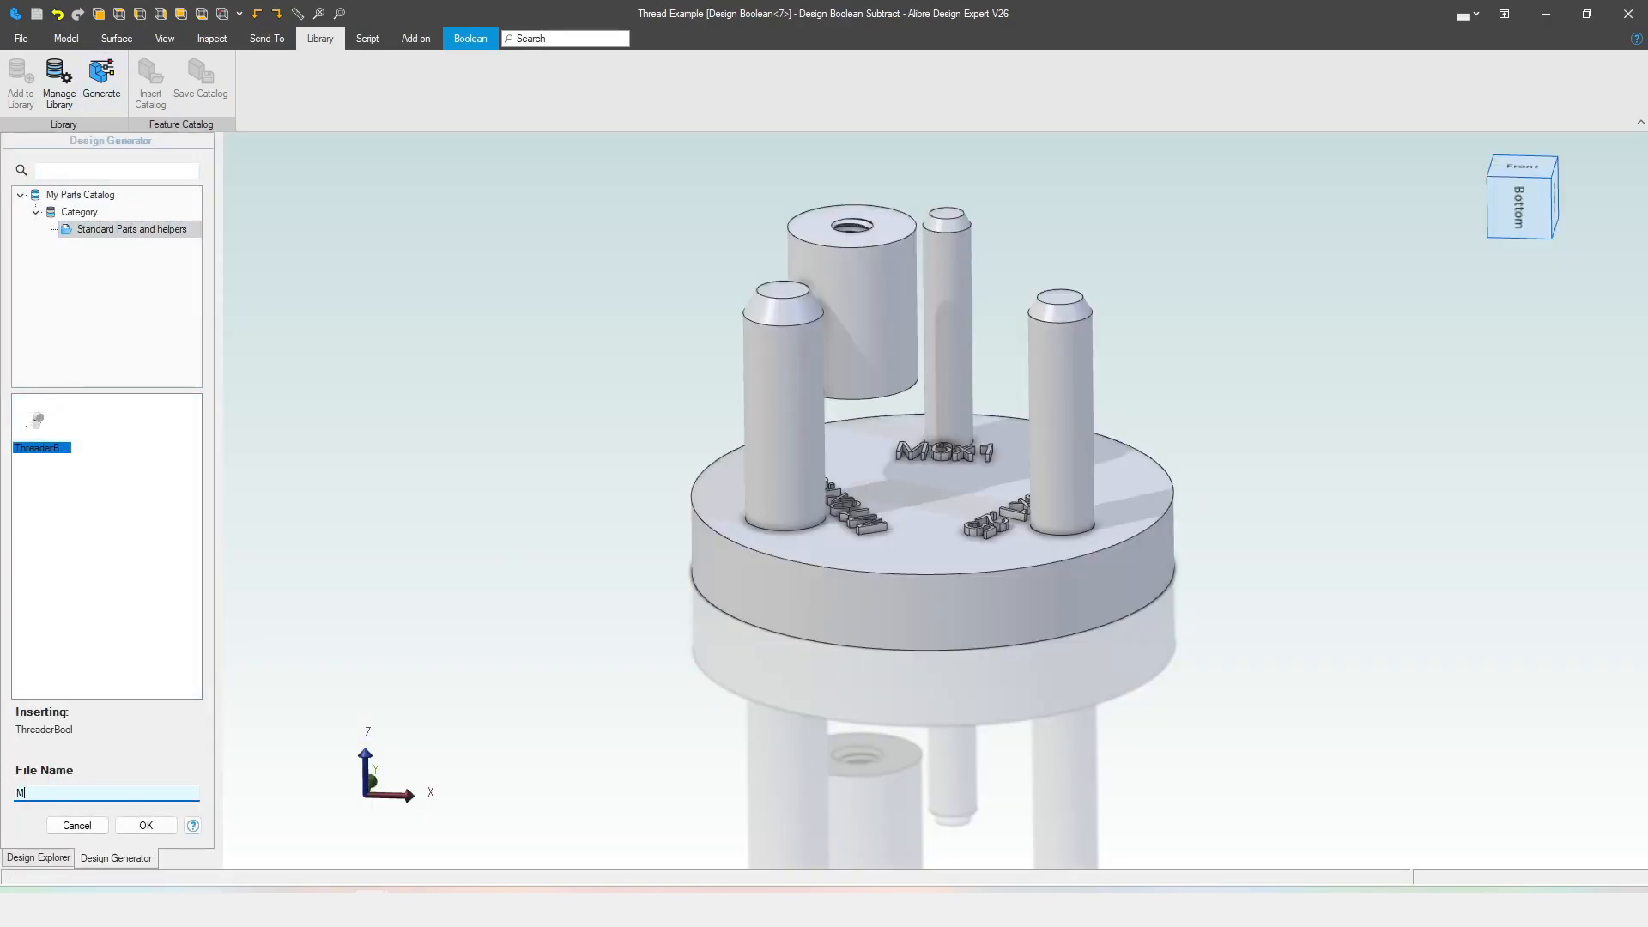
left_click(144, 825)
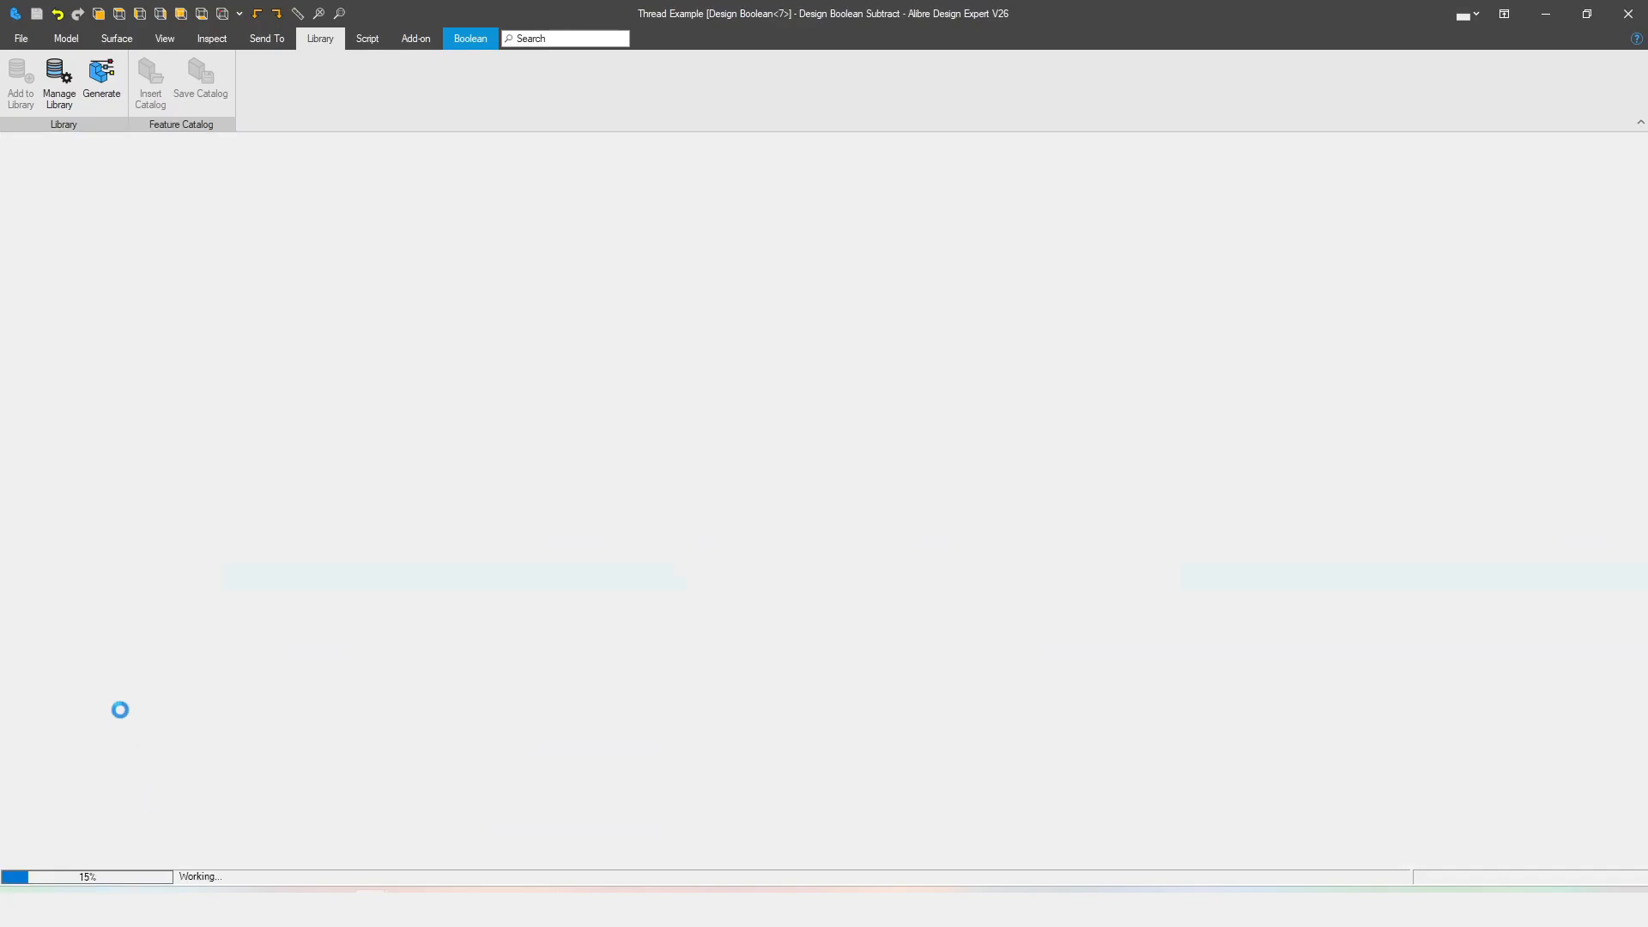
left_click(79, 355)
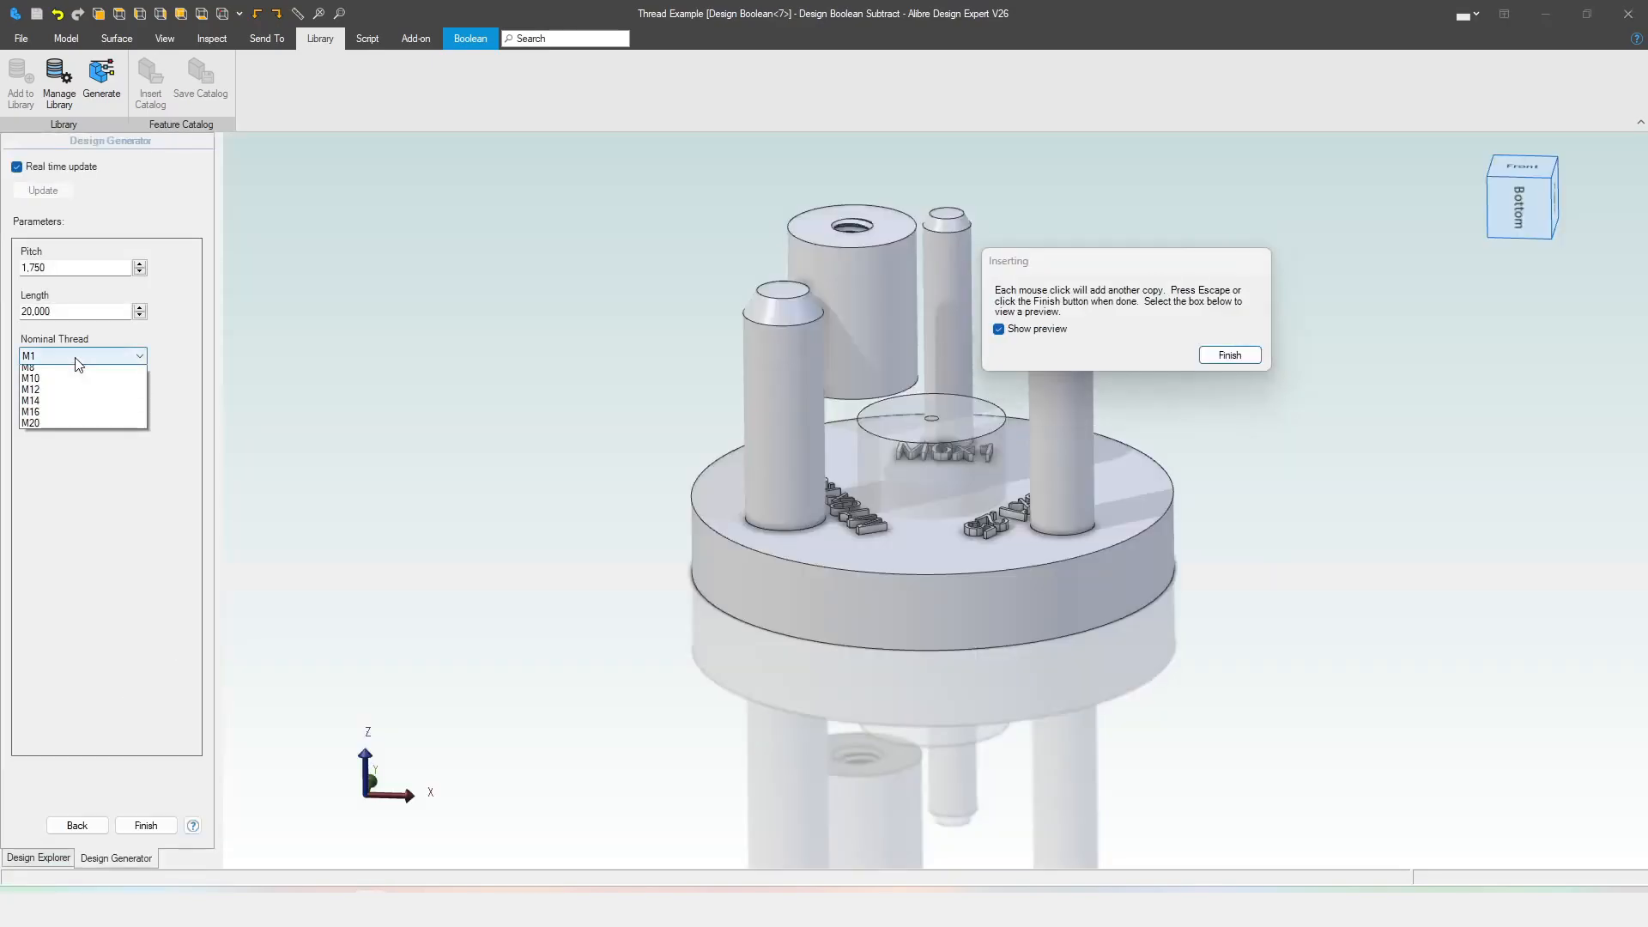
left_click(85, 439)
left_click_drag(81, 267, 3, 255)
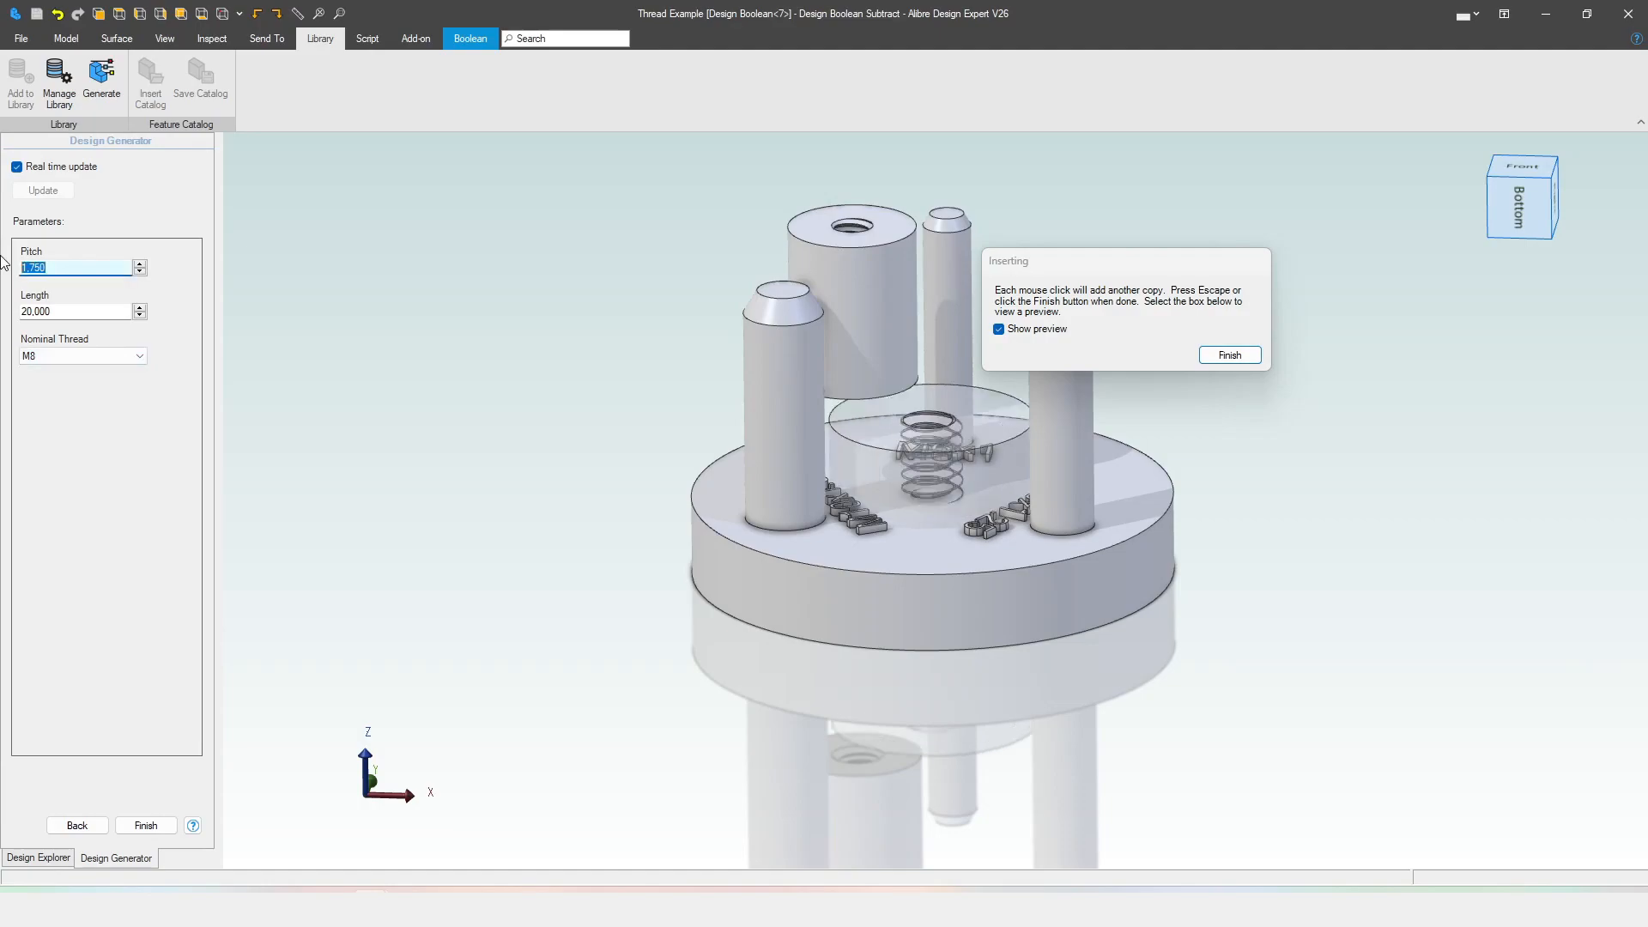
type("1")
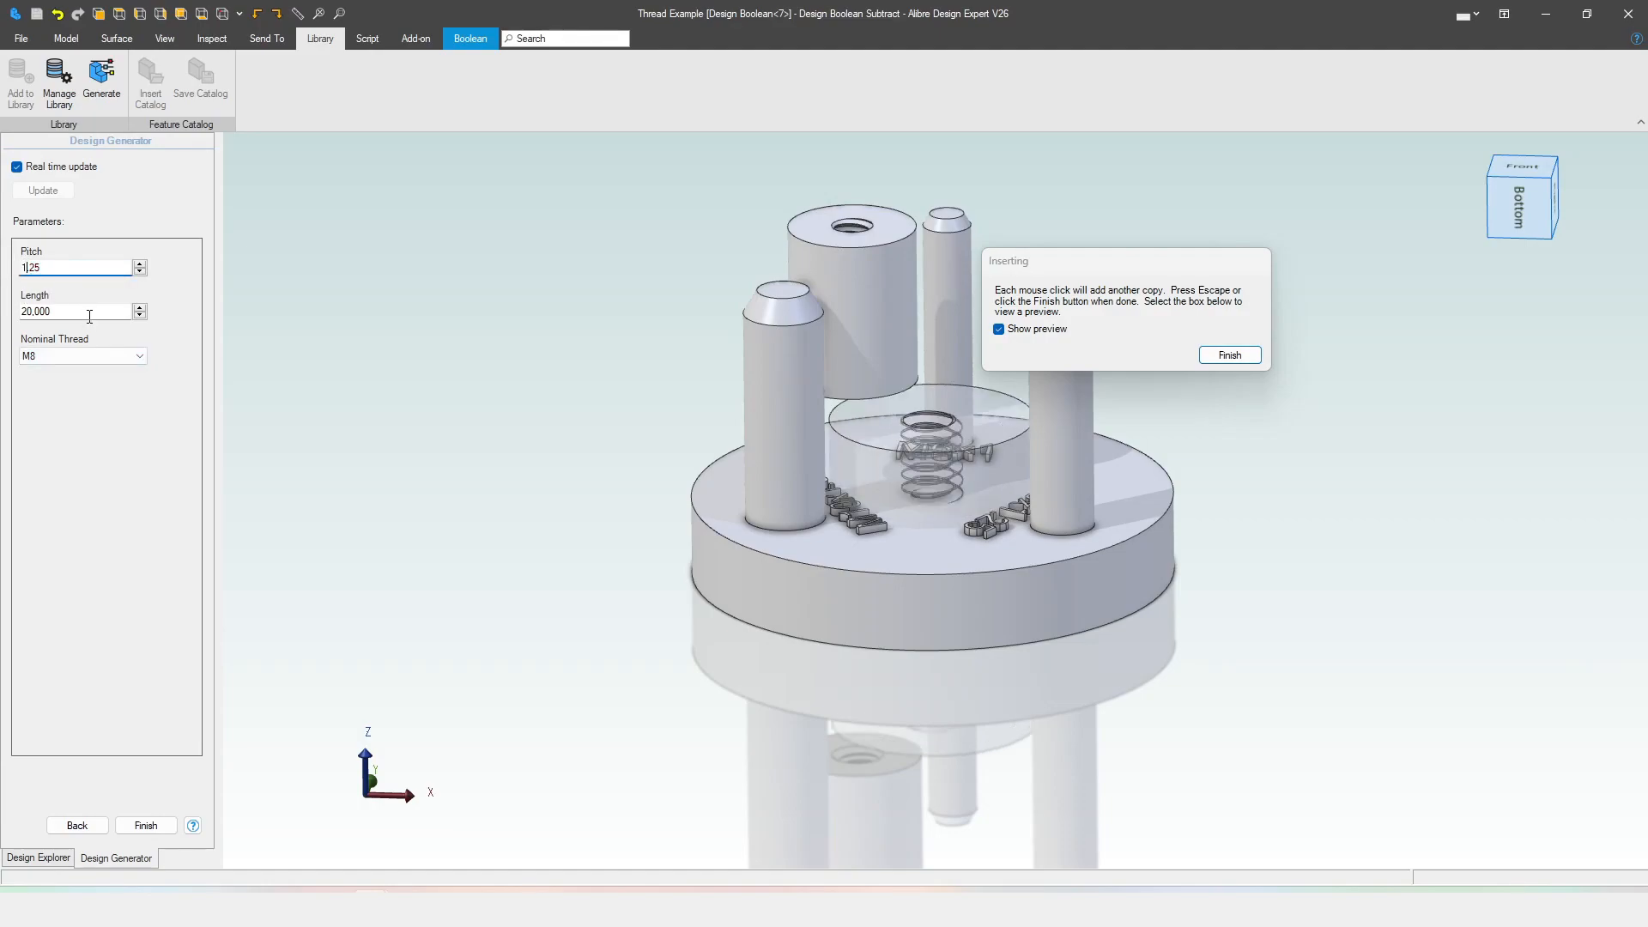
key("Tab")
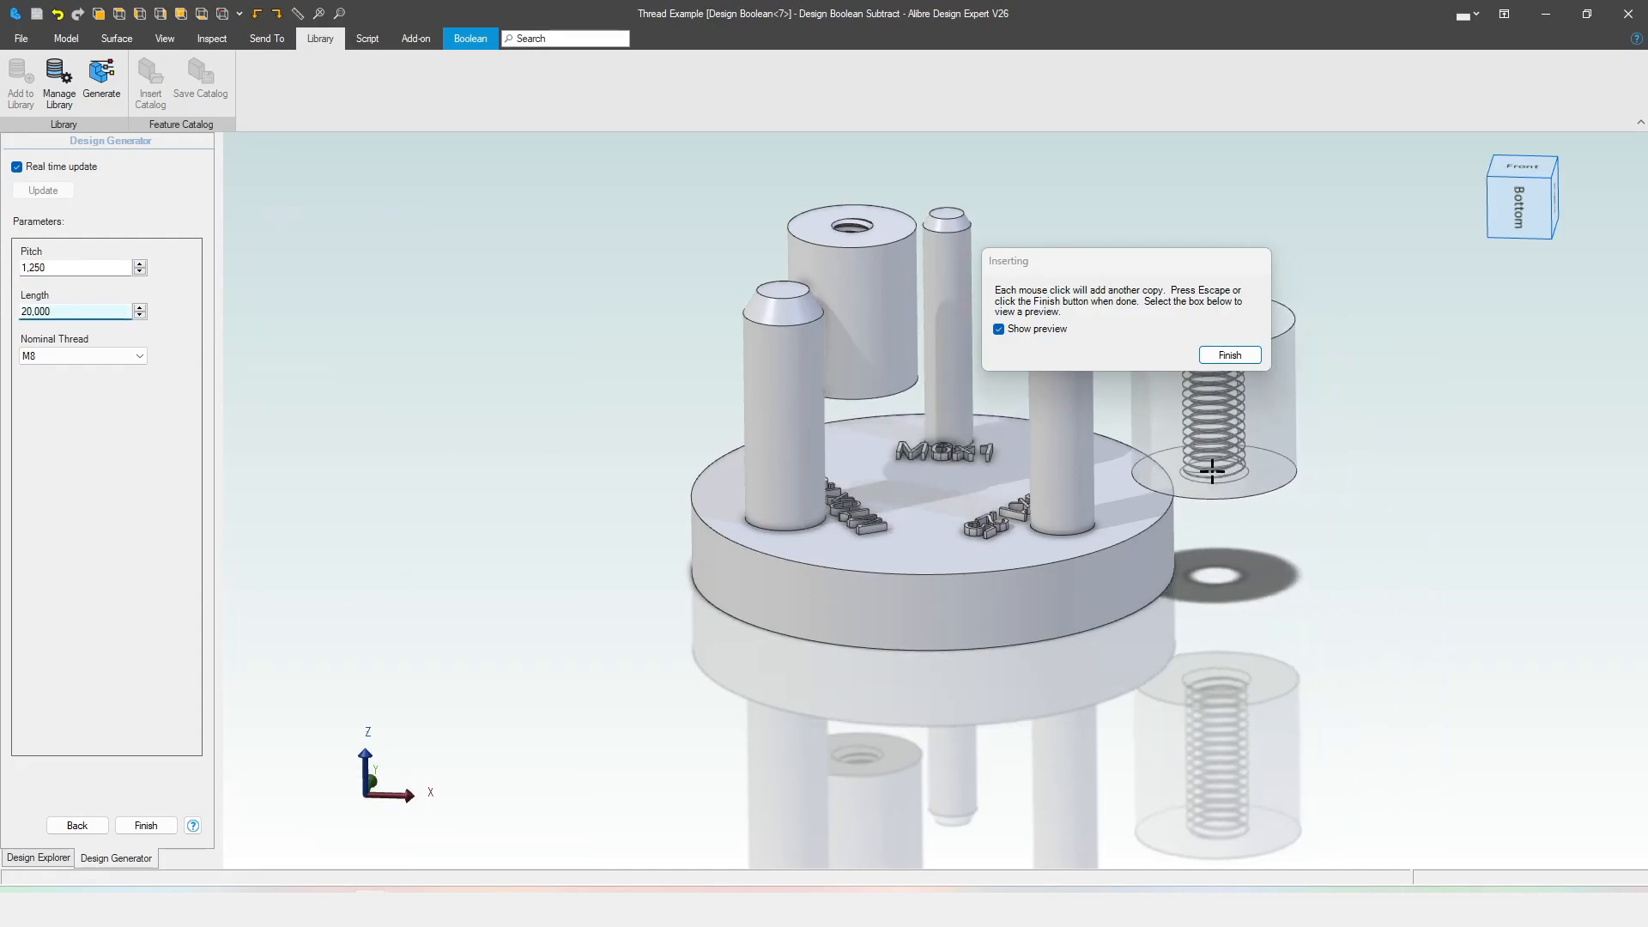
- Place one copy of the M8 threader beside the plate near the M8 pin and finish the insertion
left_click(1190, 476)
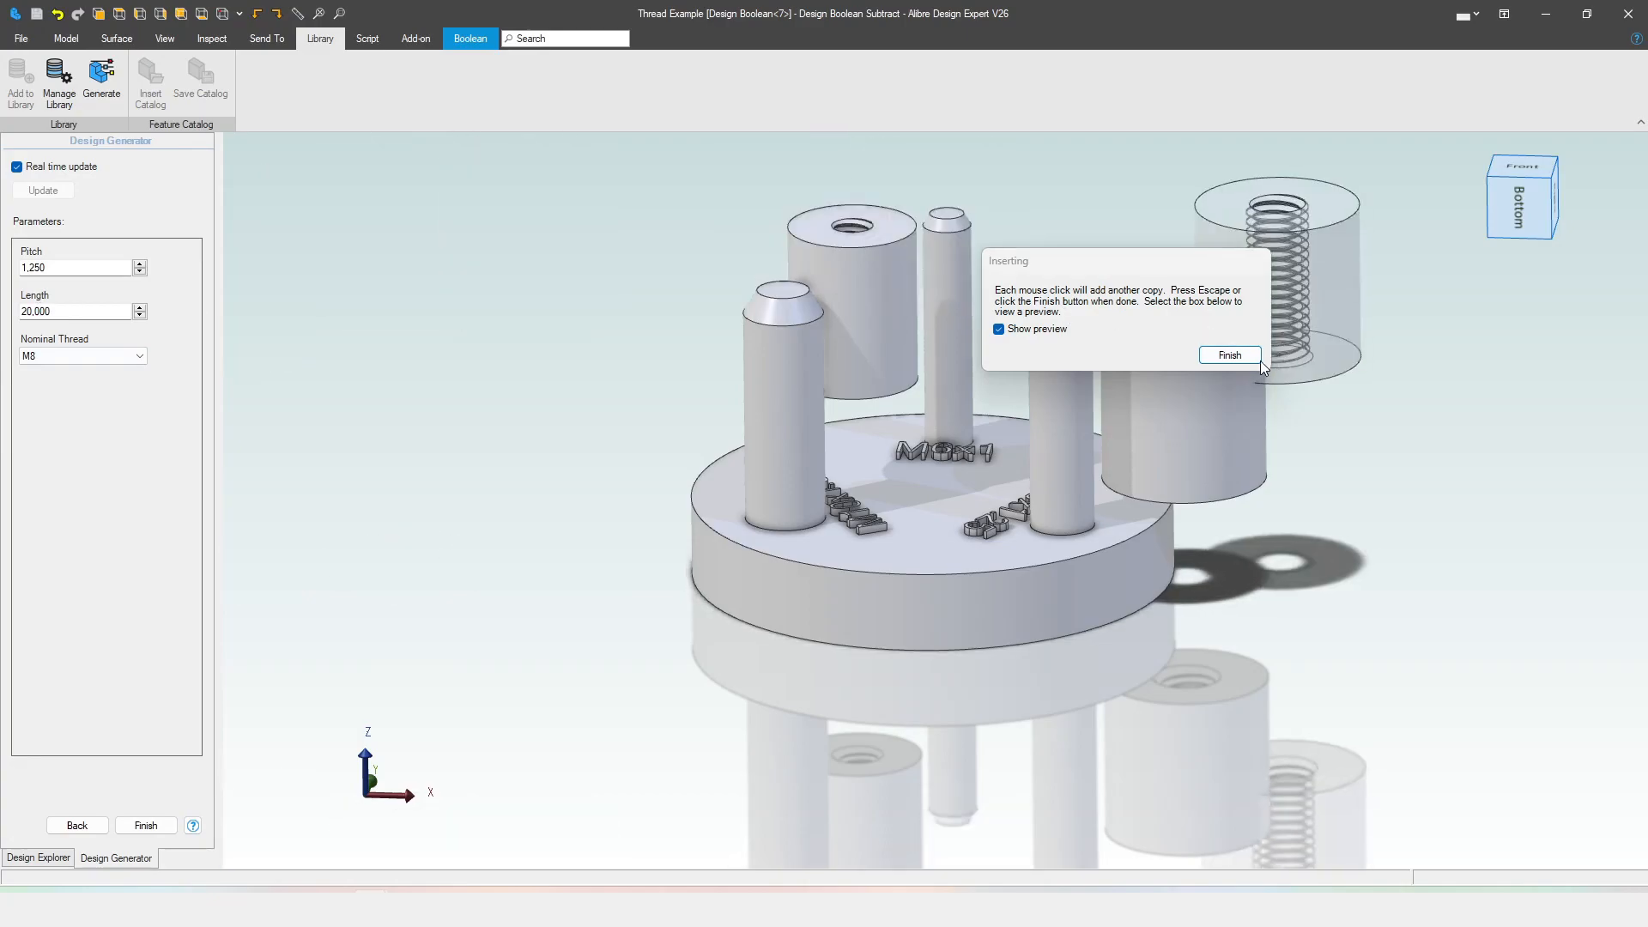
key("Escape")
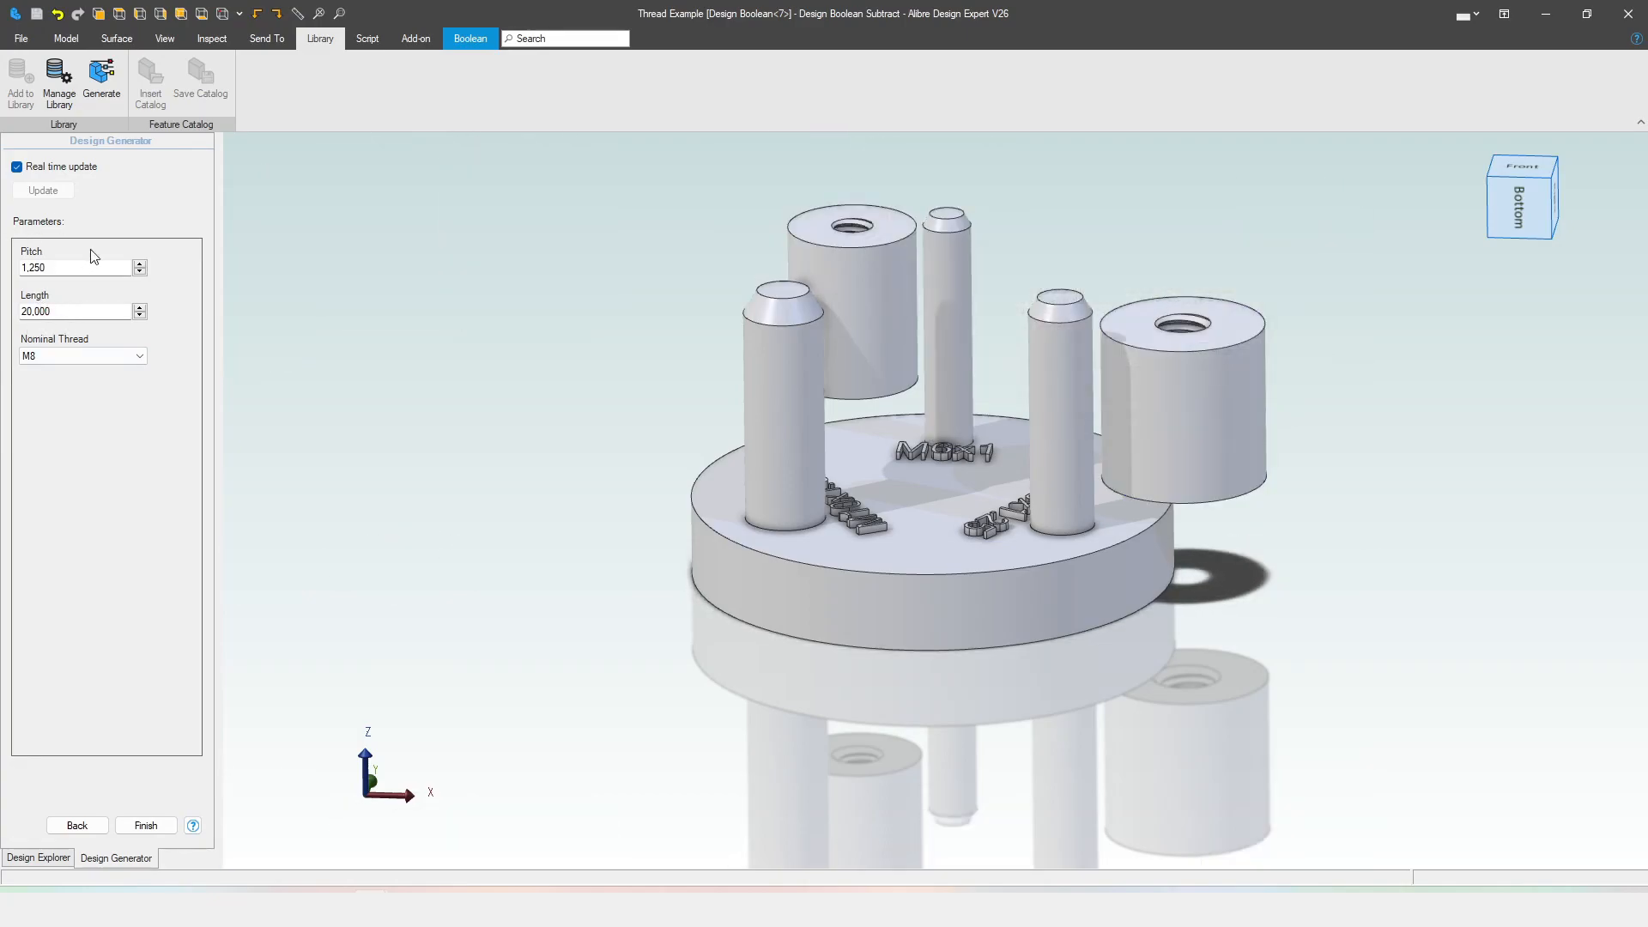
left_click(145, 824)
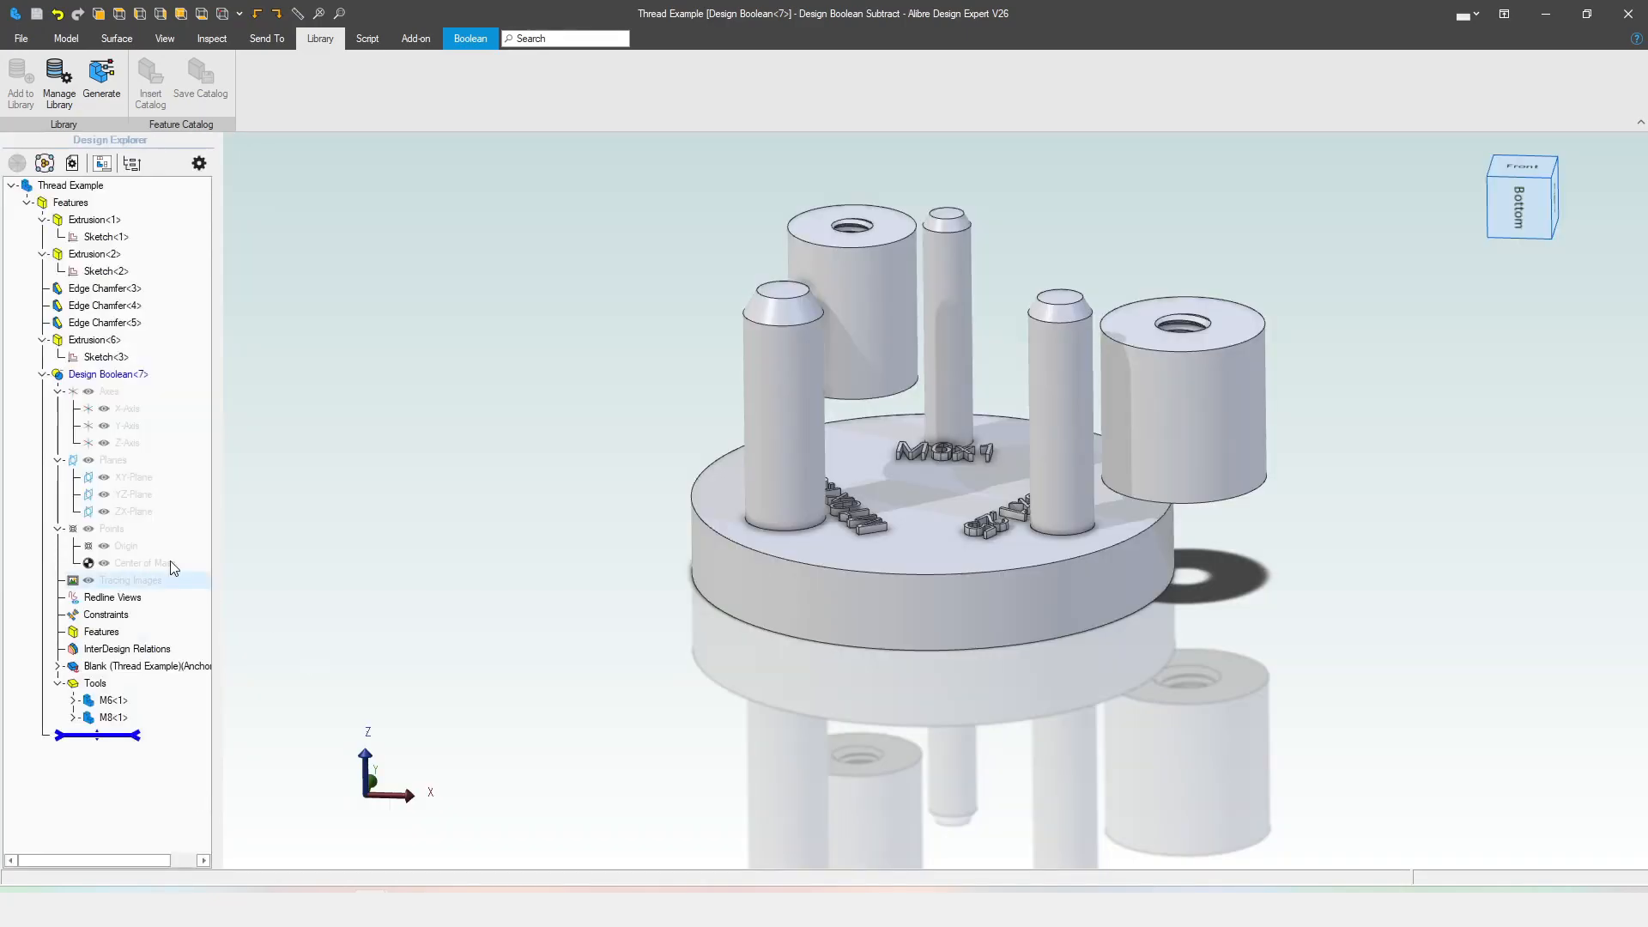
- Generate a third ThreaderBool from the Standard Parts and helpers category with the file name M10
left_click(101, 79)
left_click(21, 197)
left_click(37, 212)
left_click(85, 230)
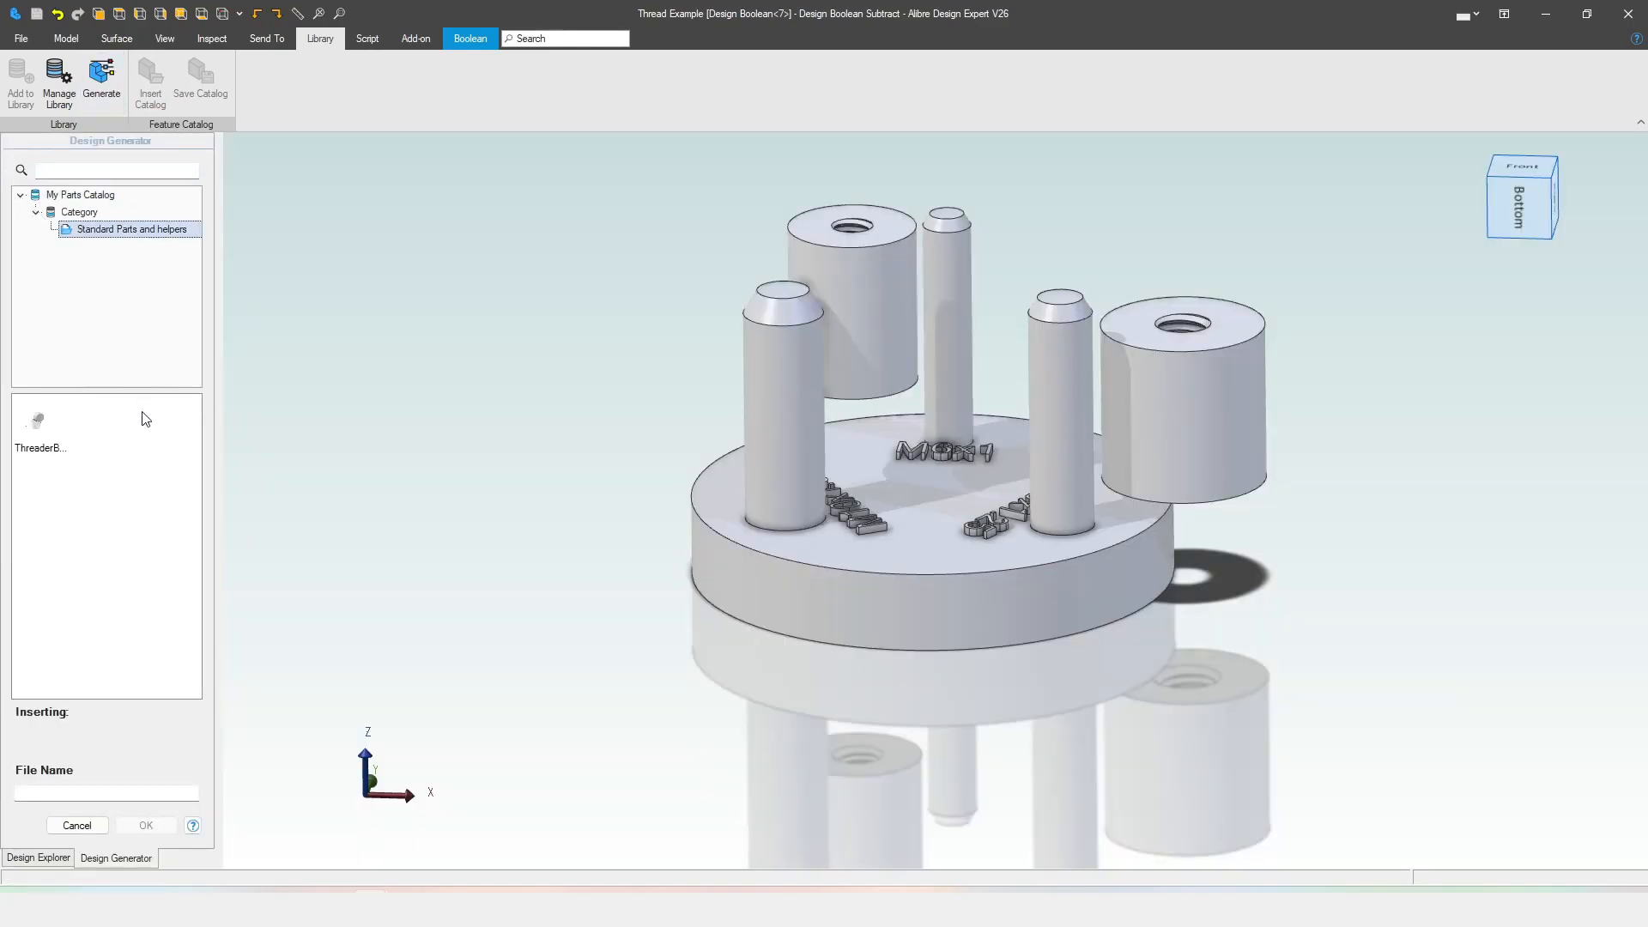
left_click(39, 433)
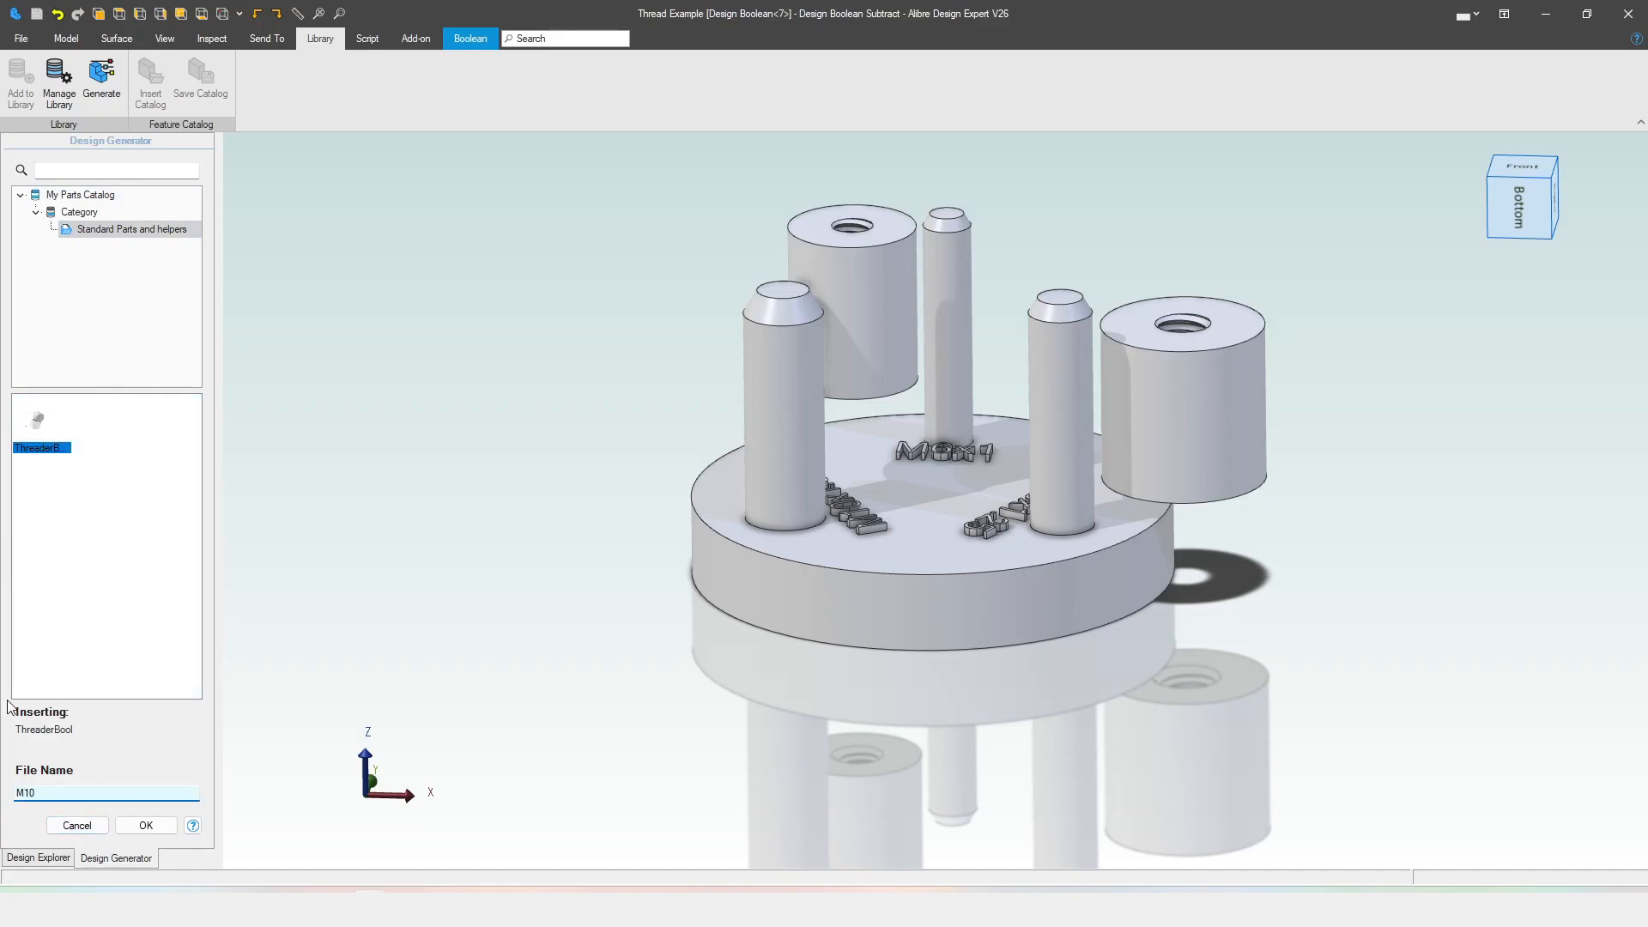
left_click(146, 825)
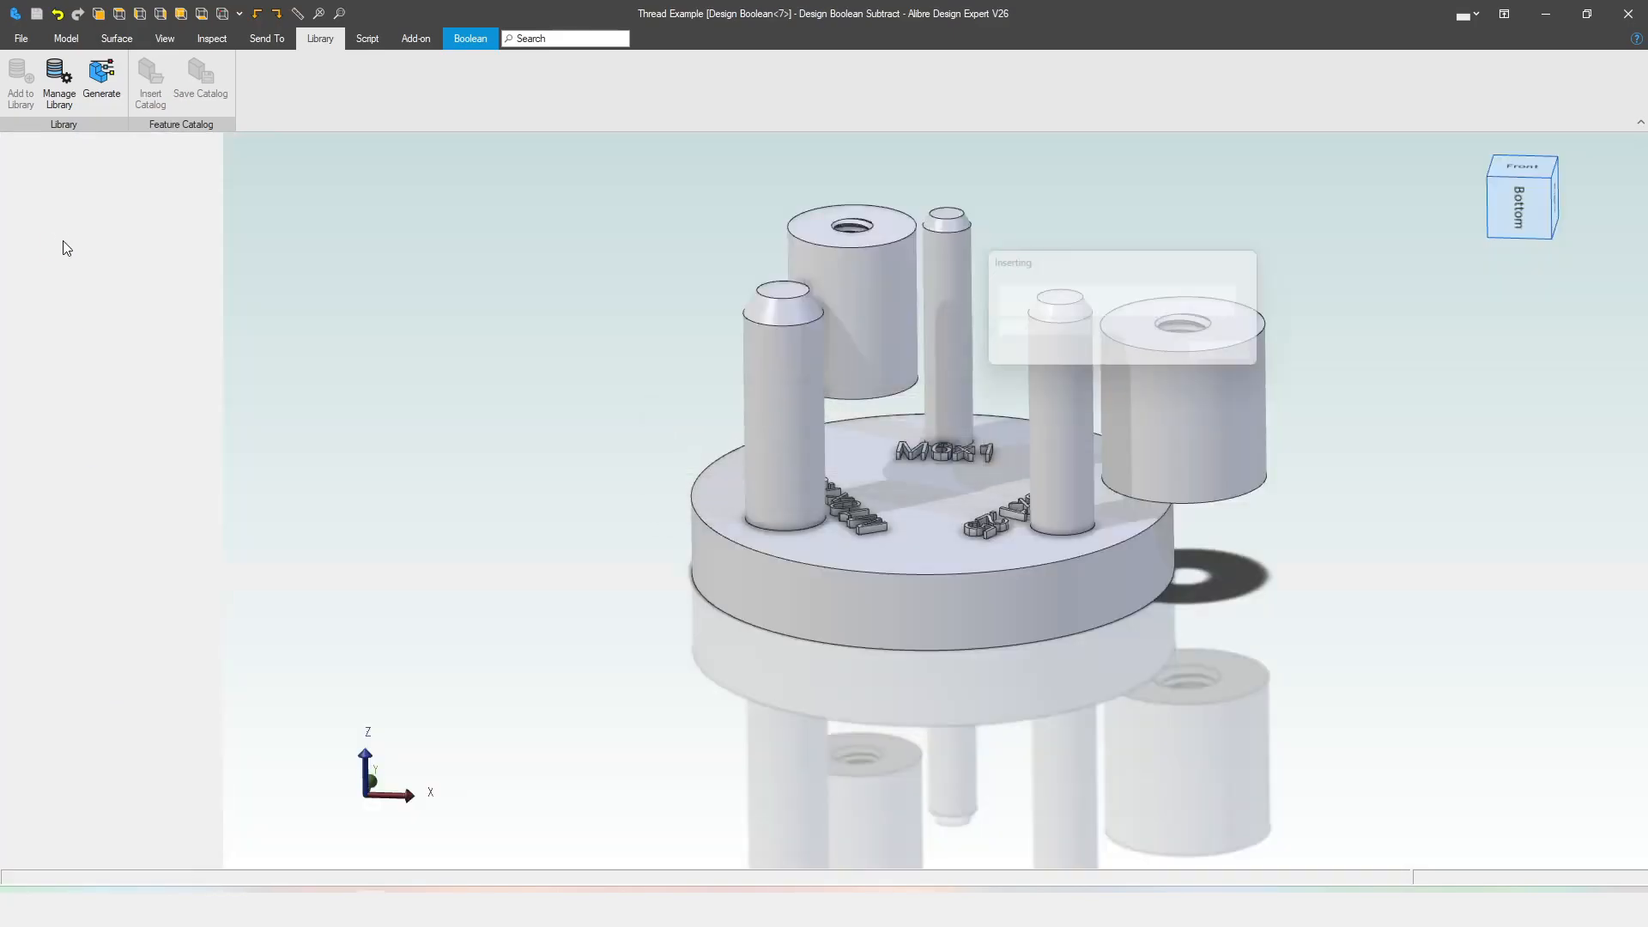
- Set the nominal thread to M10 and the pitch to 1.50, and place one copy beside the M10 pin
left_click(54, 356)
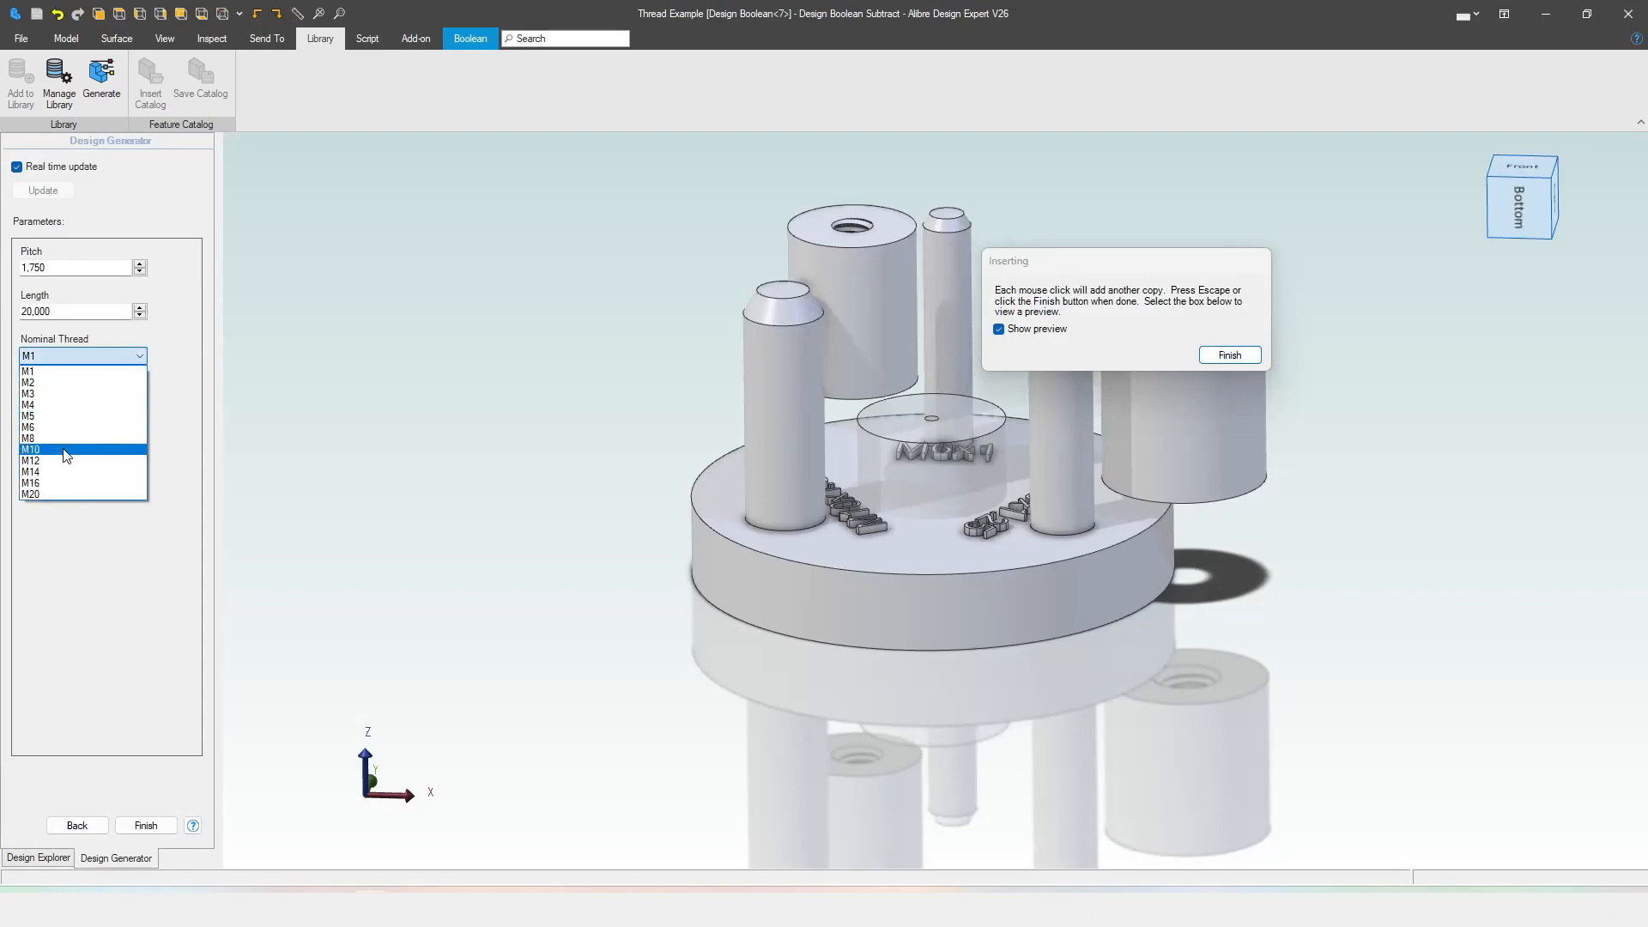
left_click(65, 446)
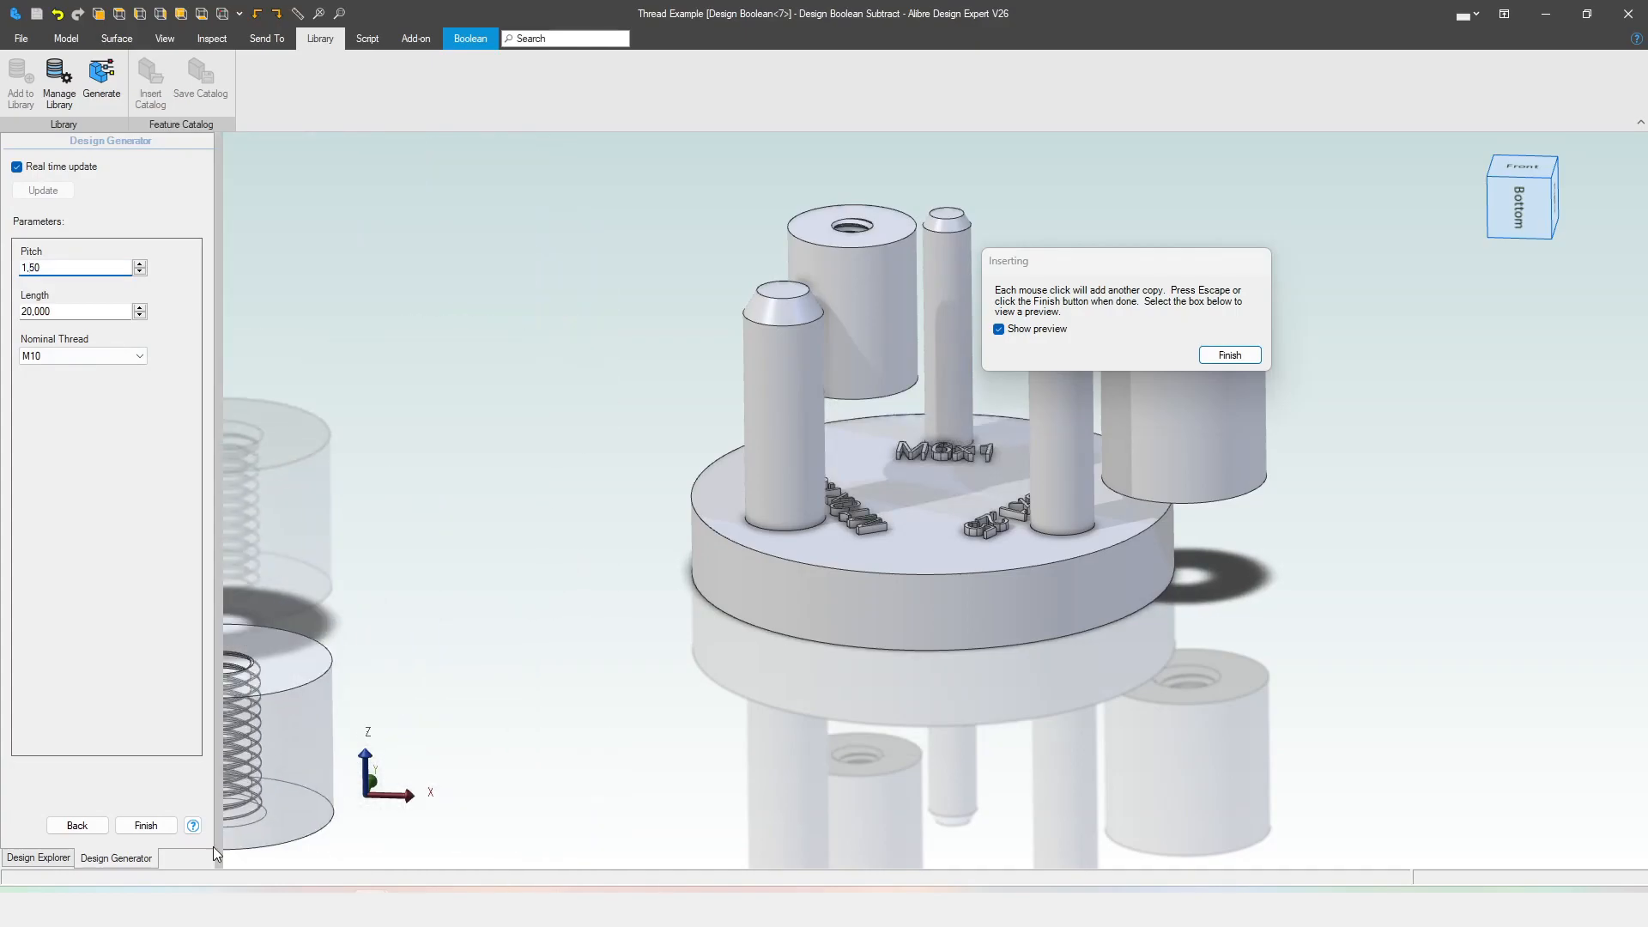
left_click(155, 824)
left_click(629, 459)
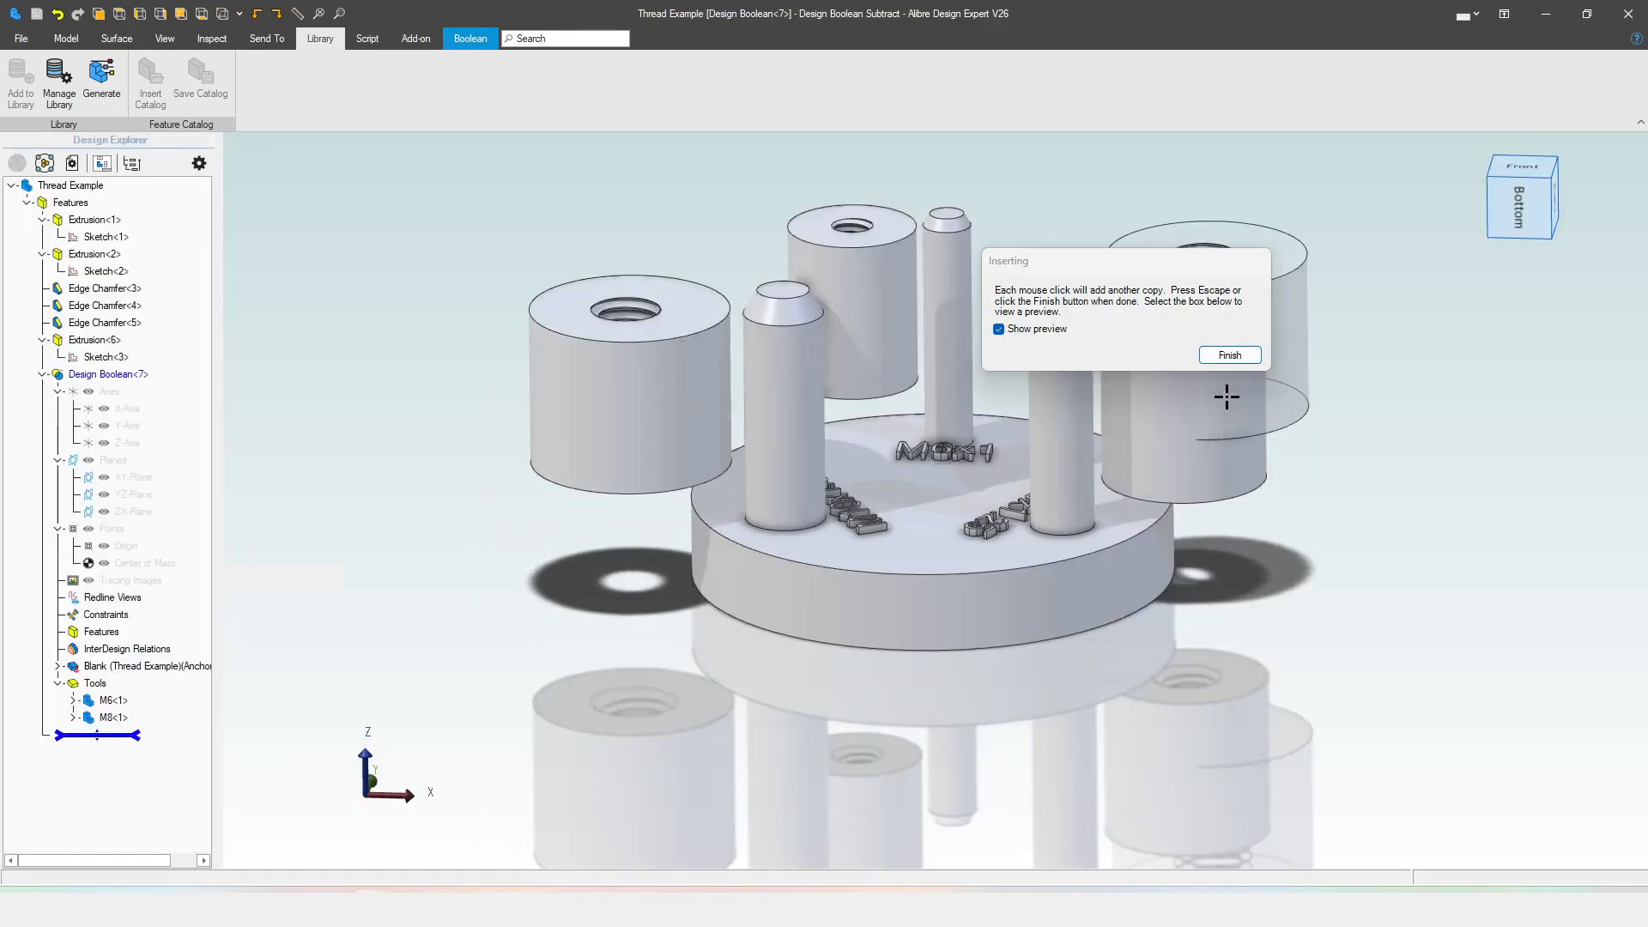
left_click(1229, 356)
- Constrain the M6 threader to the M6 pin by aligning their top faces and their cylindrical faces
middle_click_drag(888, 636, 901, 652)
scroll(1329, 249, "up", 2)
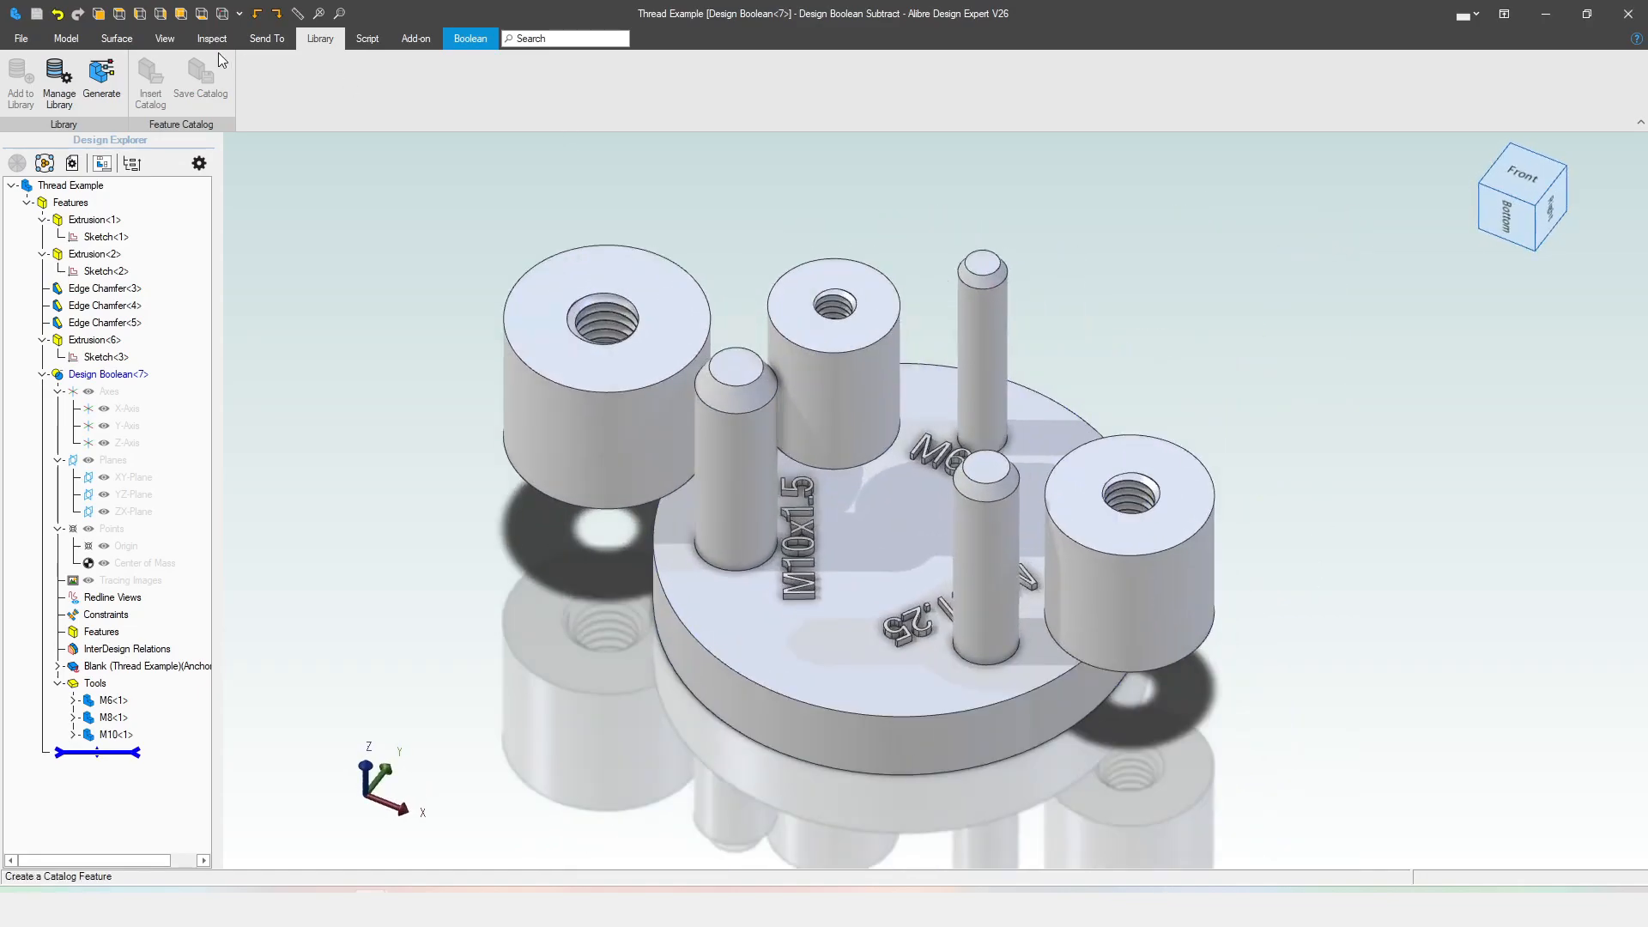
left_click(471, 38)
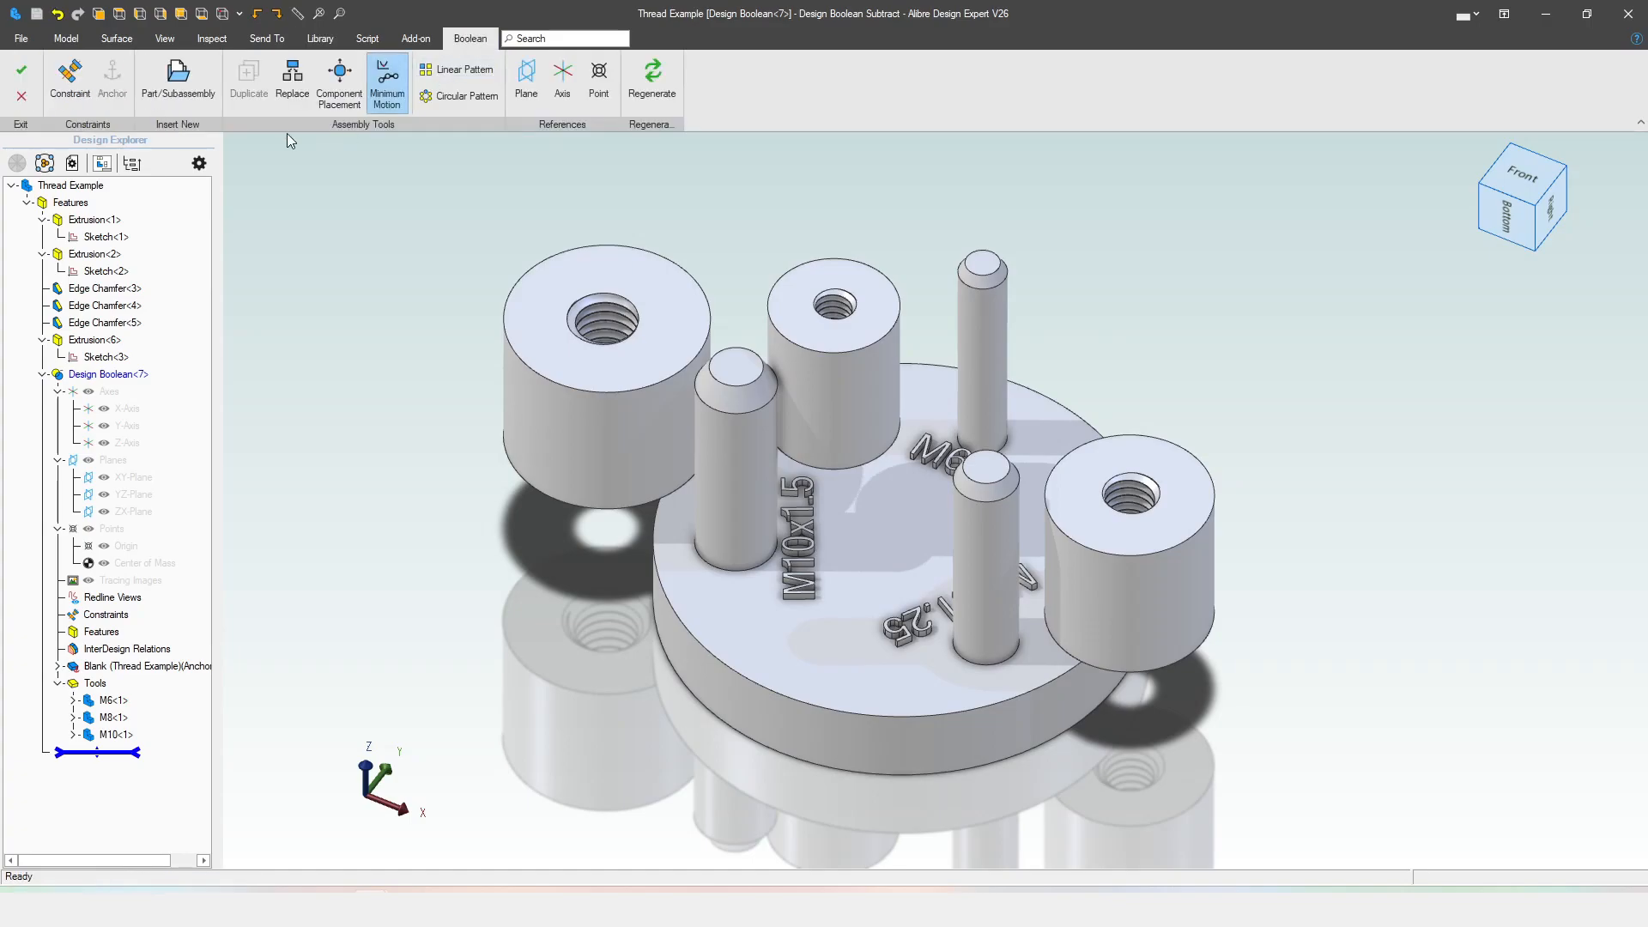
left_click(70, 82)
left_click(858, 342)
left_click(982, 264)
left_click(1100, 237)
left_click(836, 412)
left_click(984, 382)
left_click(1098, 319)
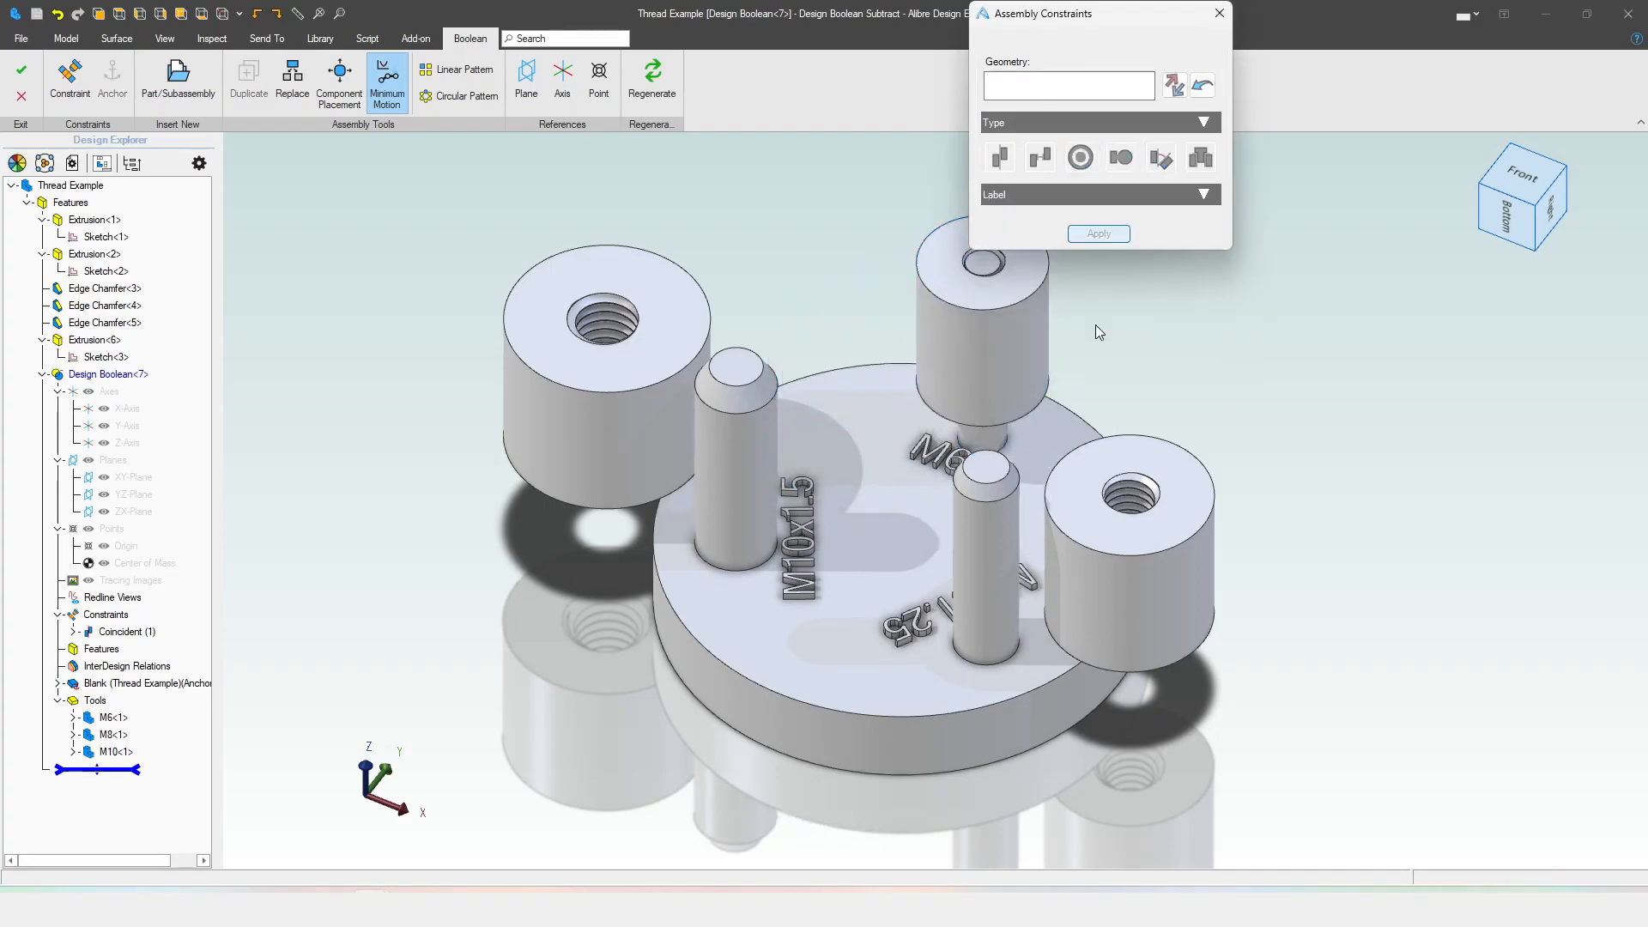
- Constrain the M8 threader to the M8 pin by aligning their top faces and making their cylindrical faces coaxial
left_click(1117, 462)
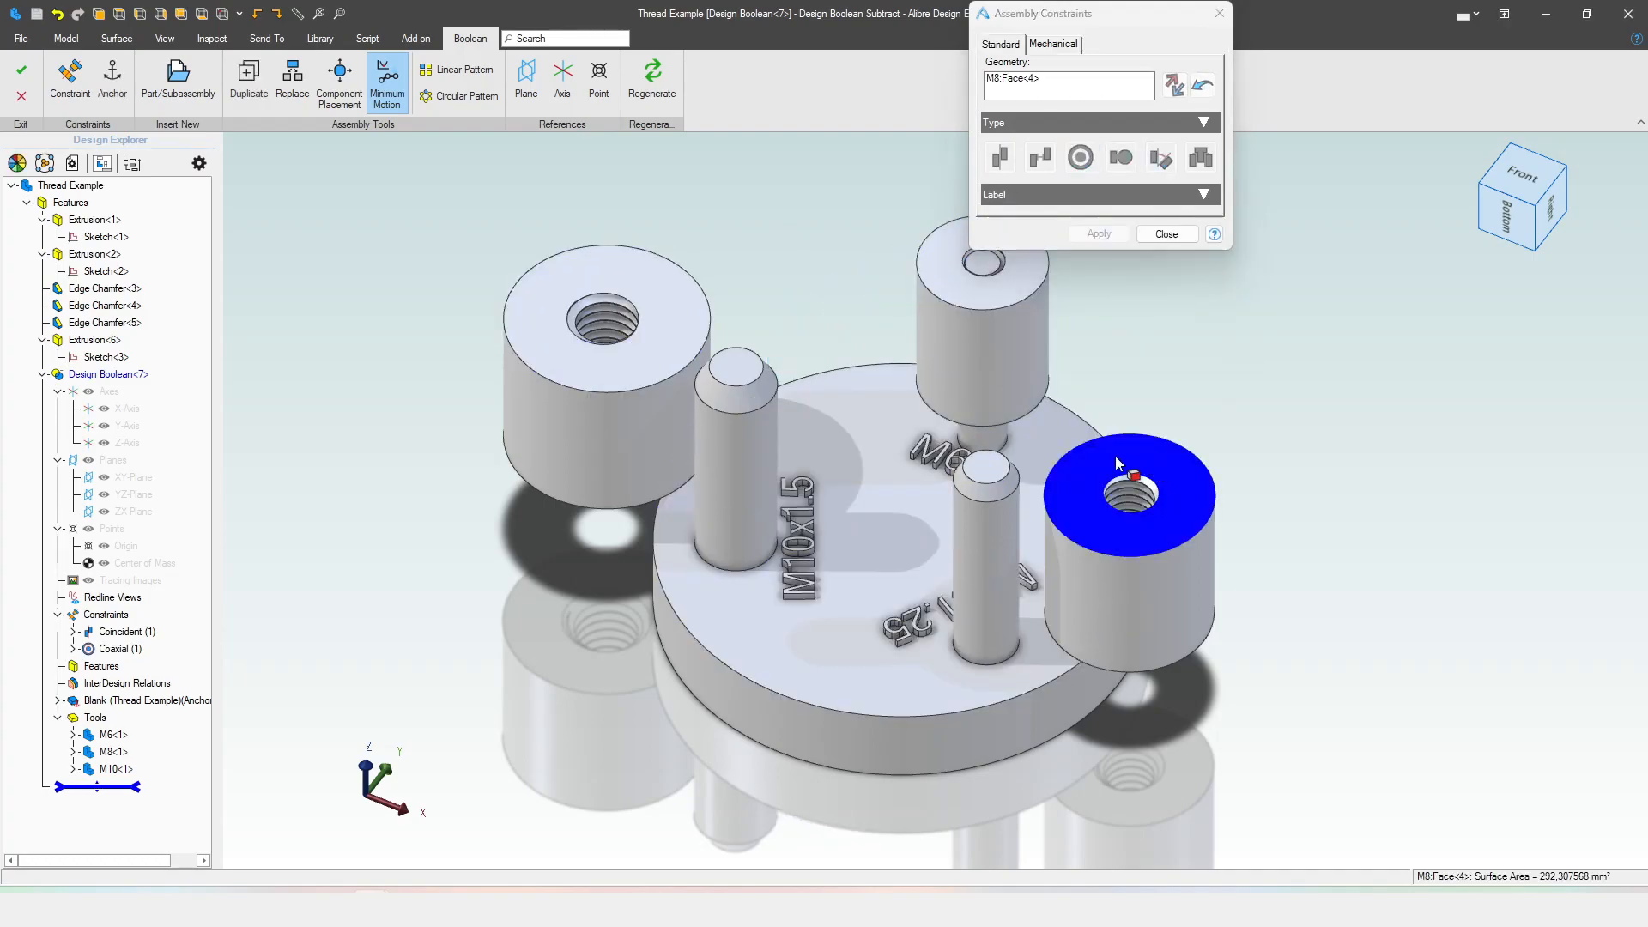
left_click(986, 467)
left_click(1086, 243)
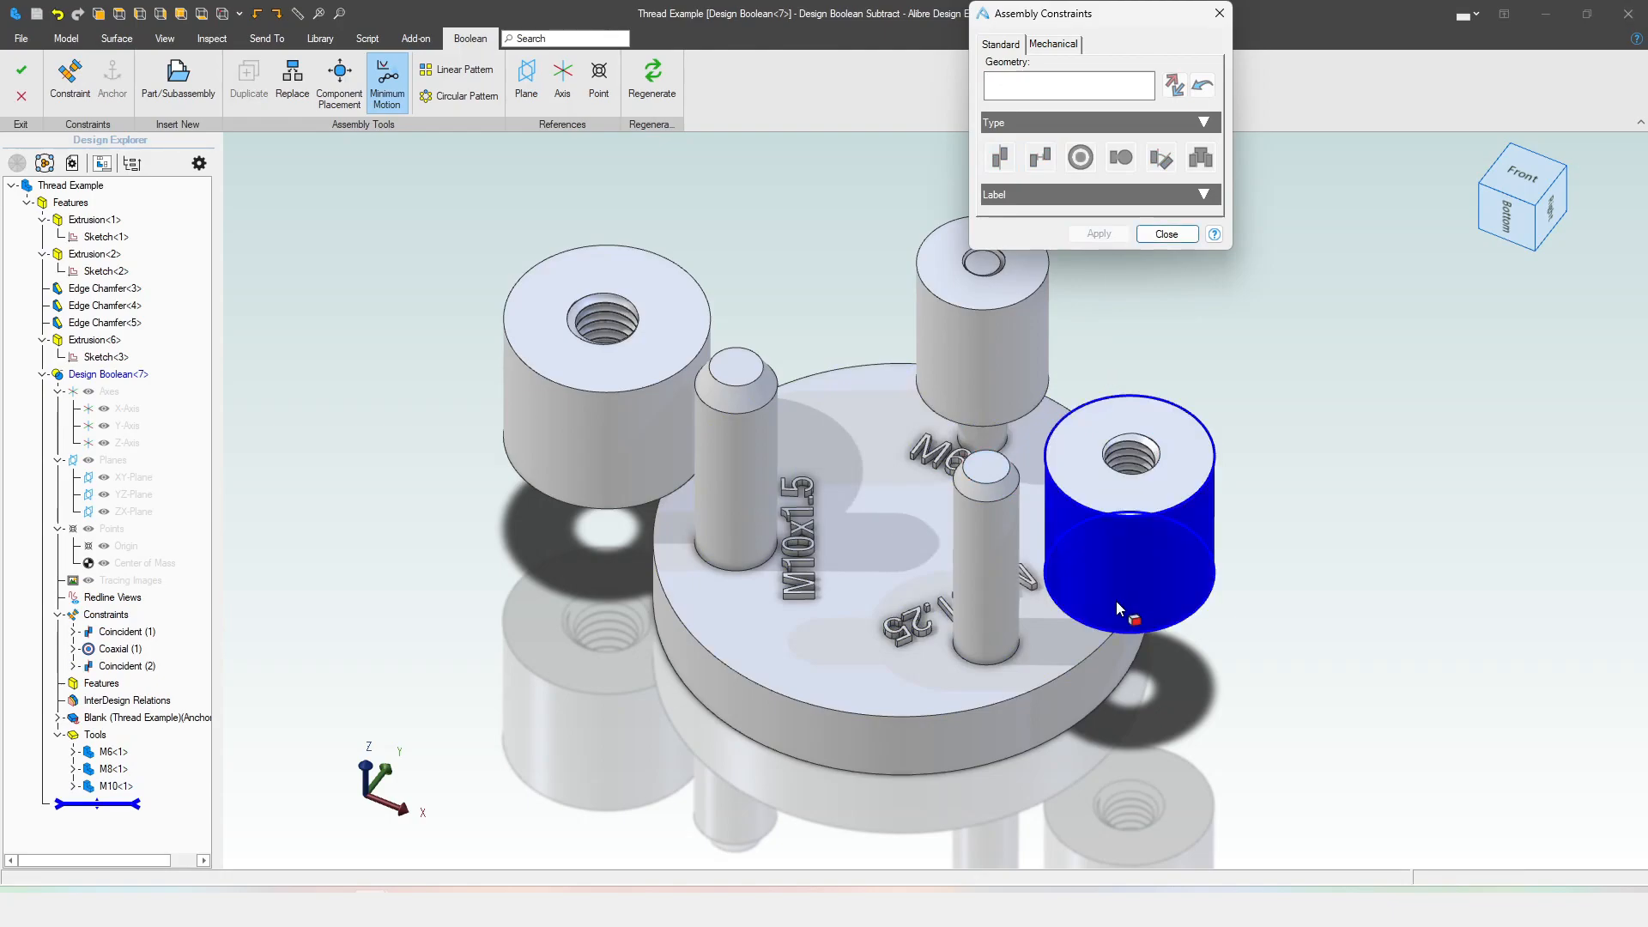
left_click(1063, 570)
left_click(1009, 532)
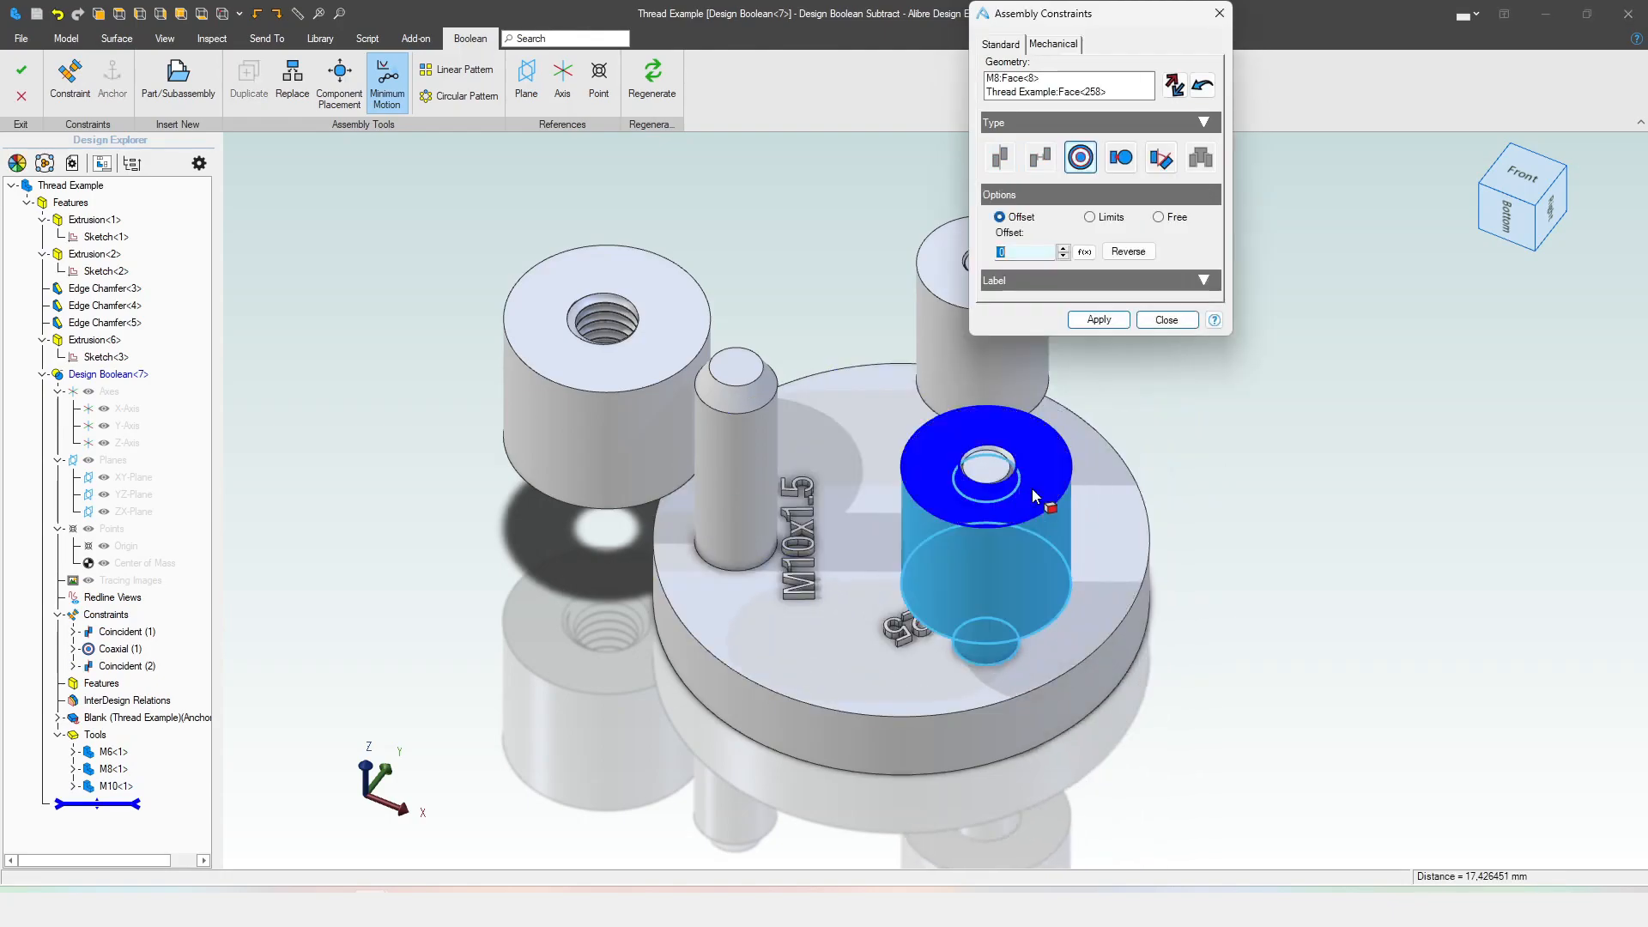
left_click(1093, 320)
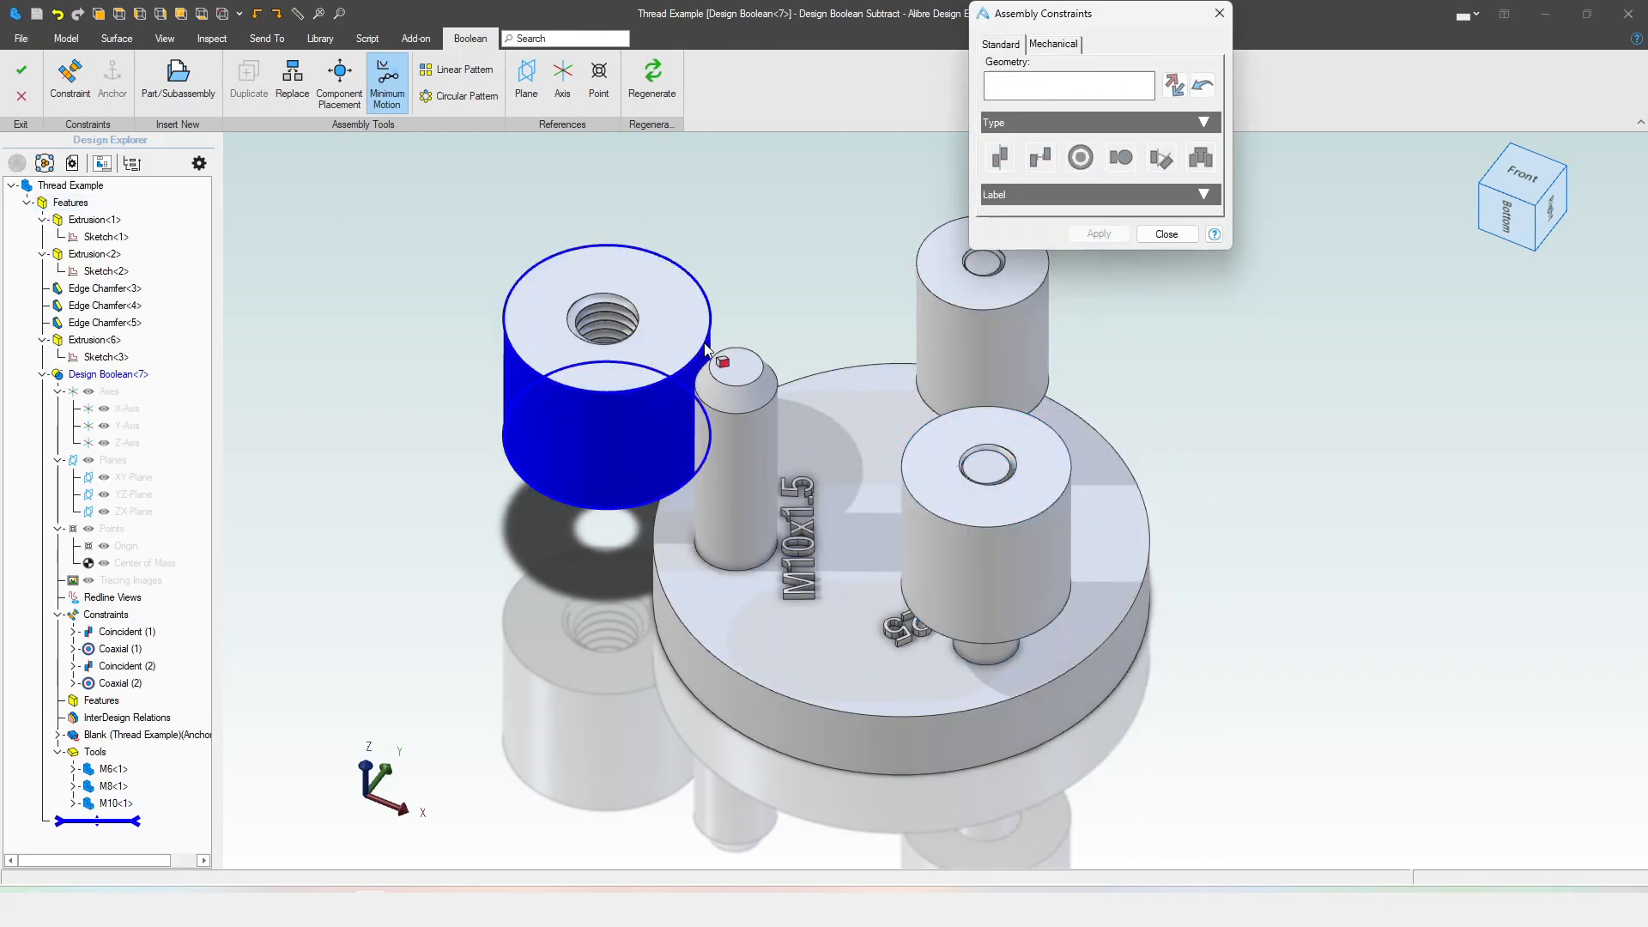
- Constrain the M10 threader to the M10 pin with a coincident top-face constraint and a coaxial constraint, then finish constraining
left_click(655, 338)
left_click(725, 370)
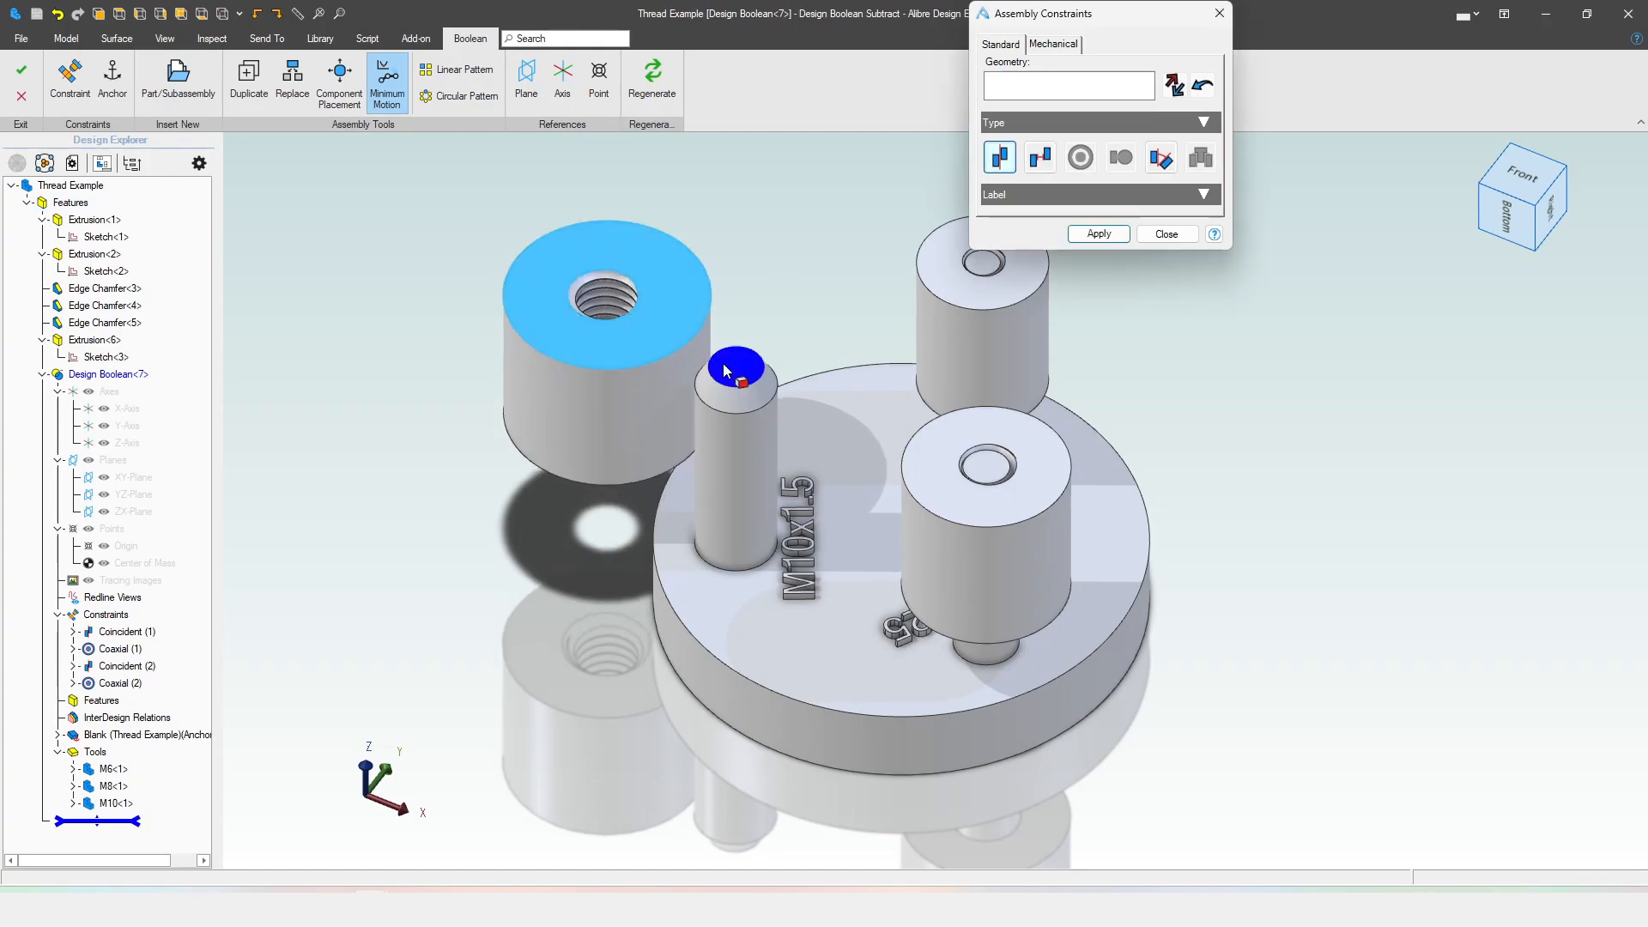
left_click(1098, 233)
left_click(690, 404)
left_click(738, 464)
left_click(1098, 320)
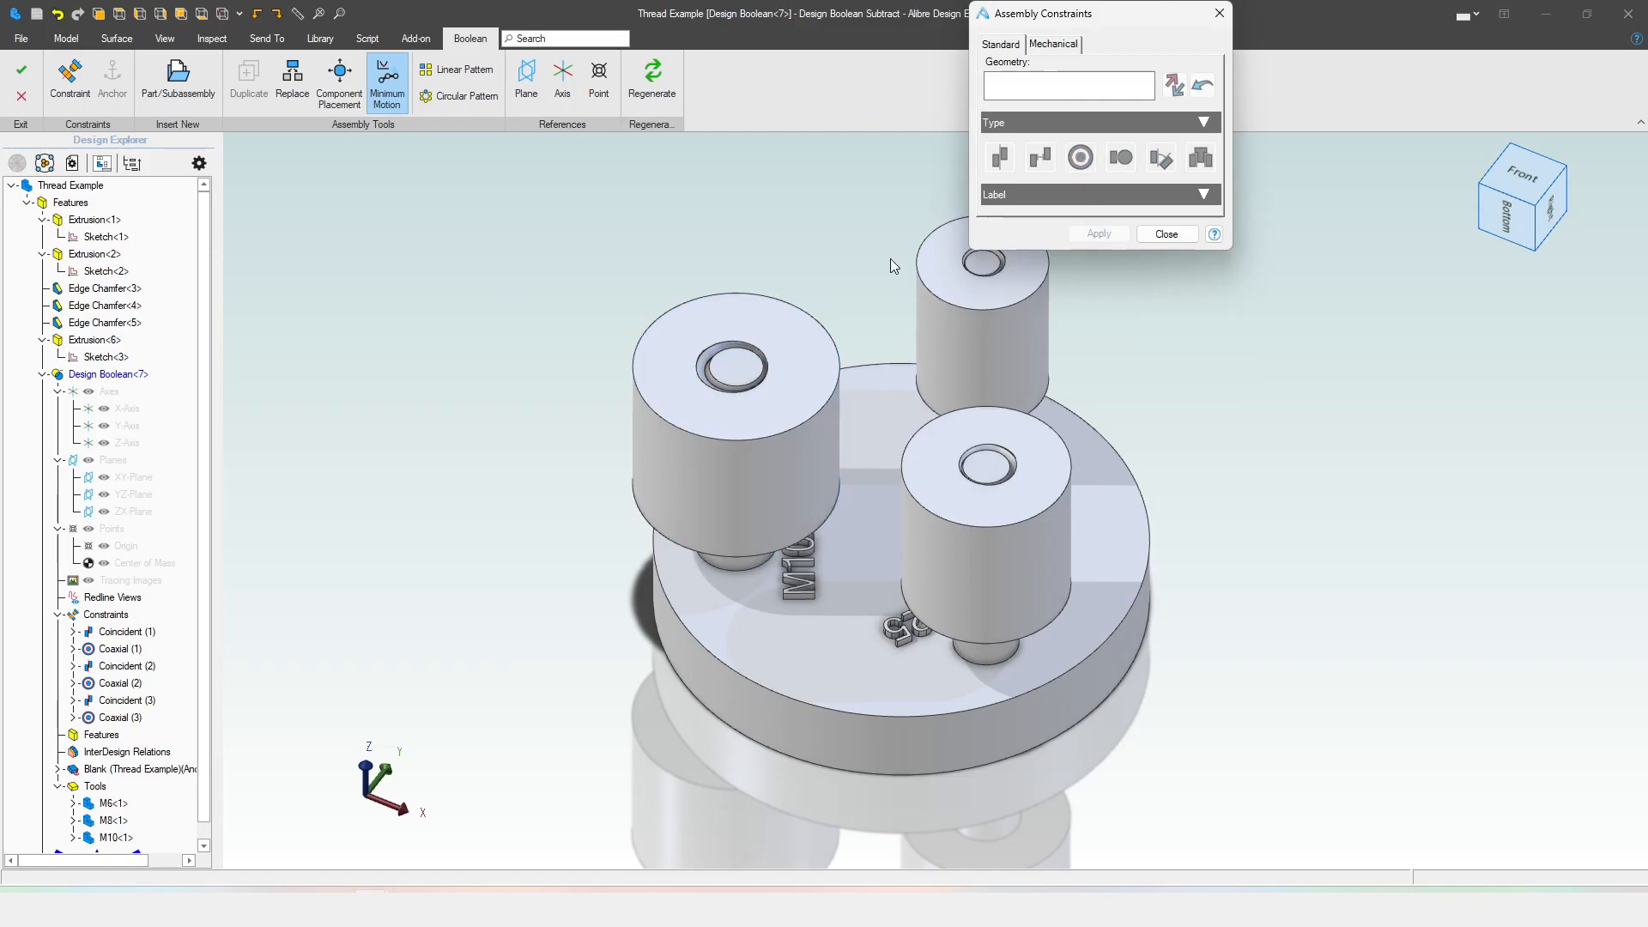
left_click(1165, 234)
- Complete the Boolean Subtract to cut the threads into the three pins, and inspect them from several sides
mouse_move(847, 266)
middle_mouse_down()
mouse_move(890, 239)
mouse_move(842, 225)
mouse_move(856, 223)
mouse_move(838, 237)
middle_mouse_up()
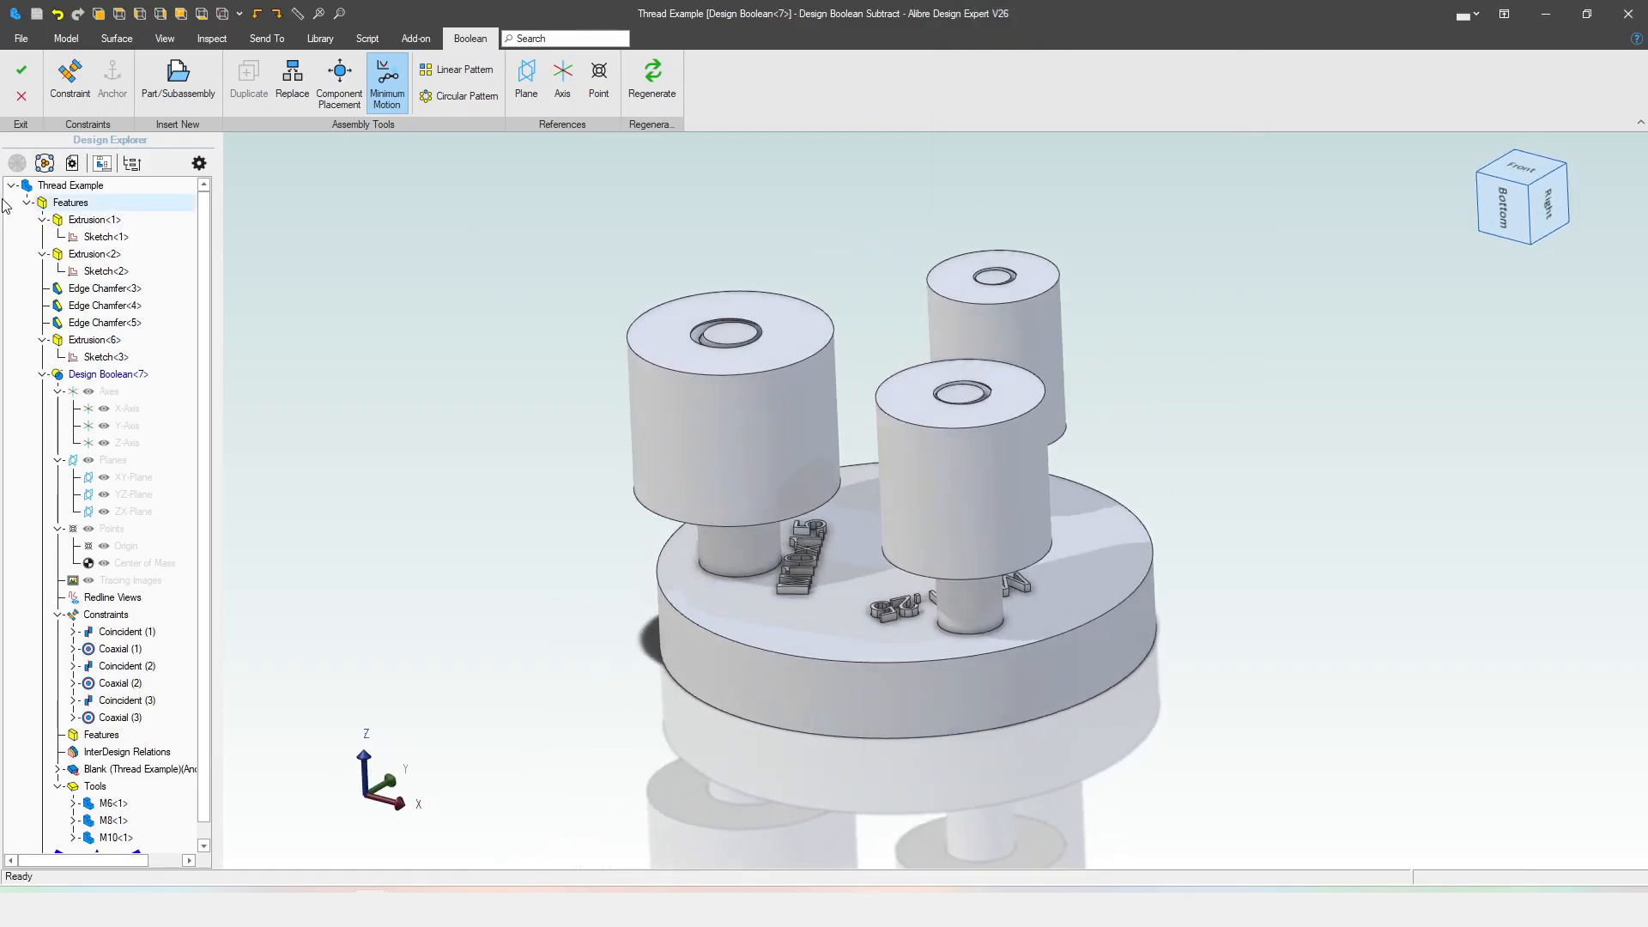
left_click(31, 65)
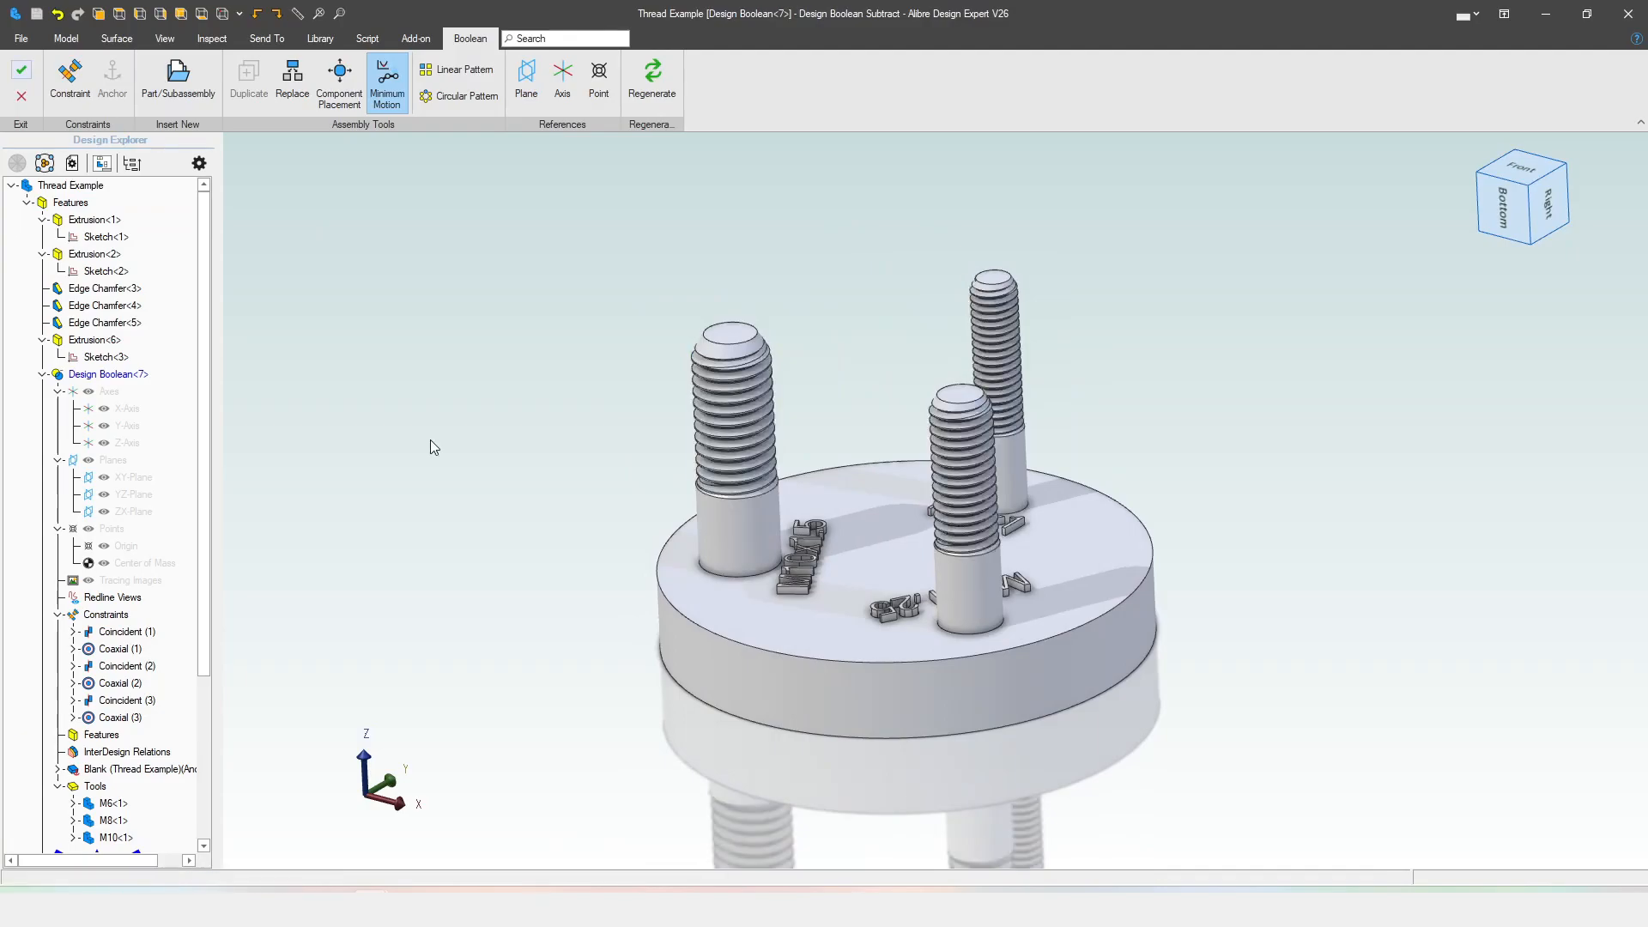
middle_click_drag(463, 435, 516, 457)
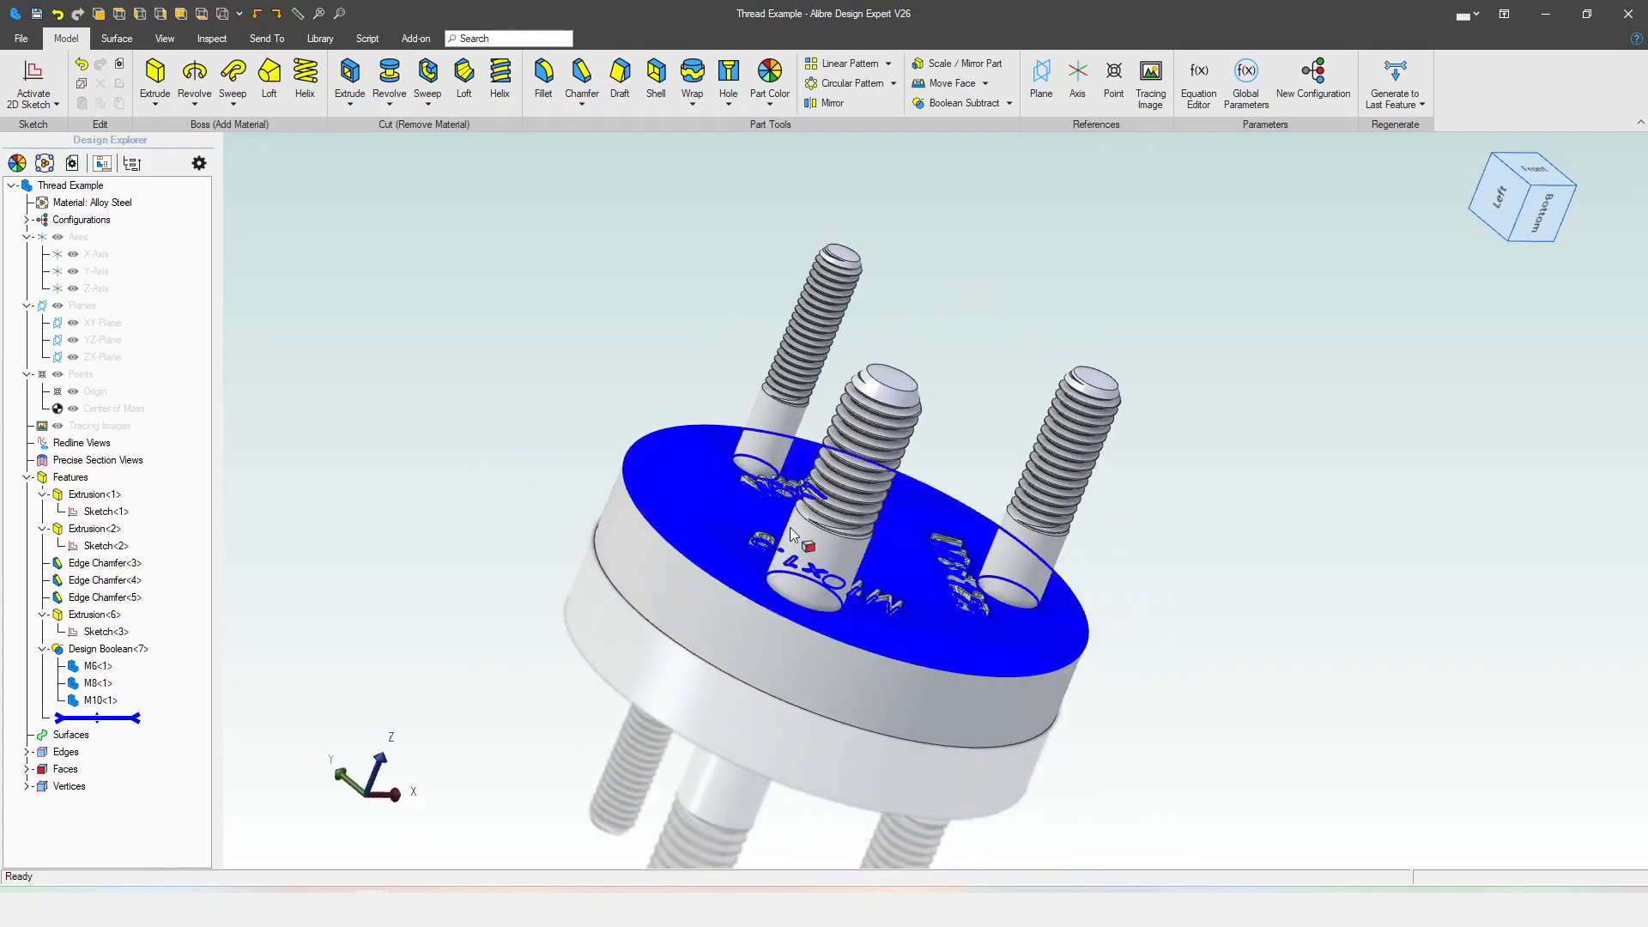
scroll(854, 549, "up", 5)
middle_click_drag(817, 520, 749, 515)
middle_click_drag(564, 497, 1014, 396)
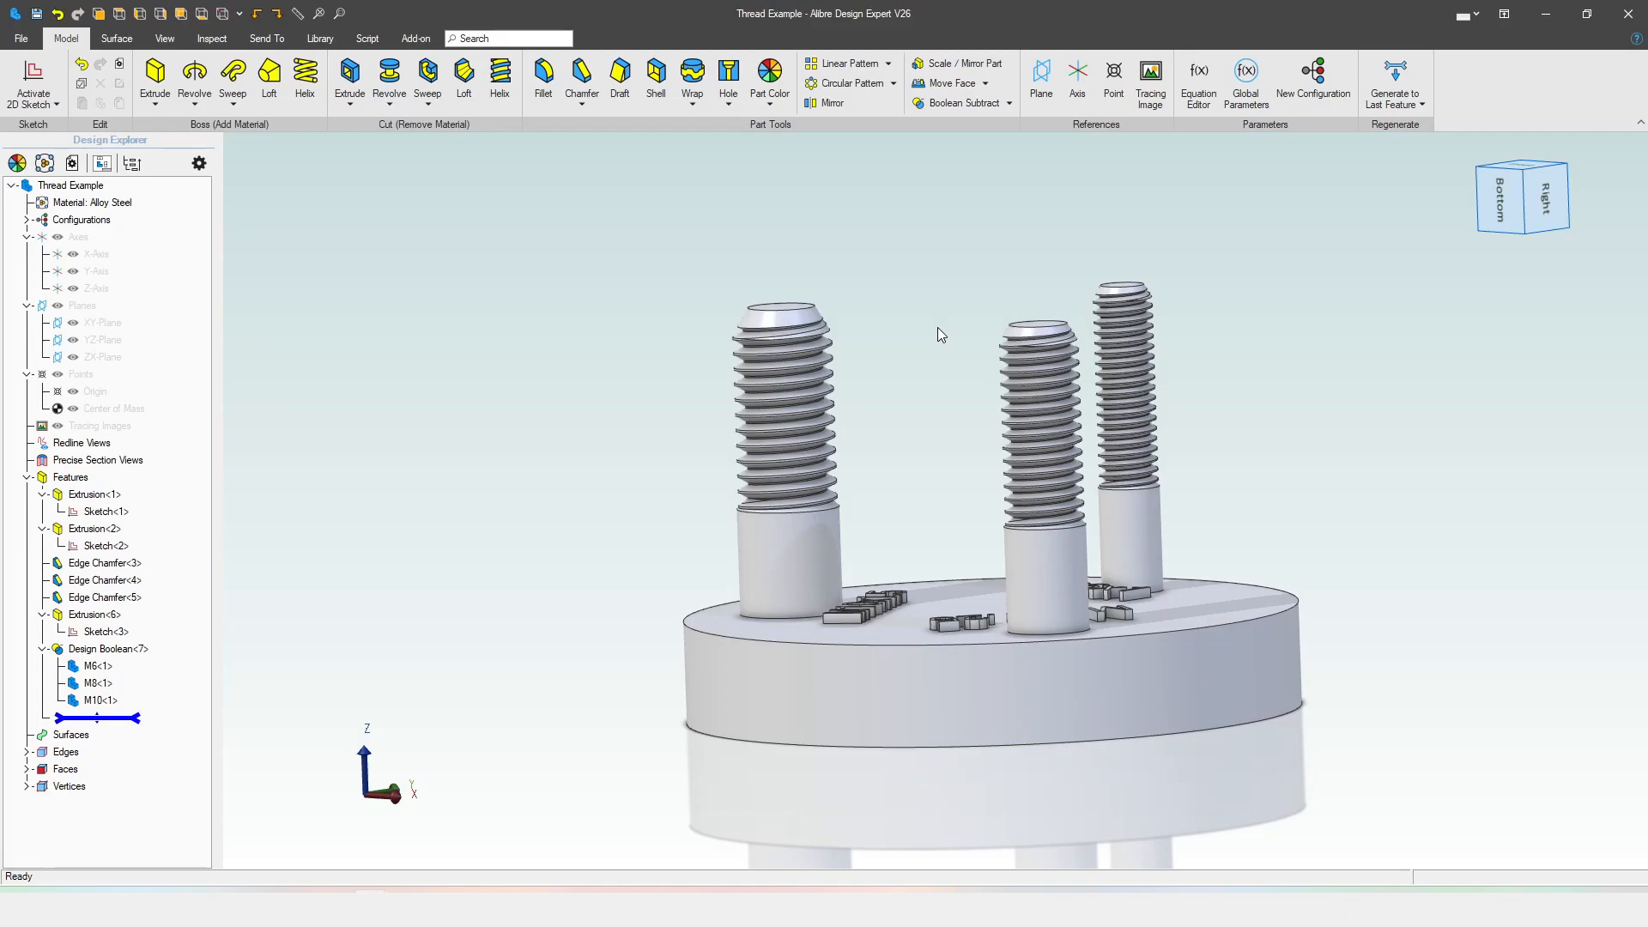
middle_click_drag(937, 327, 879, 338)
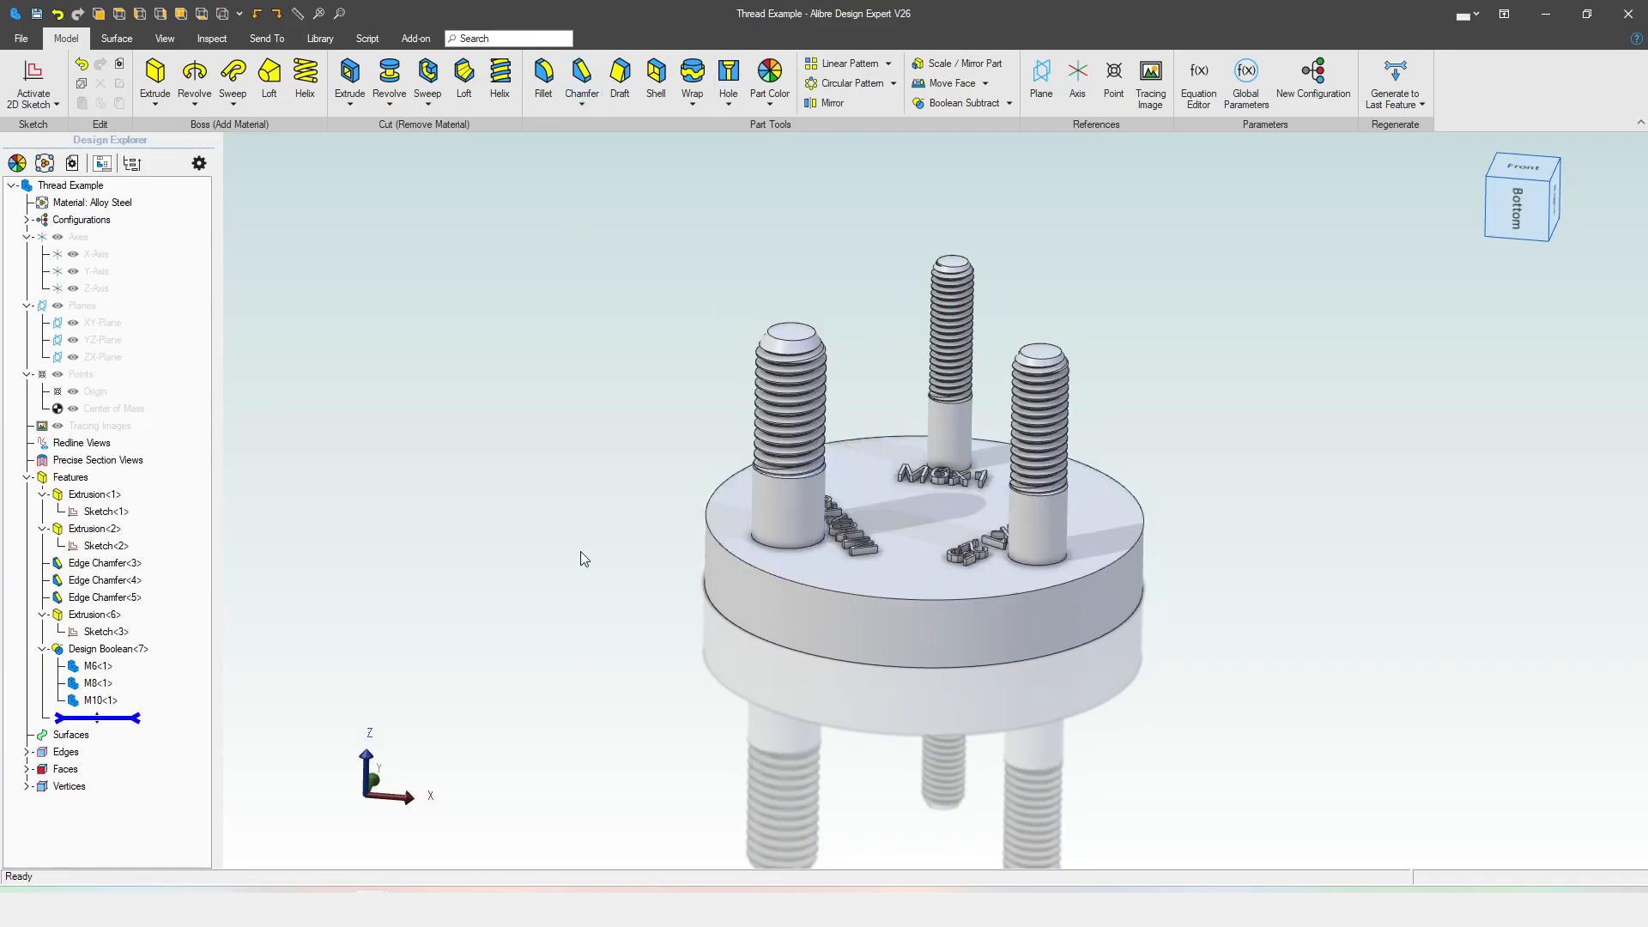
middle_click_drag(656, 471, 610, 458)
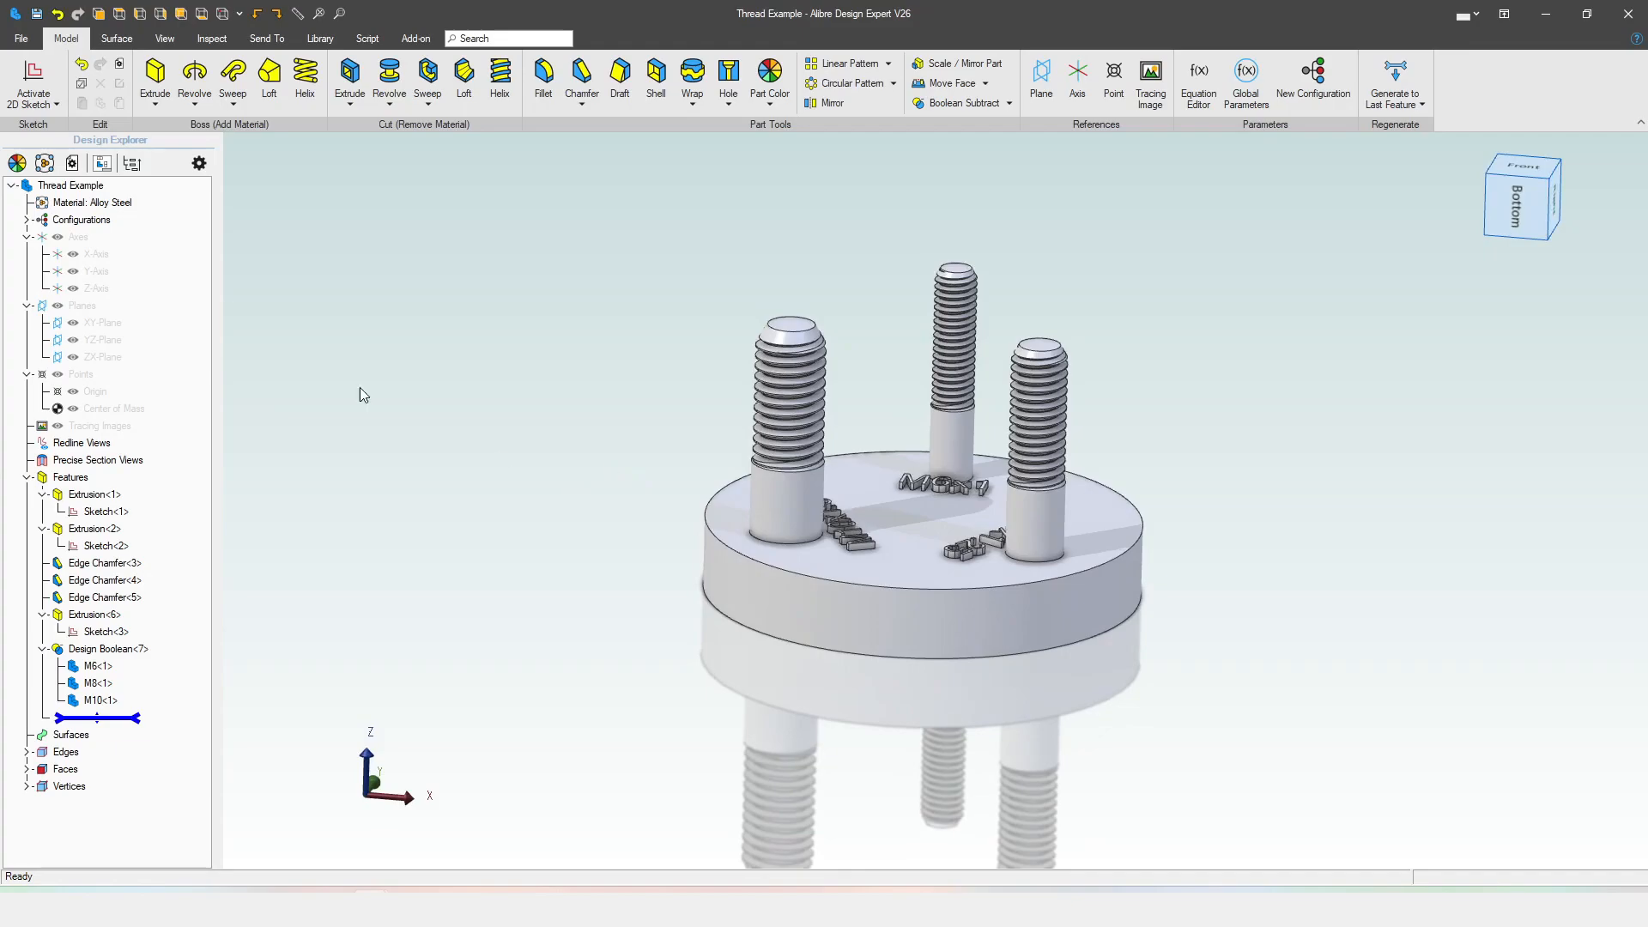
- Create a new empty part
left_click(21, 39)
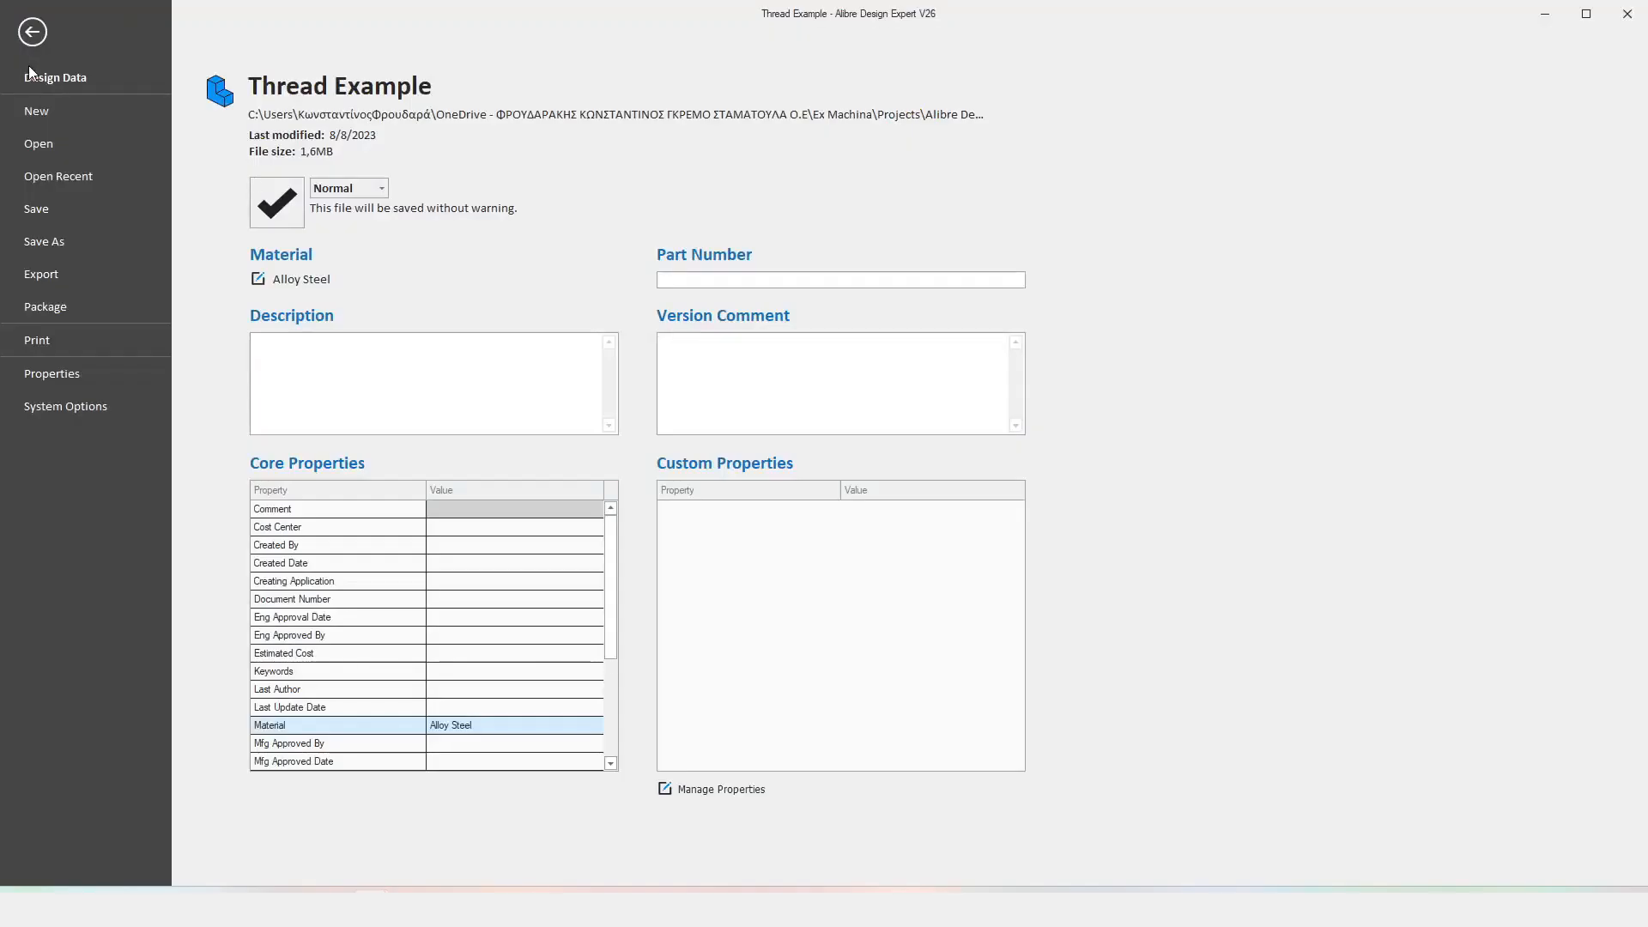
left_click(55, 122)
left_click(293, 112)
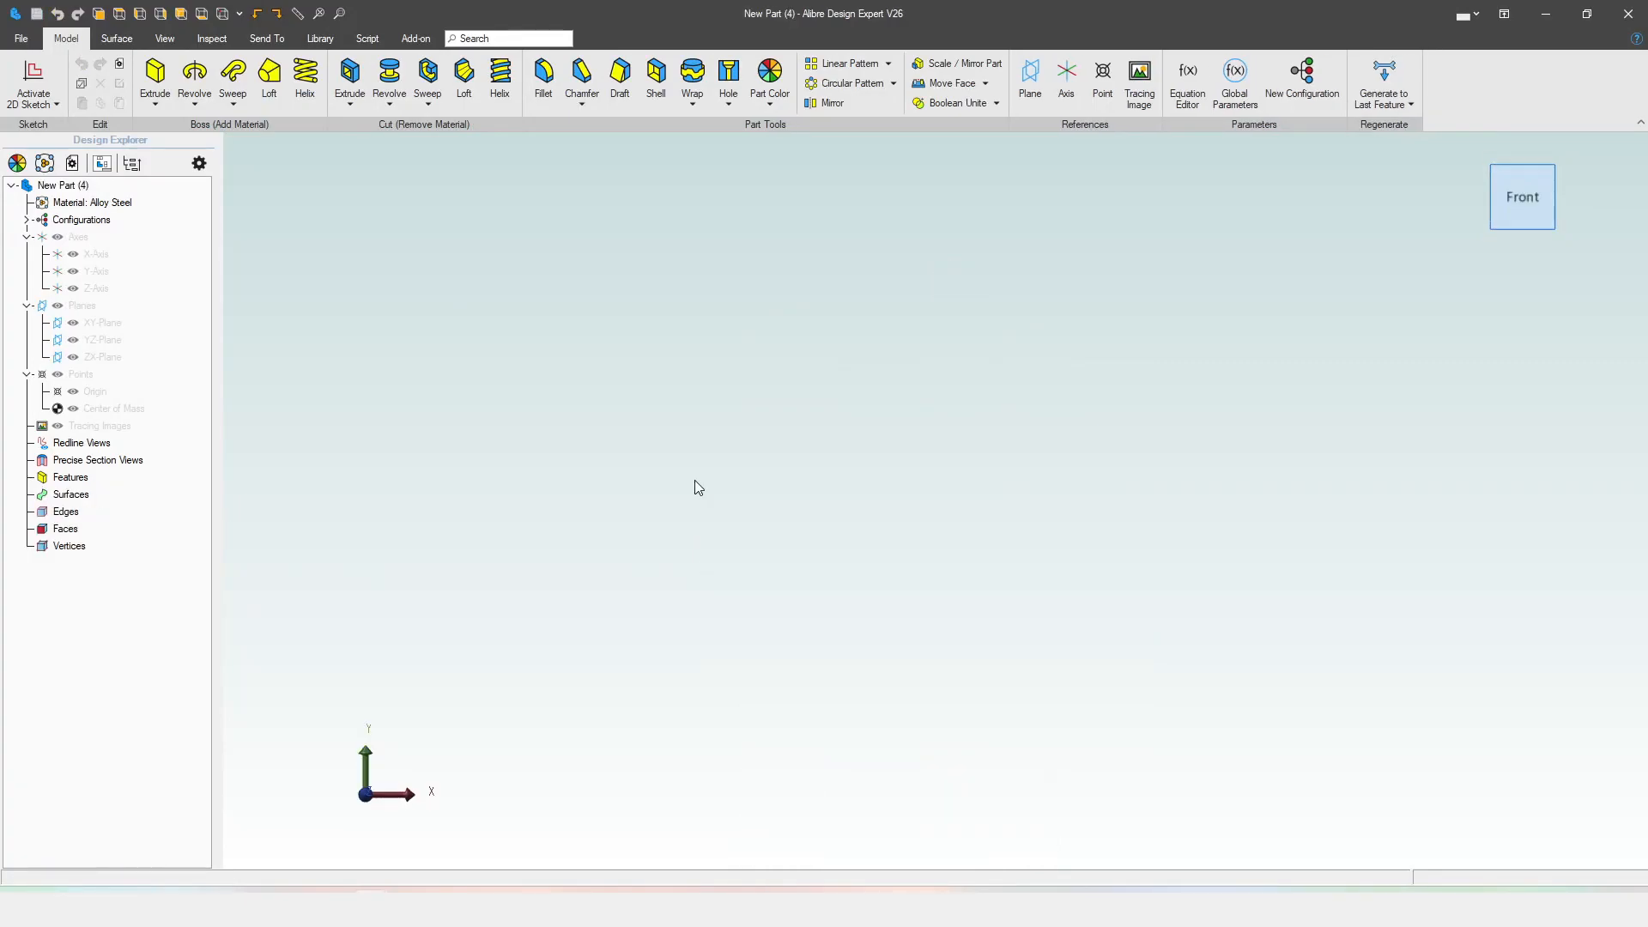
left_click(108, 325)
key("ctrl+k")
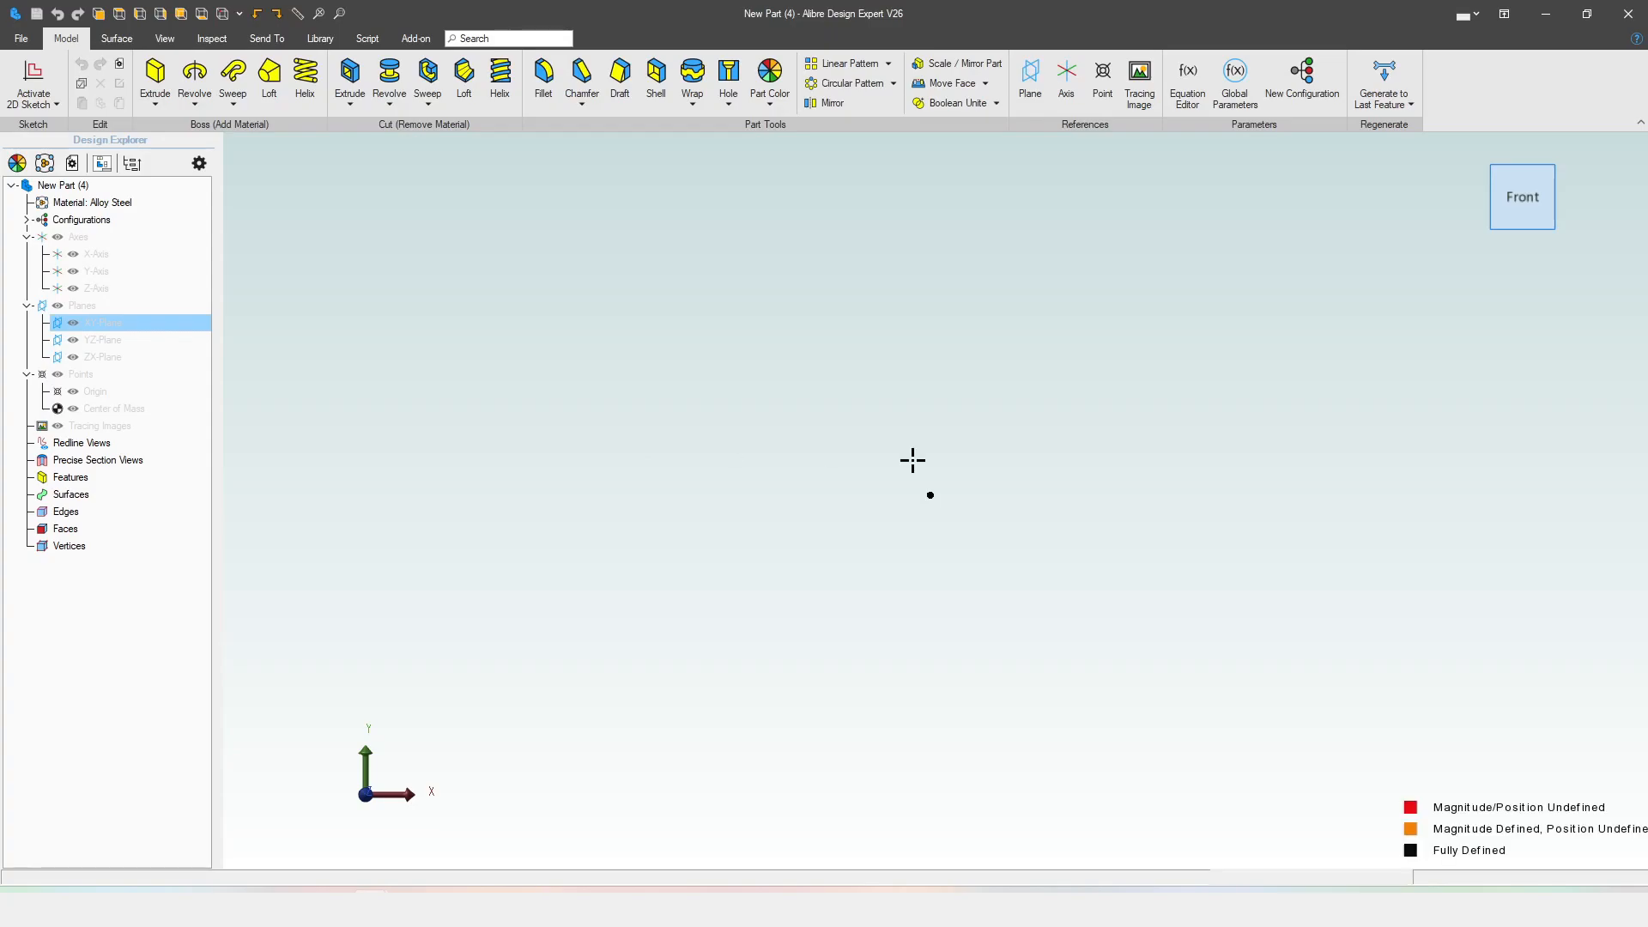
key("c")
left_click(935, 499)
left_click(1097, 436)
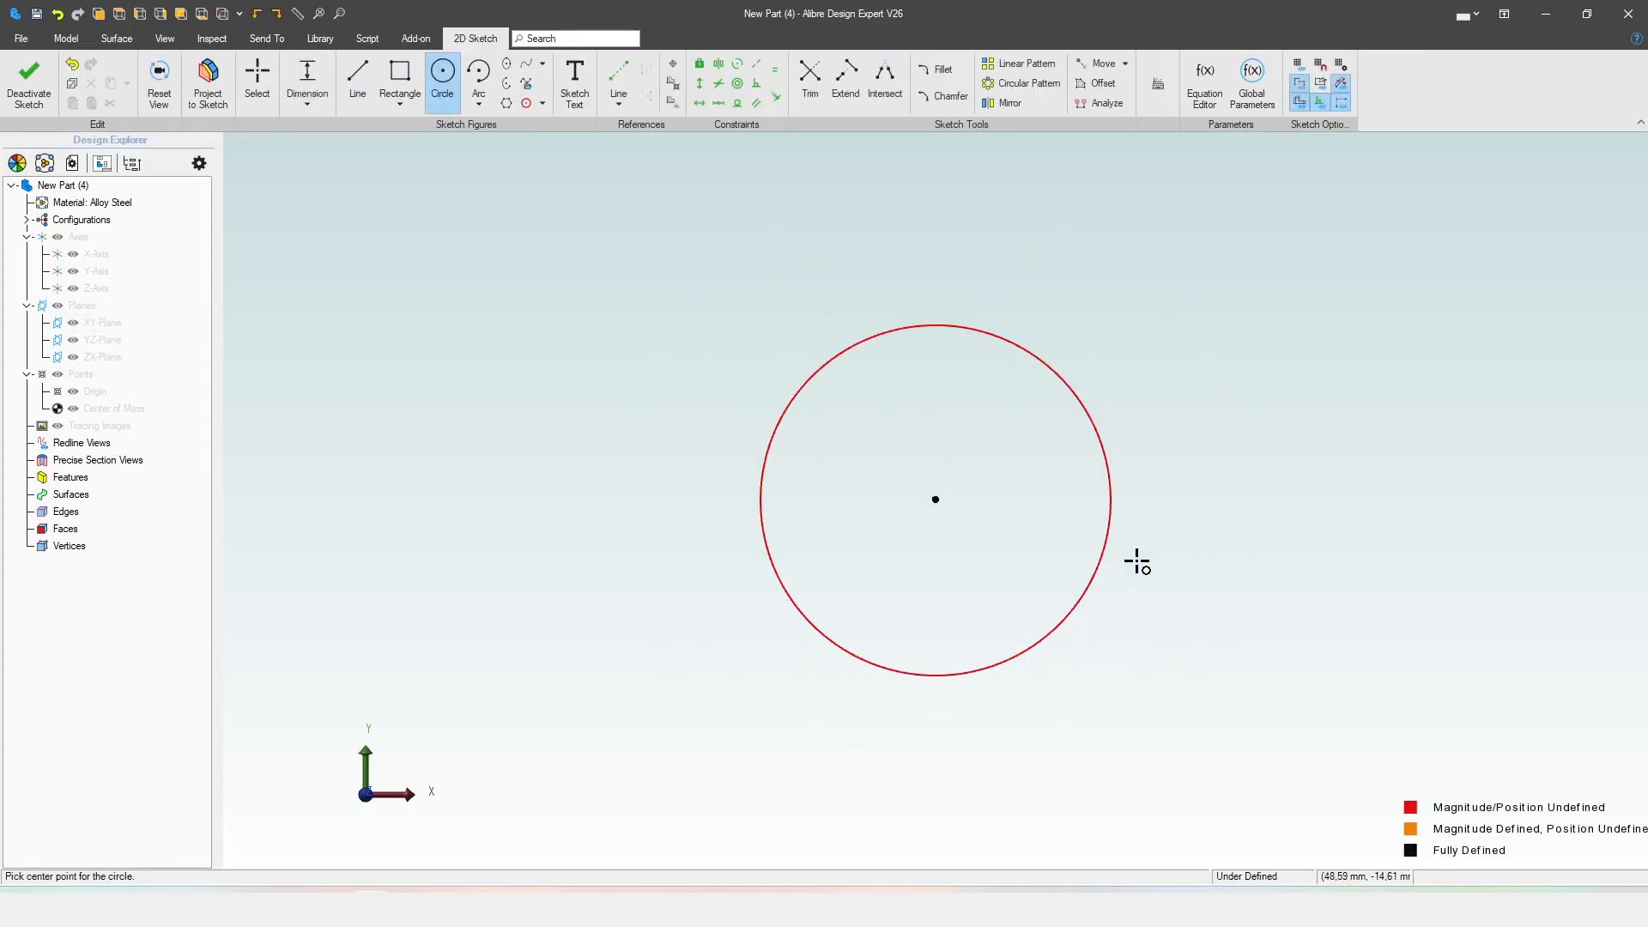
key("Escape")
key("d")
left_click(1095, 443)
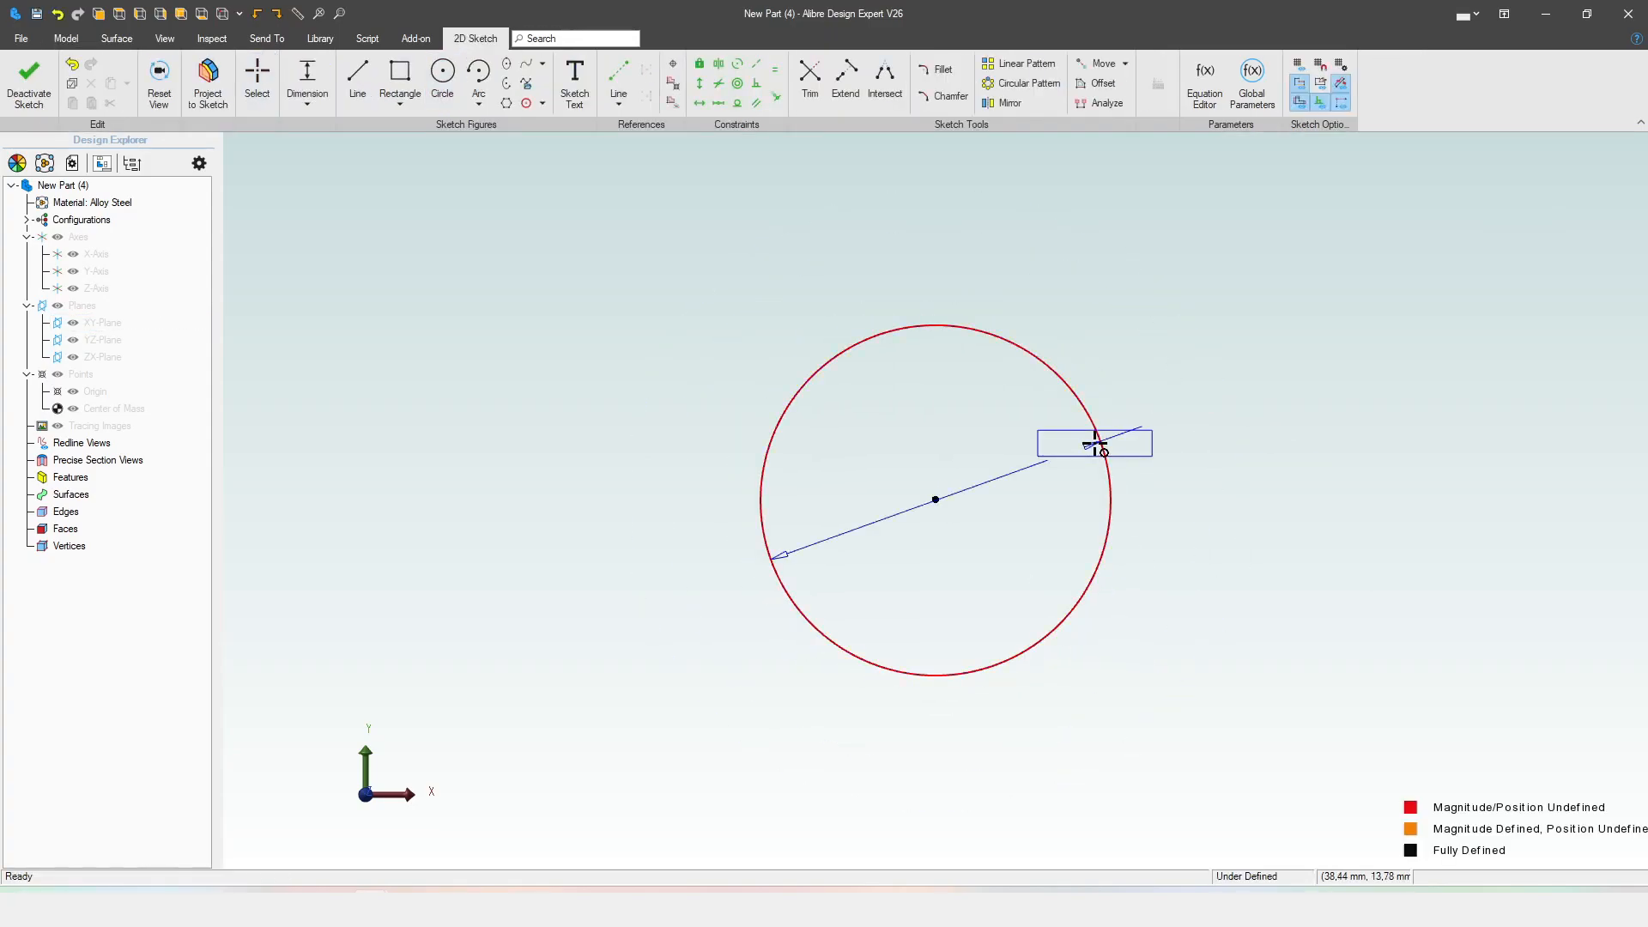
left_click(1199, 300)
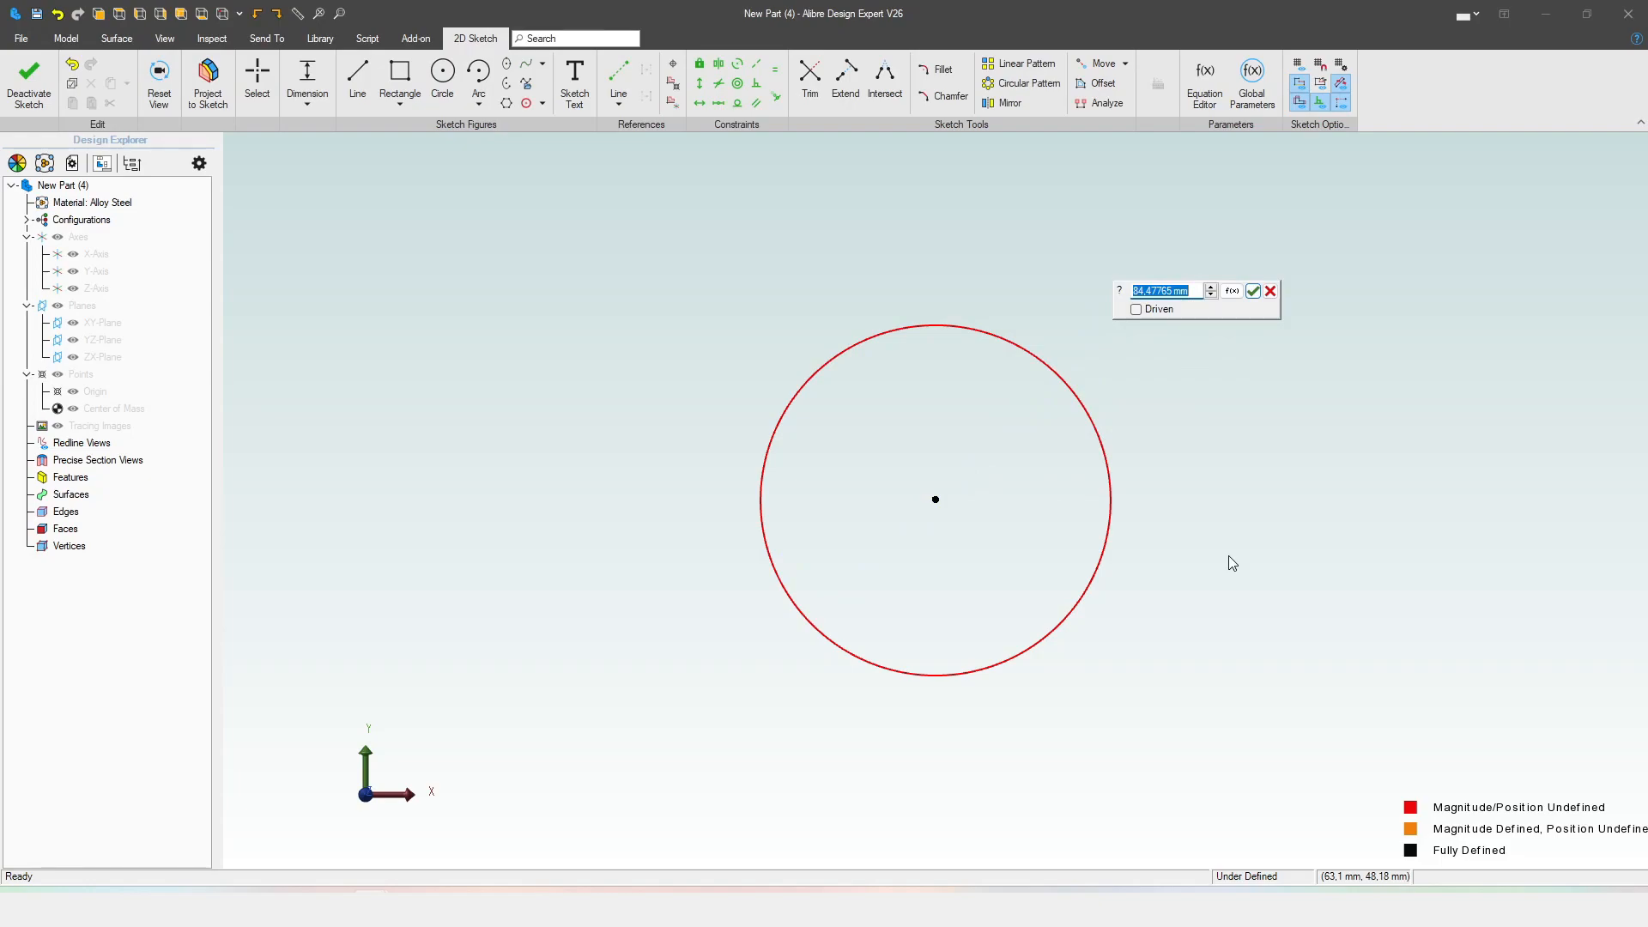
key("Escape")
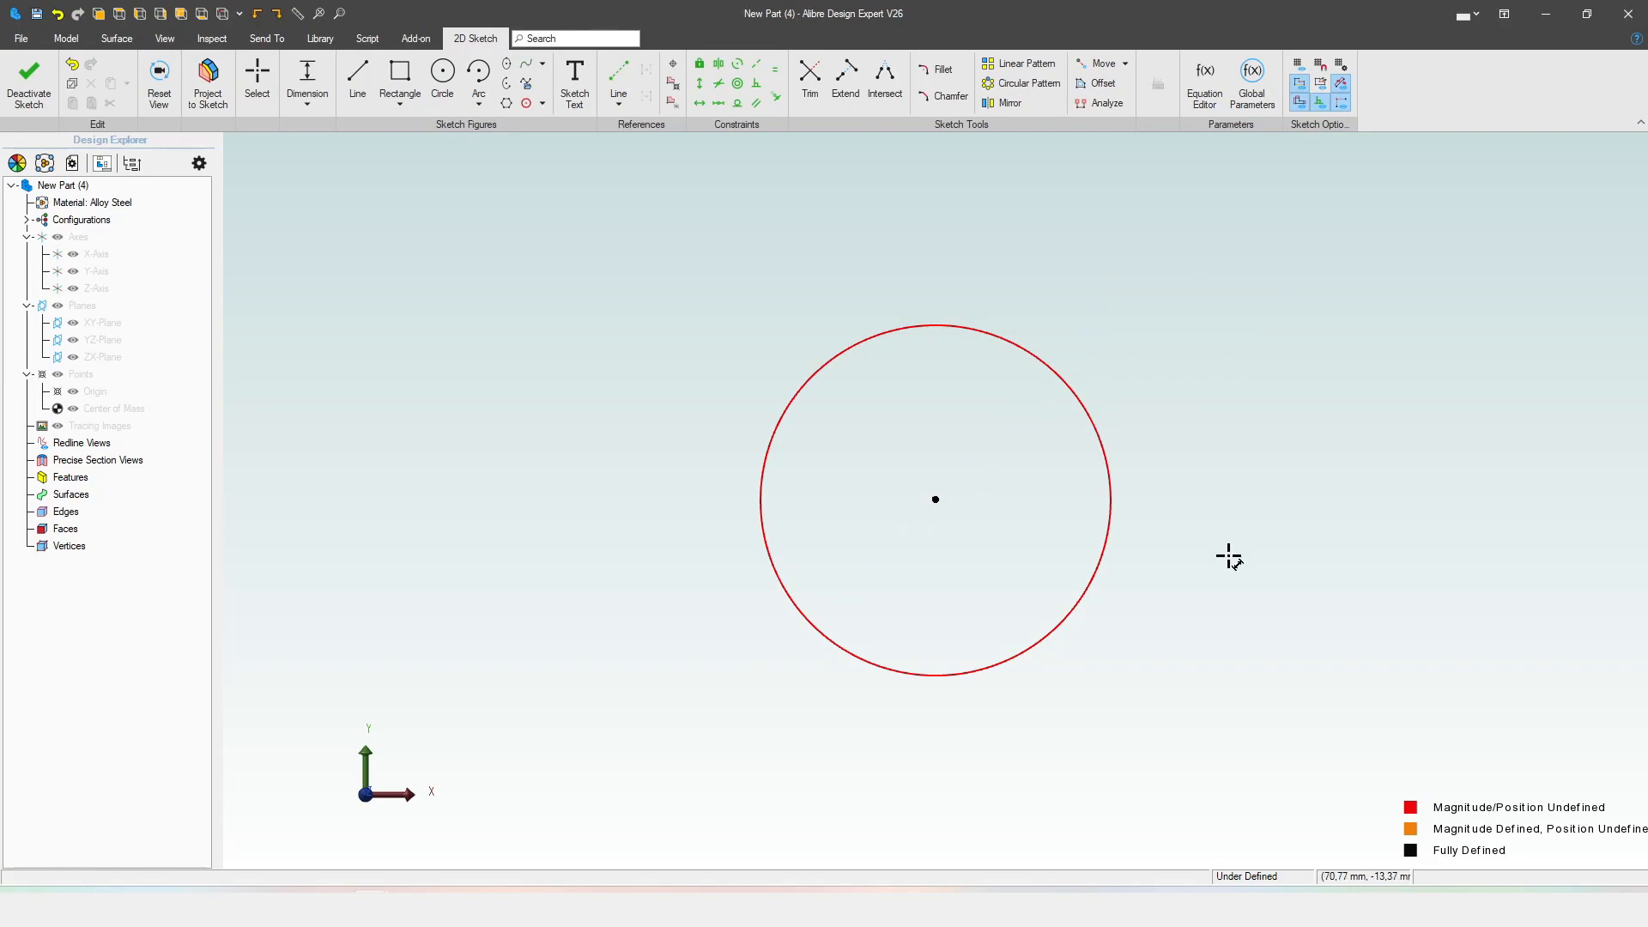
key("Escape")
key("ctrl+z")
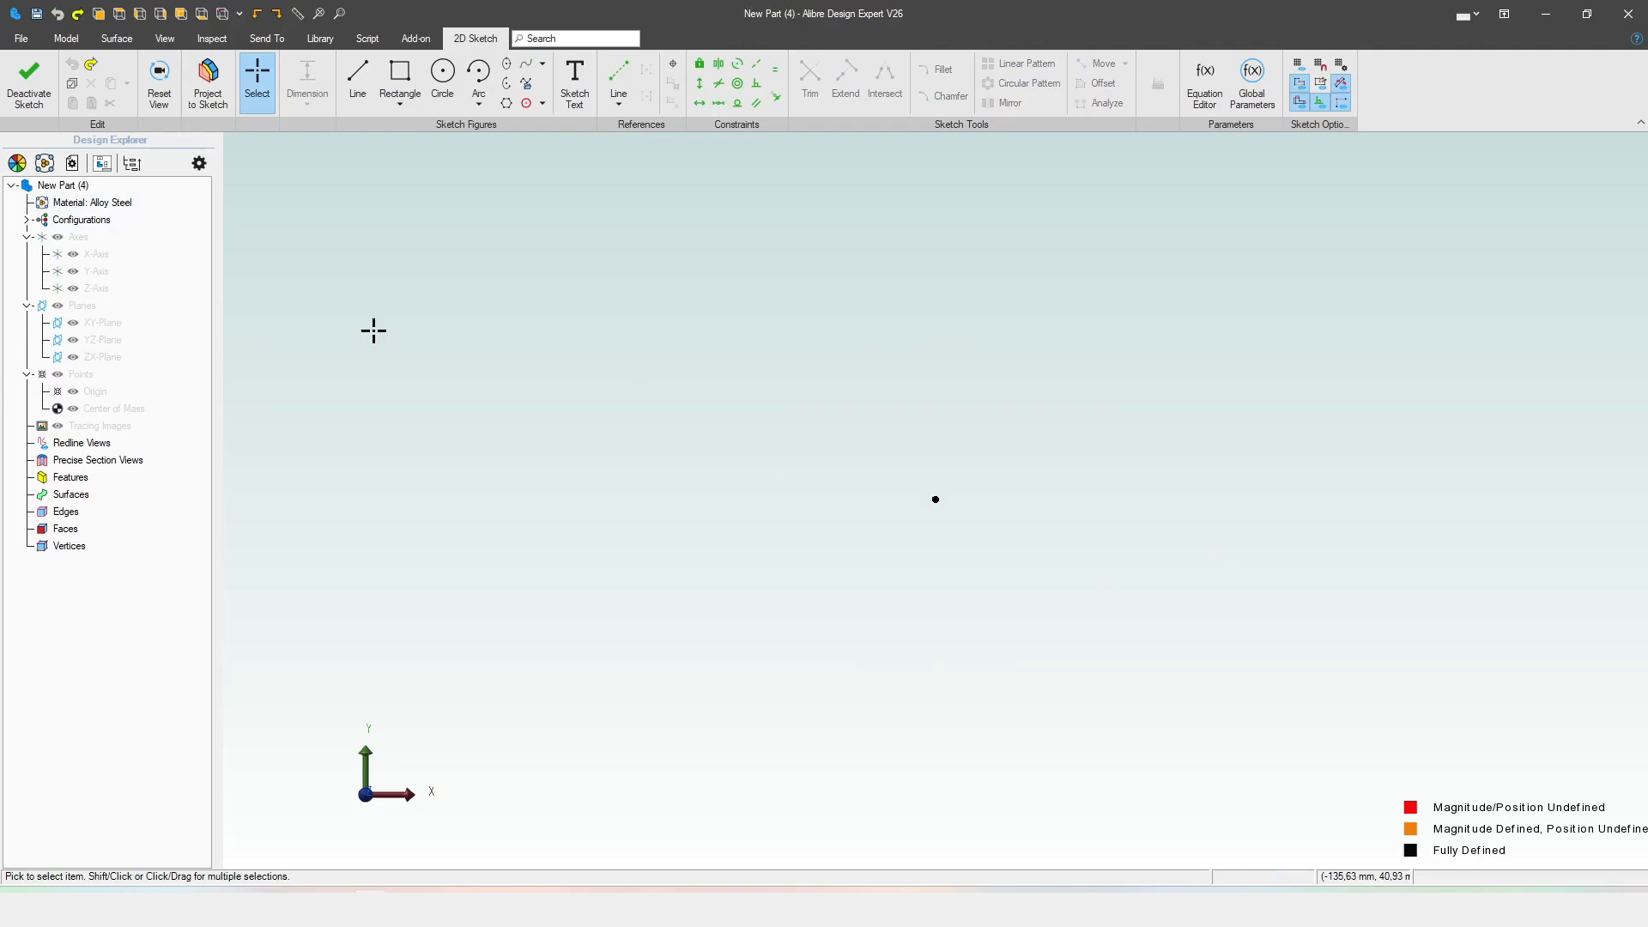
left_click(32, 98)
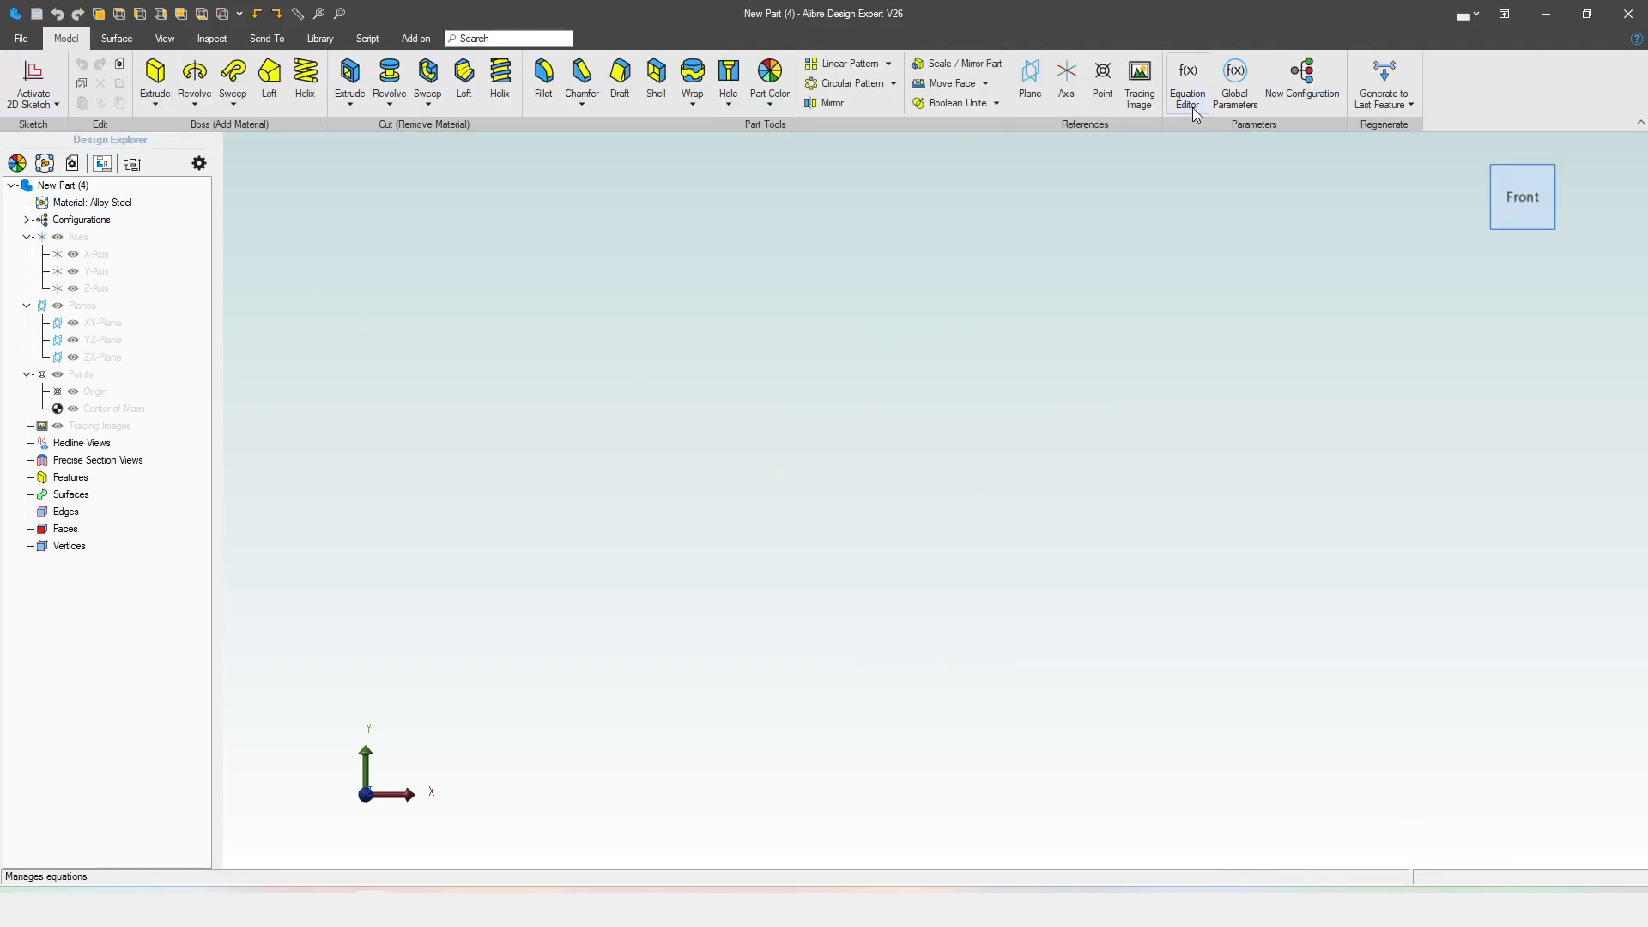
- Add a distance parameter named M_thread with the value 12 mm in the Equation Editor
left_click(1186, 82)
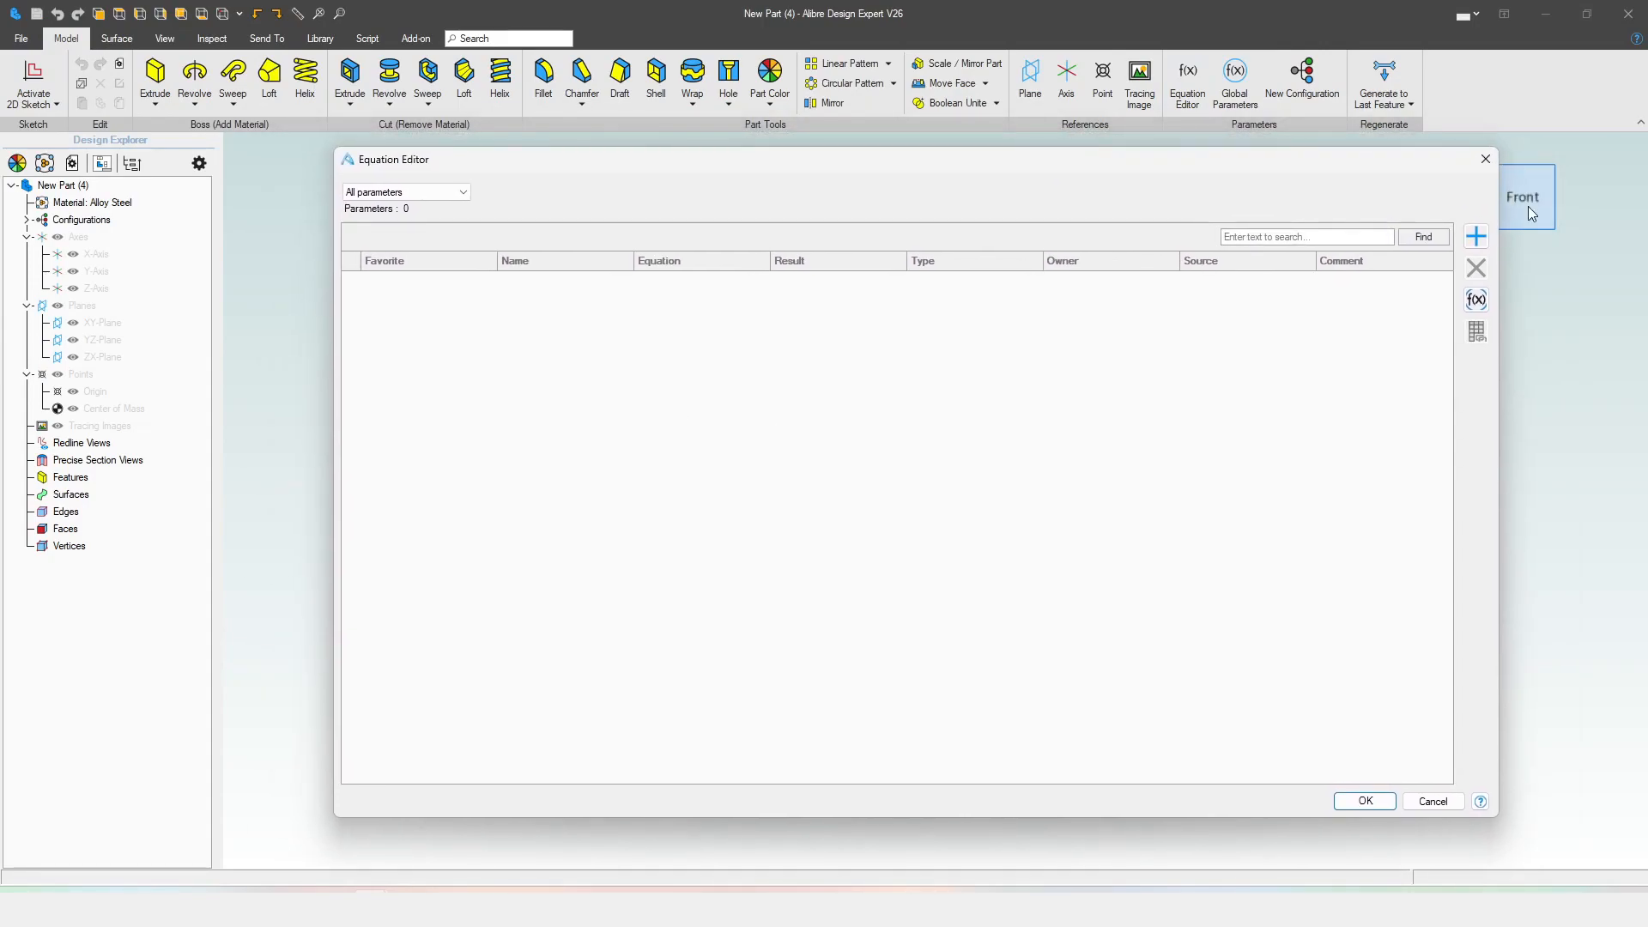
left_click(1475, 237)
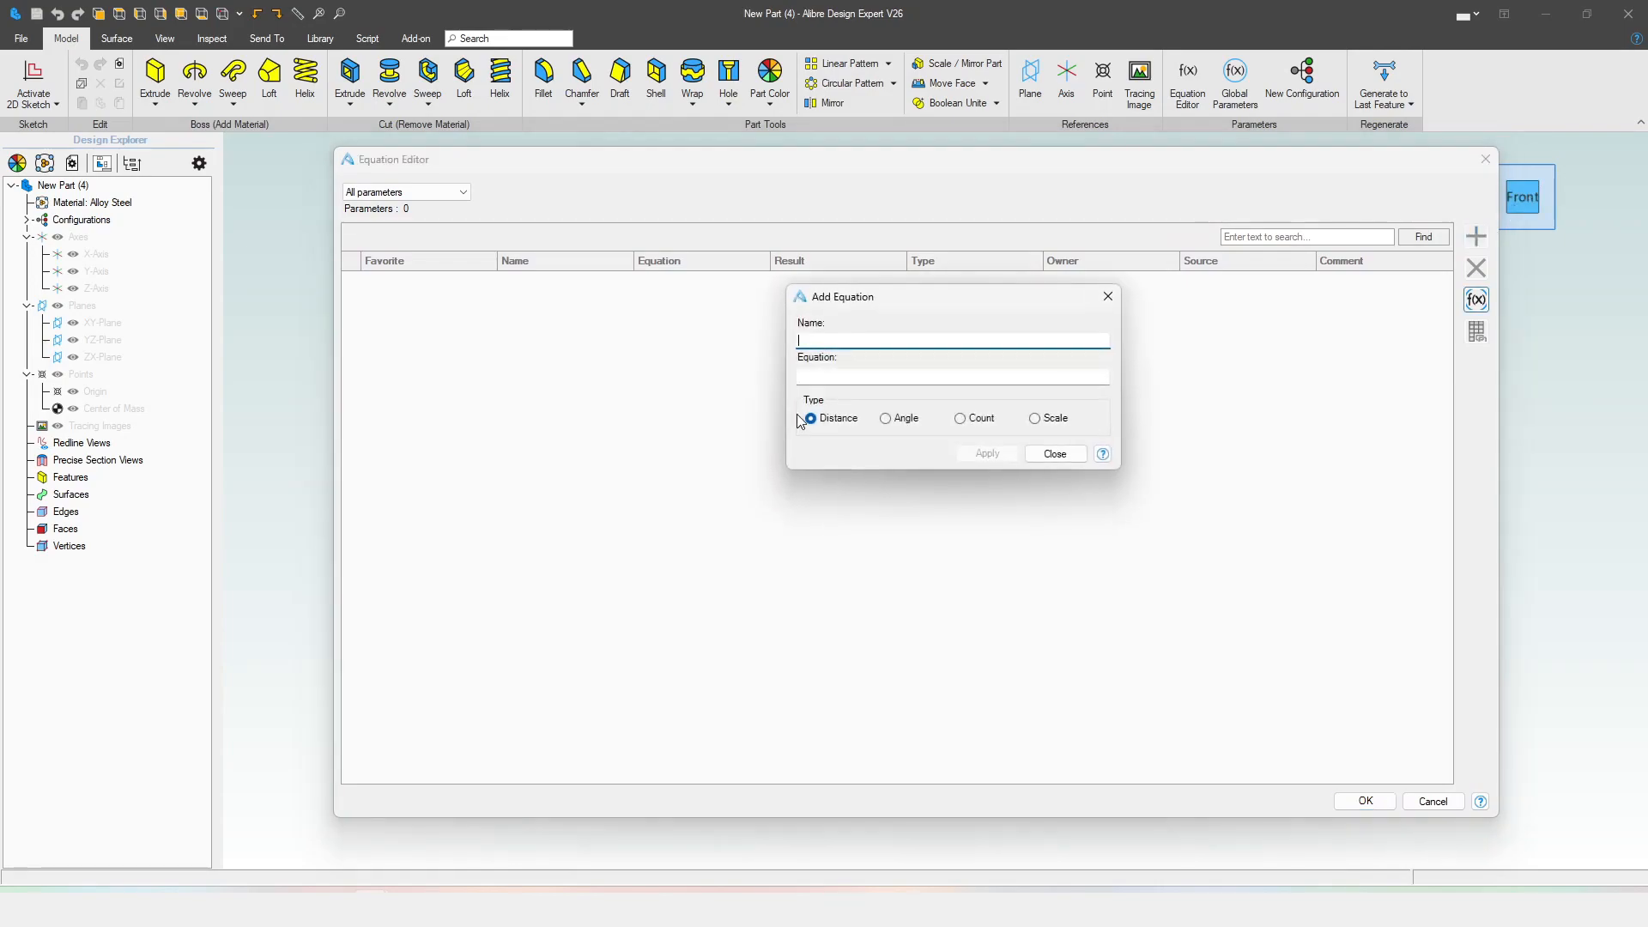
type("M_thread")
key("Tab")
type("12")
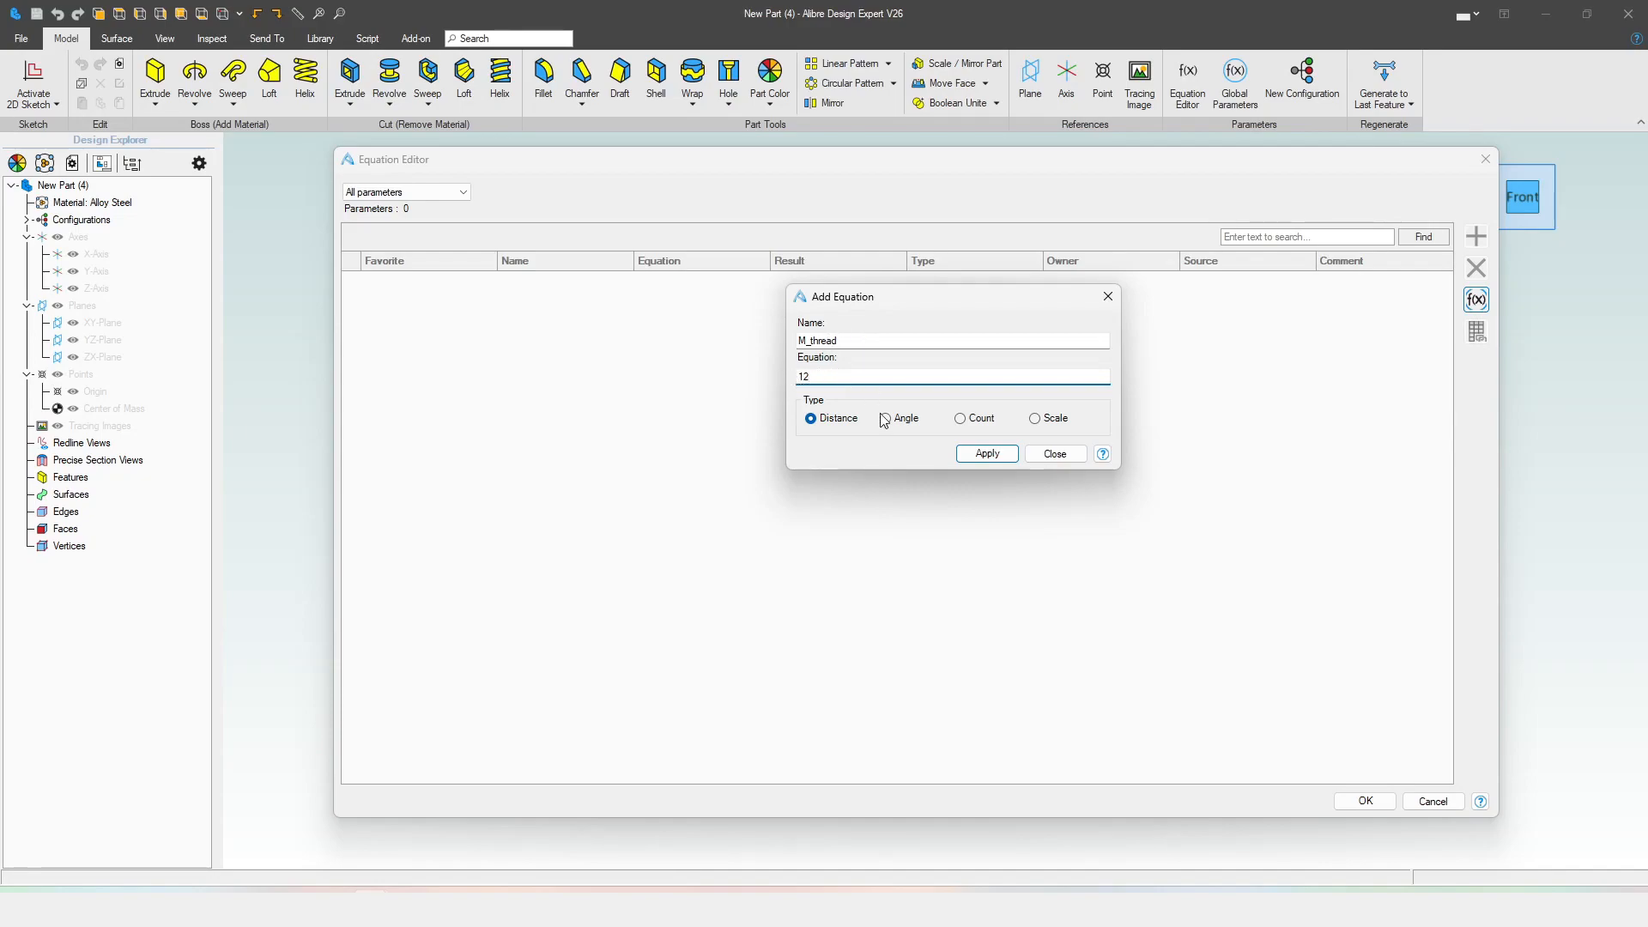
left_click(986, 453)
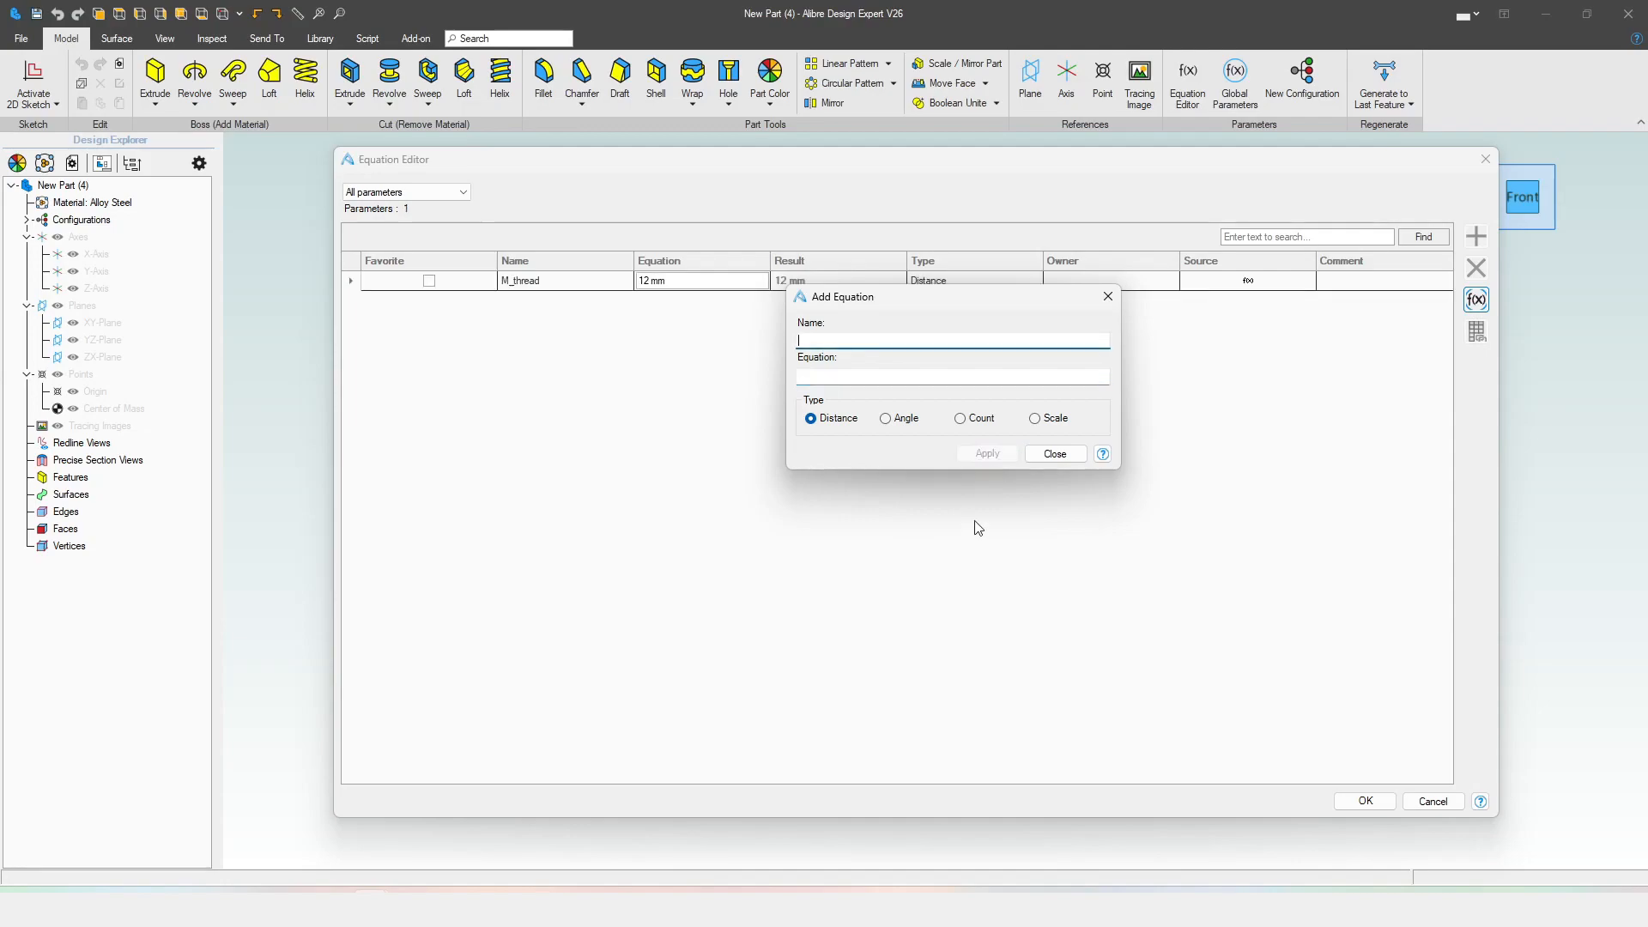
left_click(1055, 453)
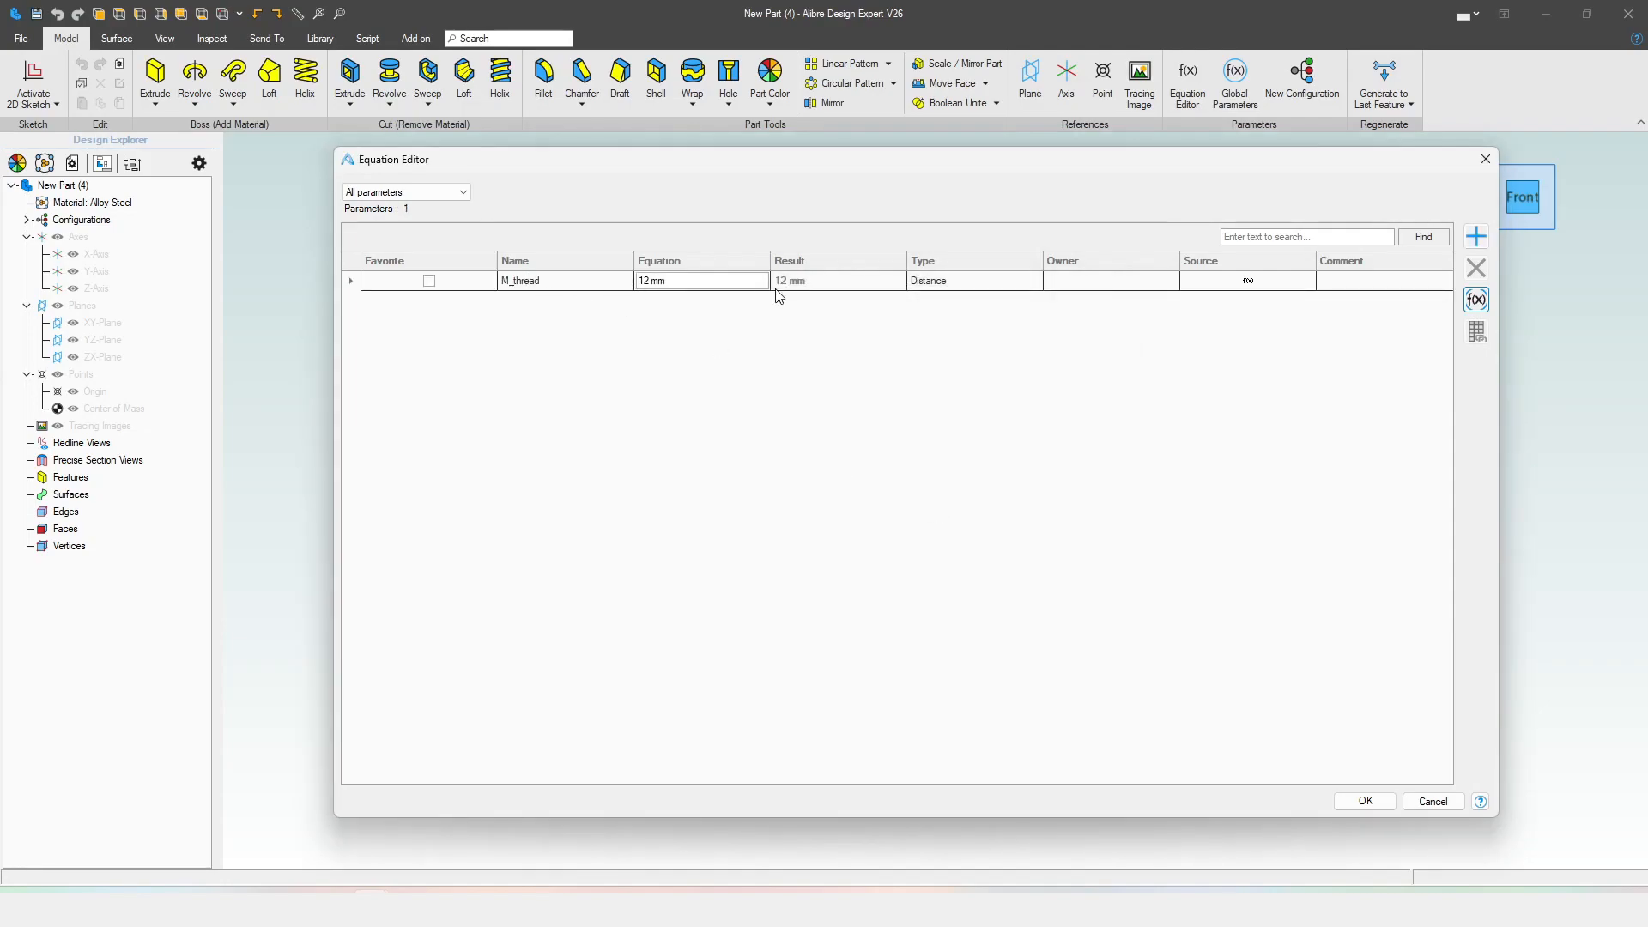
- Add a second distance parameter named P_thread with the value 1.75 mm
left_click(1476, 236)
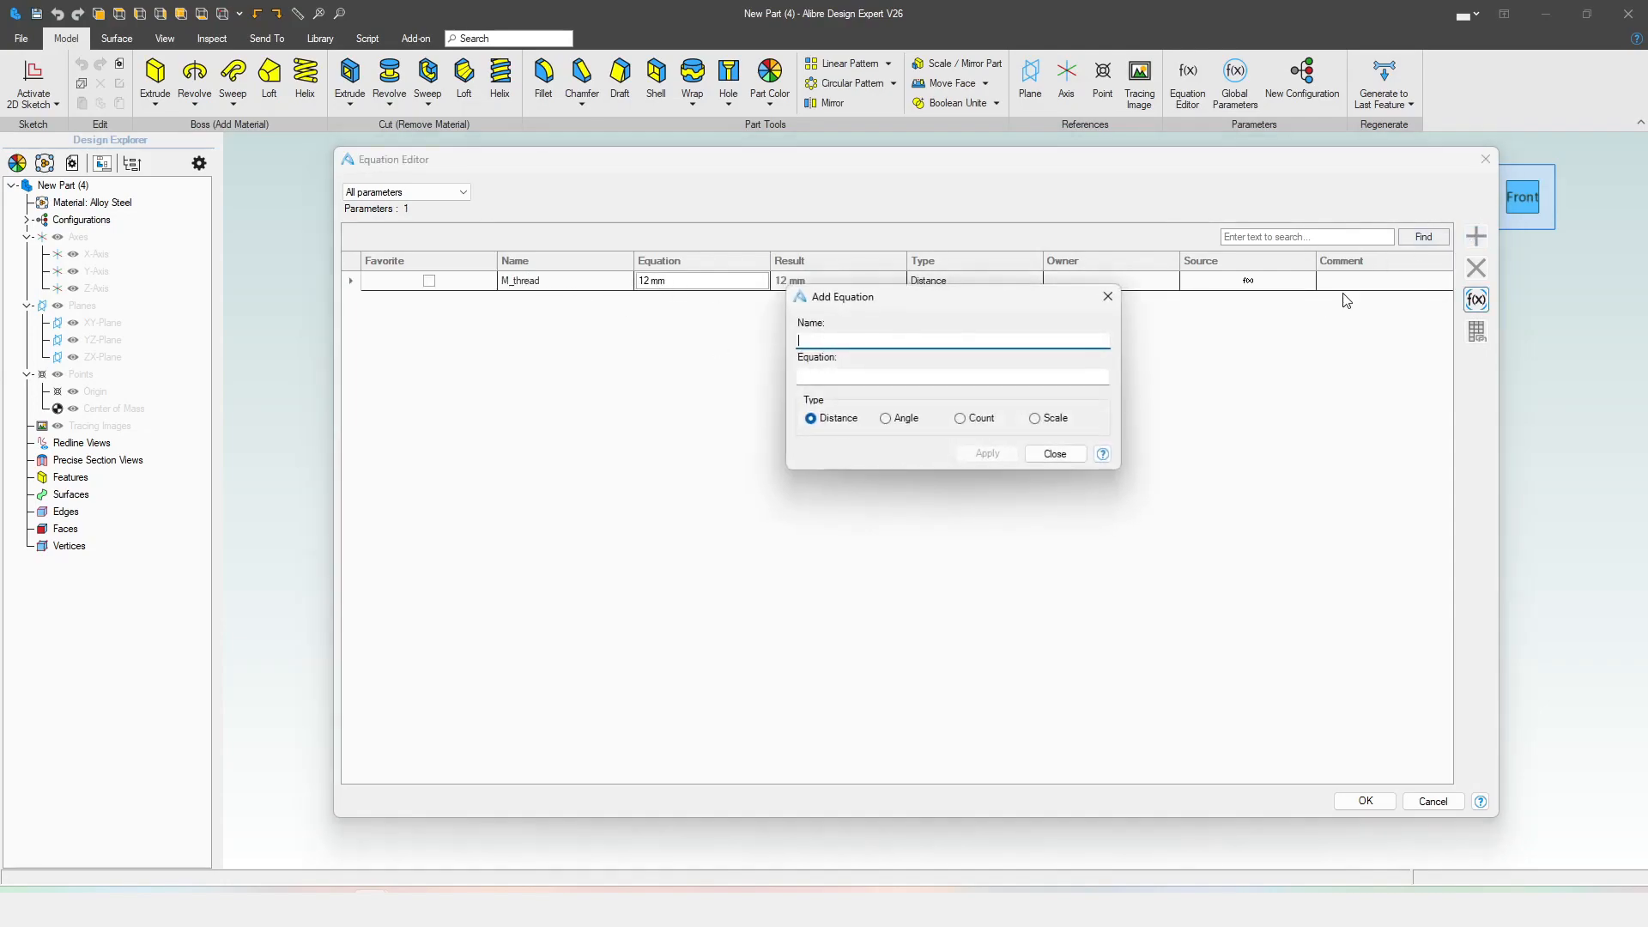
type("P_thread")
left_click(851, 375)
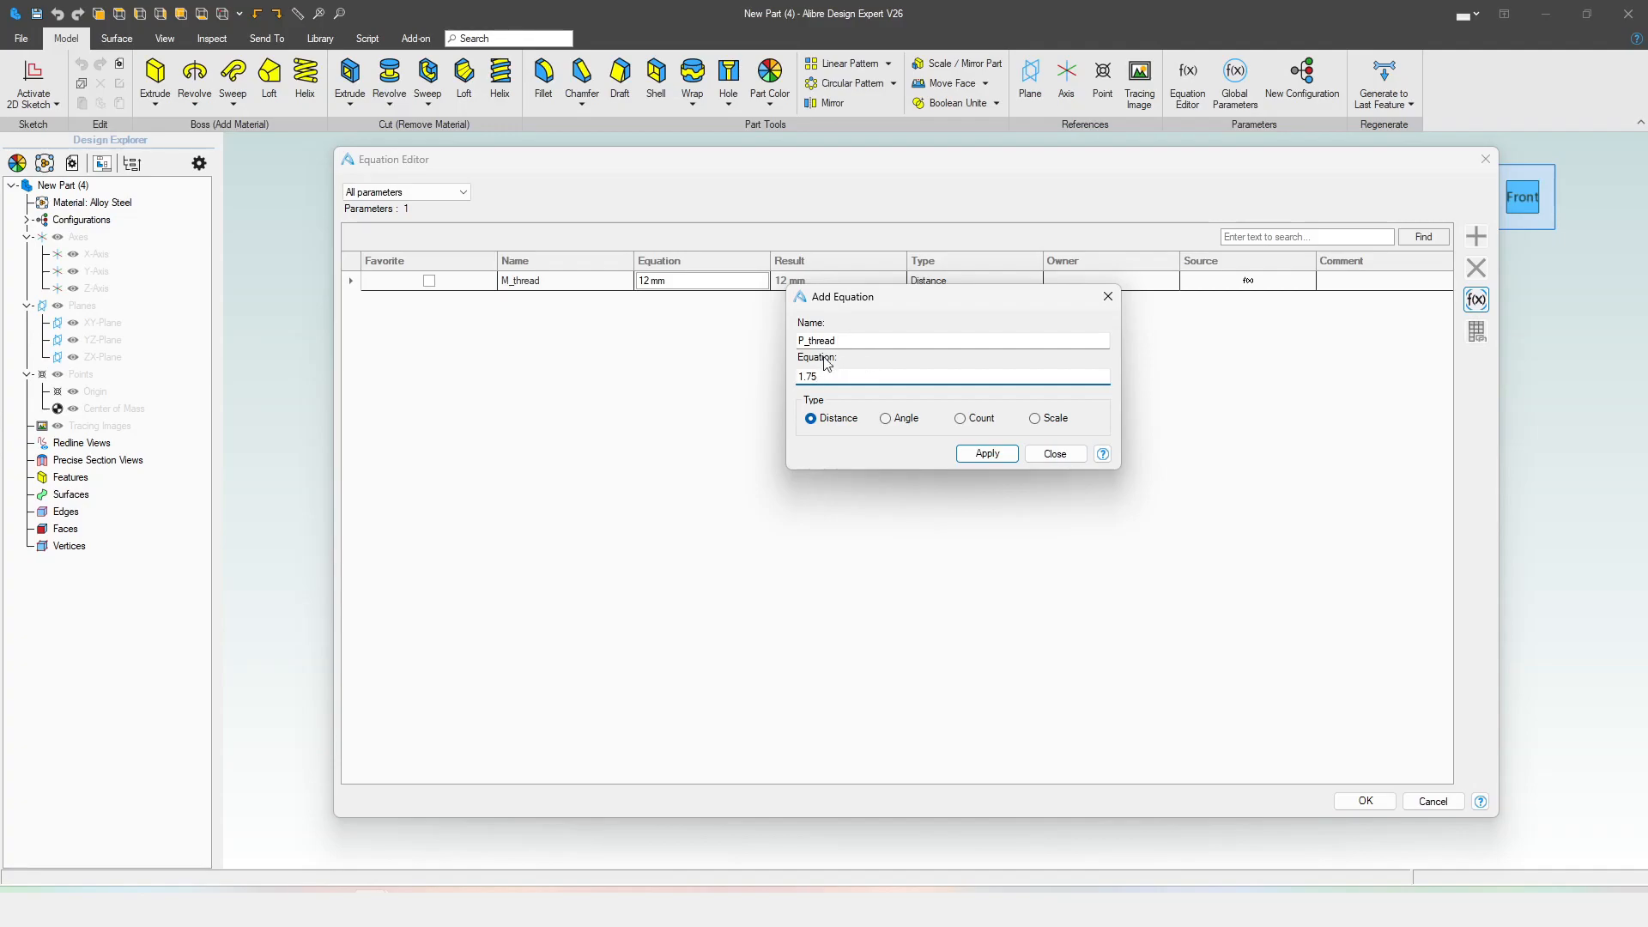
left_click(964, 450)
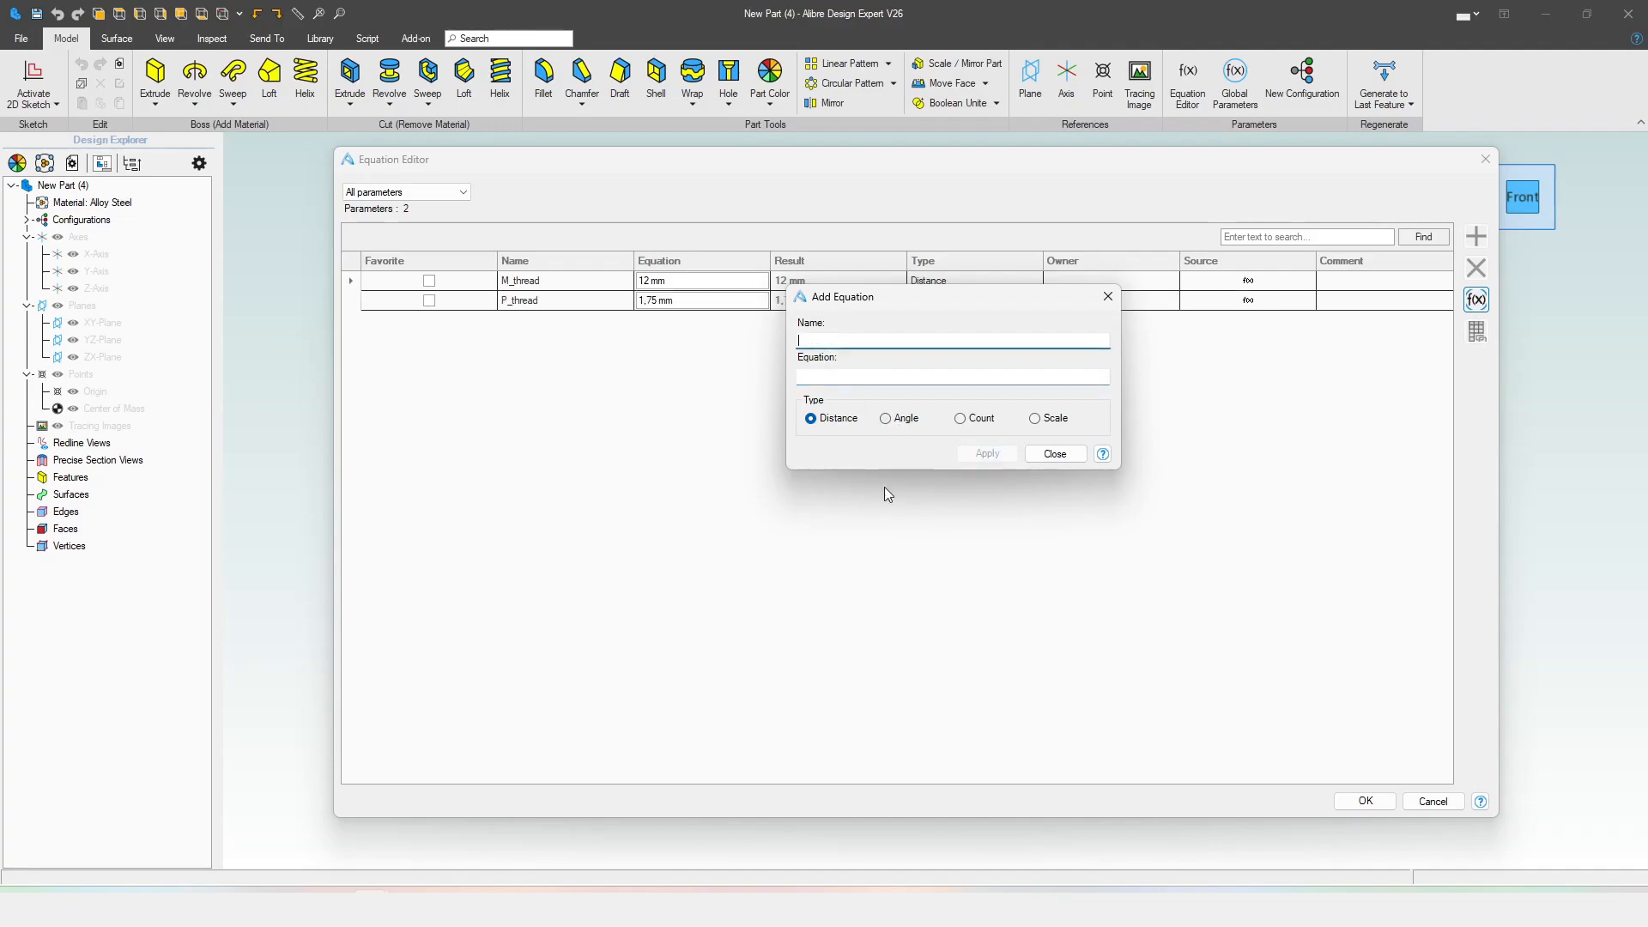
left_click(1055, 453)
- Add a distance parameter named Len with the value 20 mm and accept the new parameters
left_click(1479, 238)
type("Len")
key("Tab")
type("20")
key("Return")
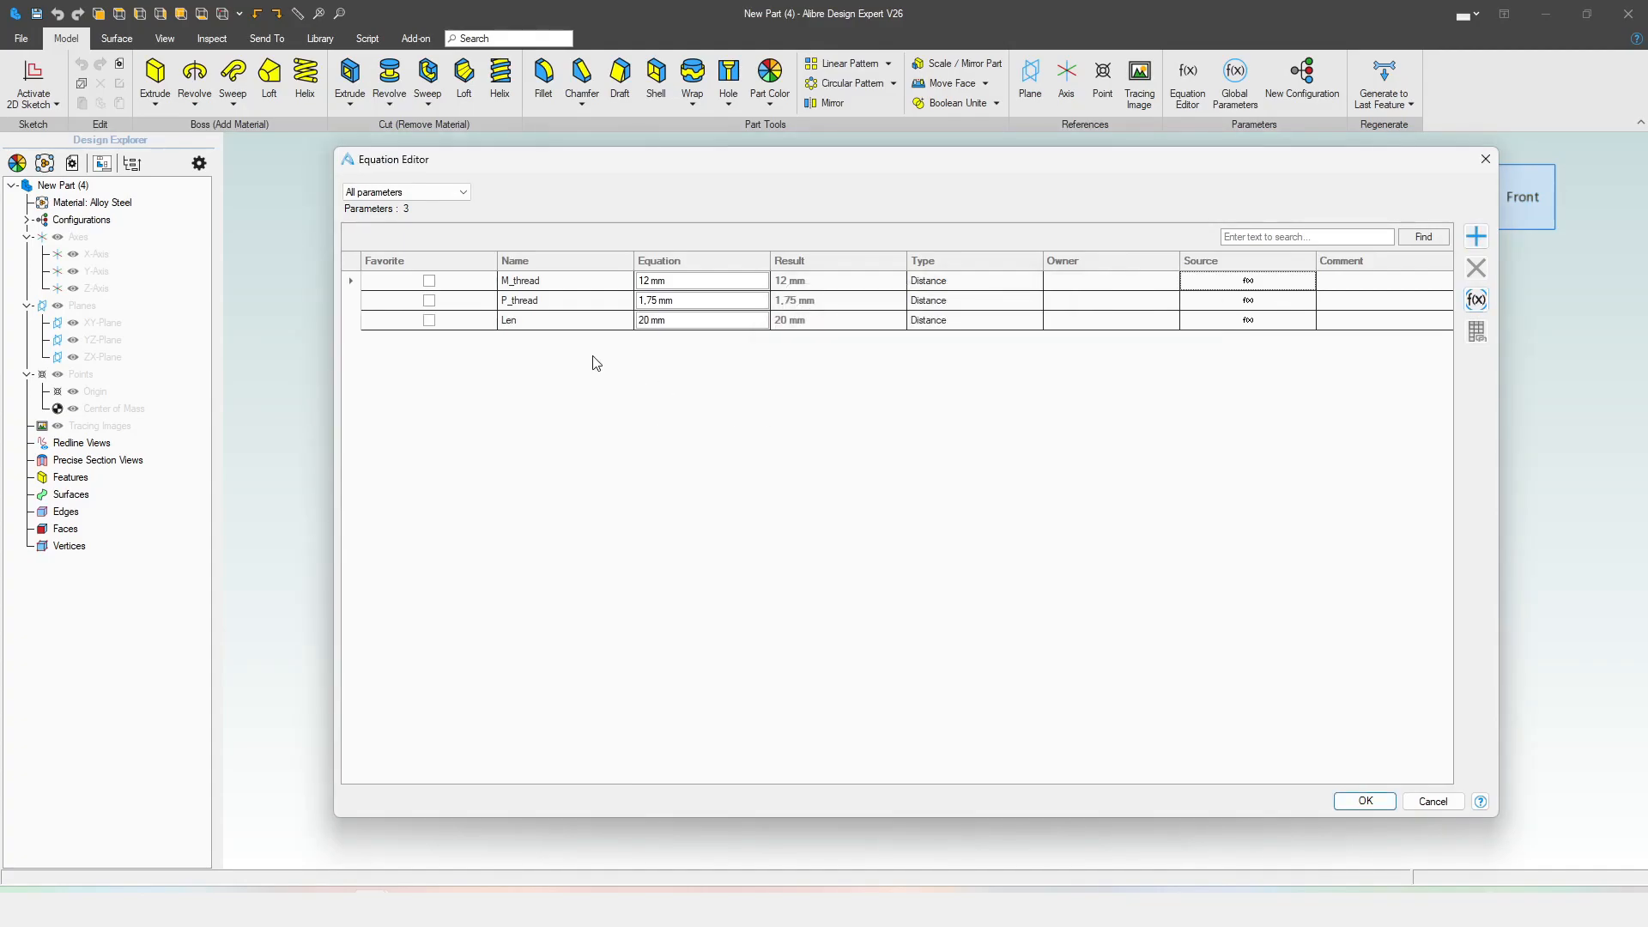
left_click(1364, 800)
- Switch to the browser and study the basic profile diagram and formulas in Wikipedia's ISO metric screw thread article
key("alt+Tab")
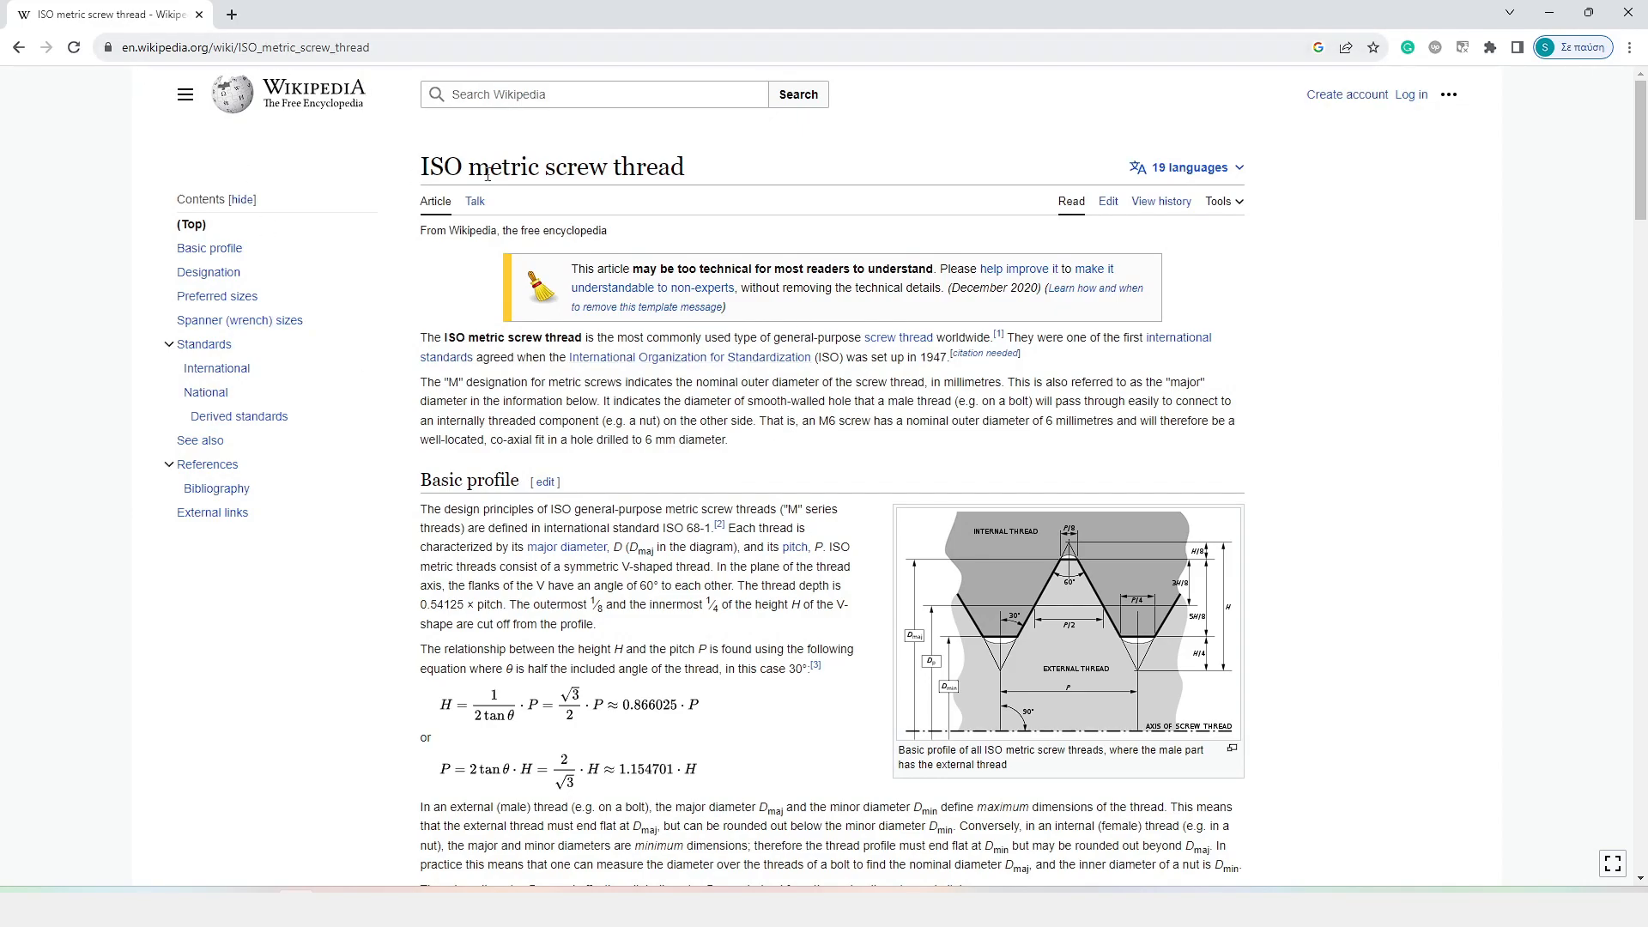
scroll(996, 554, "down", 2)
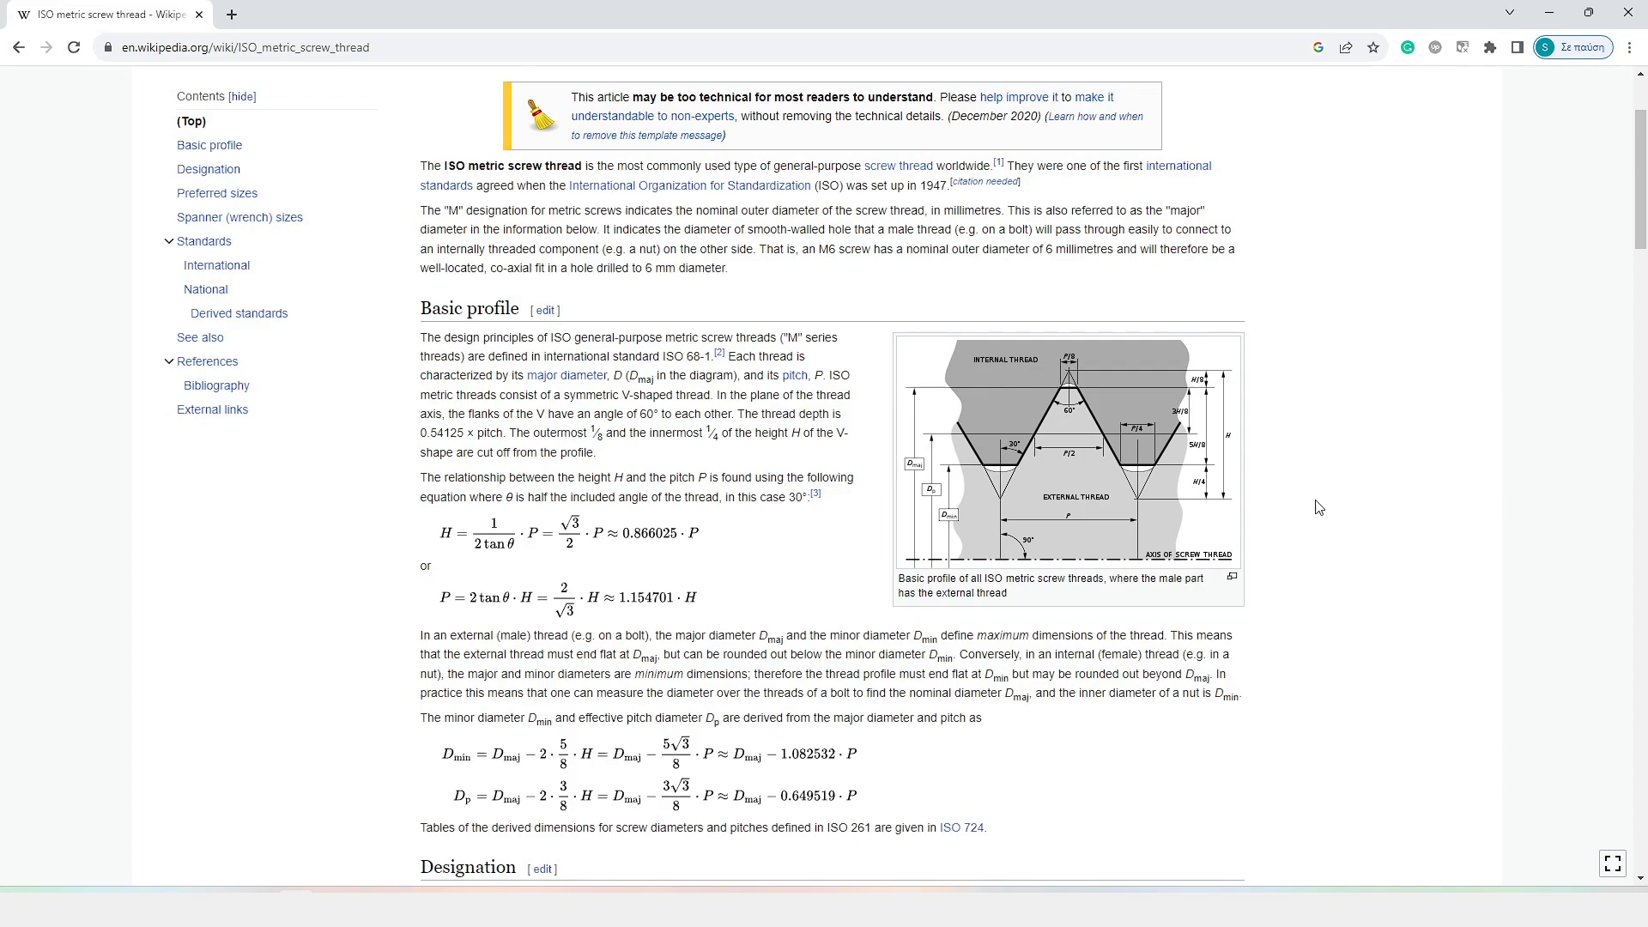
scroll(1317, 508, "down", 1)
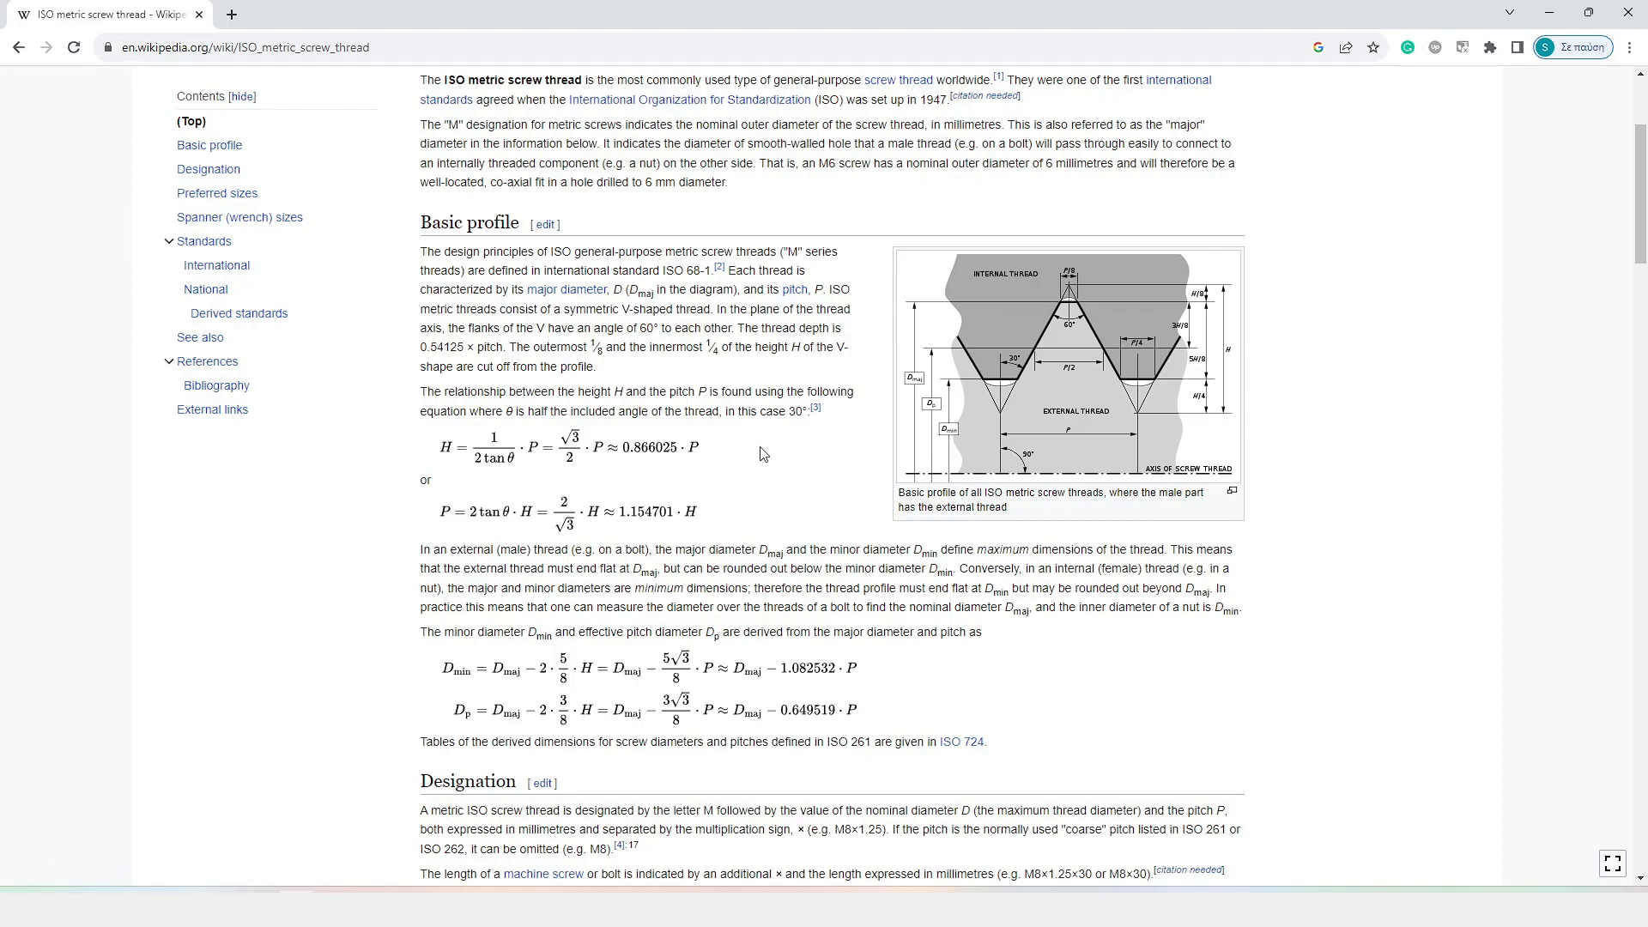
scroll(763, 454, "down", 1)
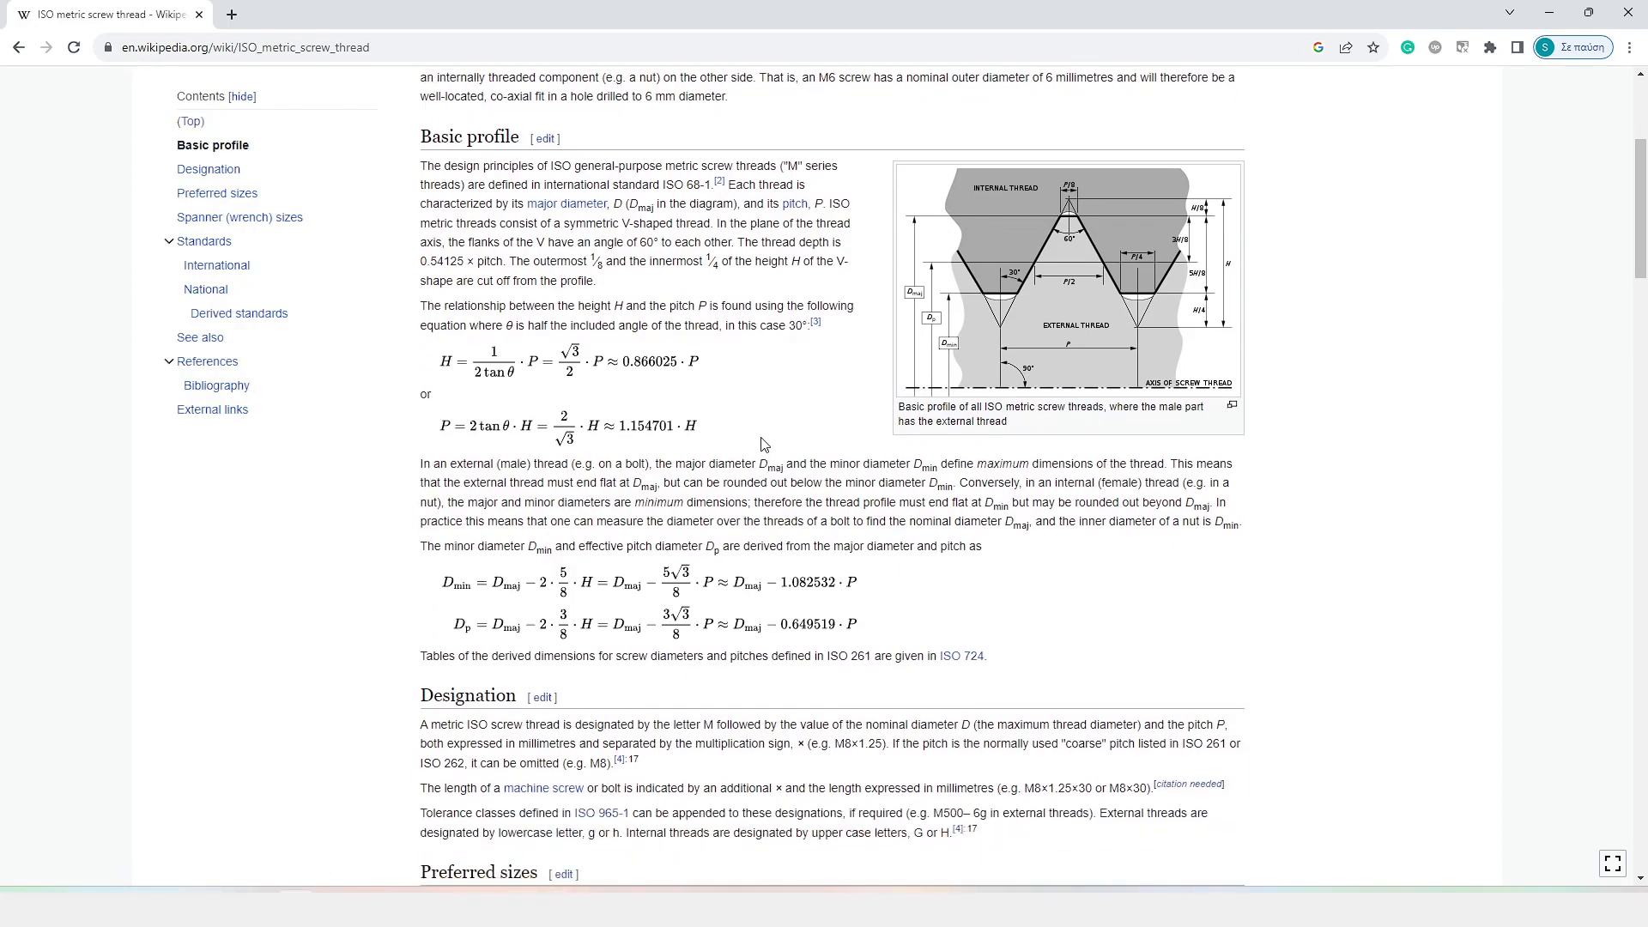
scroll(746, 410, "down", 1)
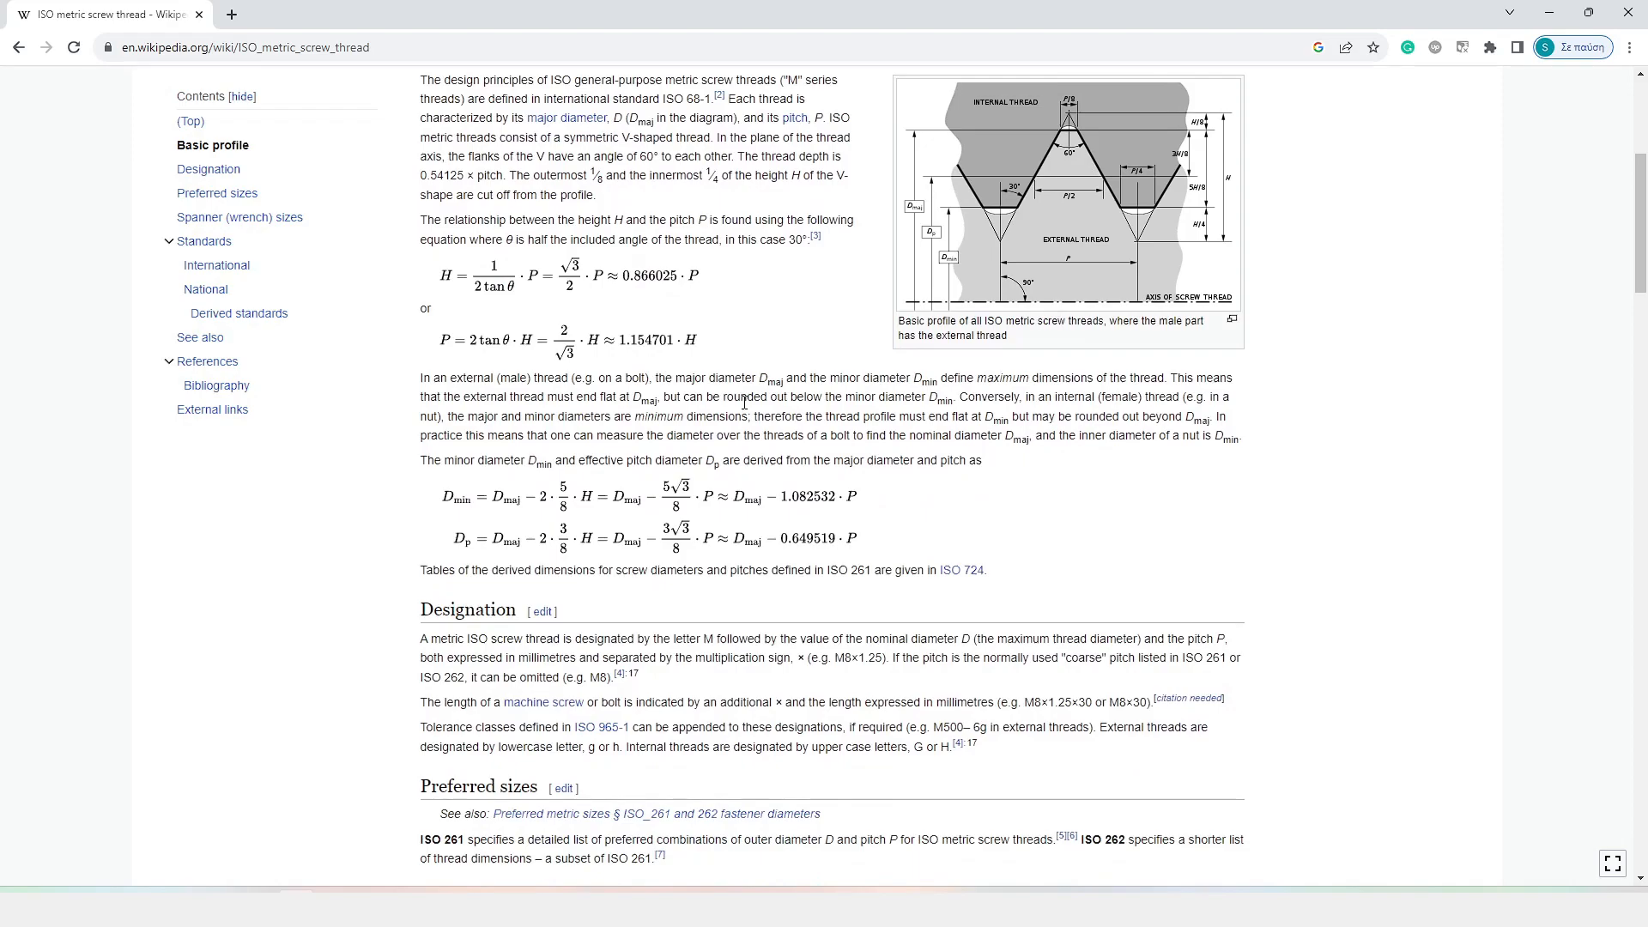
- Examine the included half-angle definition and the formula relating thread height H to pitch P in the article's Basic profile section
scroll(745, 404, "up", 2)
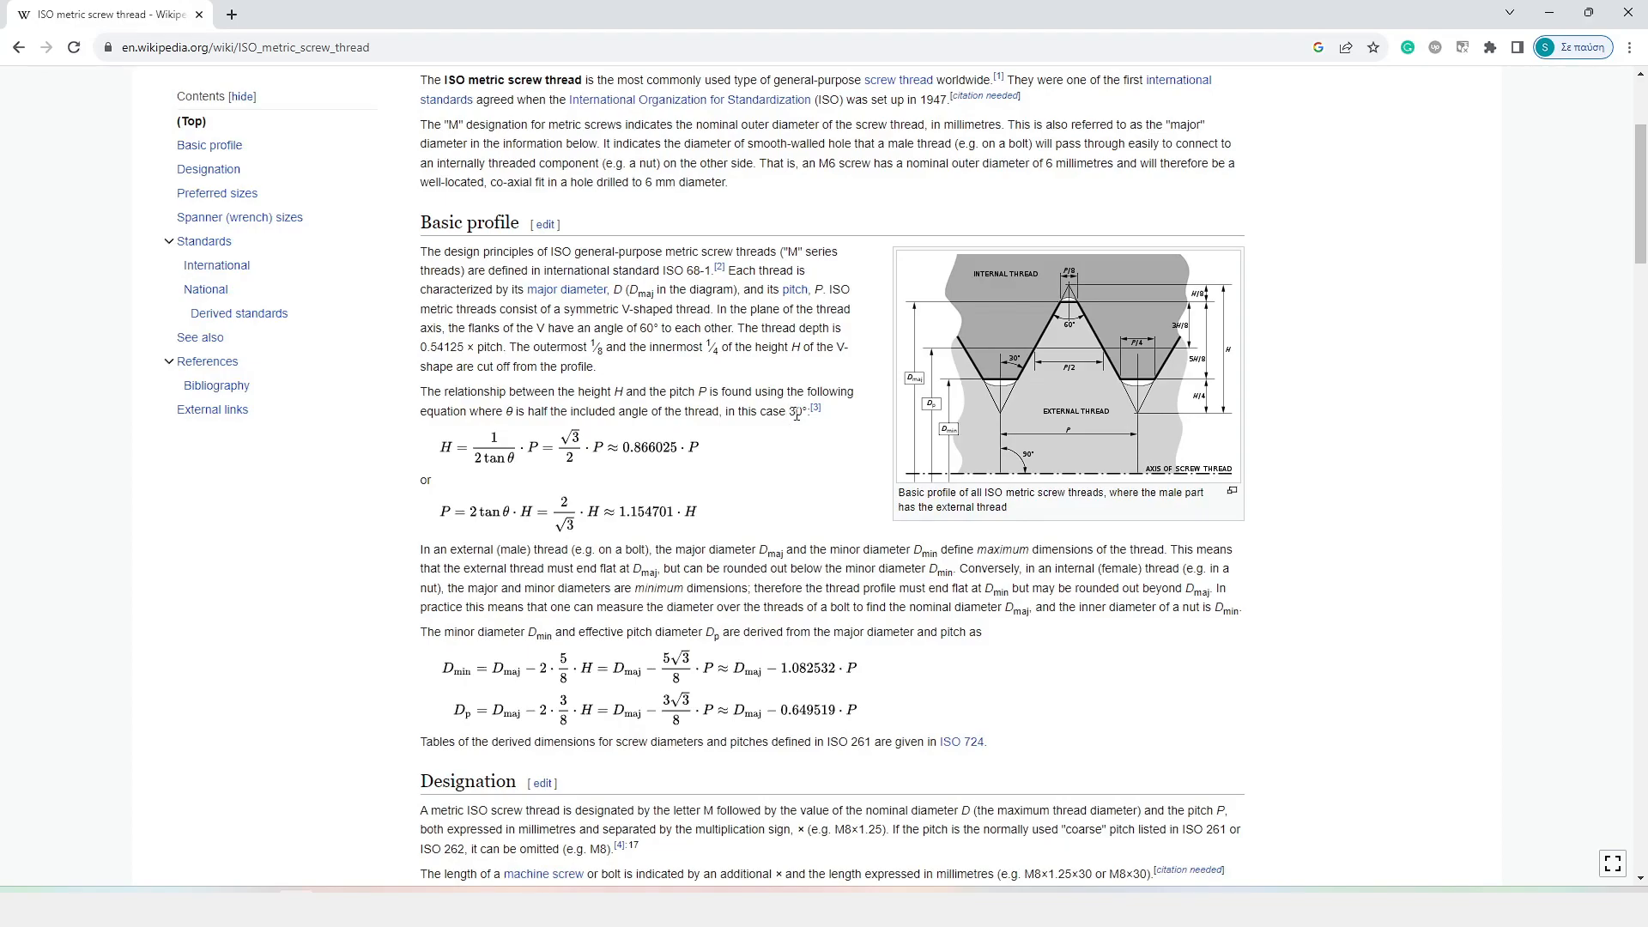
left_click_drag(787, 412, 803, 413)
left_click_drag(506, 413, 802, 412)
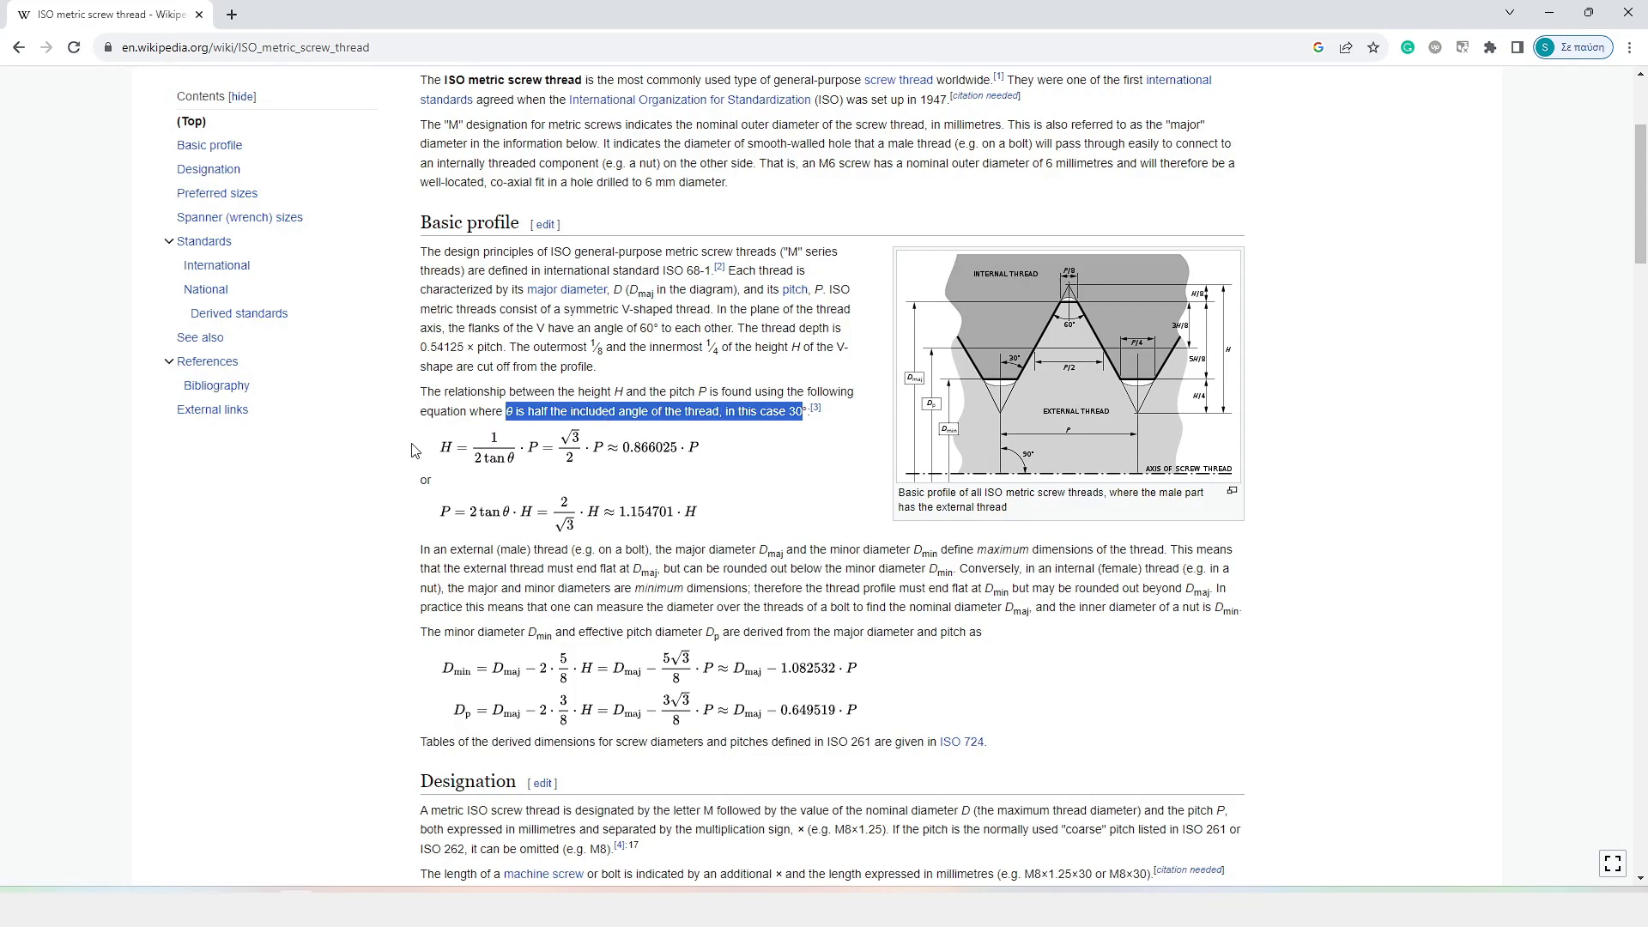
left_click_drag(438, 451, 706, 453)
left_click(784, 481)
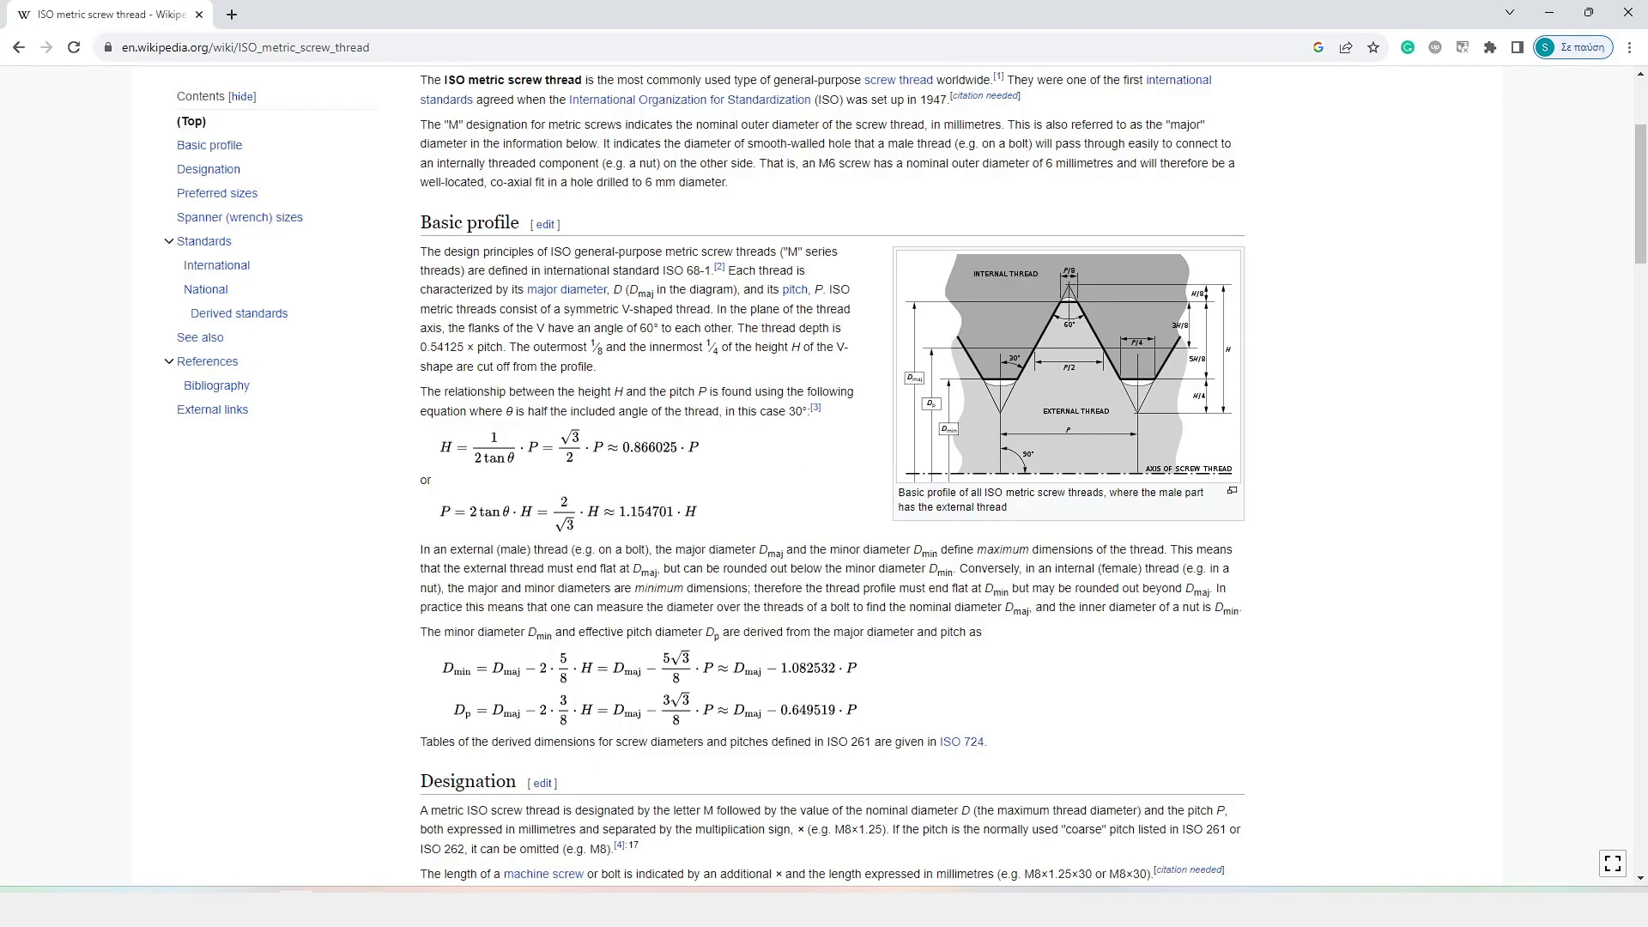
- Switch to Alibre Design's Equation Editor and add a distance parameter named ThreadH with the equation cos(30)*P_thread
mouse_move(373, 908)
left_click(534, 822)
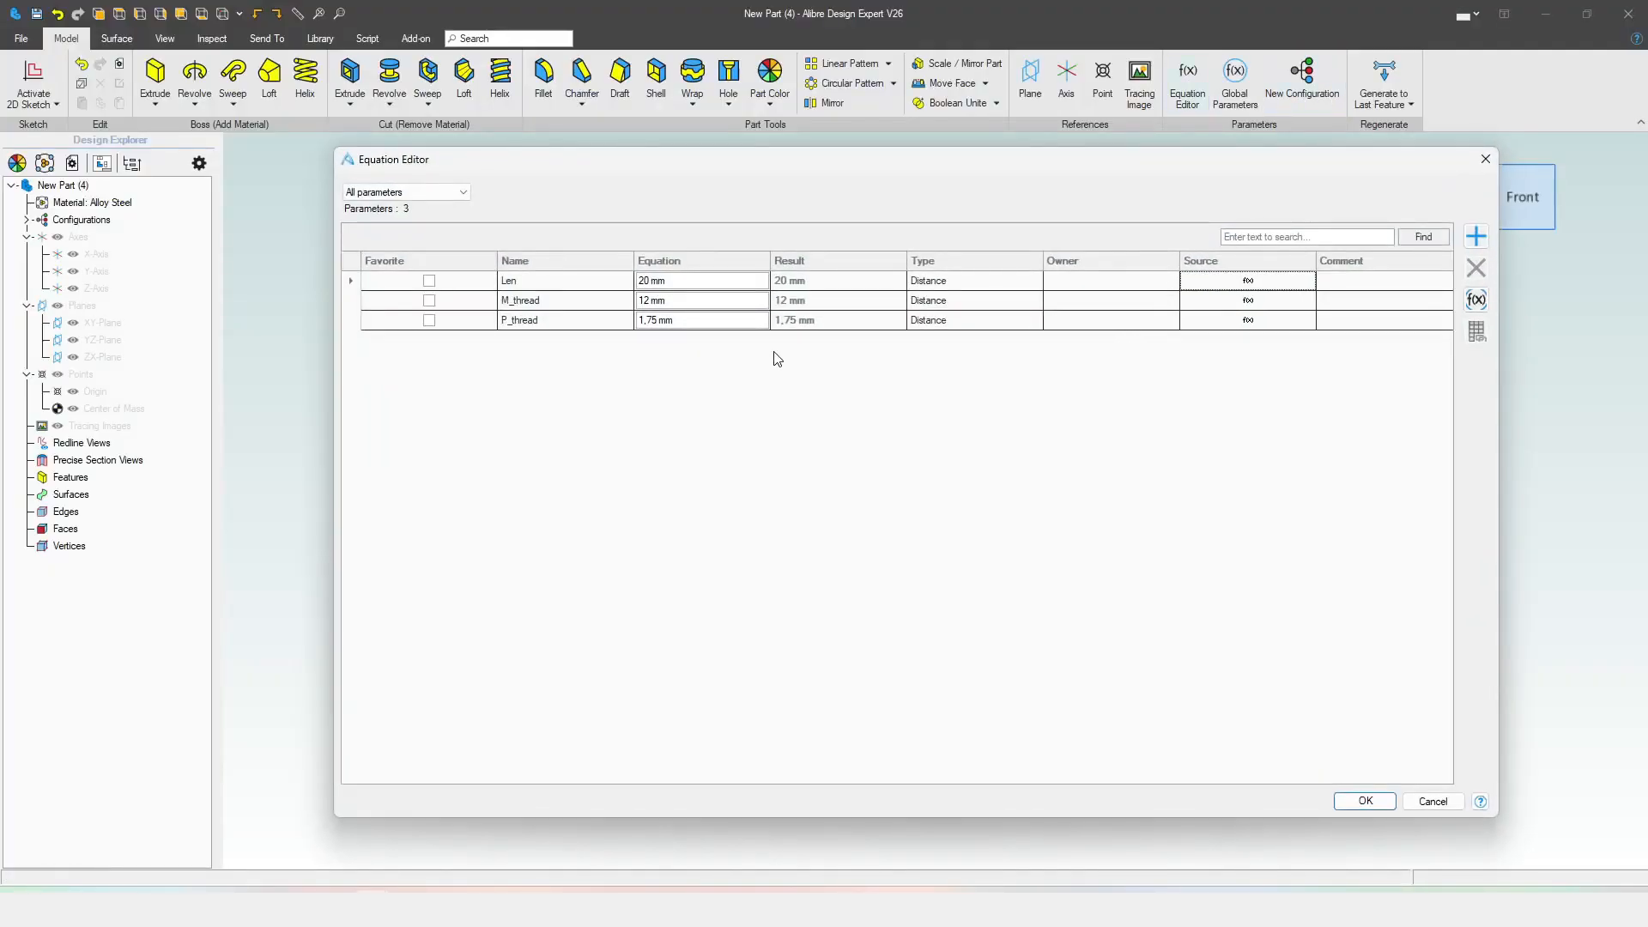
left_click(1487, 235)
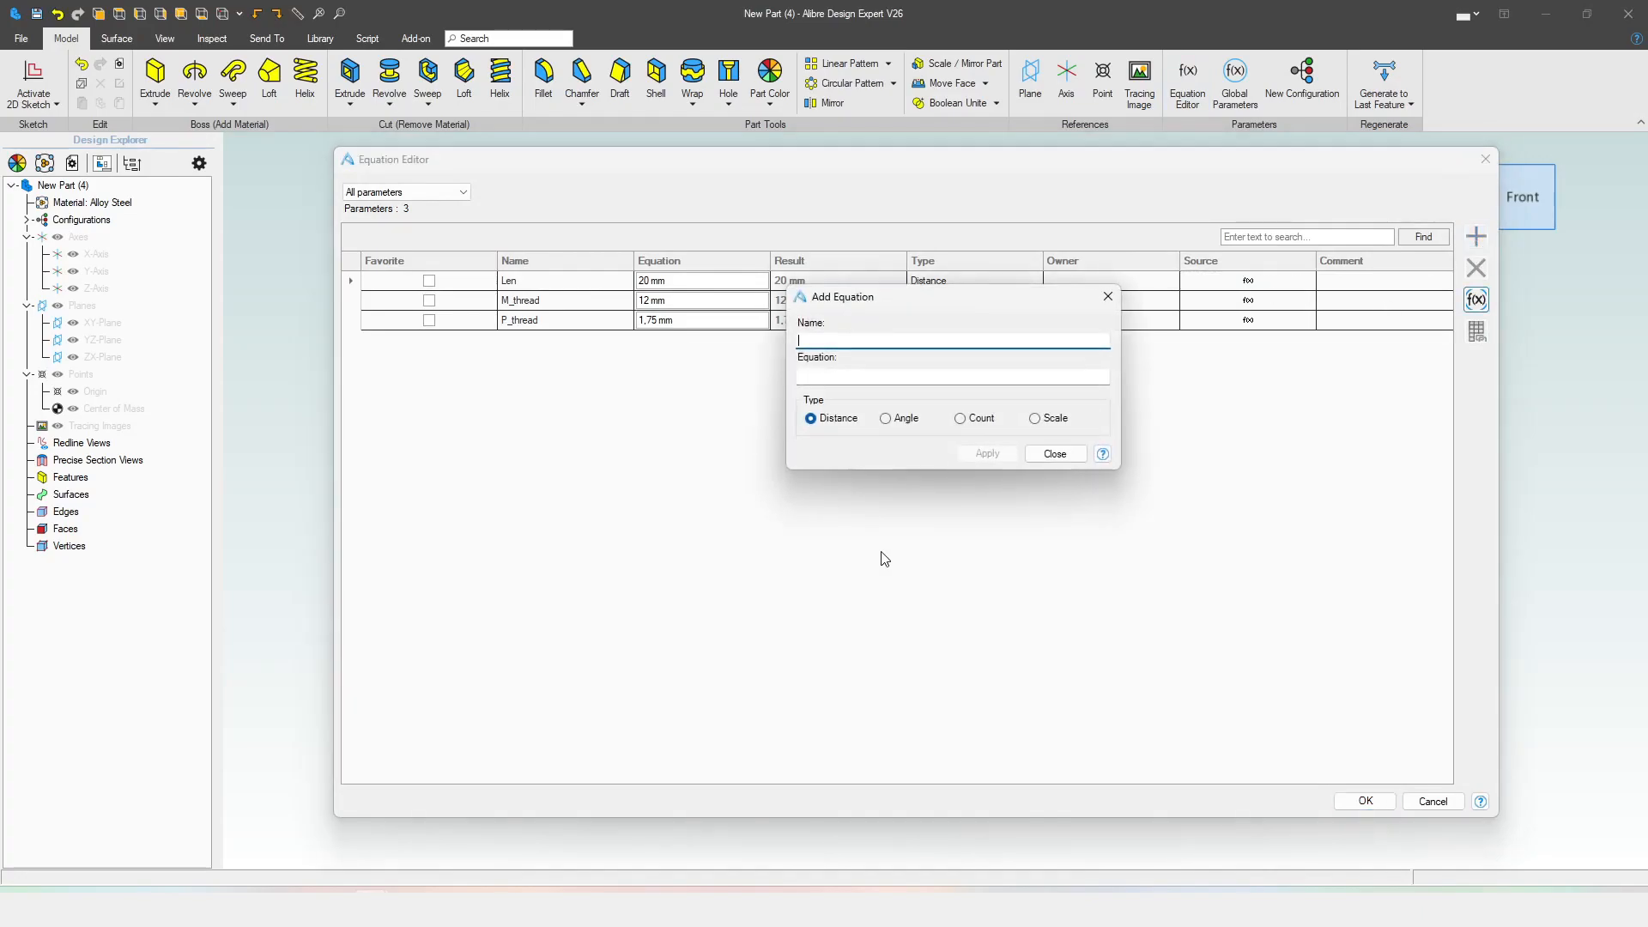
type("ThreadH")
left_click(799, 376)
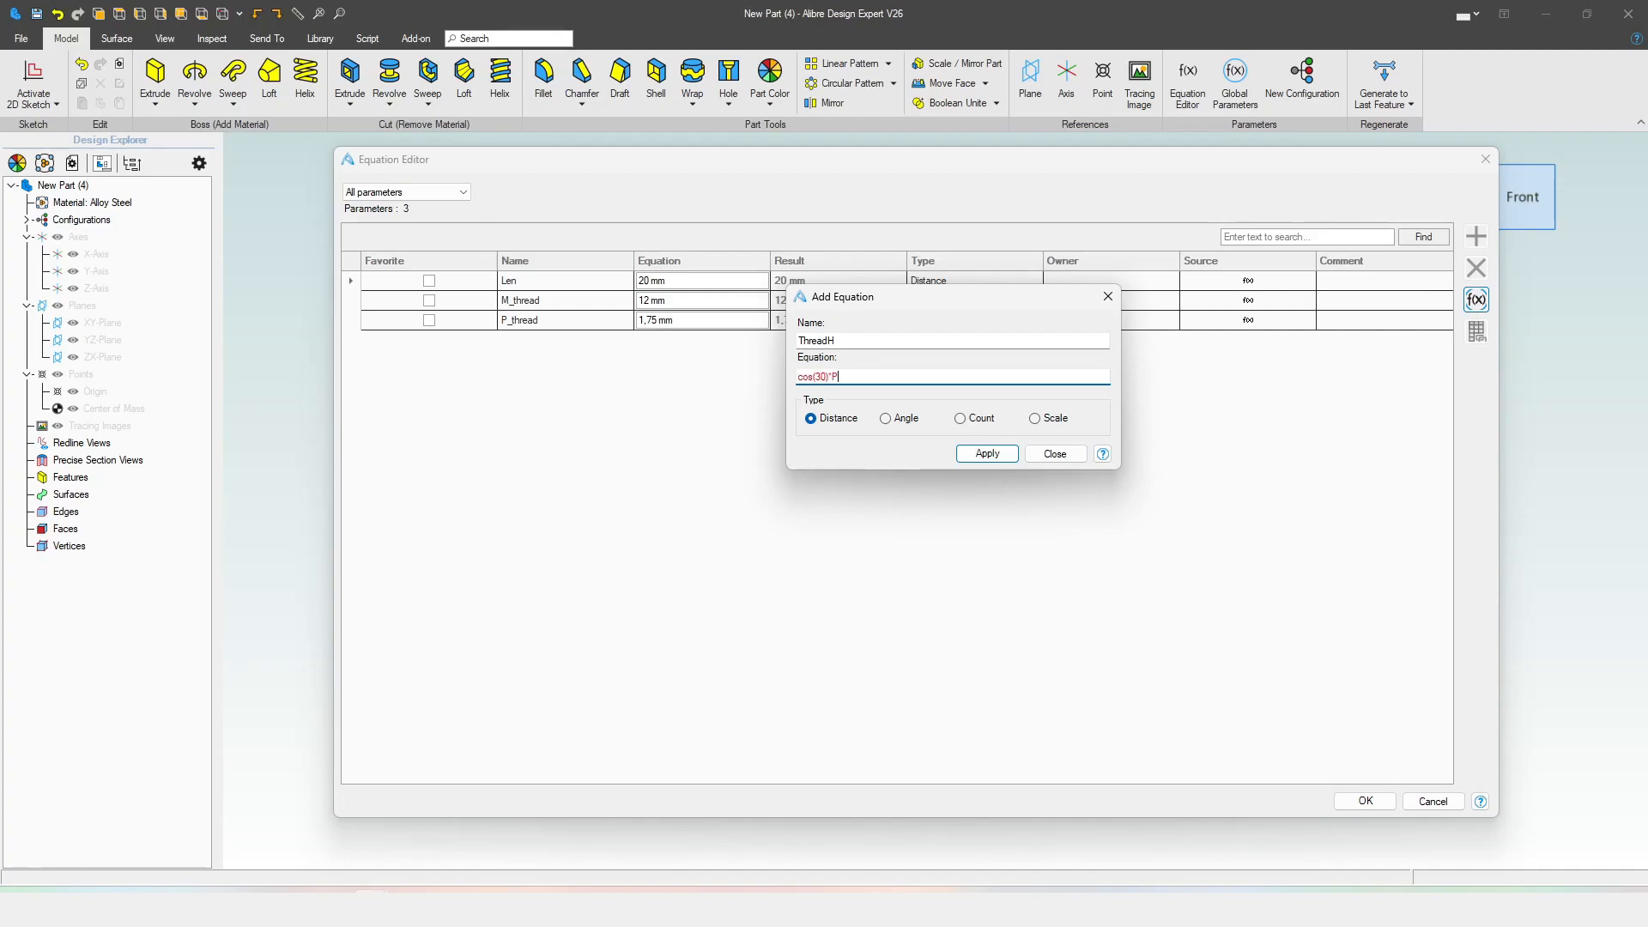
type("d")
key("ctrl+a")
left_click(983, 454)
left_click(1054, 455)
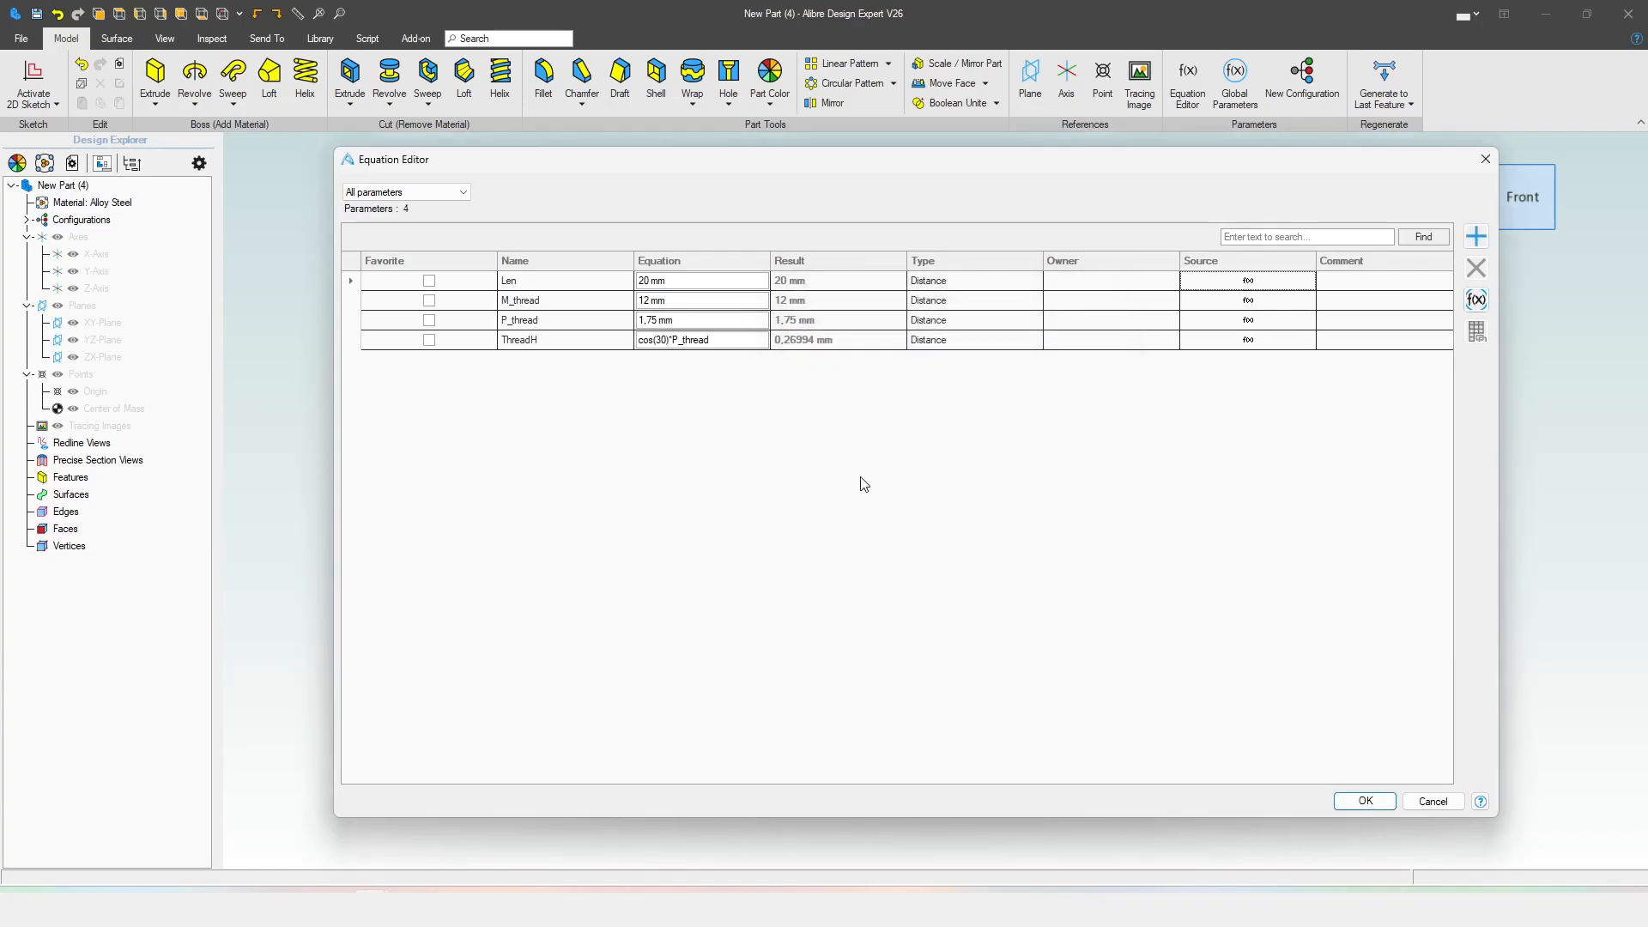
- Change the ThreadH equation to cos(30*2*pi/360)*P_thread so the angle is in radians, and accept the parameters
left_click(803, 342)
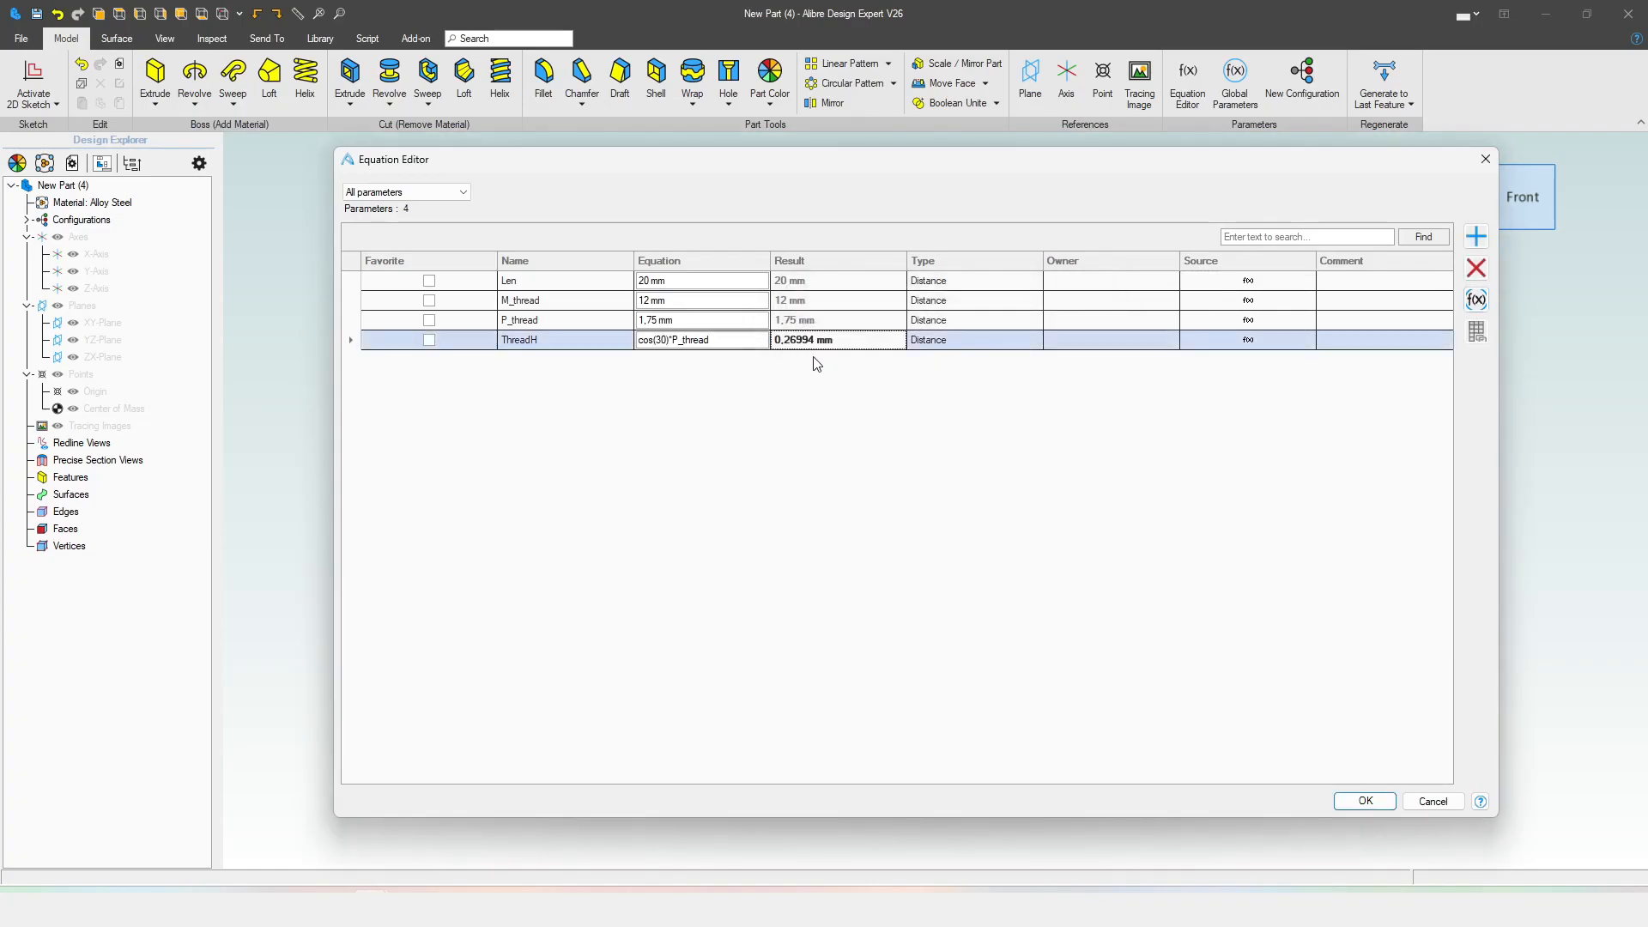
left_click(666, 343)
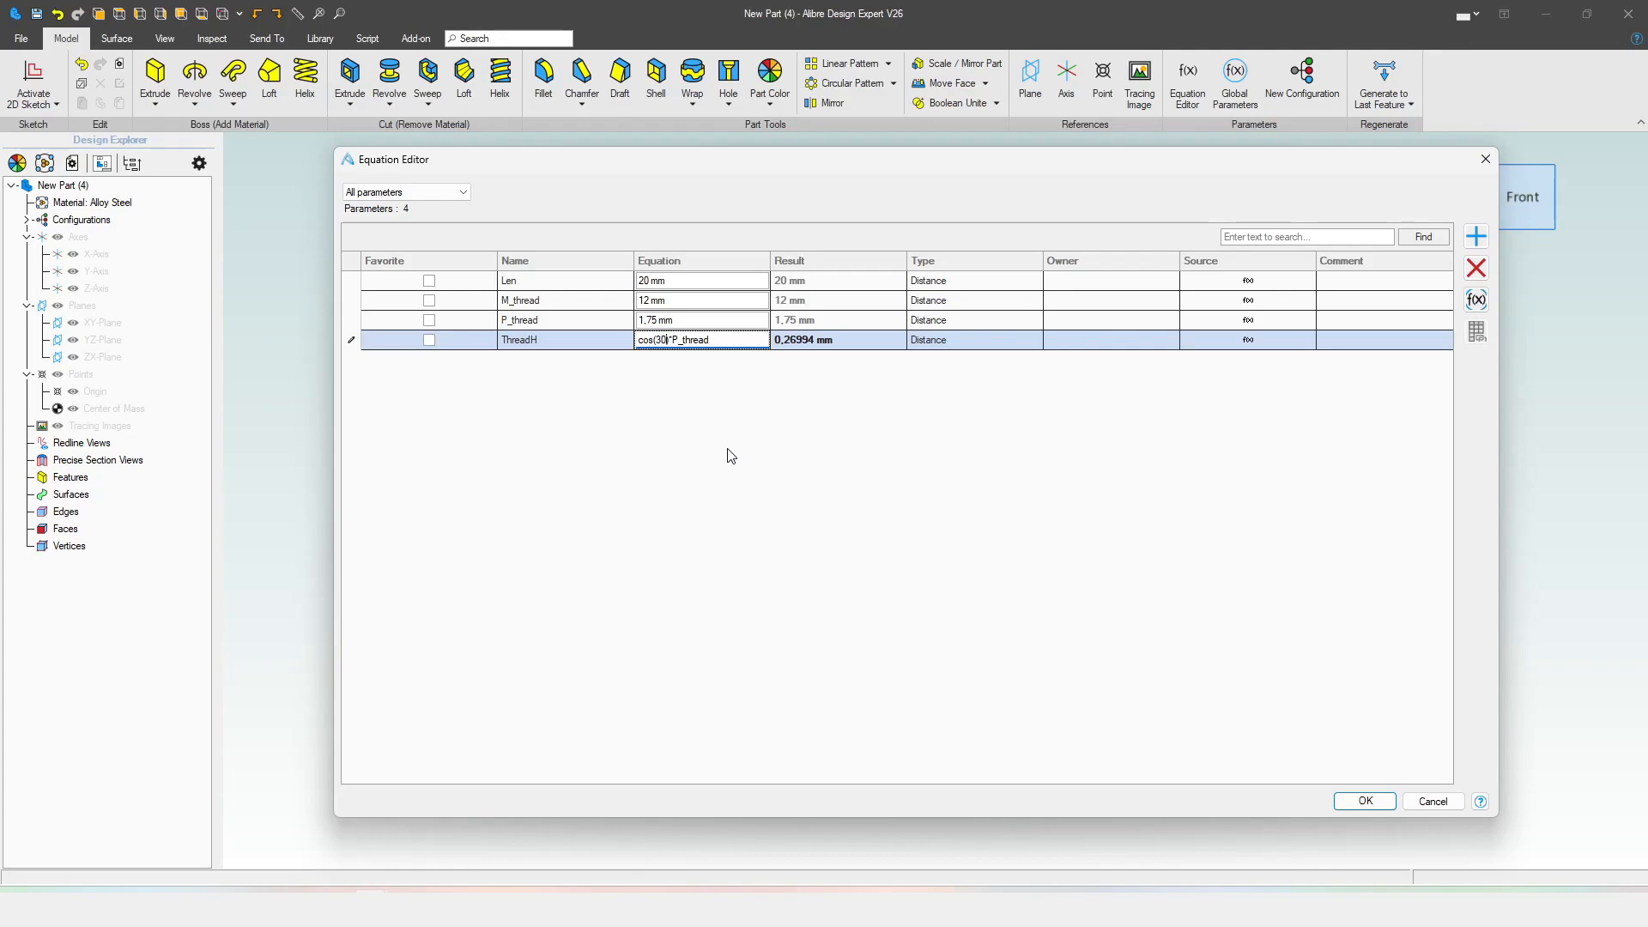
type("^2")
type("*pi")
type("/360")
key("Up")
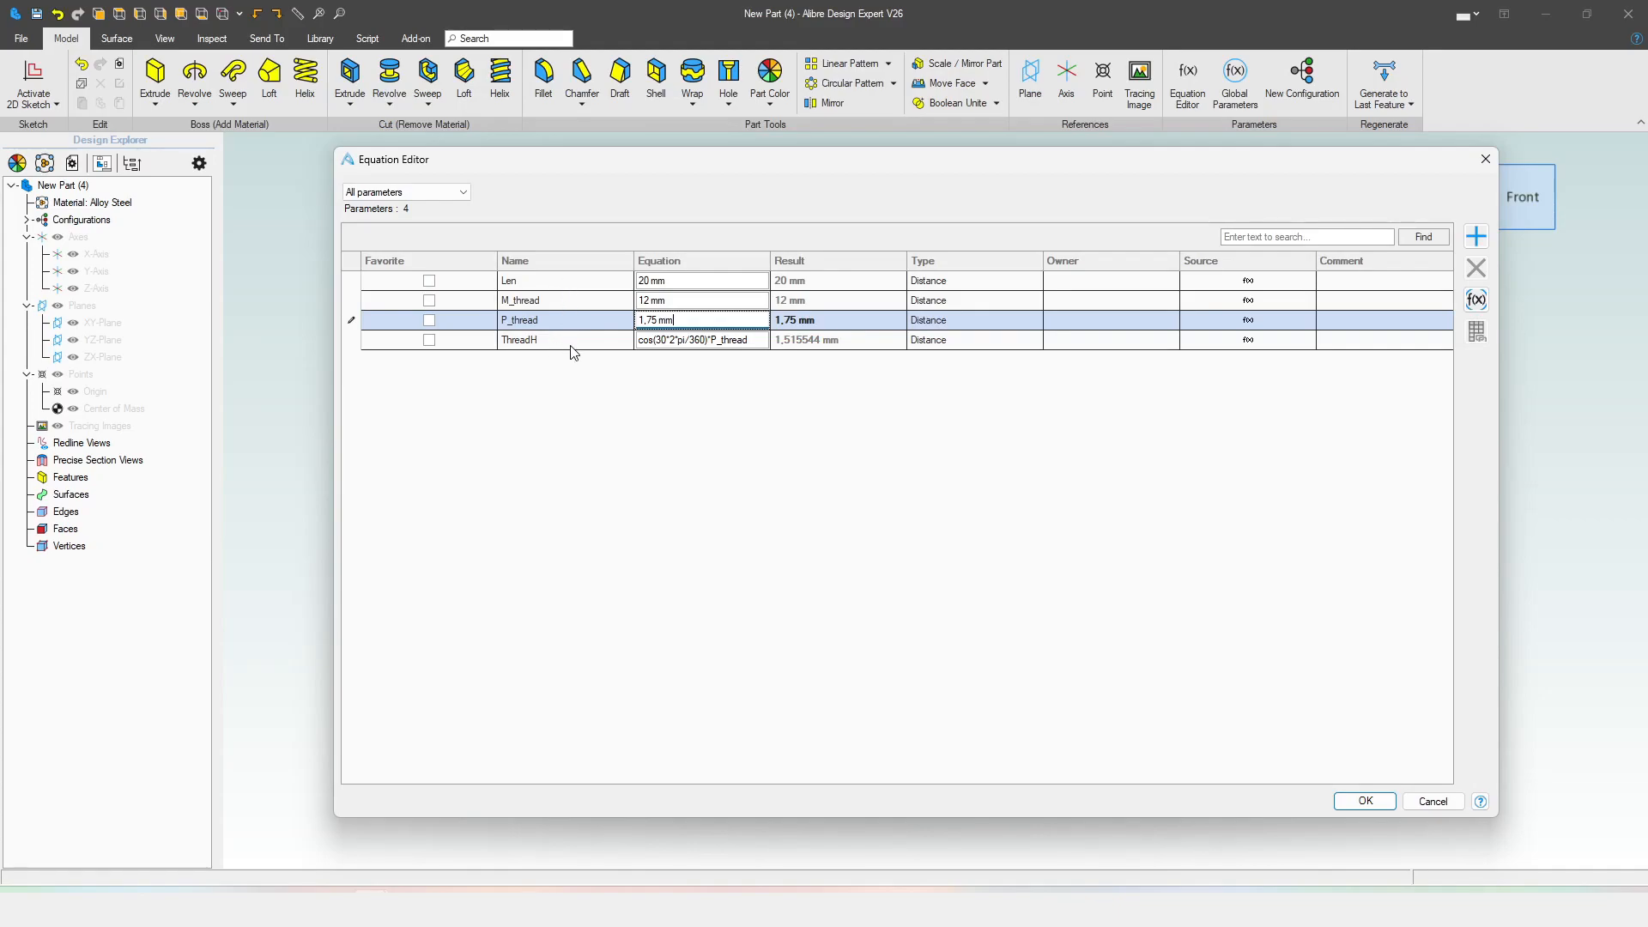
left_click(1364, 801)
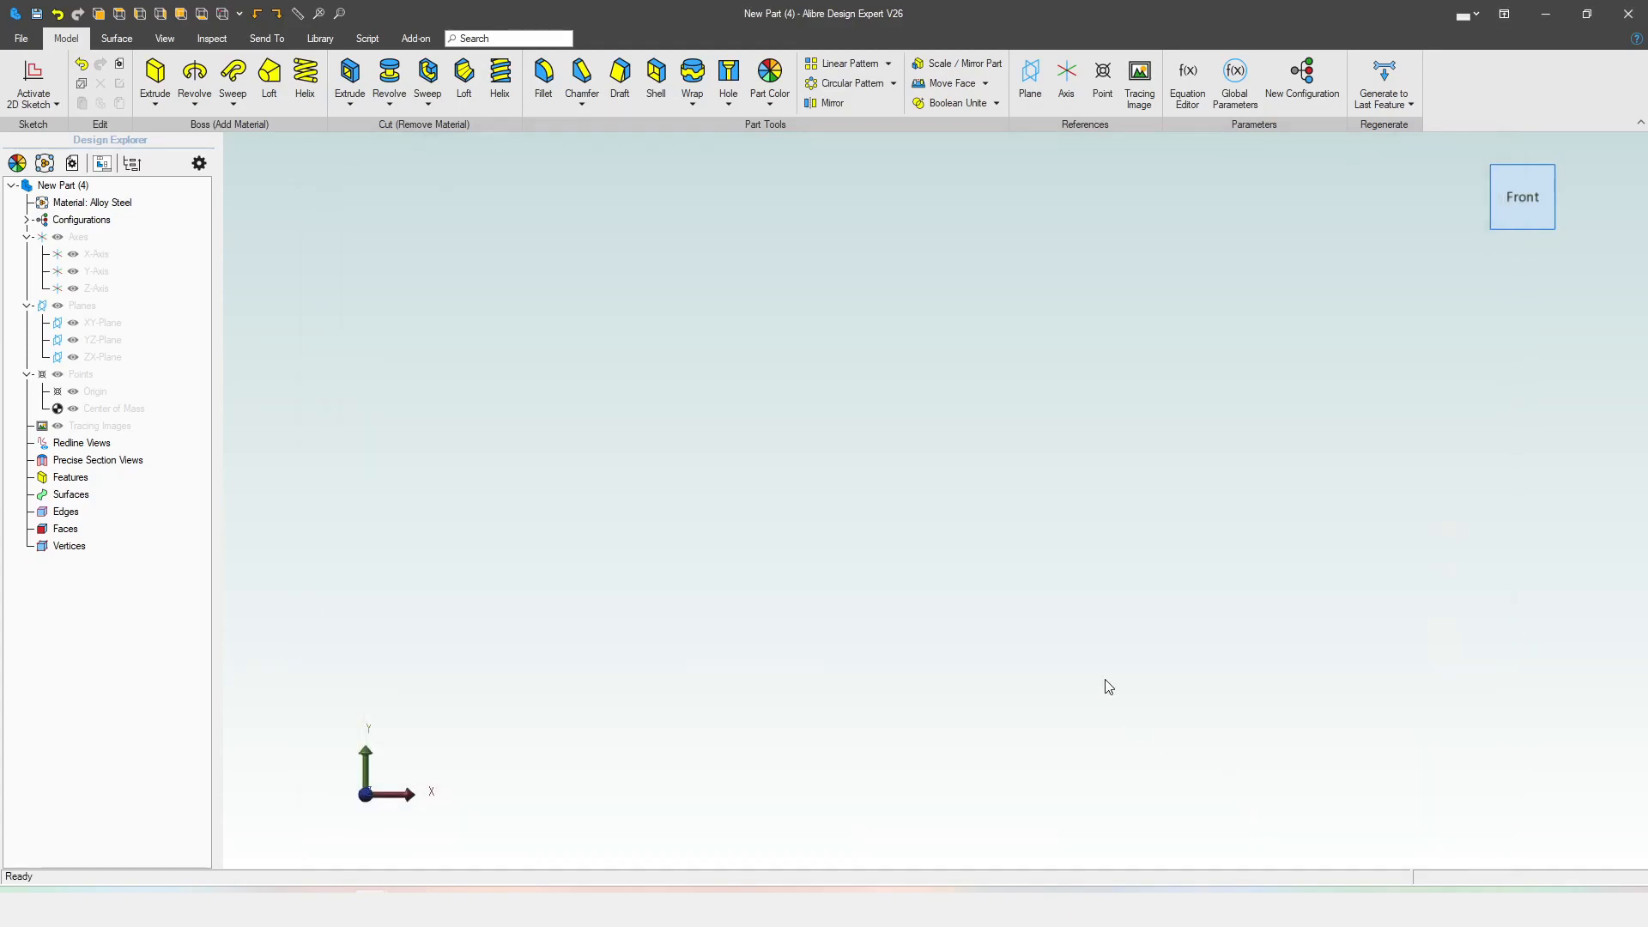
- Start a sketch on the XY-Plane and draw a circle about 82 mm in diameter centred on the origin
double_click(110, 333)
left_click(936, 500)
left_click(1087, 577)
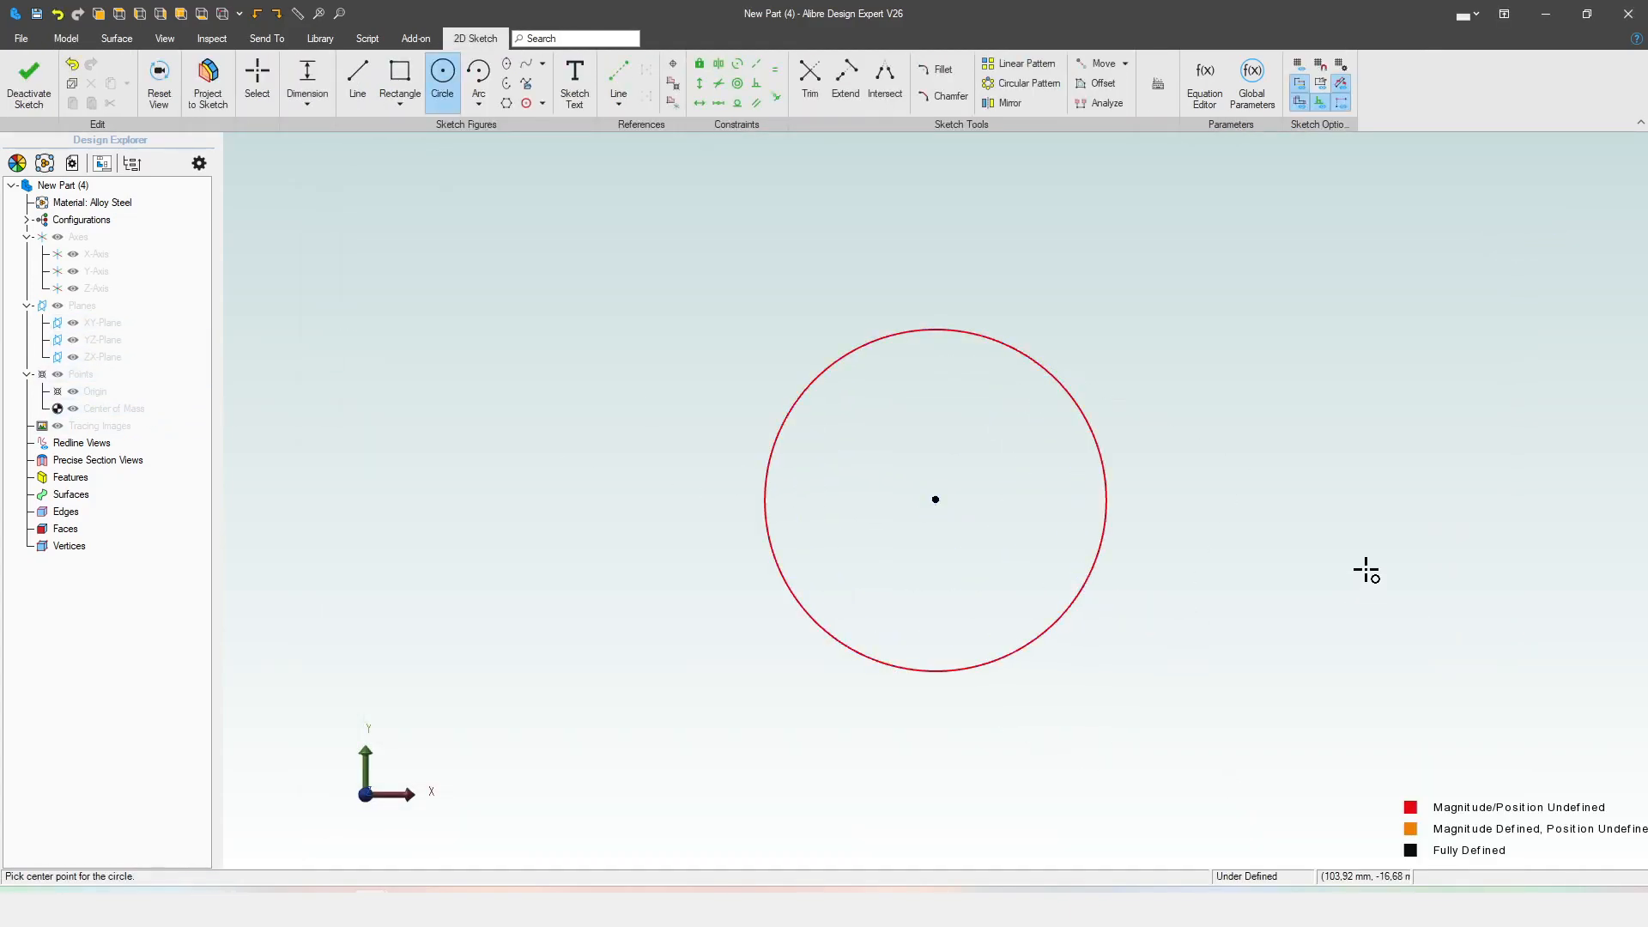
key("Escape")
- Dimension the circle's diameter with the parameter M_thread
scroll(1265, 552, "up", 1)
key("d")
left_click(1035, 388)
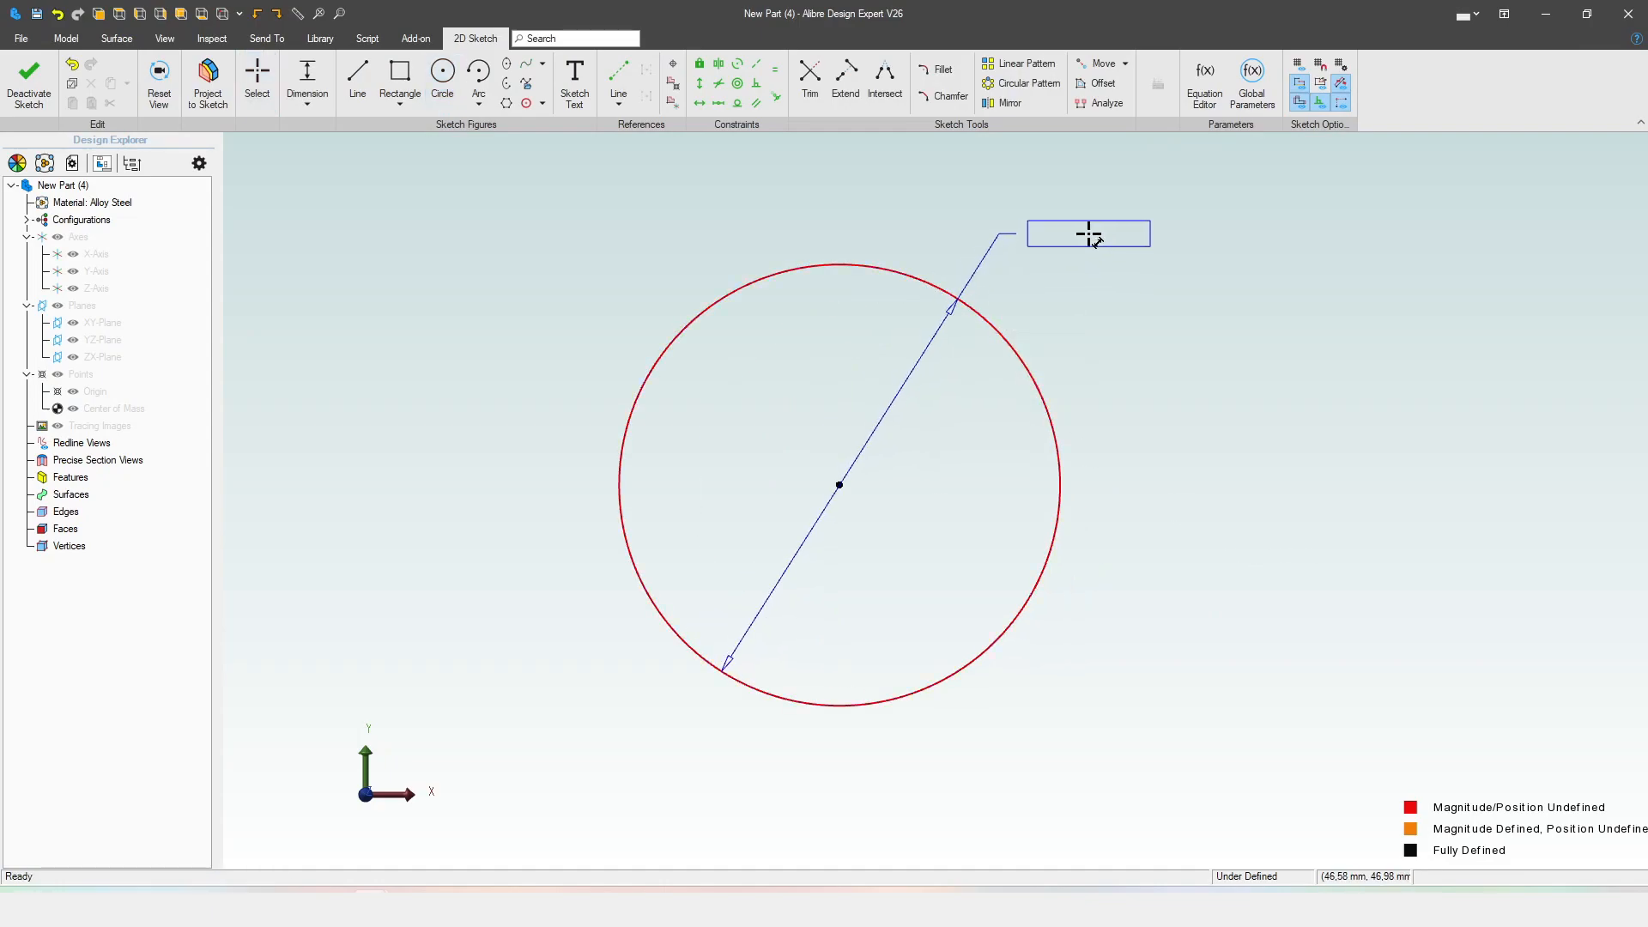
left_click(1088, 233)
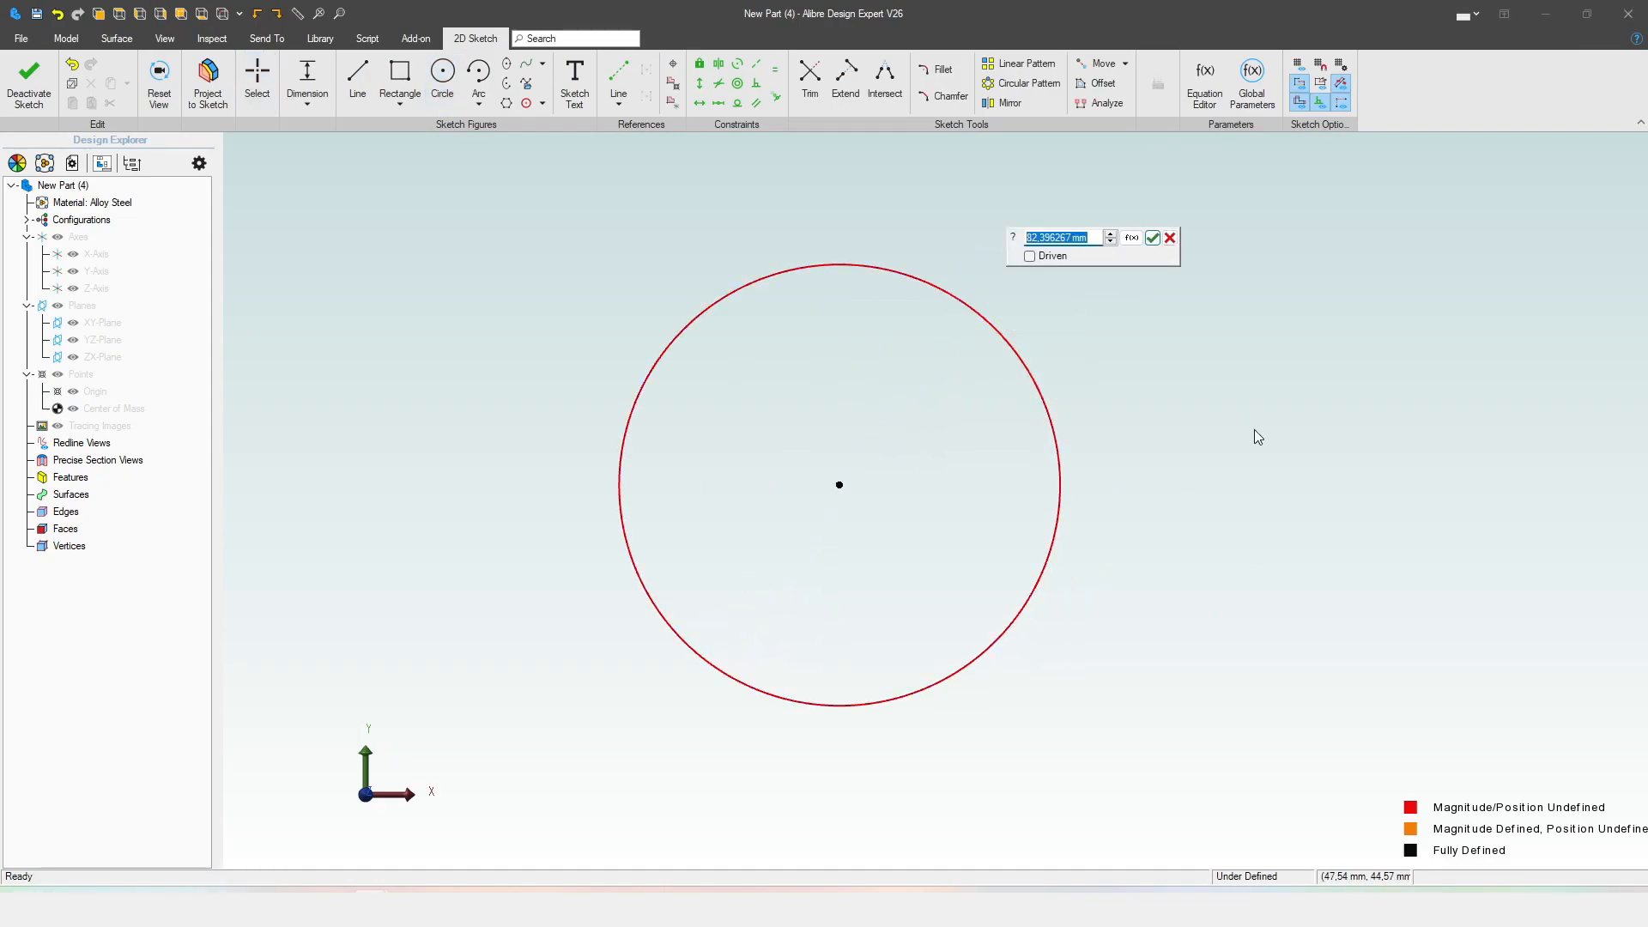
type("M_thread")
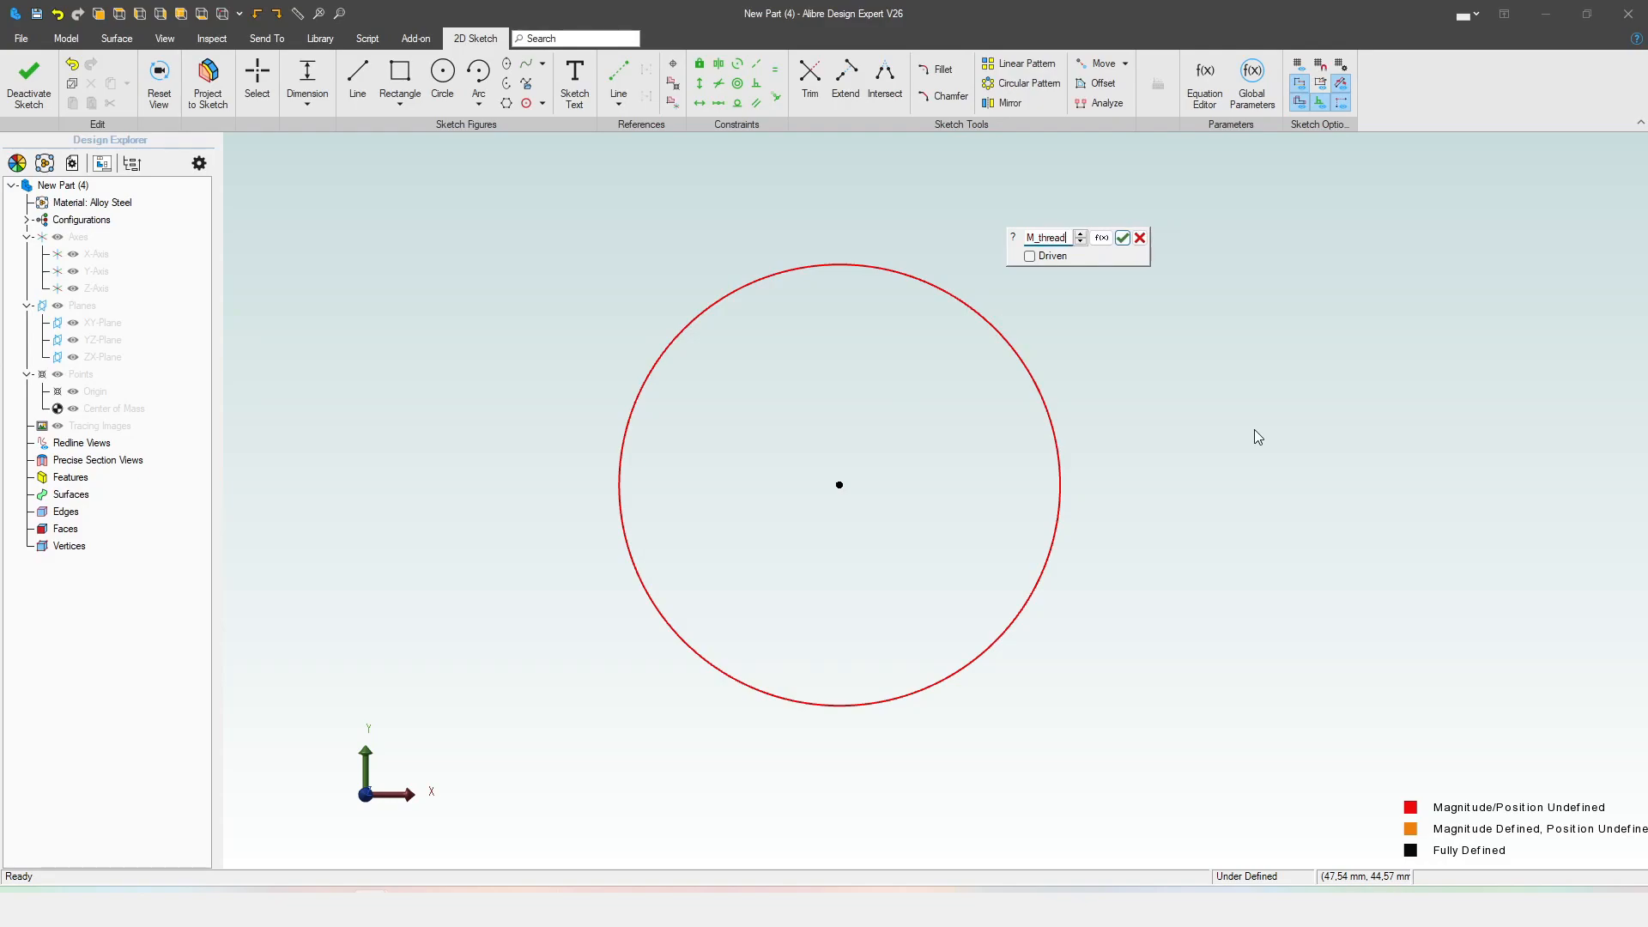
key("Return")
key("Escape")
left_click_drag(914, 442, 933, 444)
scroll(923, 360, "up", 8)
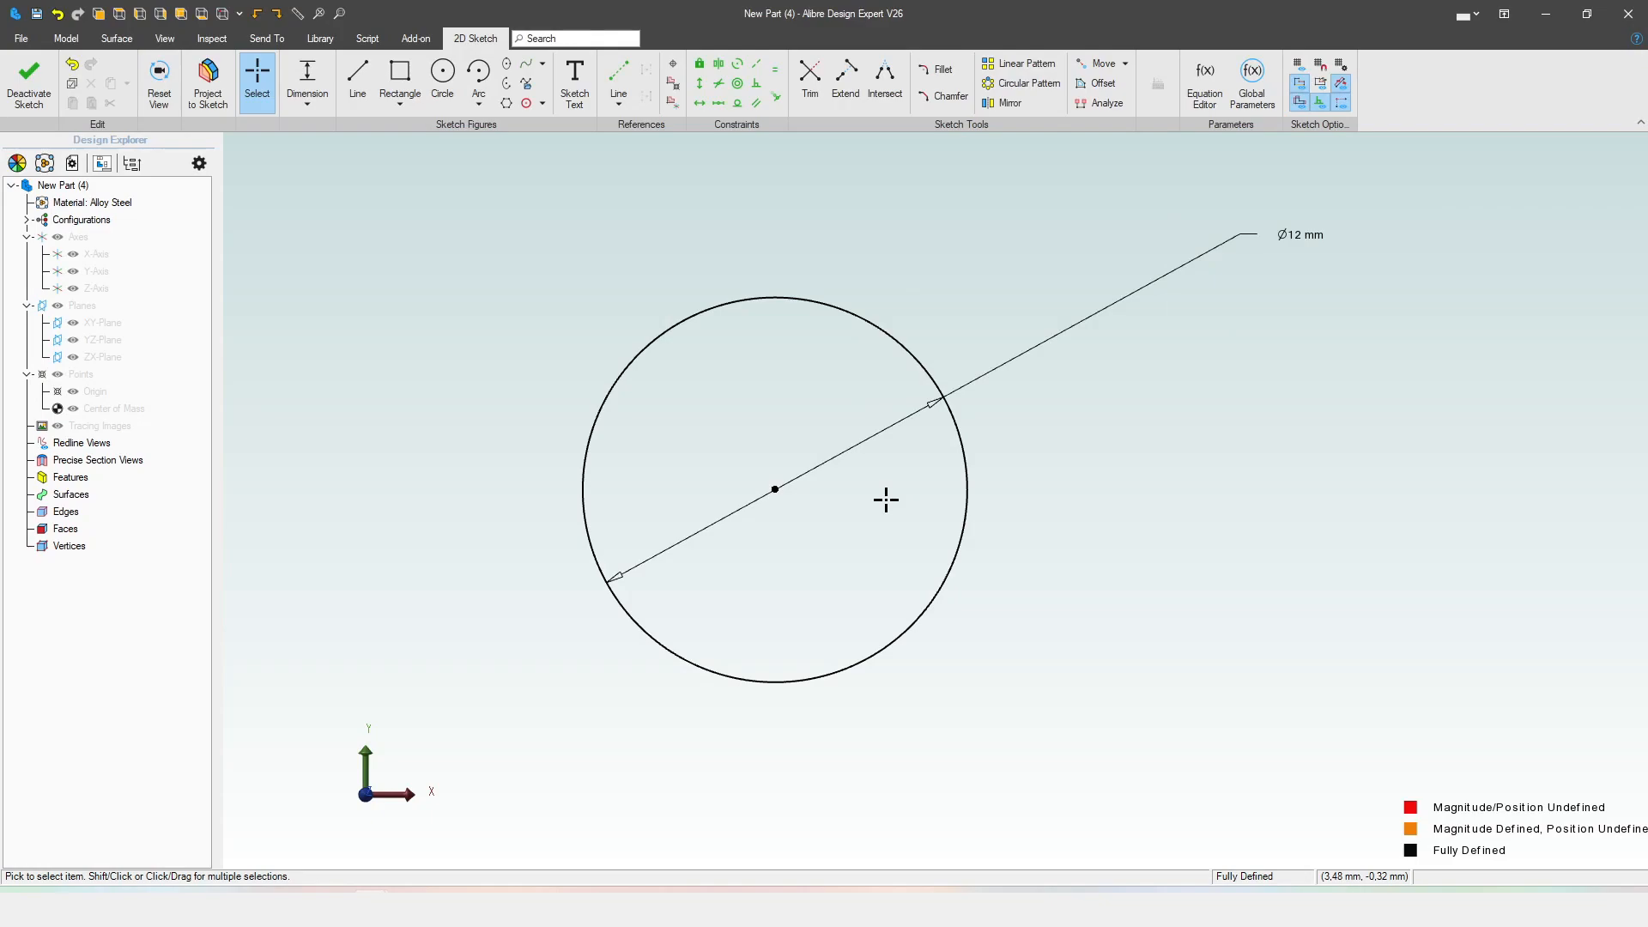
- Convert the M_thread circle to a reference figure and move its diameter dimension closer to the circle
right_click(972, 487)
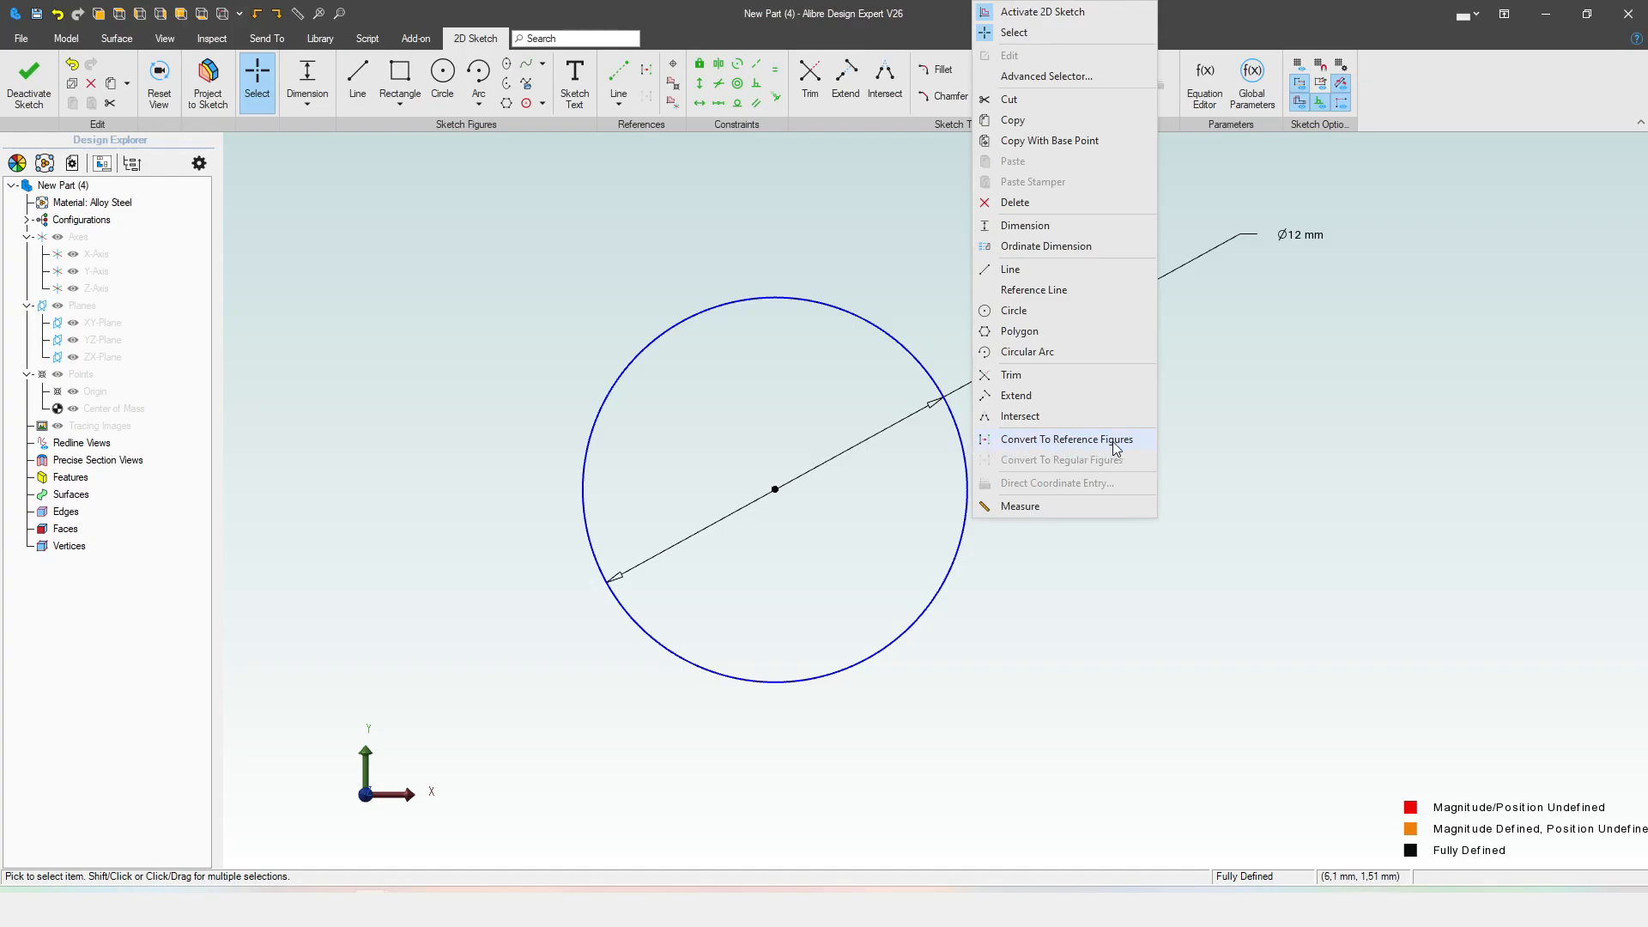
left_click(1025, 601)
left_click(967, 498)
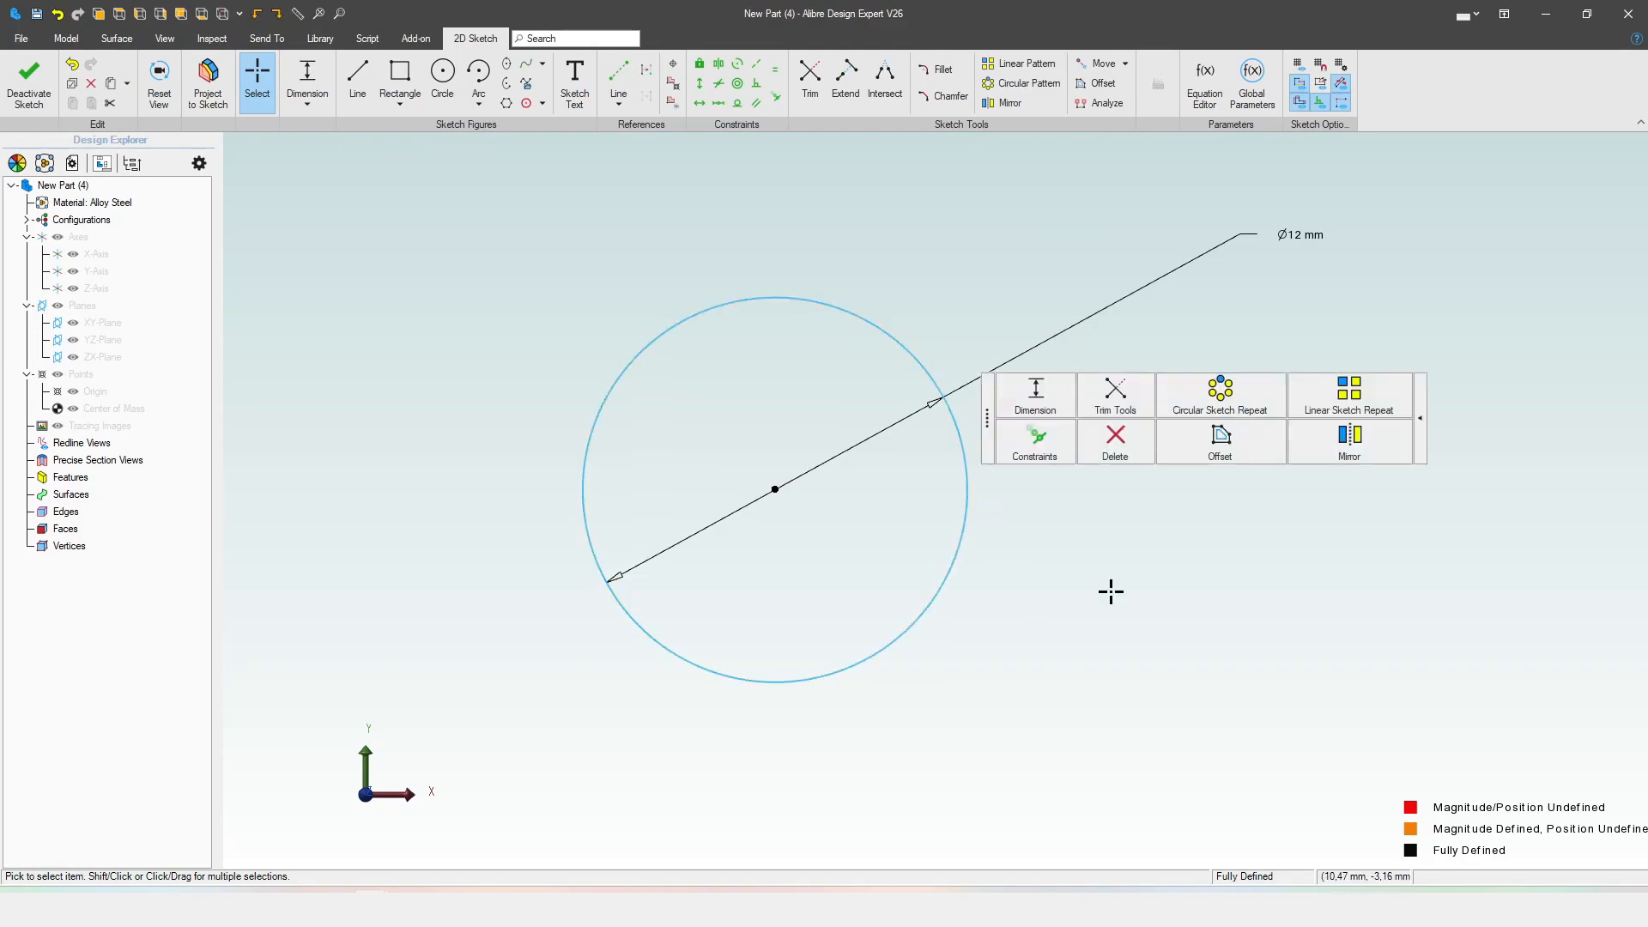
key("r")
left_click_drag(1103, 305, 927, 360)
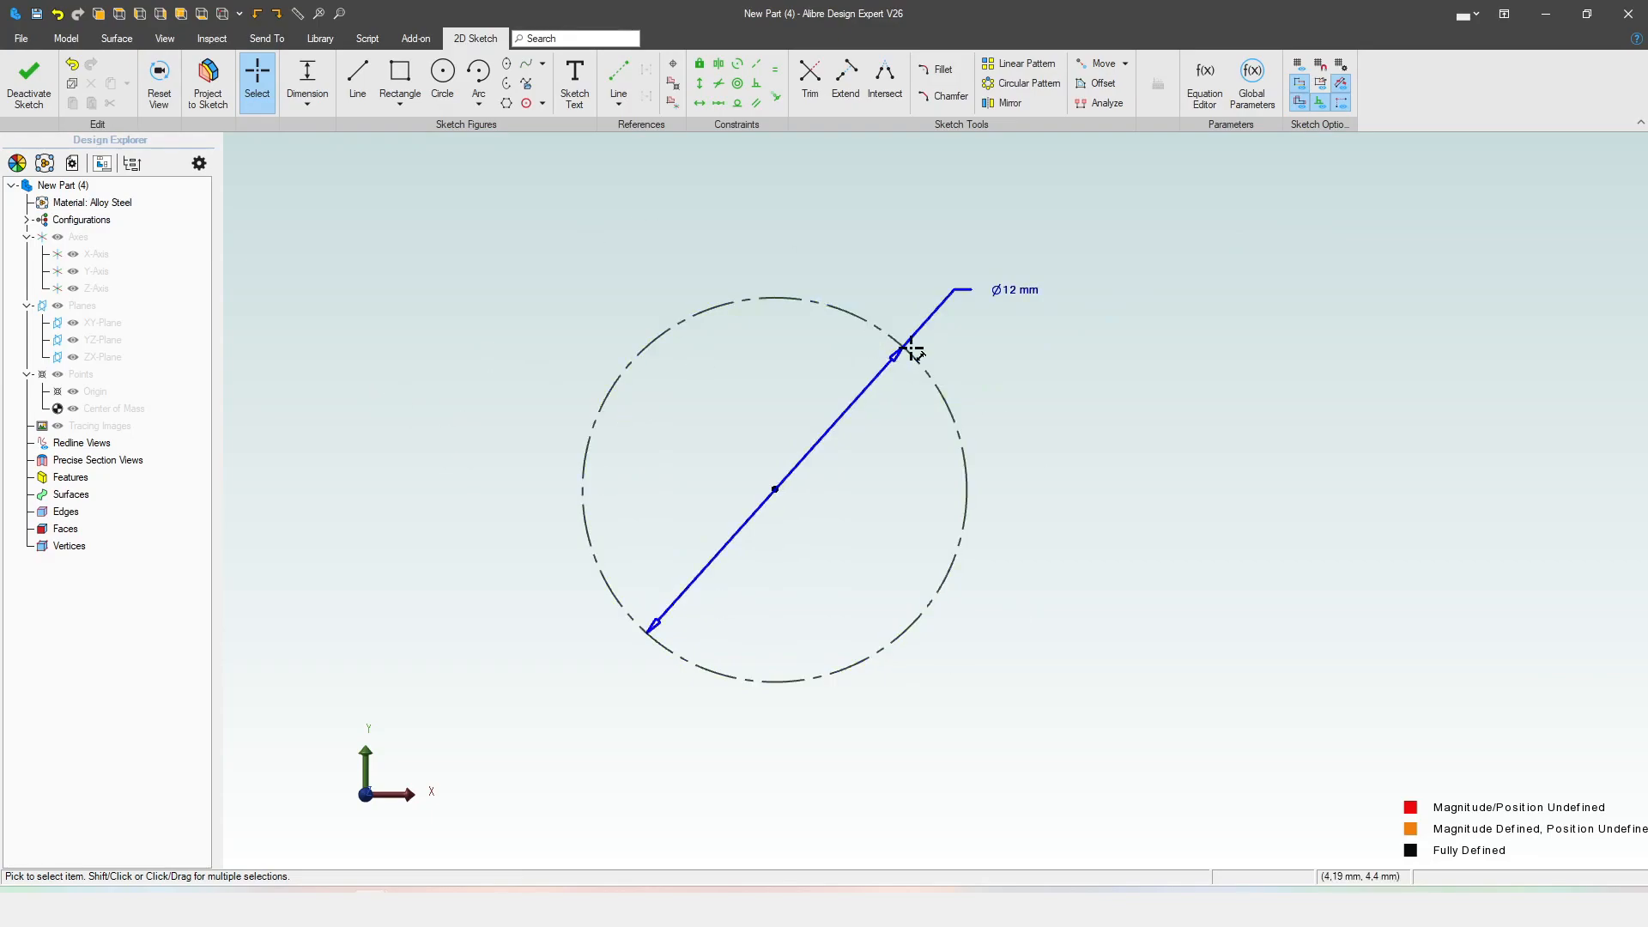
- Sketch a larger circle concentric with the reference circle, about 3.8 mm outside it
key("c")
left_click(774, 489)
left_click(1087, 446)
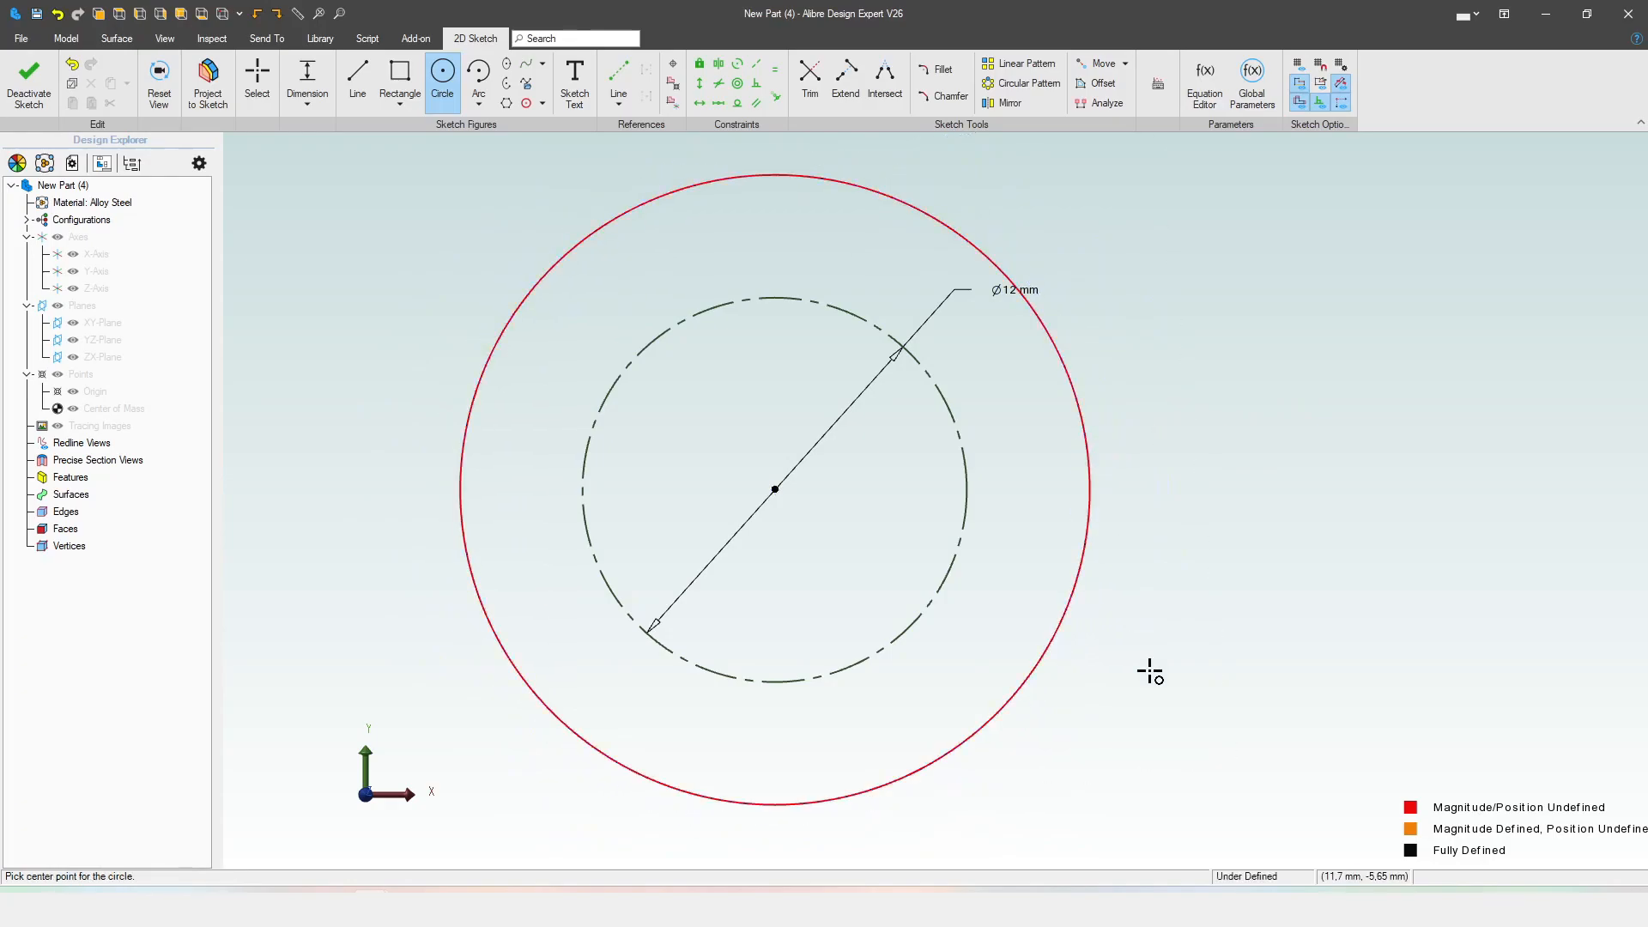
key("Escape")
- Dimension the gap between the reference circle and the outer circle as 5*P_thread
key("d")
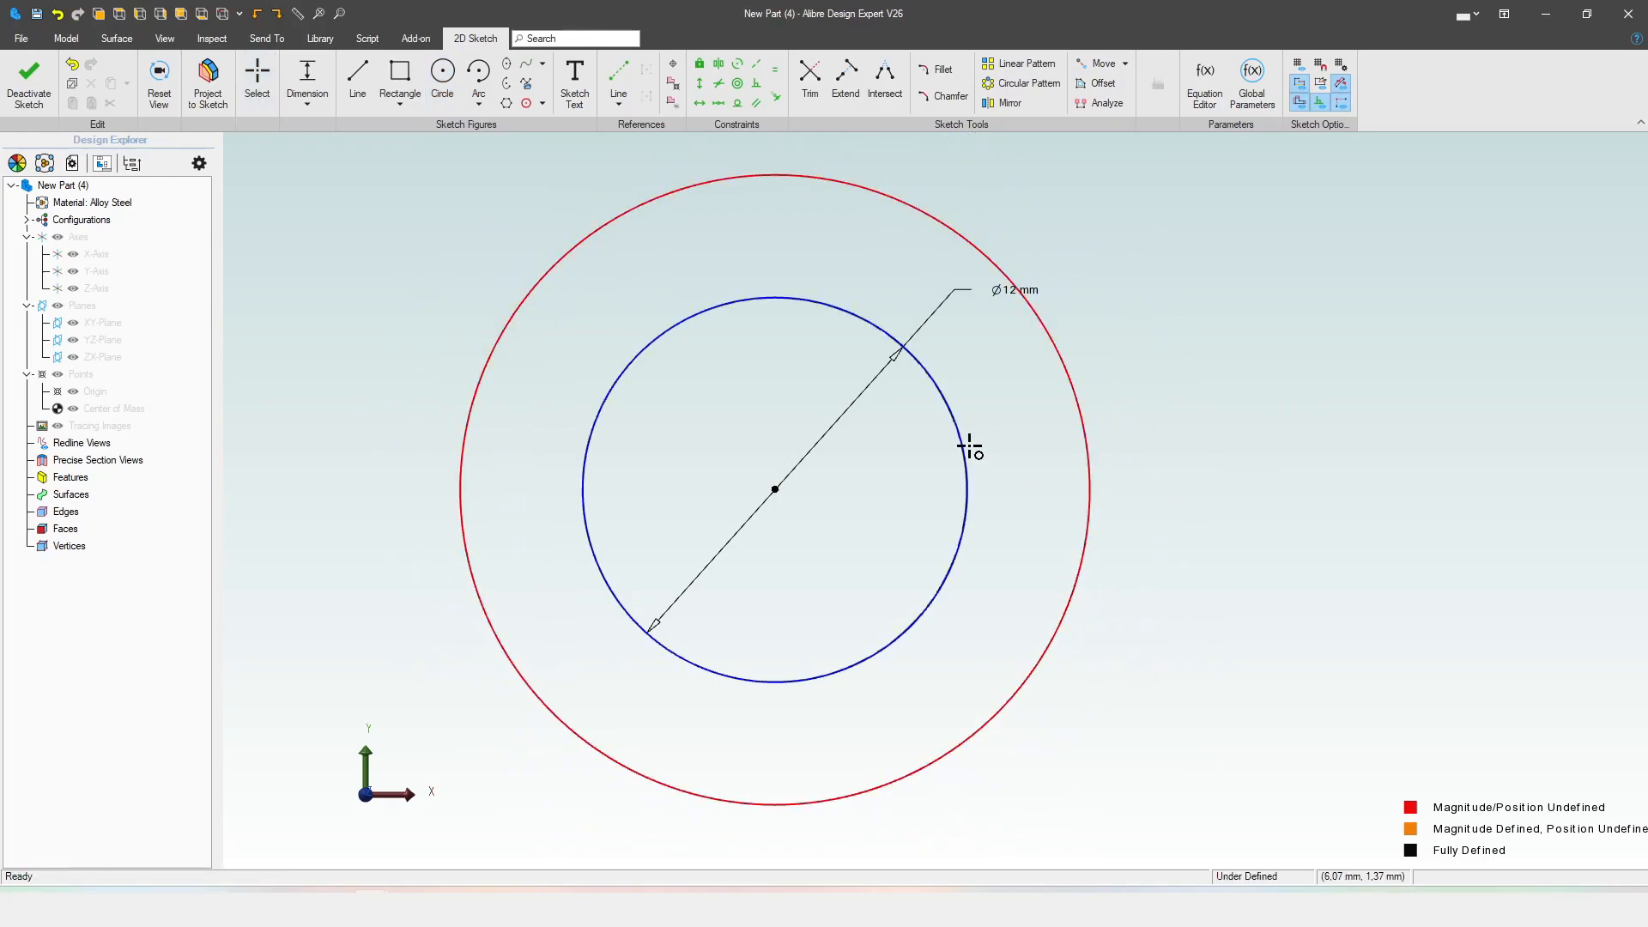
left_click(1079, 397)
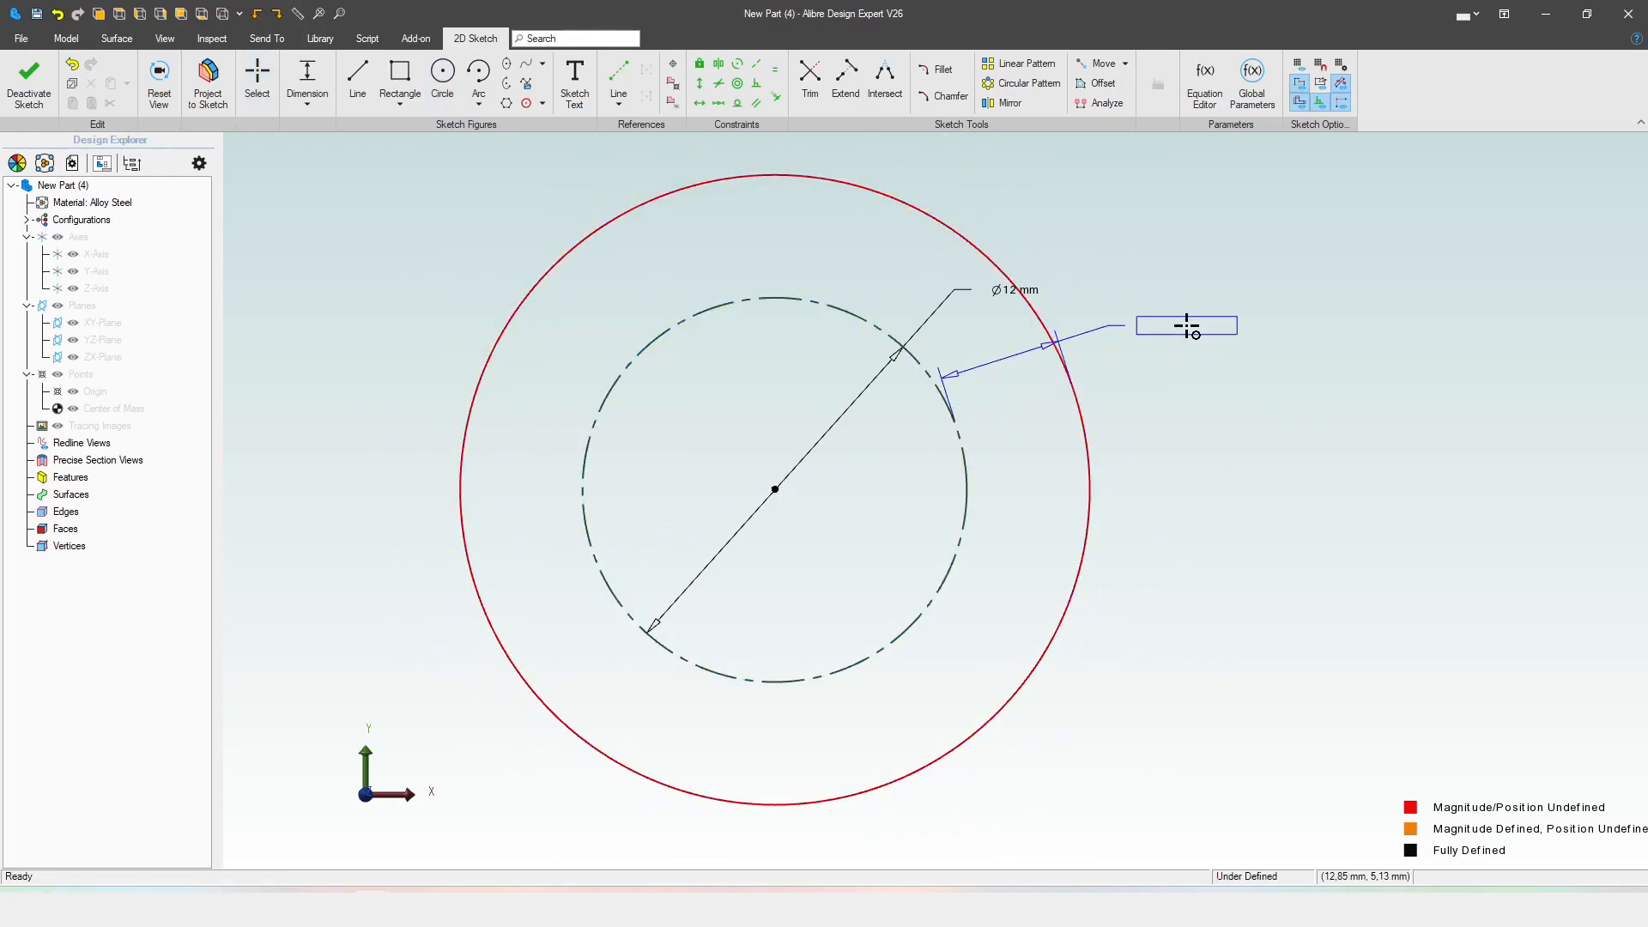
left_click(1253, 358)
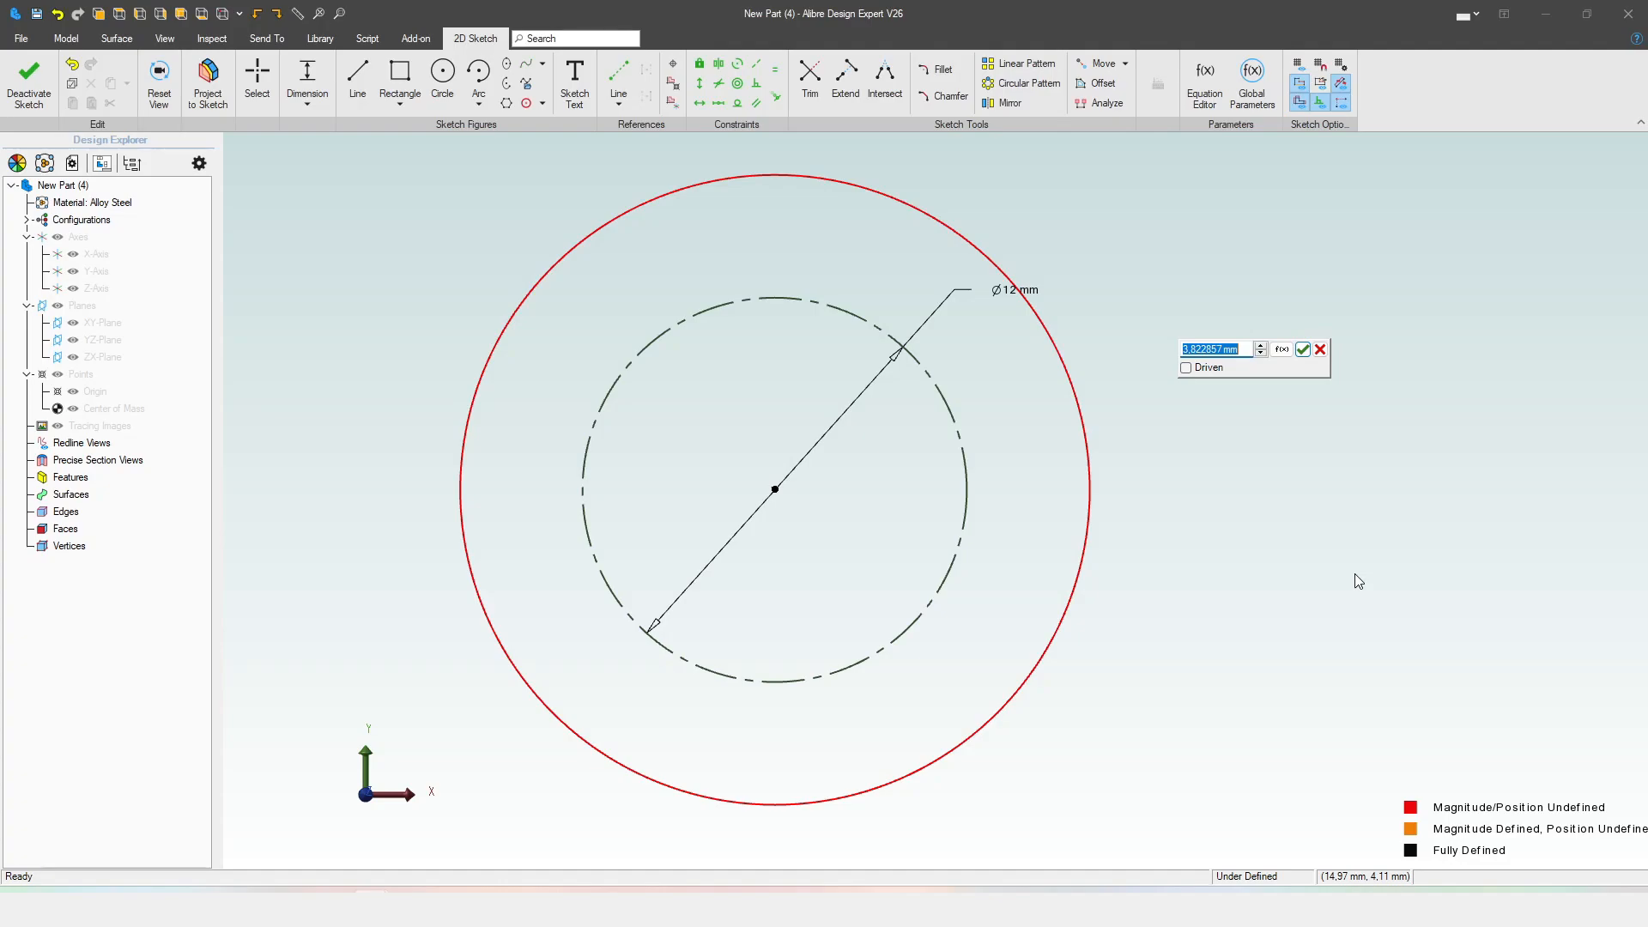
type("5*P_thread")
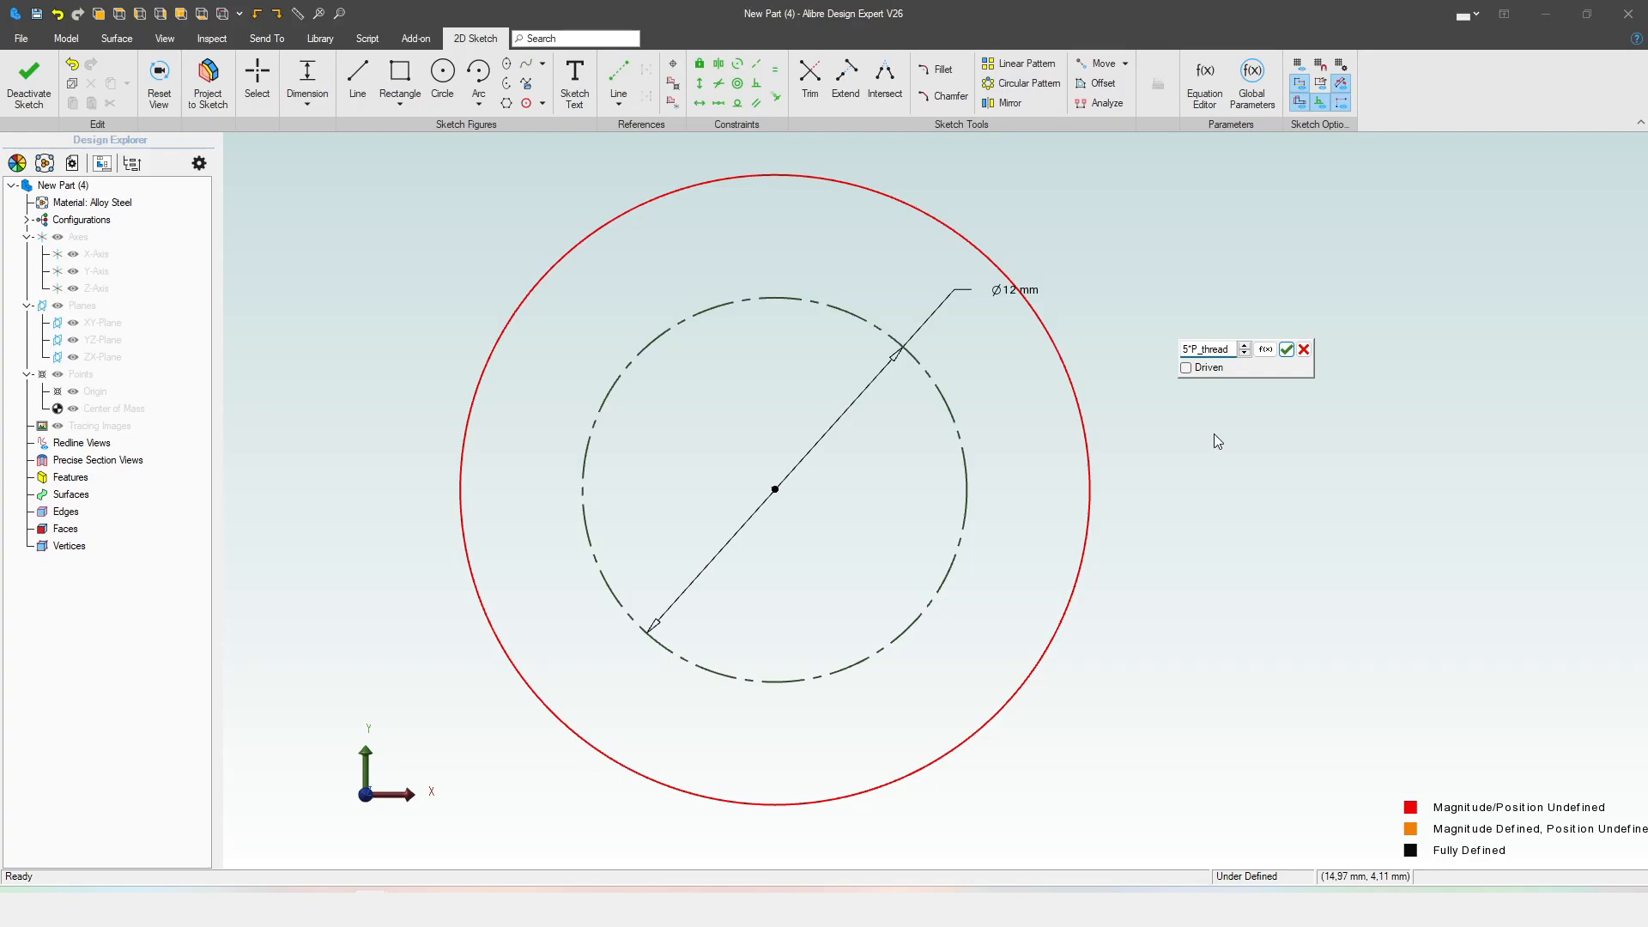
left_click(1286, 350)
scroll(1114, 537, "down", 3)
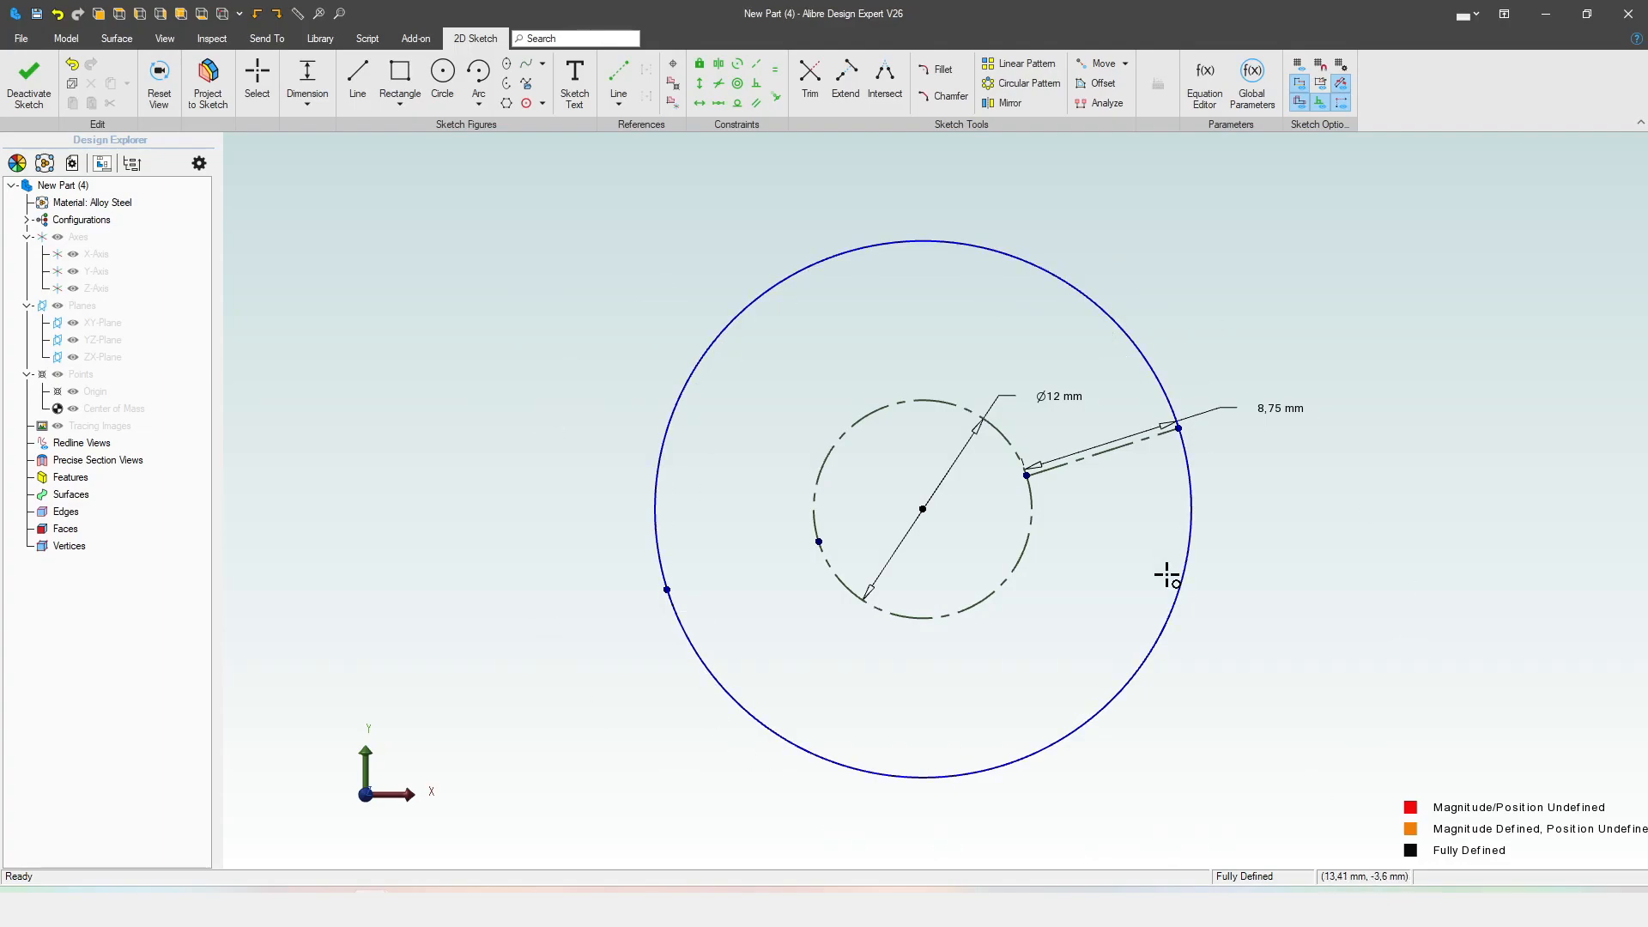
- Sketch a smaller concentric circle inside the reference circle and move the 12 mm diameter dimension clear of the geometry
key("c")
left_click(923, 509)
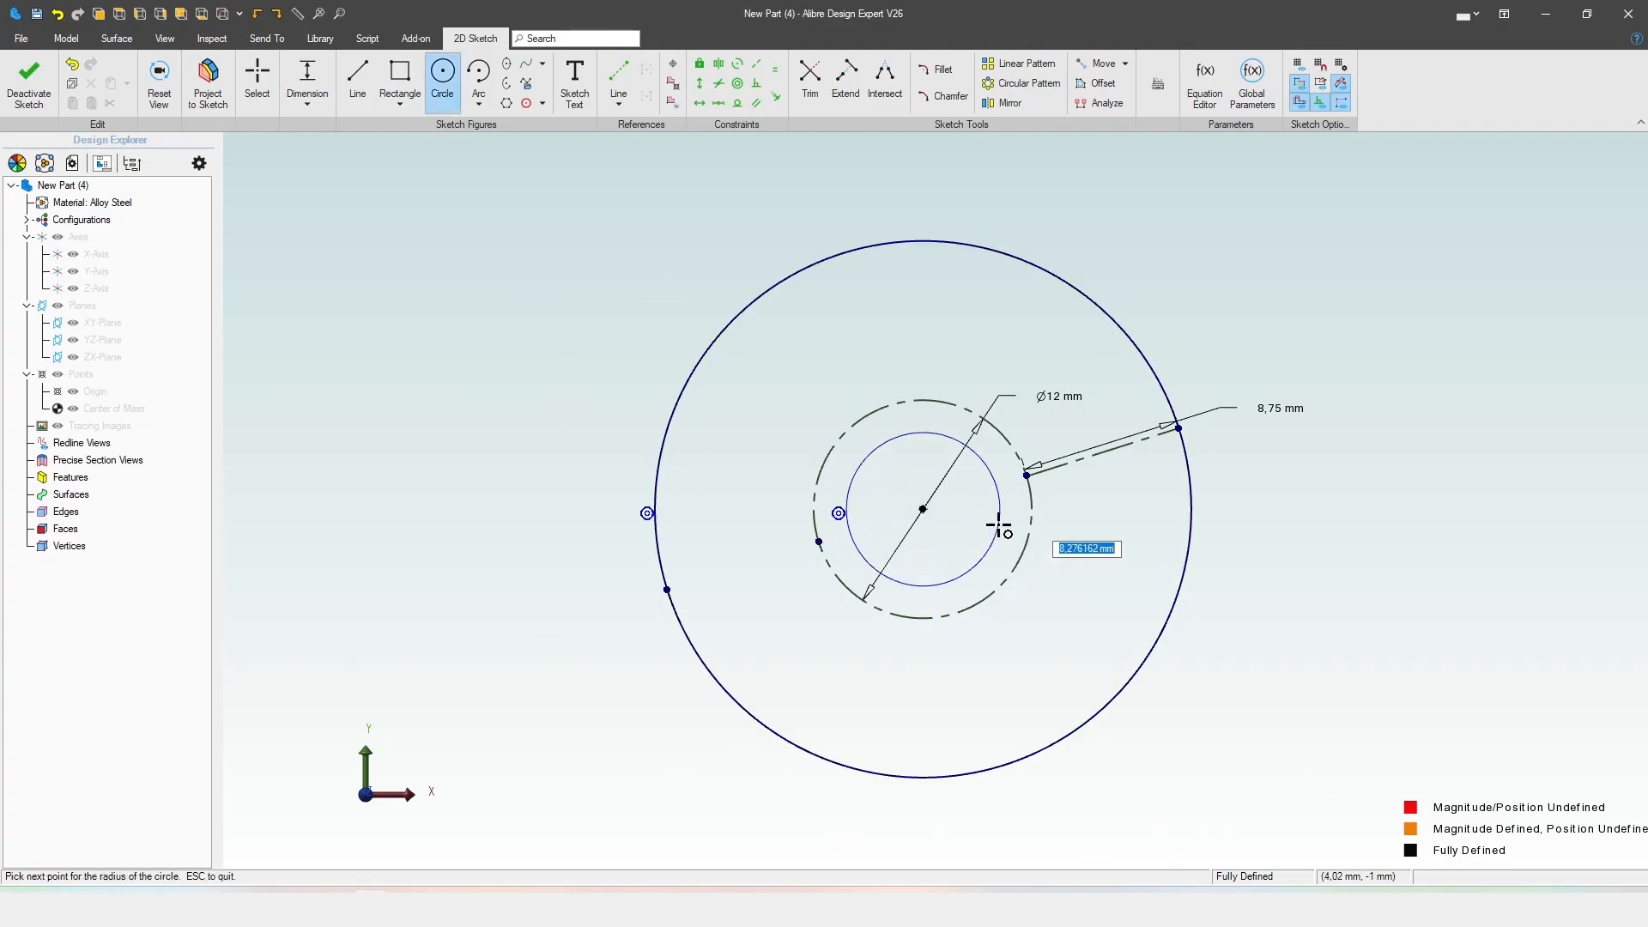
left_click(1007, 511)
key("Escape")
scroll(1052, 519, "up", 1)
scroll(1052, 519, "up", 2)
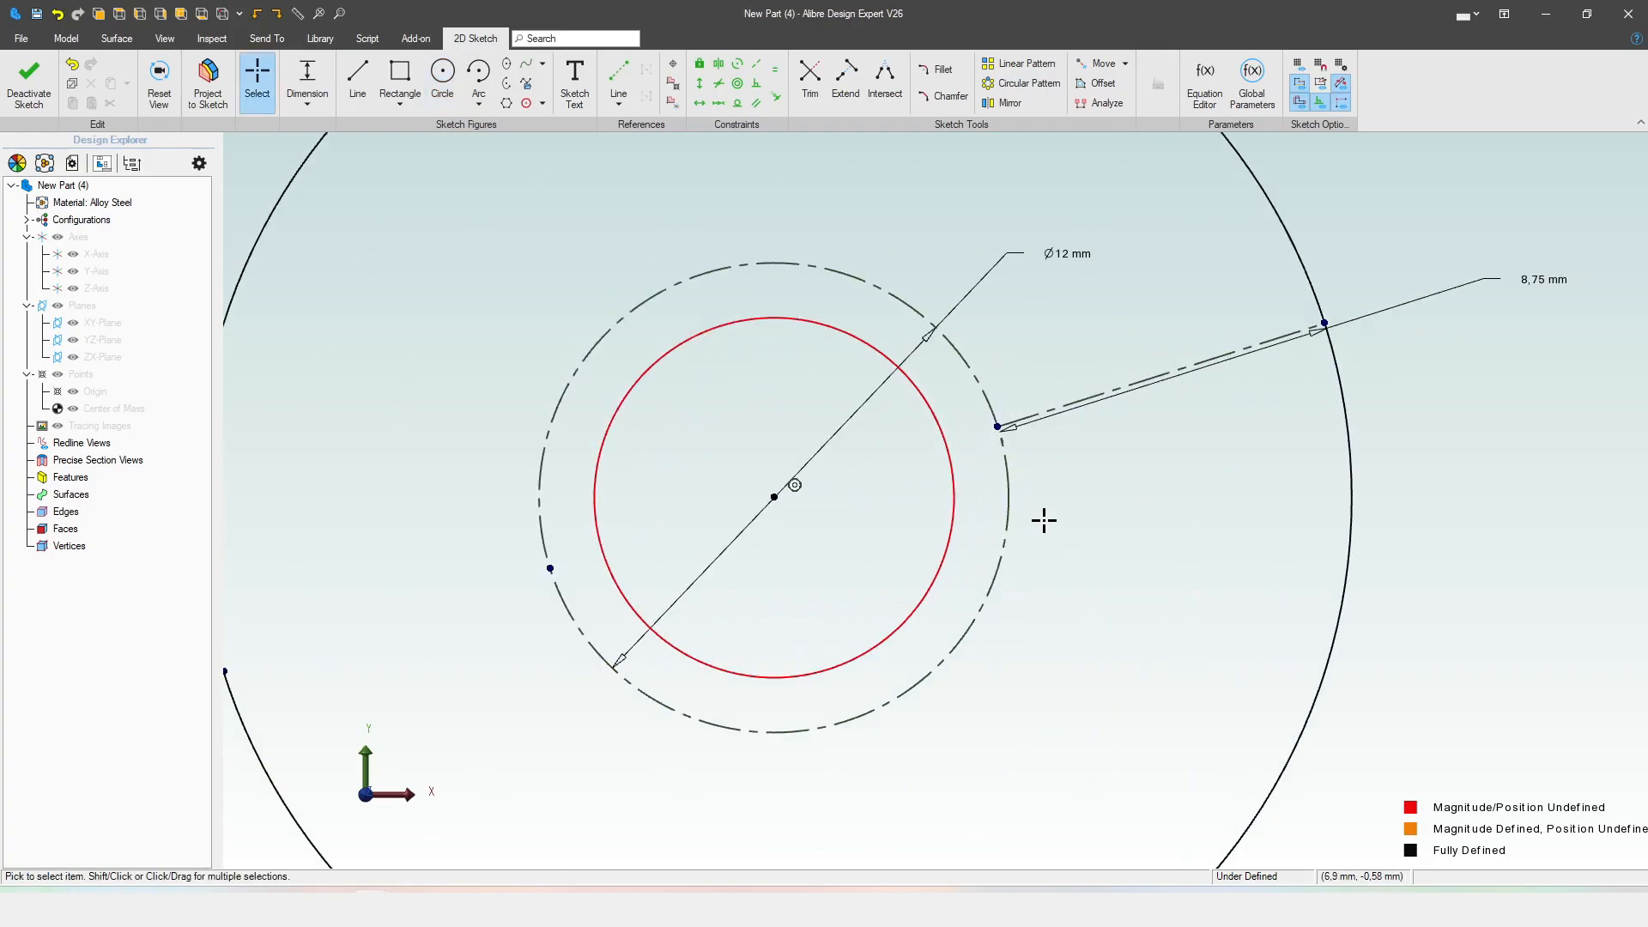
left_click_drag(970, 291, 1270, 276)
scroll(1074, 359, "down", 2)
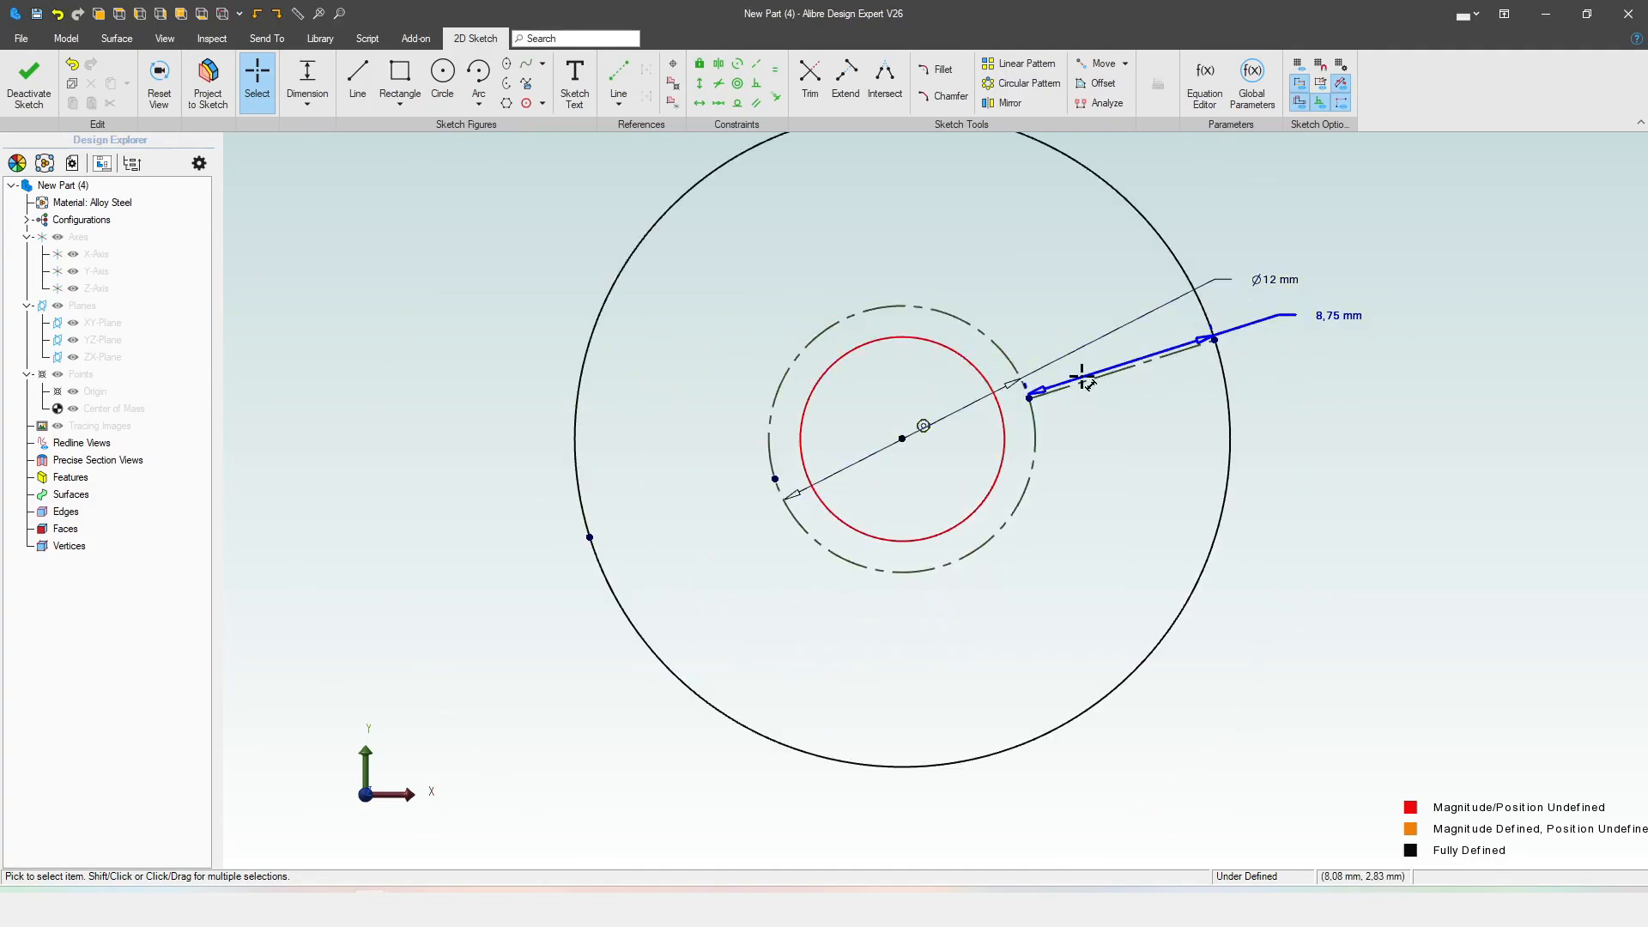
scroll(1085, 374, "up", 1)
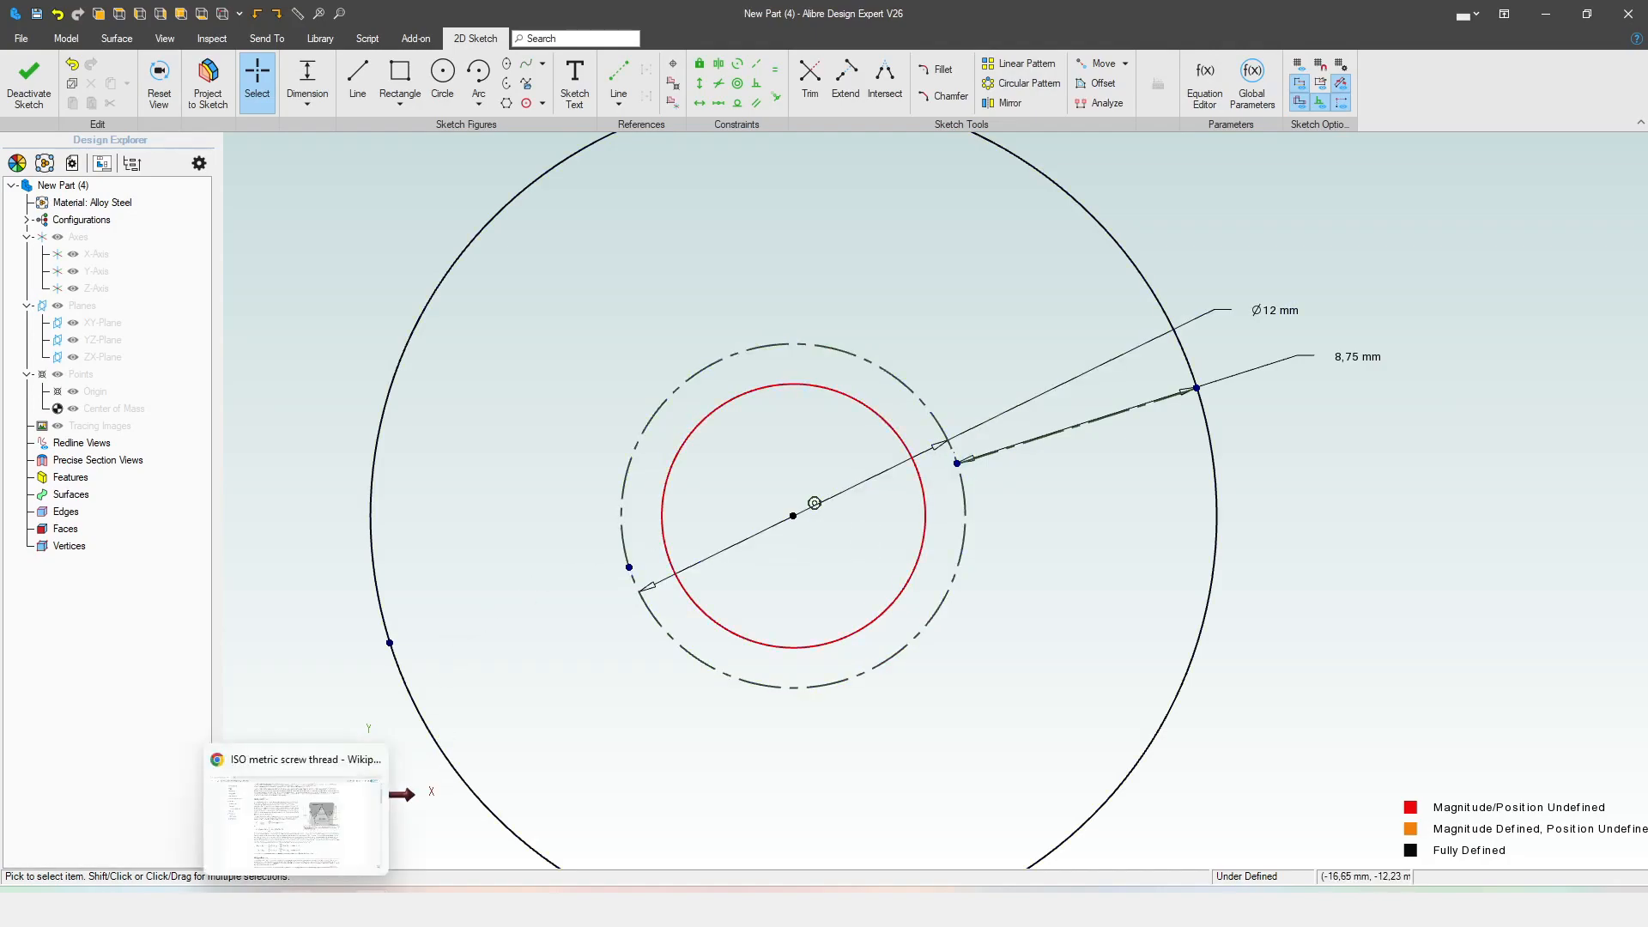
- Switch to the browser to study the thread height fractions in the ISO profile diagram, and return to the part sketch
left_click(292, 811)
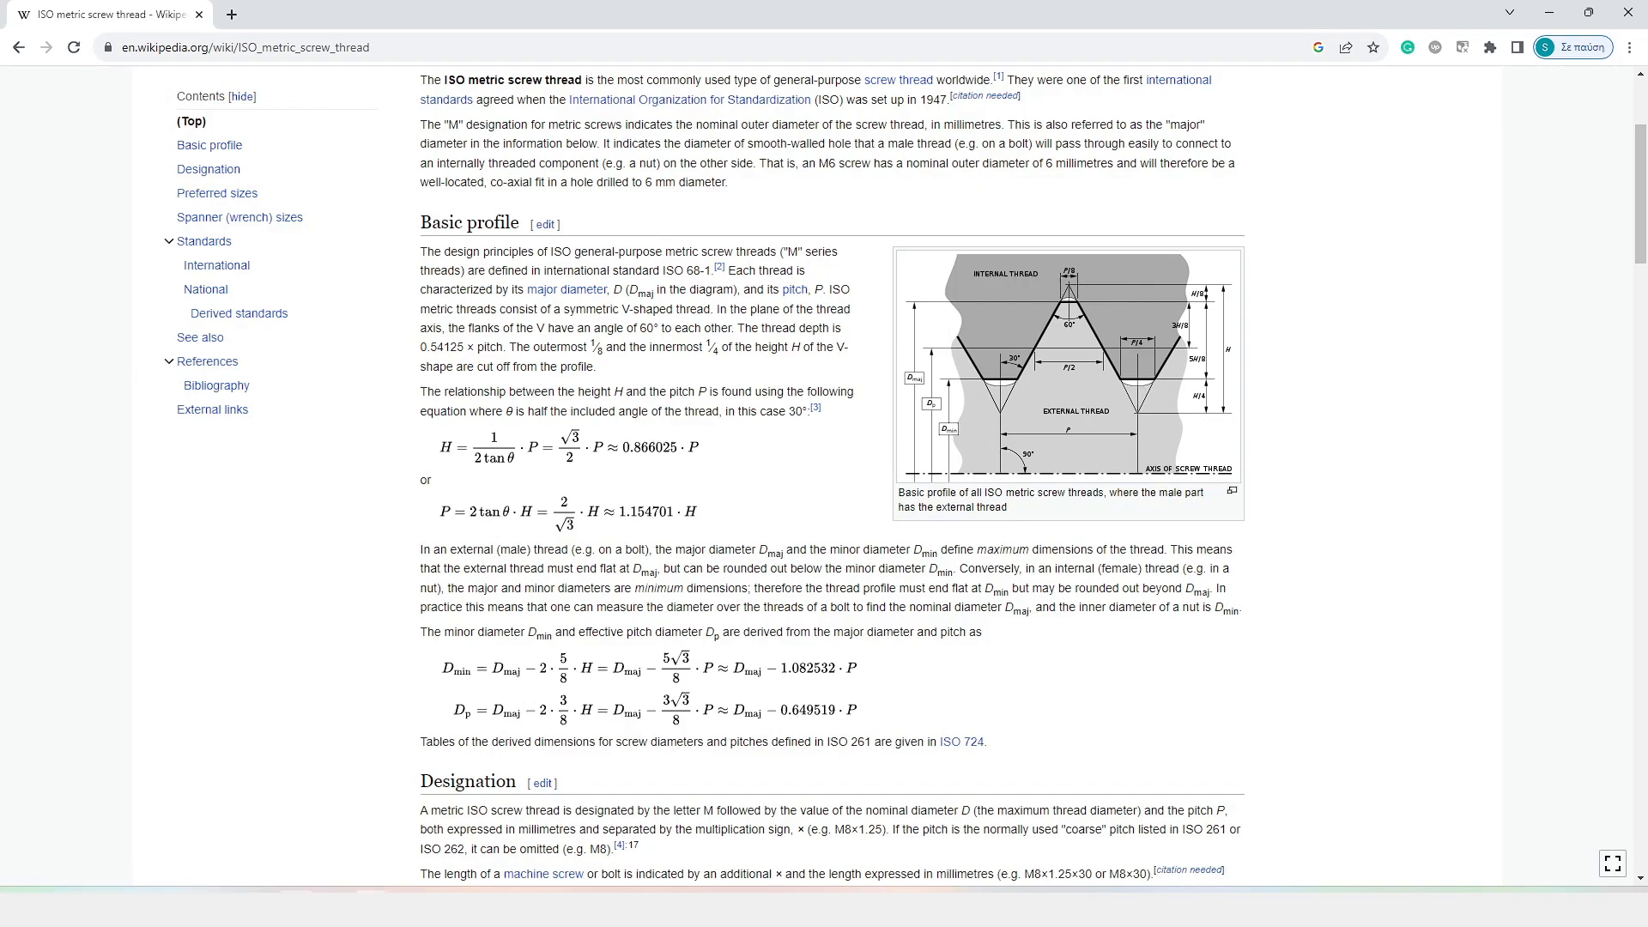
mouse_move(370, 889)
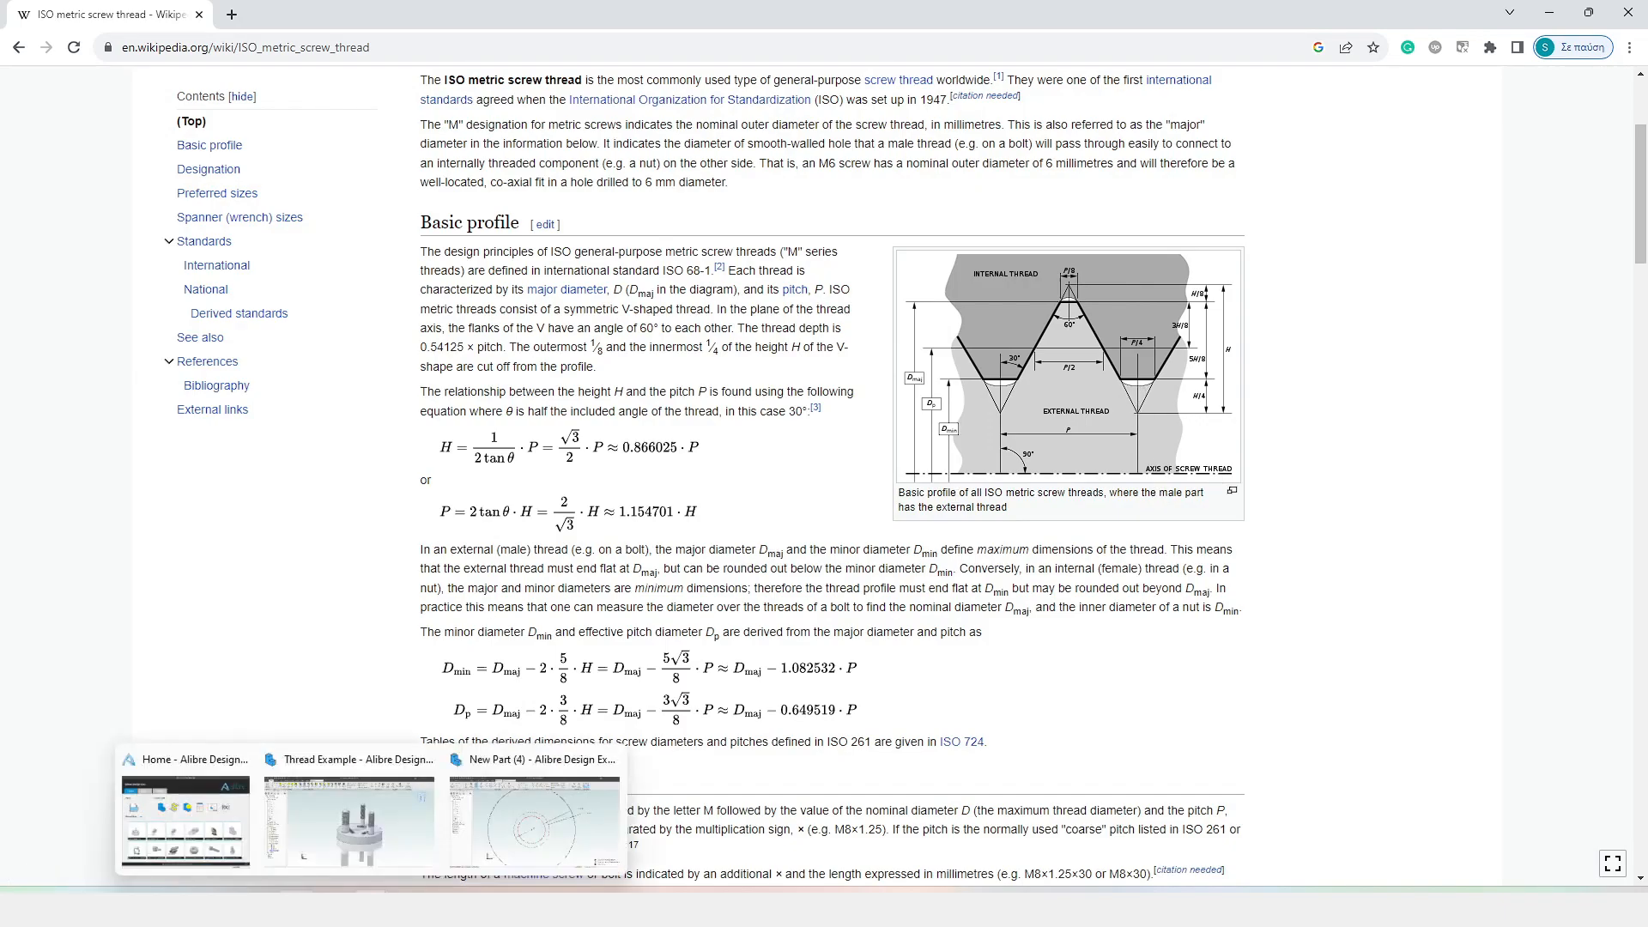
left_click(493, 854)
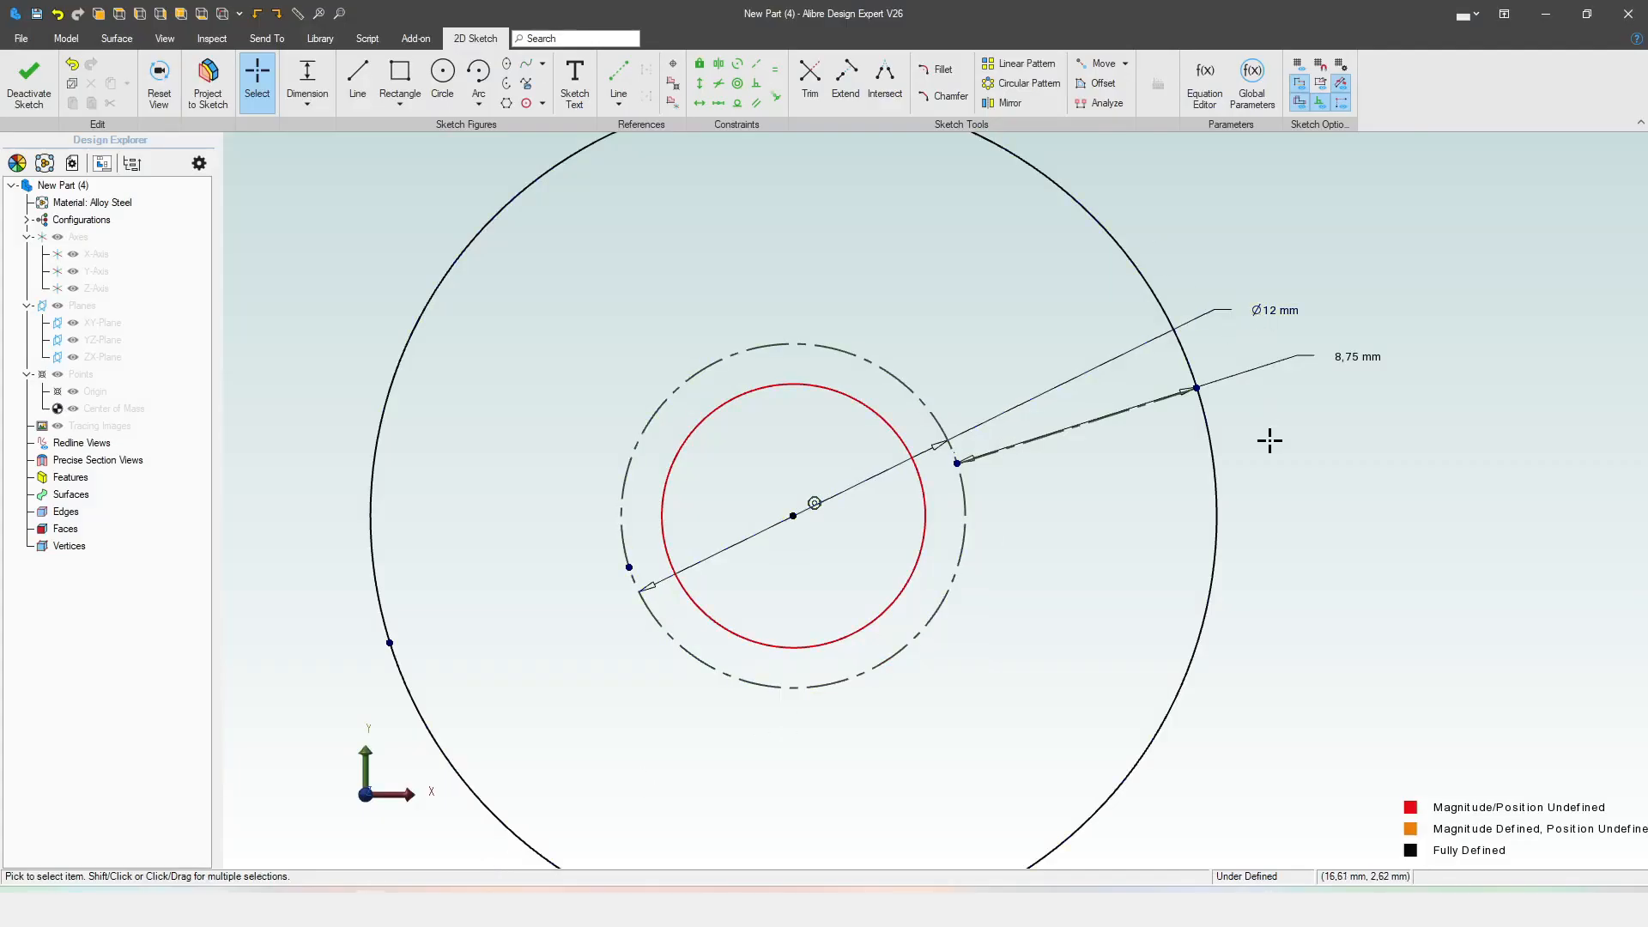
key("alt+Tab")
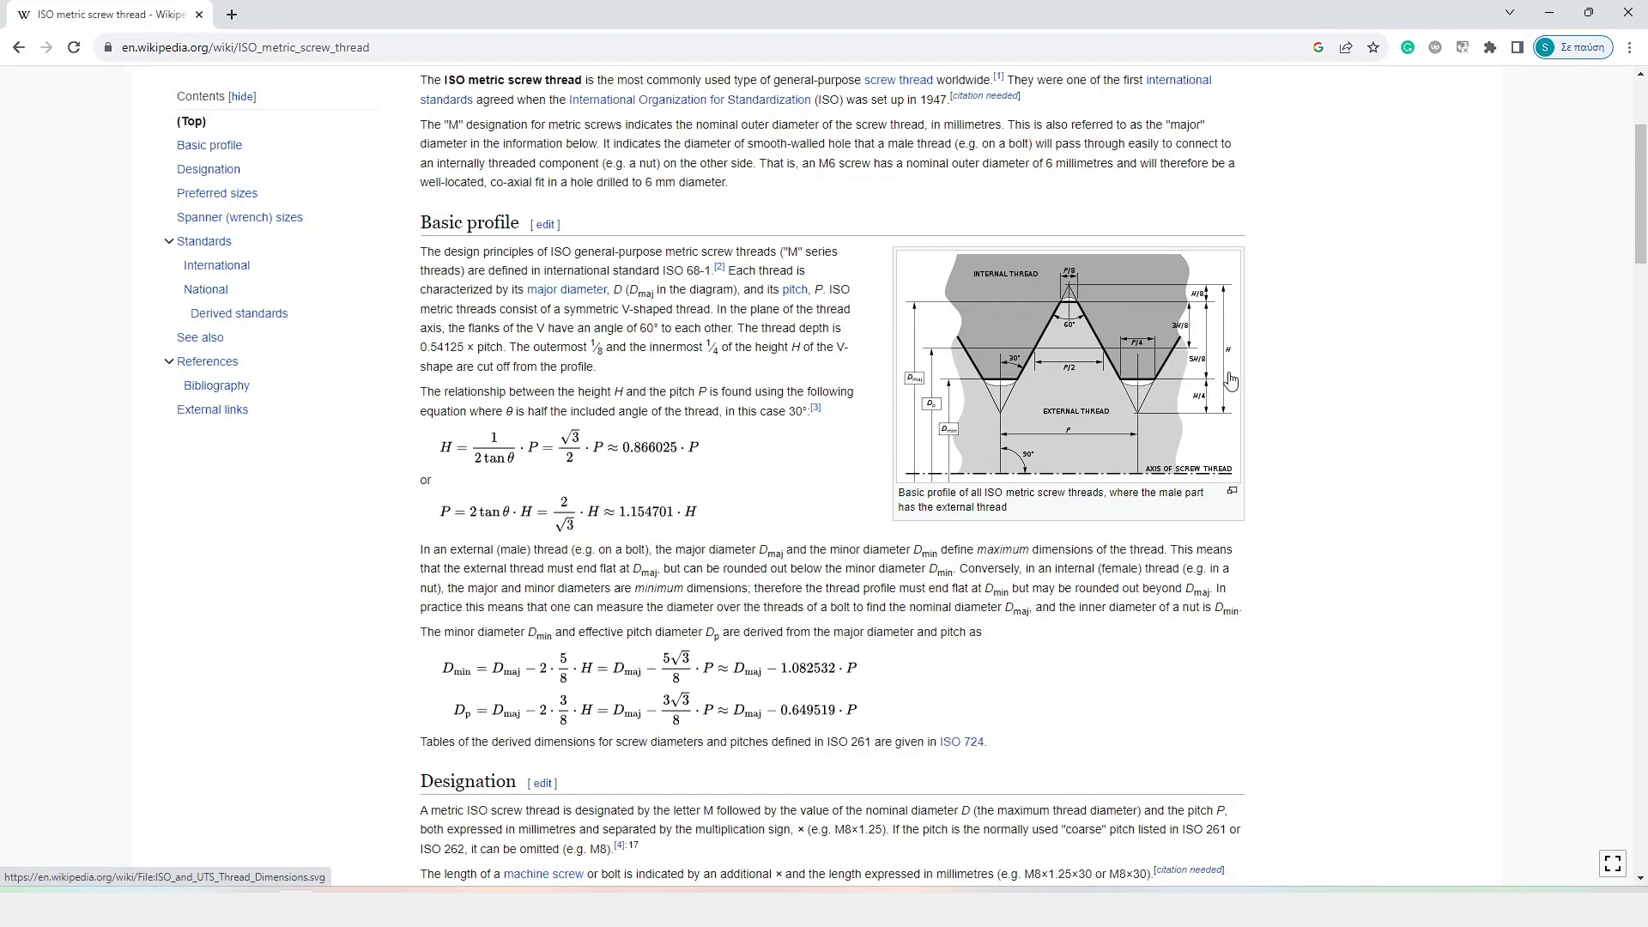
left_click(328, 890)
left_click(532, 829)
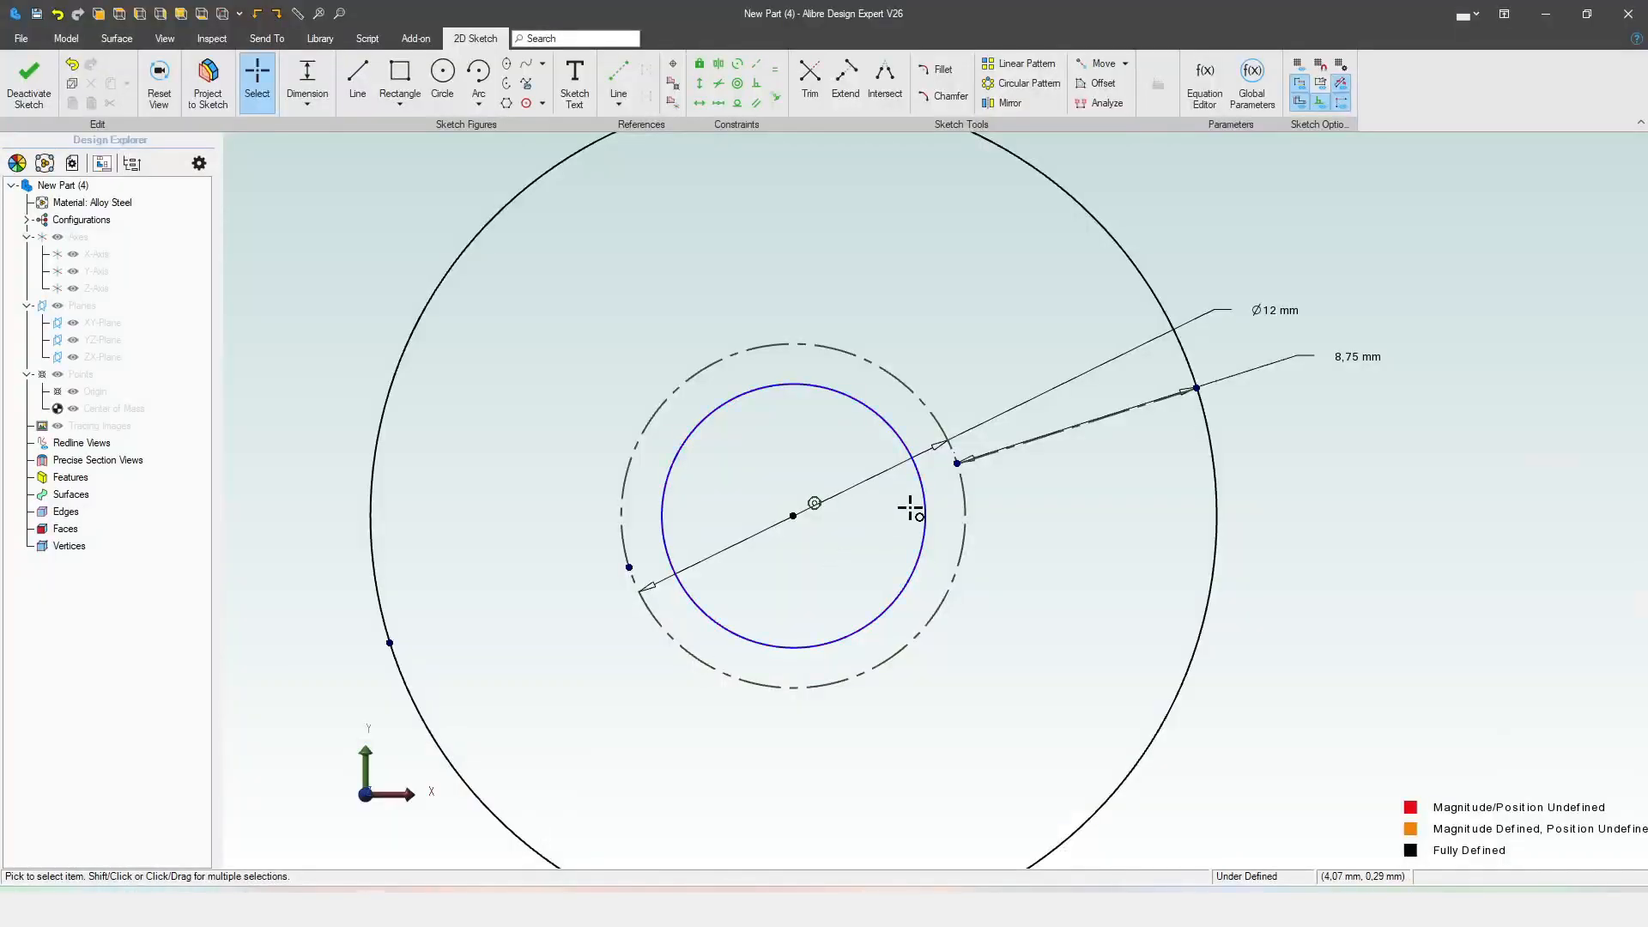
- Dimension the gap between the inner circle and the reference circle as 3/4*ThreadH
key("d")
left_click(898, 426)
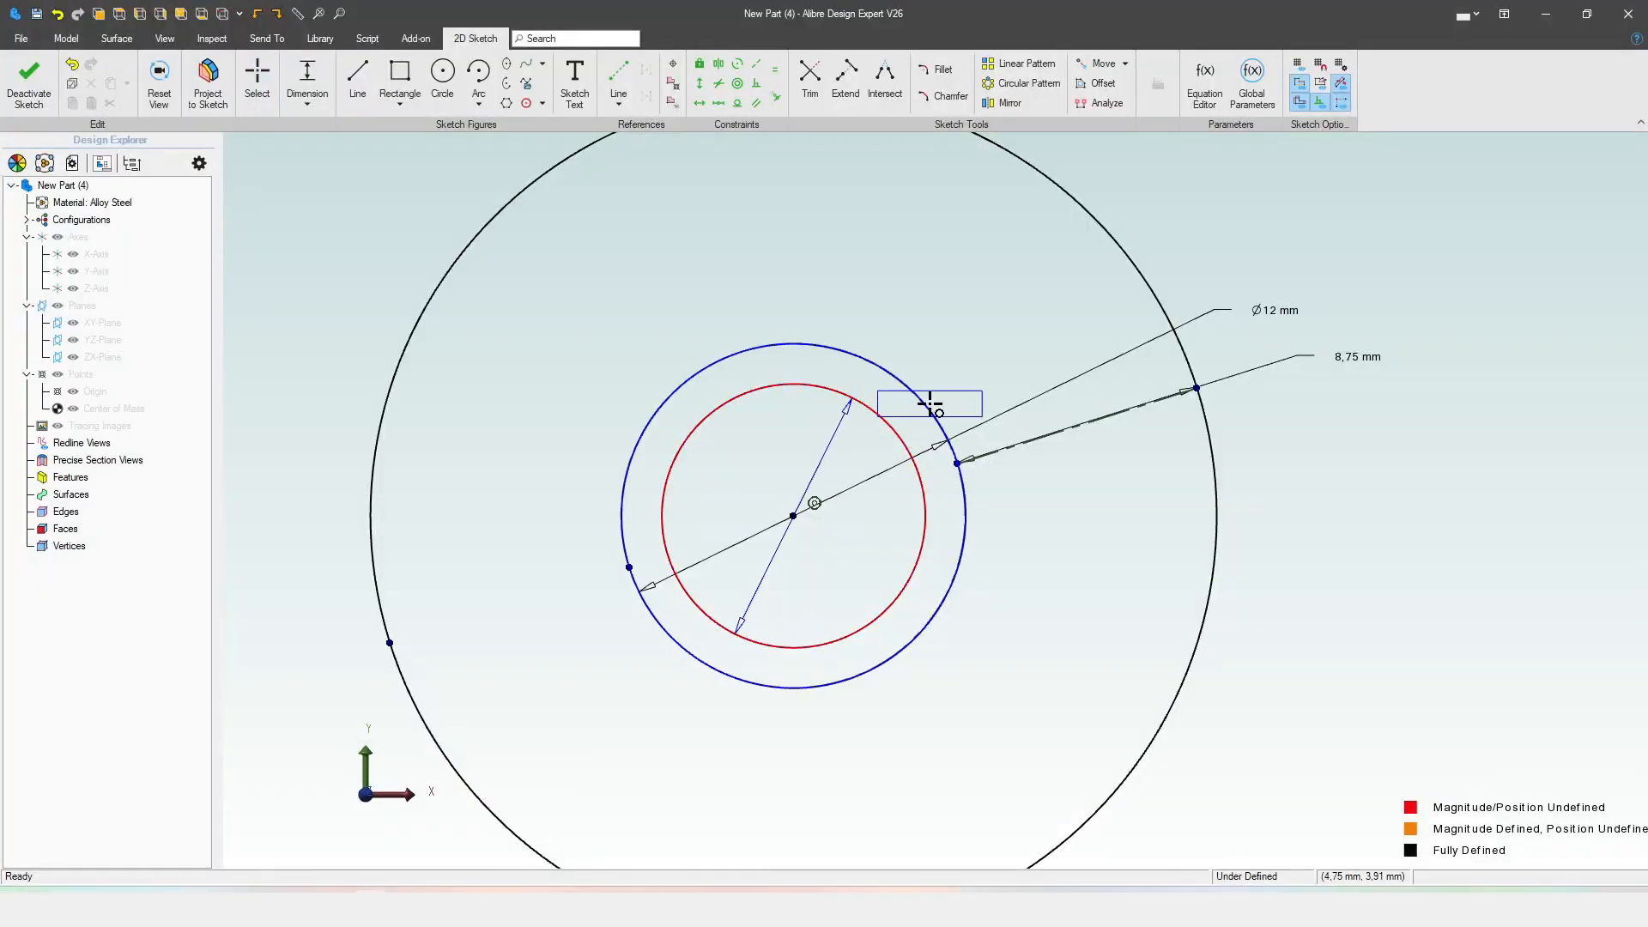
left_click(1253, 237)
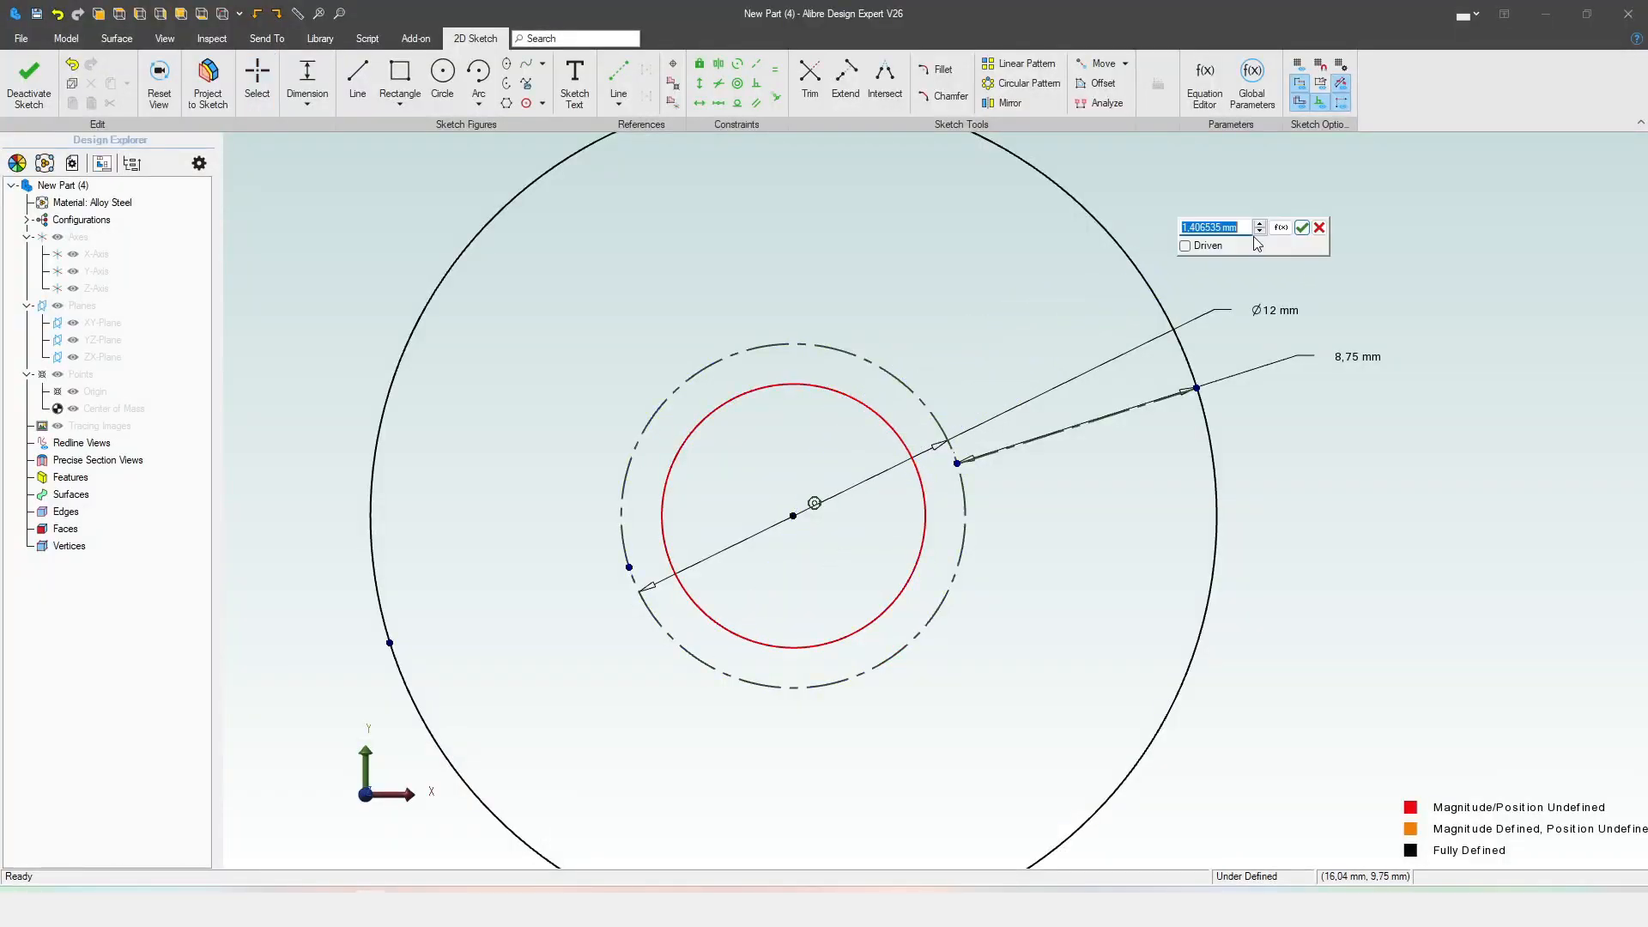
type("0,")
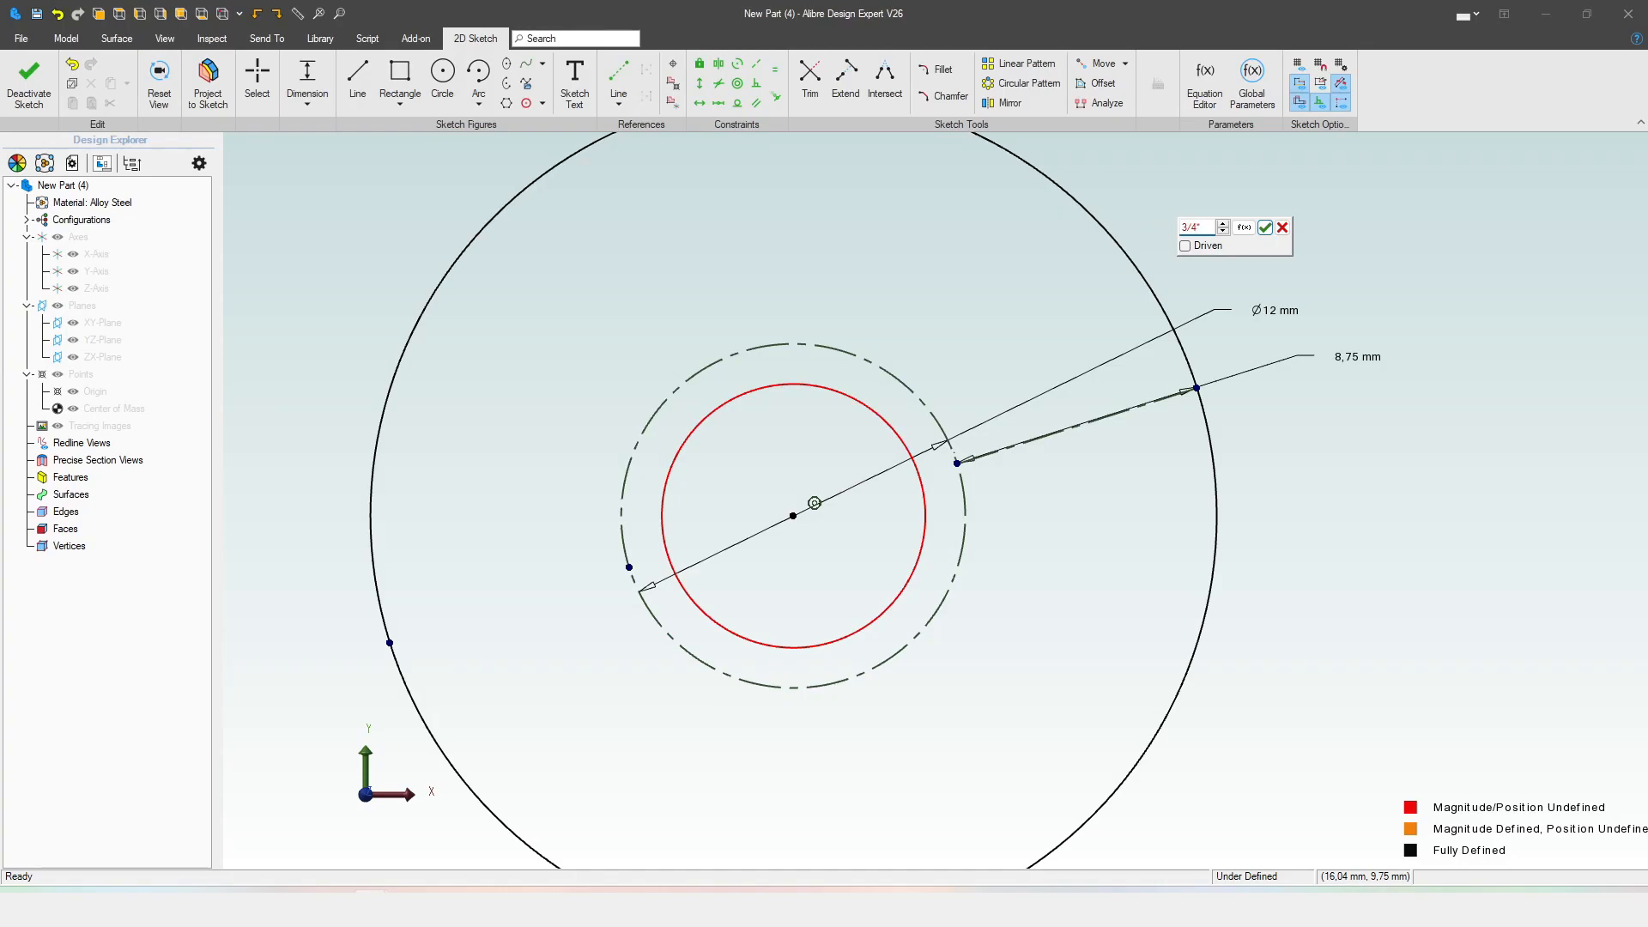
type("ThreadH")
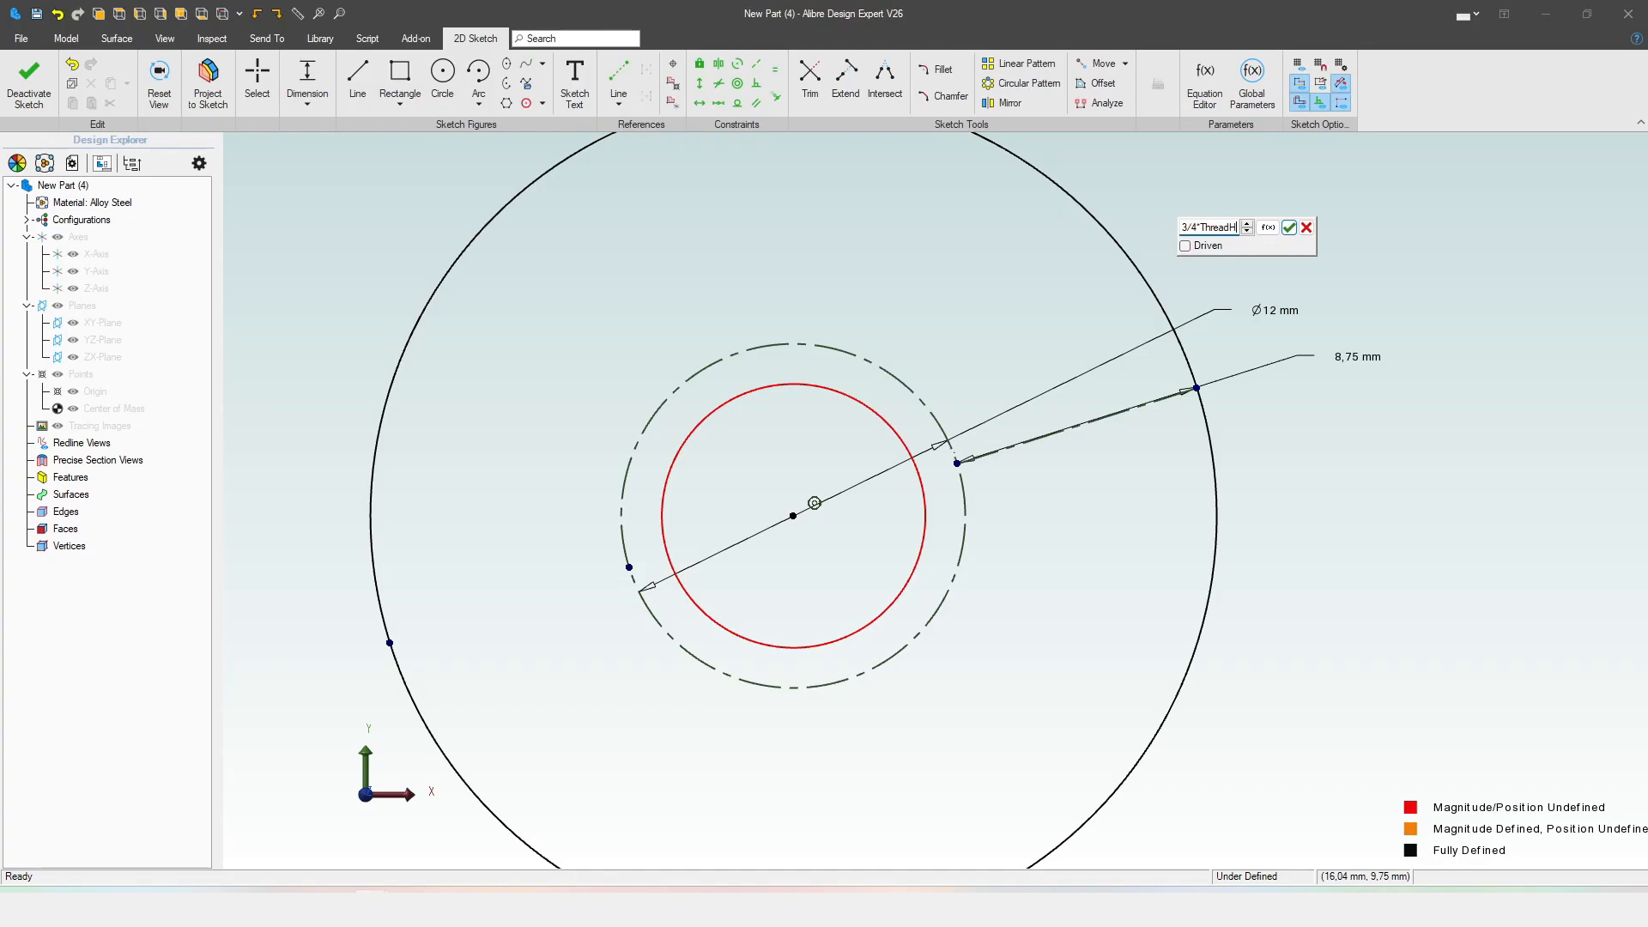
left_click(1288, 228)
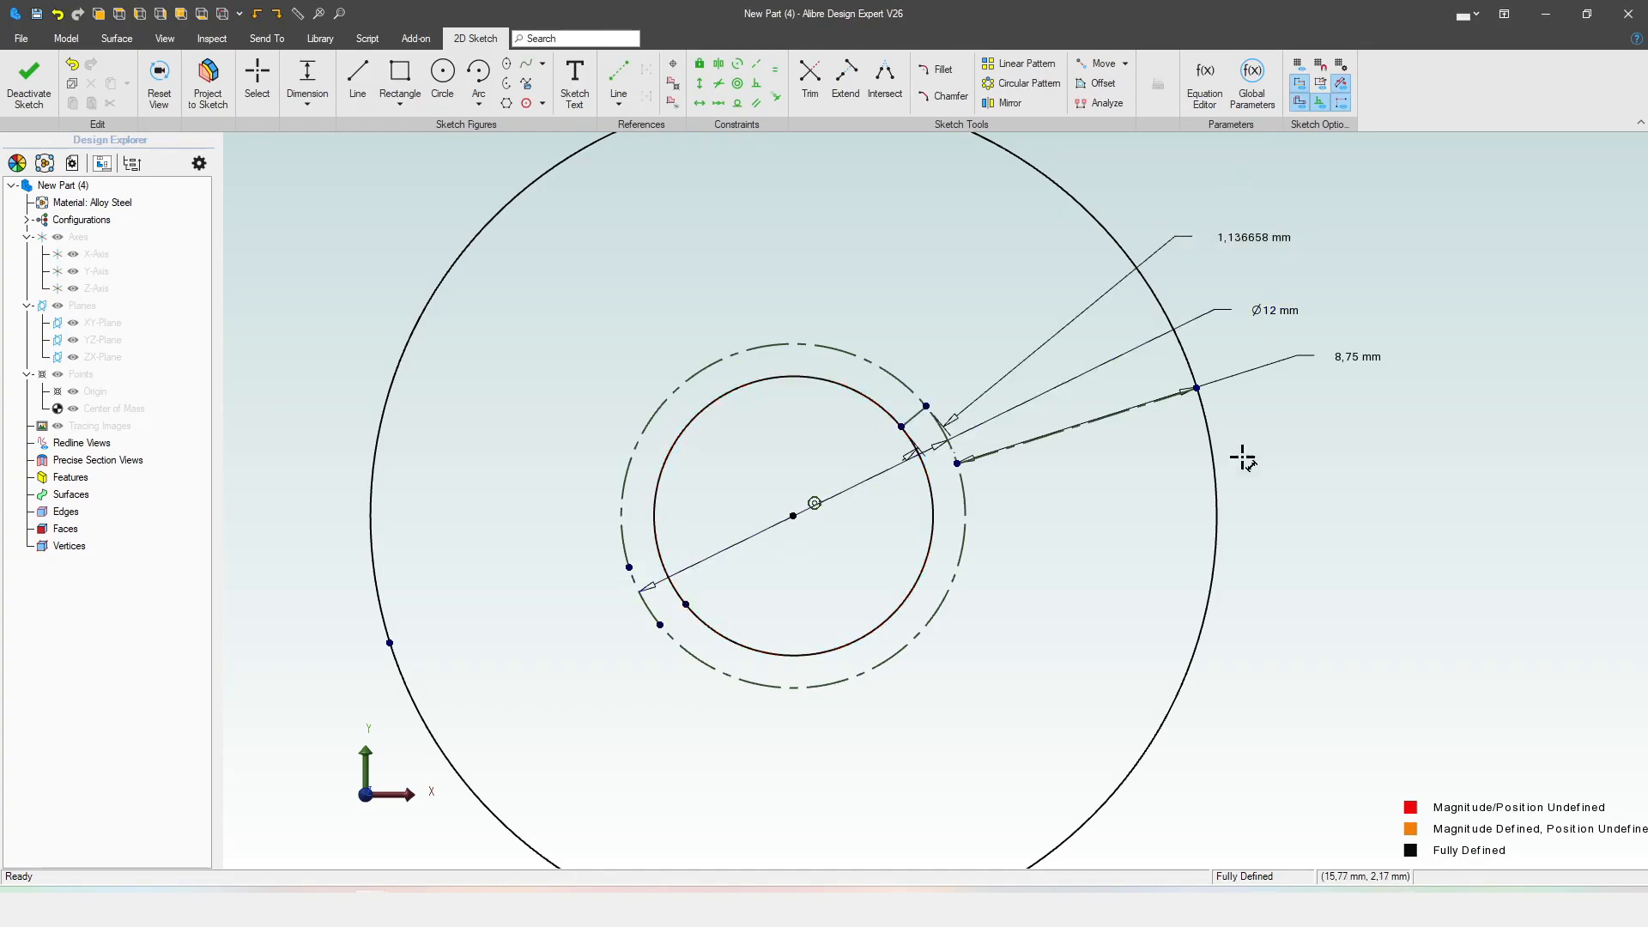
- Add a driven diameter dimension to the inner circle and move the inner gap dimension's text slightly for clearance
scroll(998, 620, "down", 1)
scroll(998, 619, "down", 2)
left_click(924, 483)
left_click(1150, 314)
left_click(1210, 297)
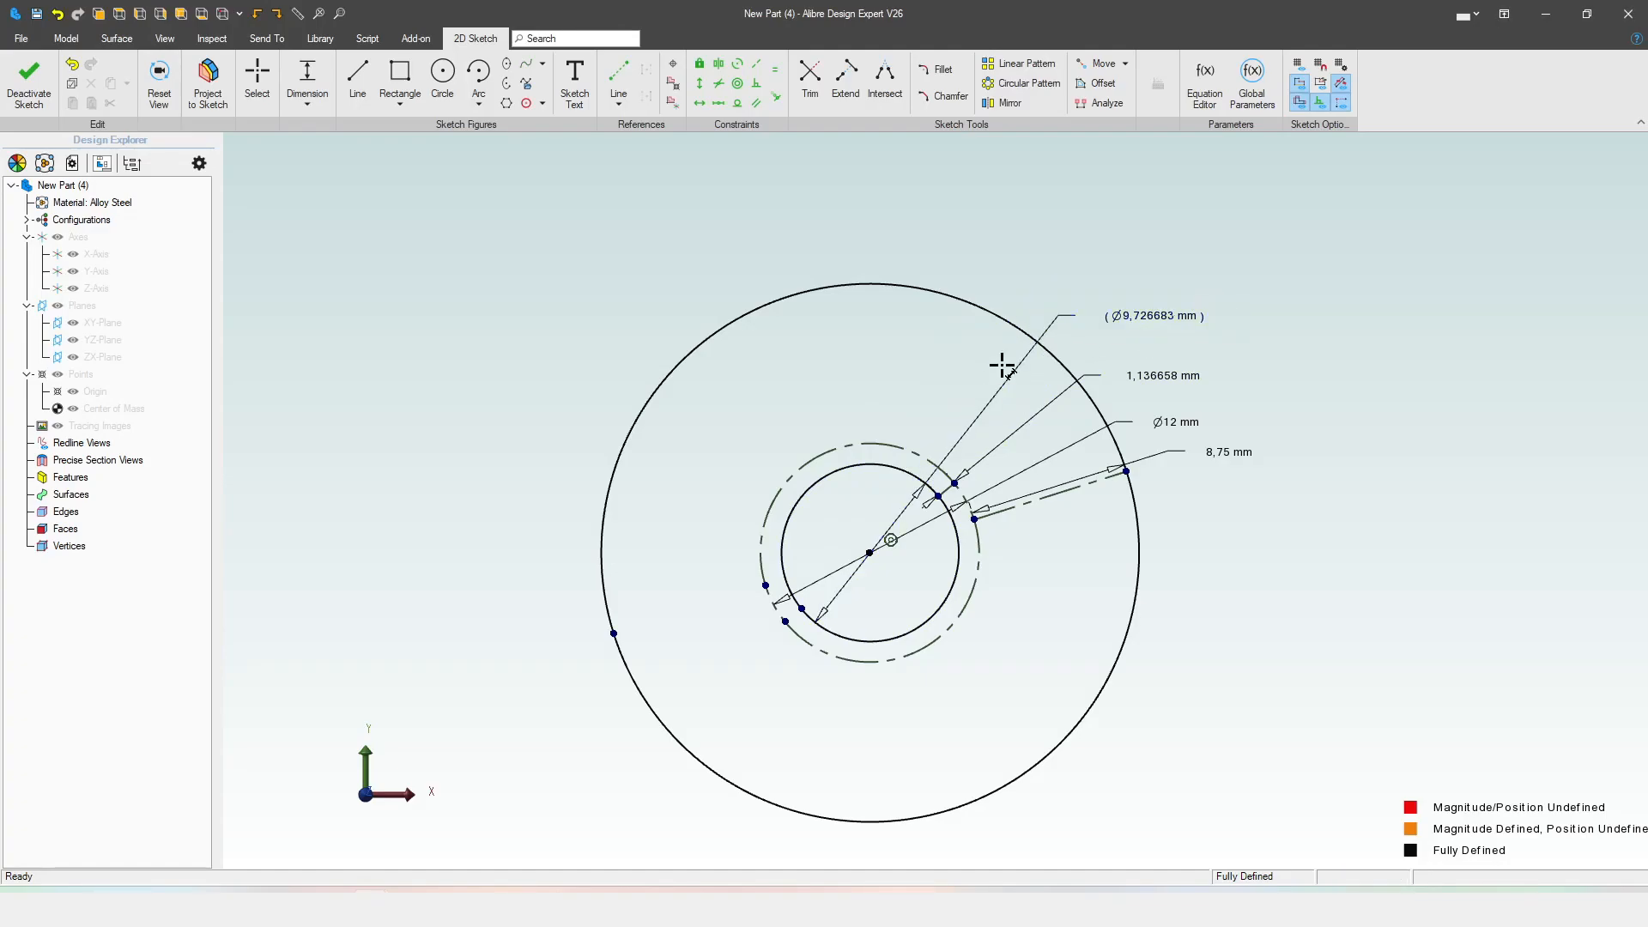
scroll(1276, 496, "up", 2)
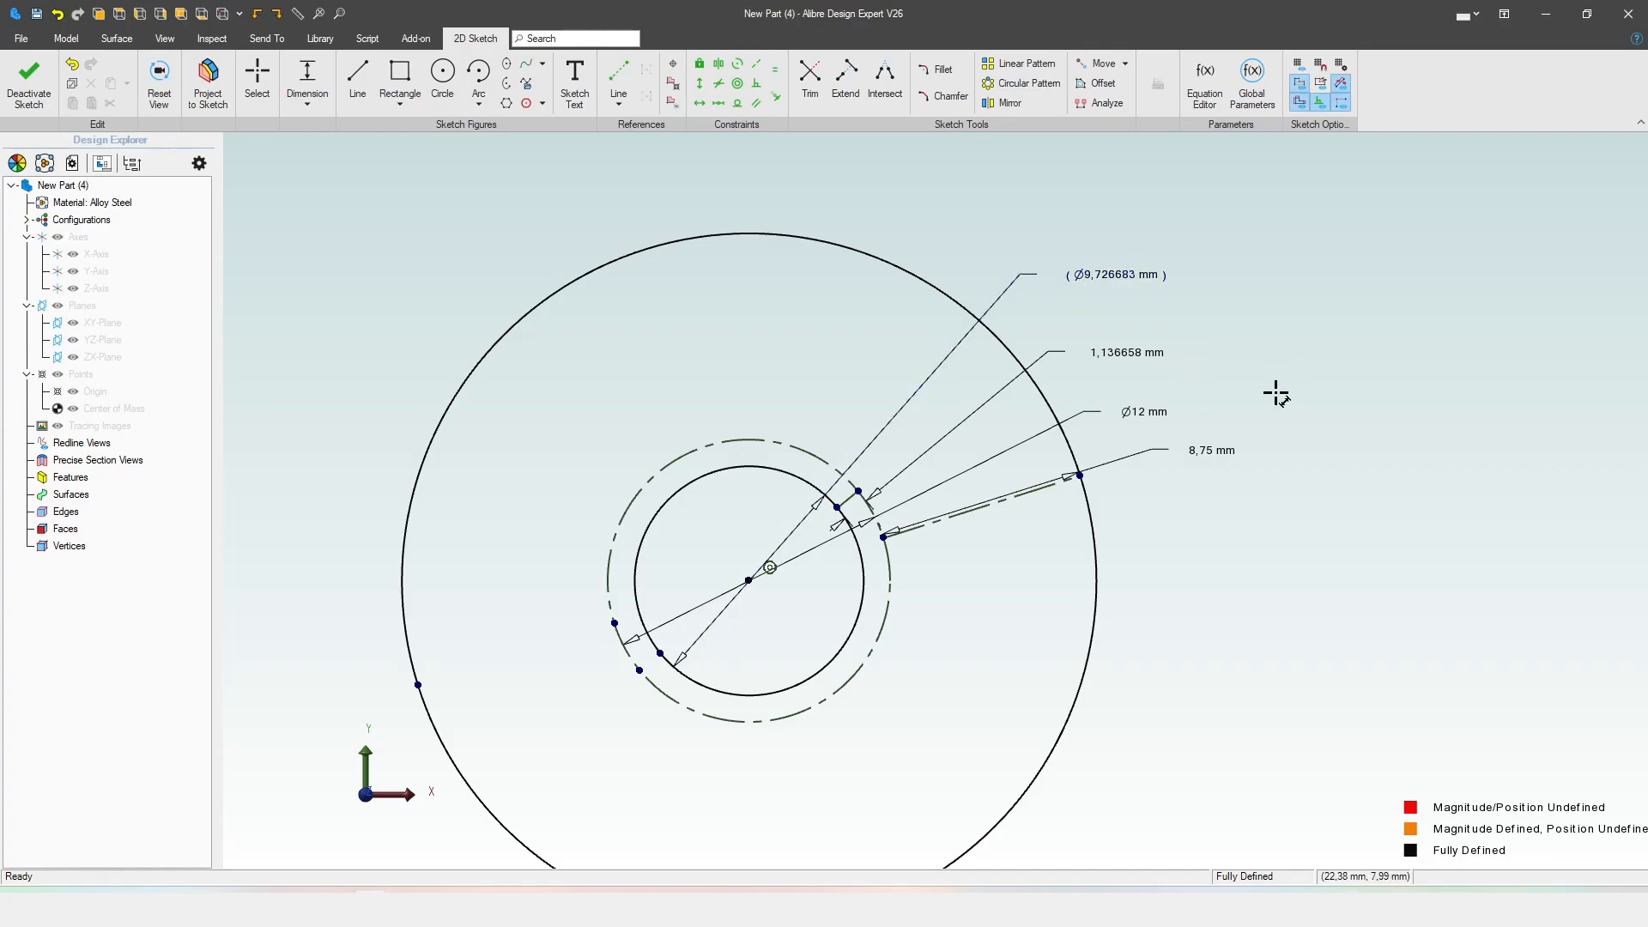
left_click_drag(1150, 355, 1131, 332)
- Try to add a distance parameter named tol with the value 0.01 while editing the inner gap dimension
double_click(1129, 333)
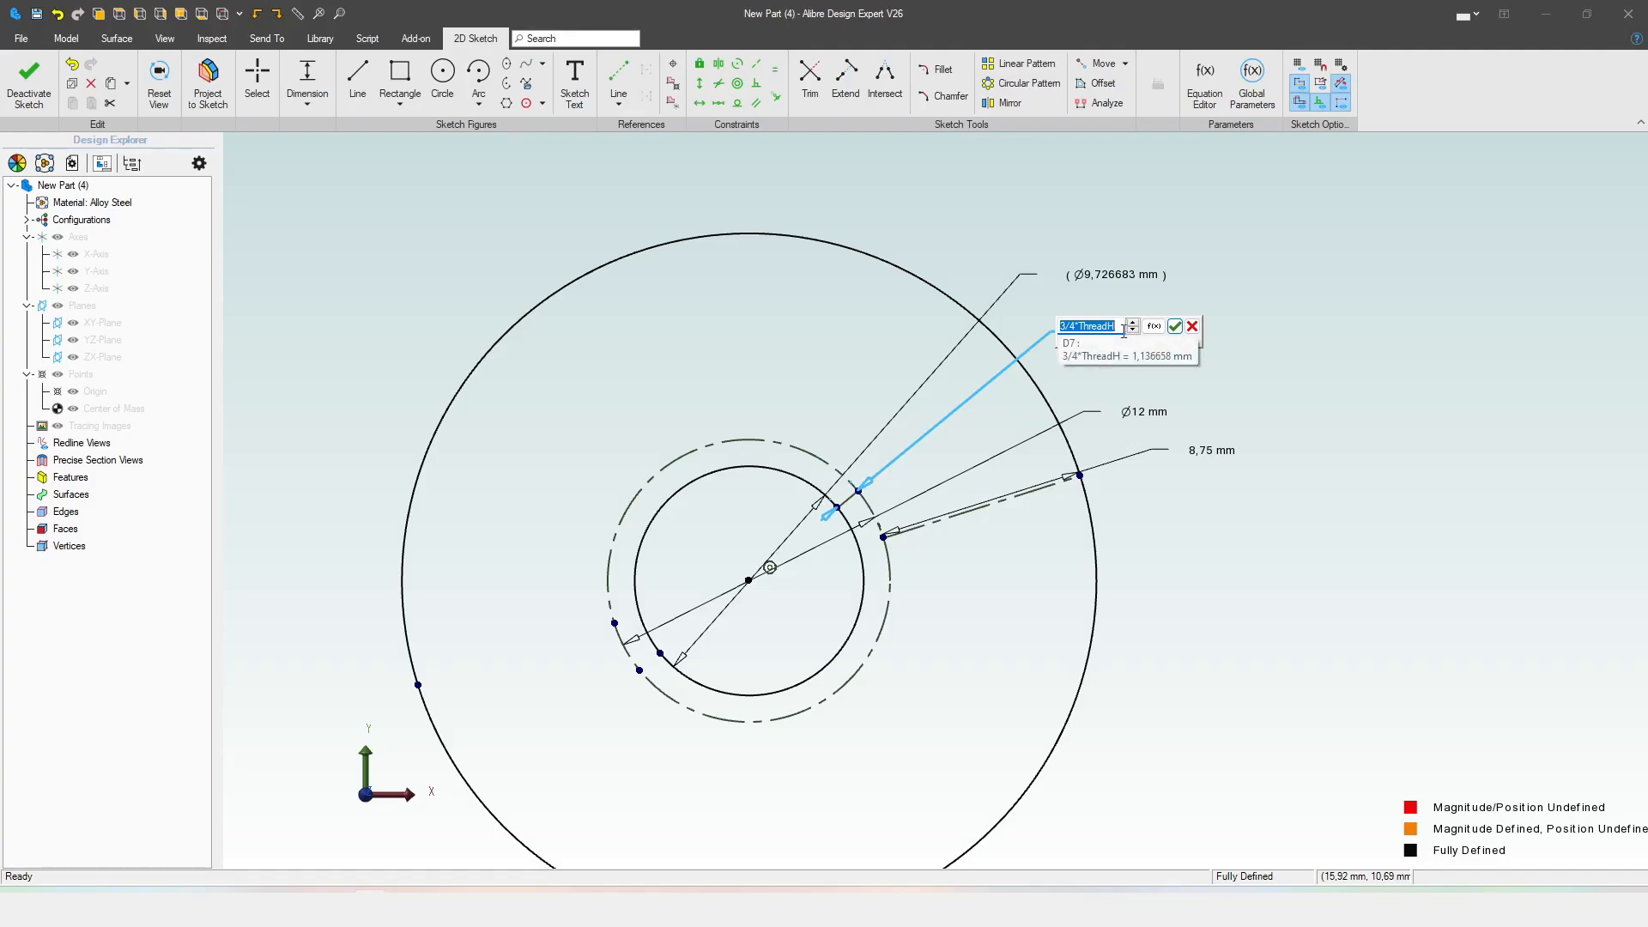
left_click(1155, 327)
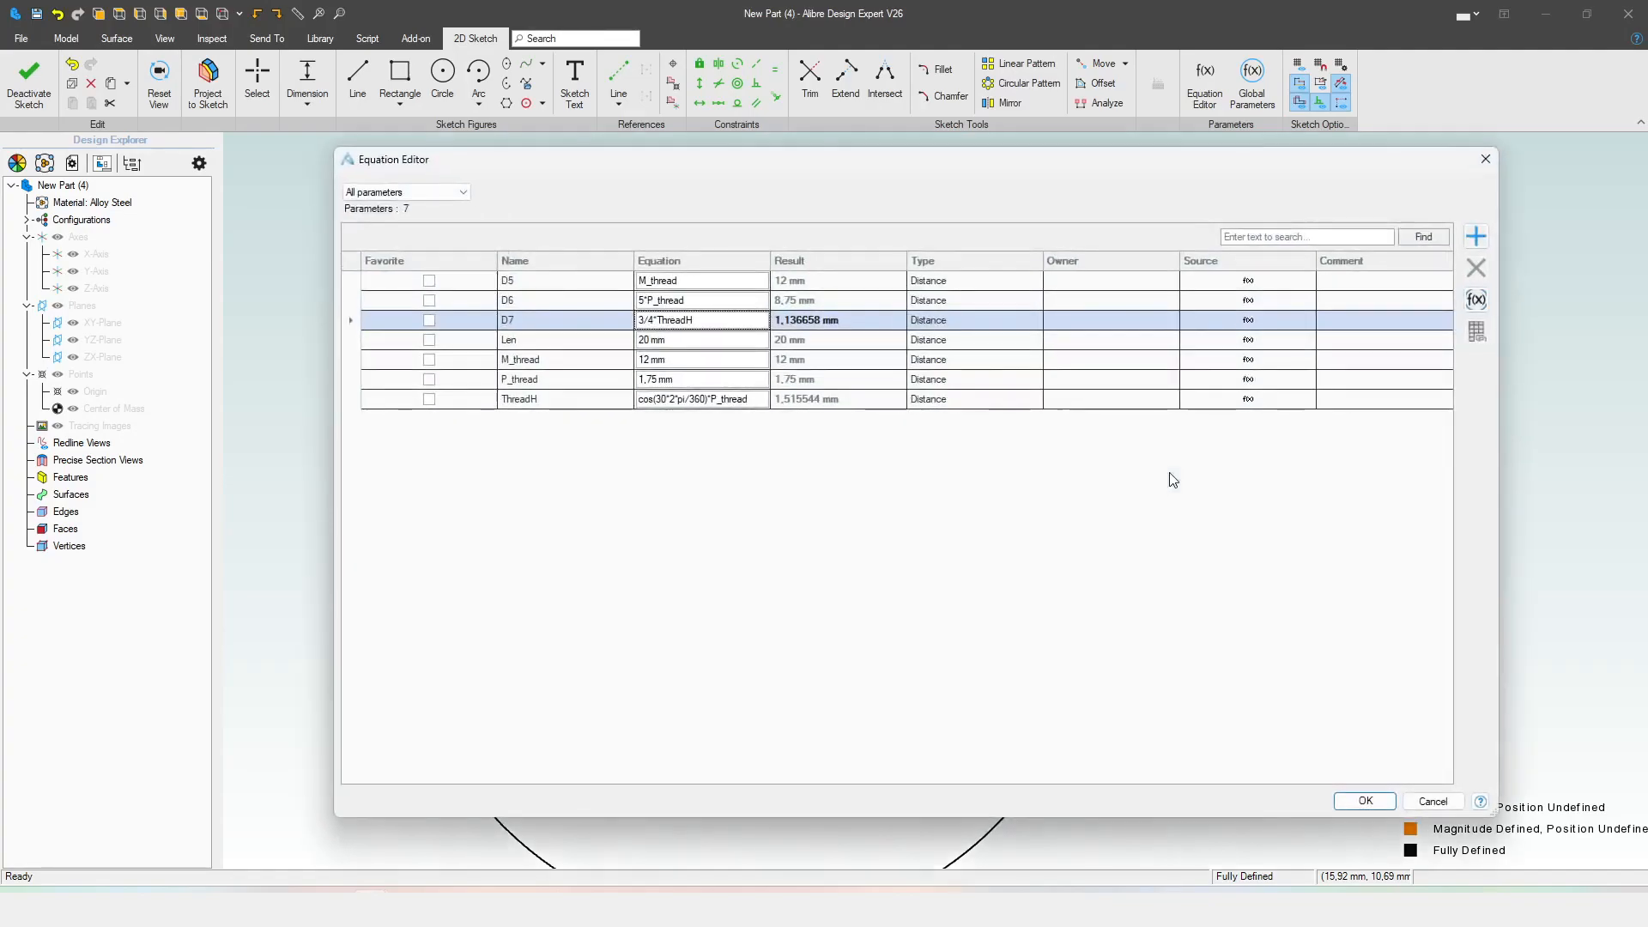
left_click(1474, 234)
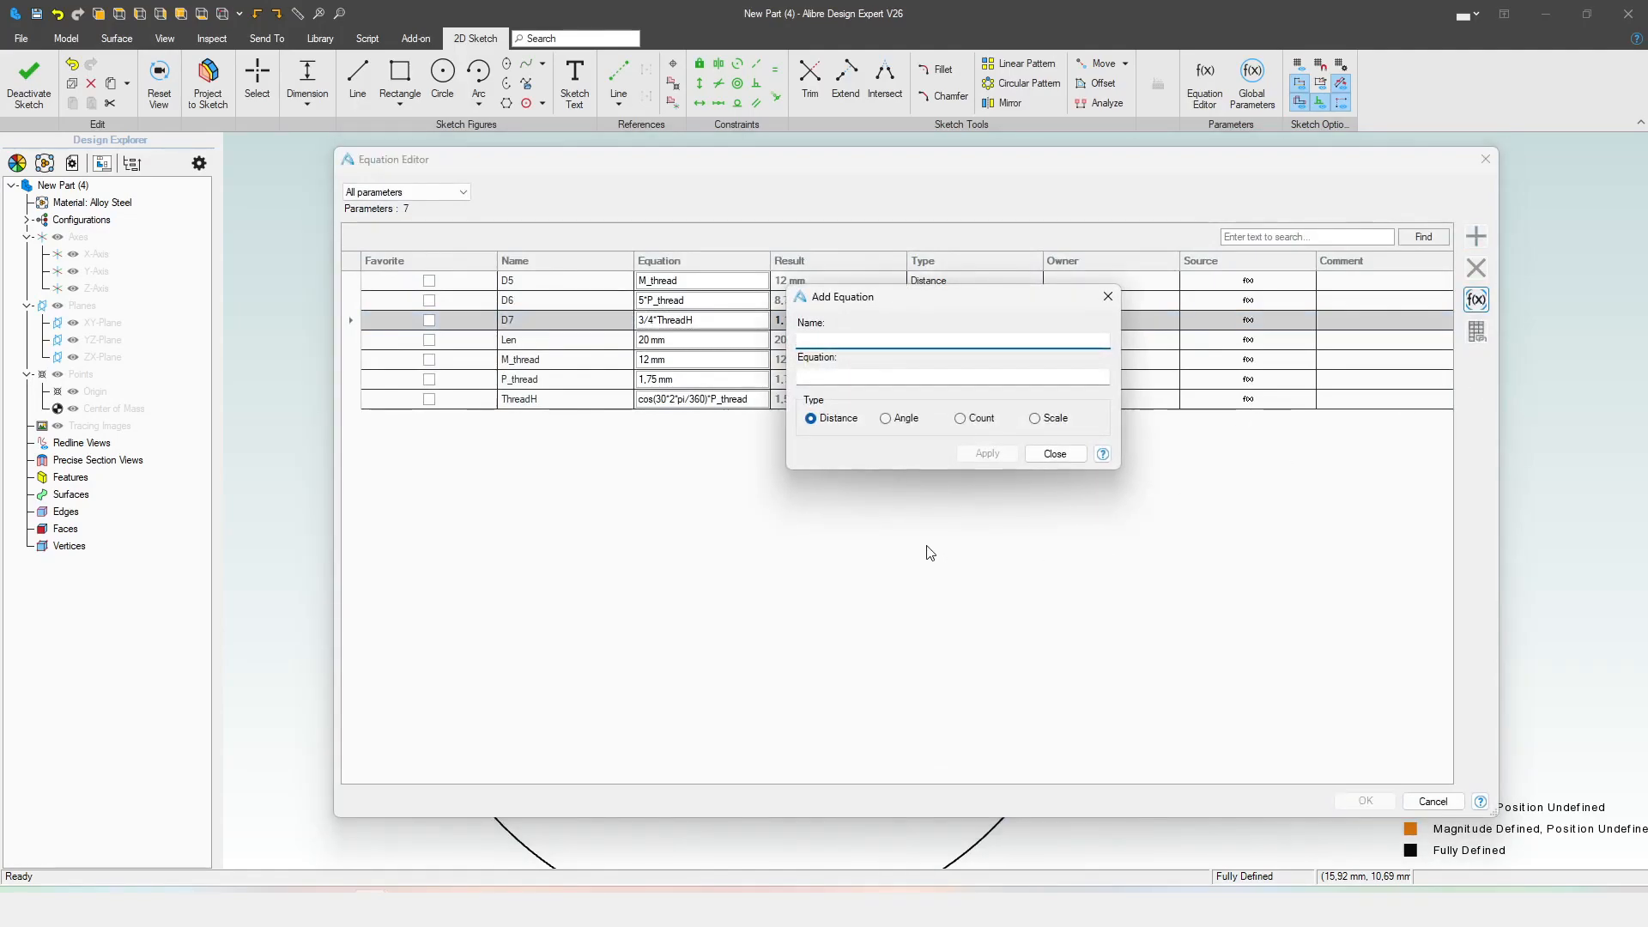
type("tol")
left_click(831, 383)
type("0.01")
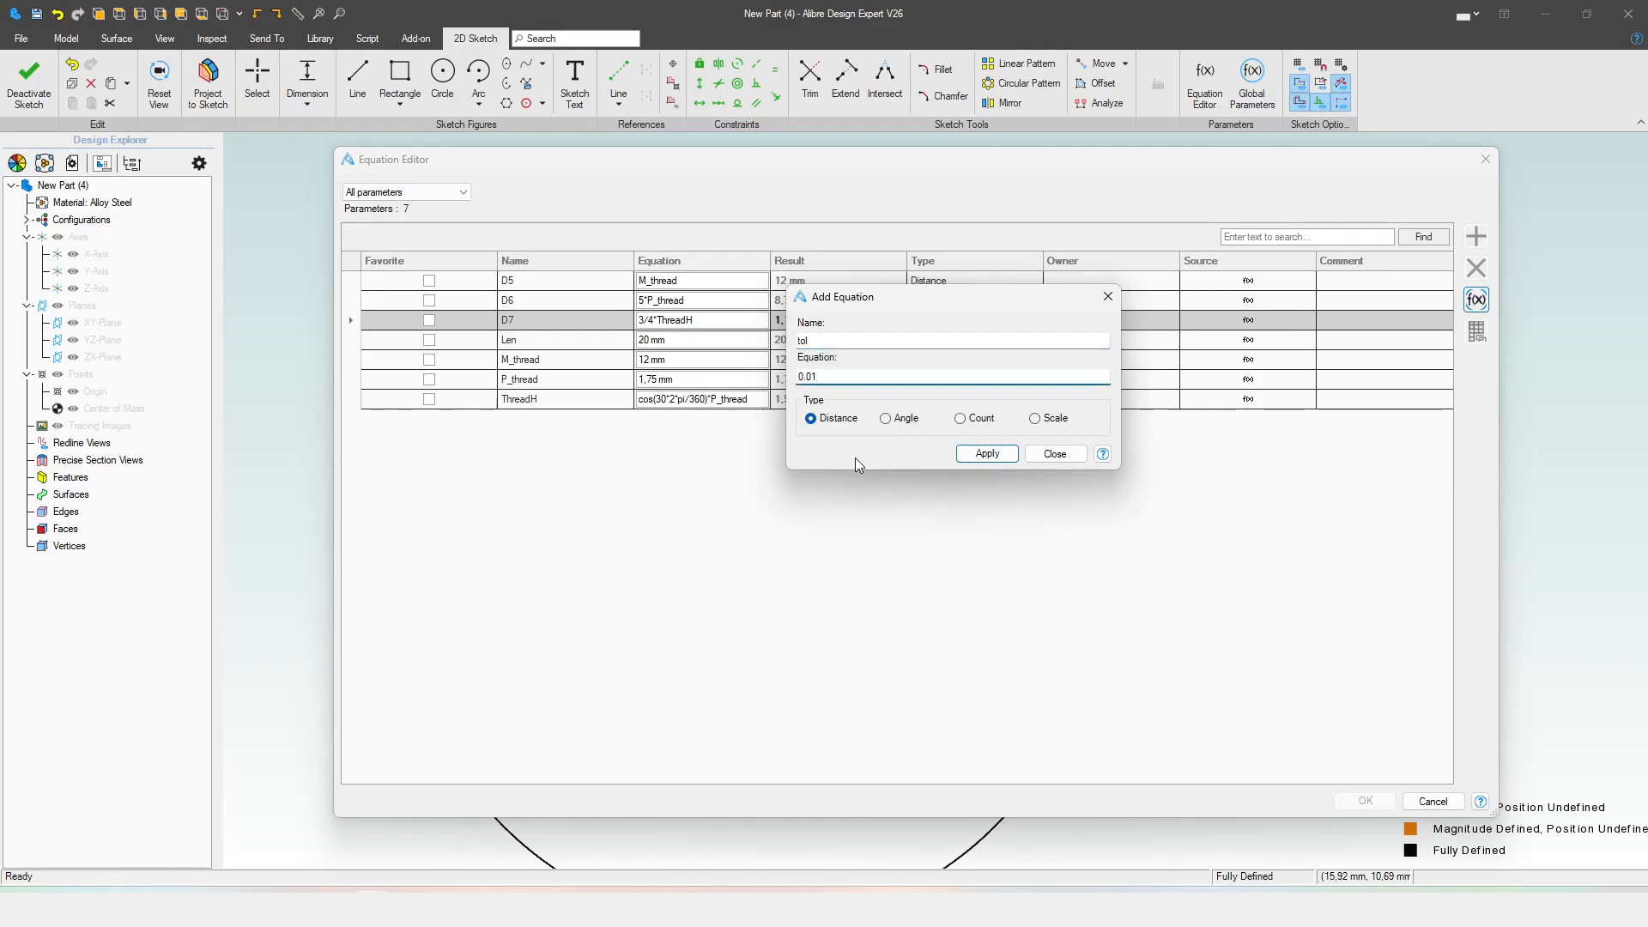
left_click(987, 453)
left_click(1052, 456)
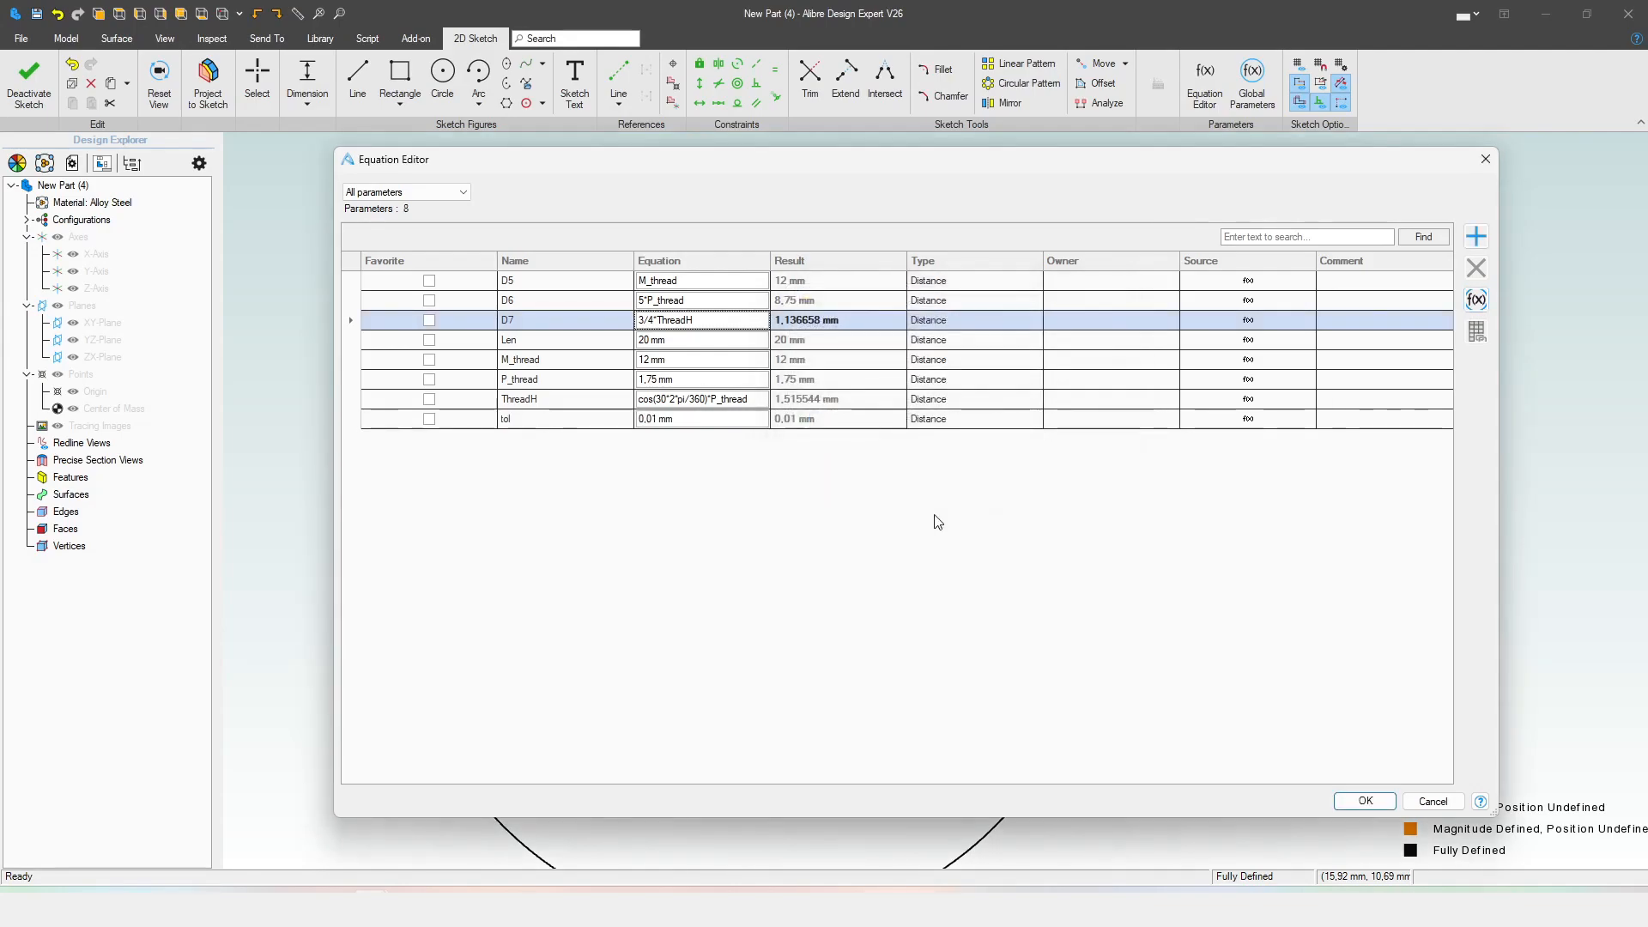
key("Return")
- Add a distance parameter named tol with the value 0.01 and save the equations
left_click(1154, 326)
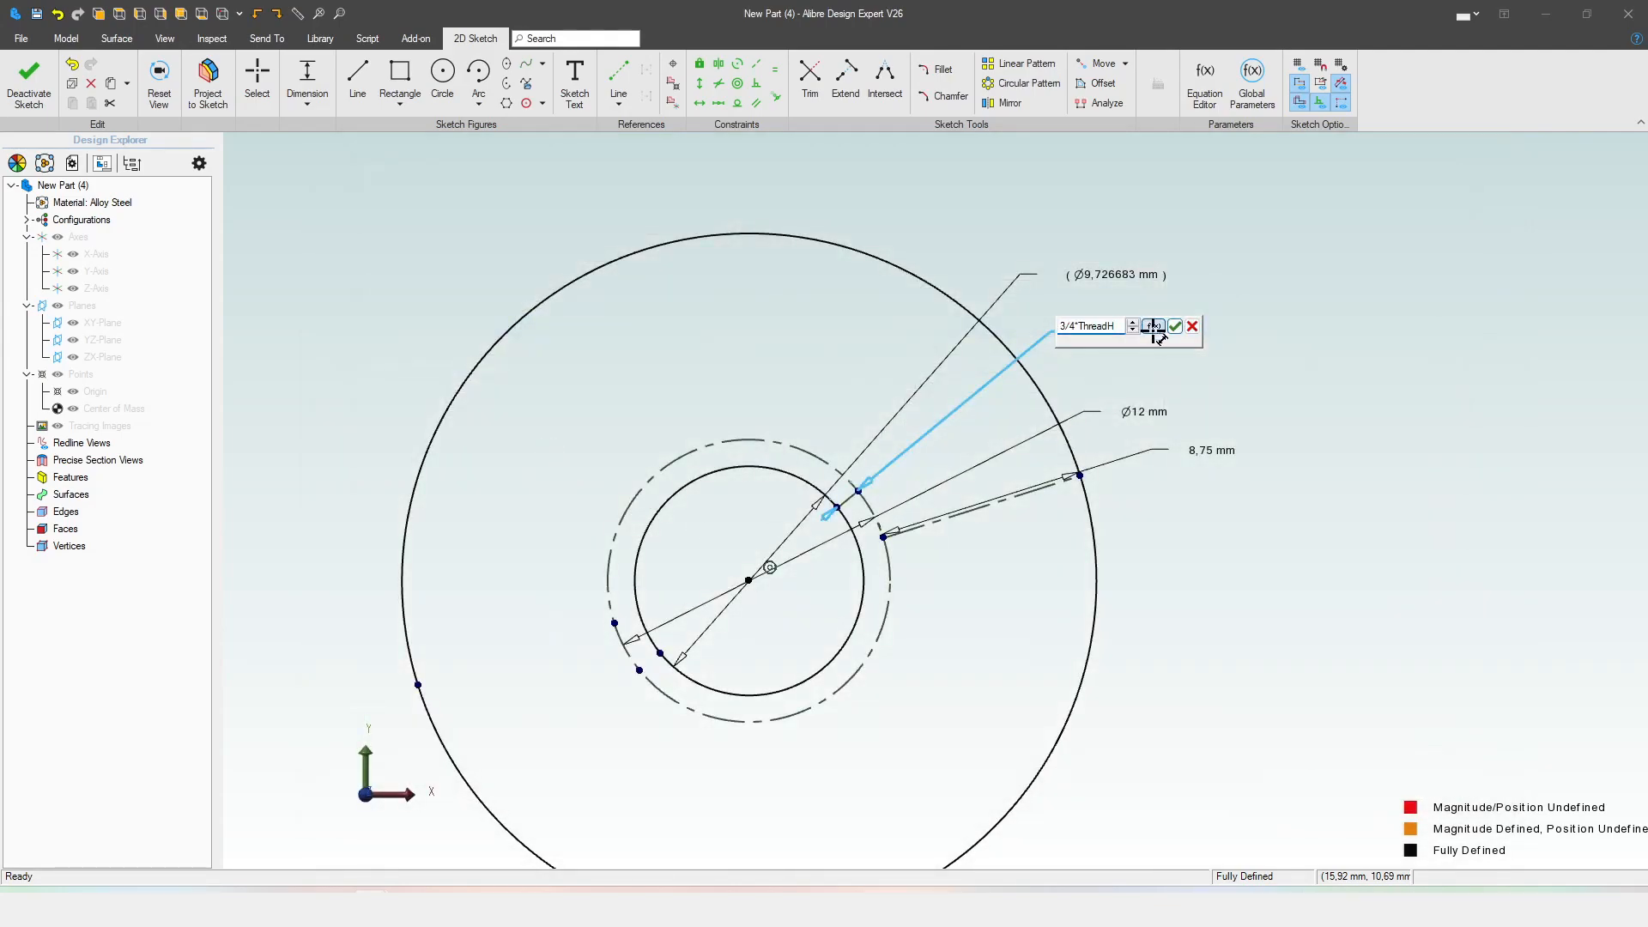
left_click(1476, 238)
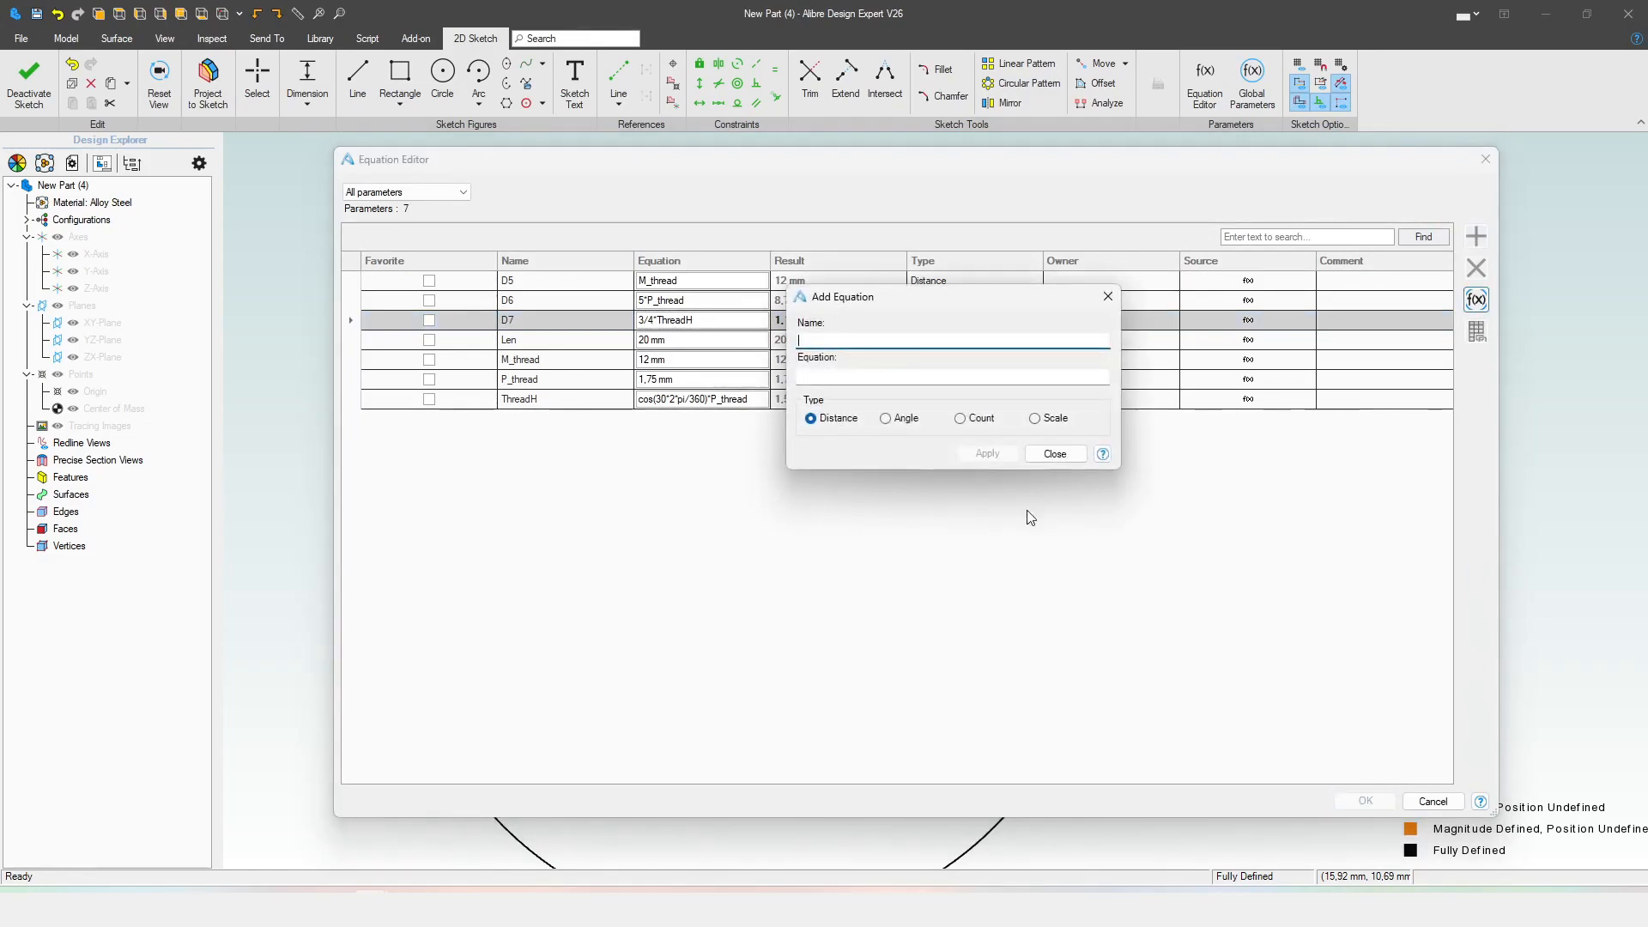
type("tol")
left_click(863, 376)
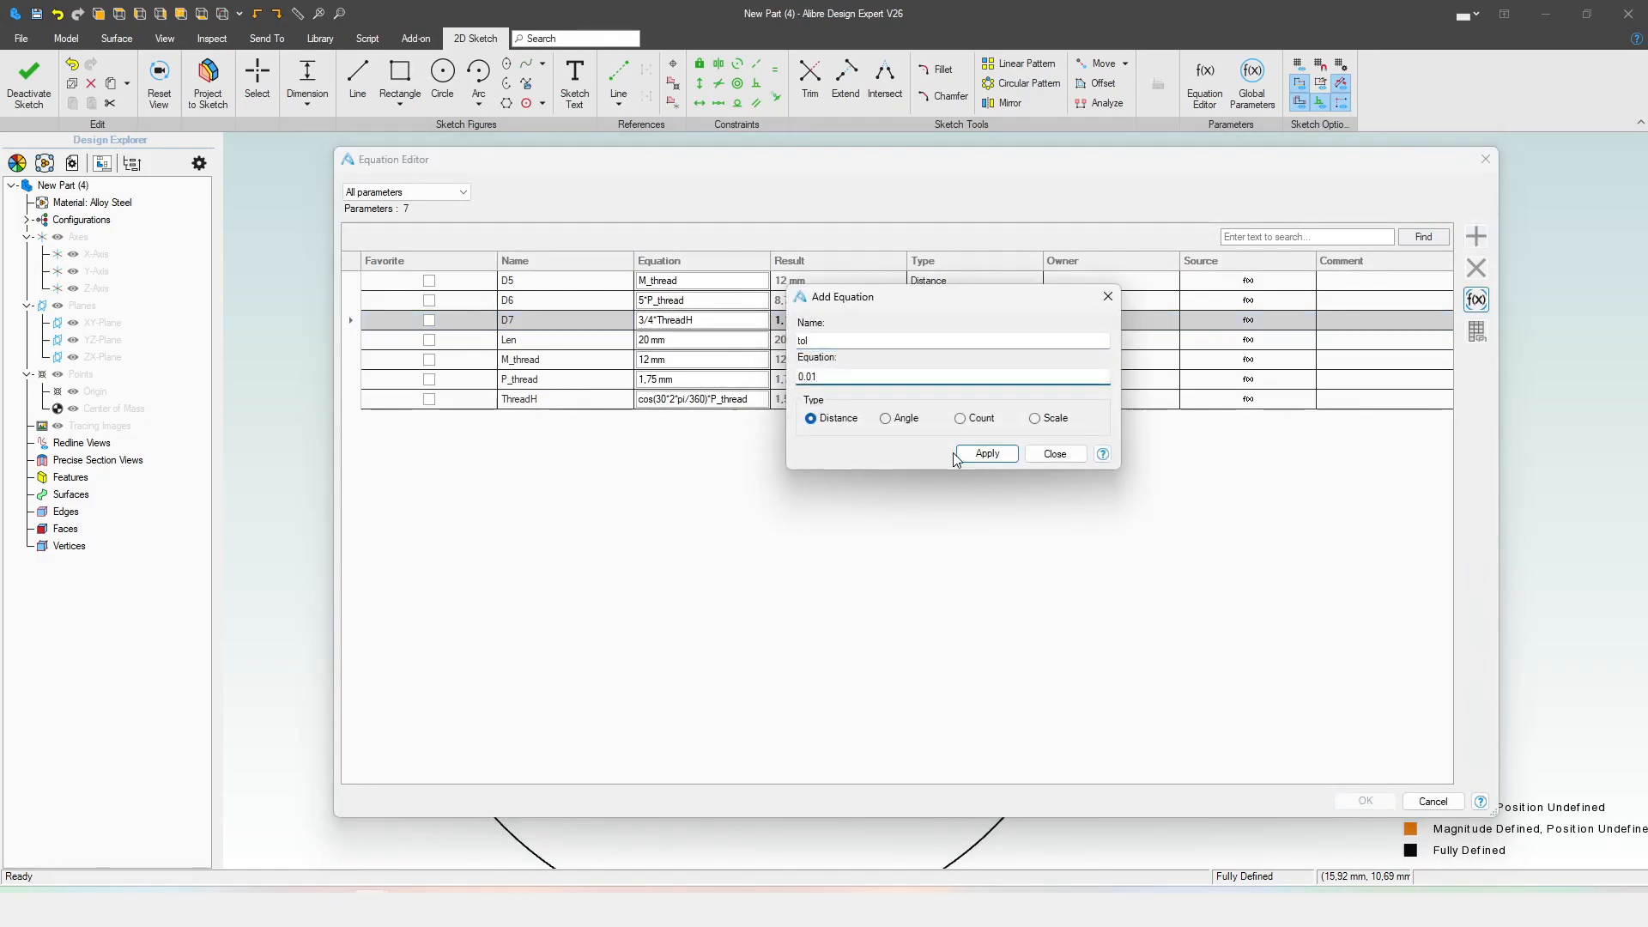
left_click(983, 453)
left_click(1049, 453)
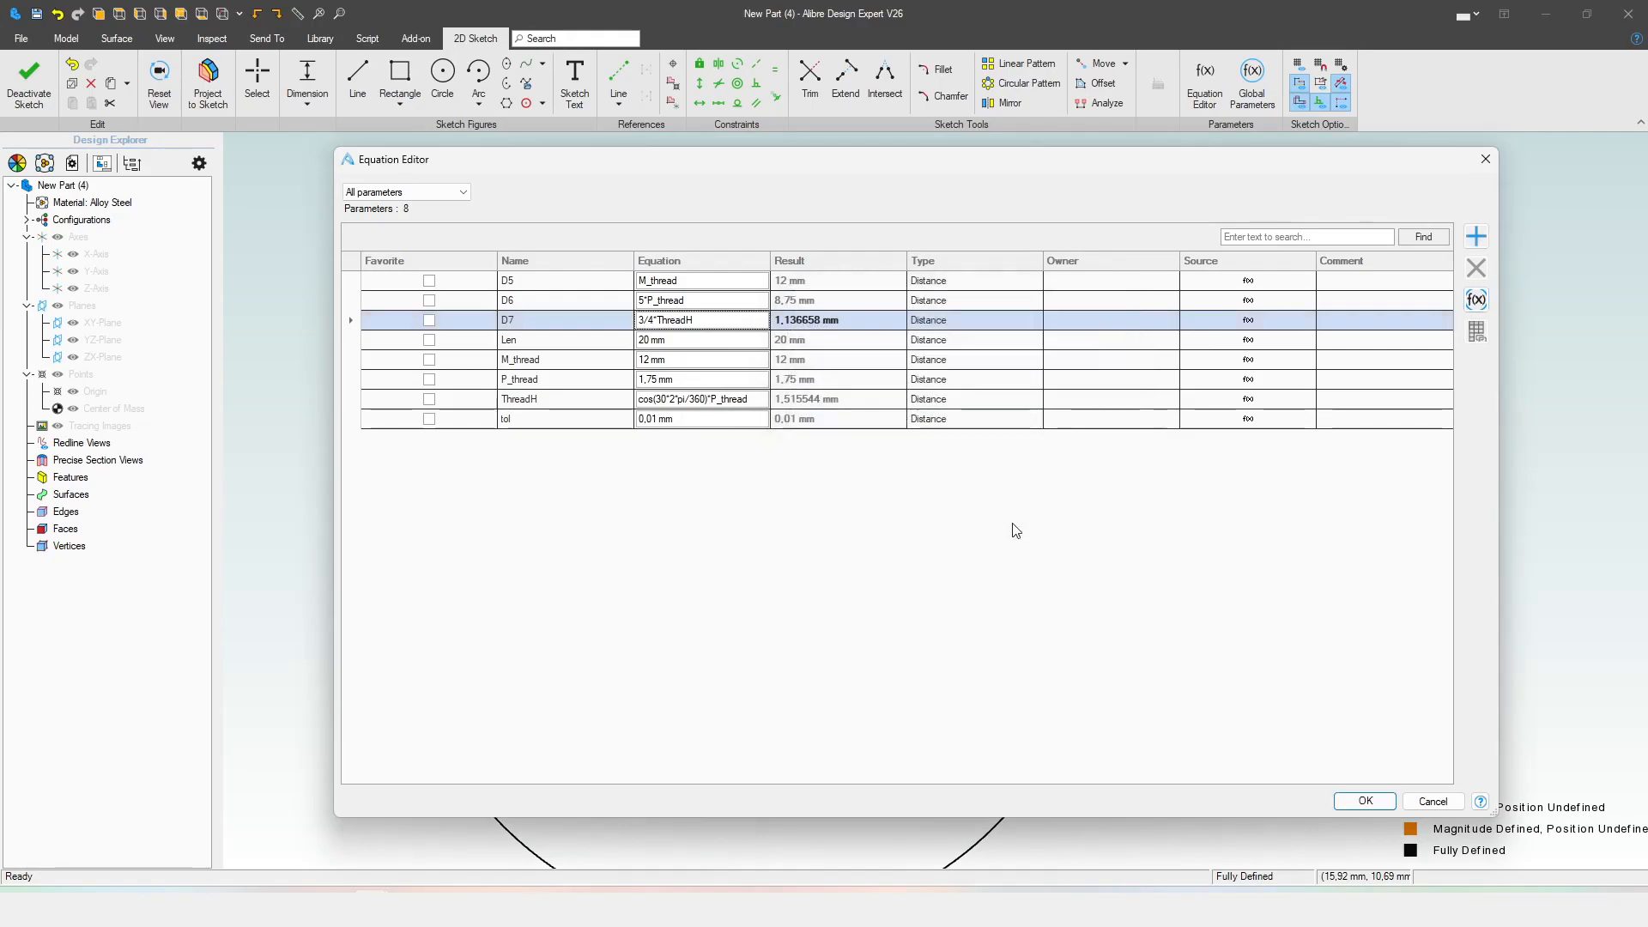
left_click(1368, 801)
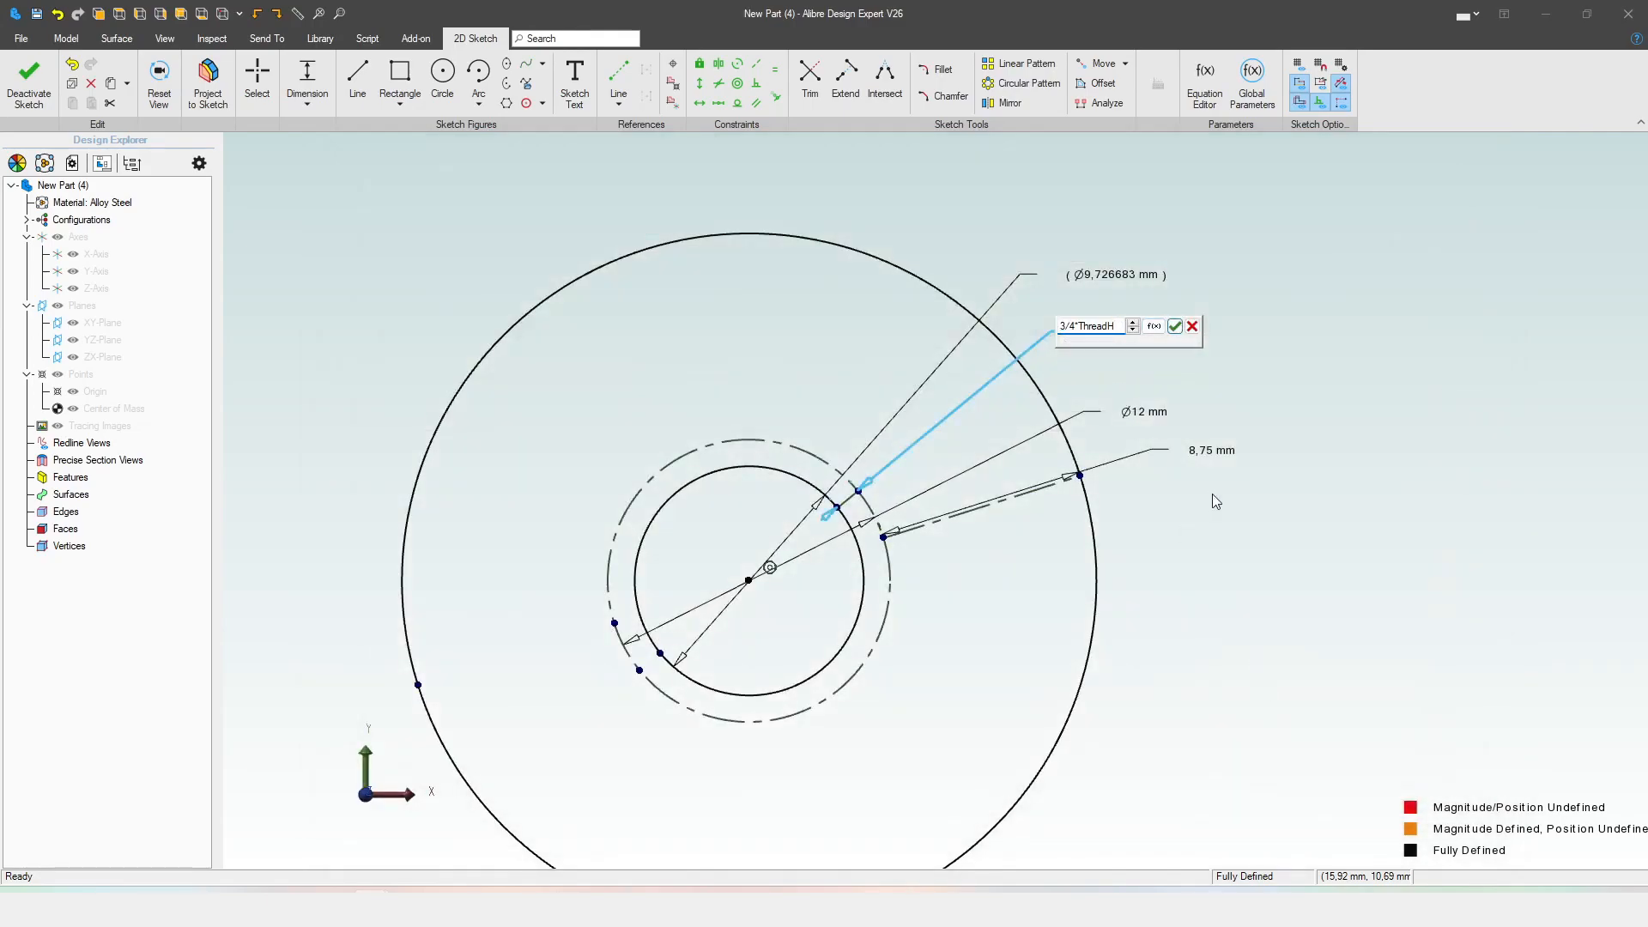
- Set the gap between the inner circle and the reference circle to 3/4*ThreadH+tol and check the stored expression
type("+tol")
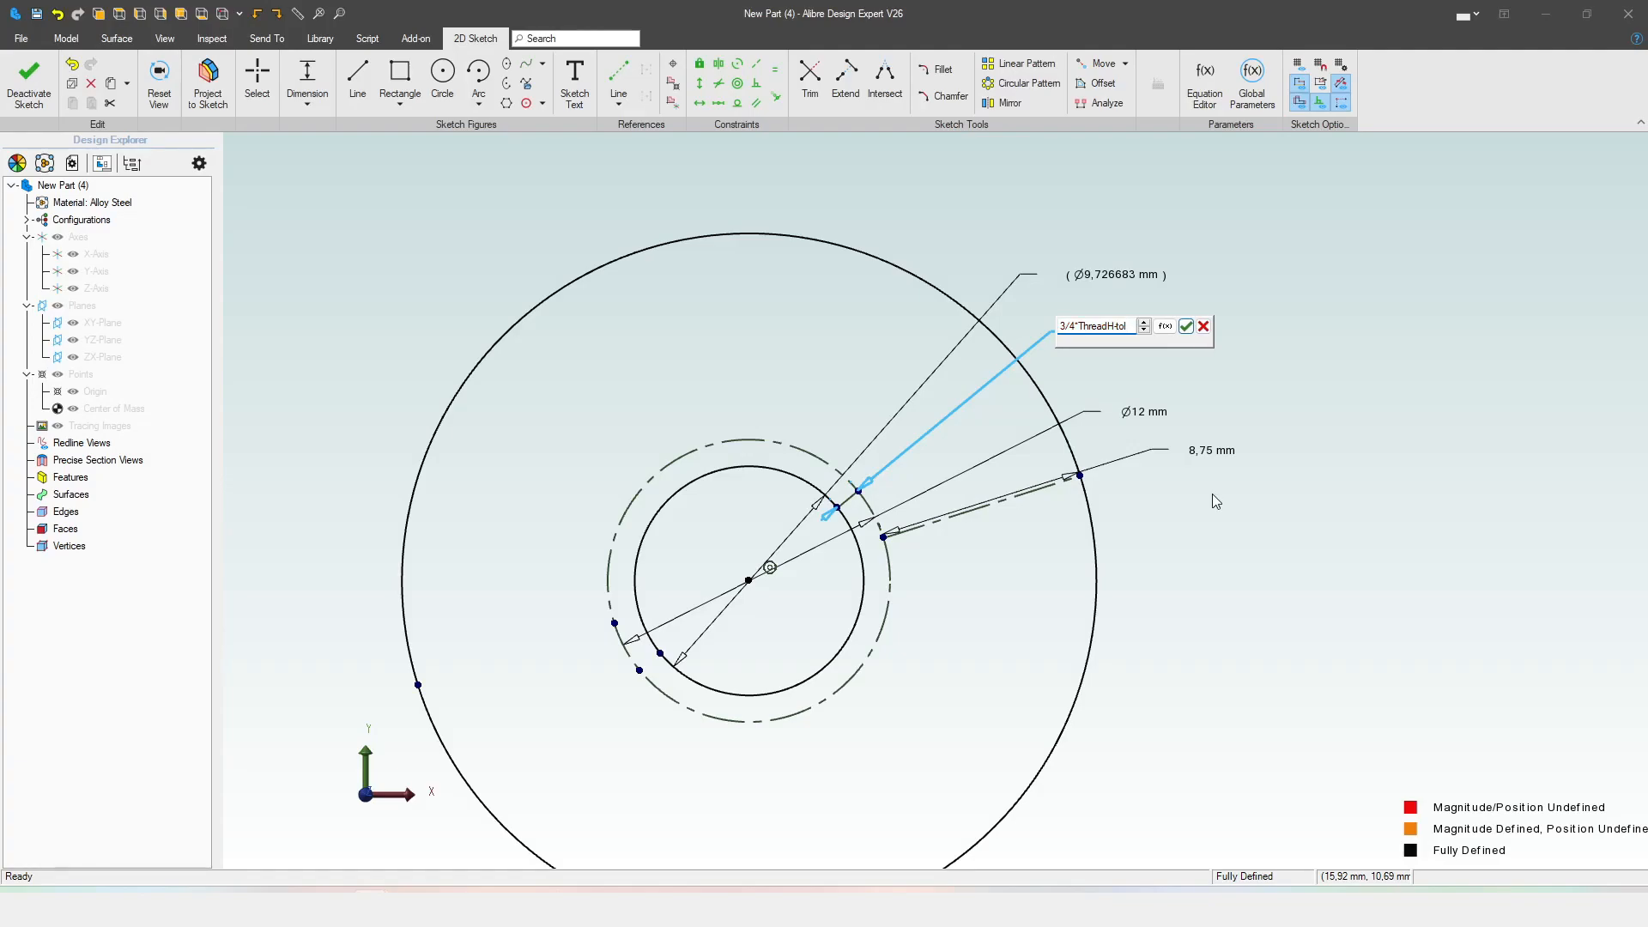
key("BackSpace")
type("t")
left_click(1184, 326)
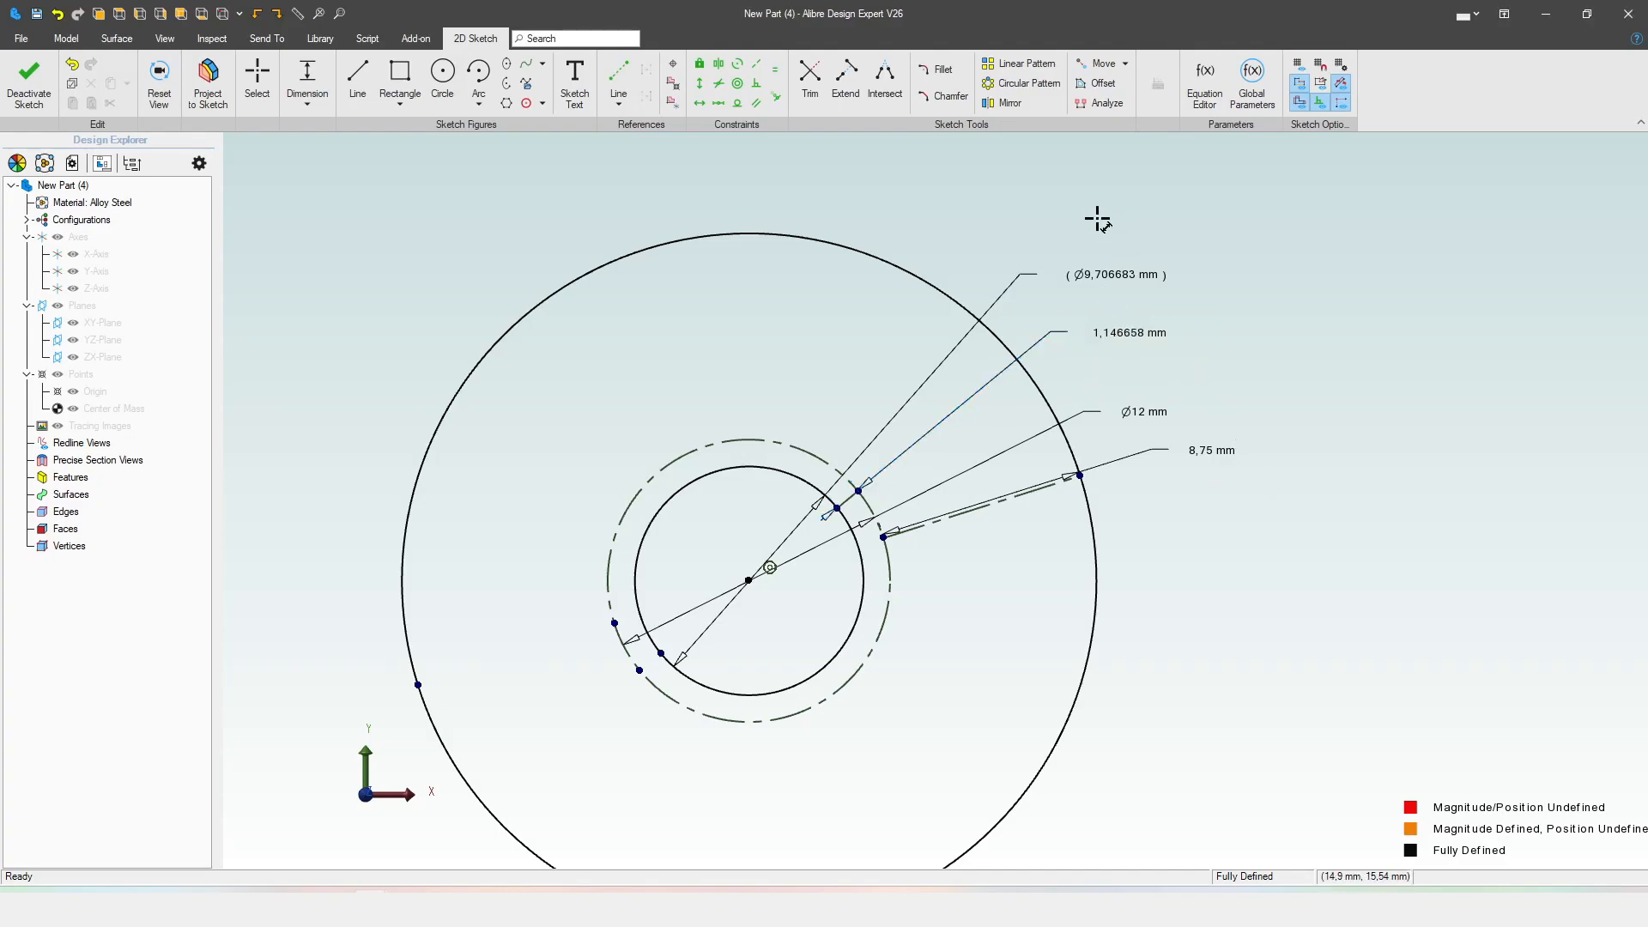
double_click(1112, 333)
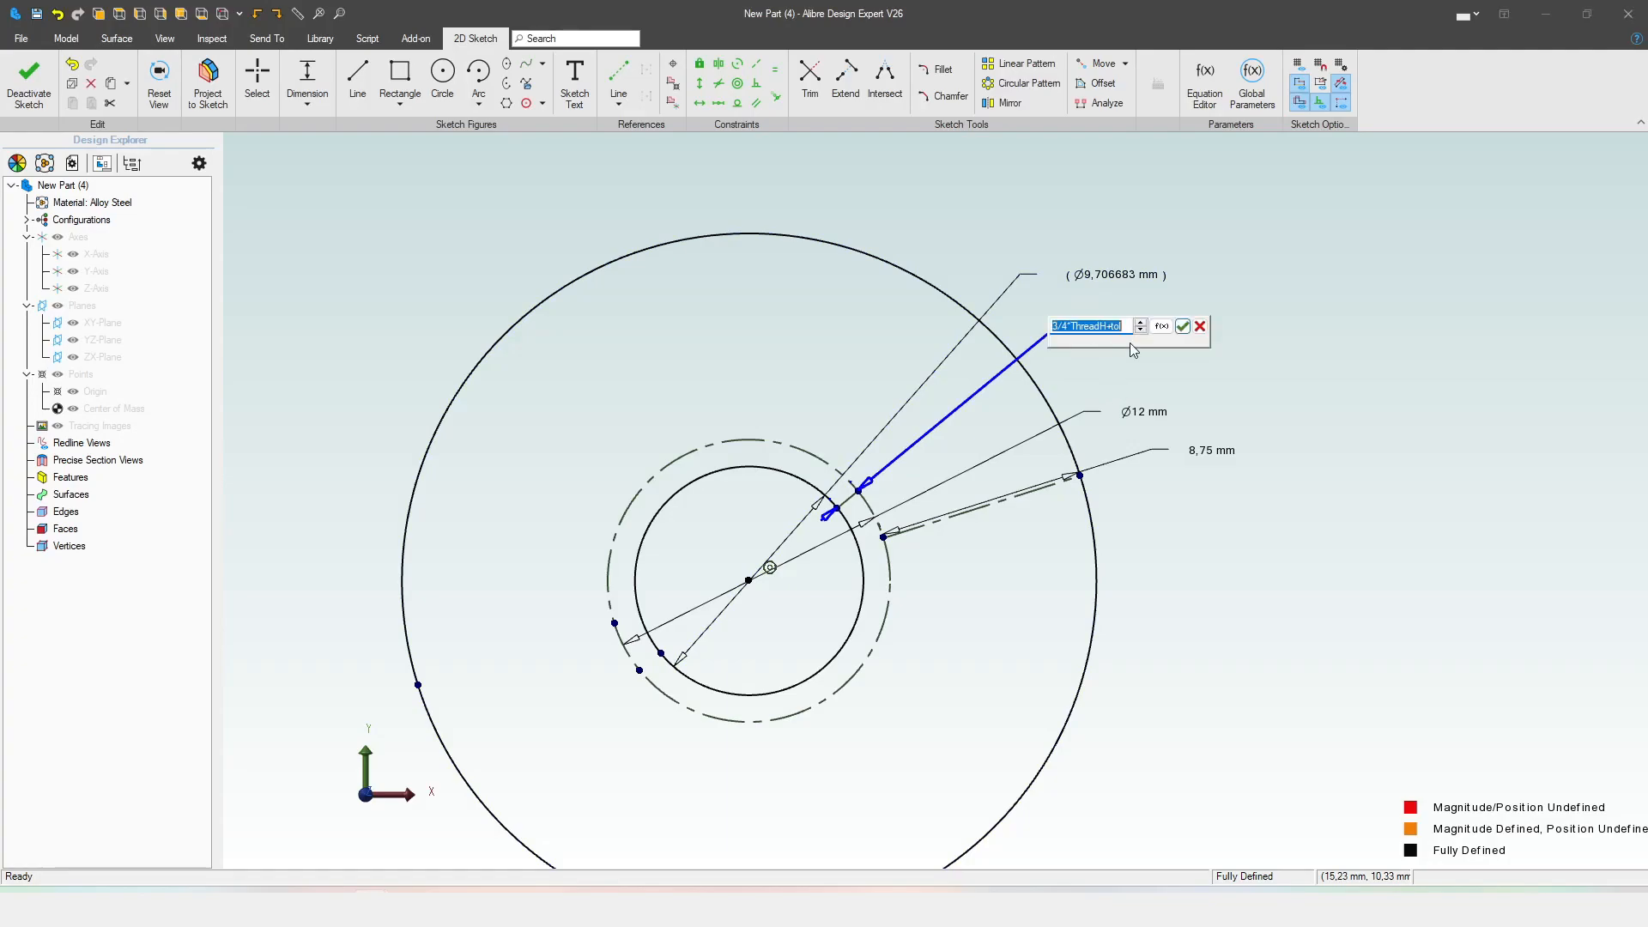
left_click(1182, 326)
- Set the tol parameter to 0 in the part's equations
left_click(1210, 95)
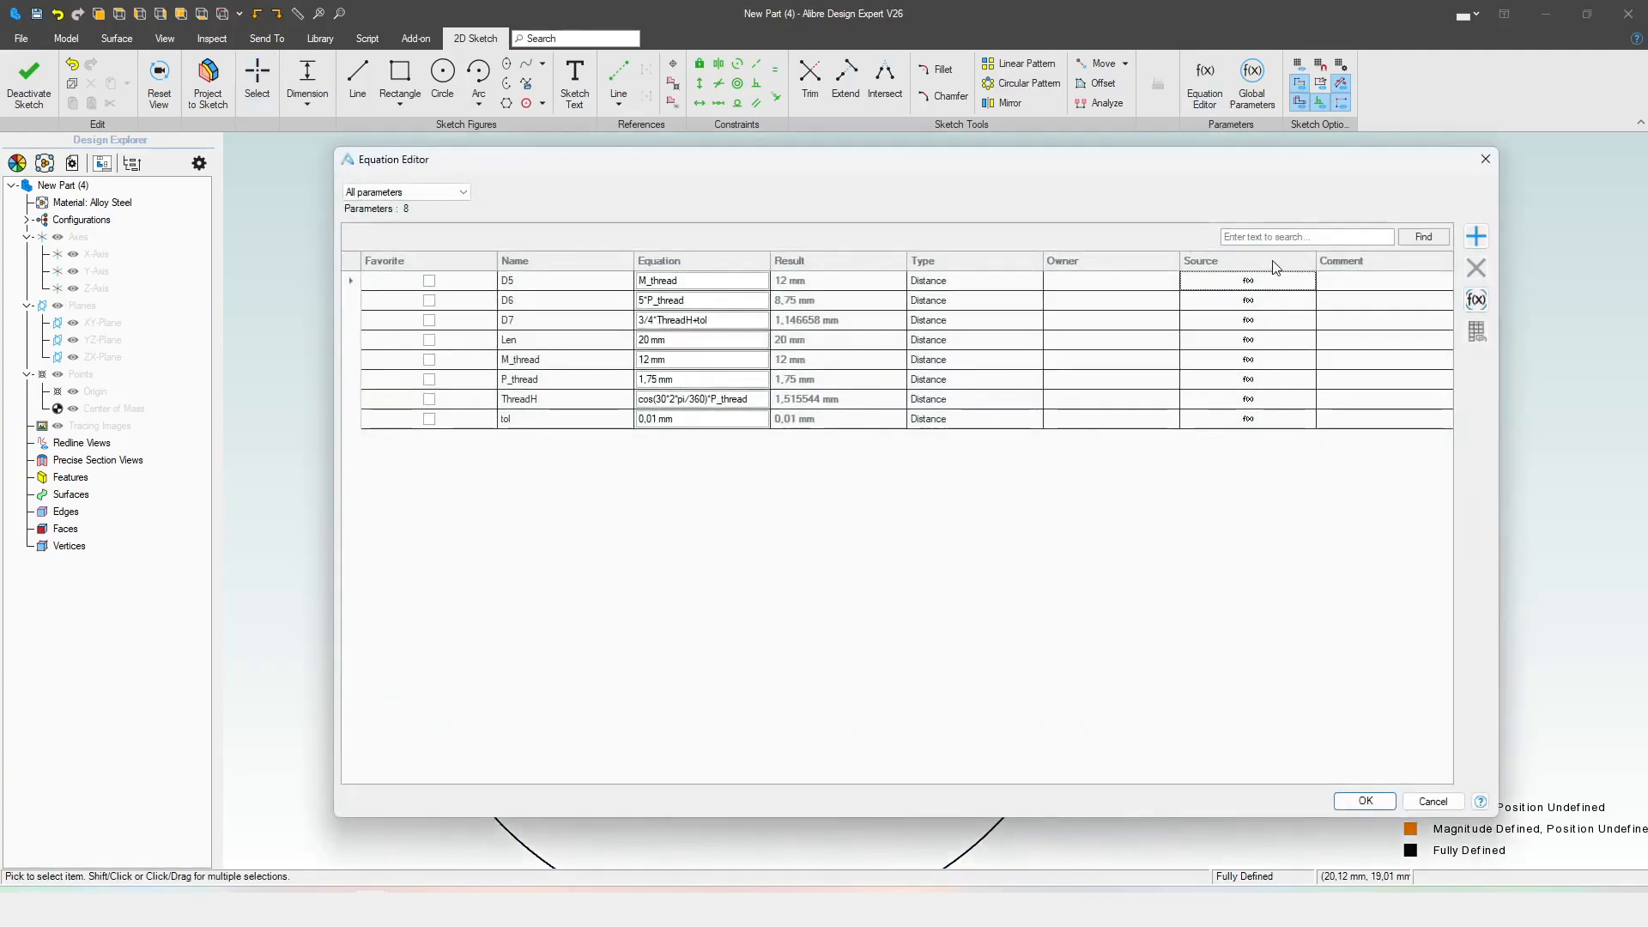
left_click(729, 420)
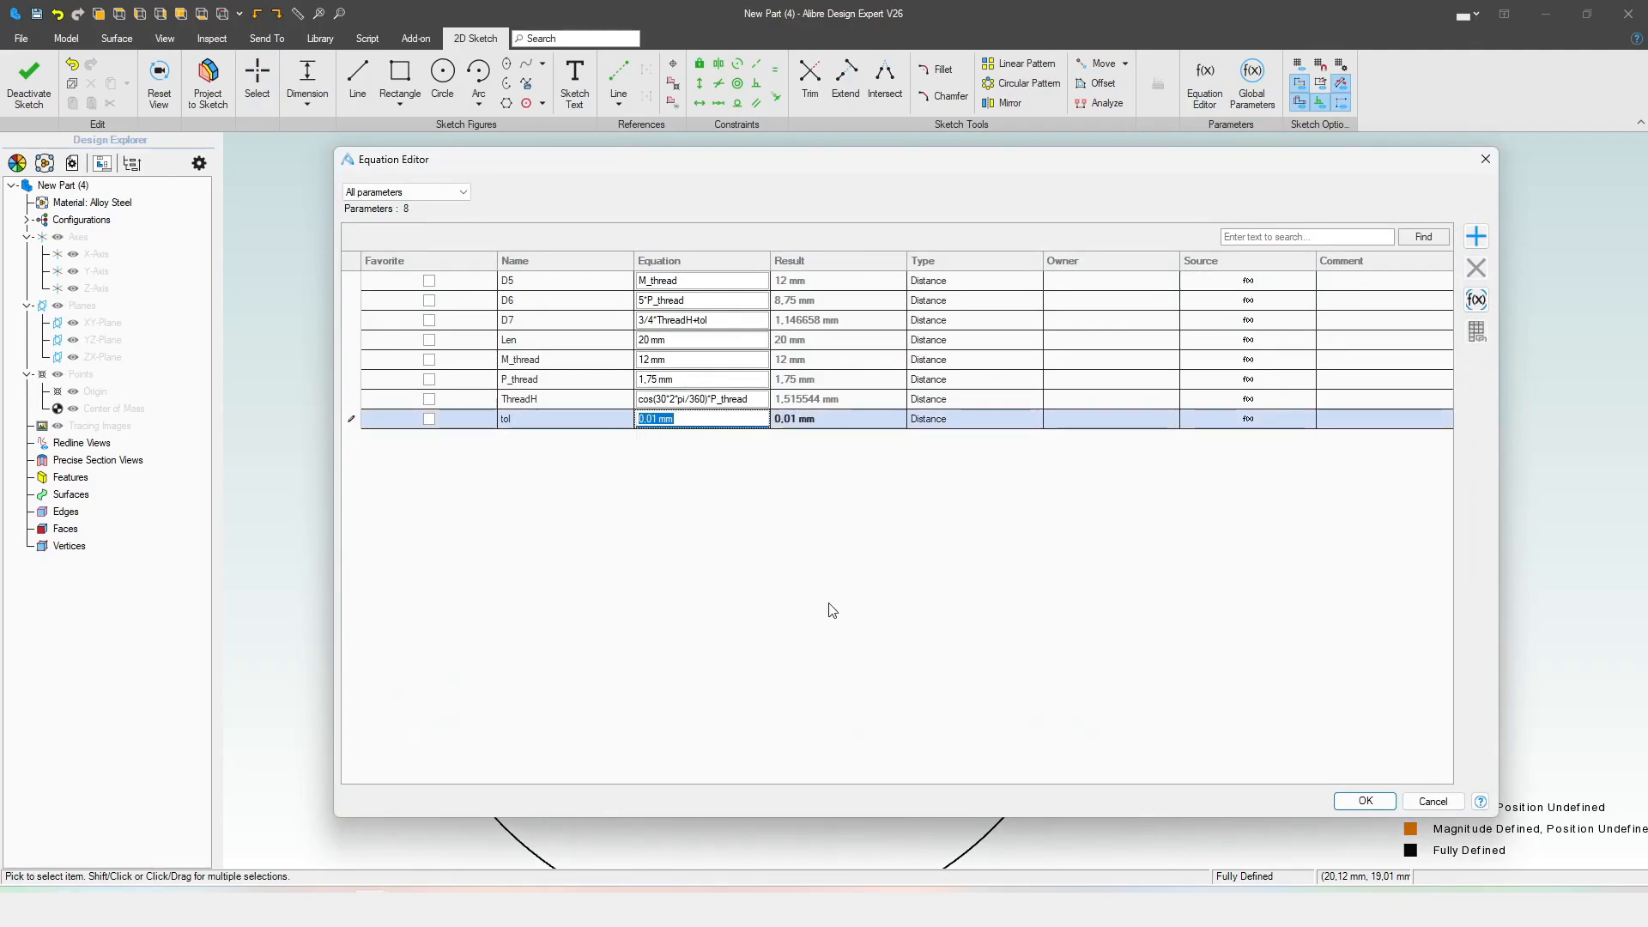
type("0")
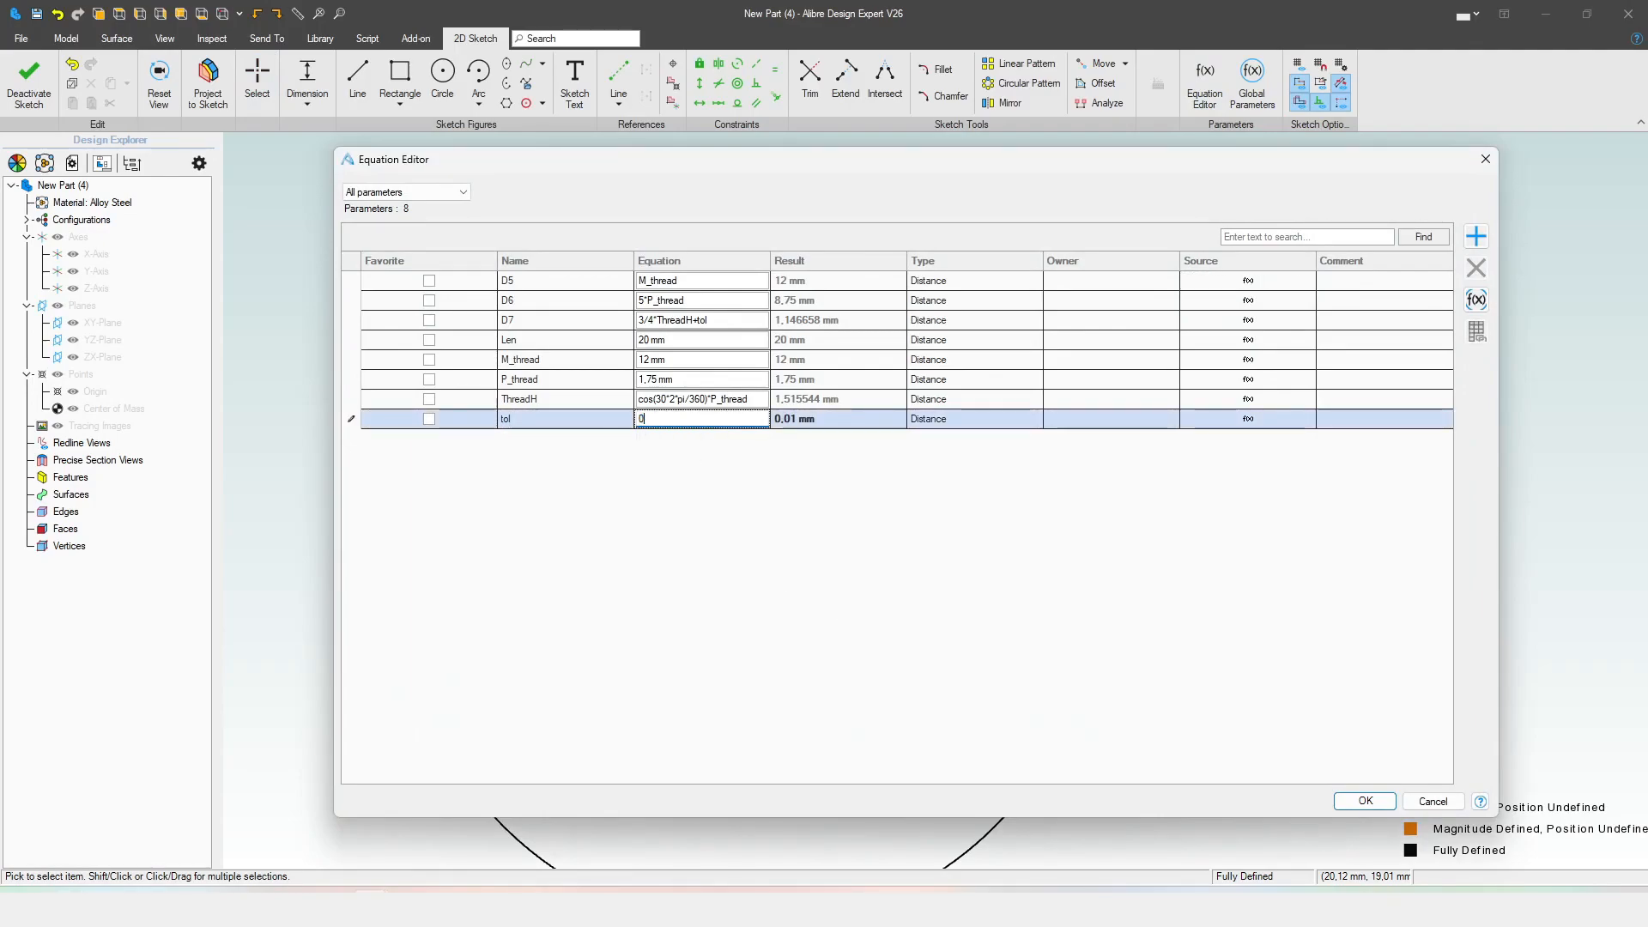
left_click(1364, 800)
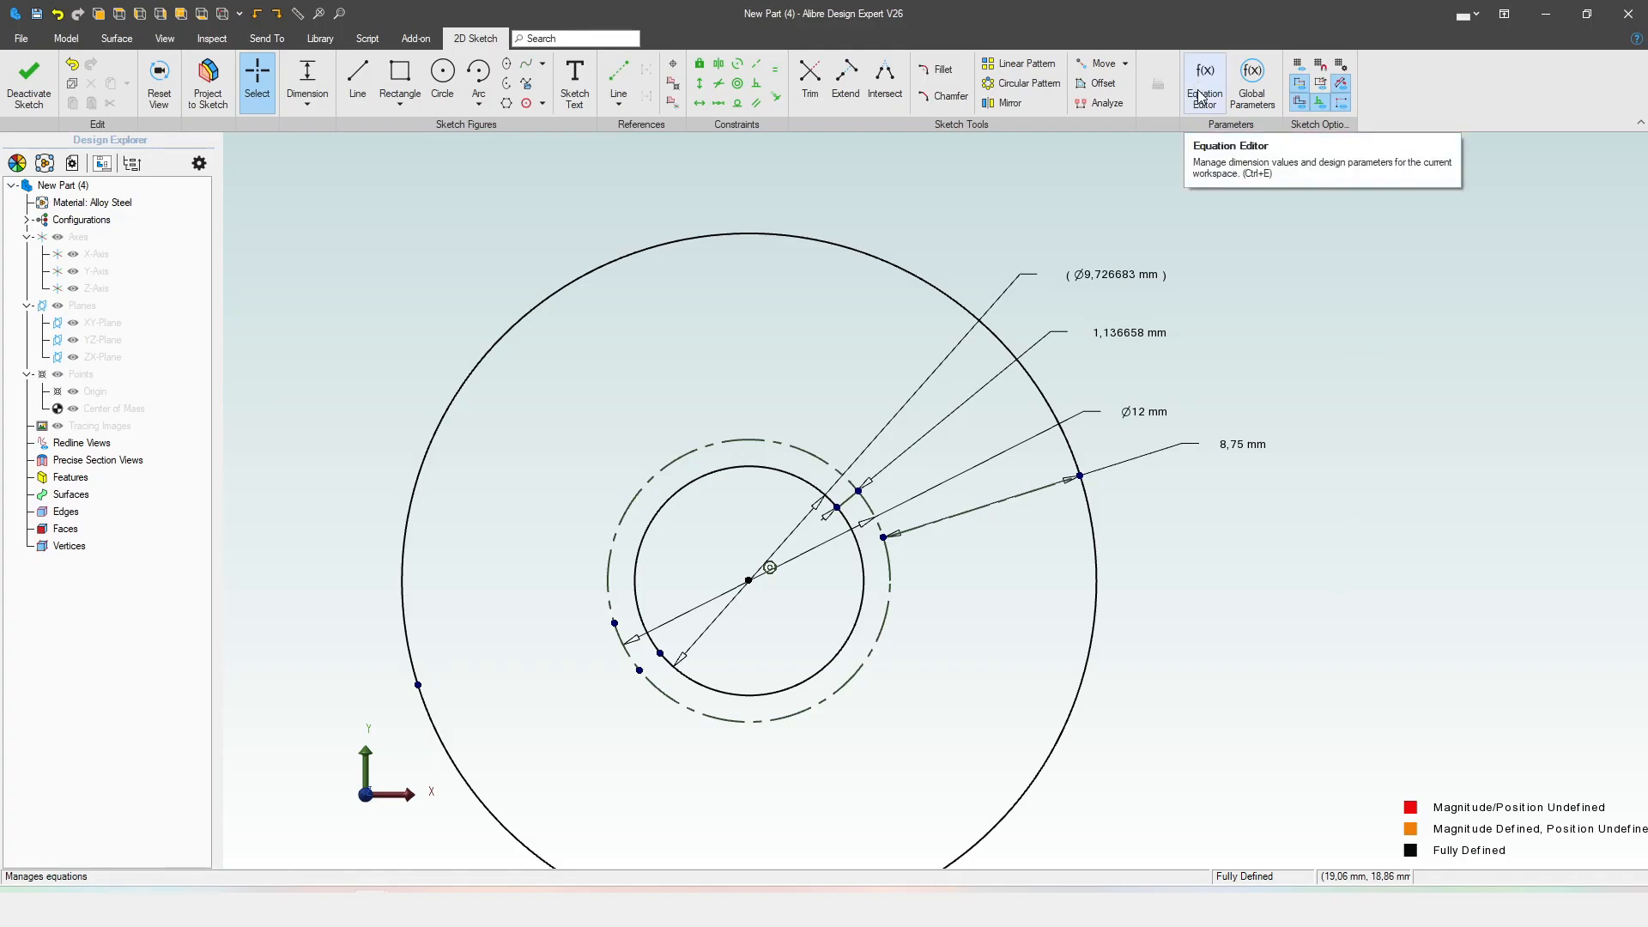
- Review the expressions driving the outer and inner gap dimensions of the sketch
scroll(1092, 177, "down", 3)
scroll(1021, 475, "up", 2)
middle_click_drag(1257, 509, 1211, 537)
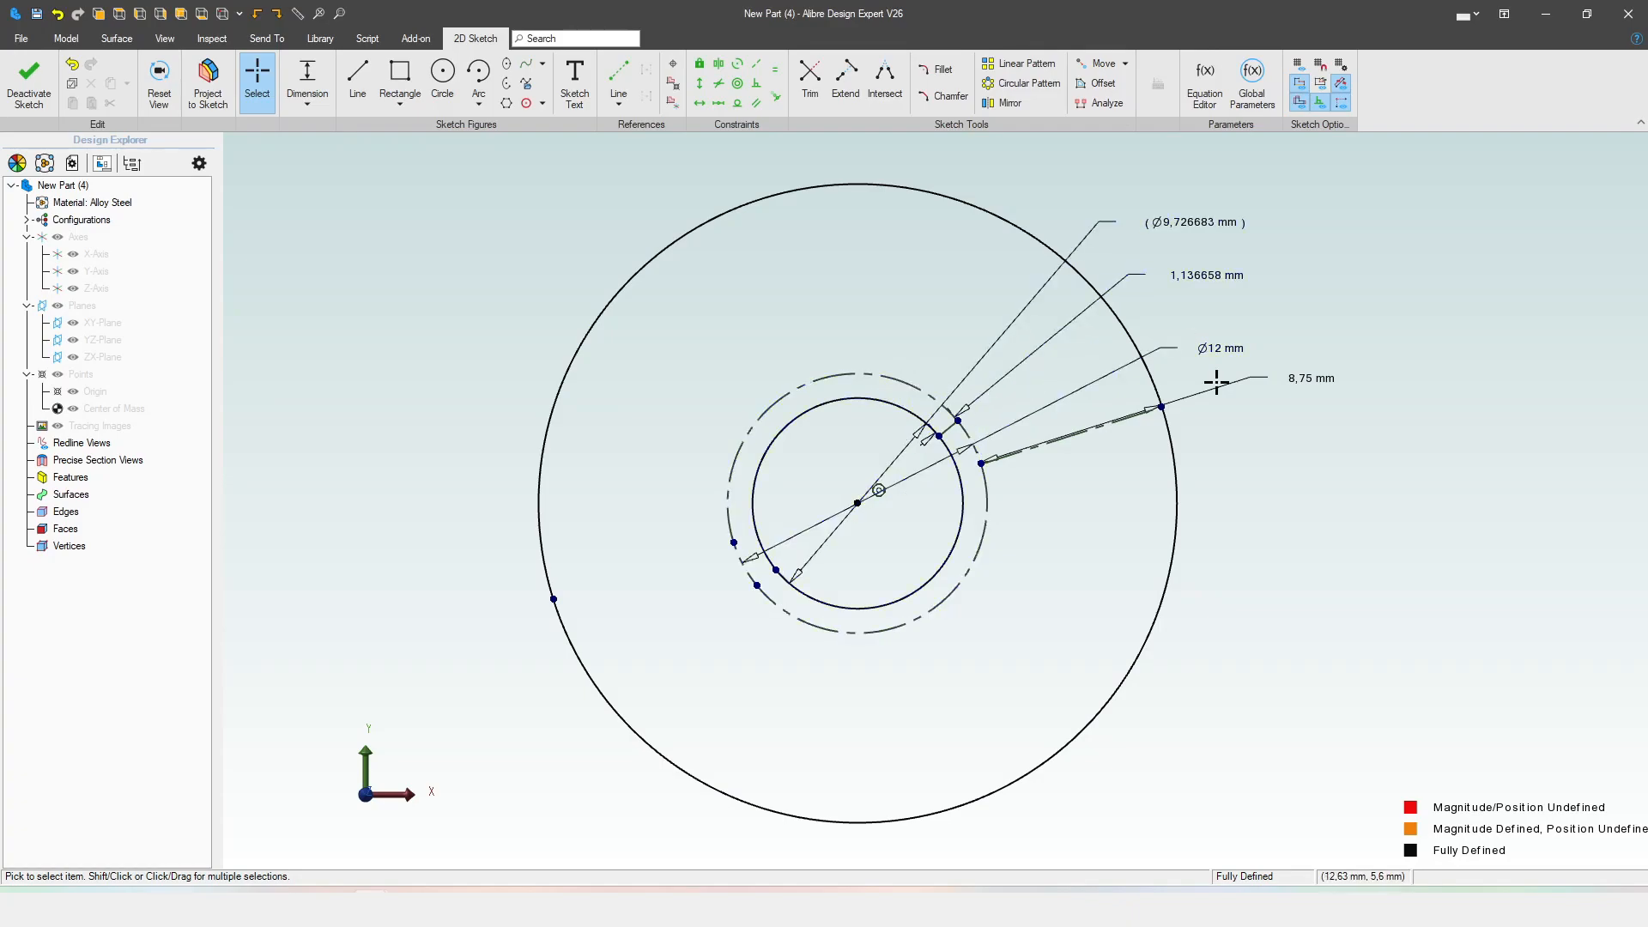
double_click(1322, 382)
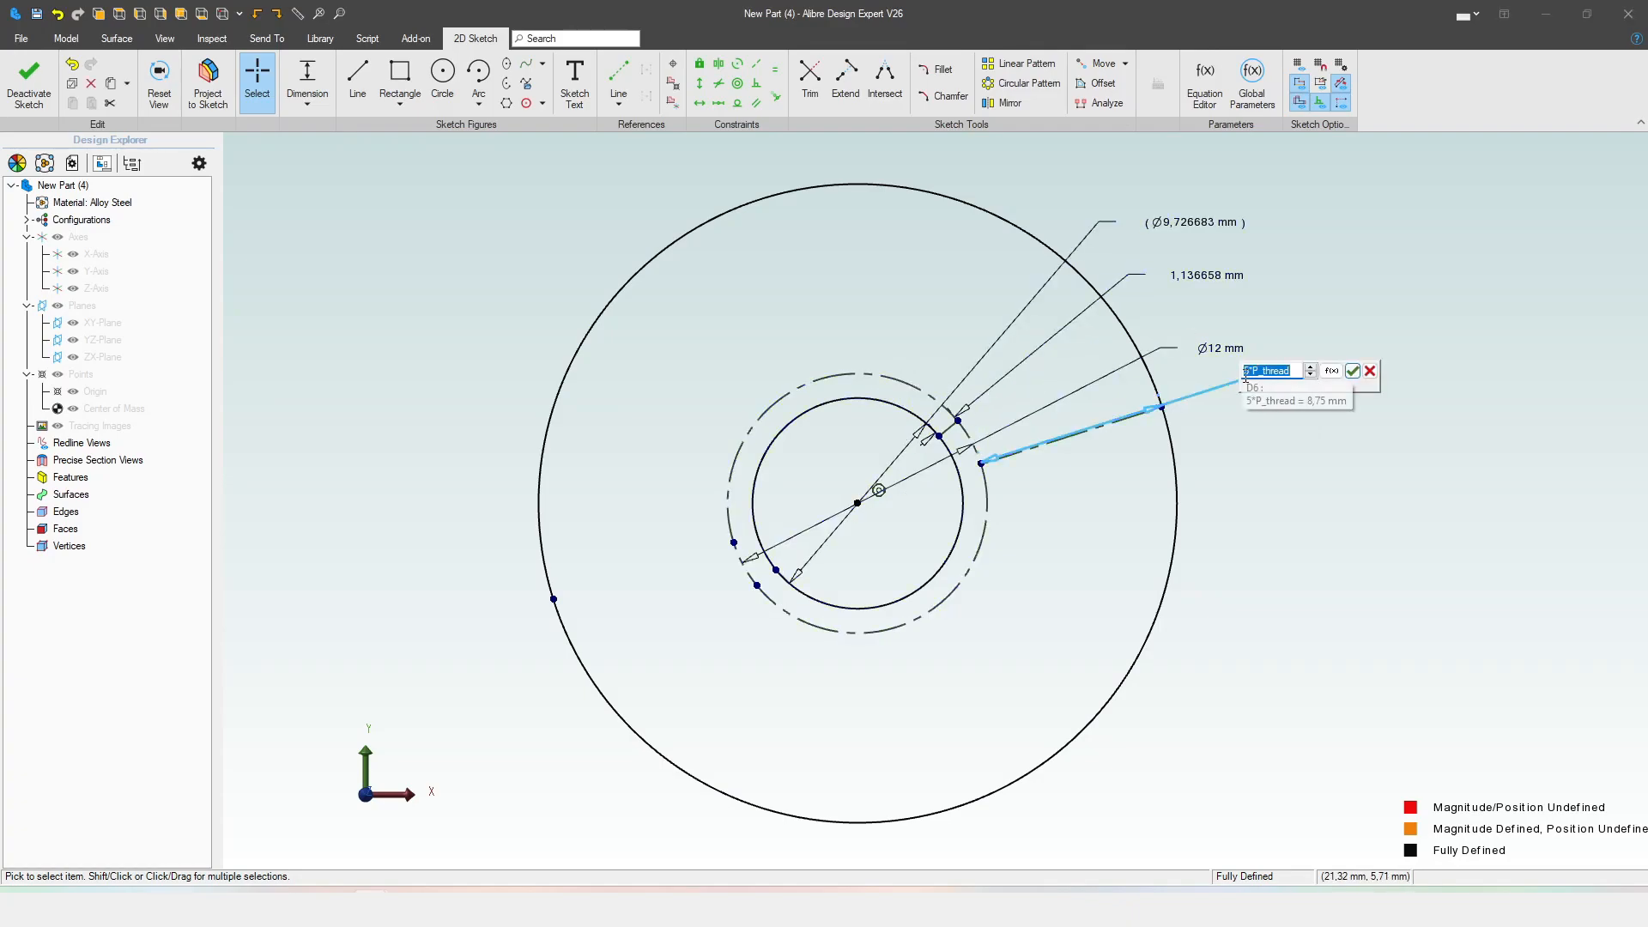
left_click(1352, 370)
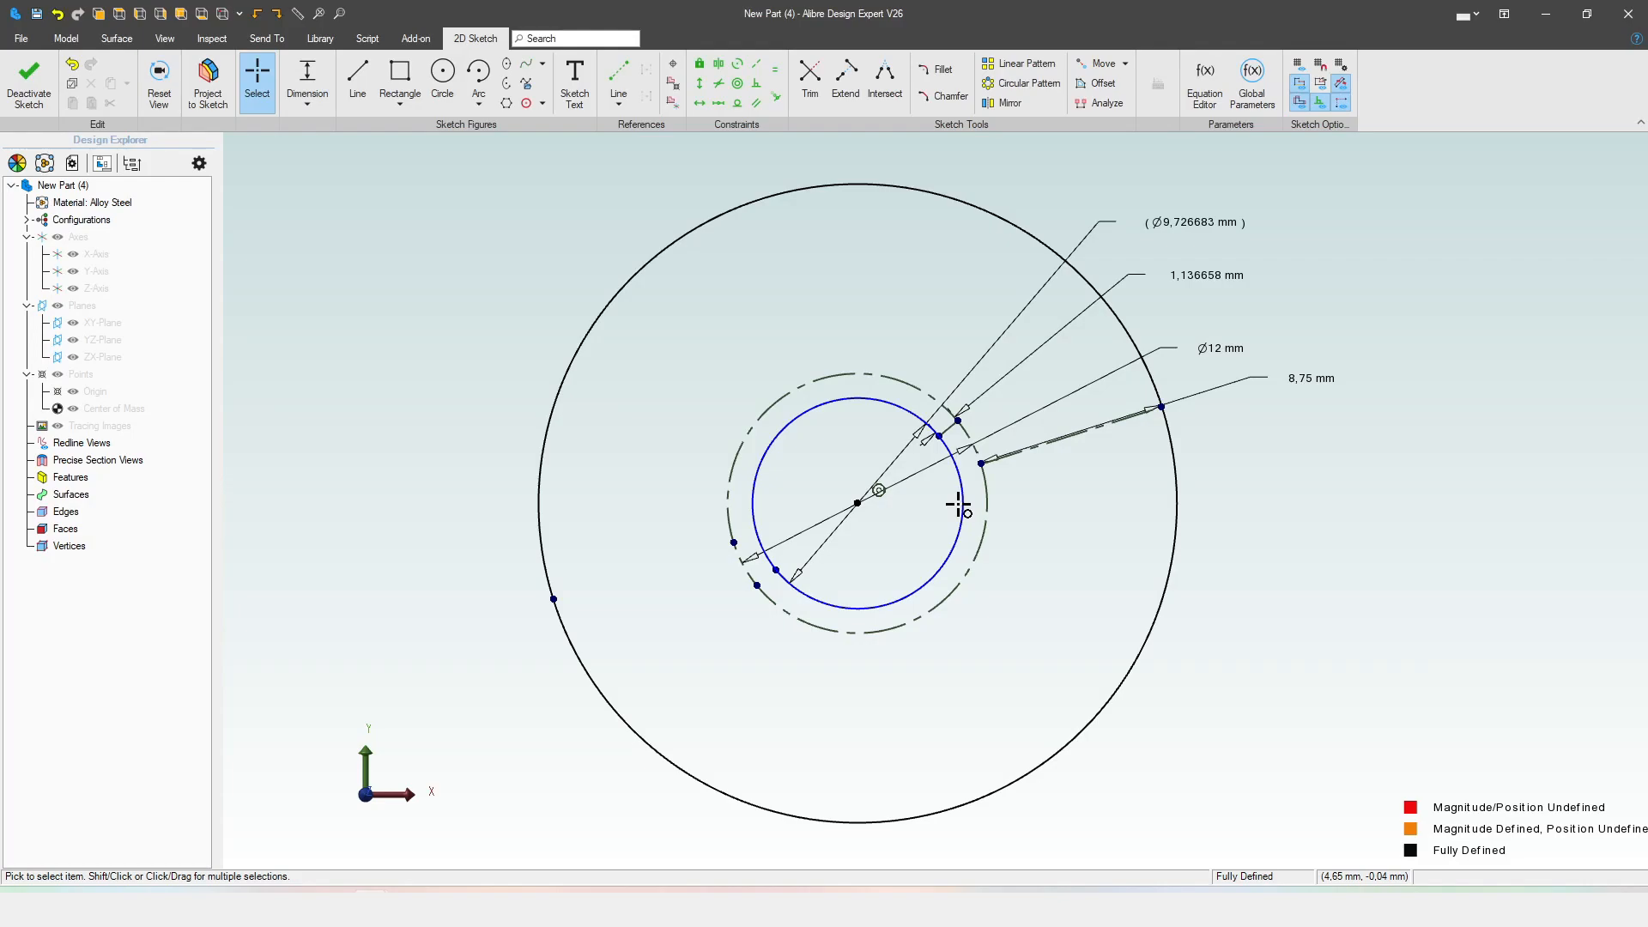
double_click(1235, 275)
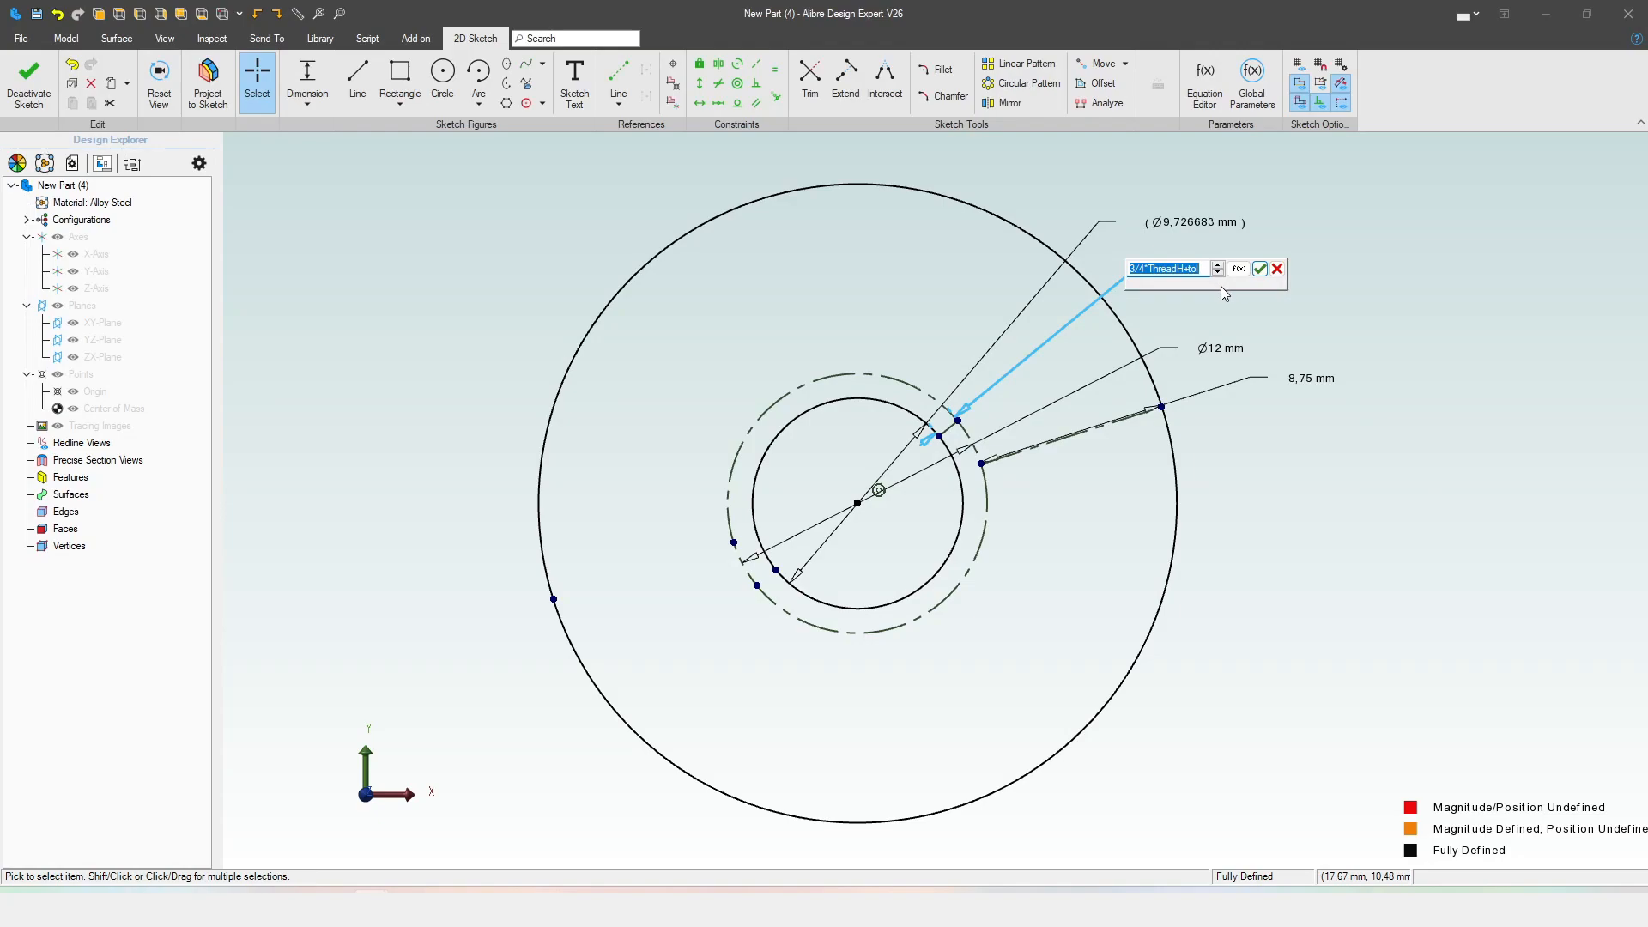
left_click(1259, 268)
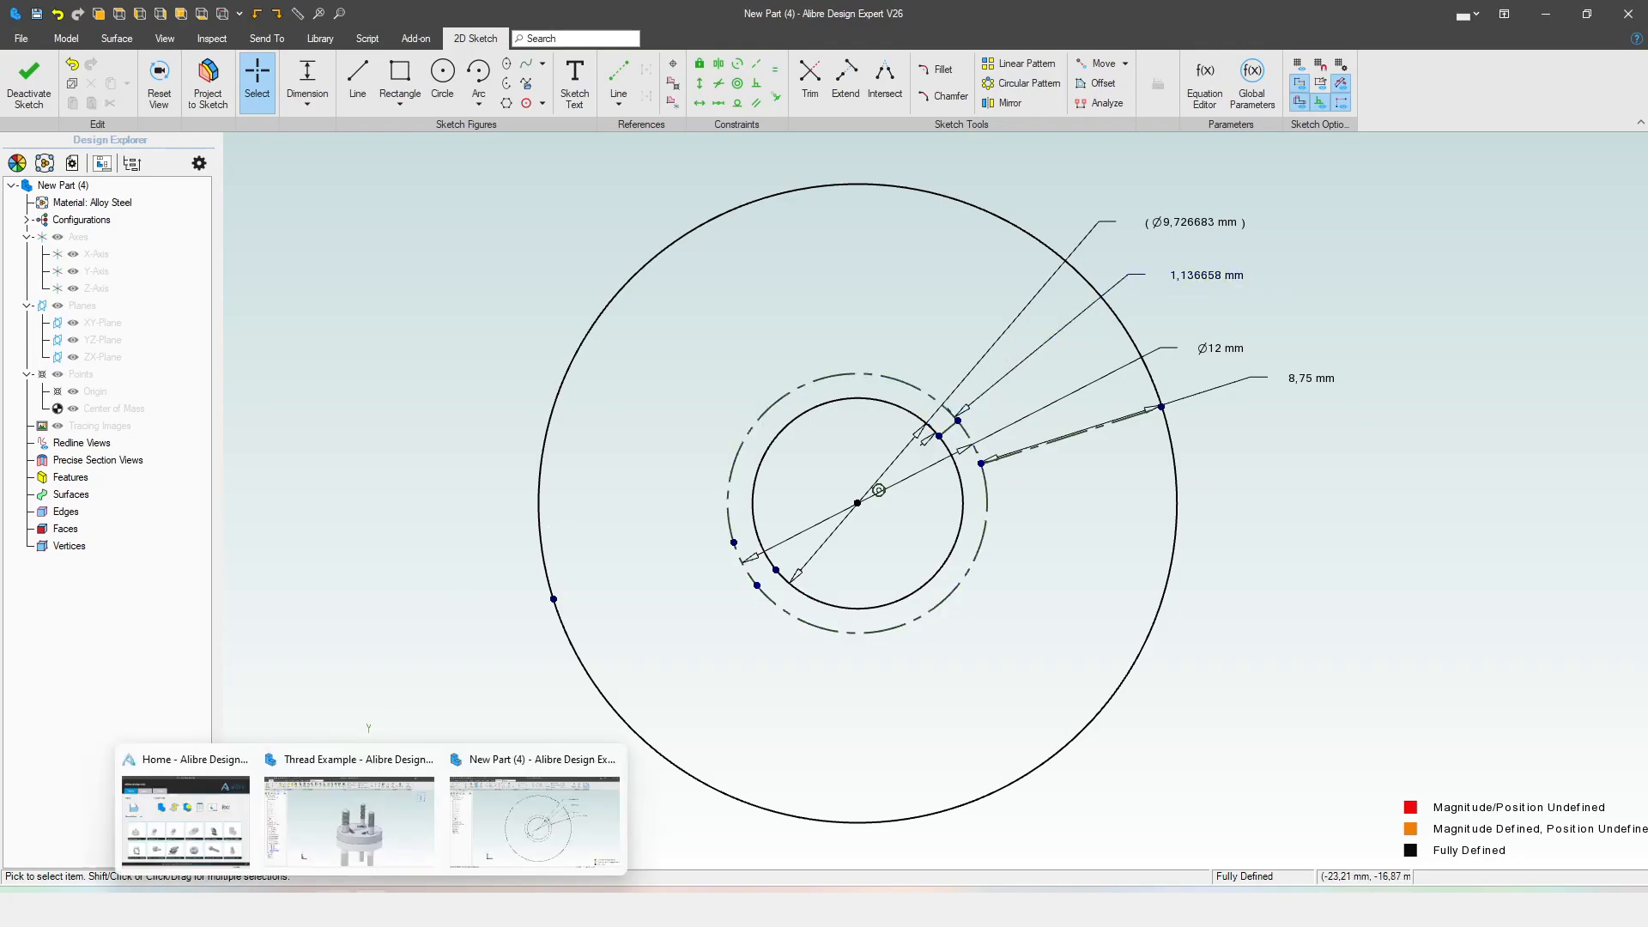
- Switch to the browser to study the ISO thread profile diagram and height formula, and return to the part sketch
key("alt+Tab")
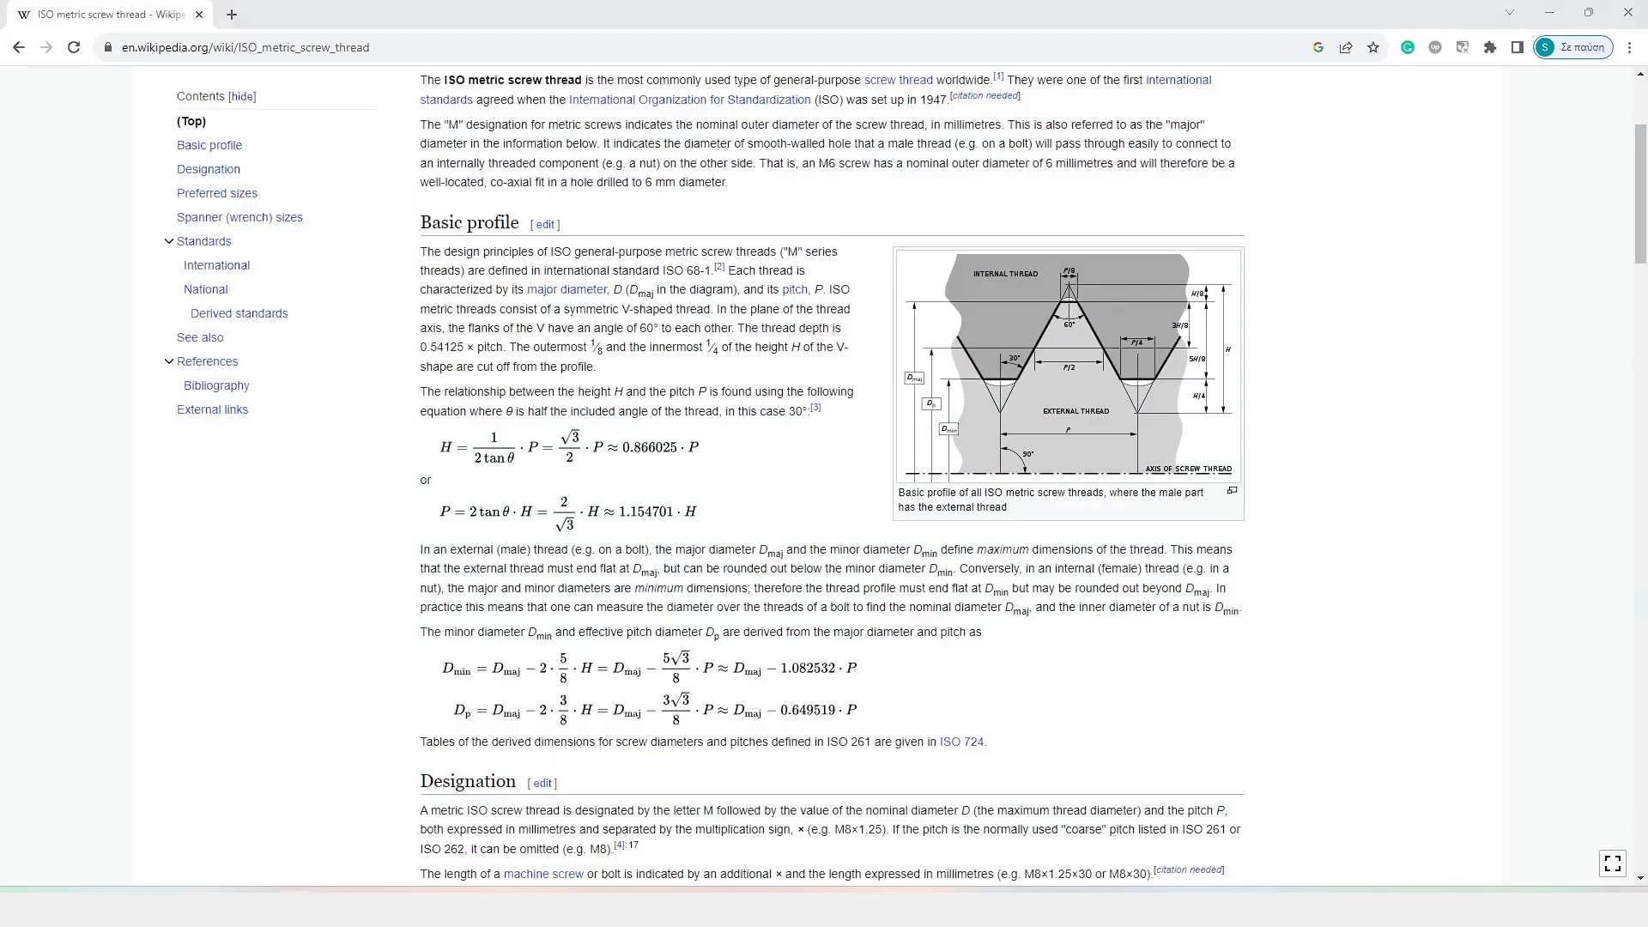
left_click(1103, 286)
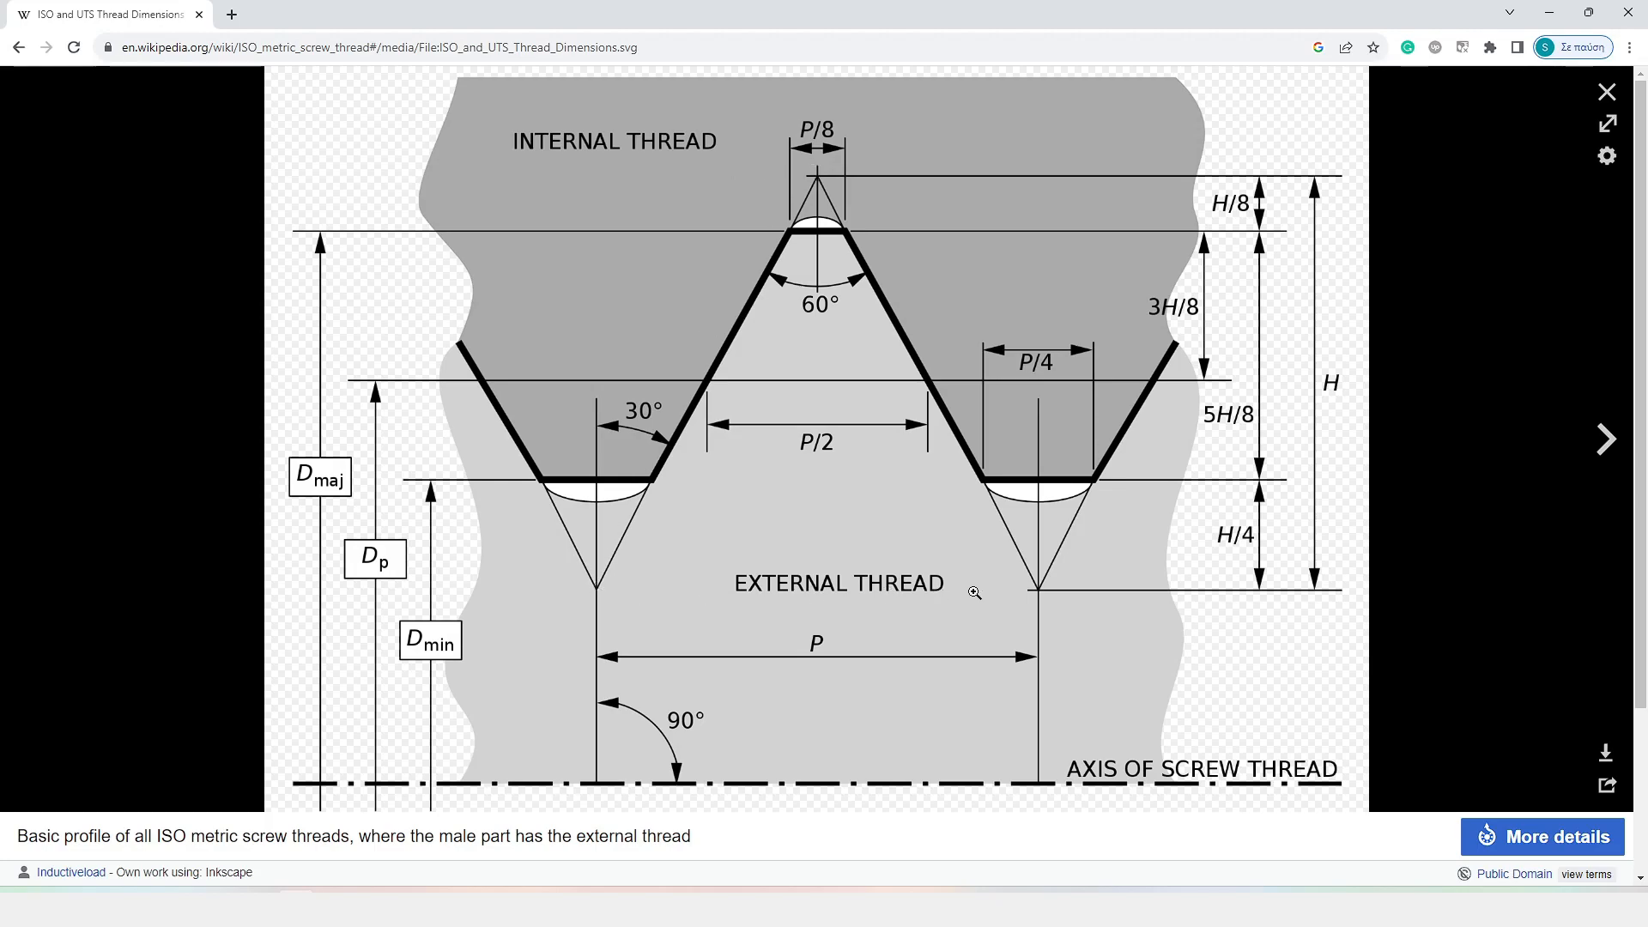
left_click(1606, 92)
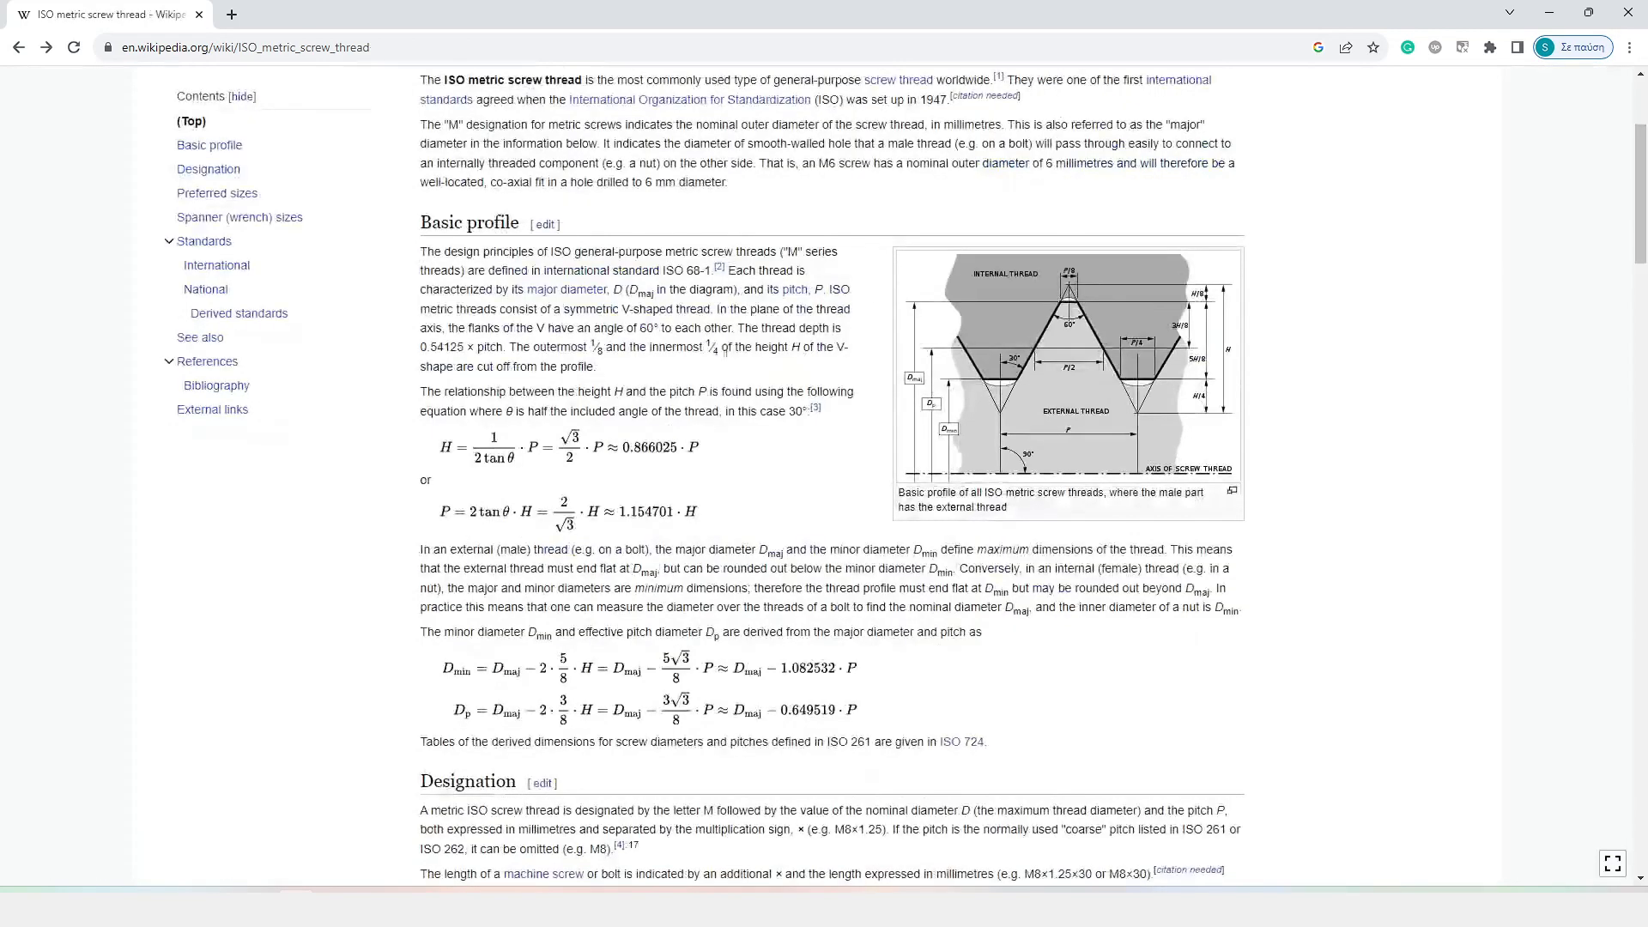
left_click_drag(633, 448, 650, 454)
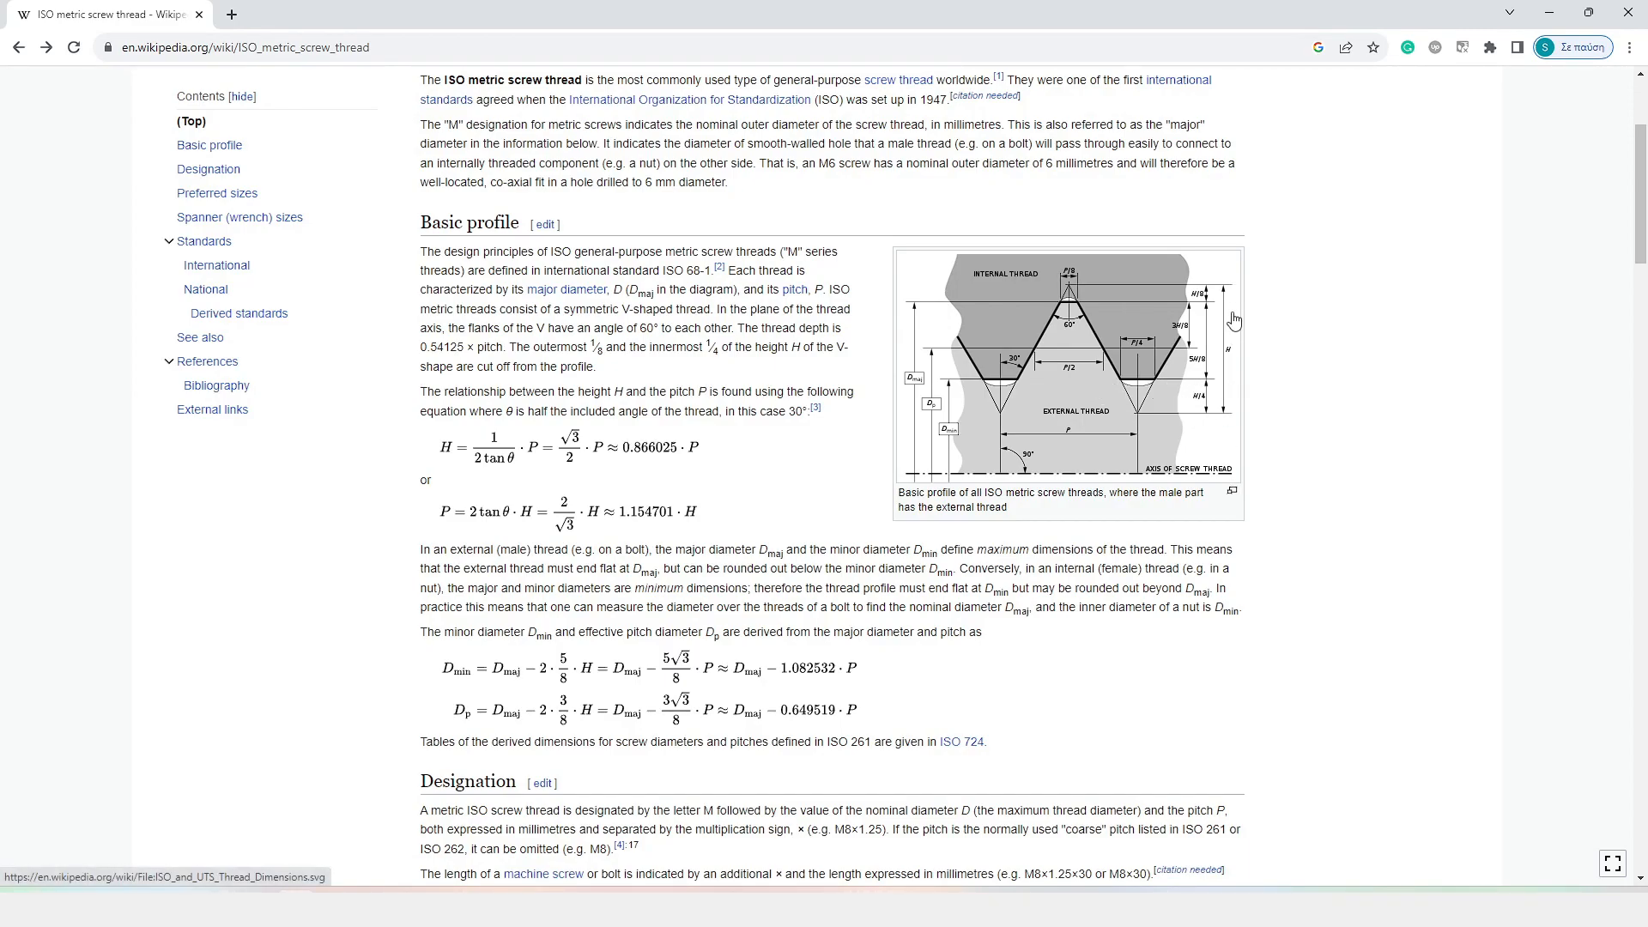
mouse_move(376, 873)
left_click(532, 820)
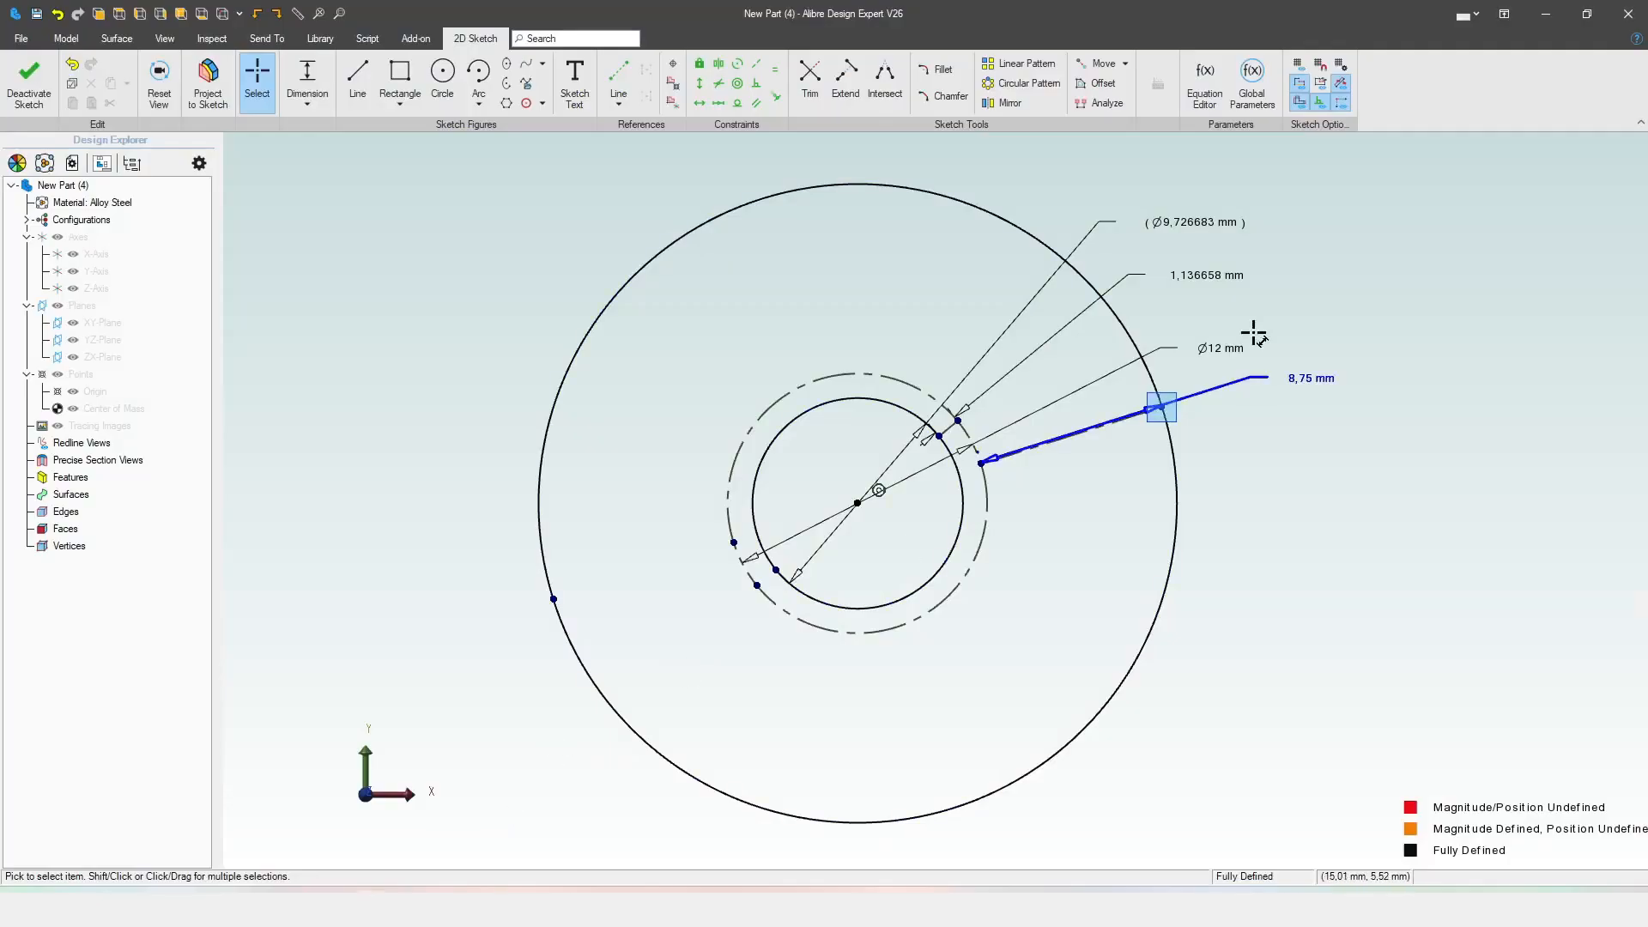
- Review the expression of the gap between the inner circle and the reference circle, and close the sketch
double_click(1201, 275)
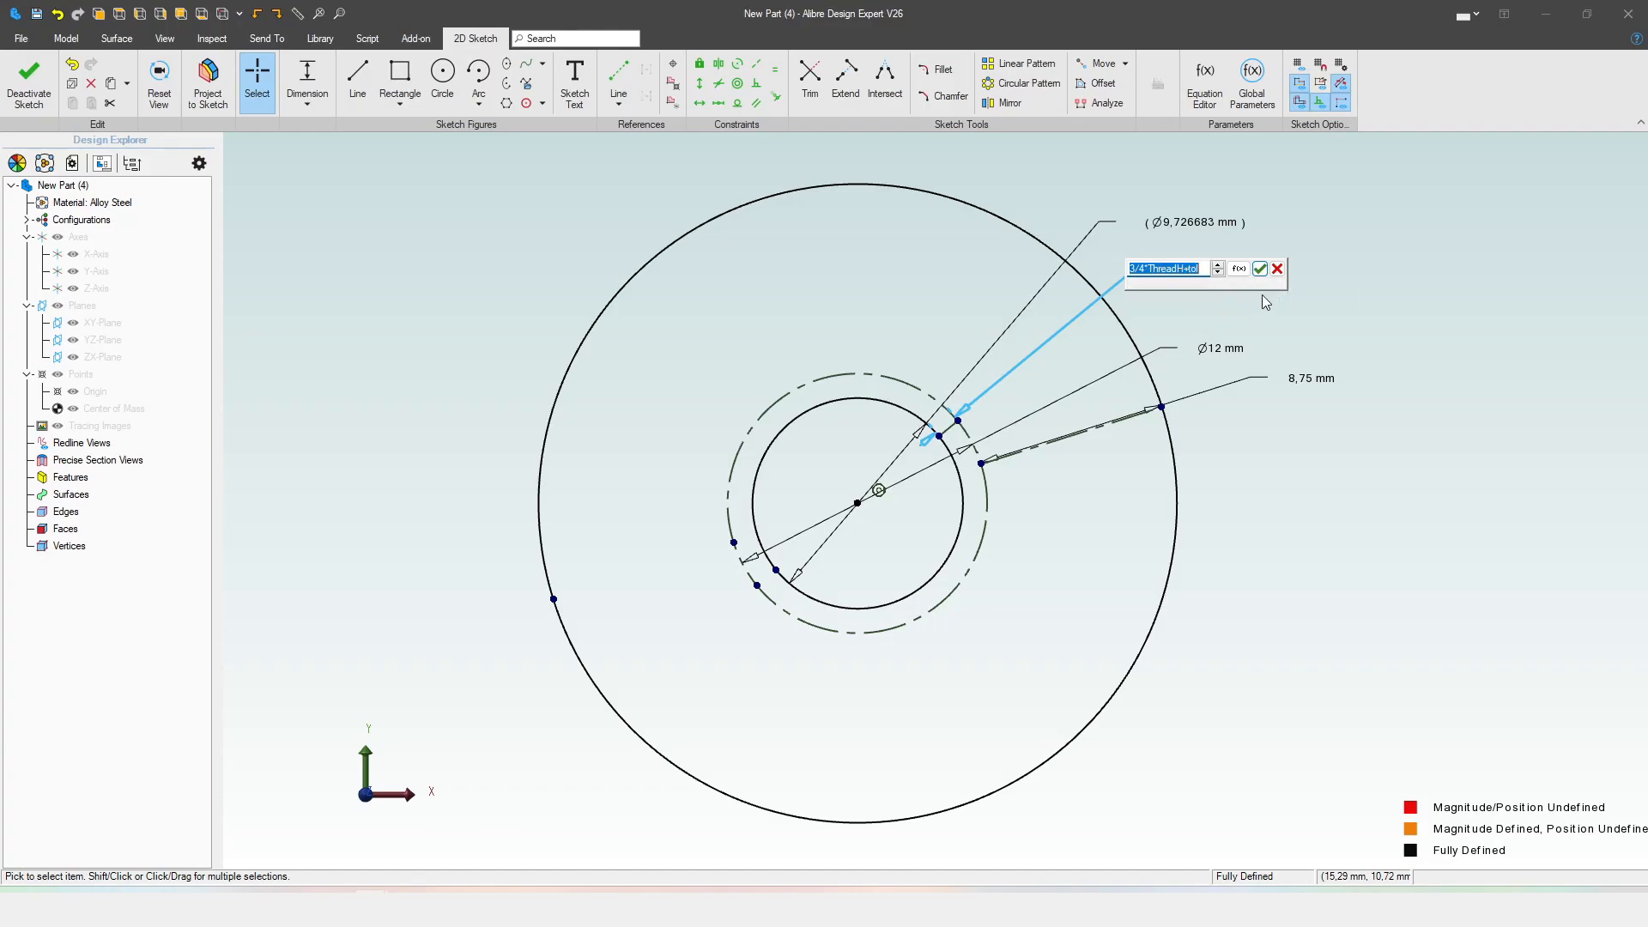
left_click(1260, 270)
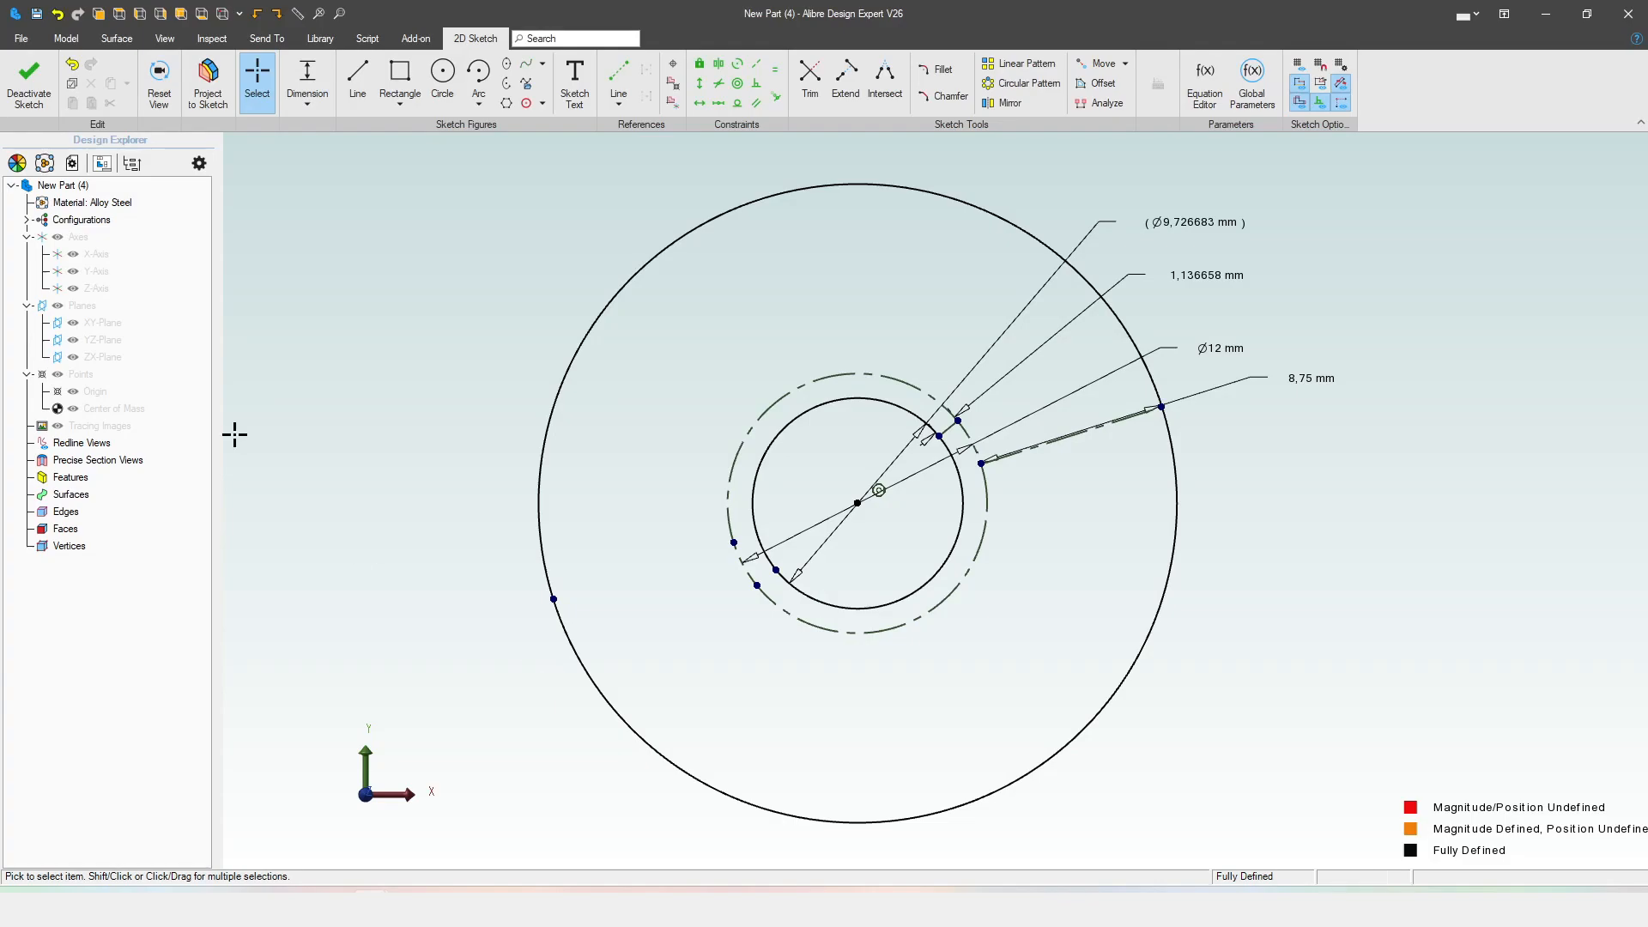
left_click(28, 88)
- Extrude the ring sketch as a boss with its depth set to the length parameter len
key("e")
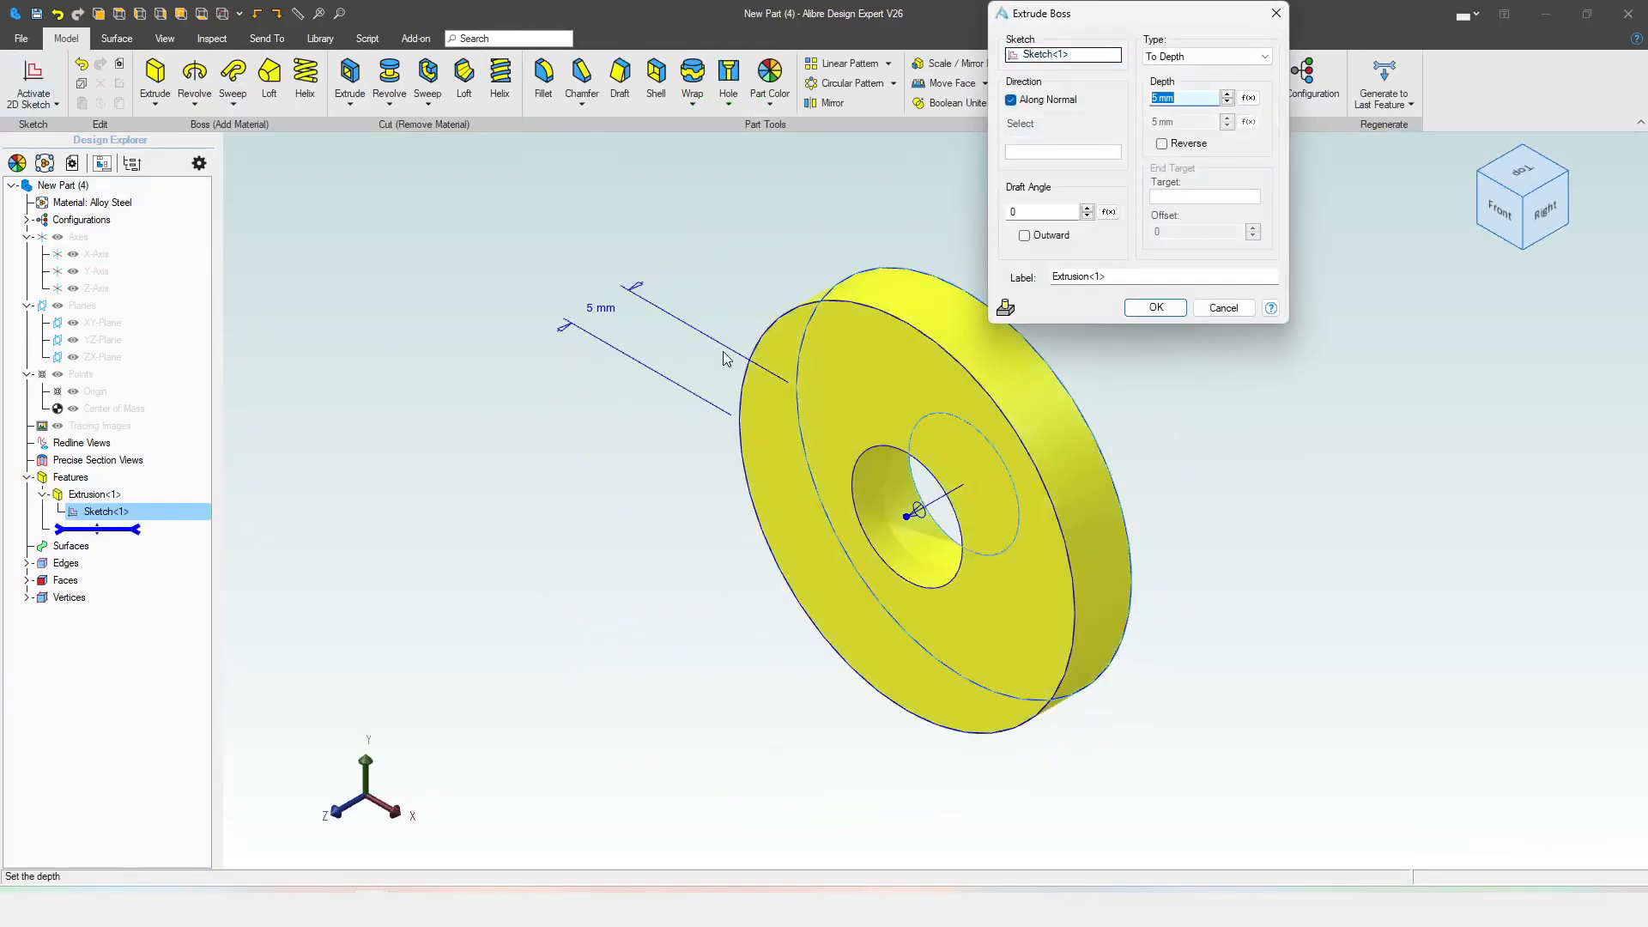
type("1")
type("en")
key("Return")
left_click(1383, 439)
scroll(1003, 279, "down", 3)
middle_click_drag(729, 553, 803, 532)
scroll(1011, 307, "up", 3)
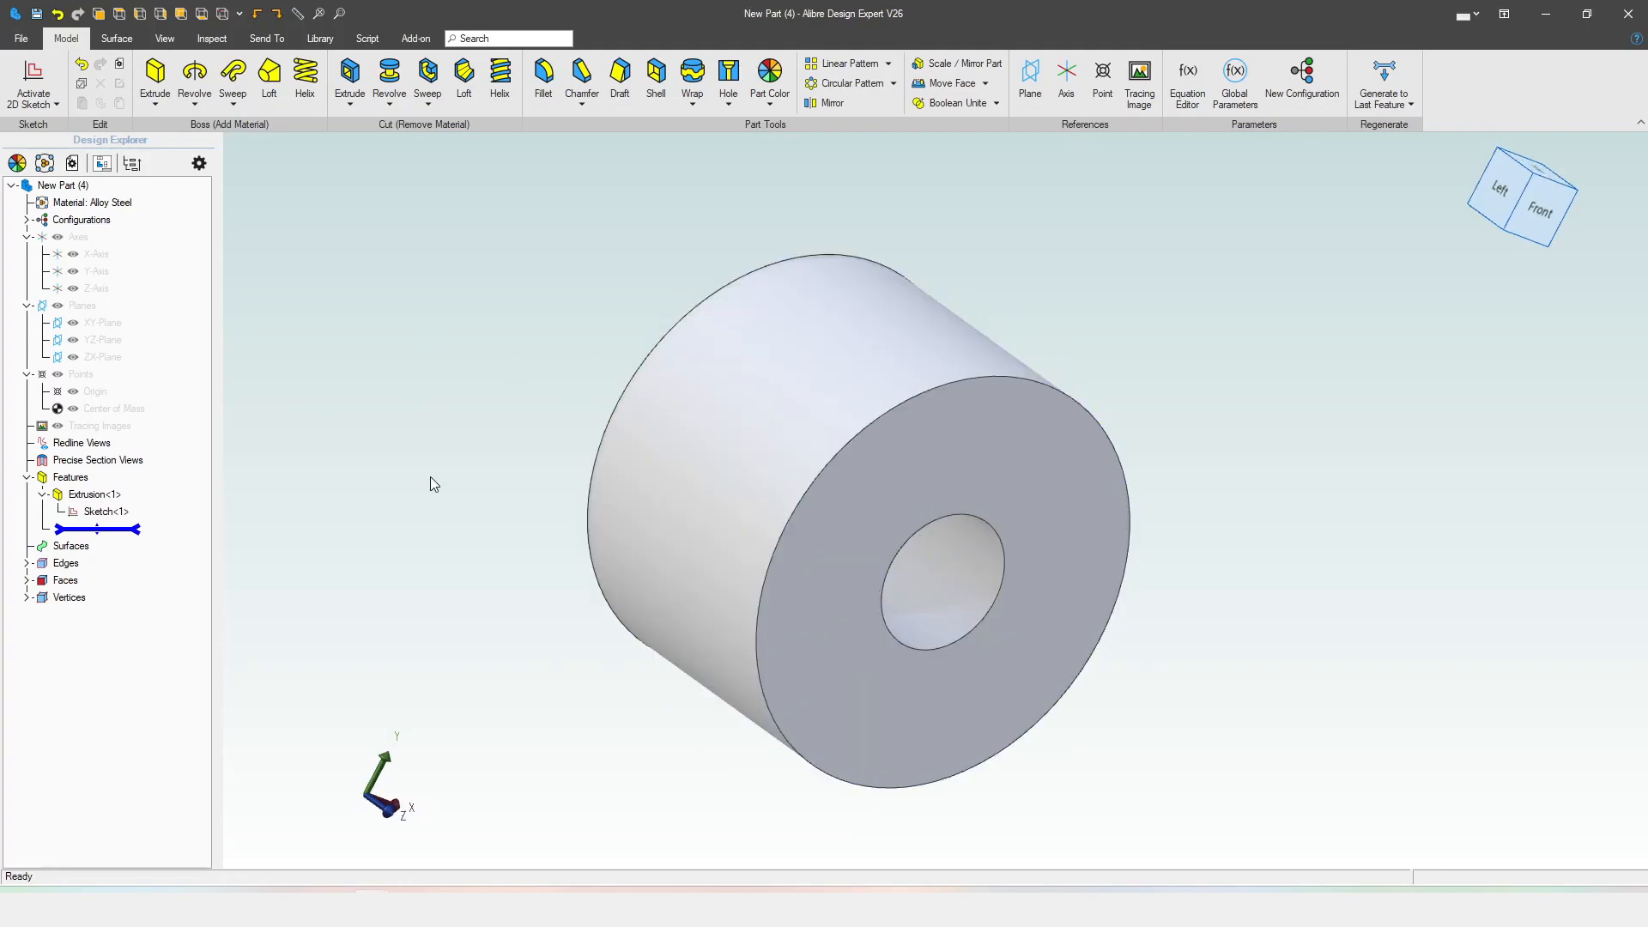
middle_click_drag(430, 476, 684, 512)
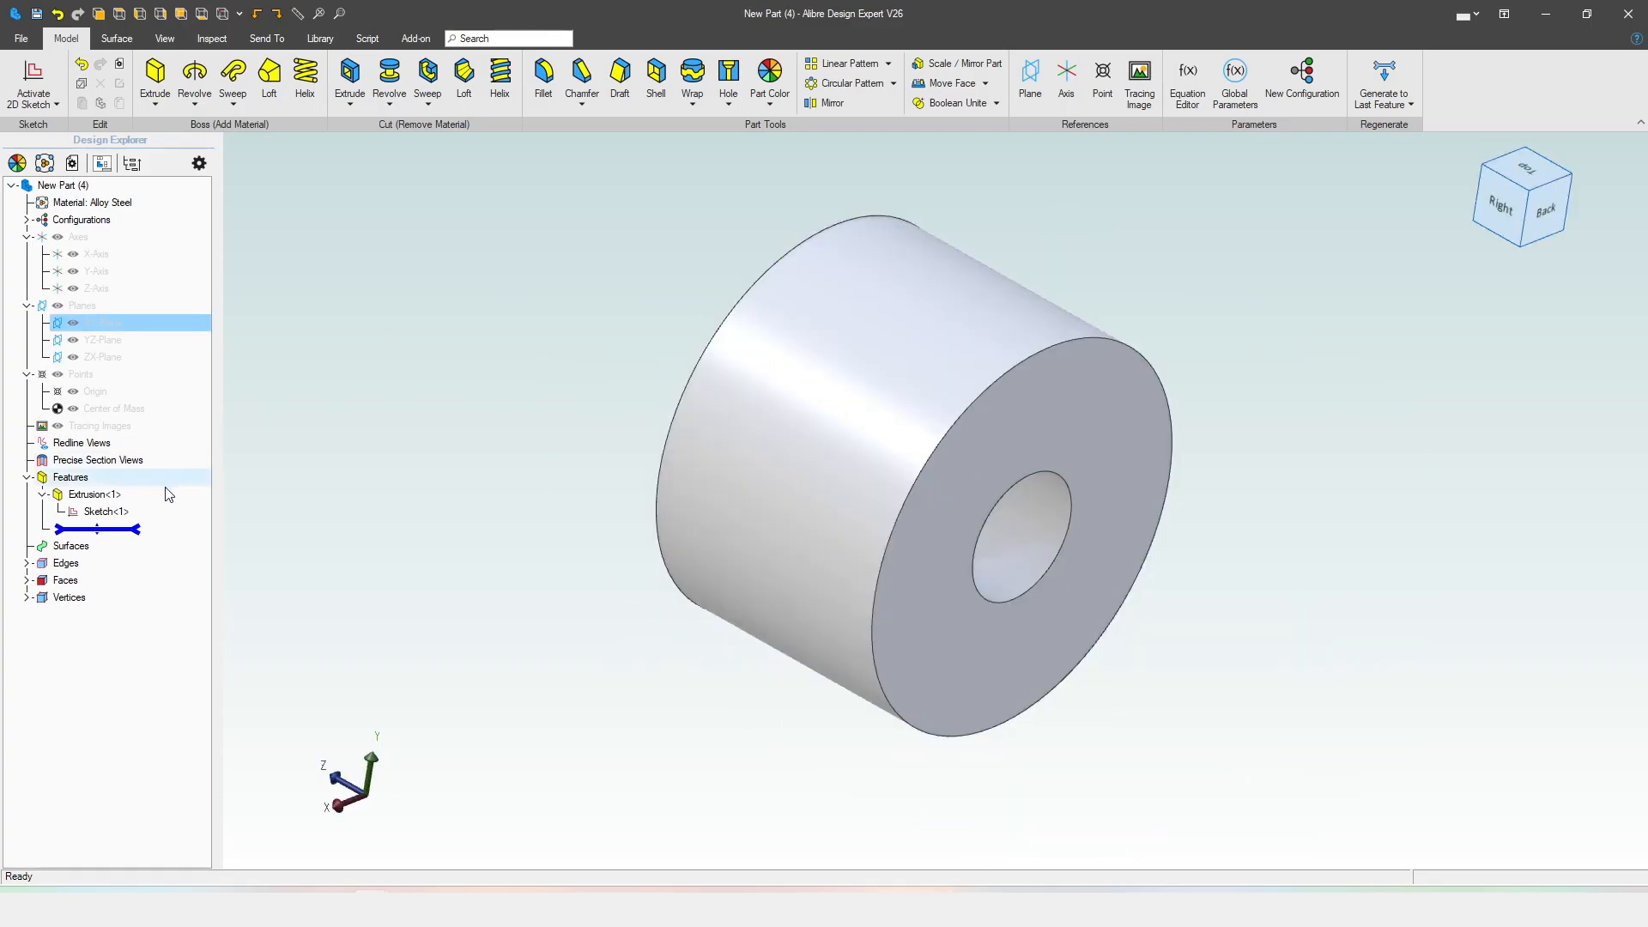
left_click(106, 510)
left_click(1156, 393)
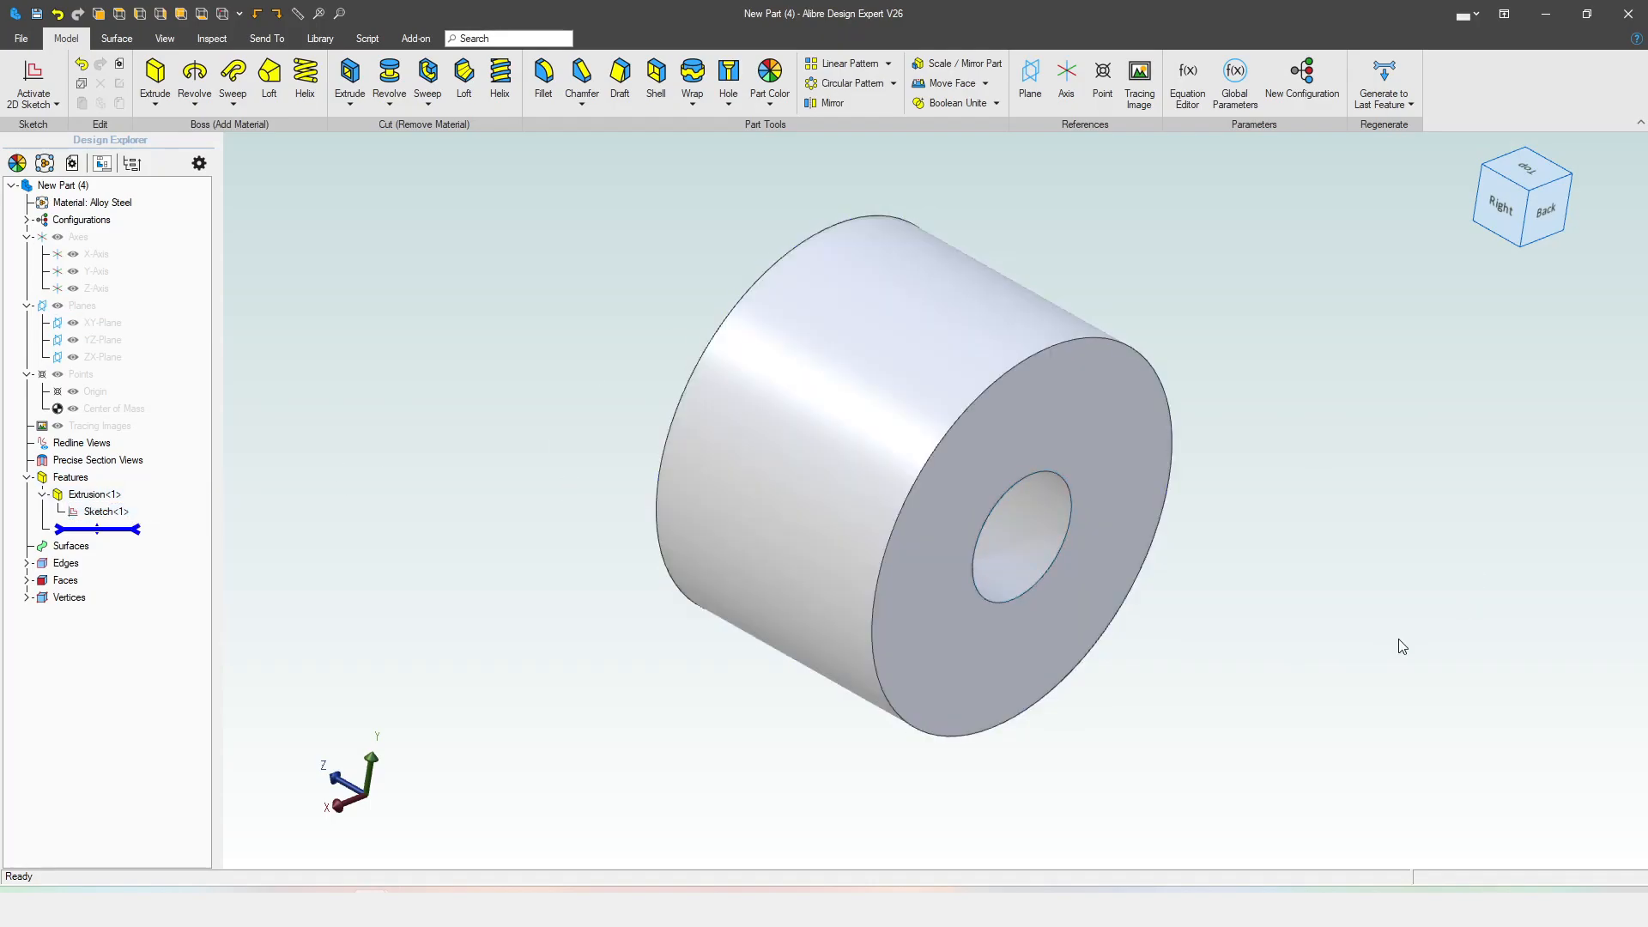
- Chamfer only the hole's edge on the visible end face with an equal distance of P_thread
scroll(1463, 564, "up", 1)
left_click(581, 77)
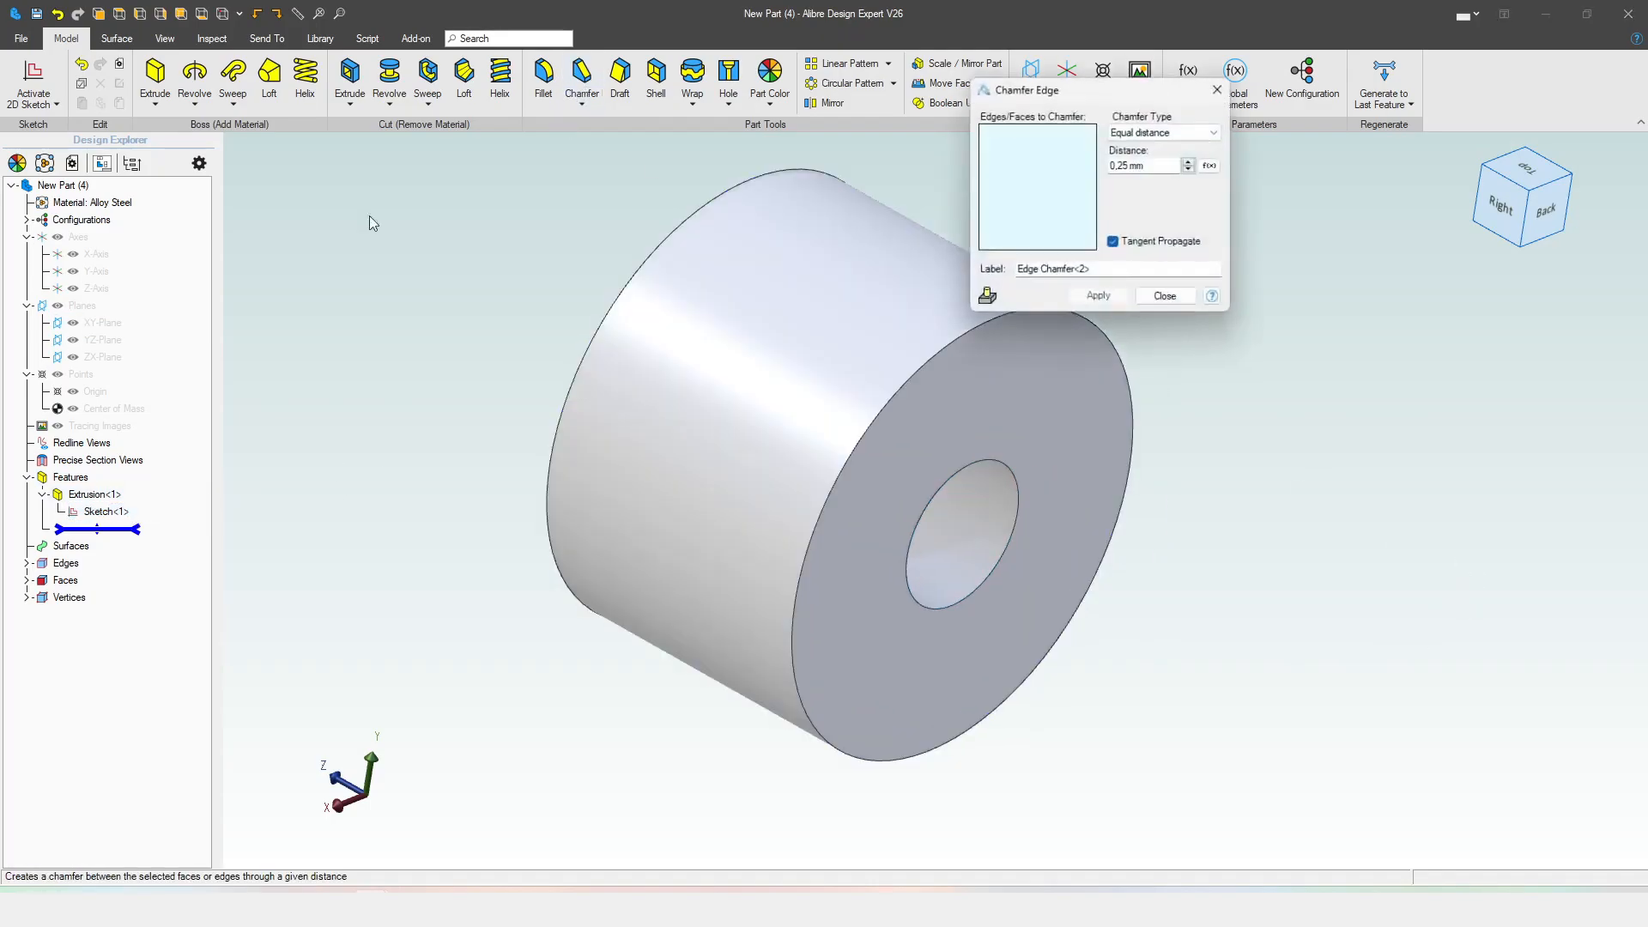
left_click(998, 466)
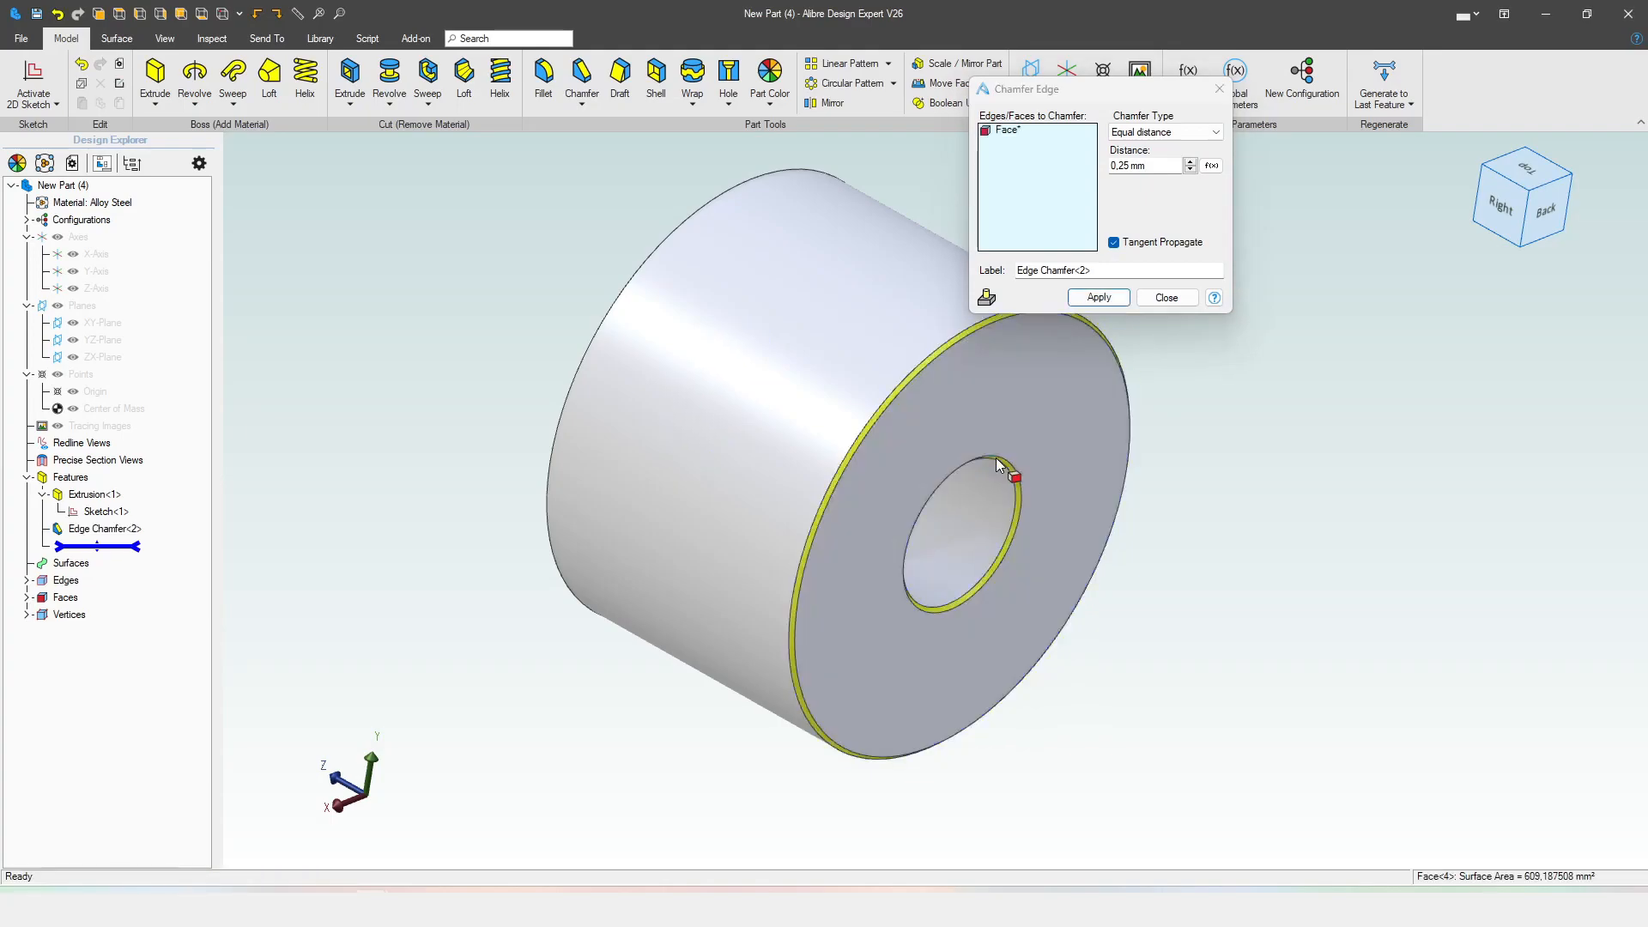
right_click(1045, 158)
left_click(1077, 174)
left_click(991, 459)
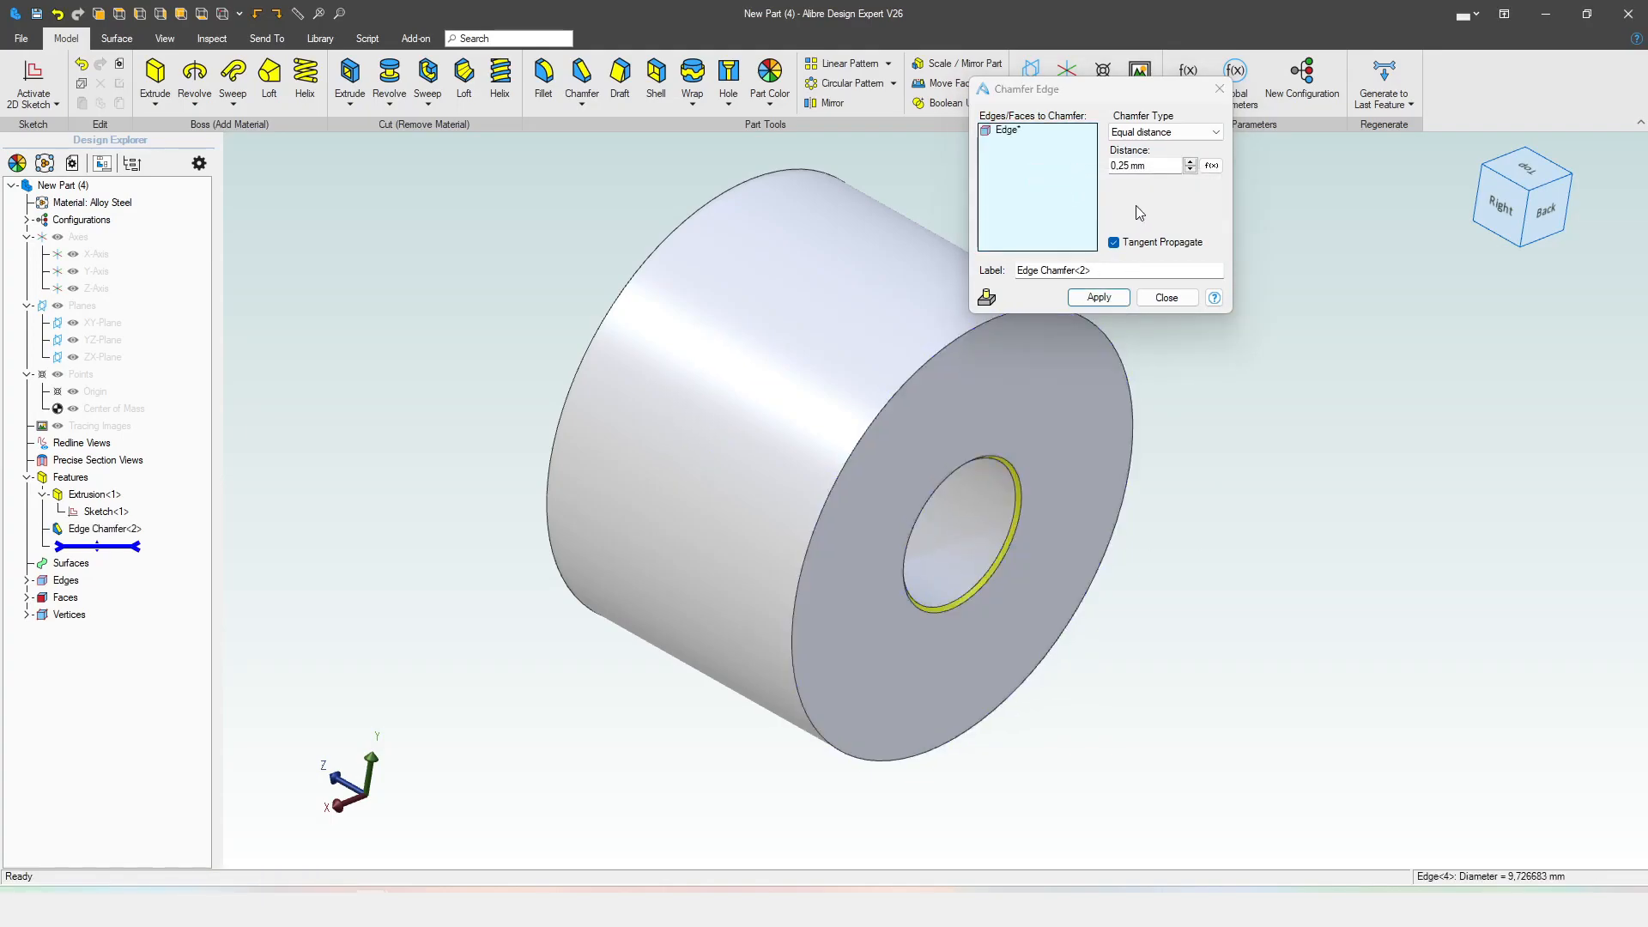
left_click(1149, 165)
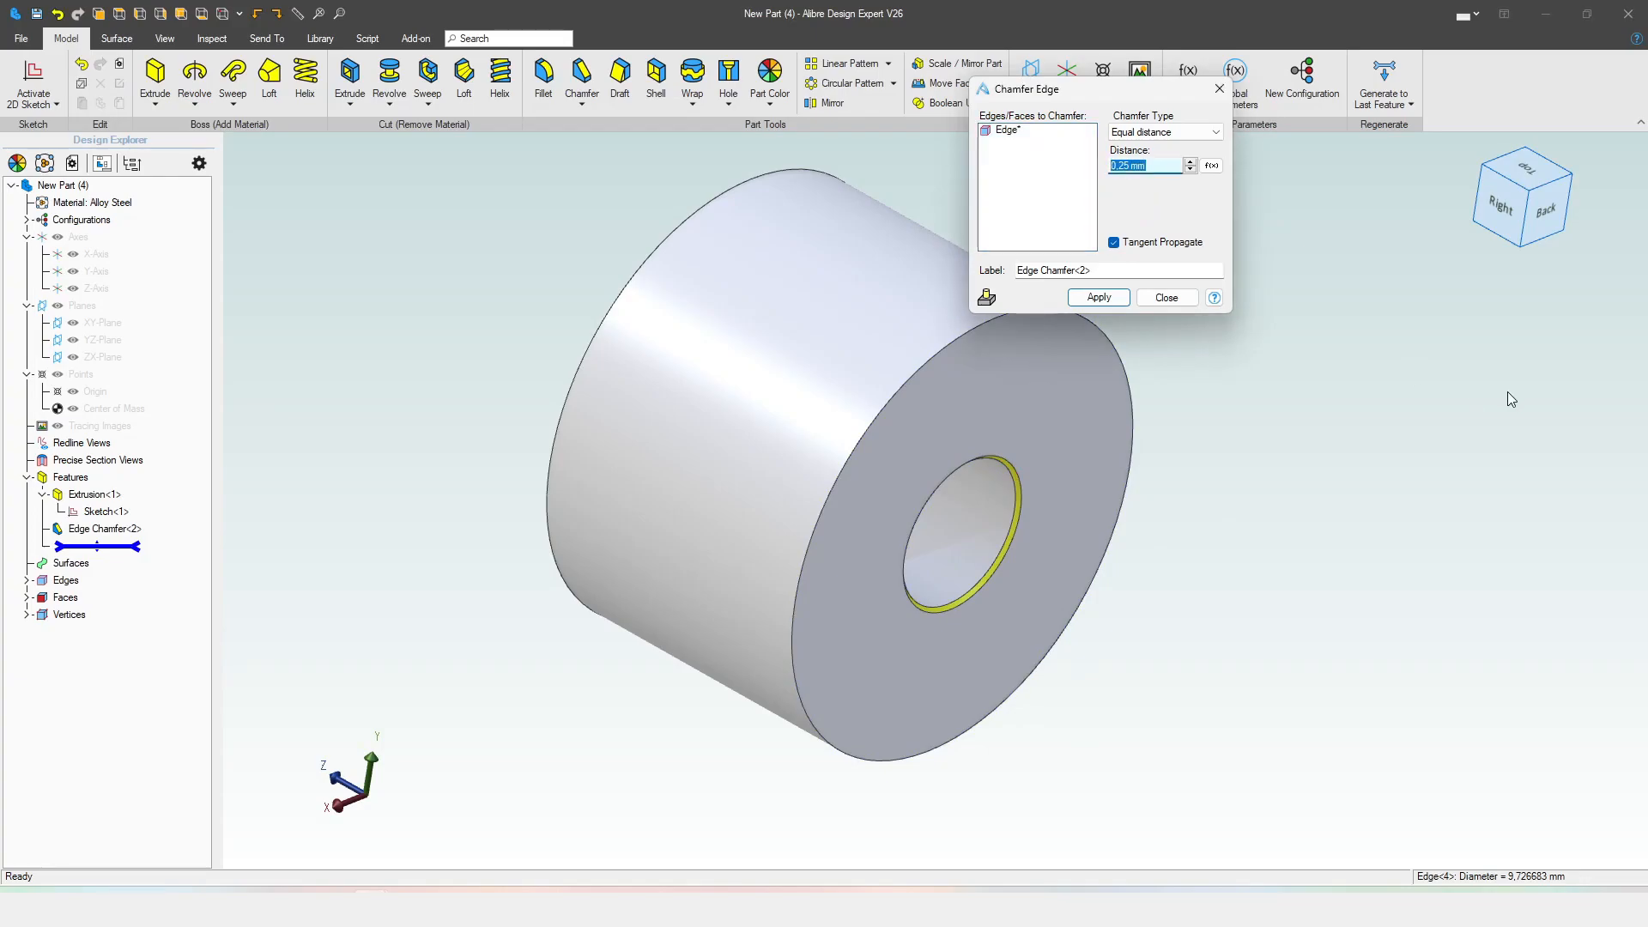
type("P")
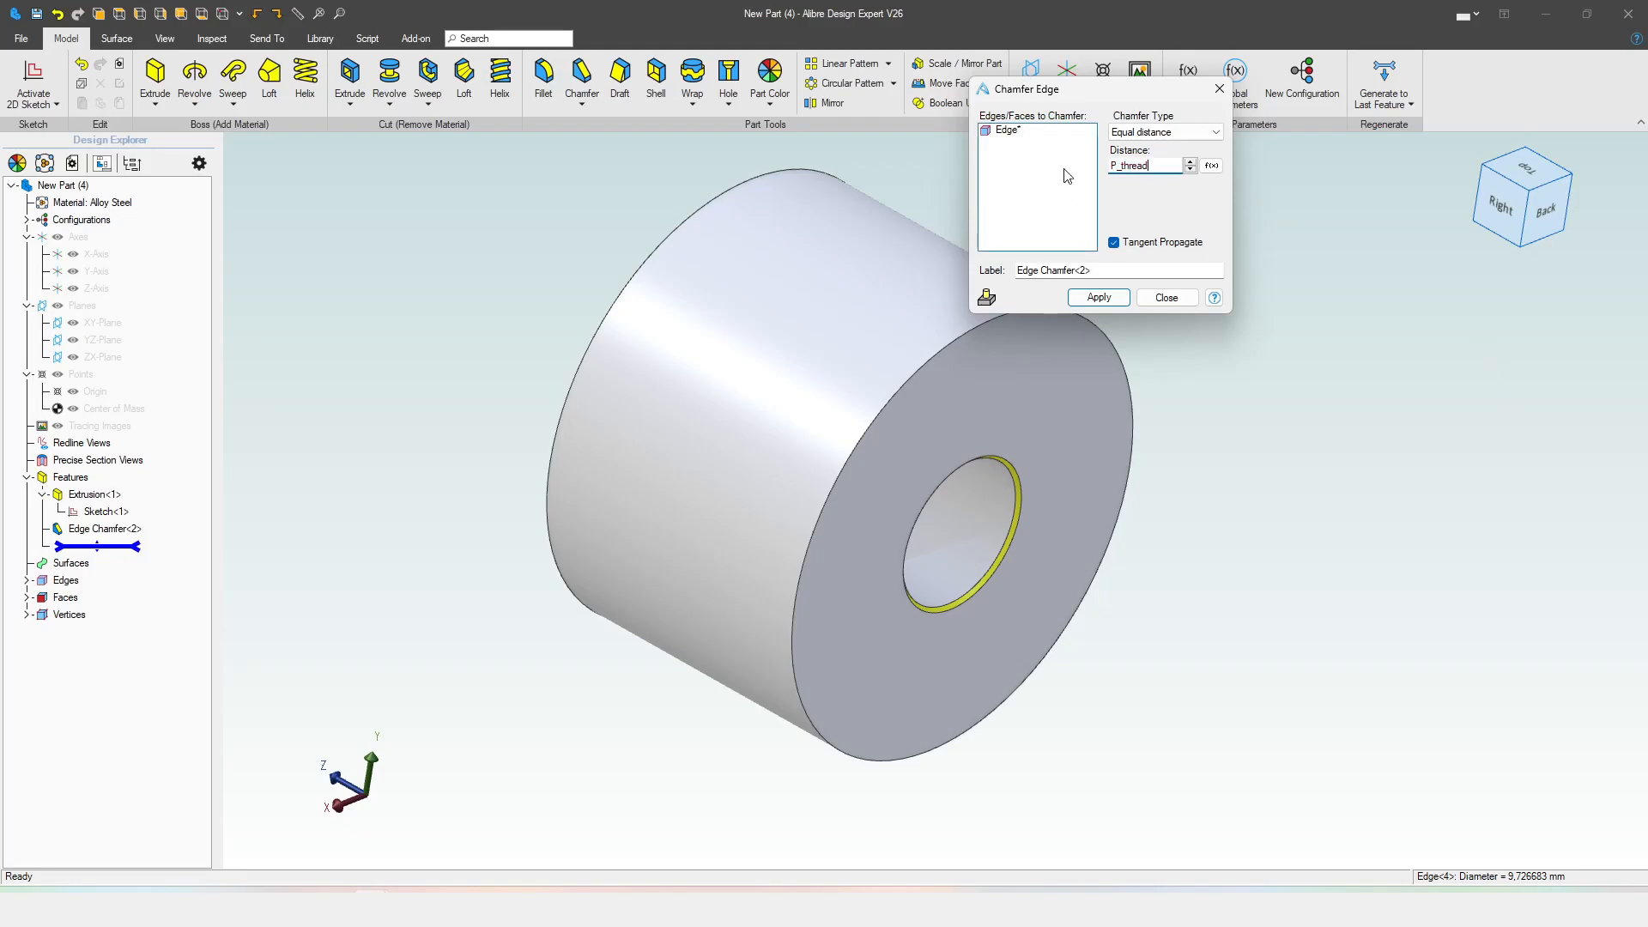
type("_thread")
left_click(1119, 296)
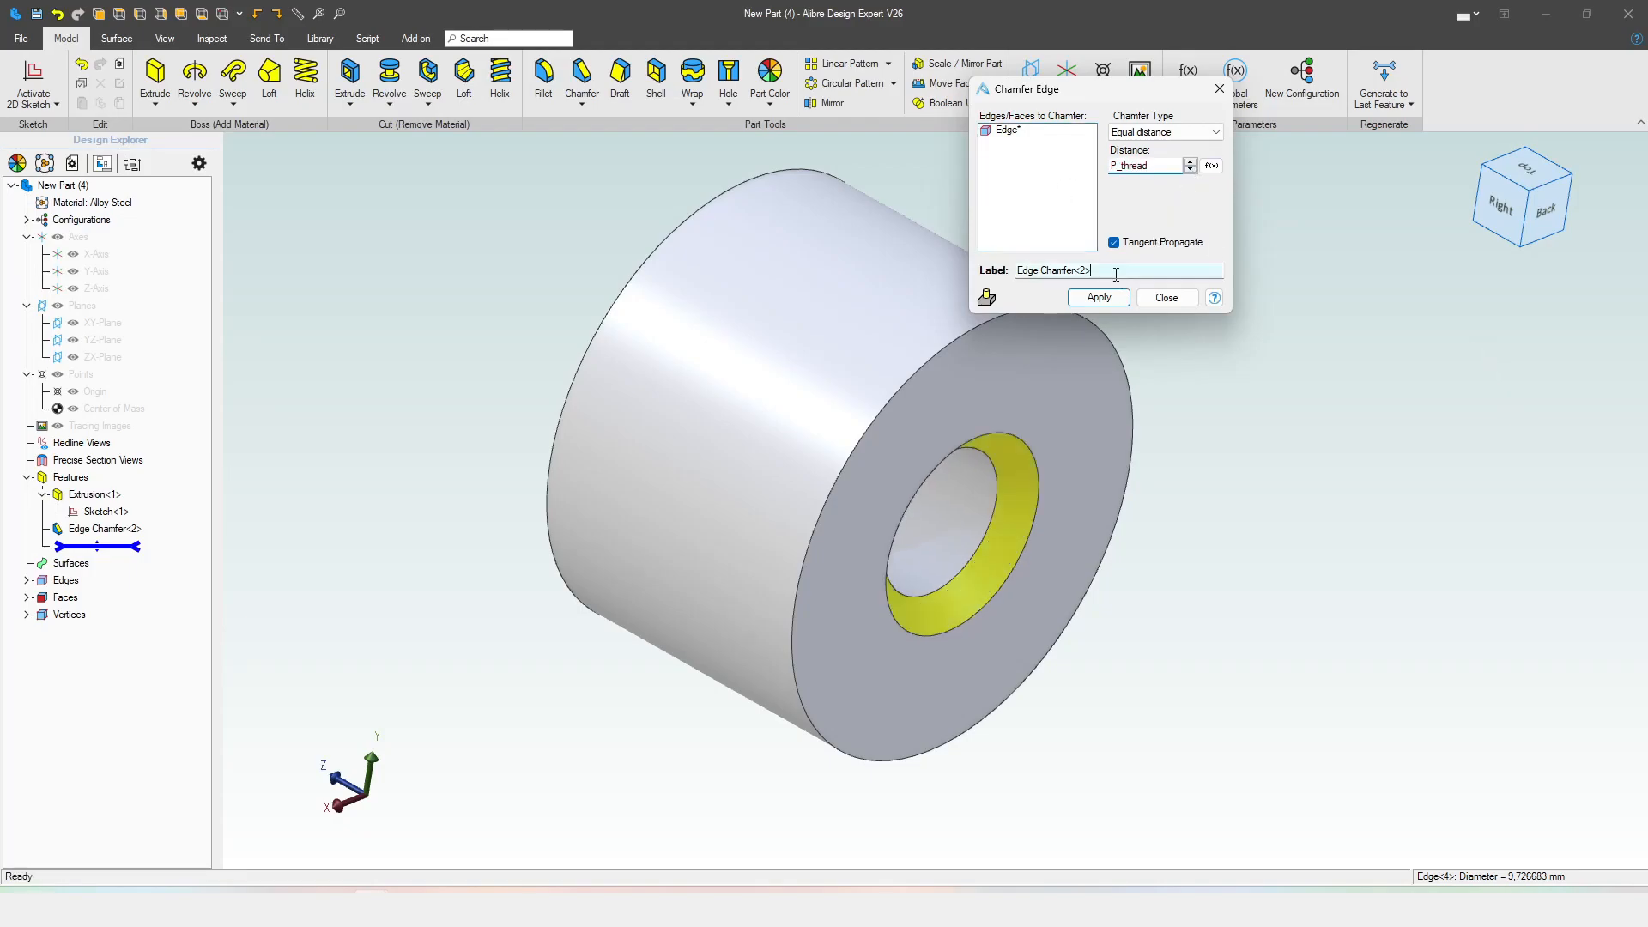
left_click(1166, 298)
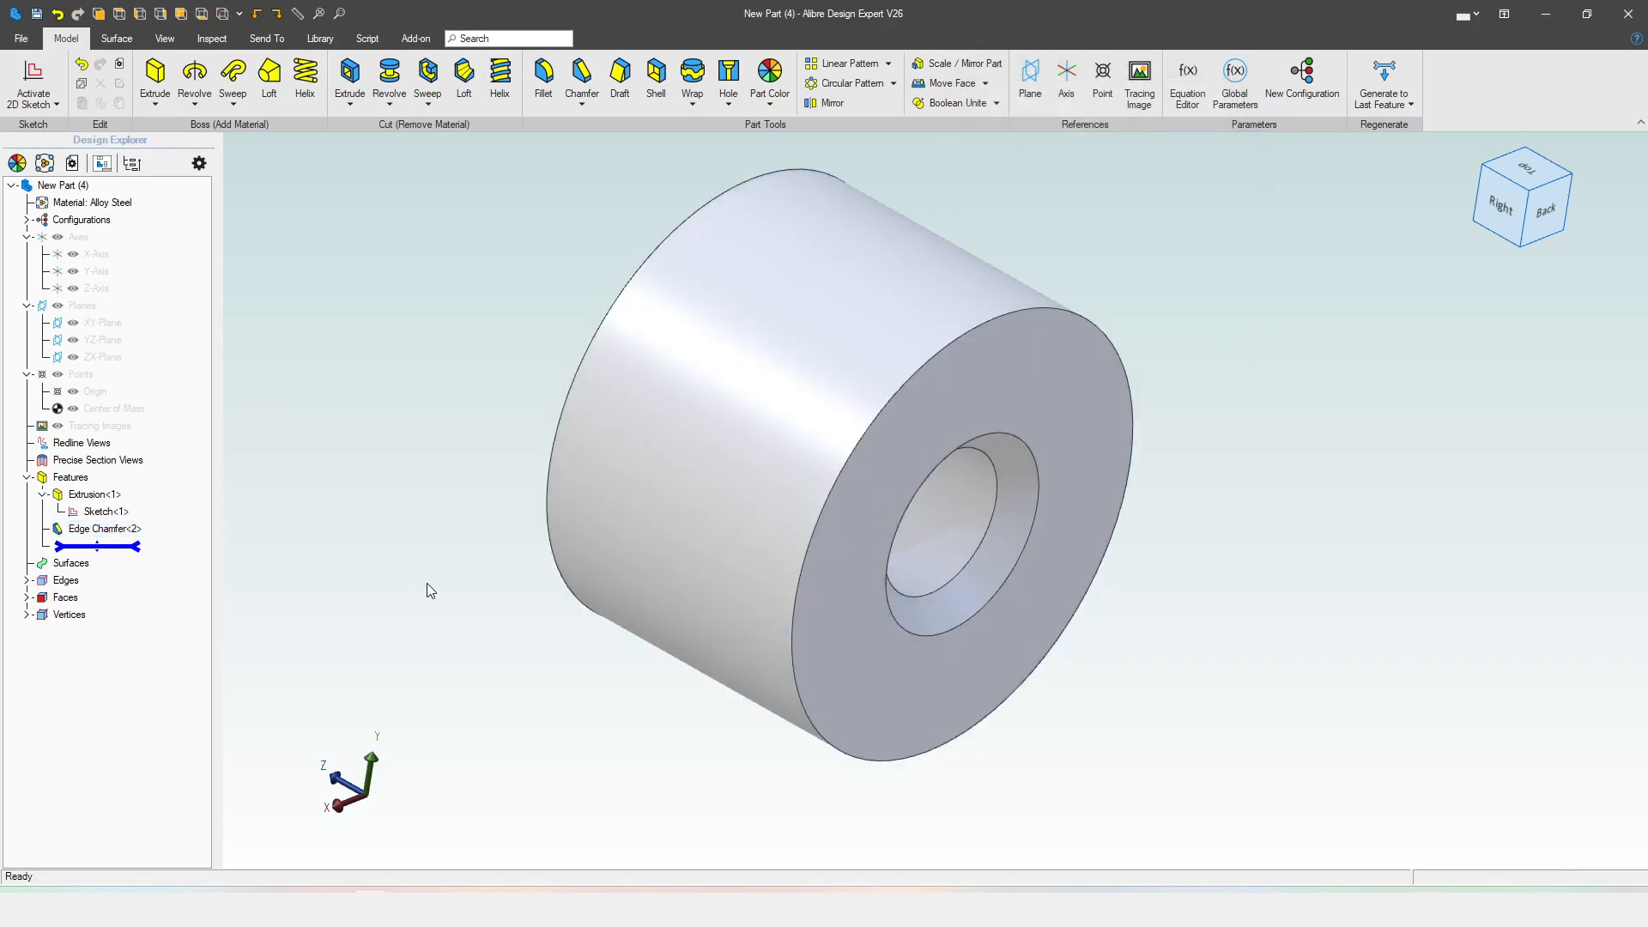
- Show the part's reference planes and start a 2D sketch on the YZ-Plane
scroll(1014, 338, "down", 2)
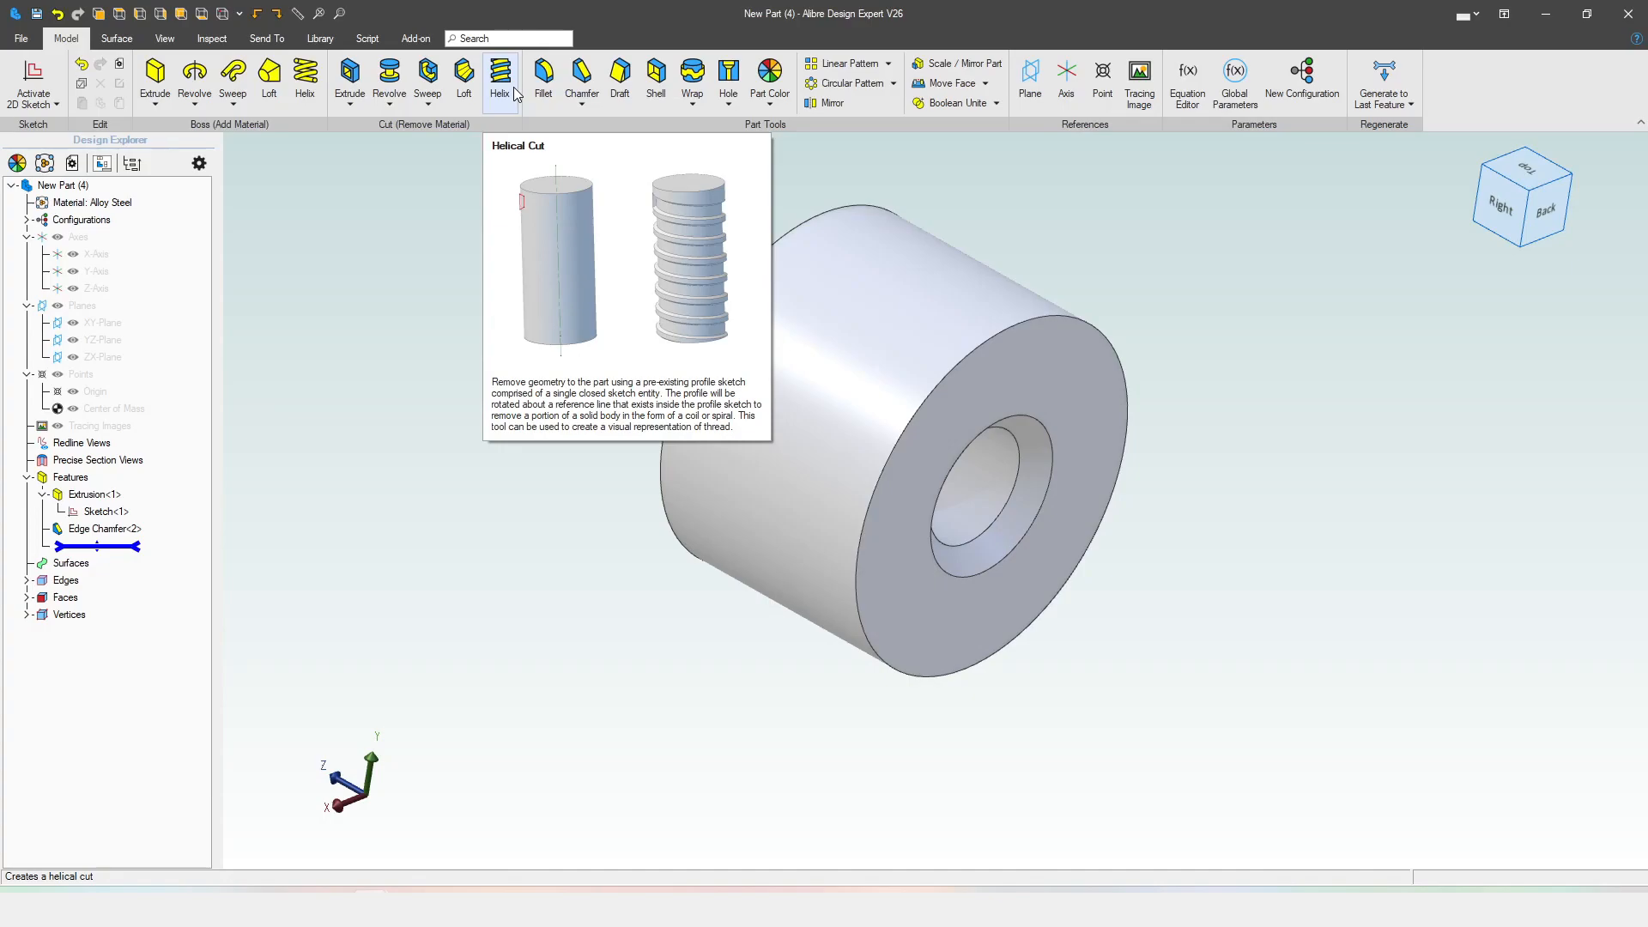
left_click(64, 305)
right_click_drag(451, 333, 508, 347)
left_click(770, 222)
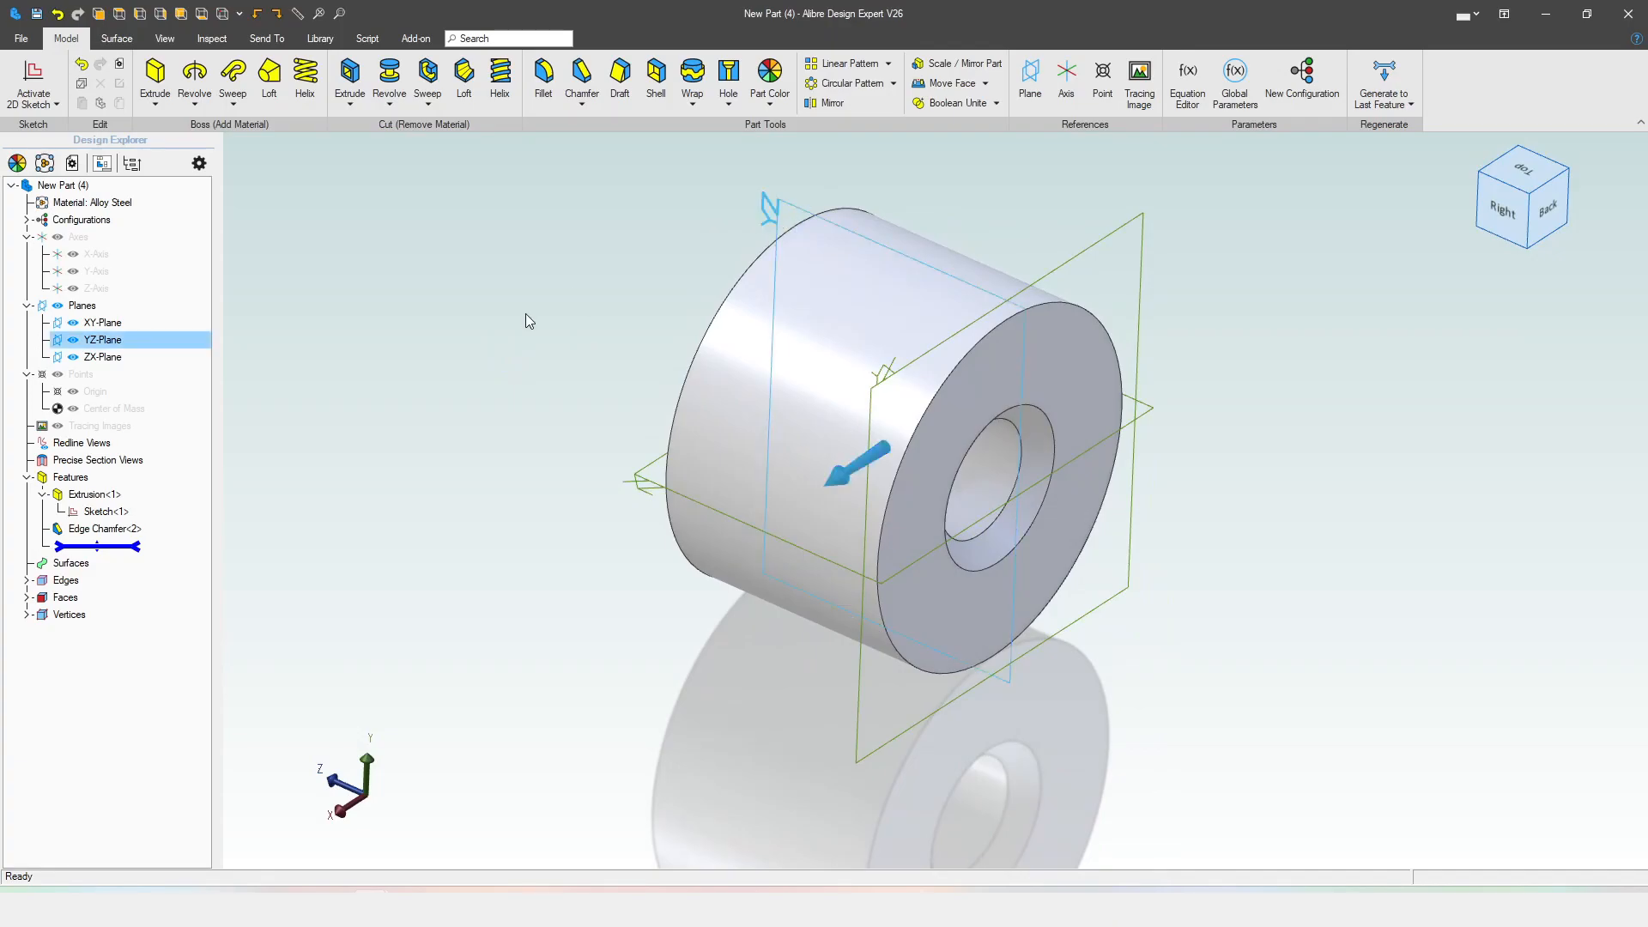
key("ctrl+k")
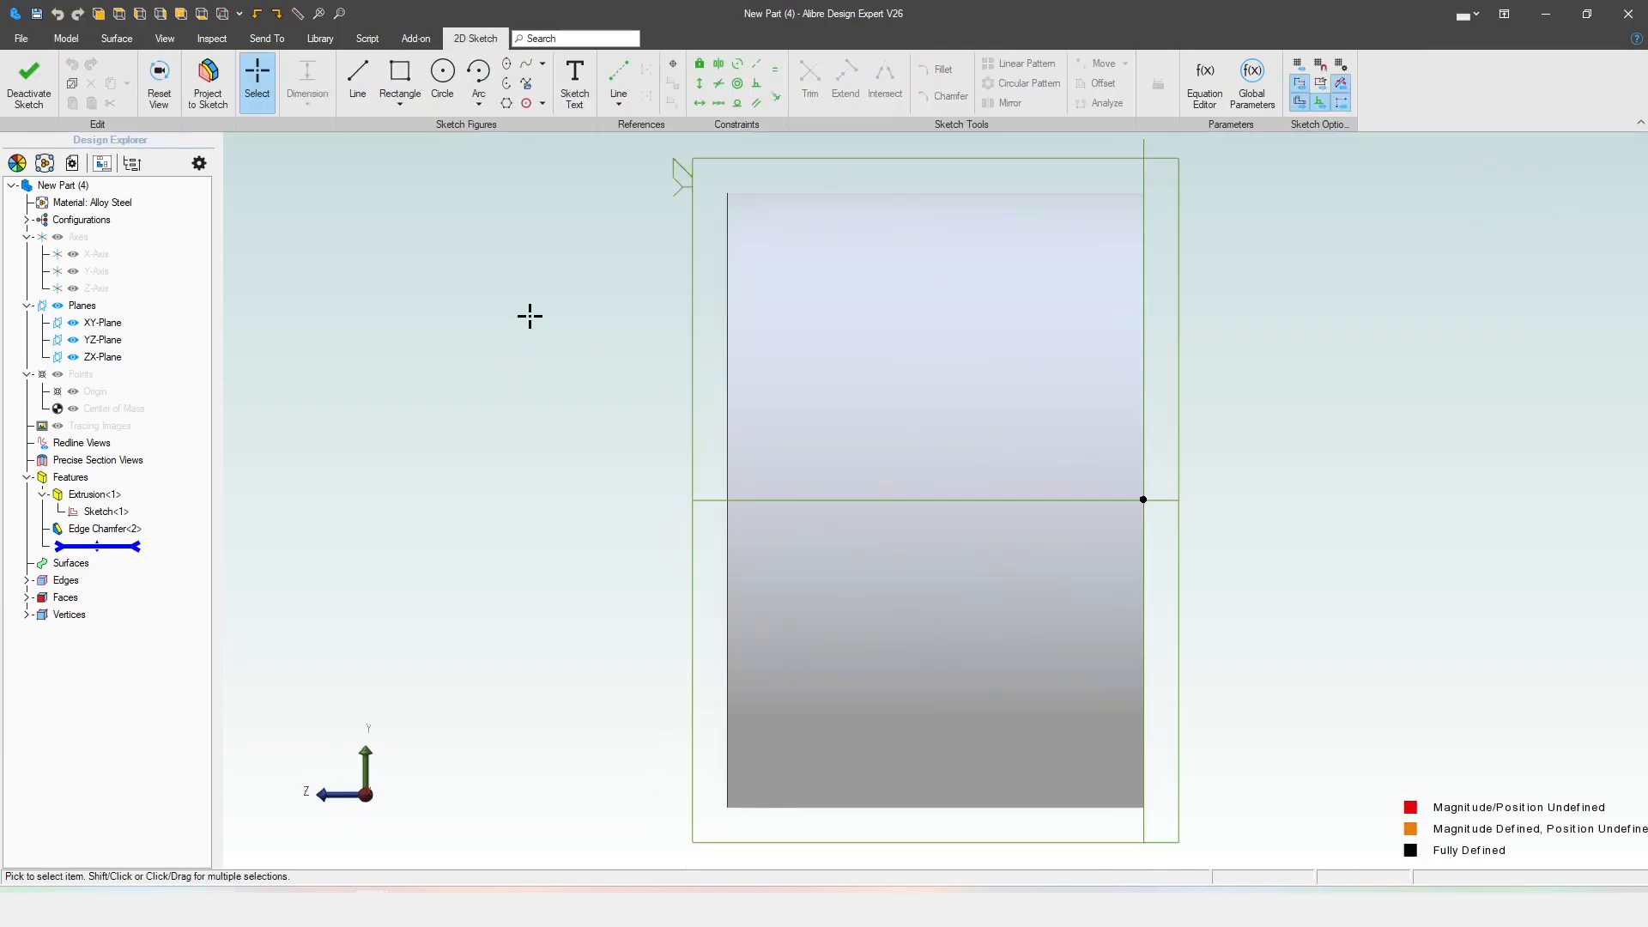
- Sketch a closed, downward-pointing triangle just outside the chamfered end of the part, below the origin
scroll(485, 394, "down", 2)
scroll(1201, 422, "up", 2)
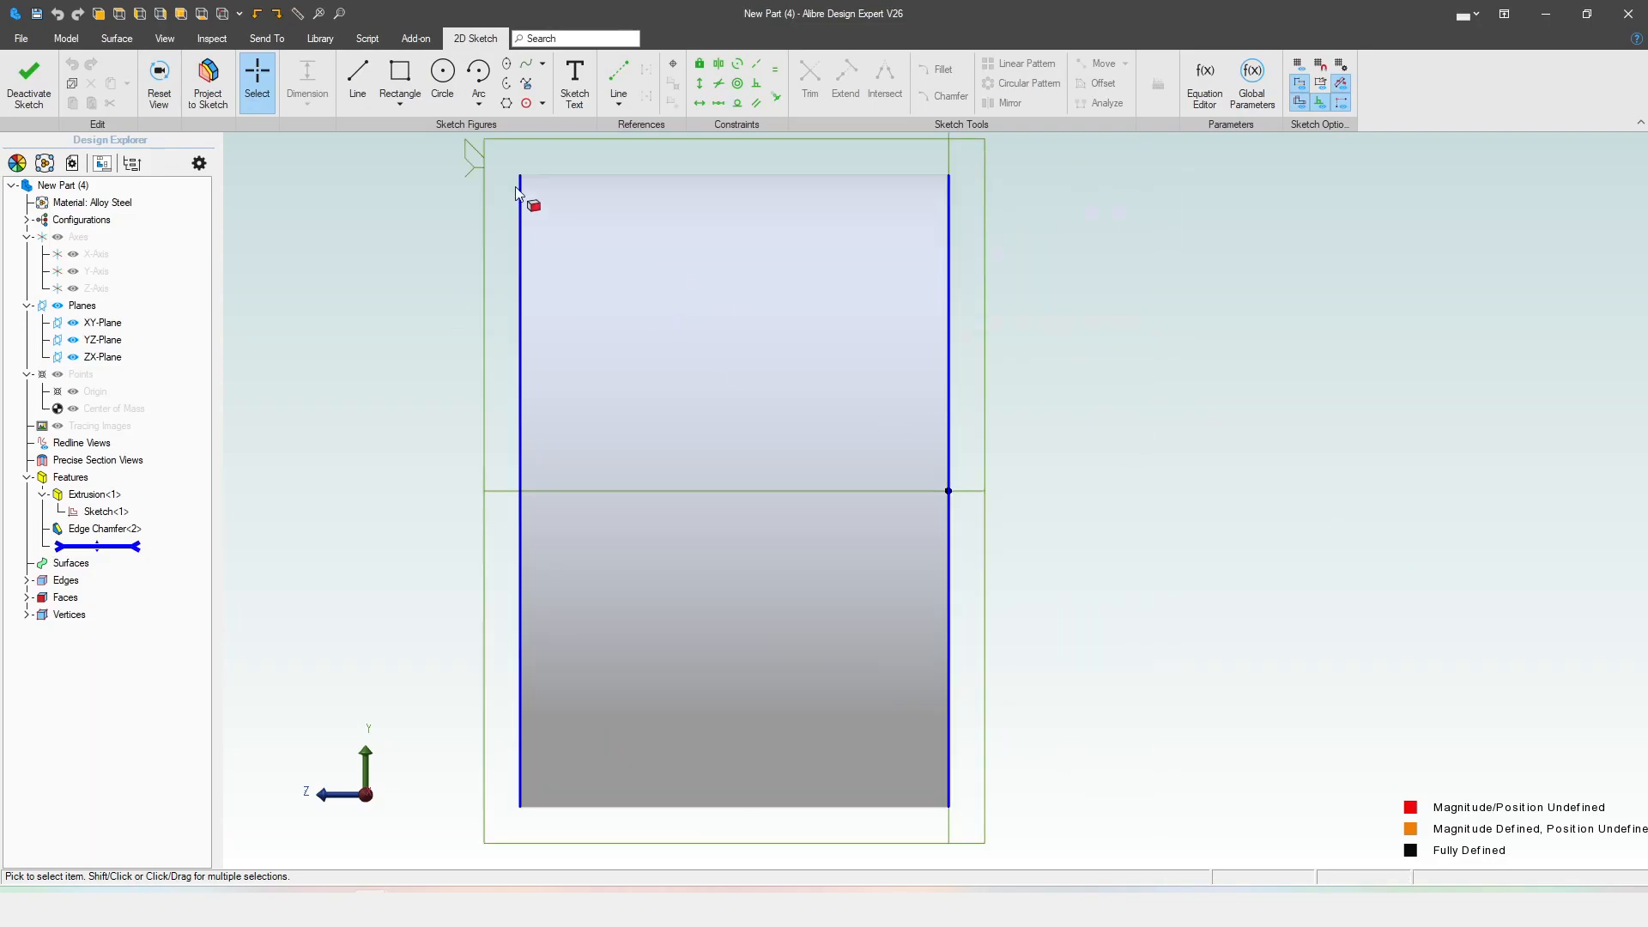
key("l")
left_click(966, 556)
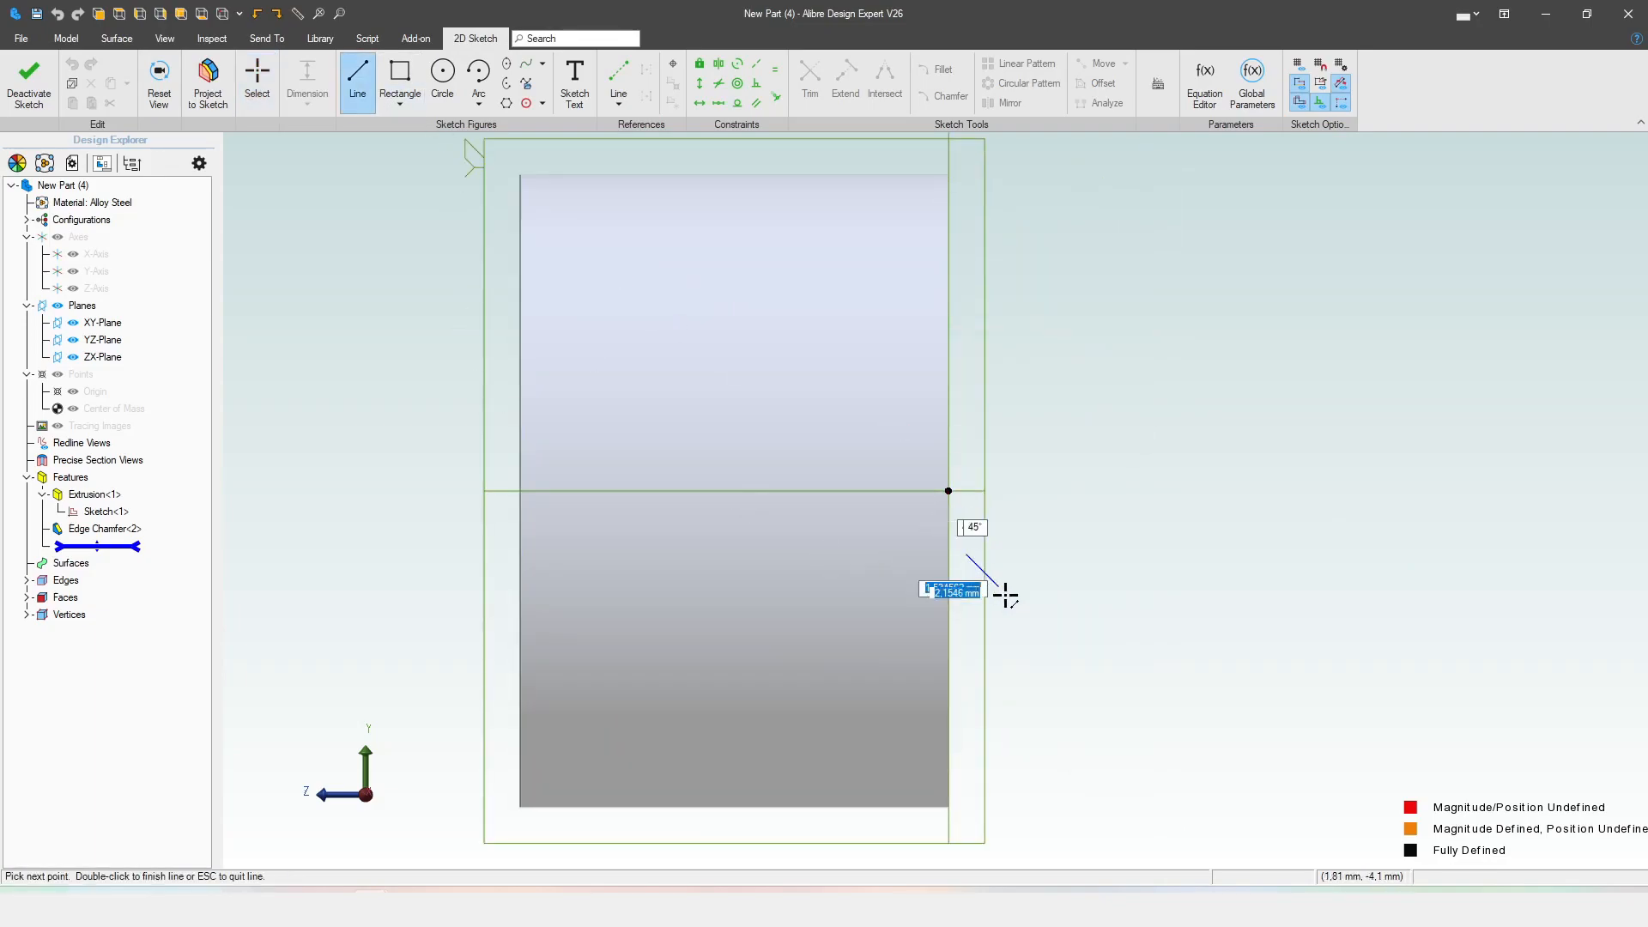
left_click(1015, 615)
left_click(1083, 545)
key("Escape")
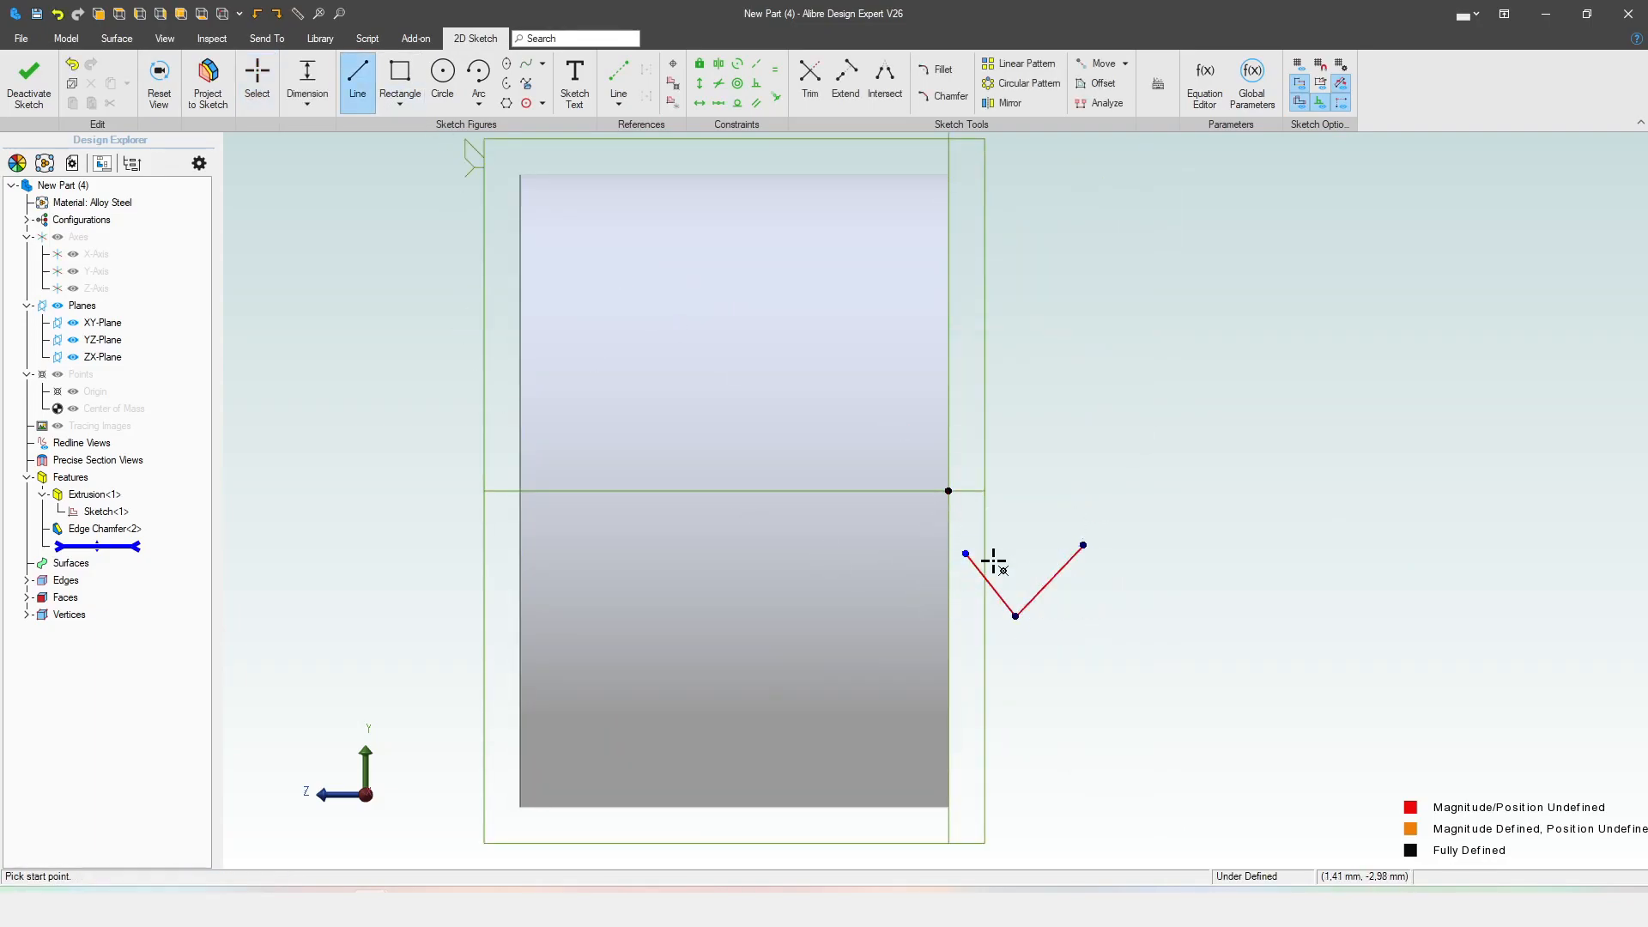
key("Escape")
- Constrain all three sides of the triangle to equal length
scroll(1076, 606, "up", 3)
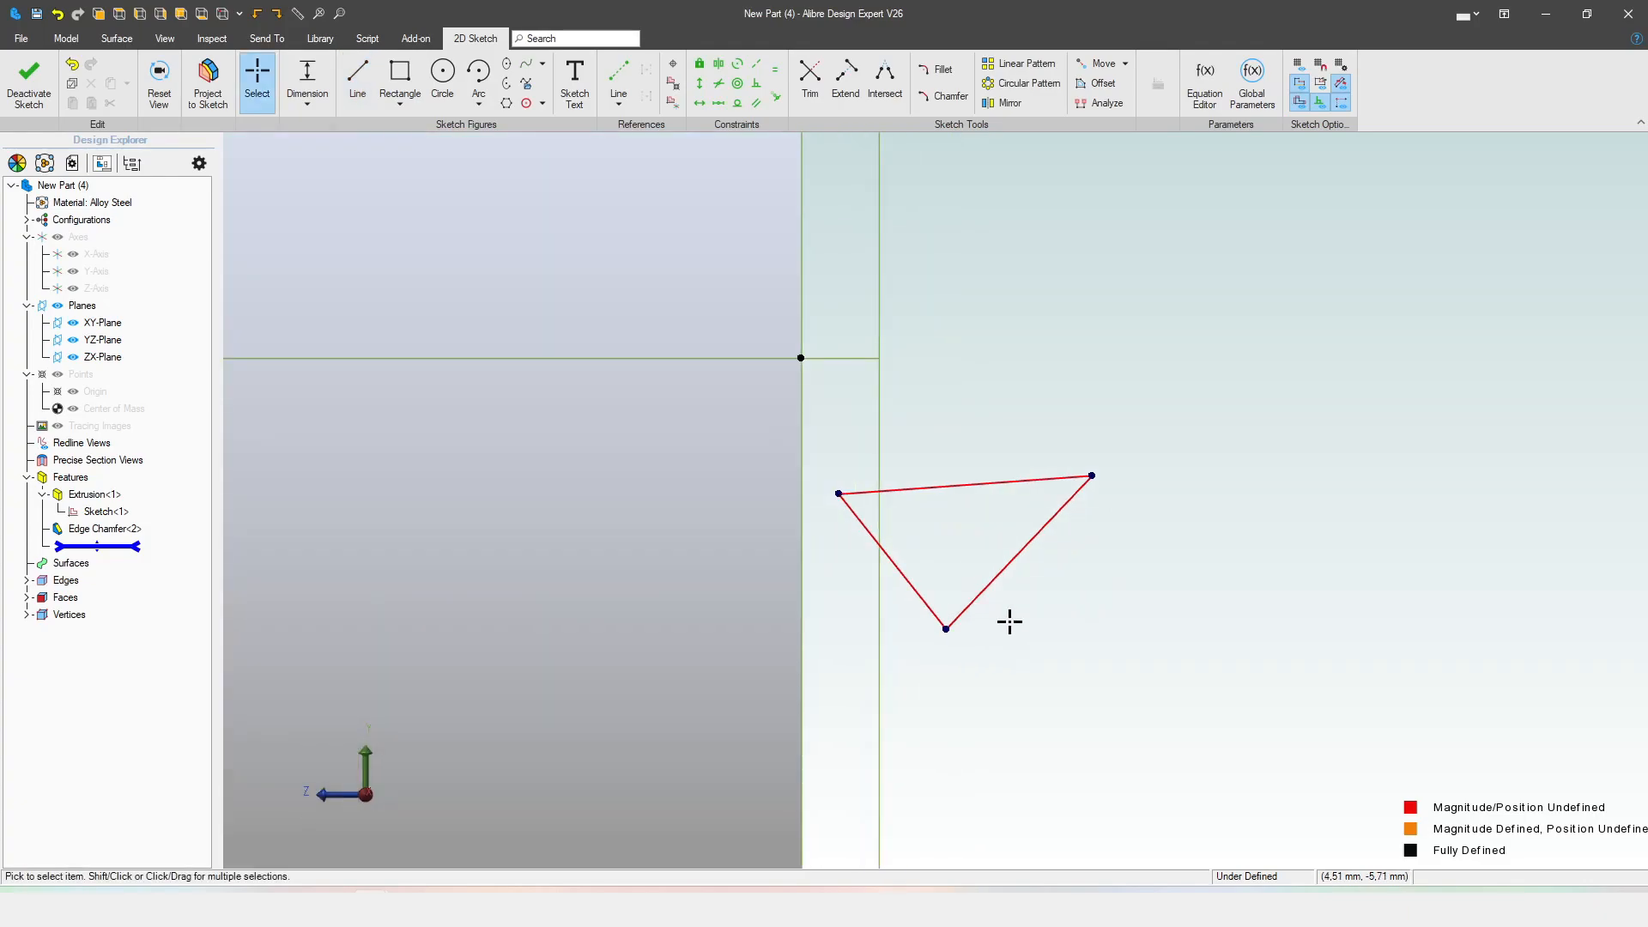
key("e")
left_click(992, 596)
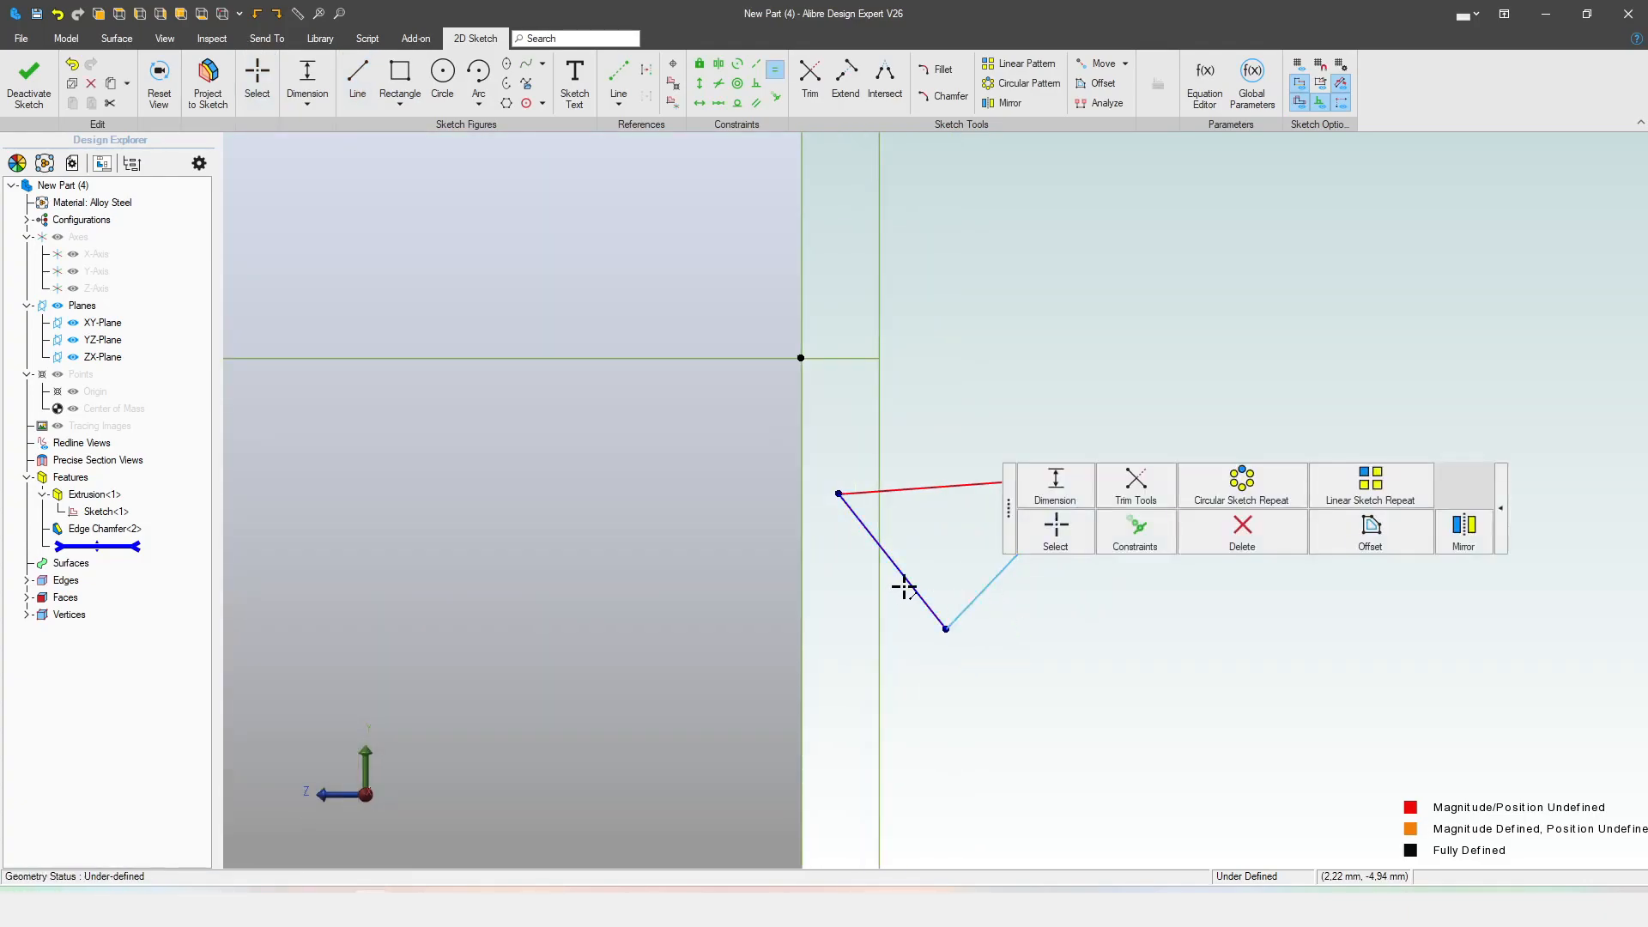
left_click(905, 589)
left_click(904, 493)
key("Escape")
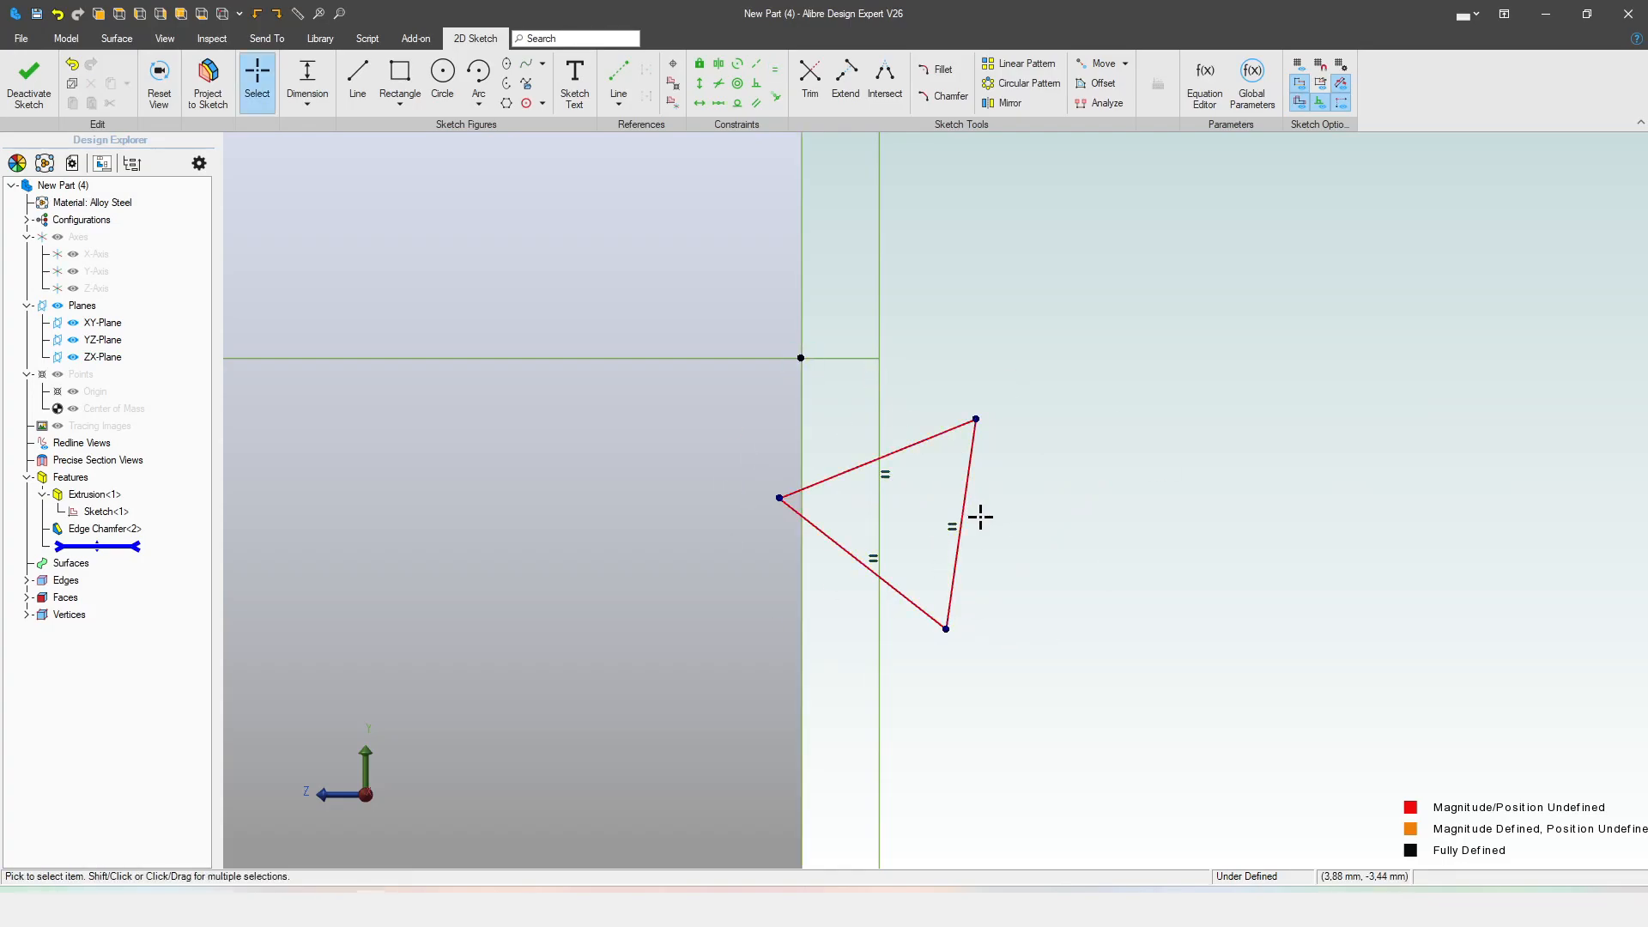
- Make the triangle's upper side horizontal and shrink the triangle to sides of about 2.6 mm
key("h")
left_click(919, 444)
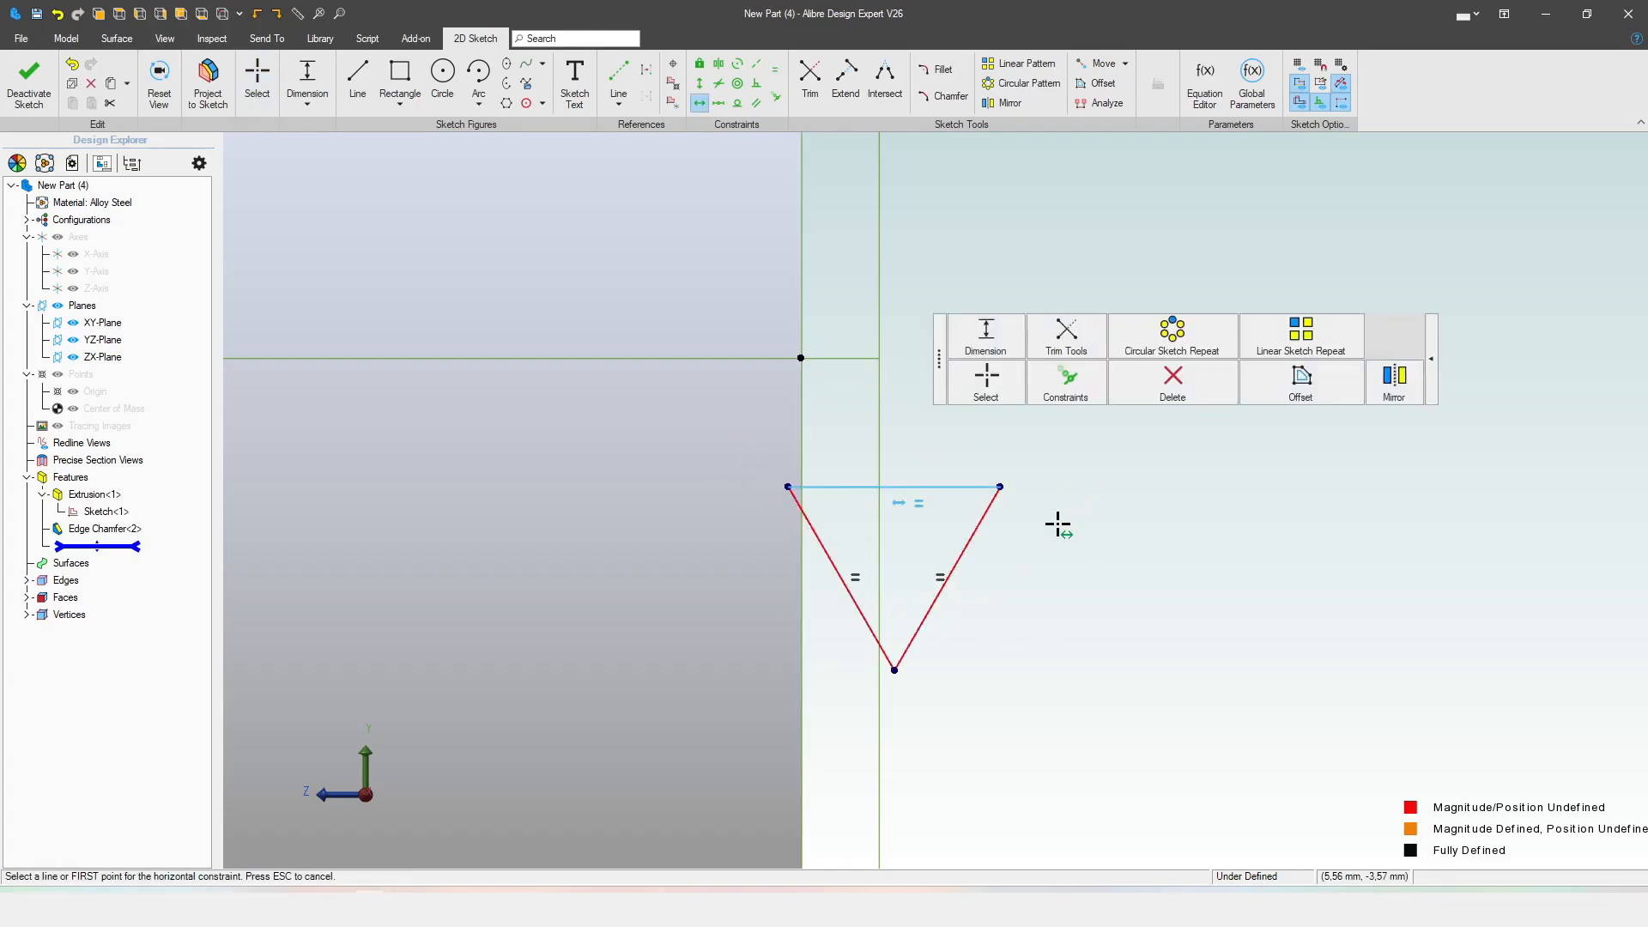
key("Escape")
mouse_move(785, 483)
left_mouse_down()
mouse_move(890, 551)
mouse_move(879, 564)
left_mouse_up()
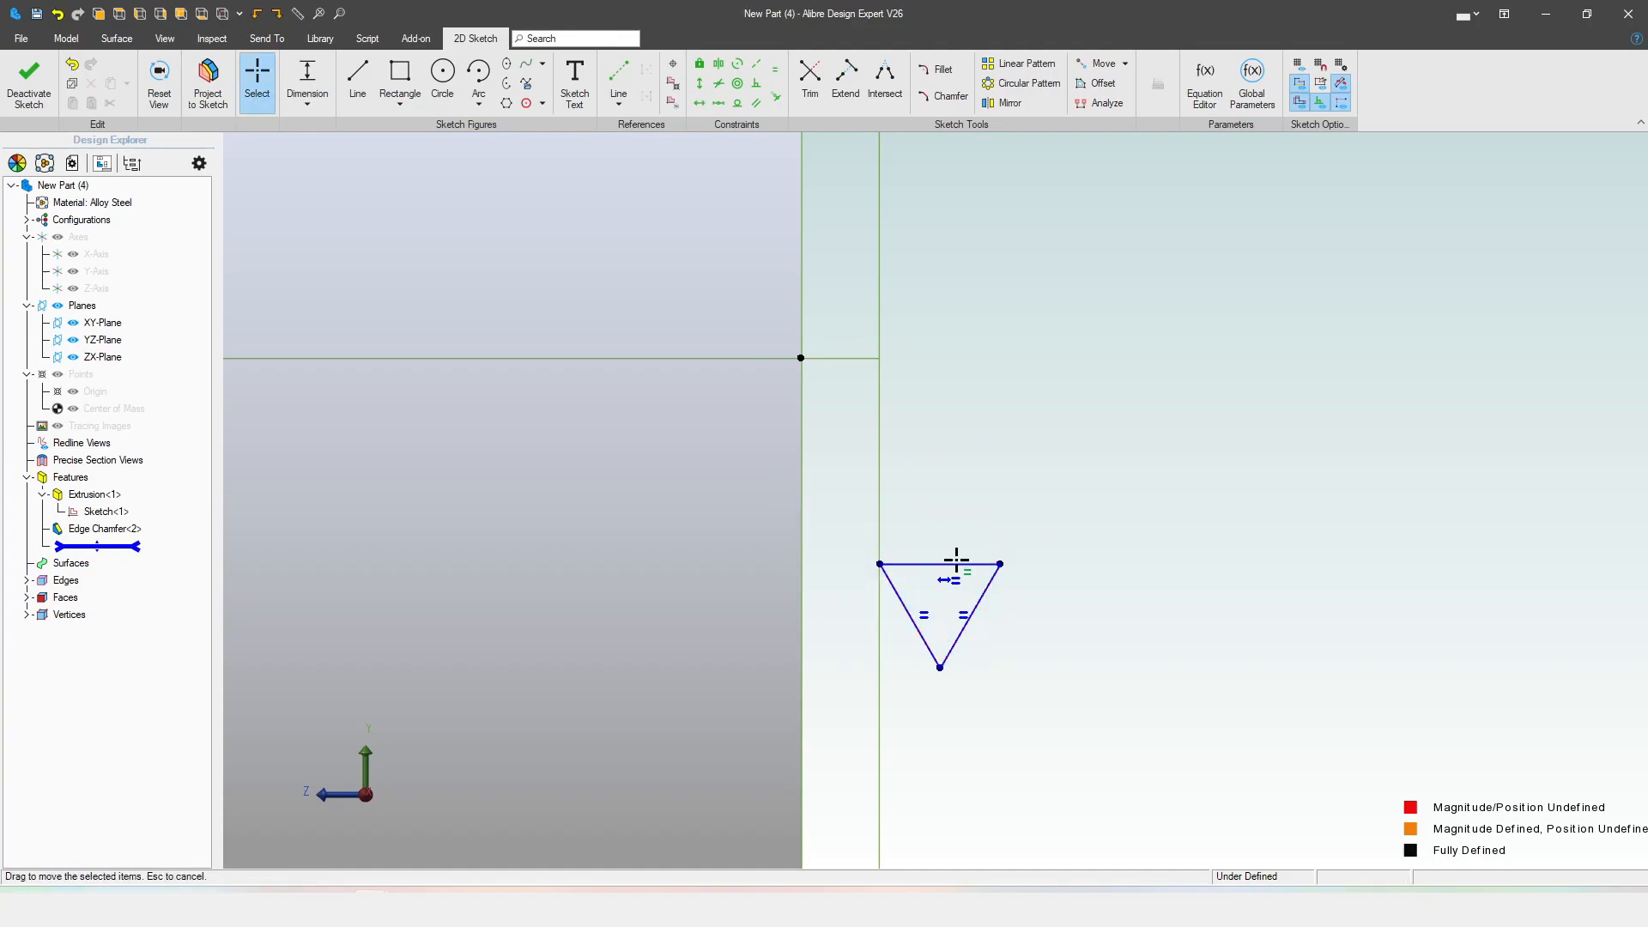
- Dimension the triangle's upper side with the expression P_thread-tol
scroll(970, 391, "down", 2)
scroll(845, 577, "up", 2)
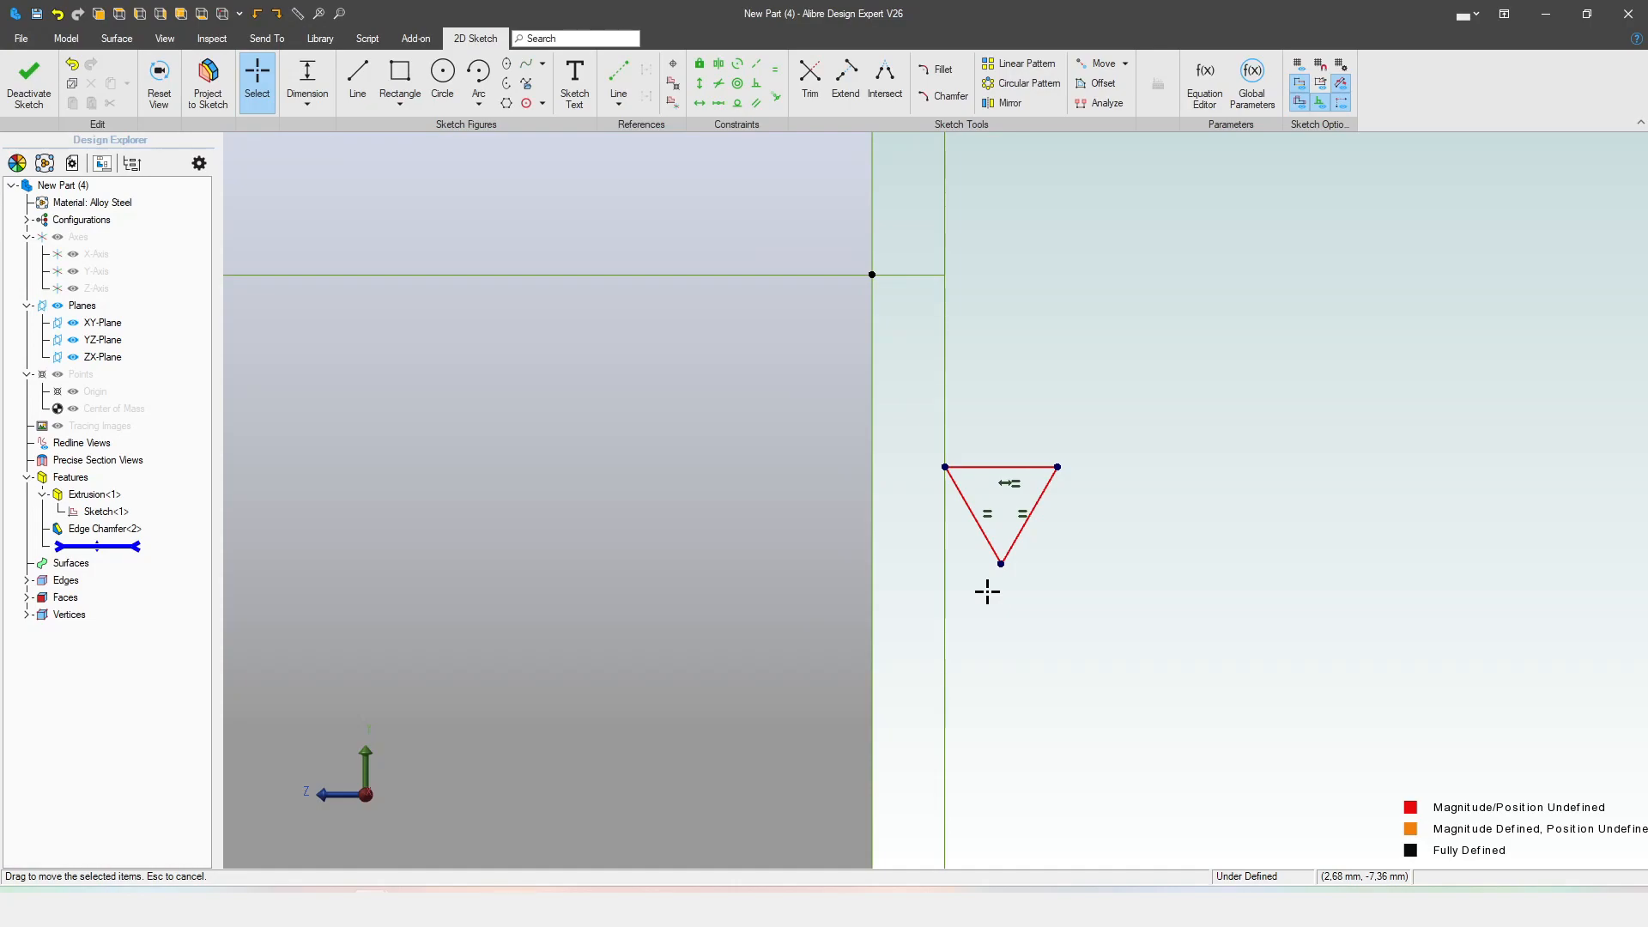
key("d")
left_click(1004, 468)
left_click(1157, 426)
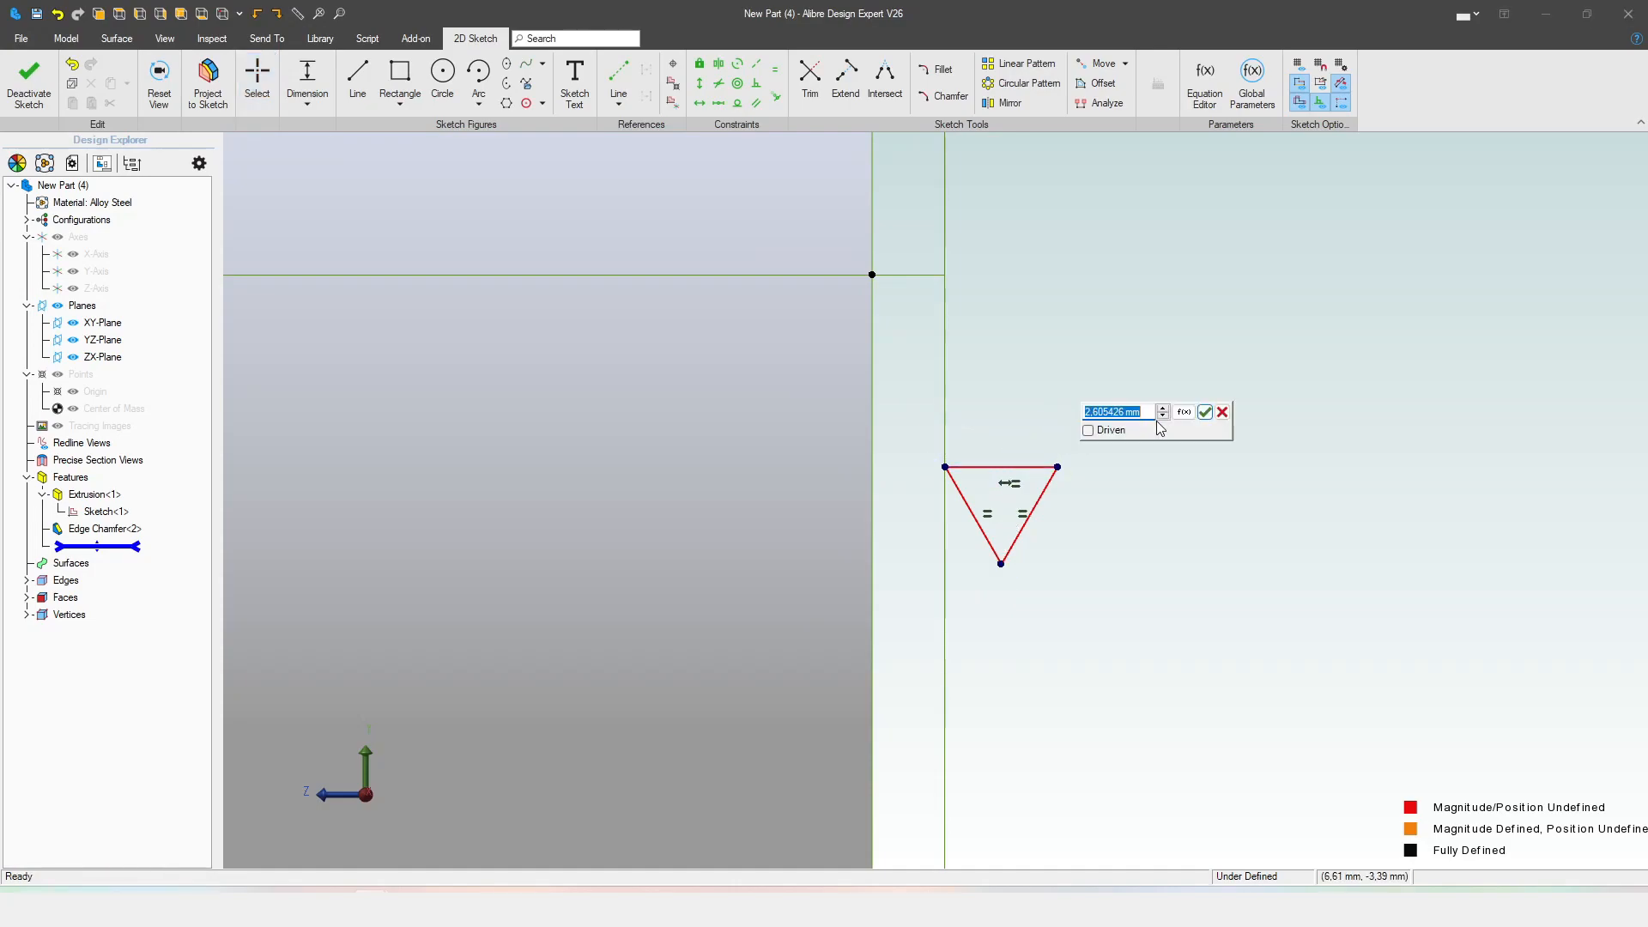
type("Pthre")
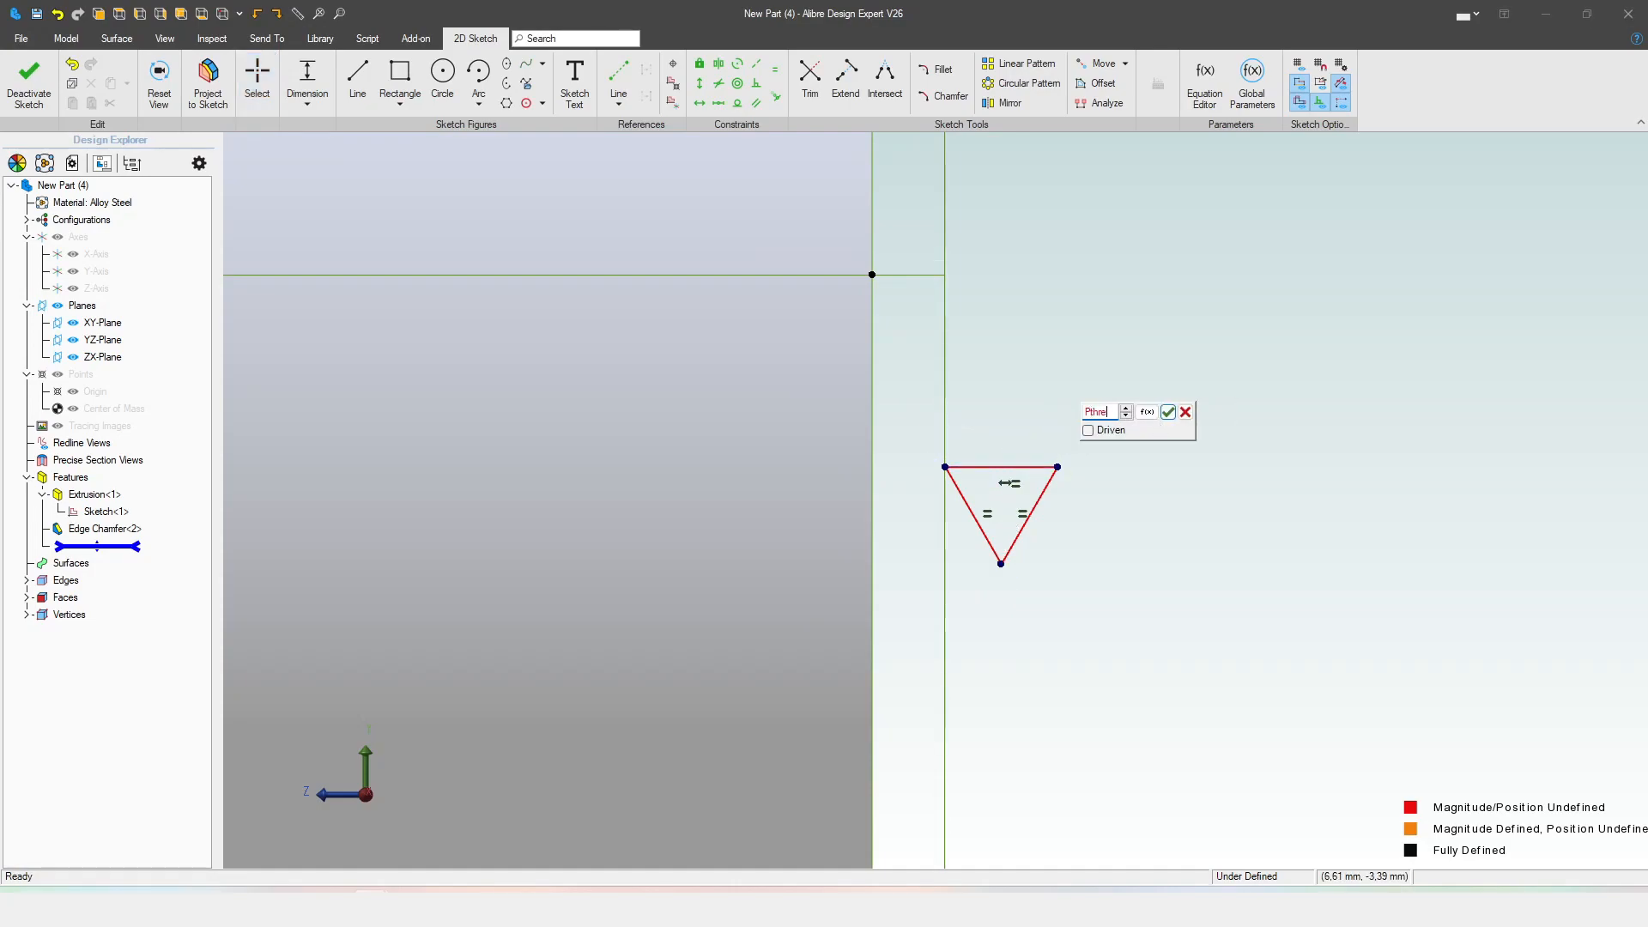
type("hread")
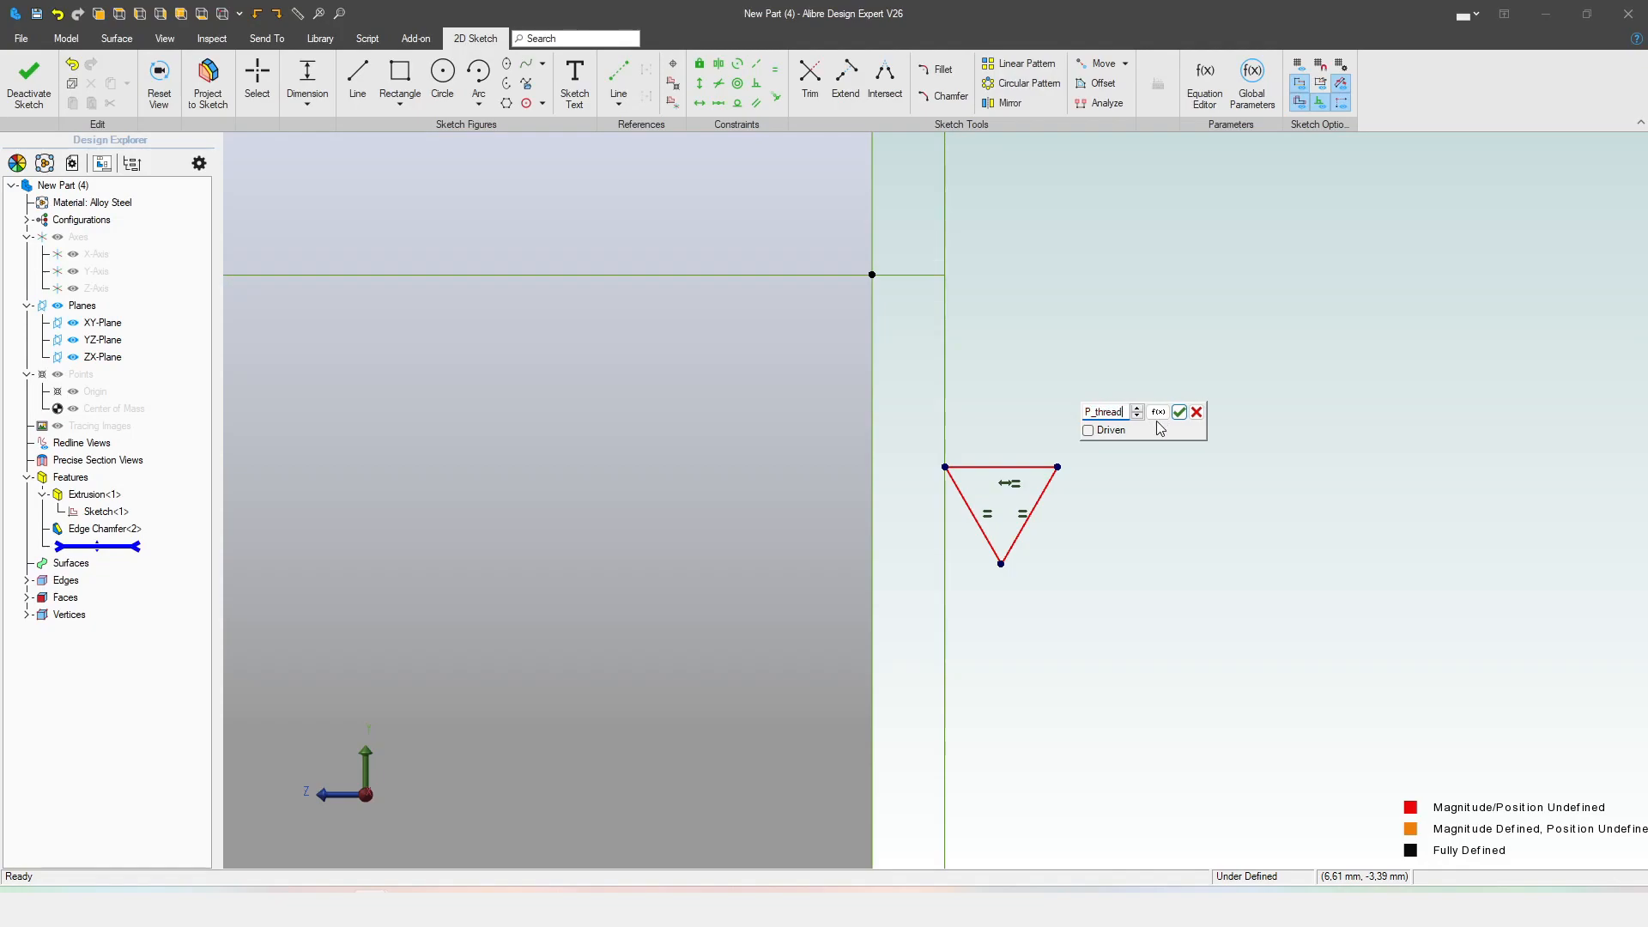
type("-tol")
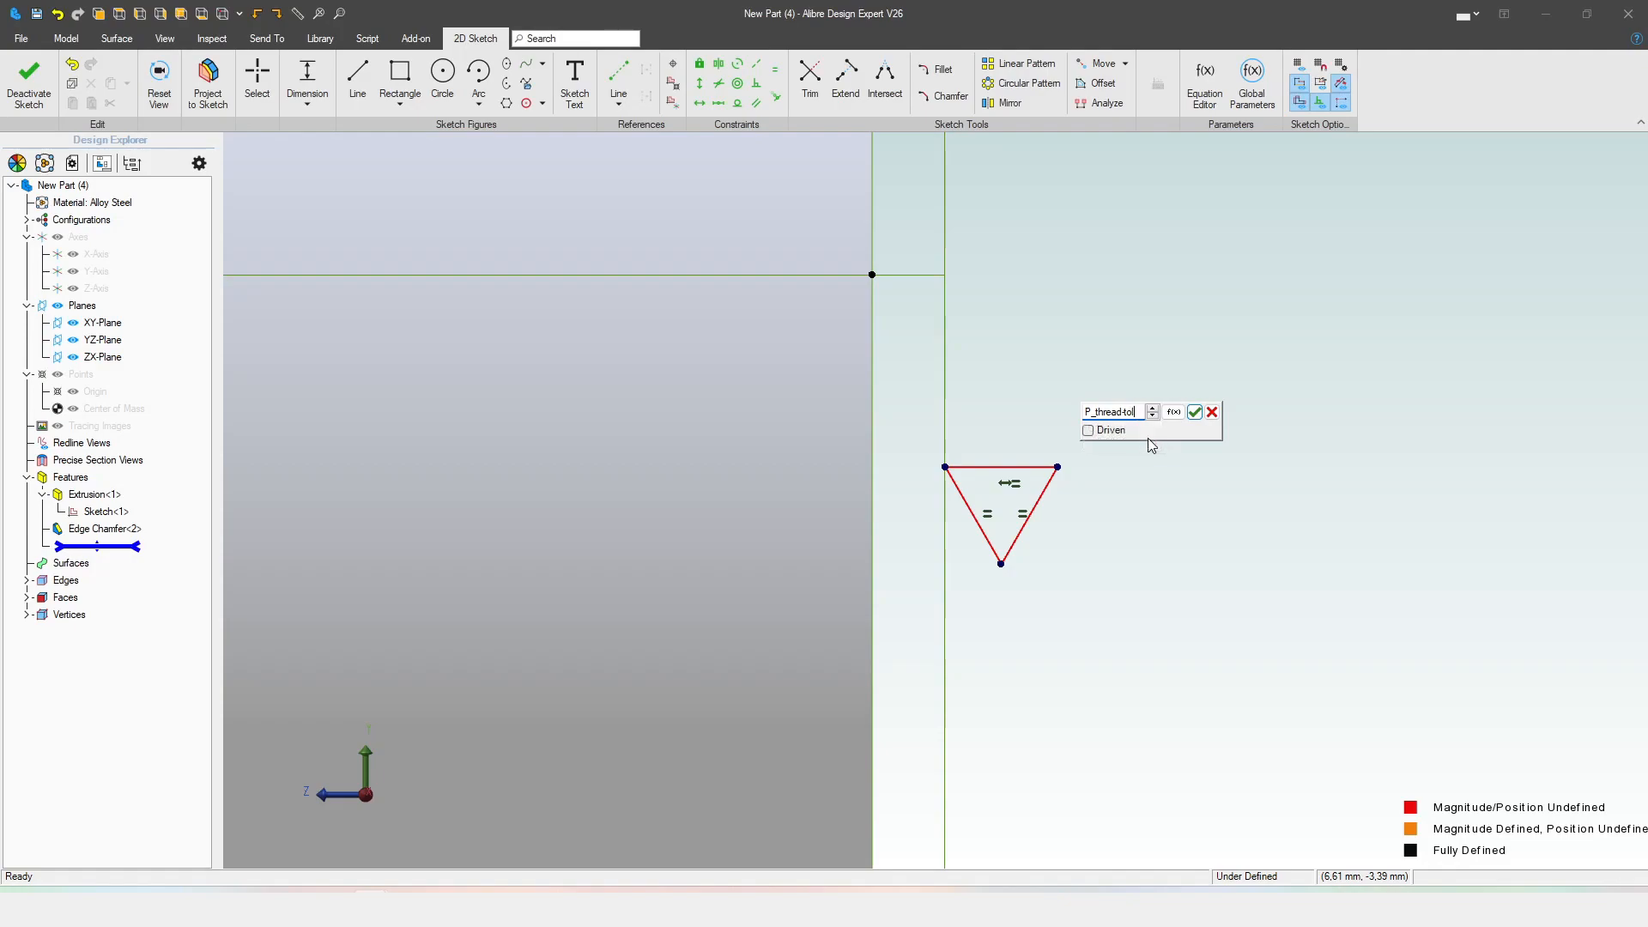
left_click(1194, 412)
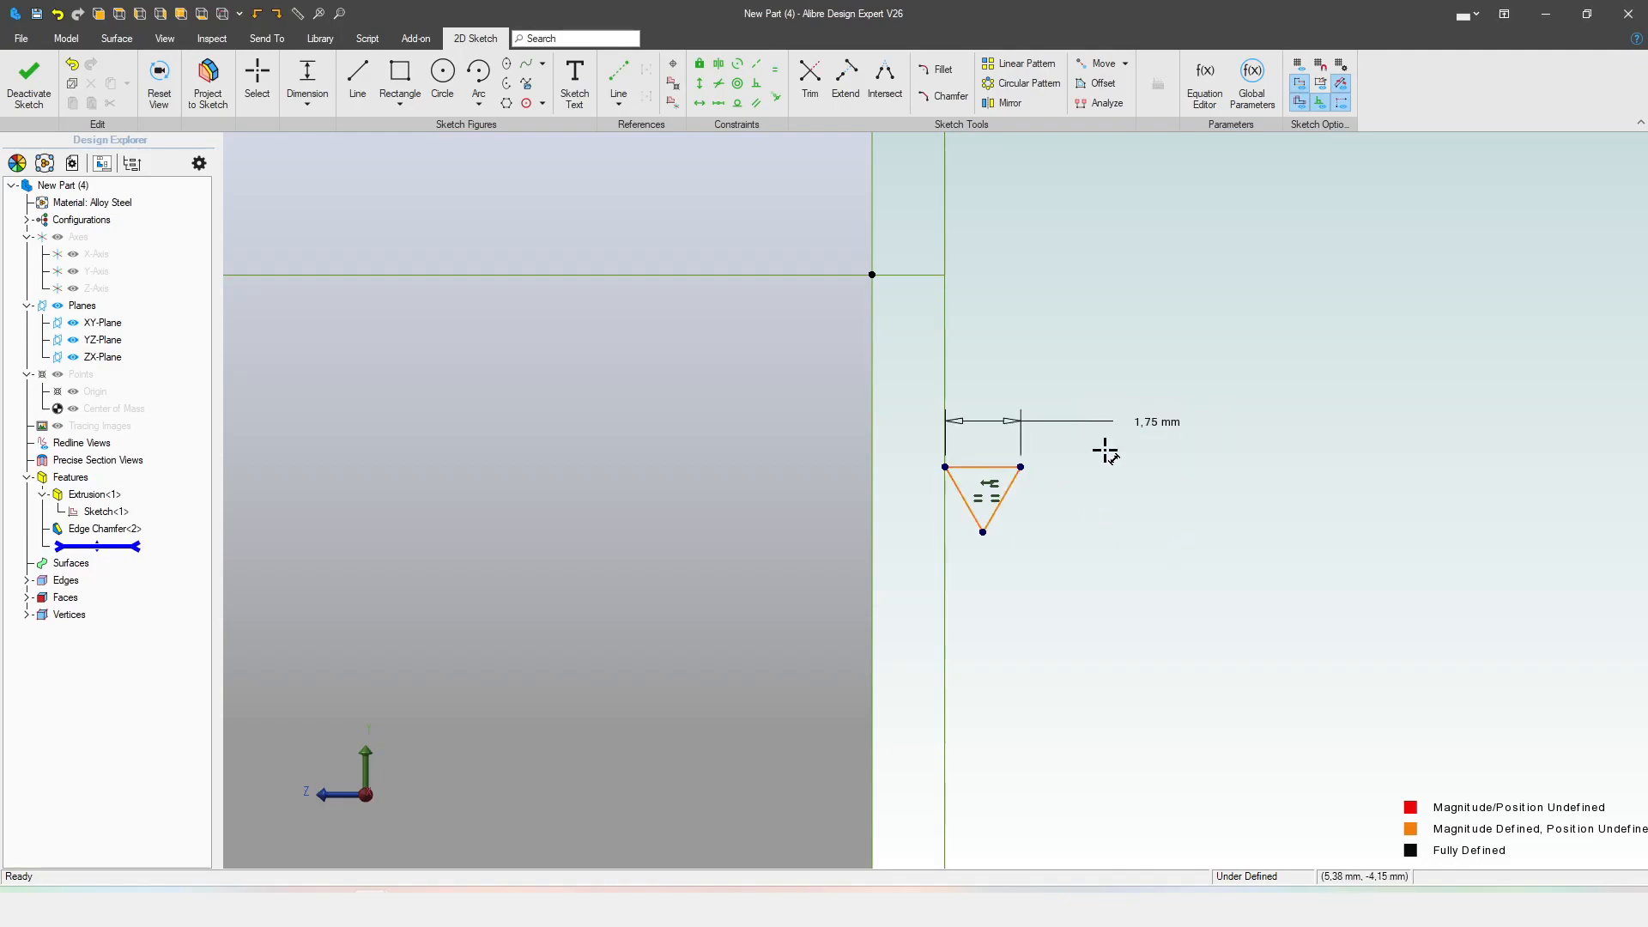
- Align the triangle's upper corner nearest the part vertically with the origin
key("v")
left_click(872, 275)
left_click(945, 466)
key("Escape")
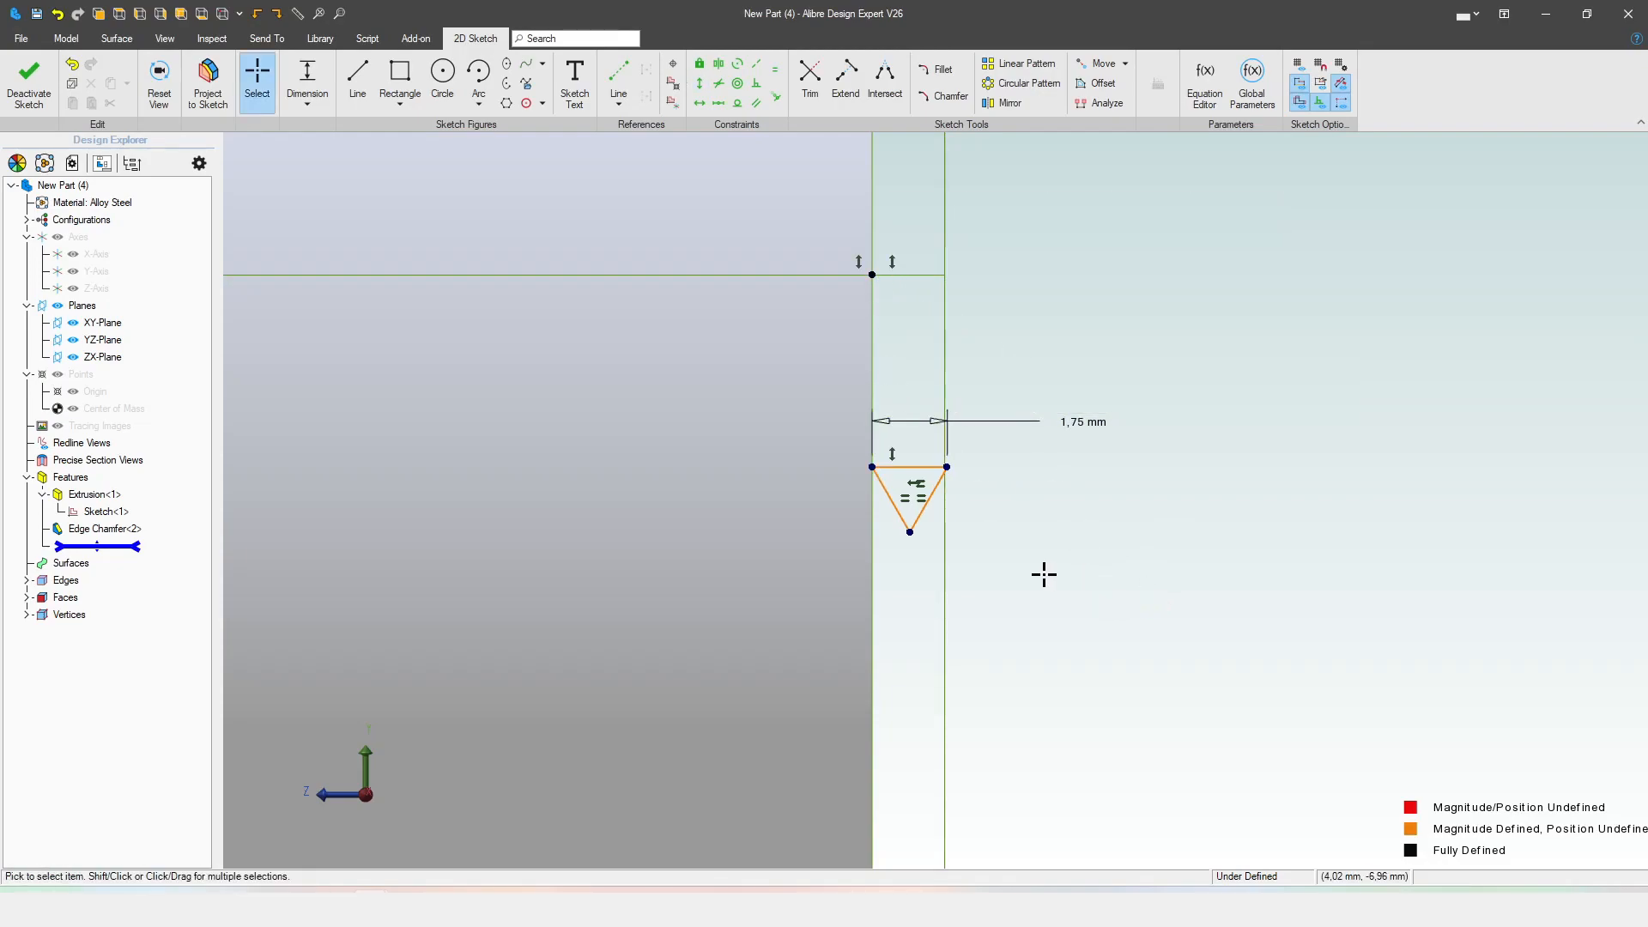
- Dimension the vertical distance from the origin to the triangle's lower tip as M_thread/2
scroll(890, 433, "down", 2)
scroll(942, 512, "up", 2)
left_click_drag(885, 480, 1028, 532)
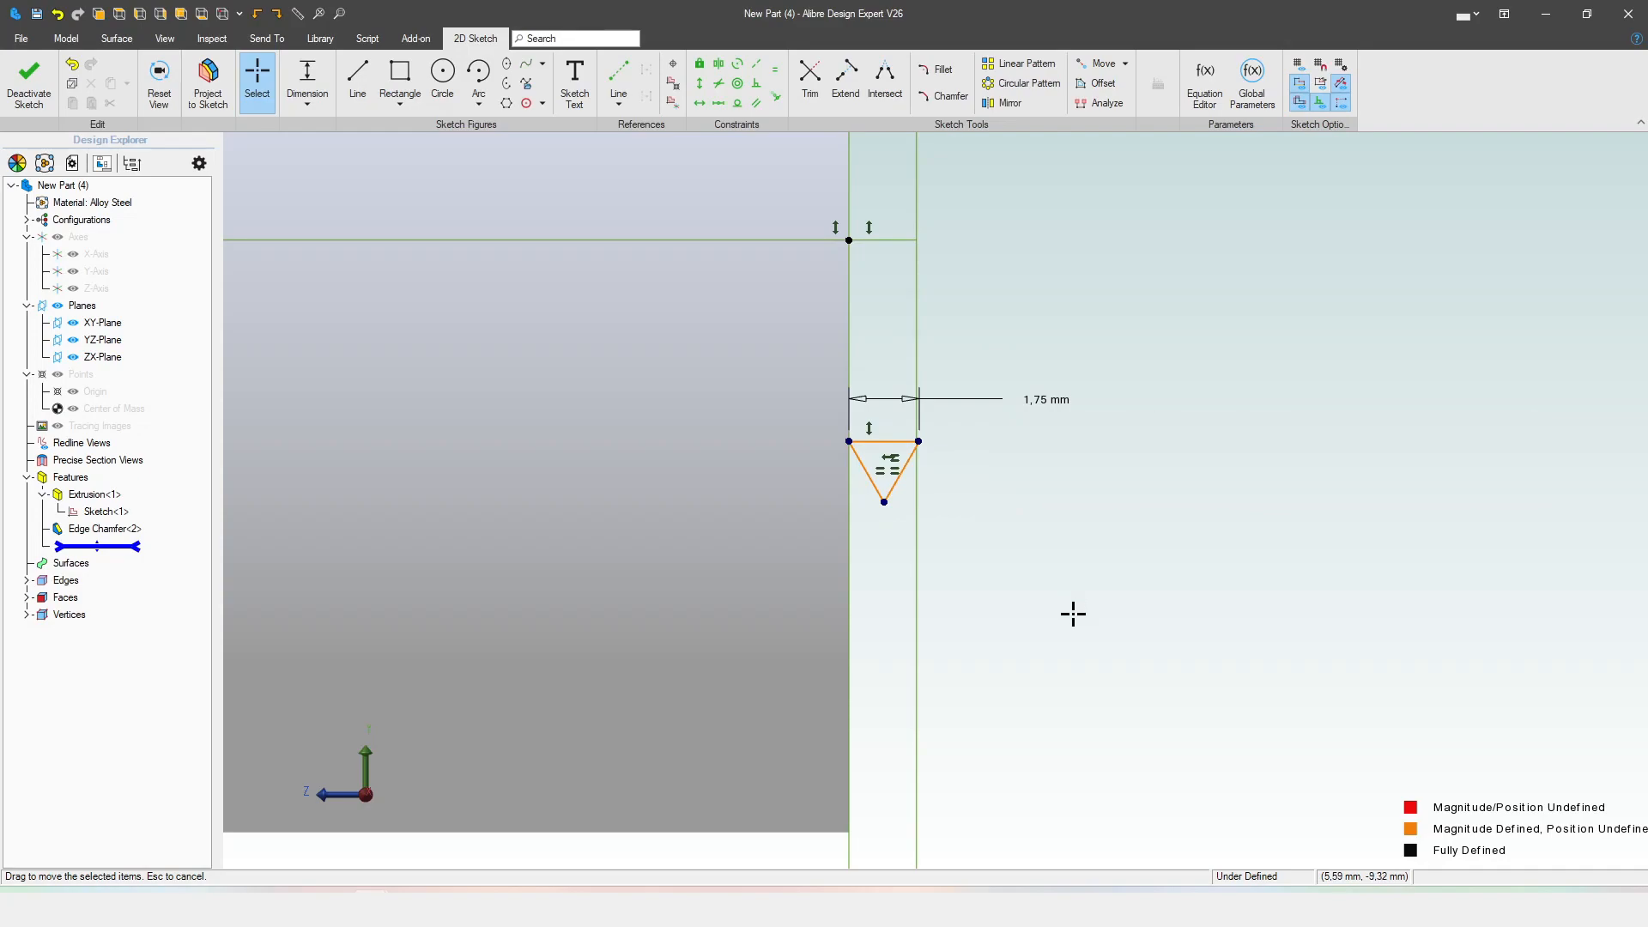
key("Escape")
left_click(885, 503)
left_click(848, 240)
left_click(1113, 424)
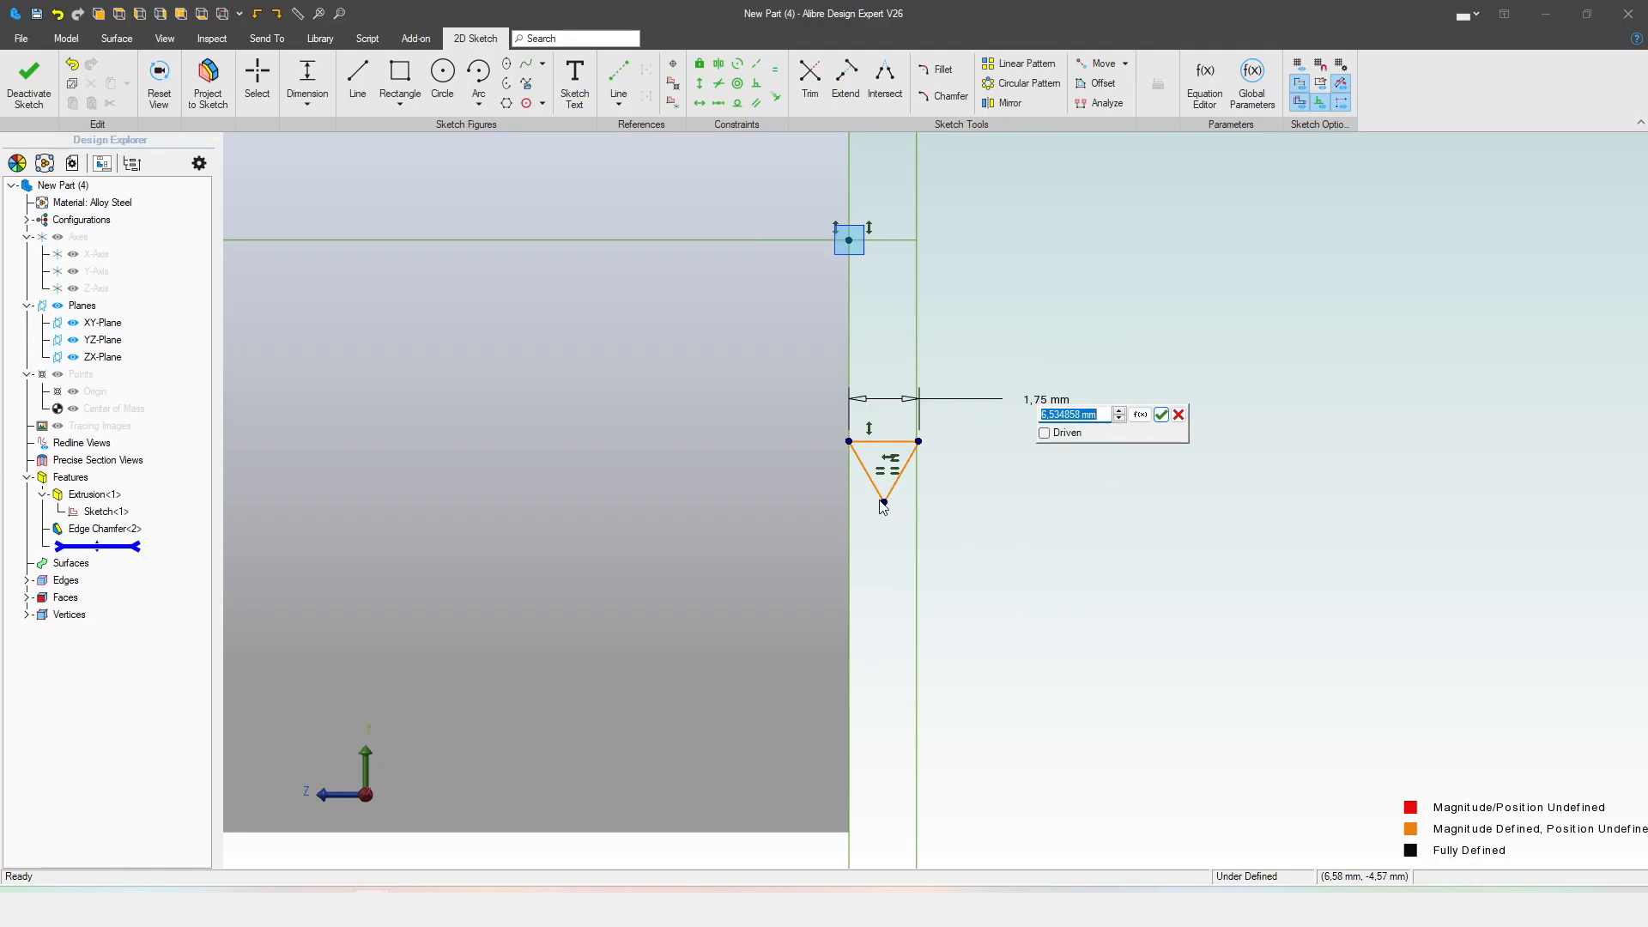
type("M_thread")
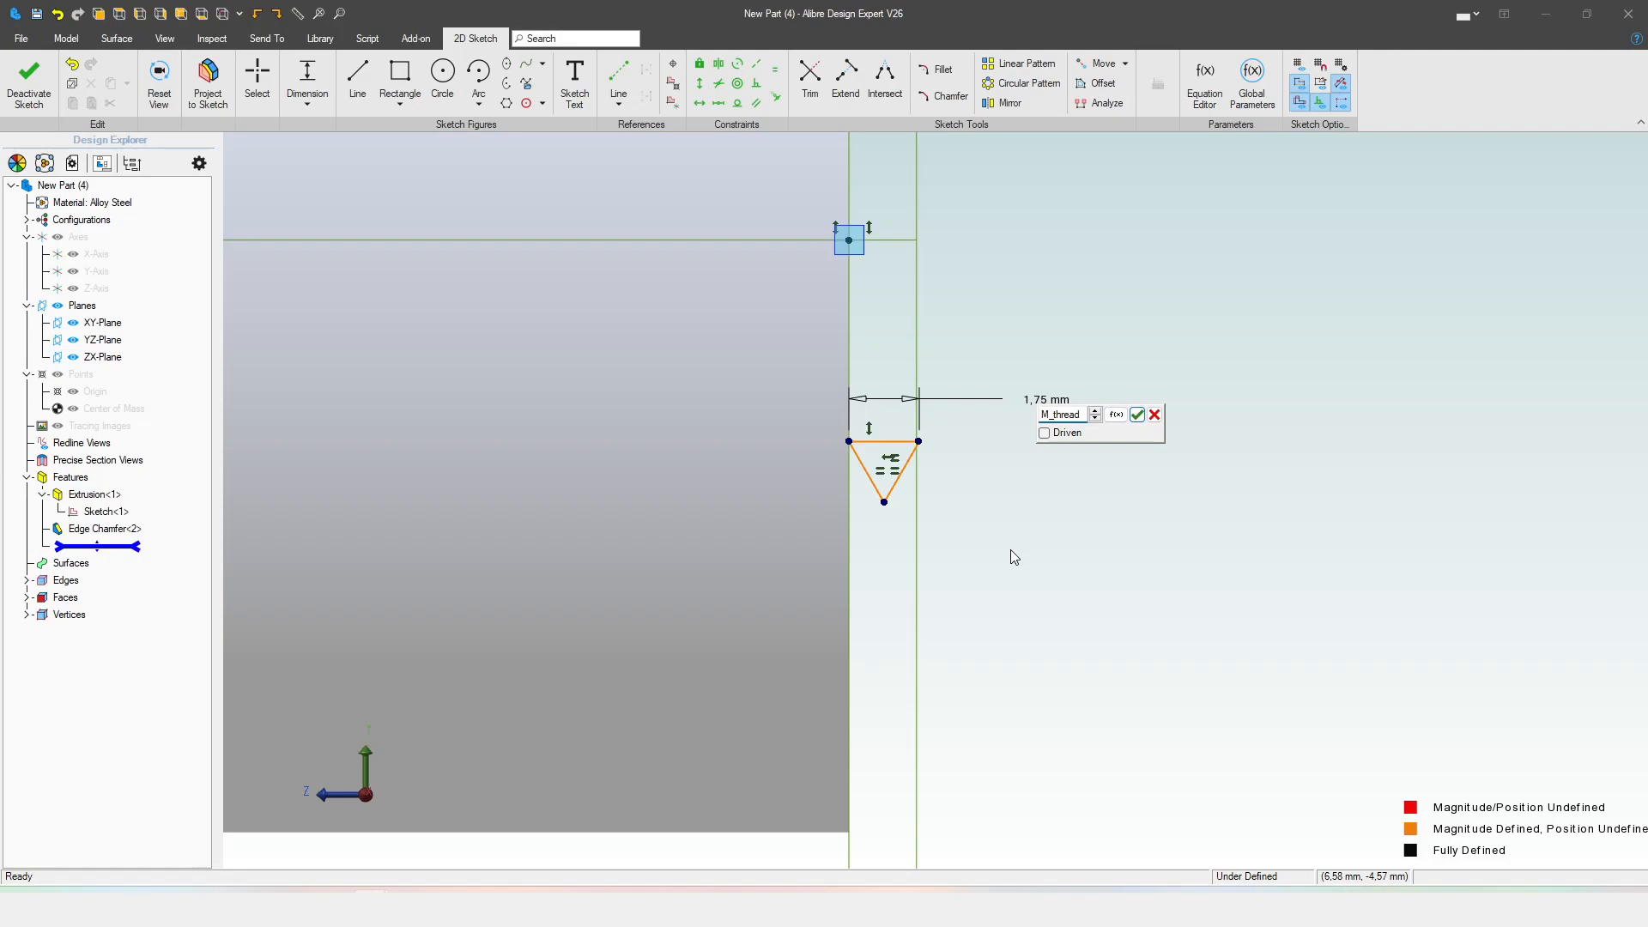
type("/2")
left_click(1145, 414)
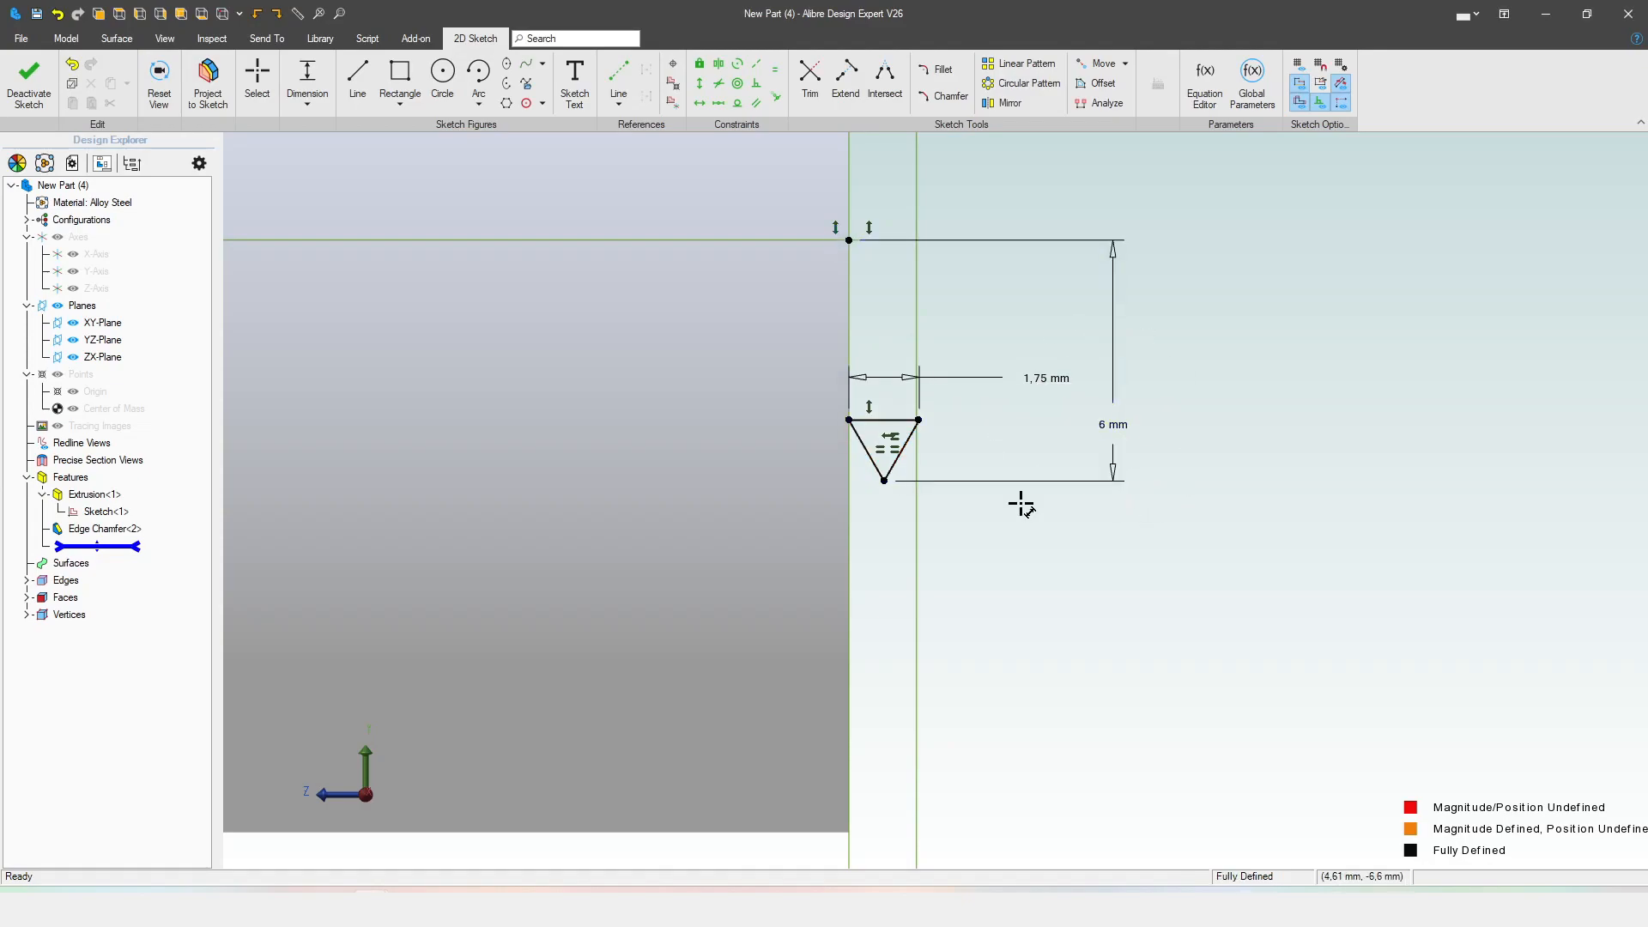
key("Escape")
scroll(850, 421, "up", 3)
scroll(955, 544, "down", 3)
scroll(926, 431, "up", 3)
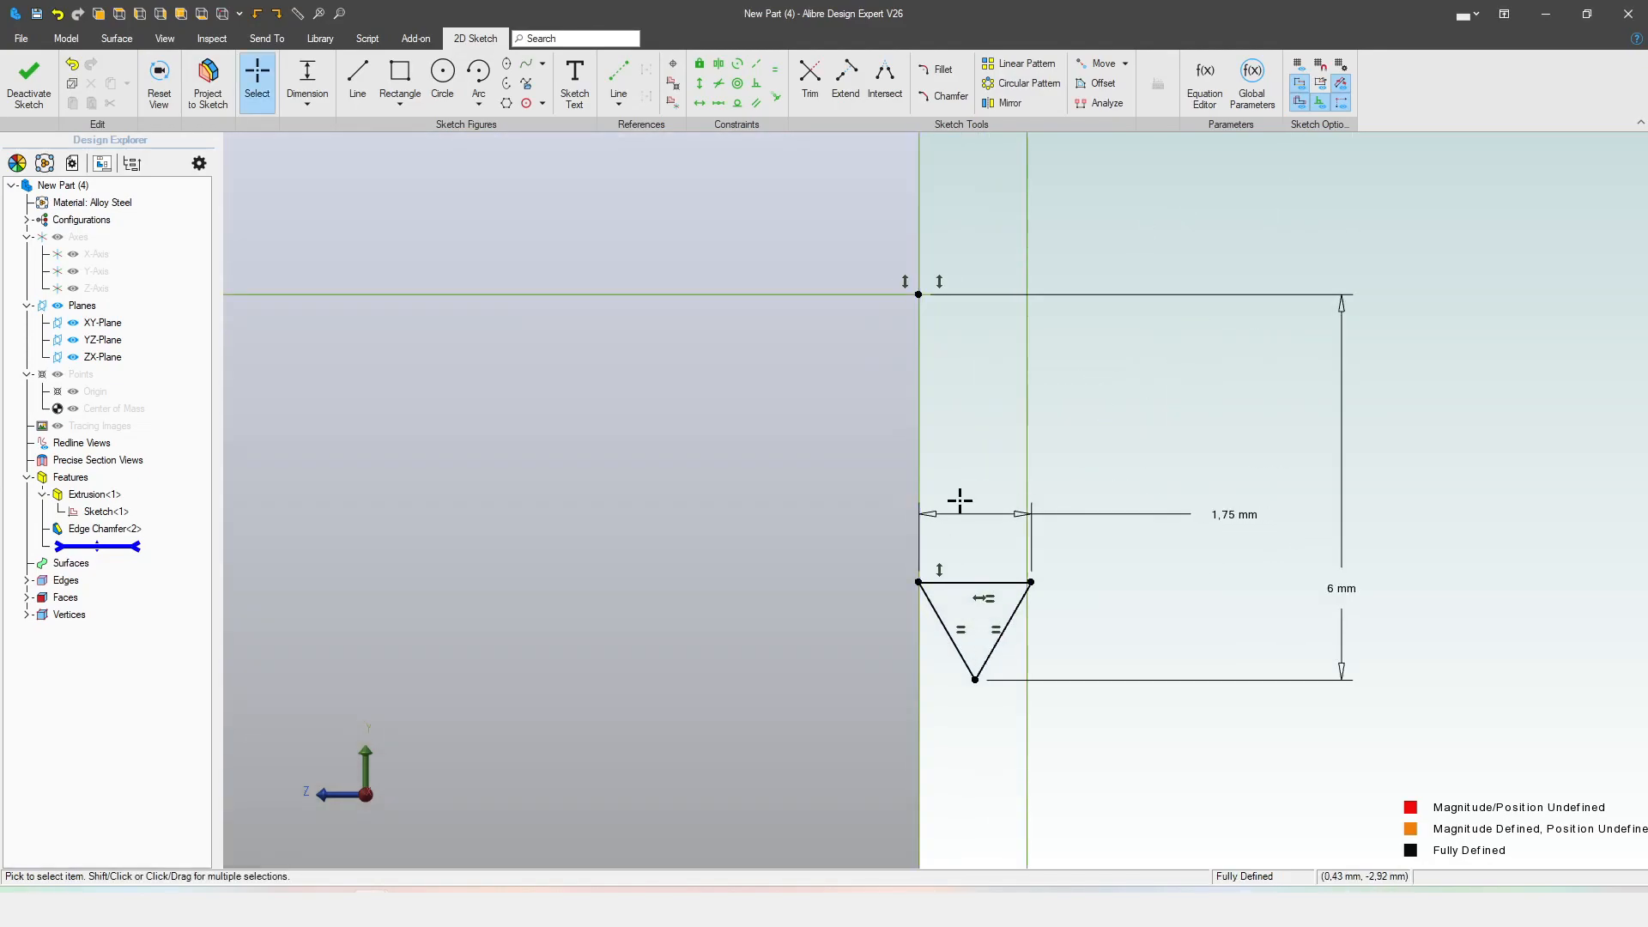
scroll(1243, 629, "up", 2)
middle_click_drag(1258, 511, 1184, 523)
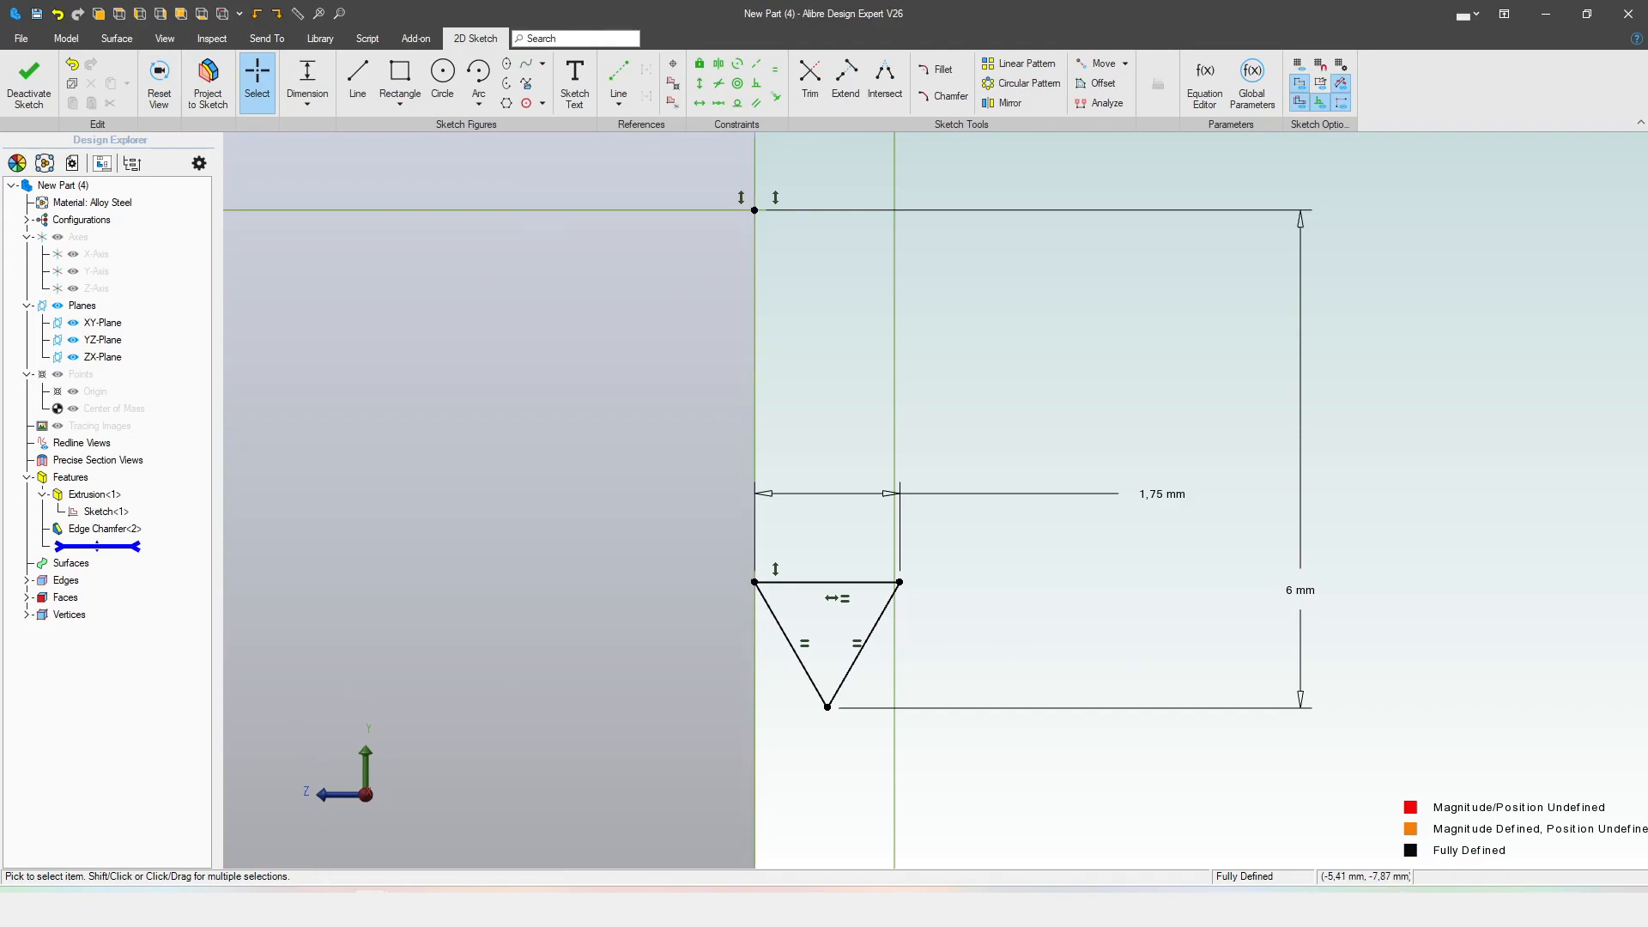
- Switch to the browser's ISO metric screw thread article, examine the enlarged basic profile diagram, and return to the Alibre Design sketch
left_click(295, 888)
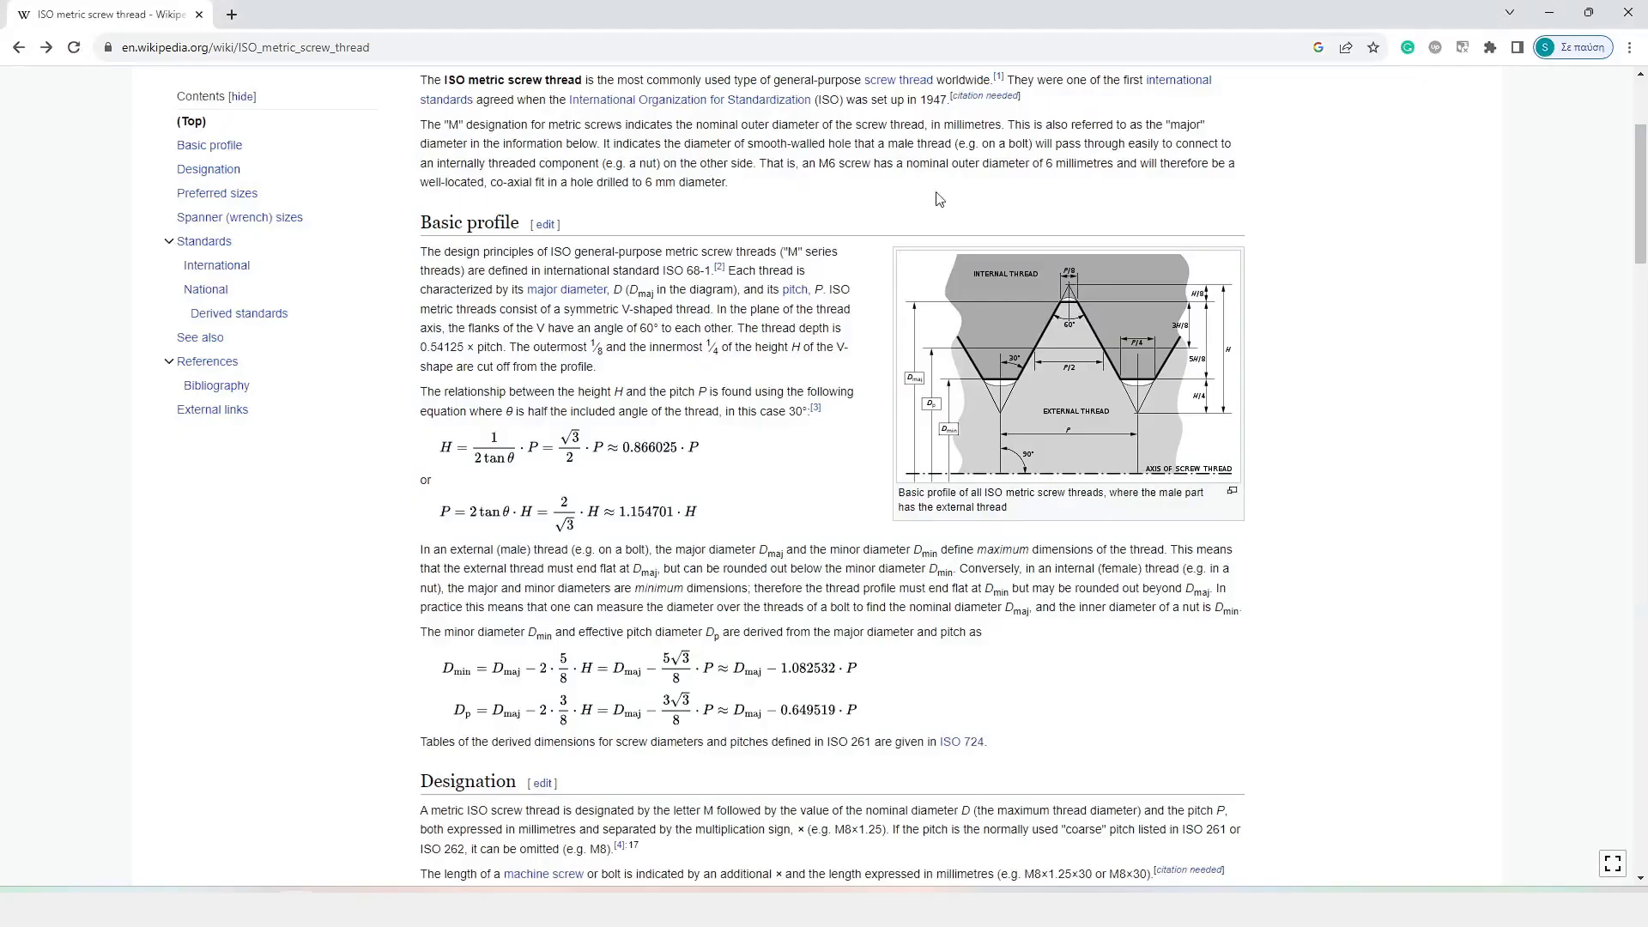
left_click(1064, 370)
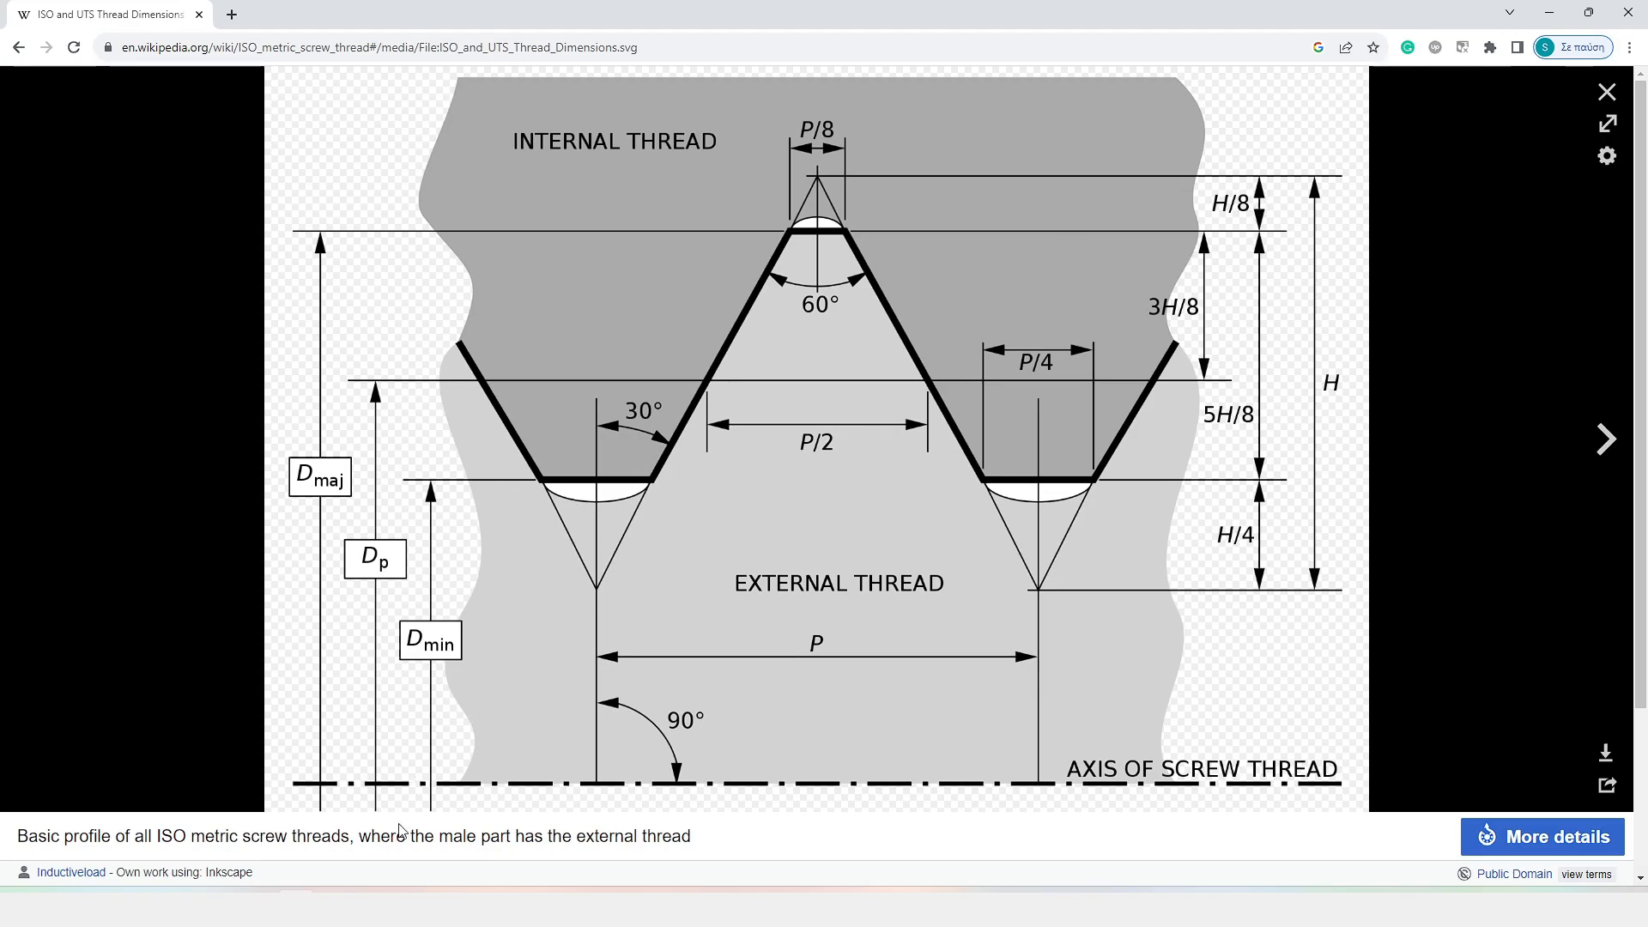
left_click(1606, 91)
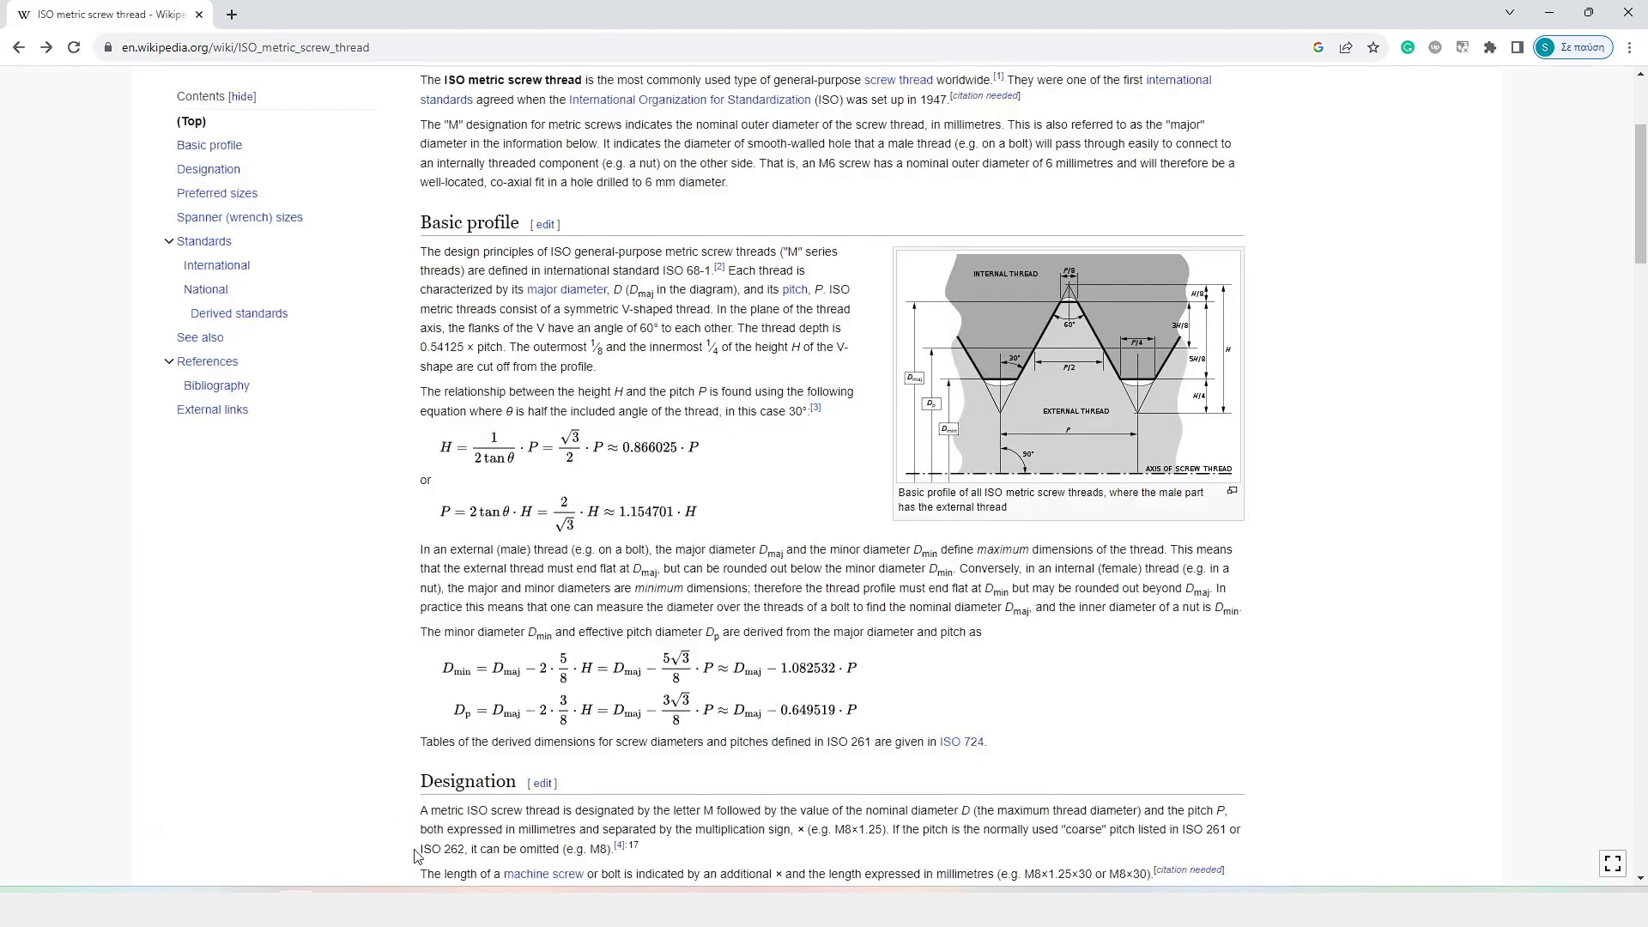
left_click(371, 908)
left_click(490, 839)
- Convert the triangle's two slanted sides to reference figures
scroll(835, 693, "up", 3)
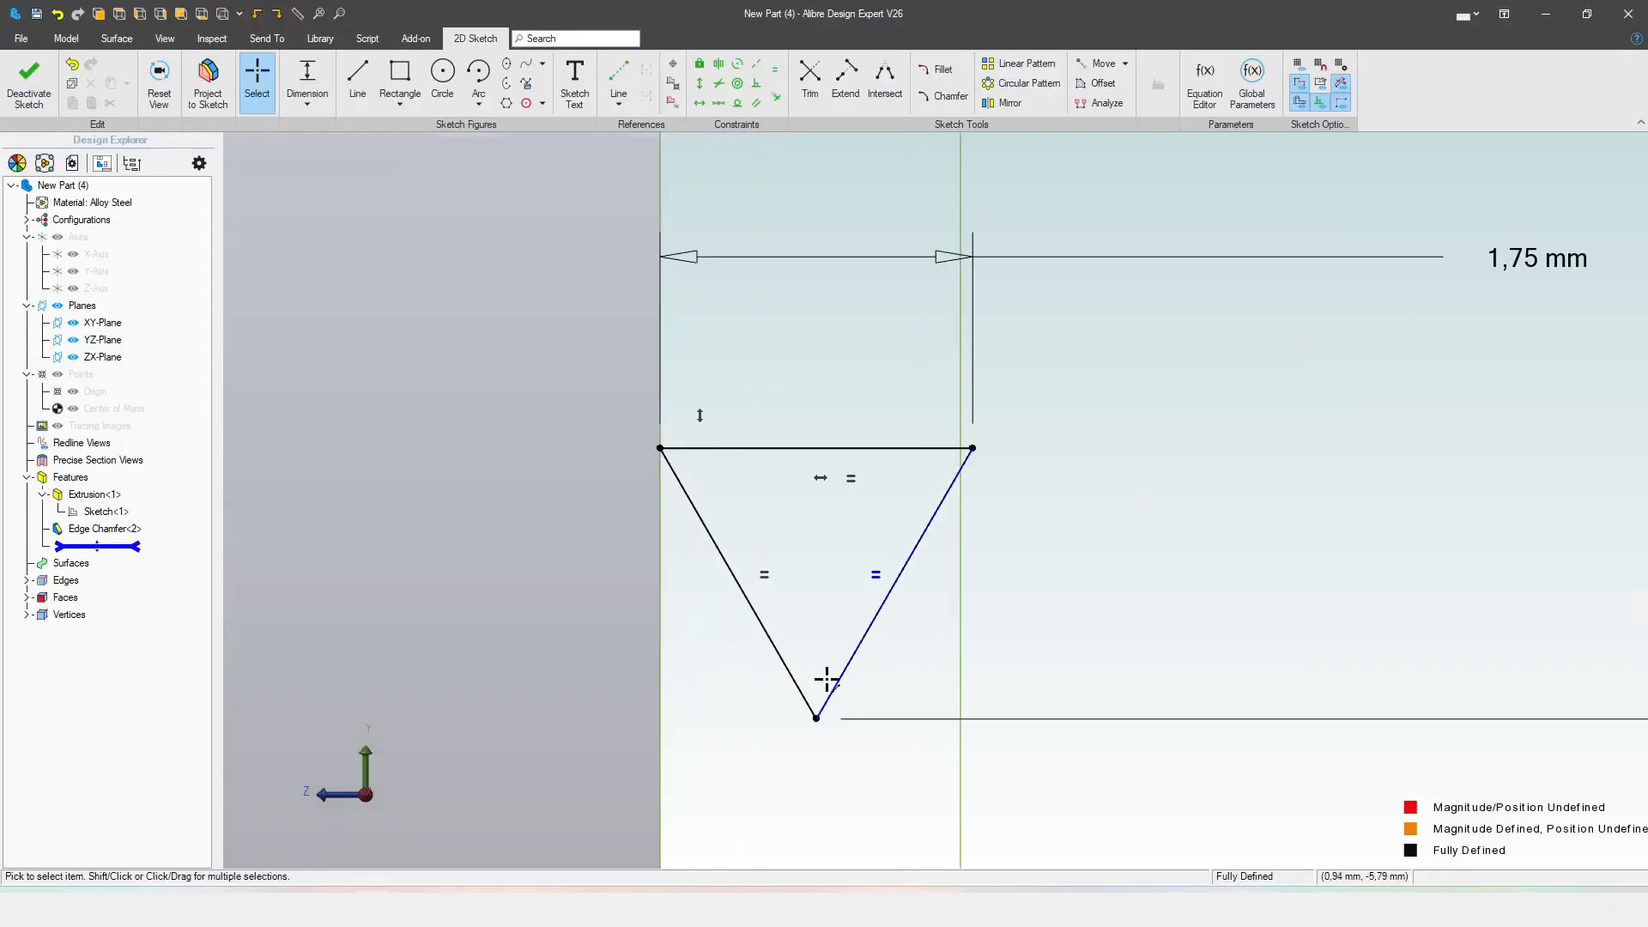
left_click(788, 664)
right_click(847, 658)
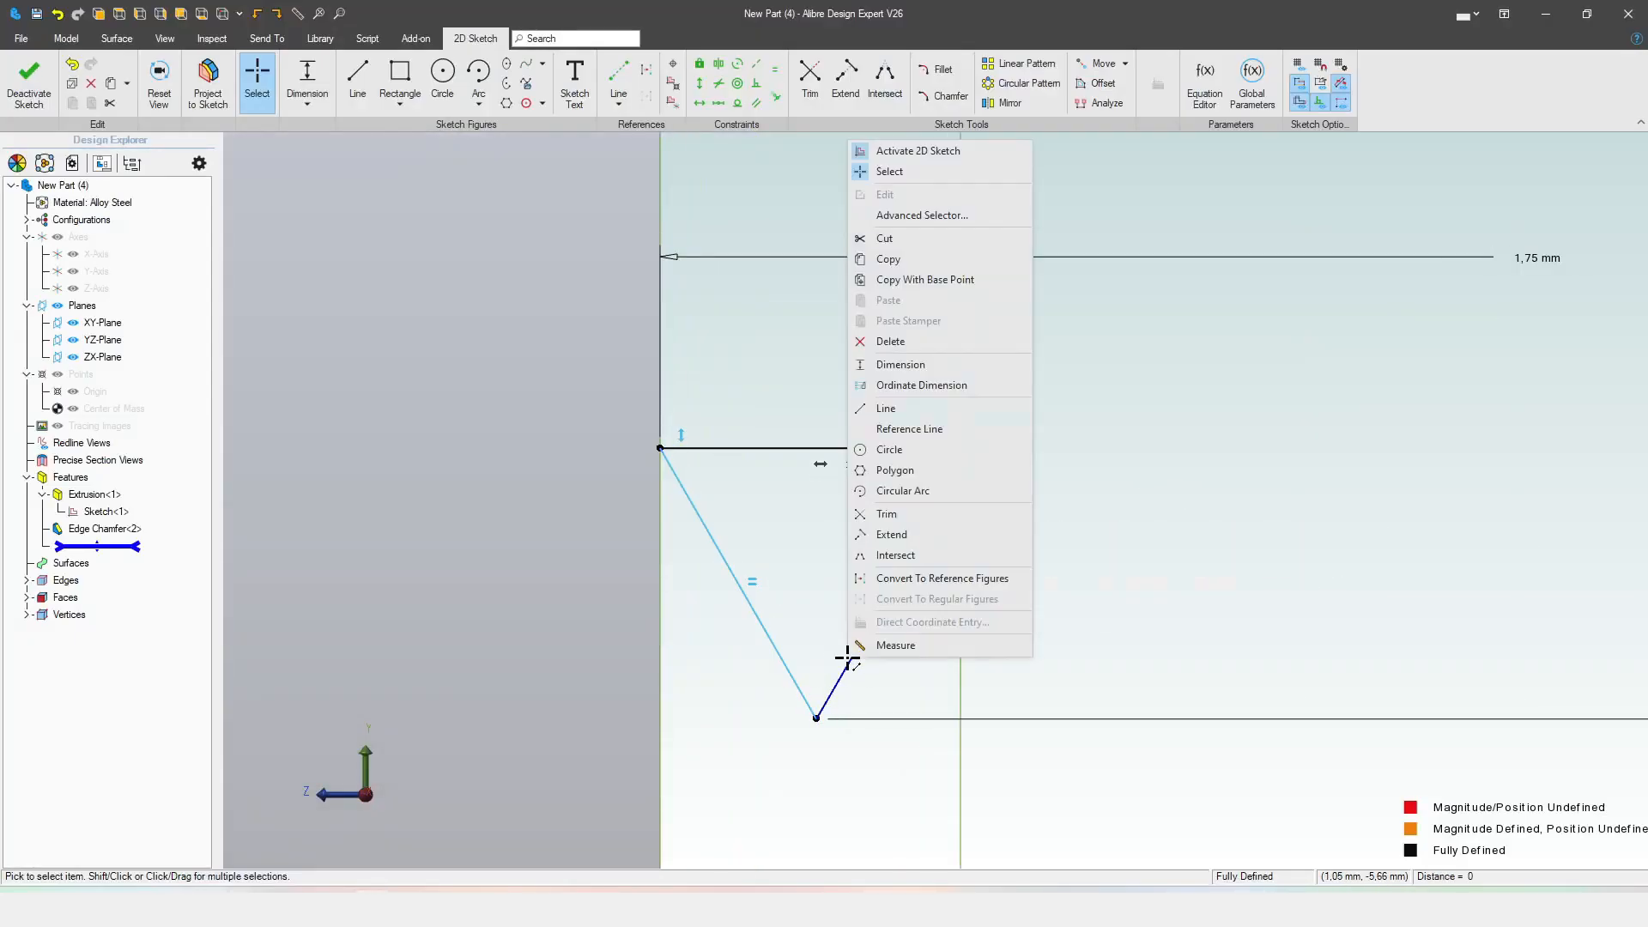
left_click(980, 580)
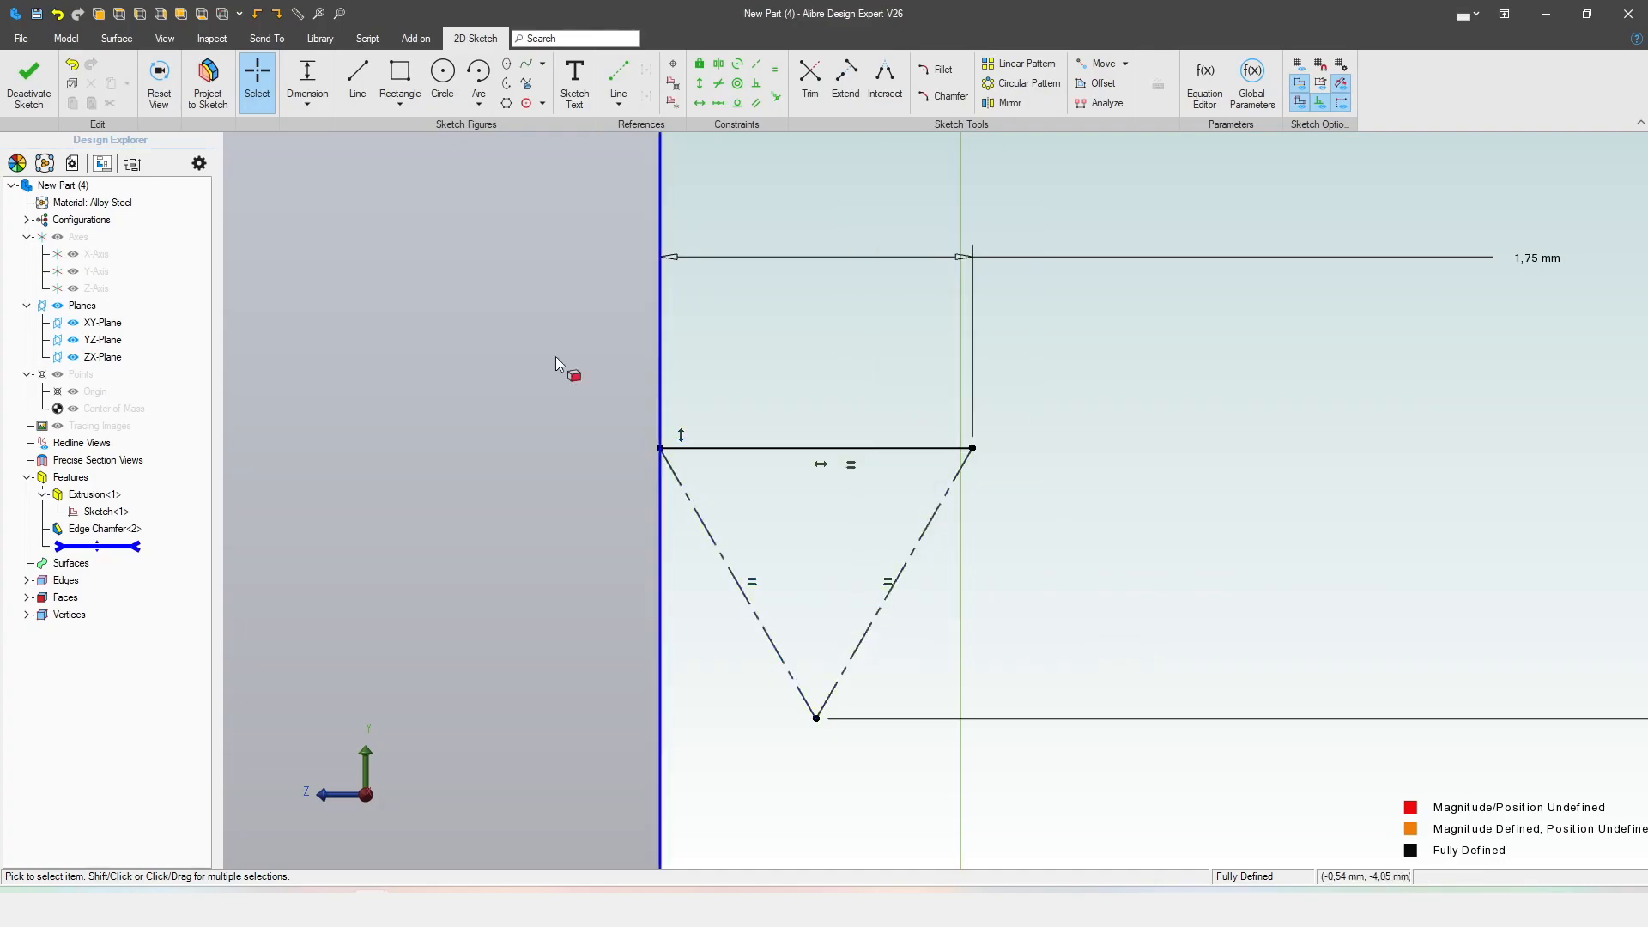
- Draw connected lines along both slanted reference sides, joined by a short horizontal edge about 0.3 mm above the triangle's tip
left_click(358, 77)
left_click(659, 447)
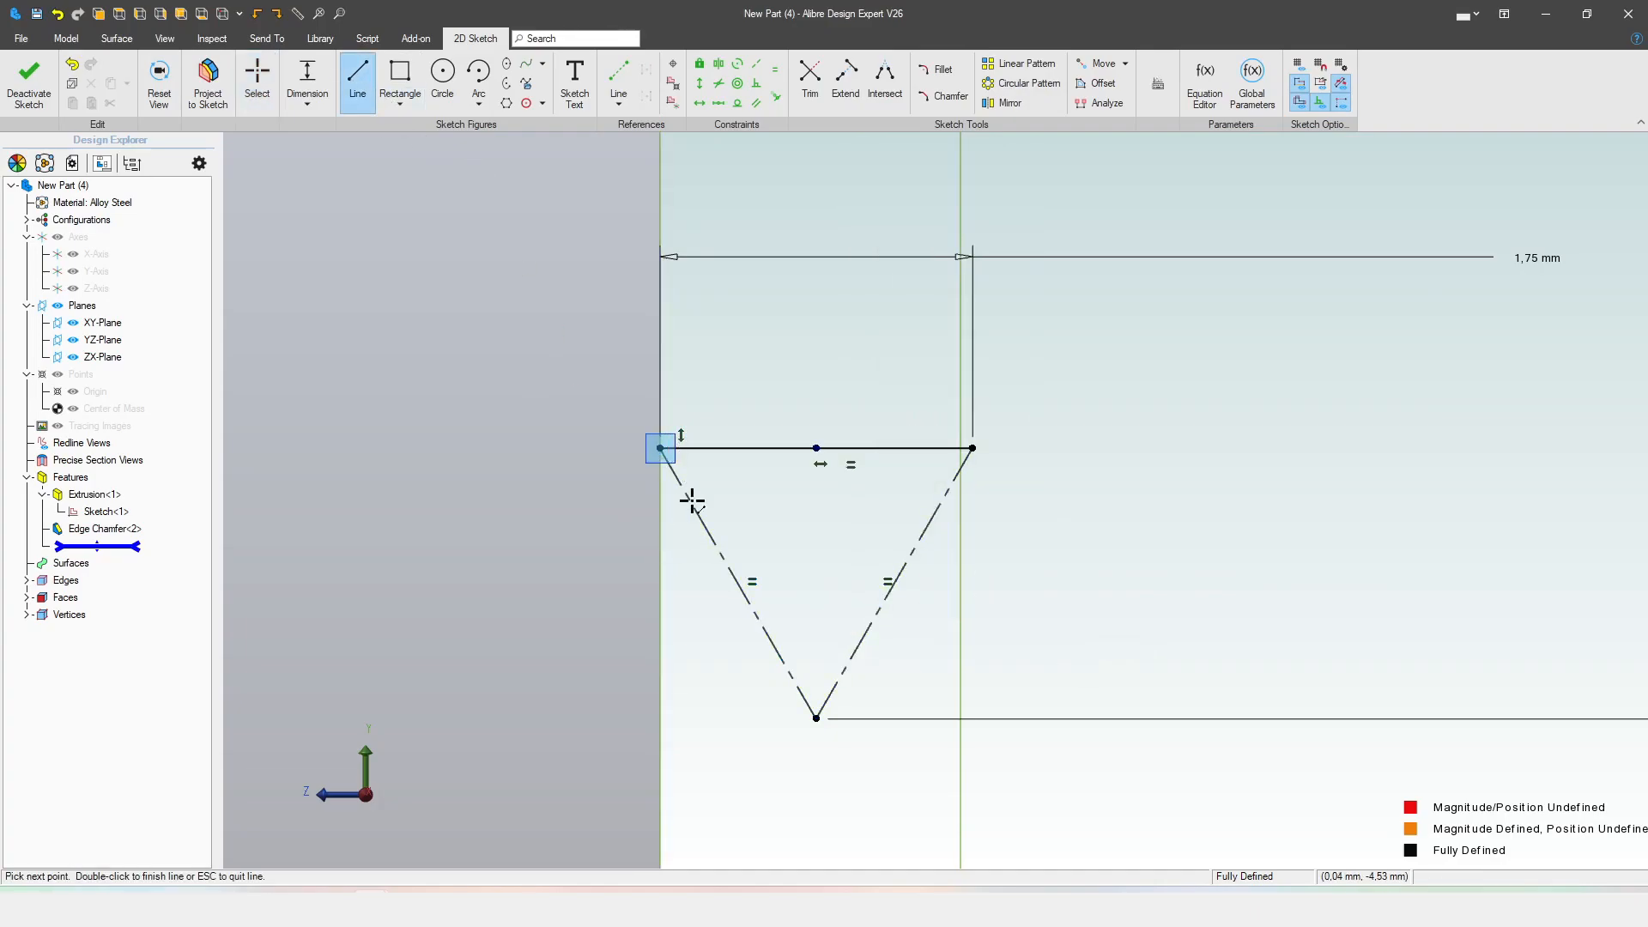
left_click(783, 663)
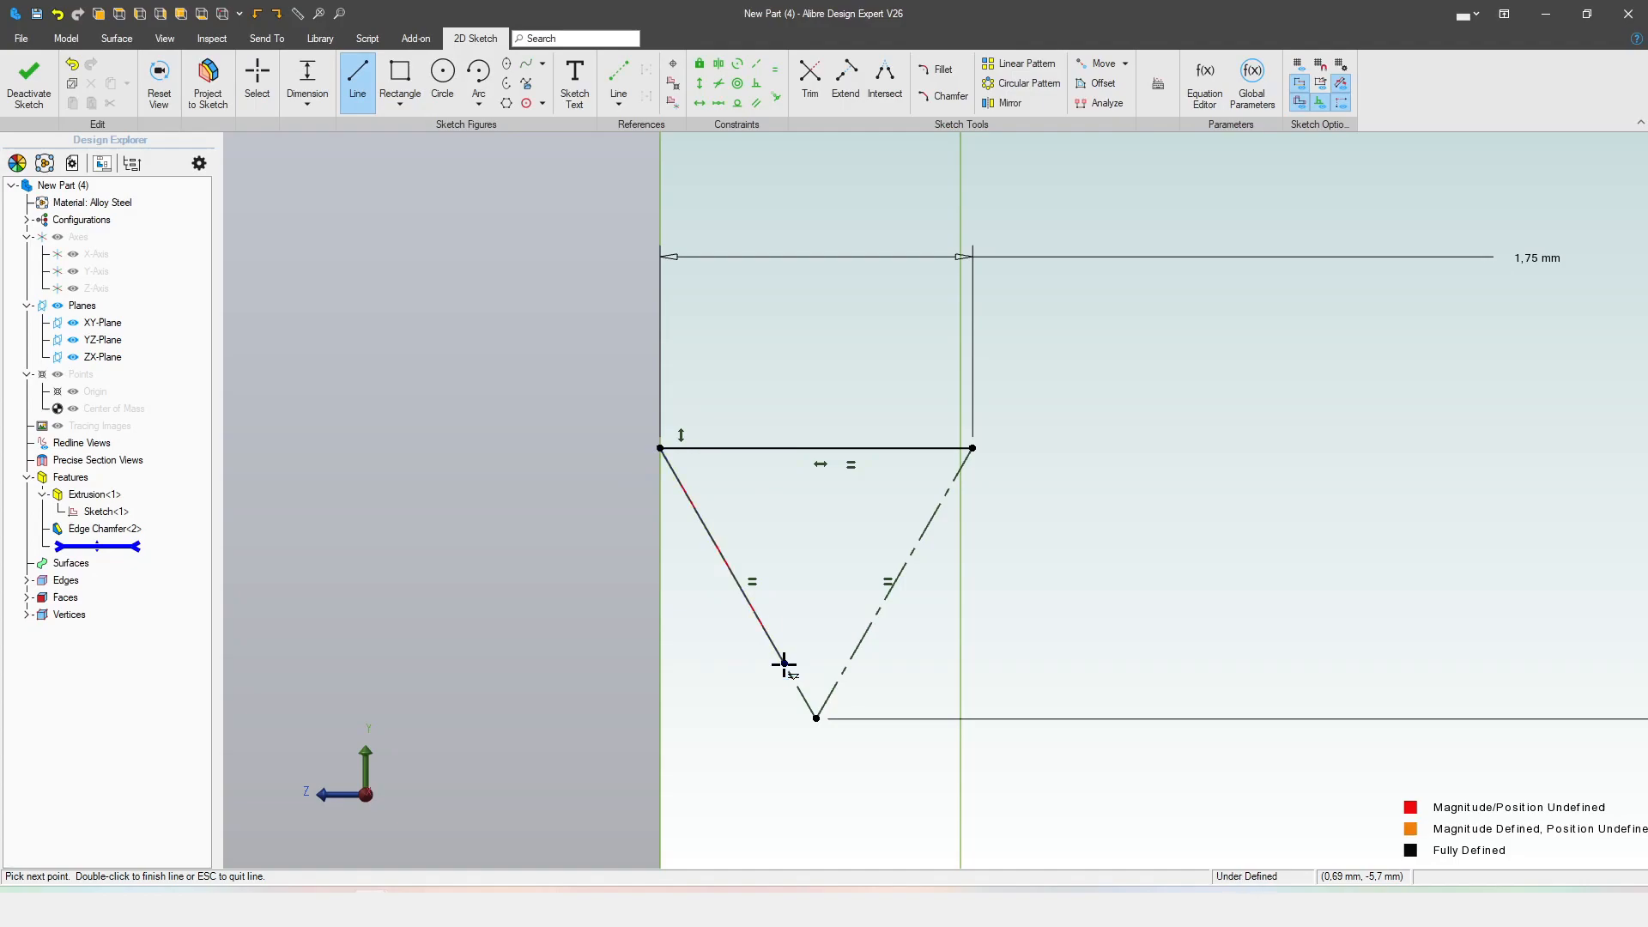
left_click(847, 664)
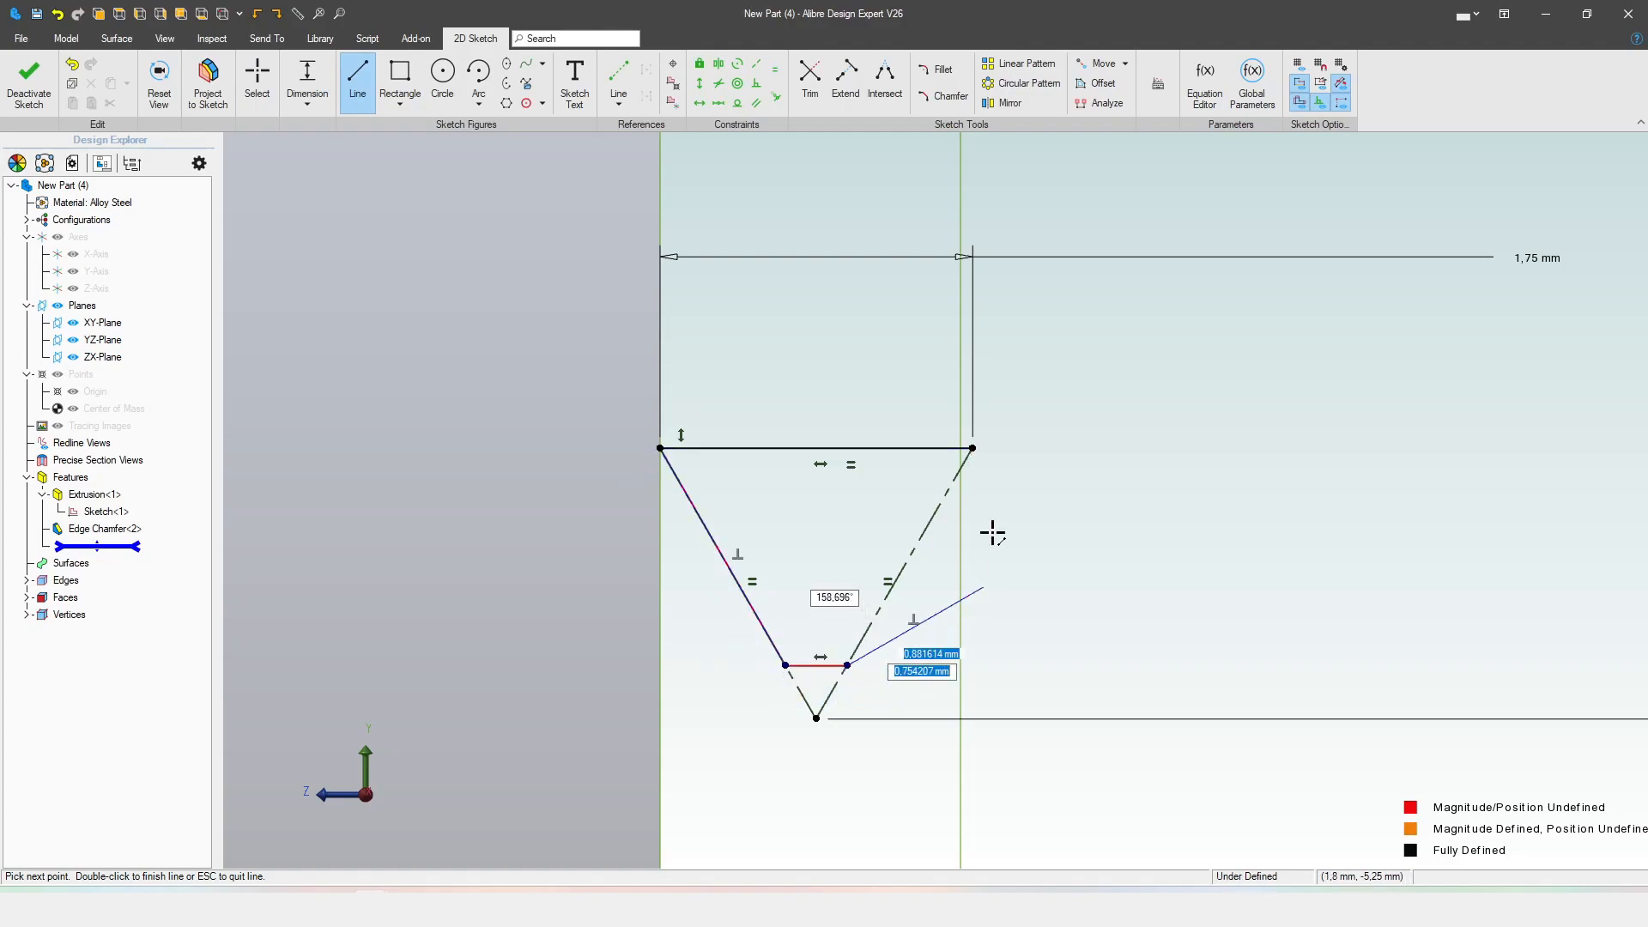
double_click(972, 447)
key("Escape")
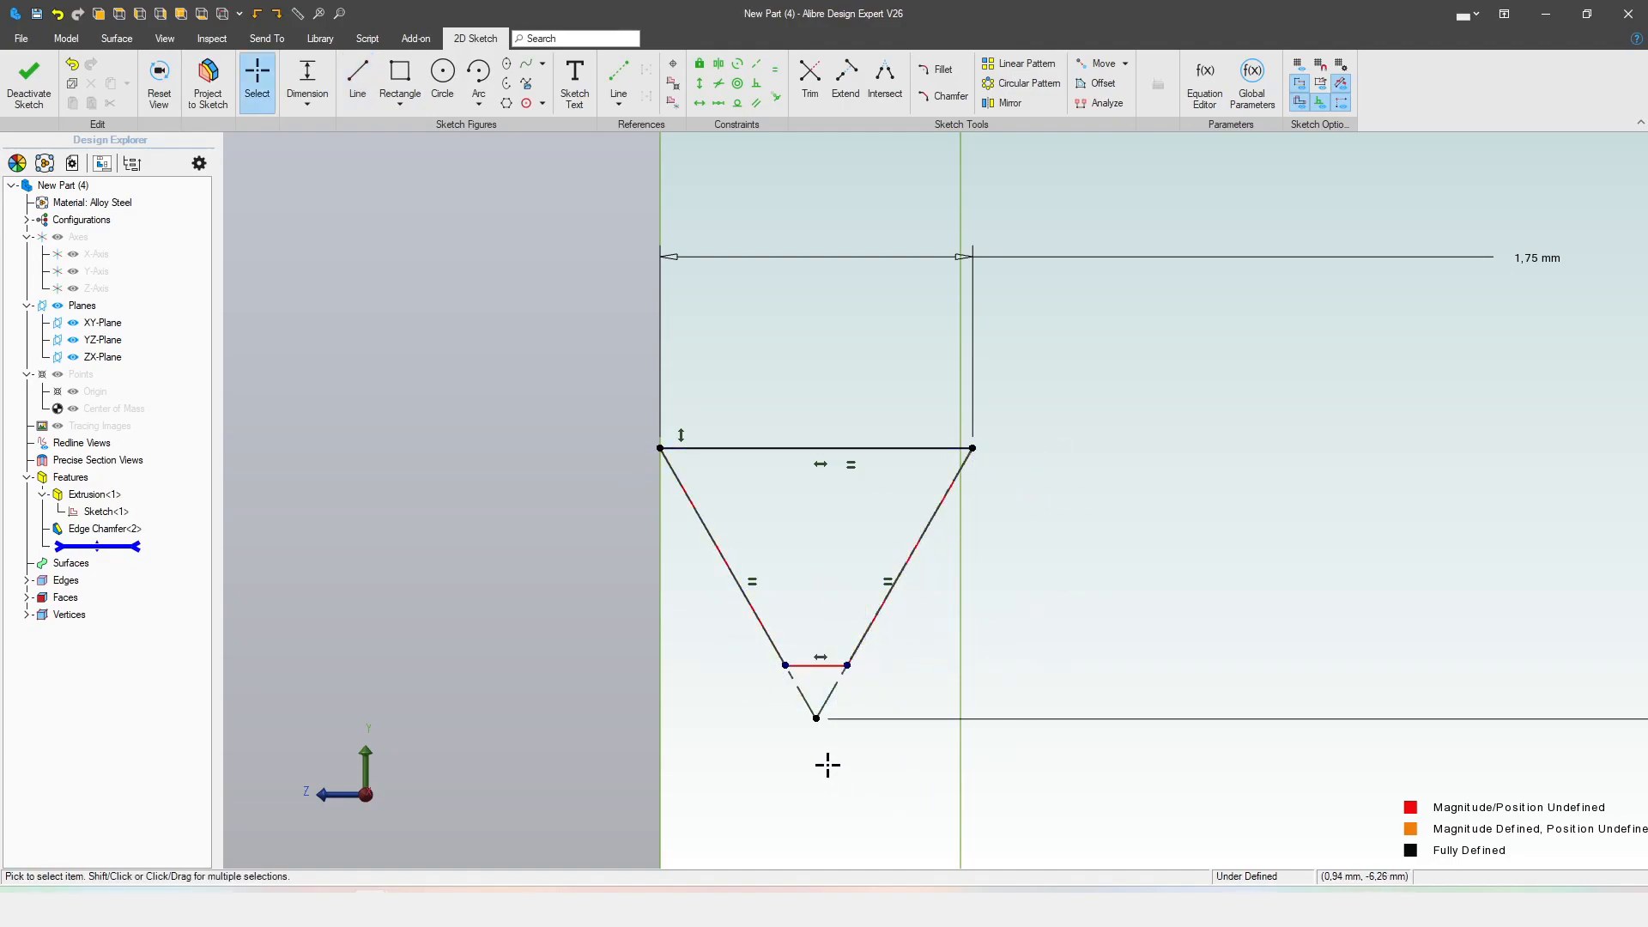
- Dimension the distance between the triangle's tip and the short horizontal edge with the expression 1/8*ThreadH
scroll(827, 763, "up", 3)
left_click(808, 688)
left_click(859, 599)
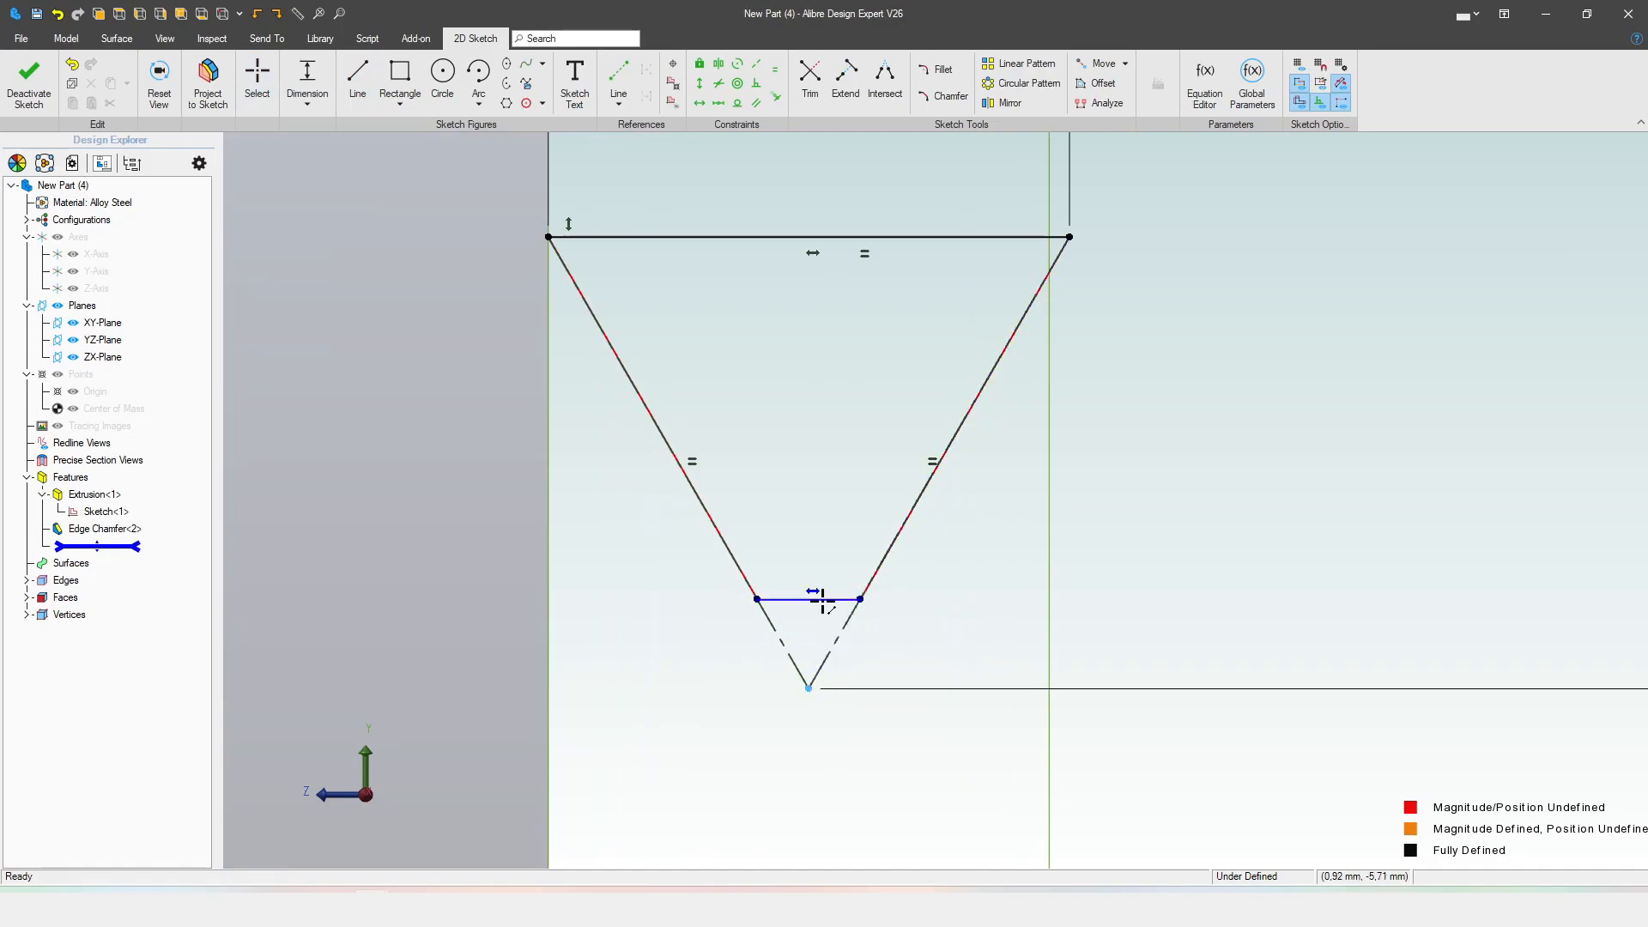
left_click(957, 650)
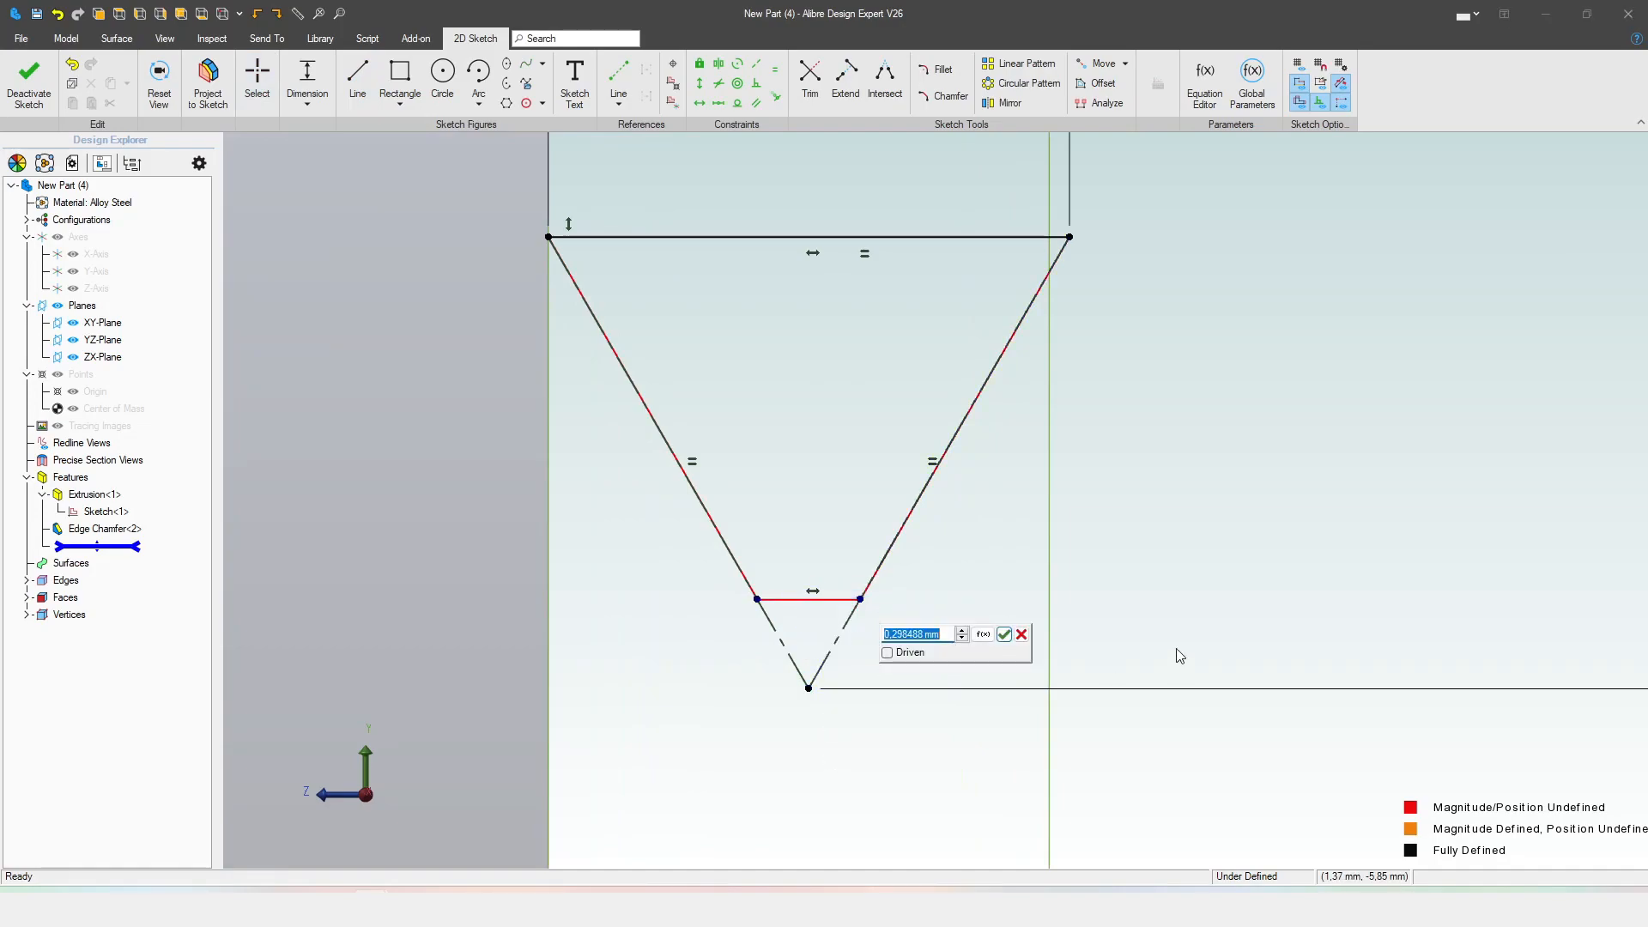
type("1/8")
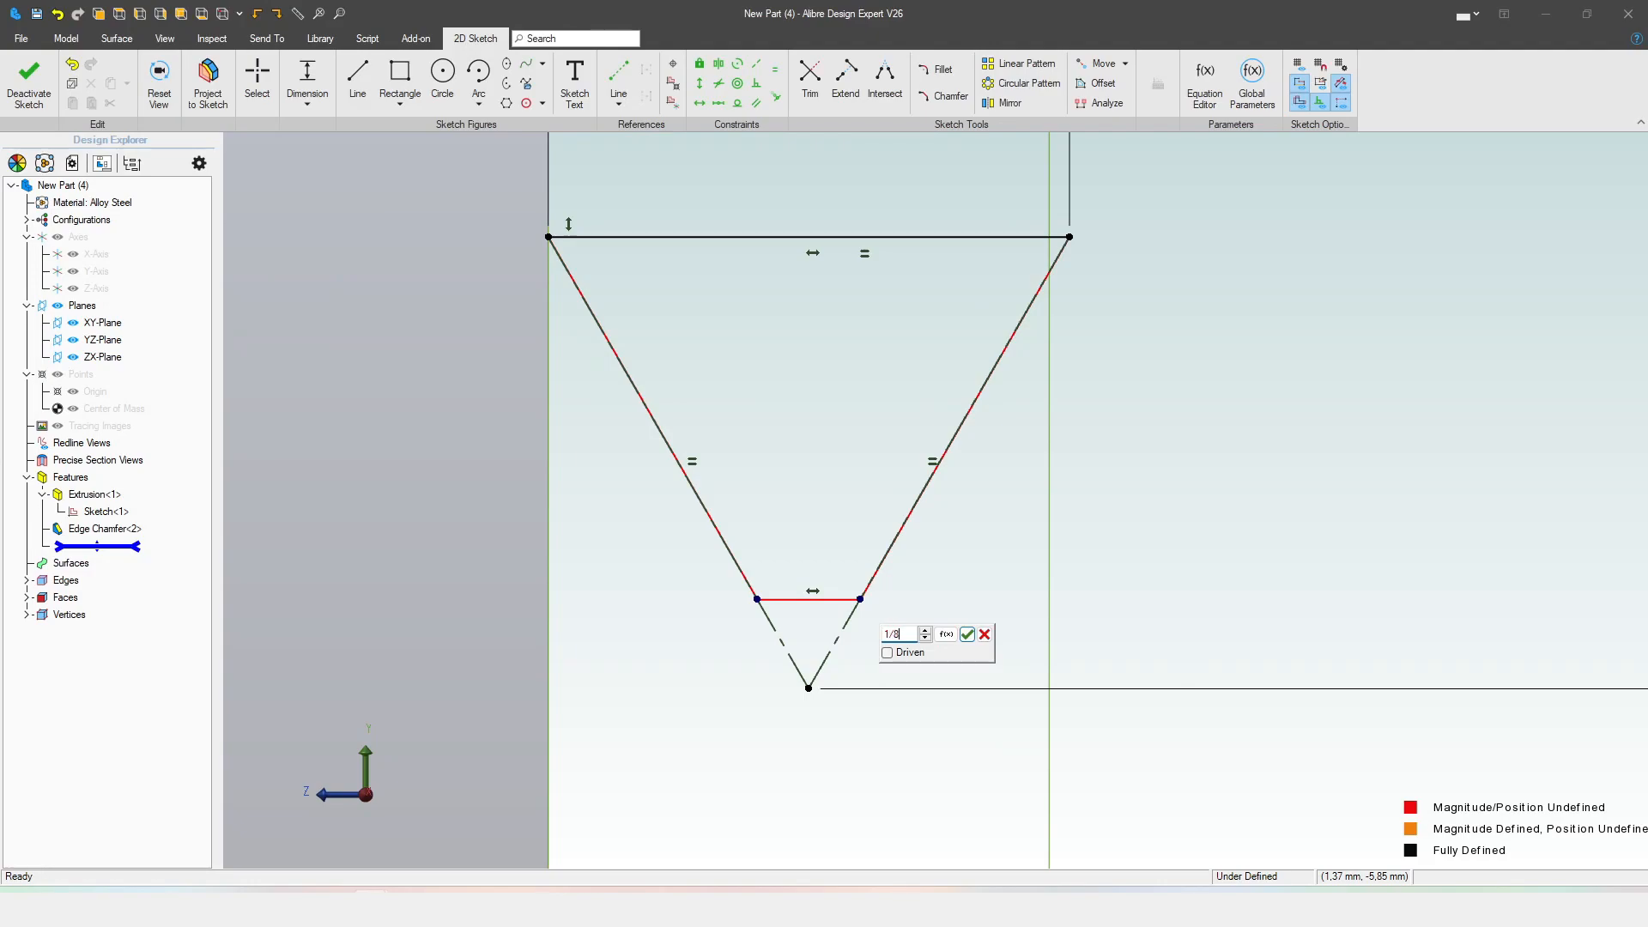
type("\"ThreadH")
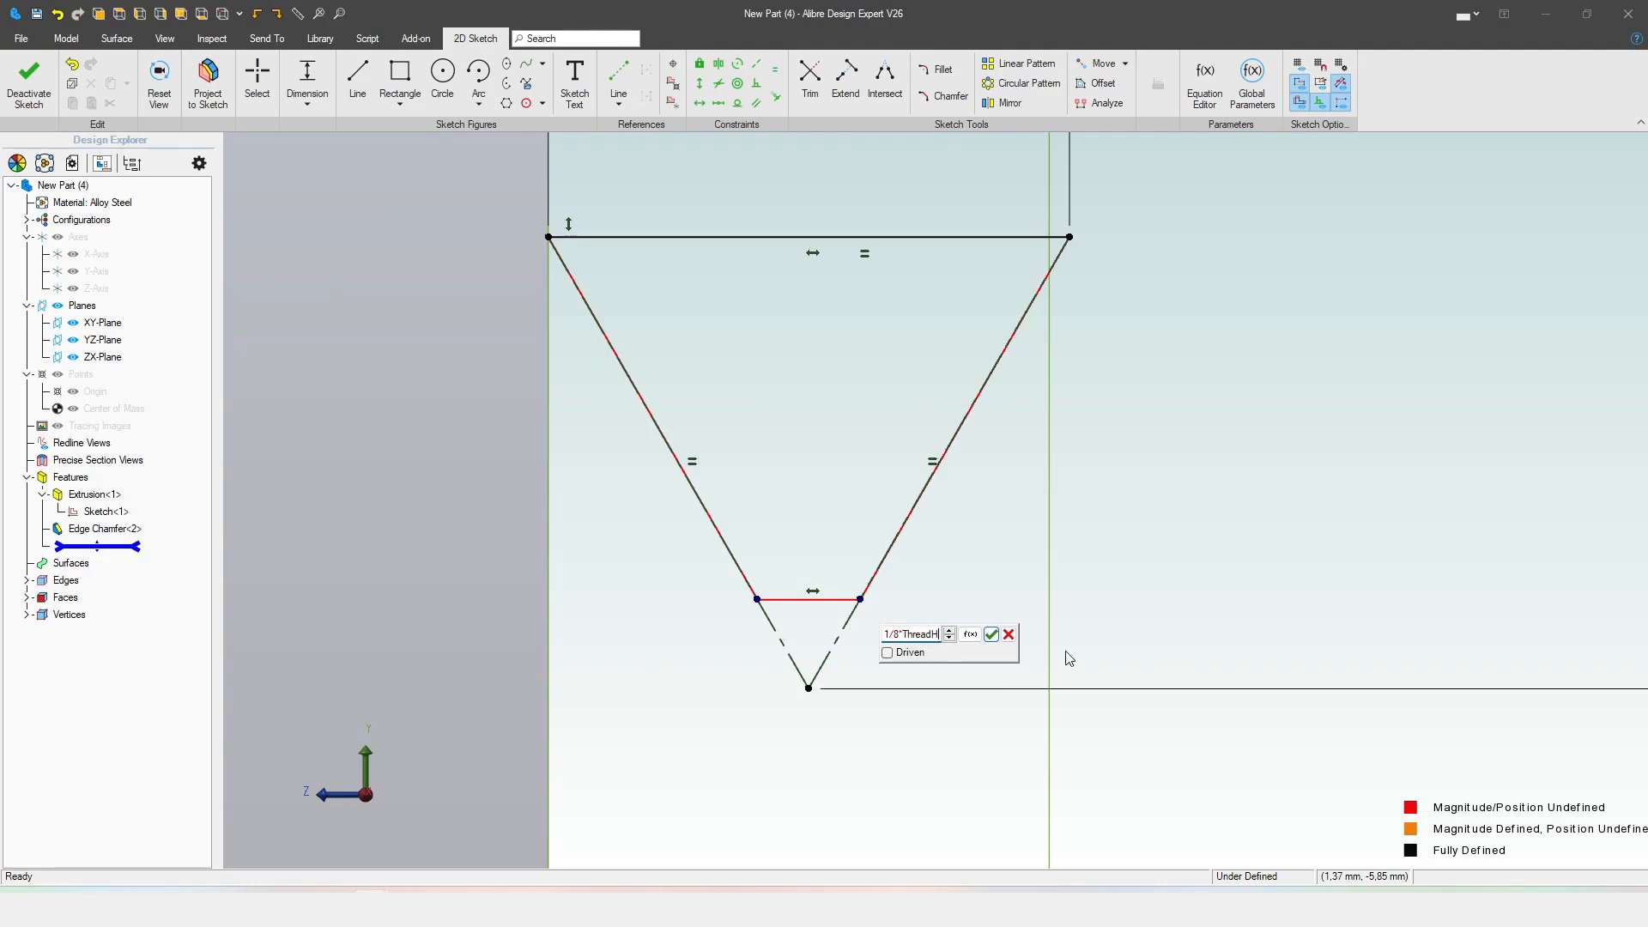
left_click(991, 634)
scroll(1059, 574, "down", 5)
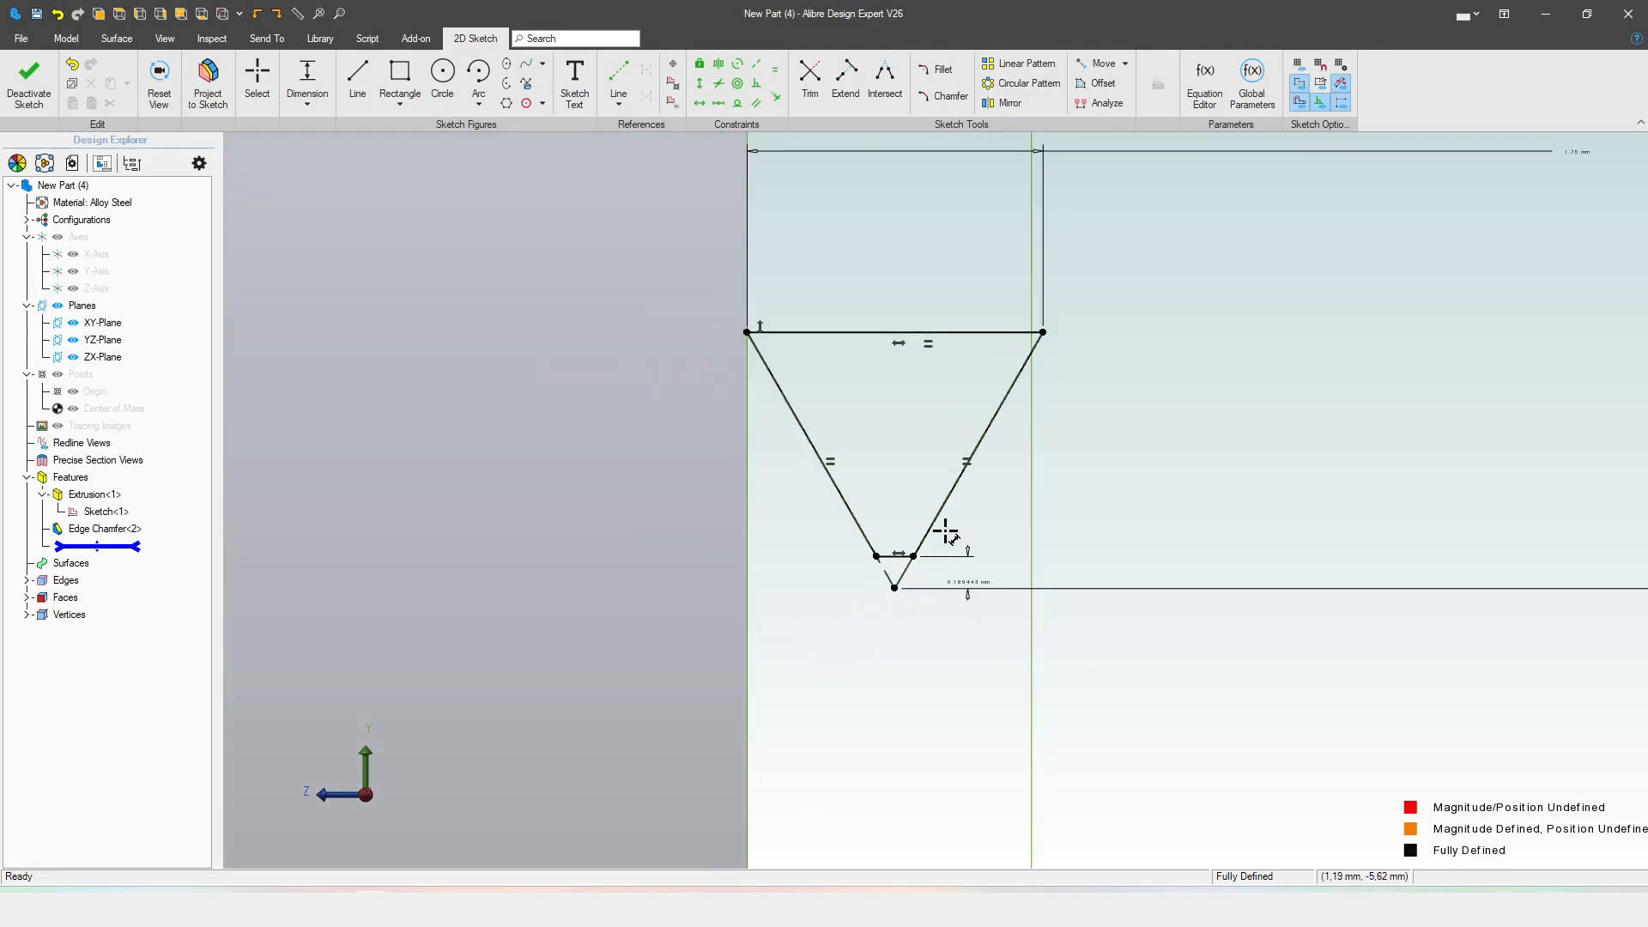
- Finish the thread profile sketch and hide the reference planes
scroll(948, 580, "up", 3)
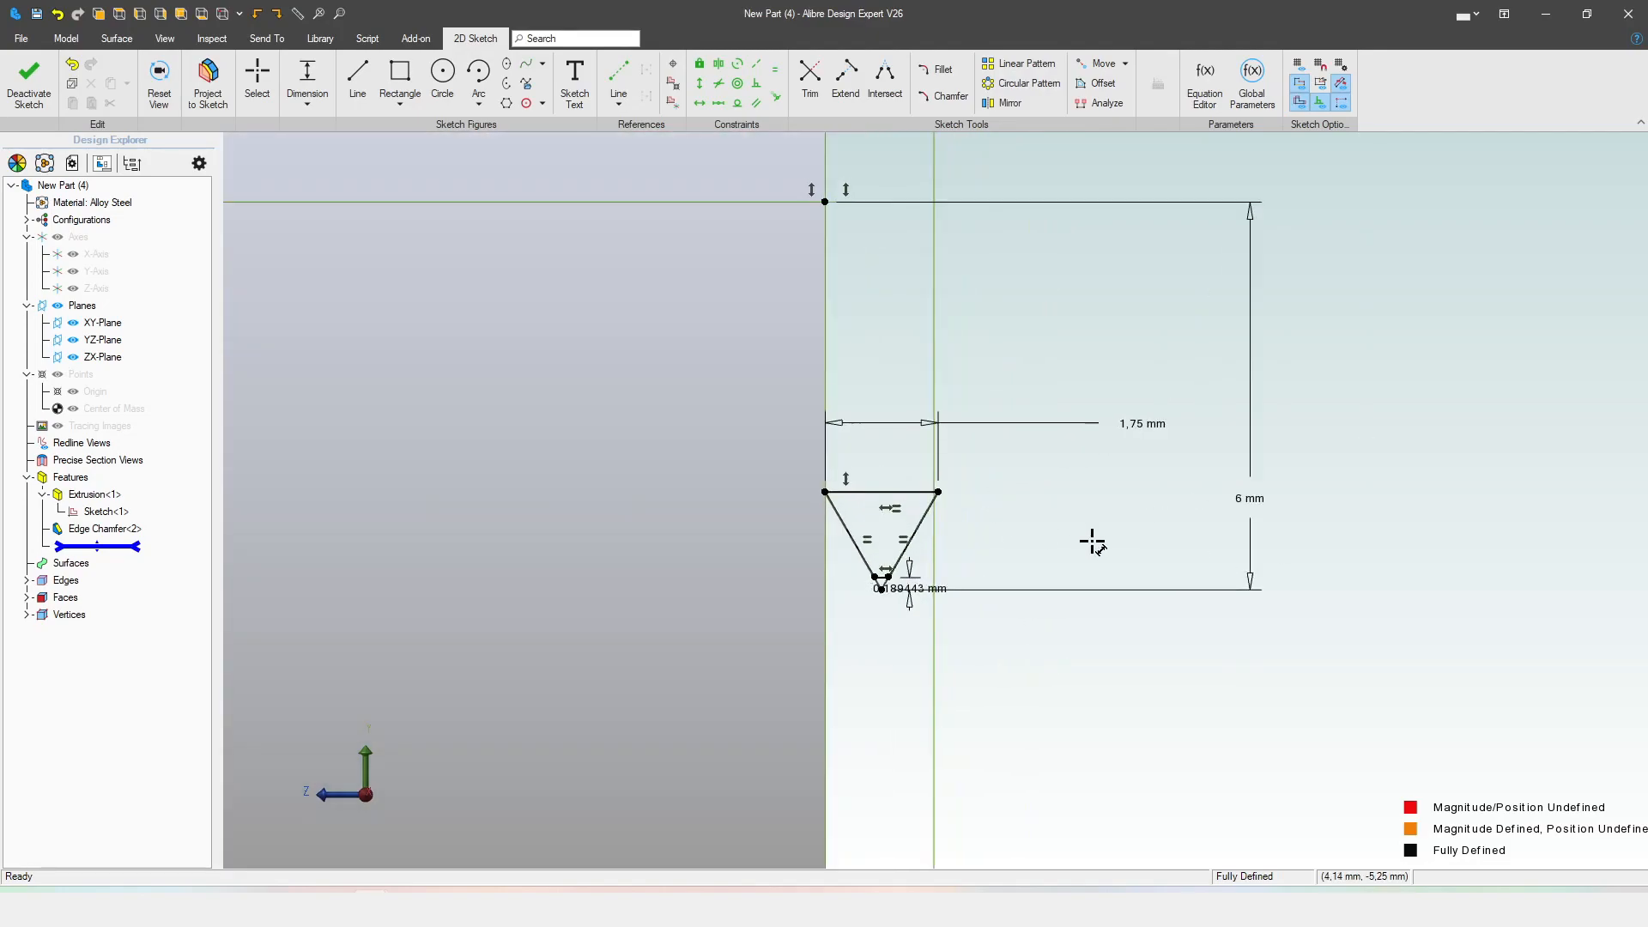
scroll(1041, 518, "up", 1)
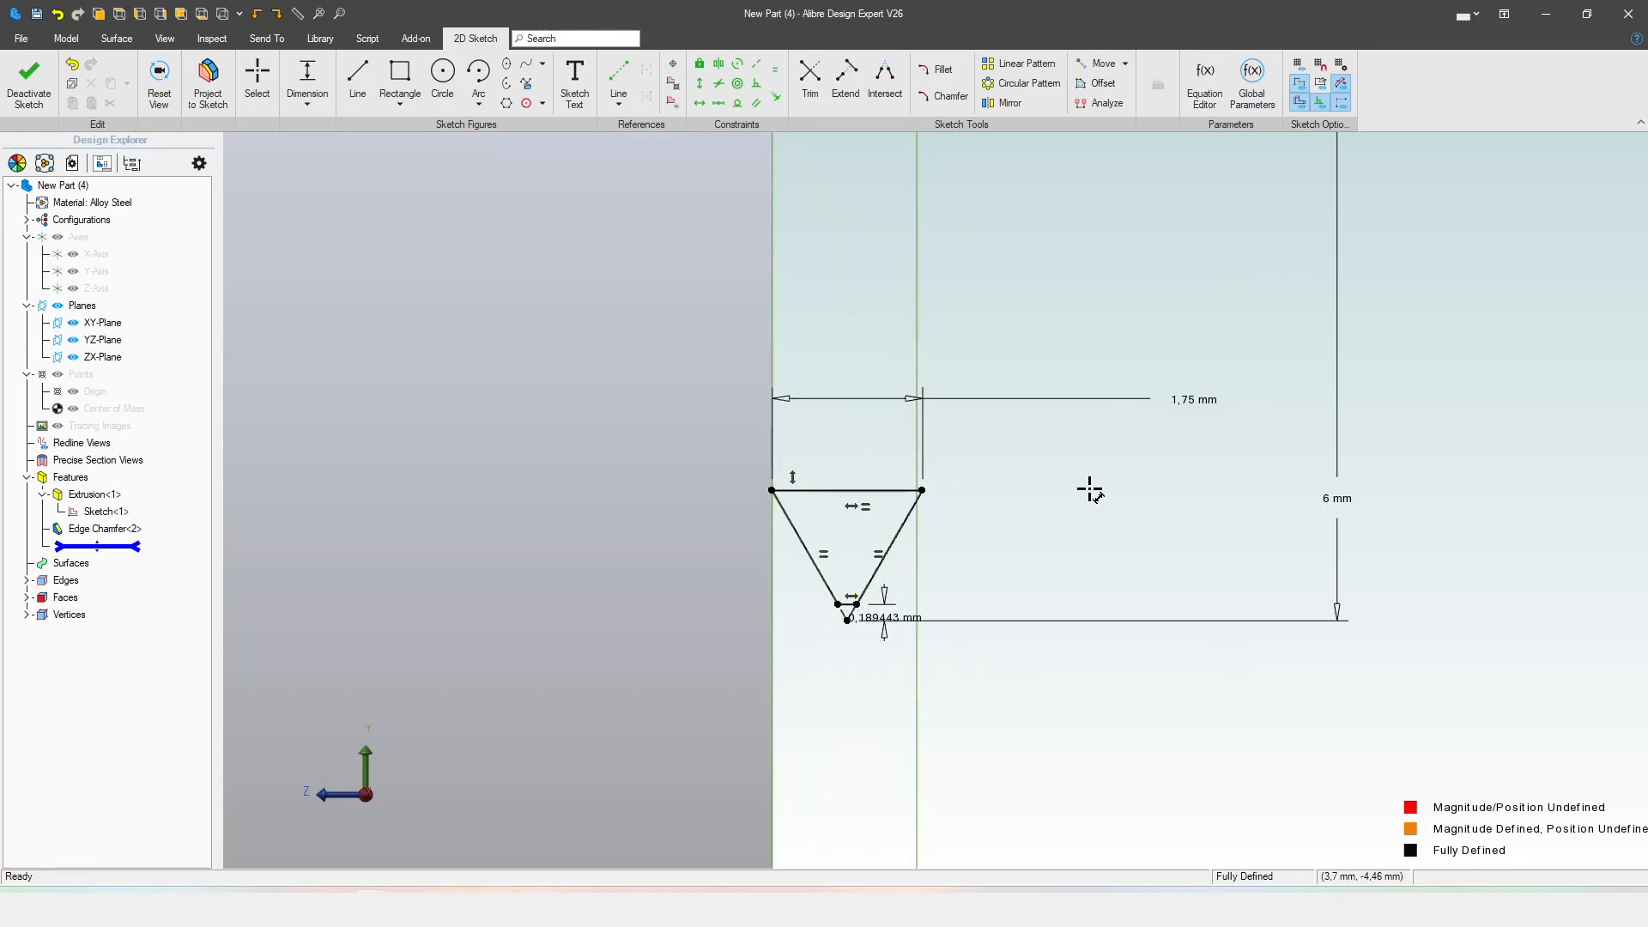
scroll(1088, 485, "down", 2)
left_click(28, 82)
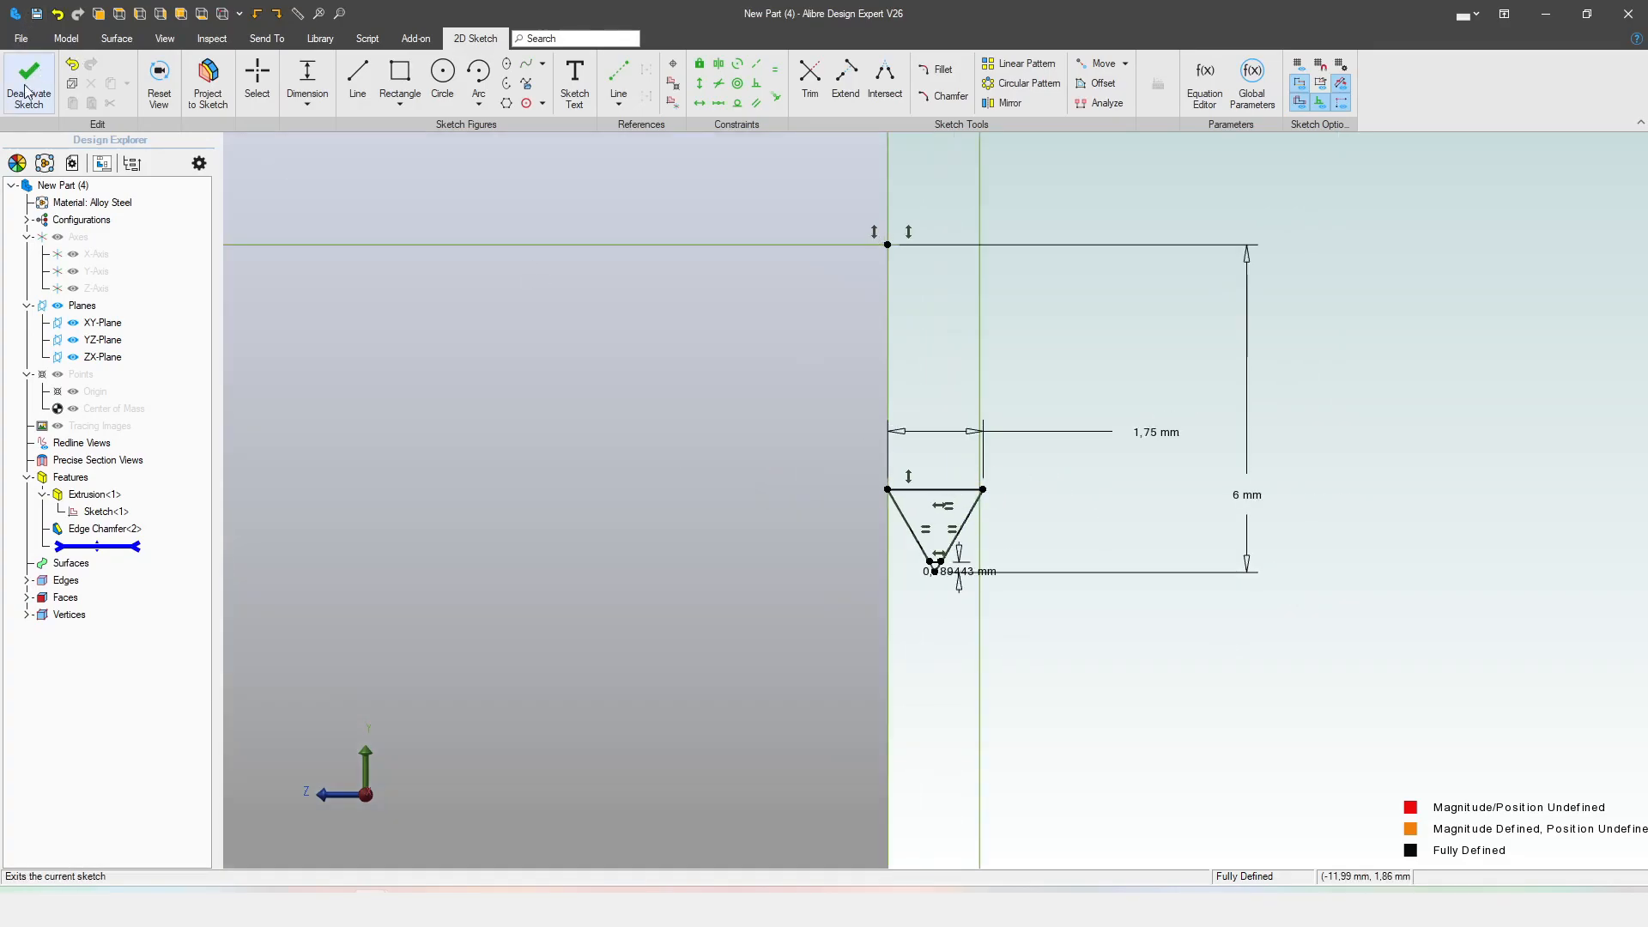
middle_click_drag(987, 429, 961, 438)
left_click(1552, 206)
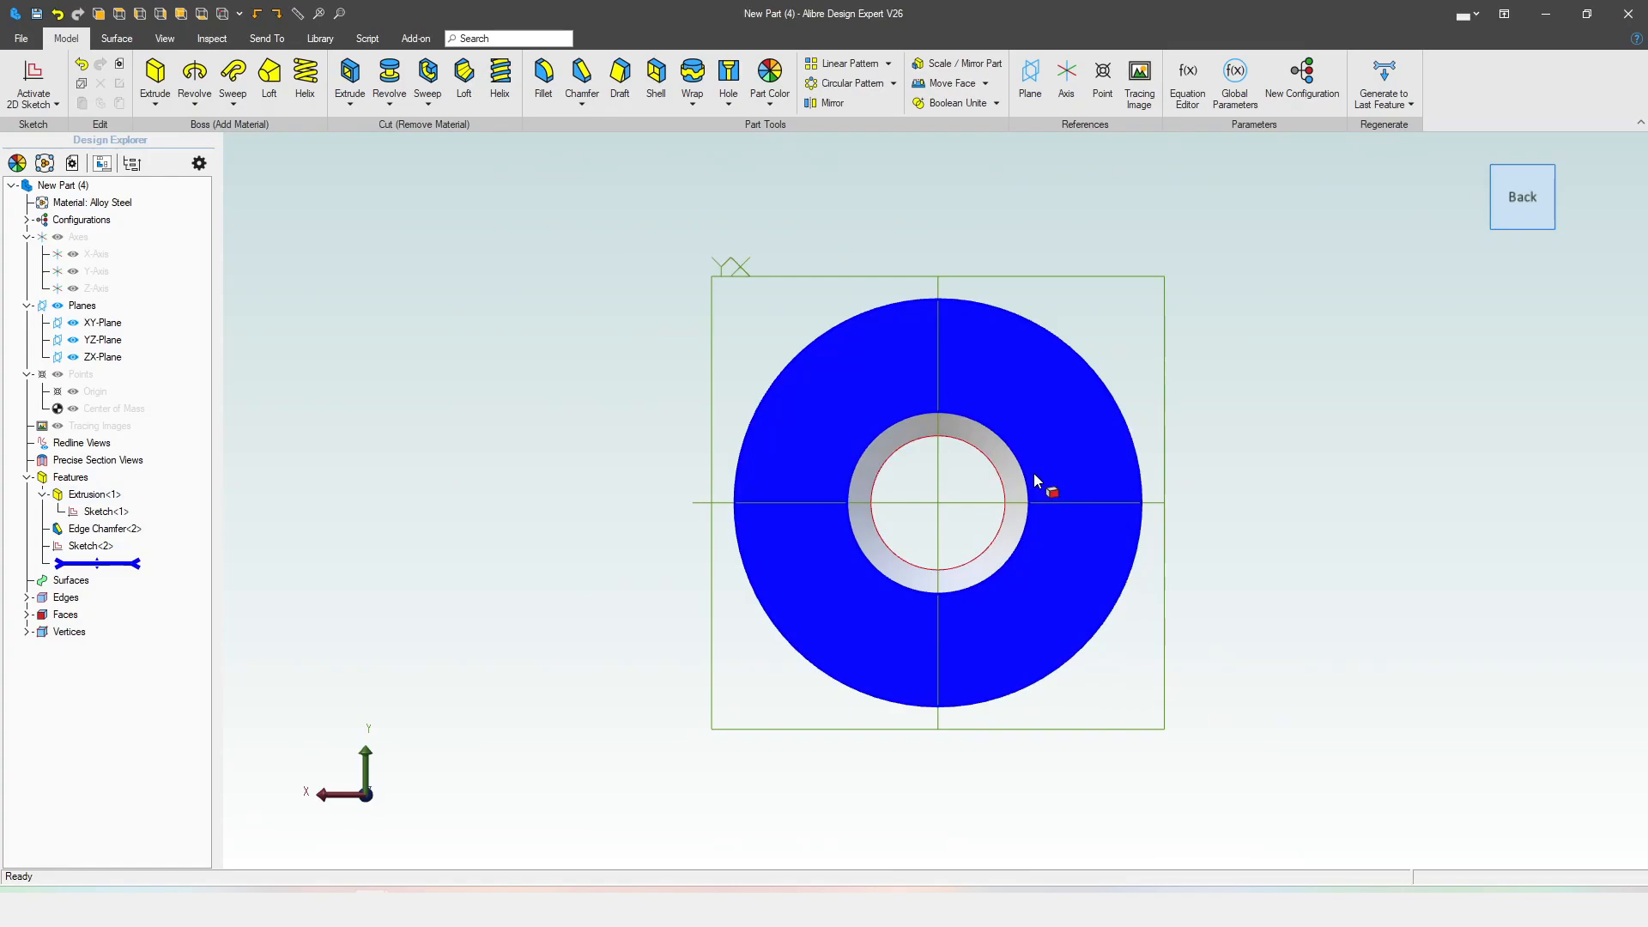
left_click(58, 305)
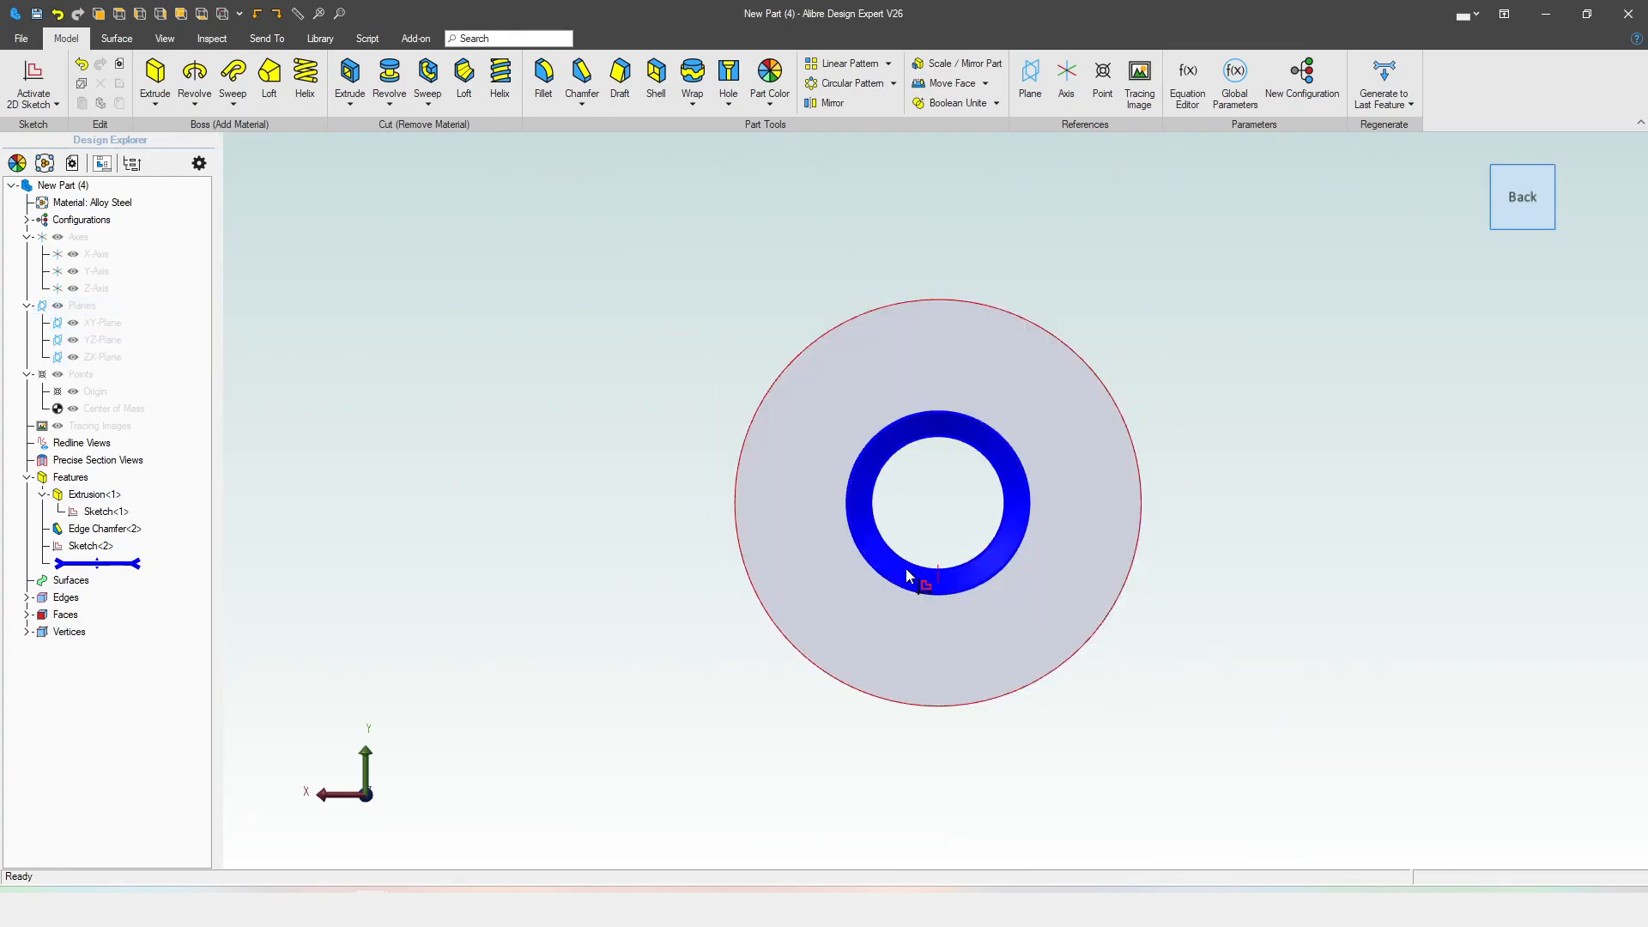
- Examine the thread profile's position against the bore's chamfered edge from behind and at an angle
scroll(944, 579, "up", 5)
scroll(975, 589, "up", 3)
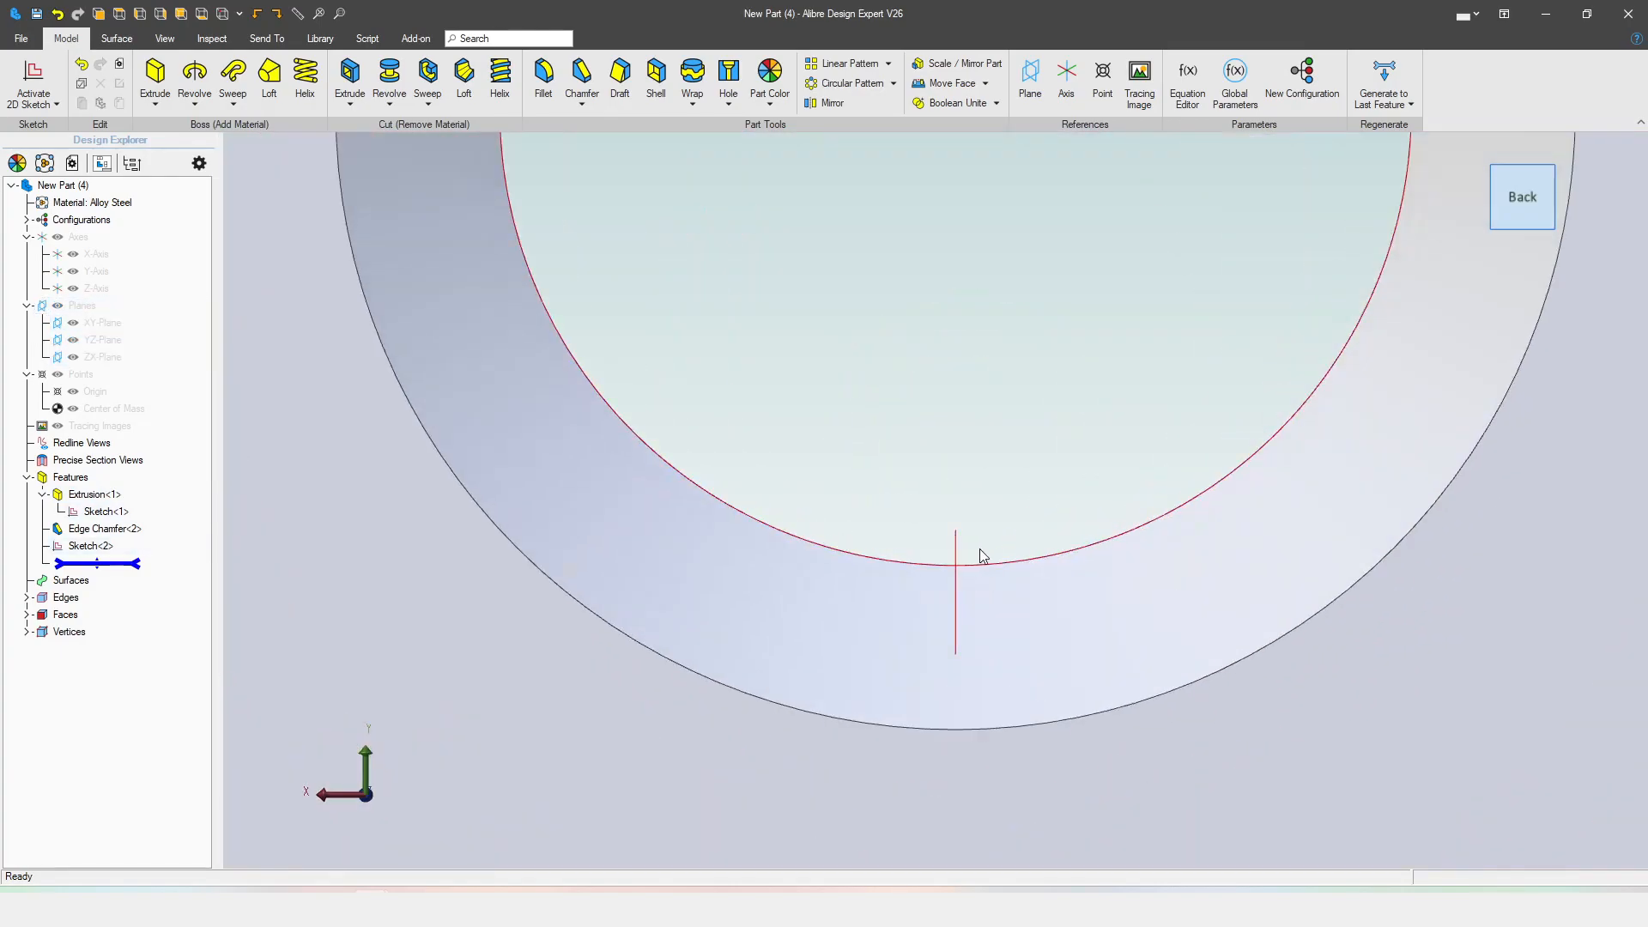
left_click(1504, 212)
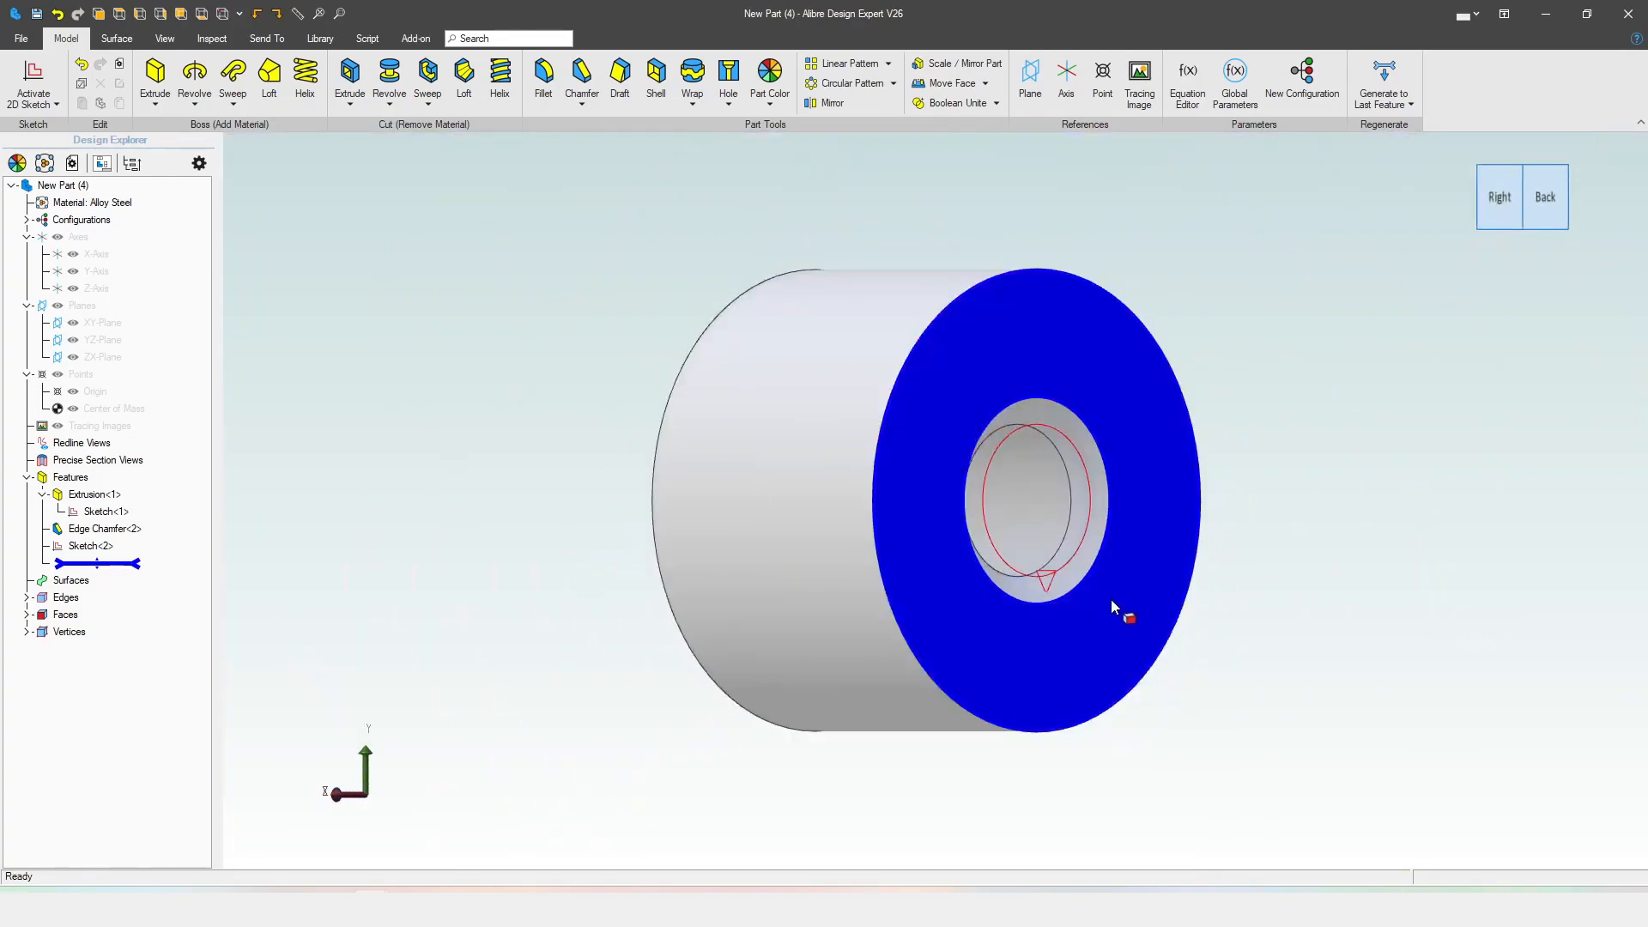
scroll(1016, 553, "up", 3)
scroll(939, 549, "up", 5)
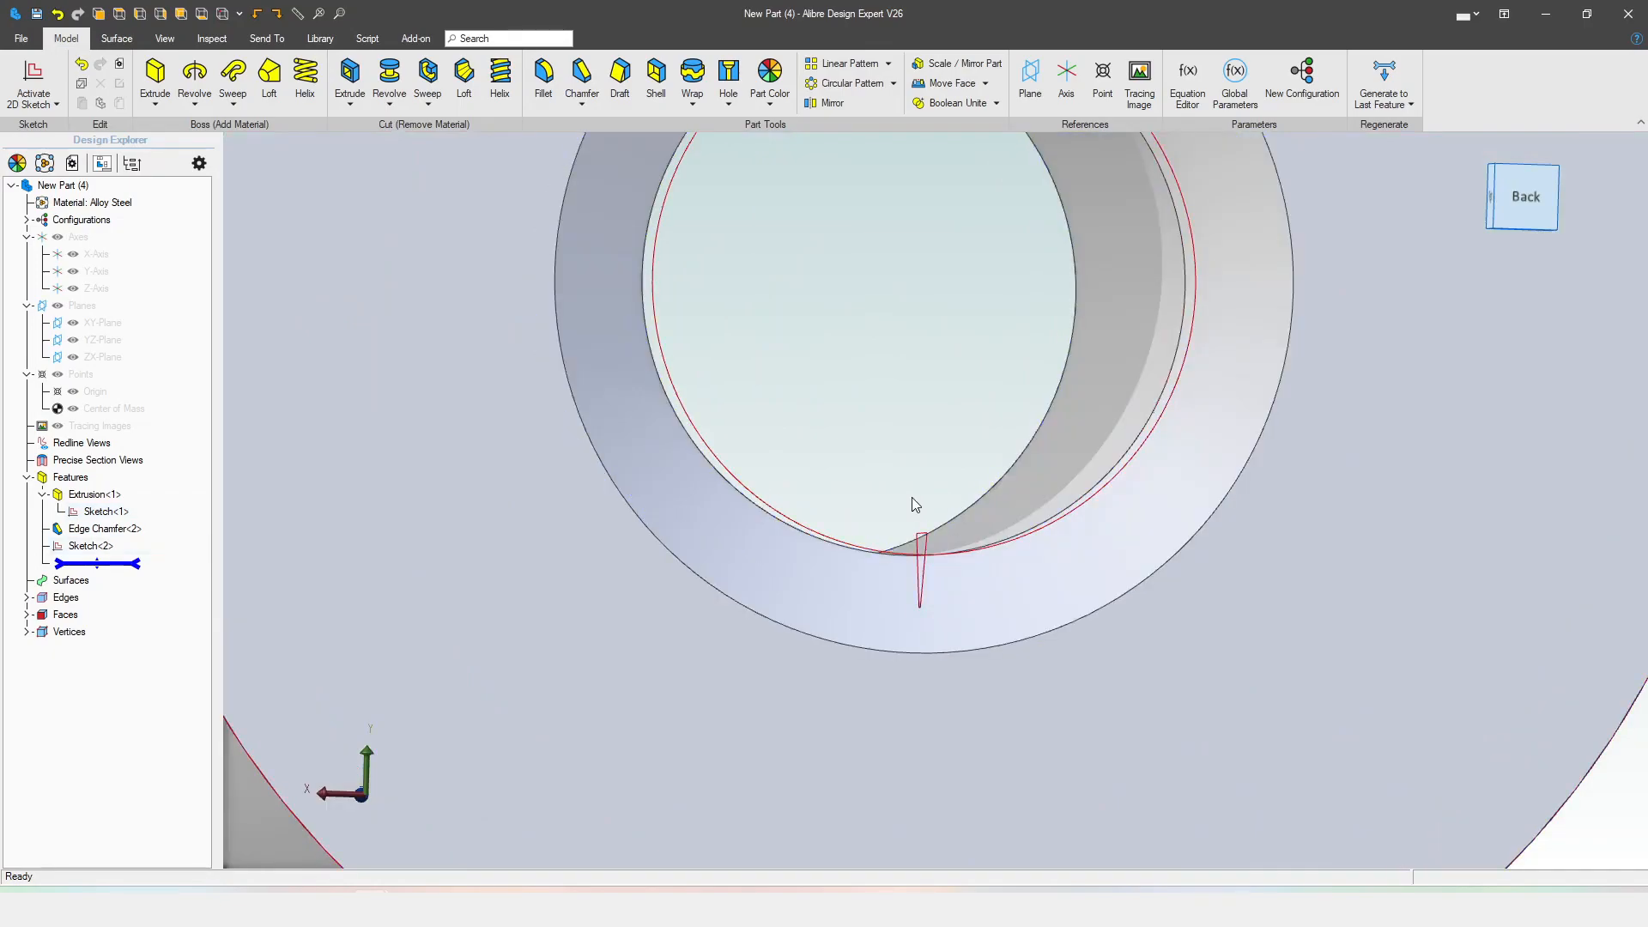
scroll(945, 558, "down", 1)
middle_click_drag(930, 559, 938, 567)
scroll(938, 563, "up", 3)
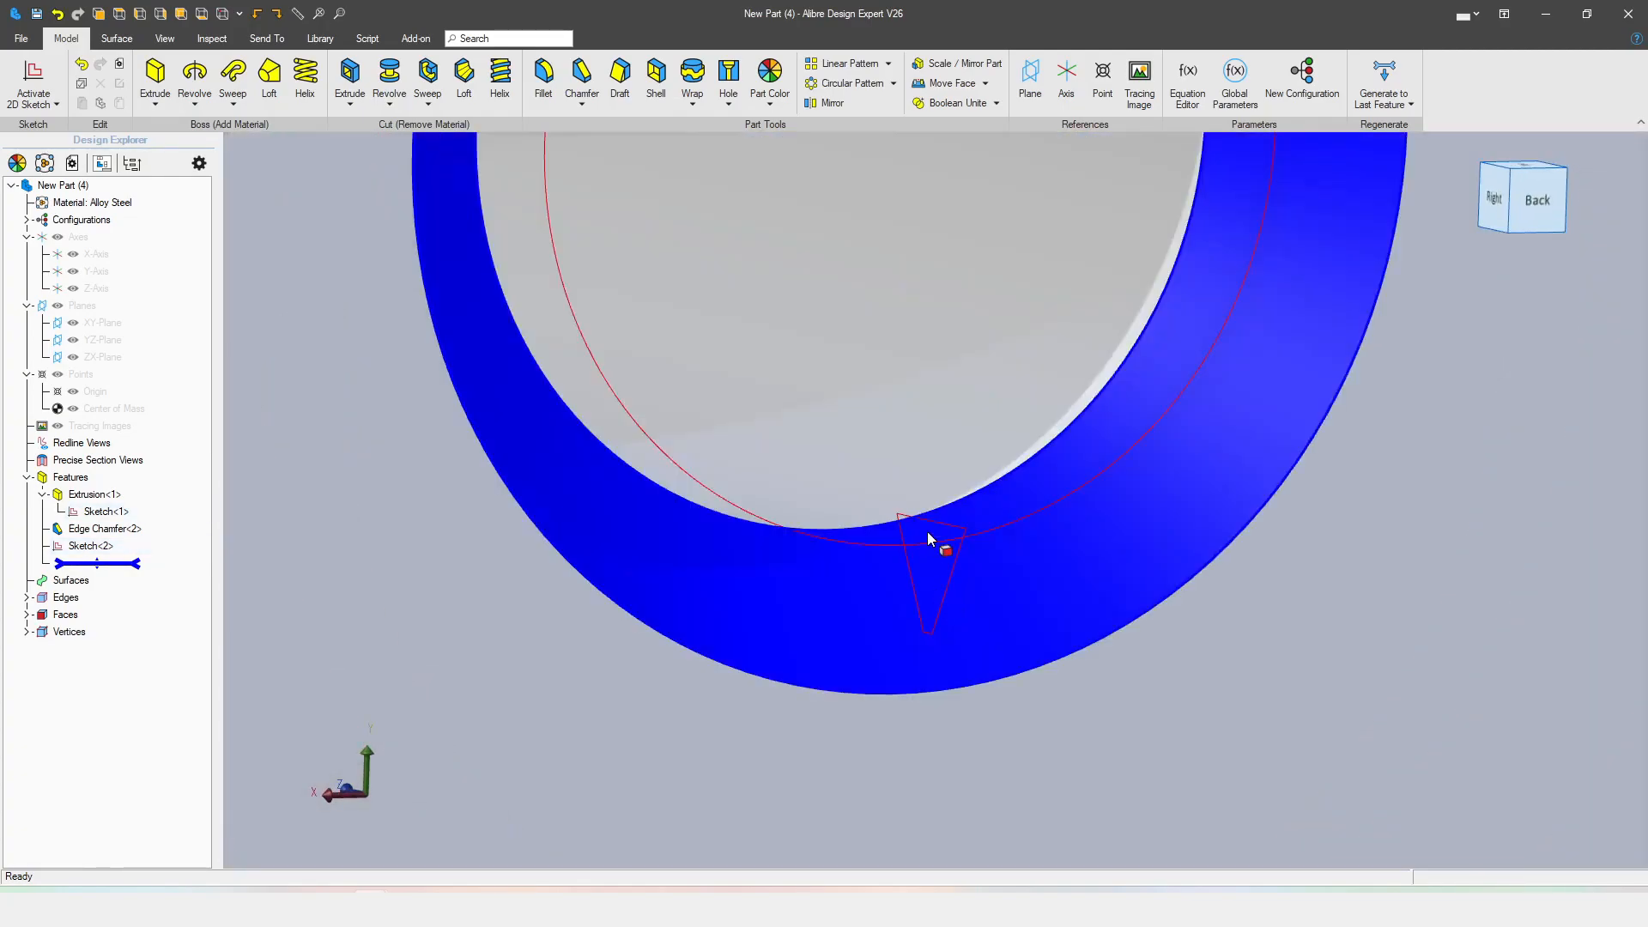
scroll(965, 635, "down", 5)
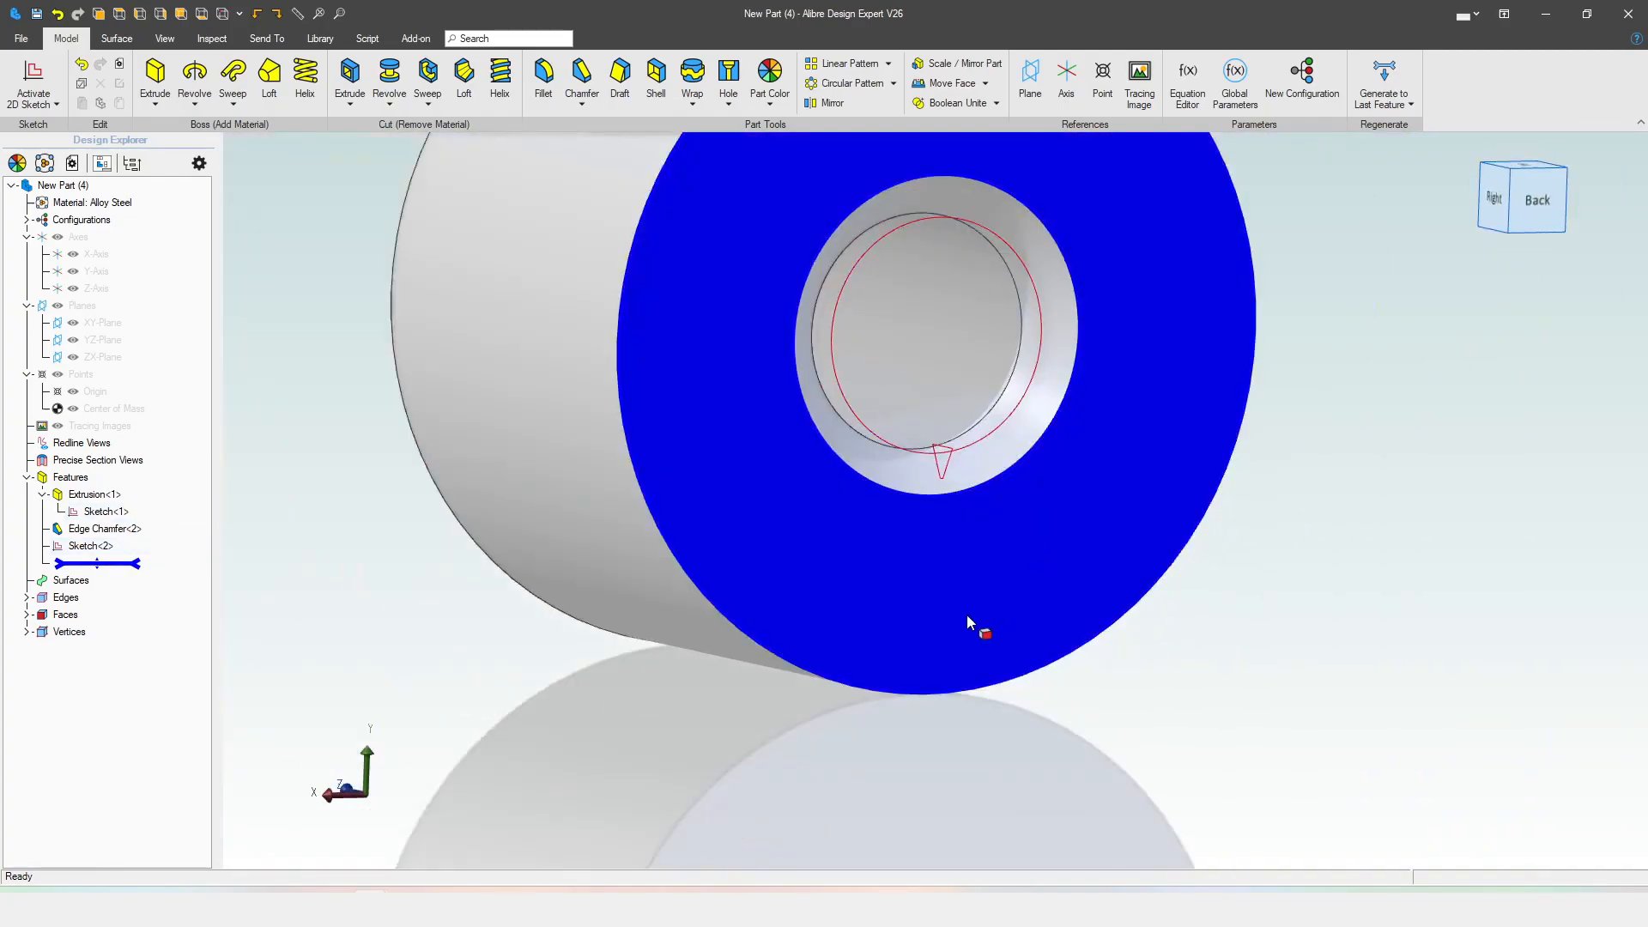
mouse_move(714, 709)
middle_mouse_down()
mouse_move(729, 655)
mouse_move(747, 658)
mouse_move(733, 639)
mouse_move(657, 636)
mouse_move(688, 633)
mouse_move(703, 653)
middle_mouse_up()
- Hide the sketches and set up a helical cut of the thread profile sketch with the outer cylindrical face as axis
key("ctrl+shift+s")
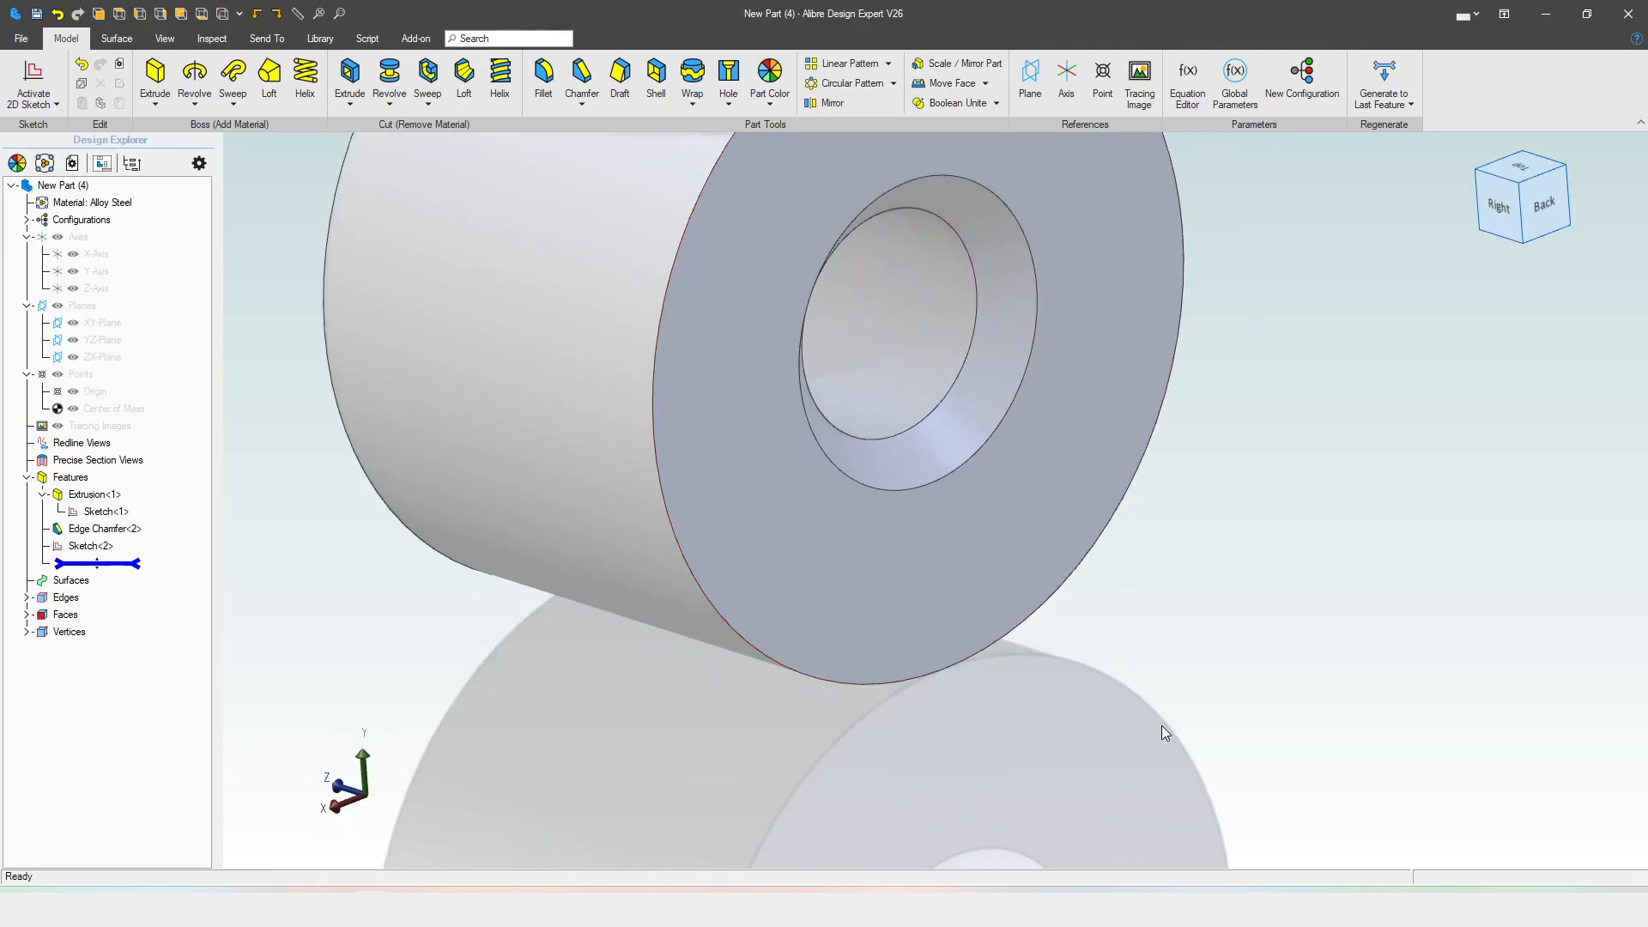
scroll(1161, 731, "down", 3)
left_click(93, 546)
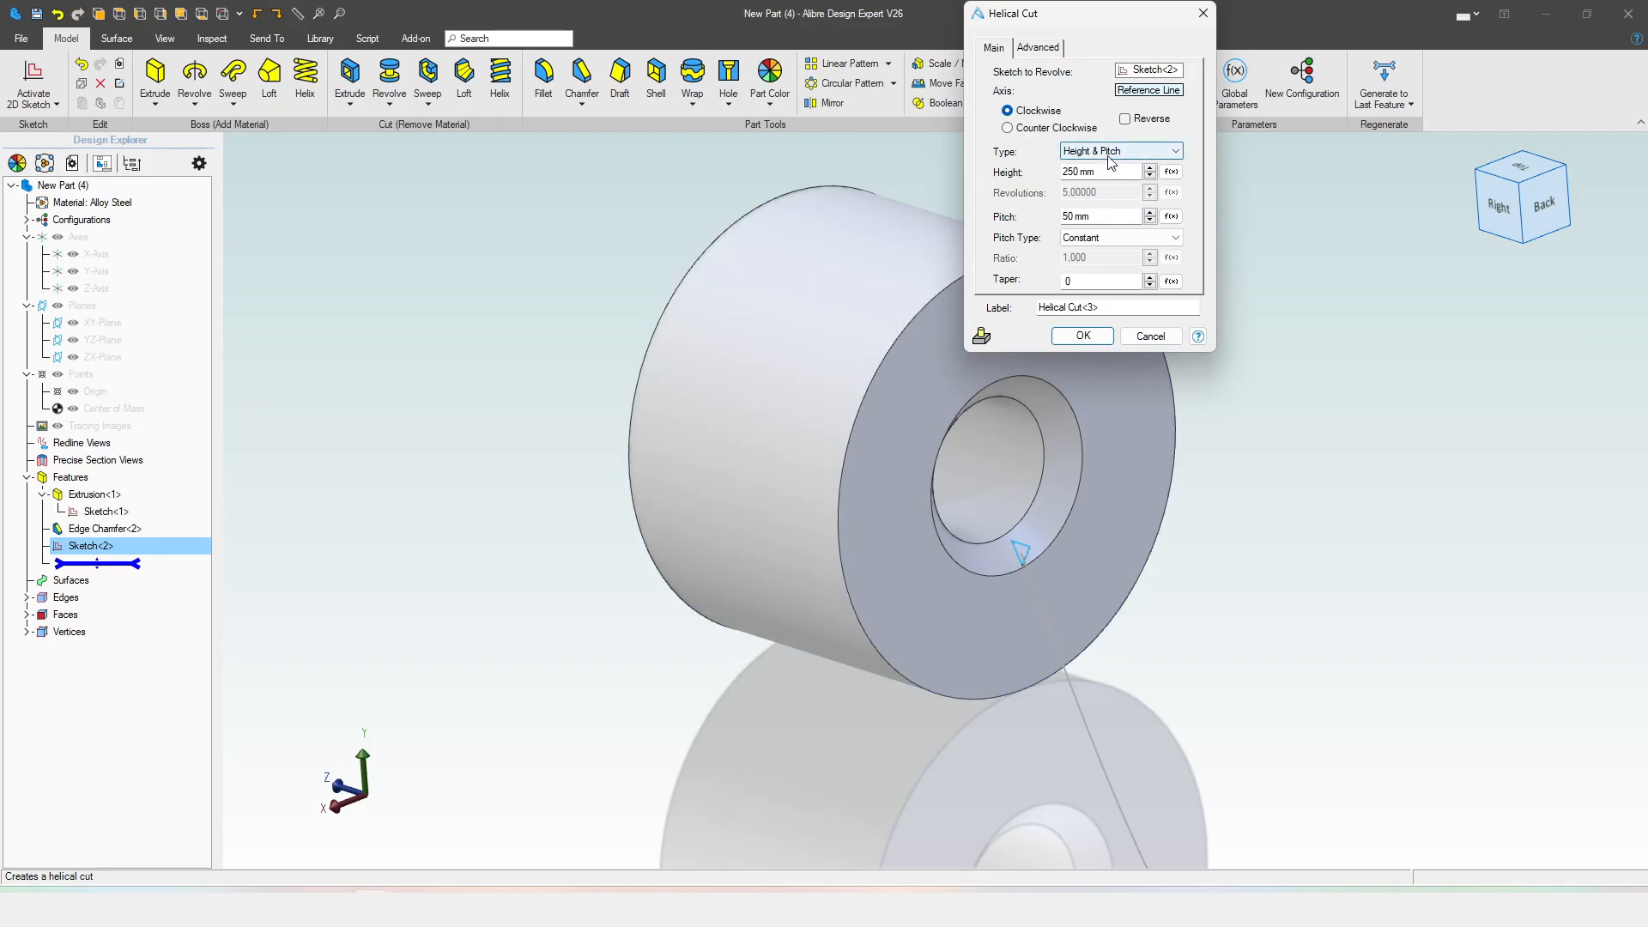
left_click(1148, 90)
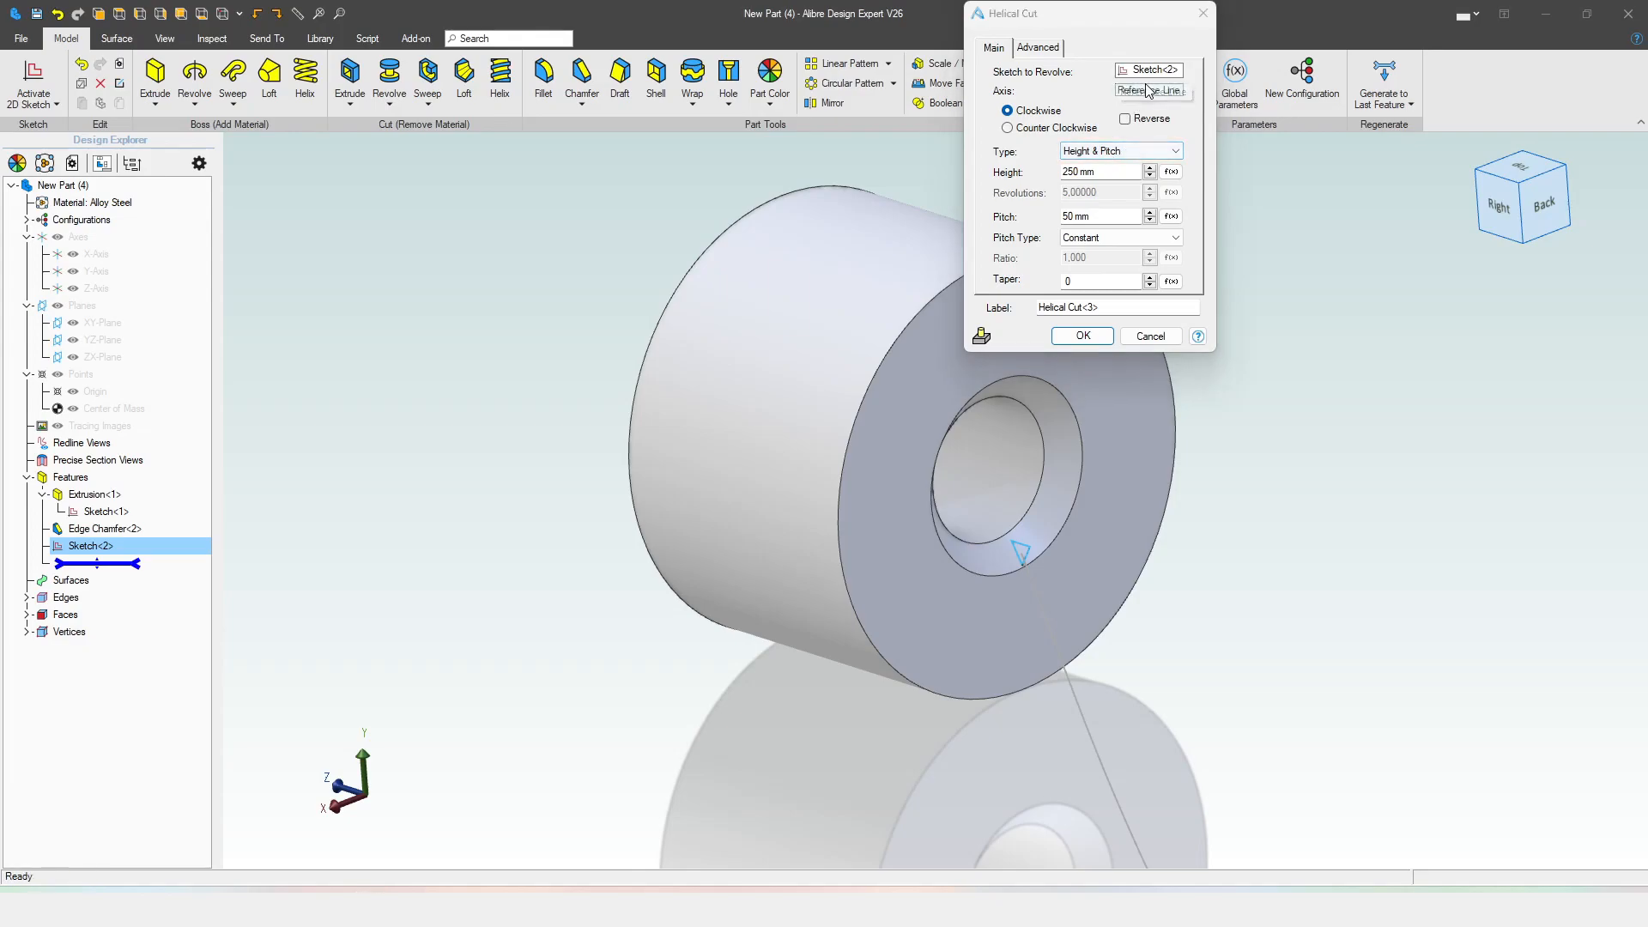
left_click(765, 311)
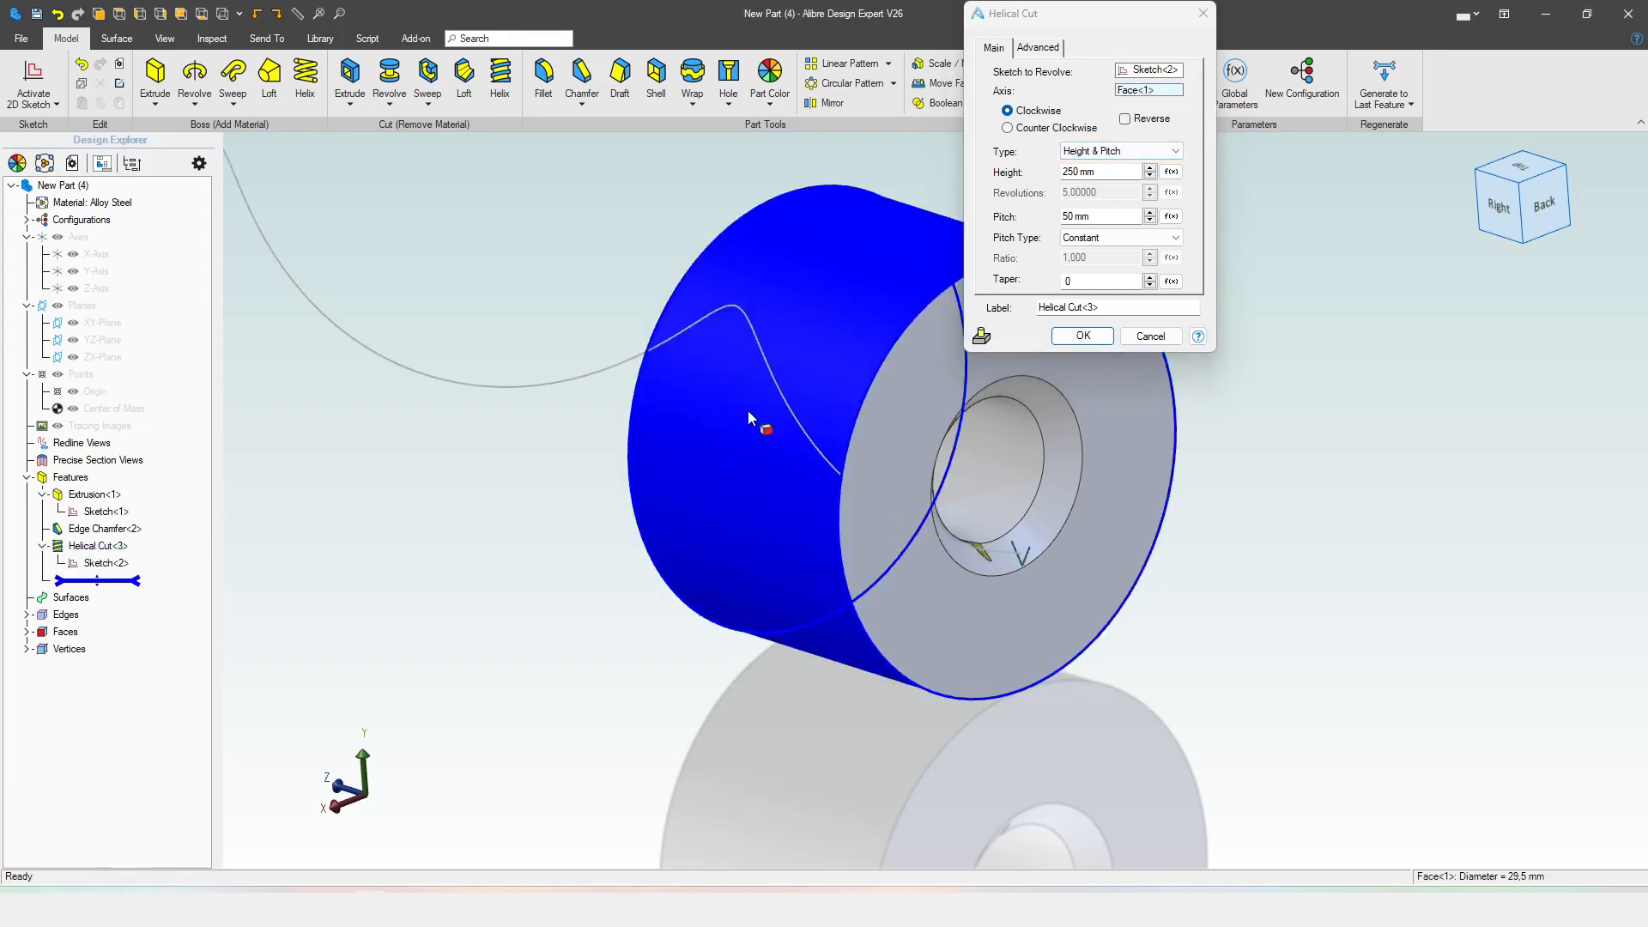
scroll(763, 455, "down", 3)
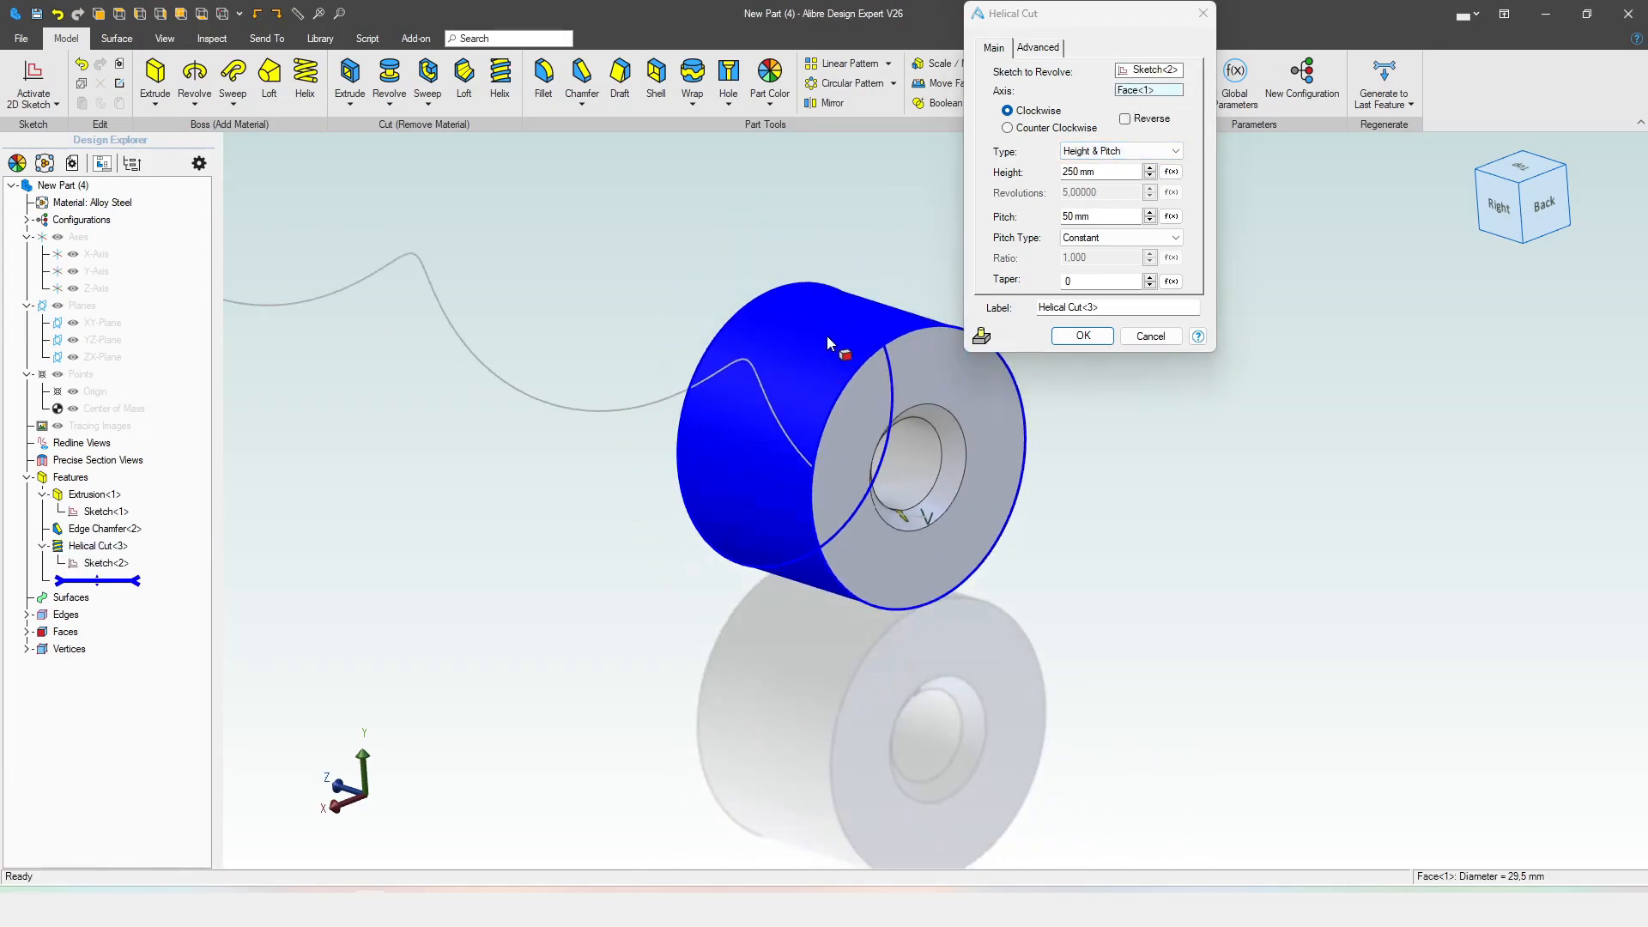
scroll(817, 372, "up", 5)
scroll(834, 367, "down", 2)
- Set the helical cut's height to the expression Len+2*P_thread
left_click(1120, 170)
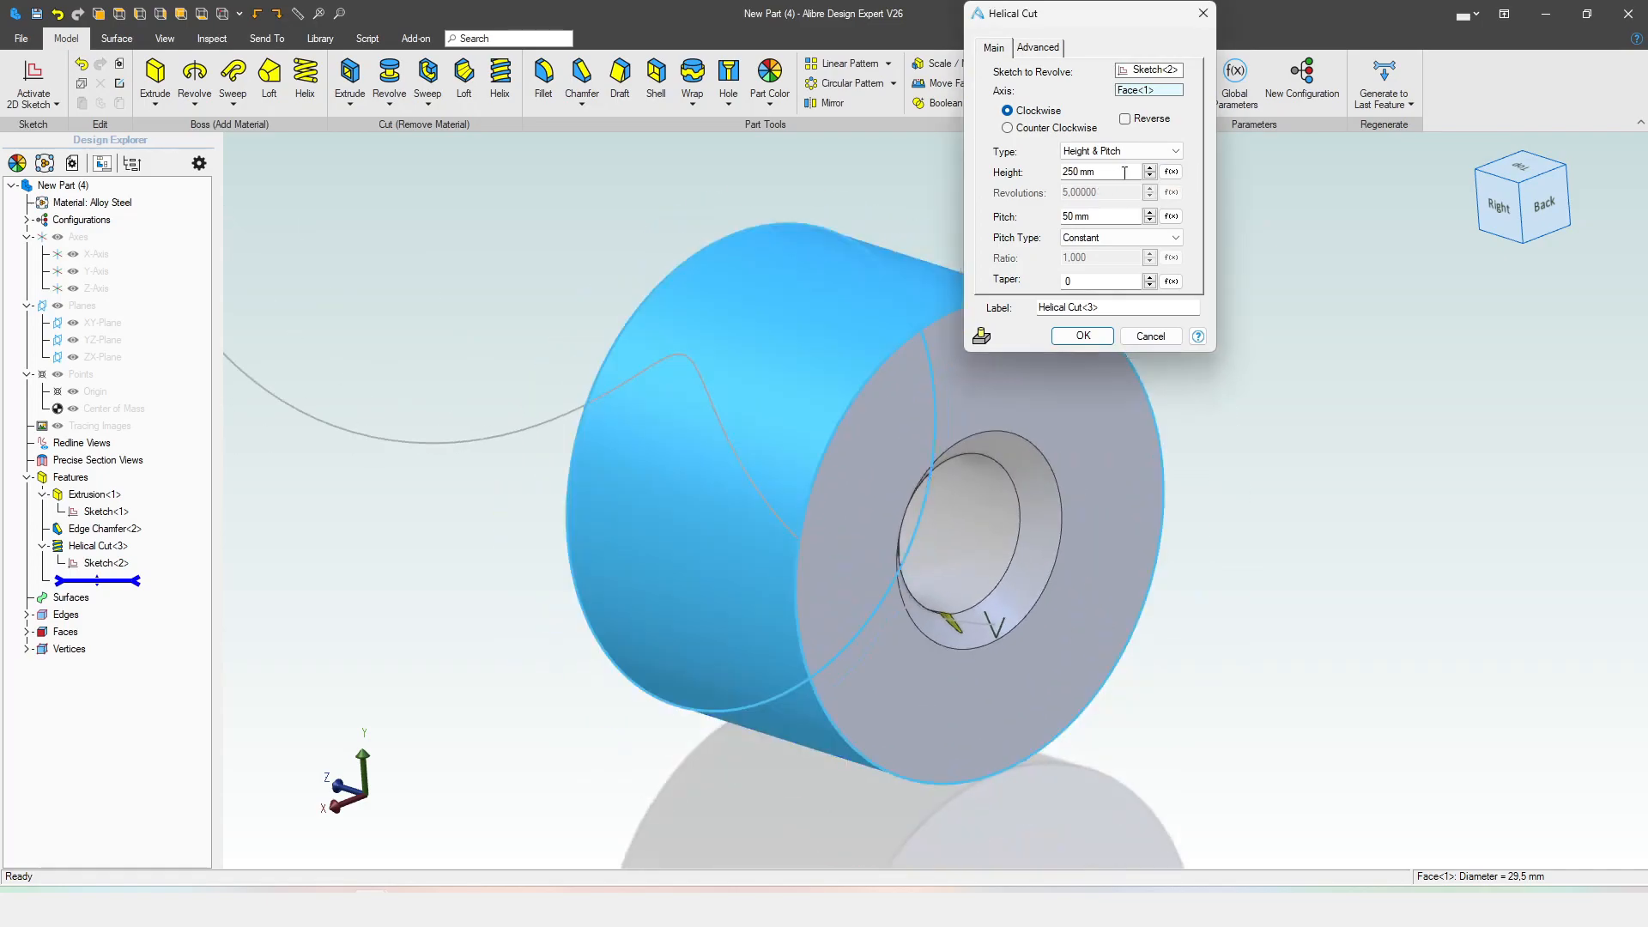
type("Len")
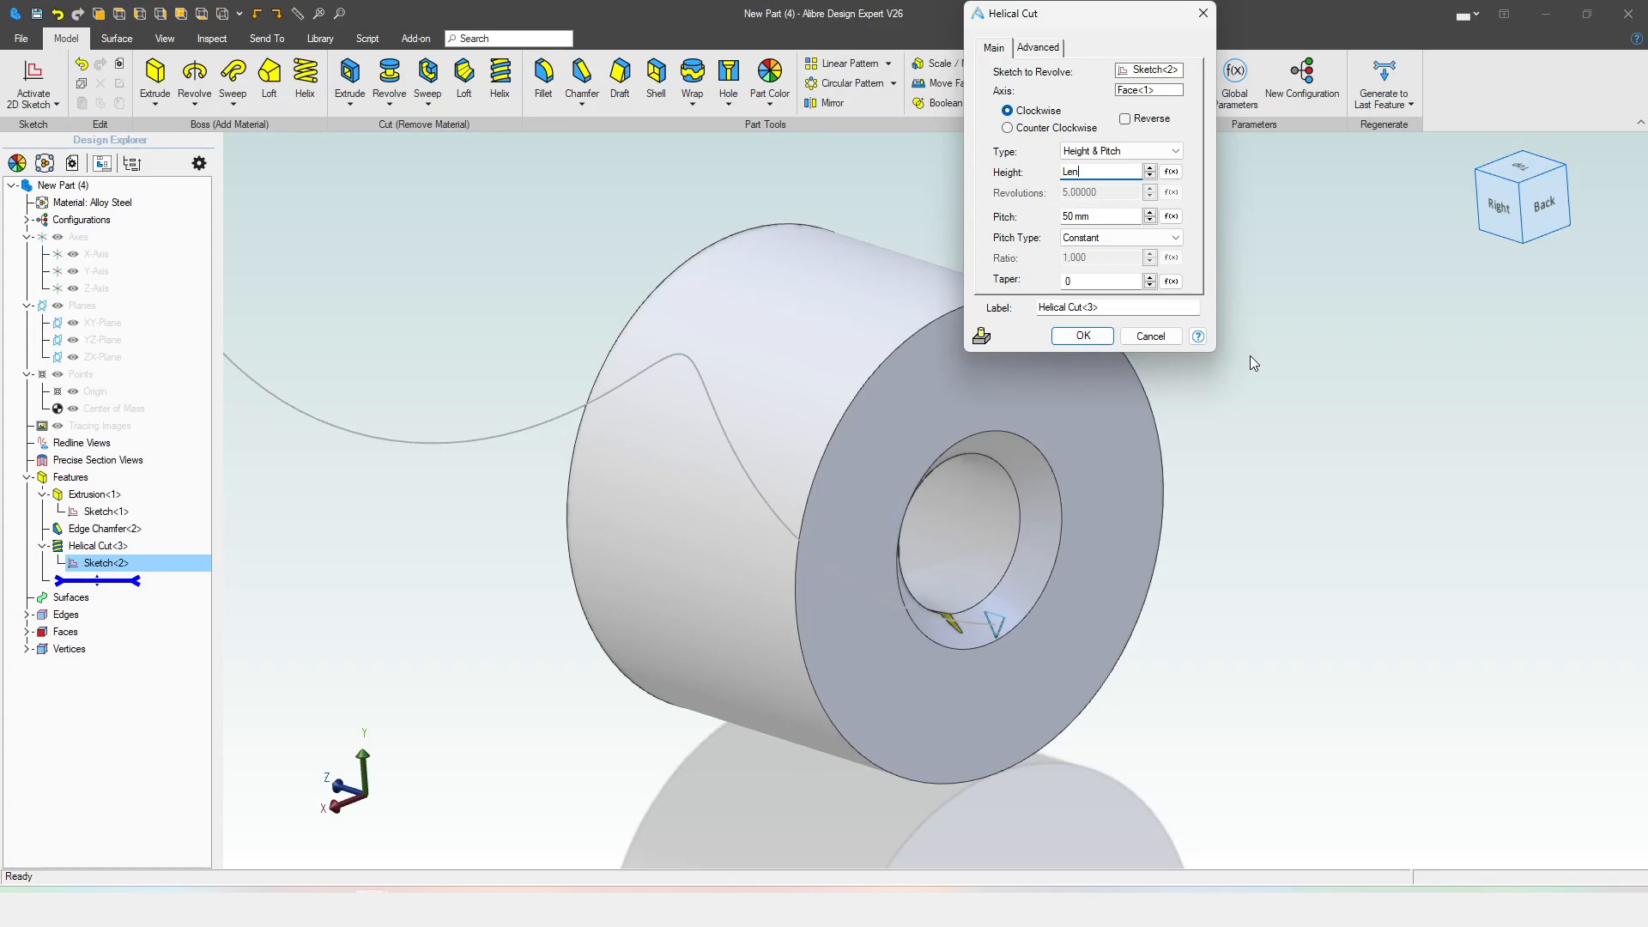
type("+2*P_thread")
key("Left")
key("BackSpace")
- Set the helical cut's pitch to P_thread with constant pitch and zero taper, and create the cut
left_click(1132, 214)
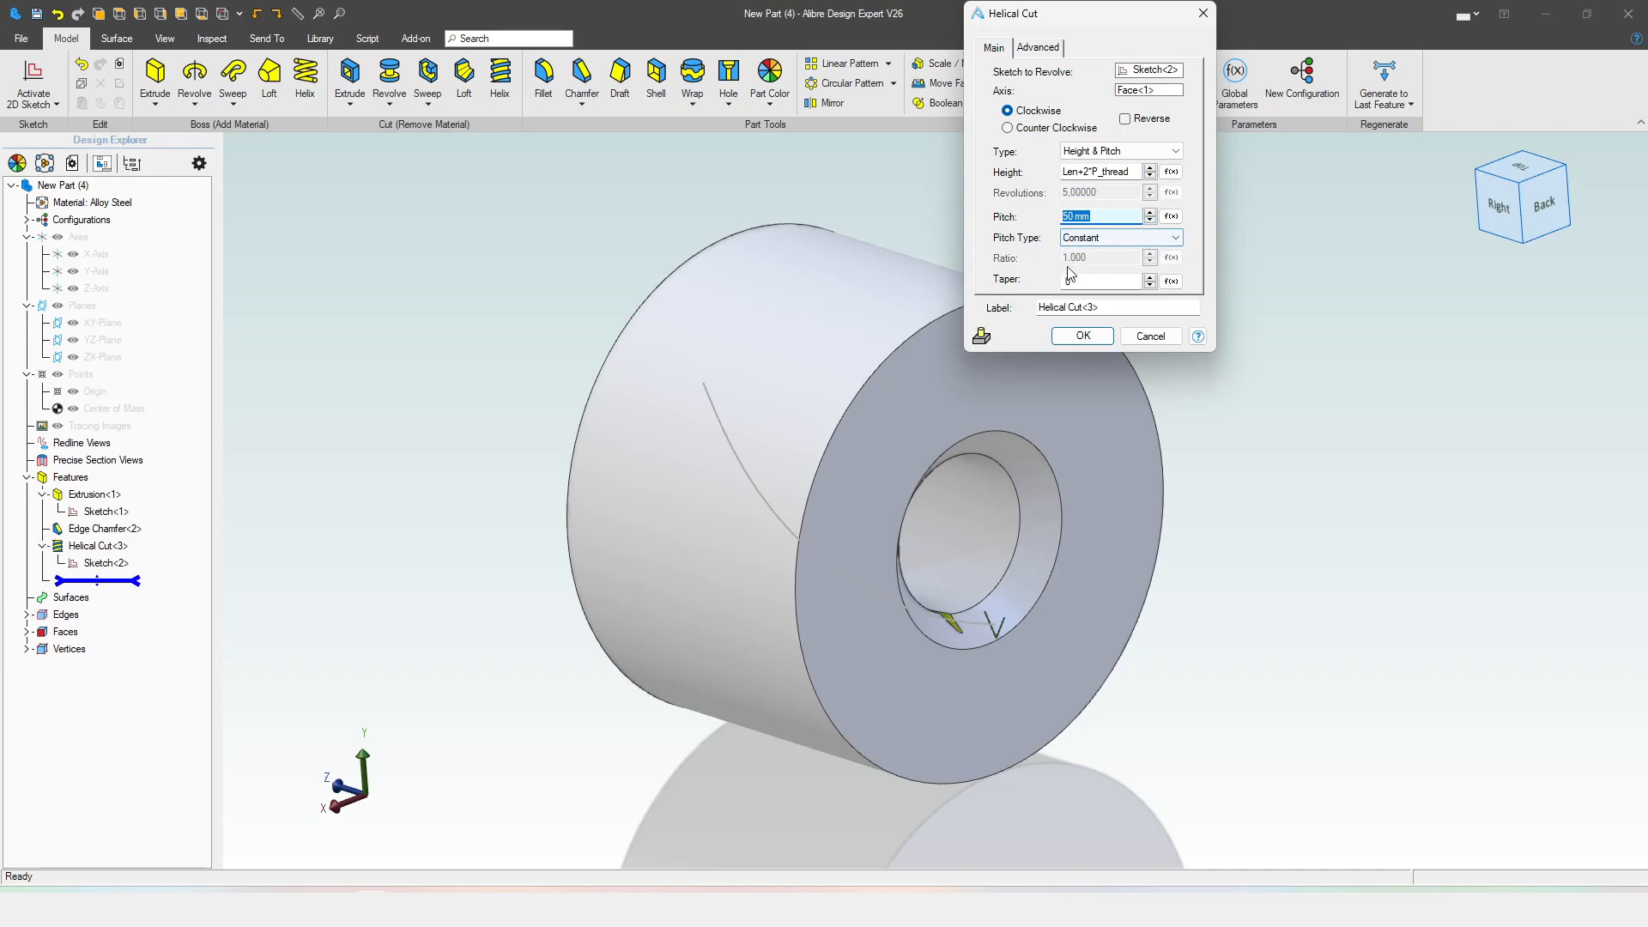
type("P_thread")
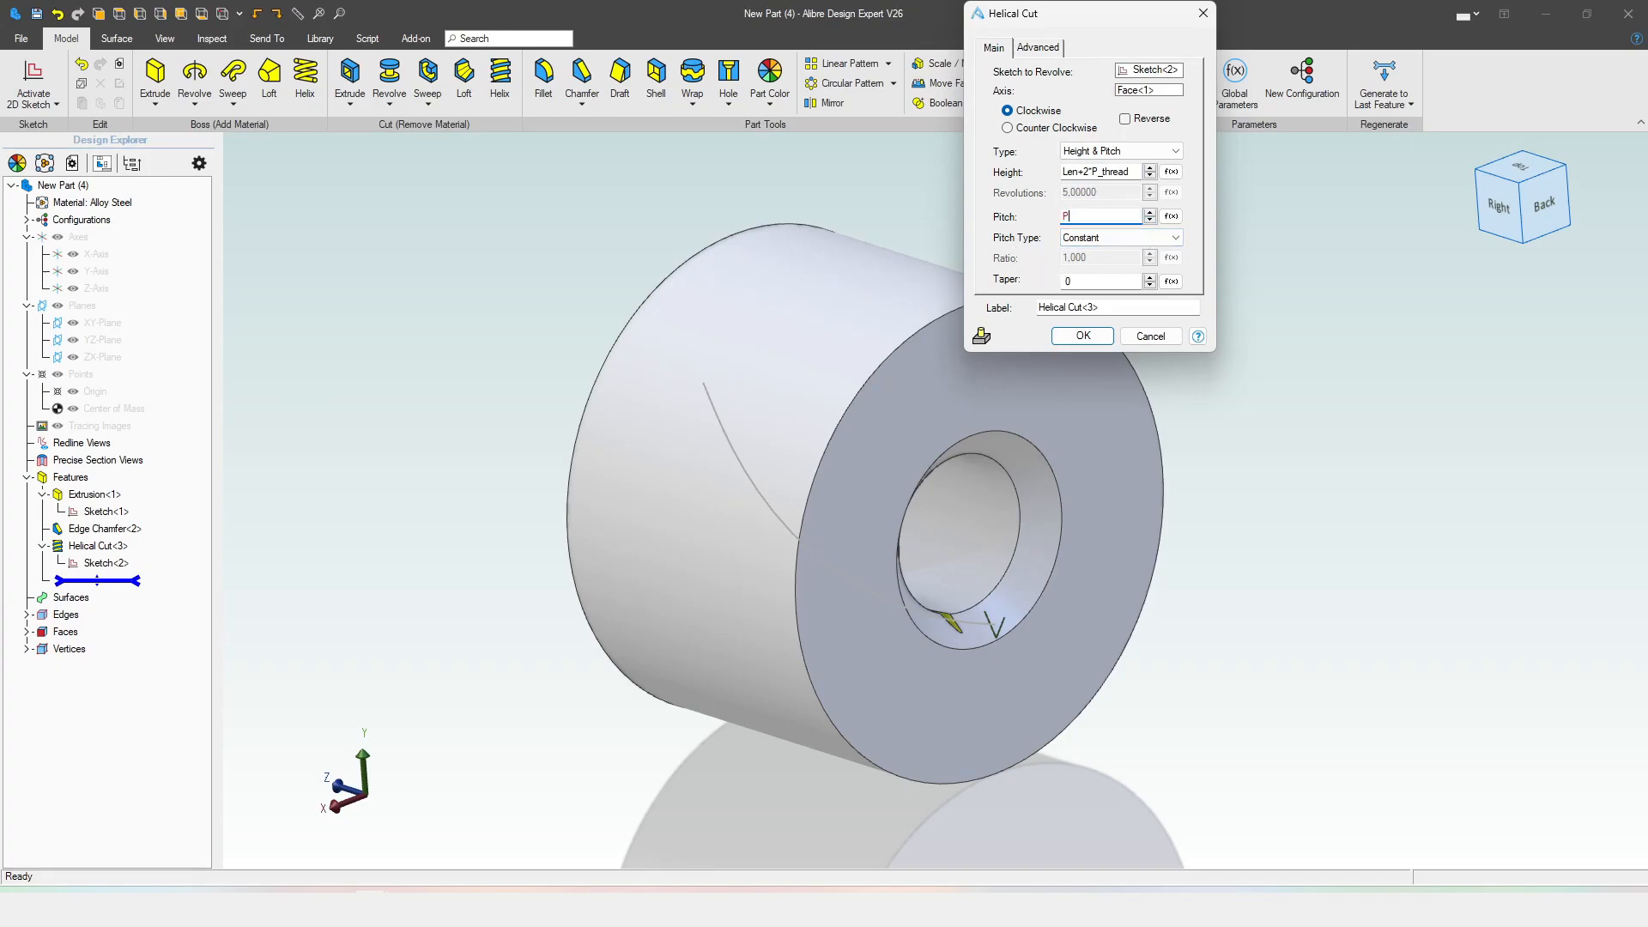
left_click(1106, 280)
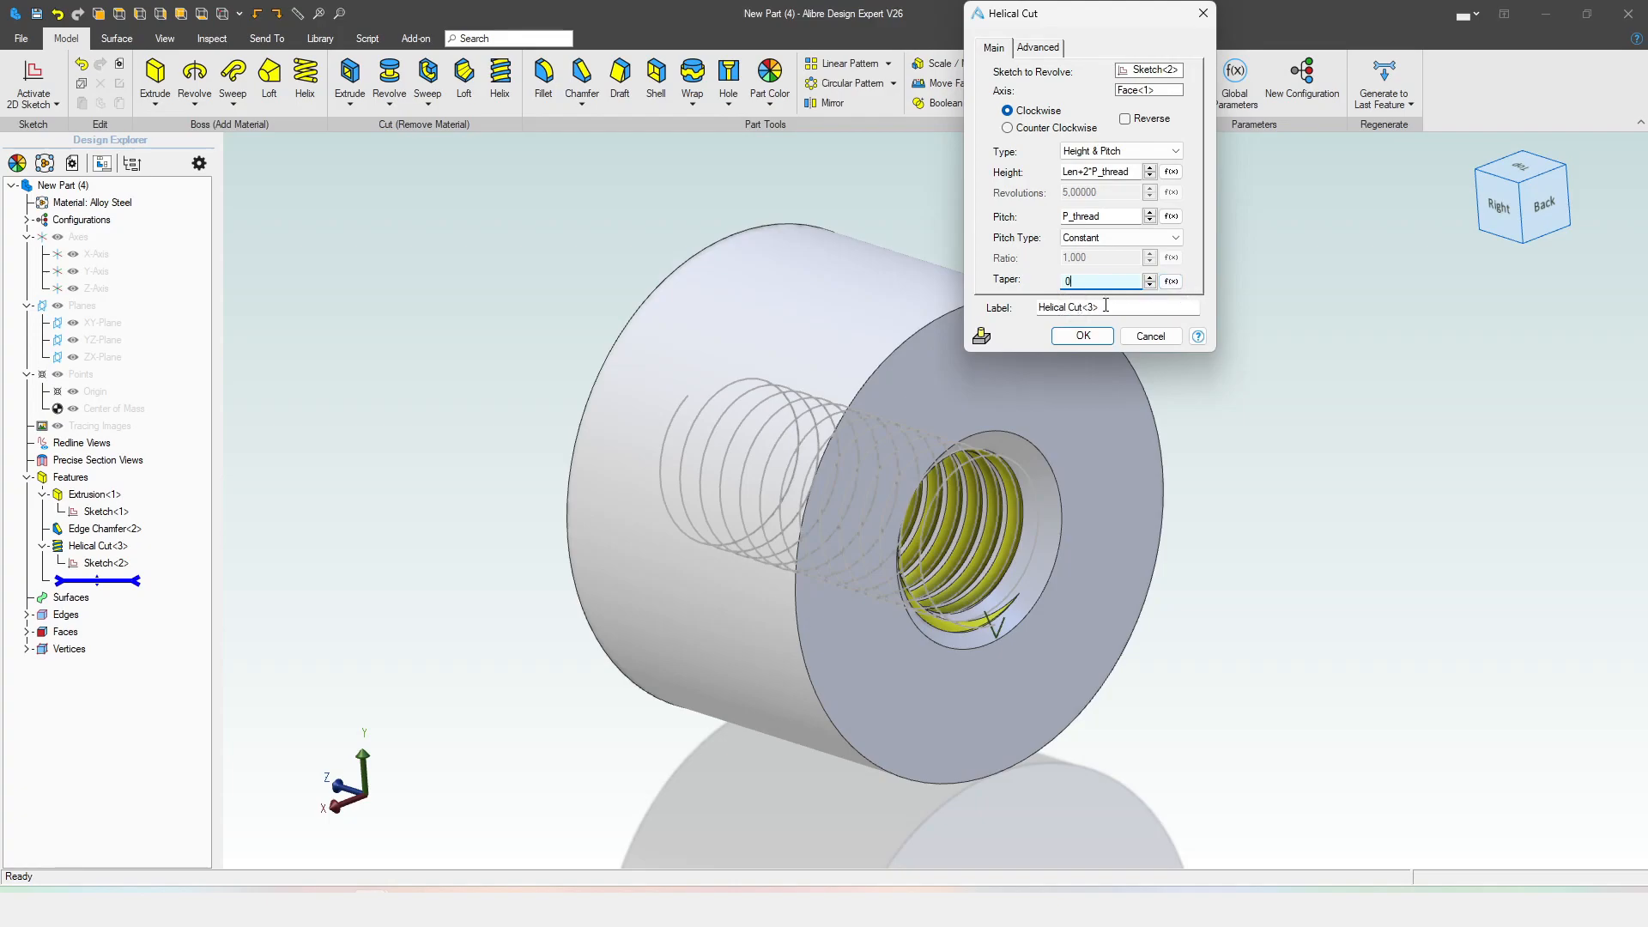
left_click_drag(1059, 17, 1261, 186)
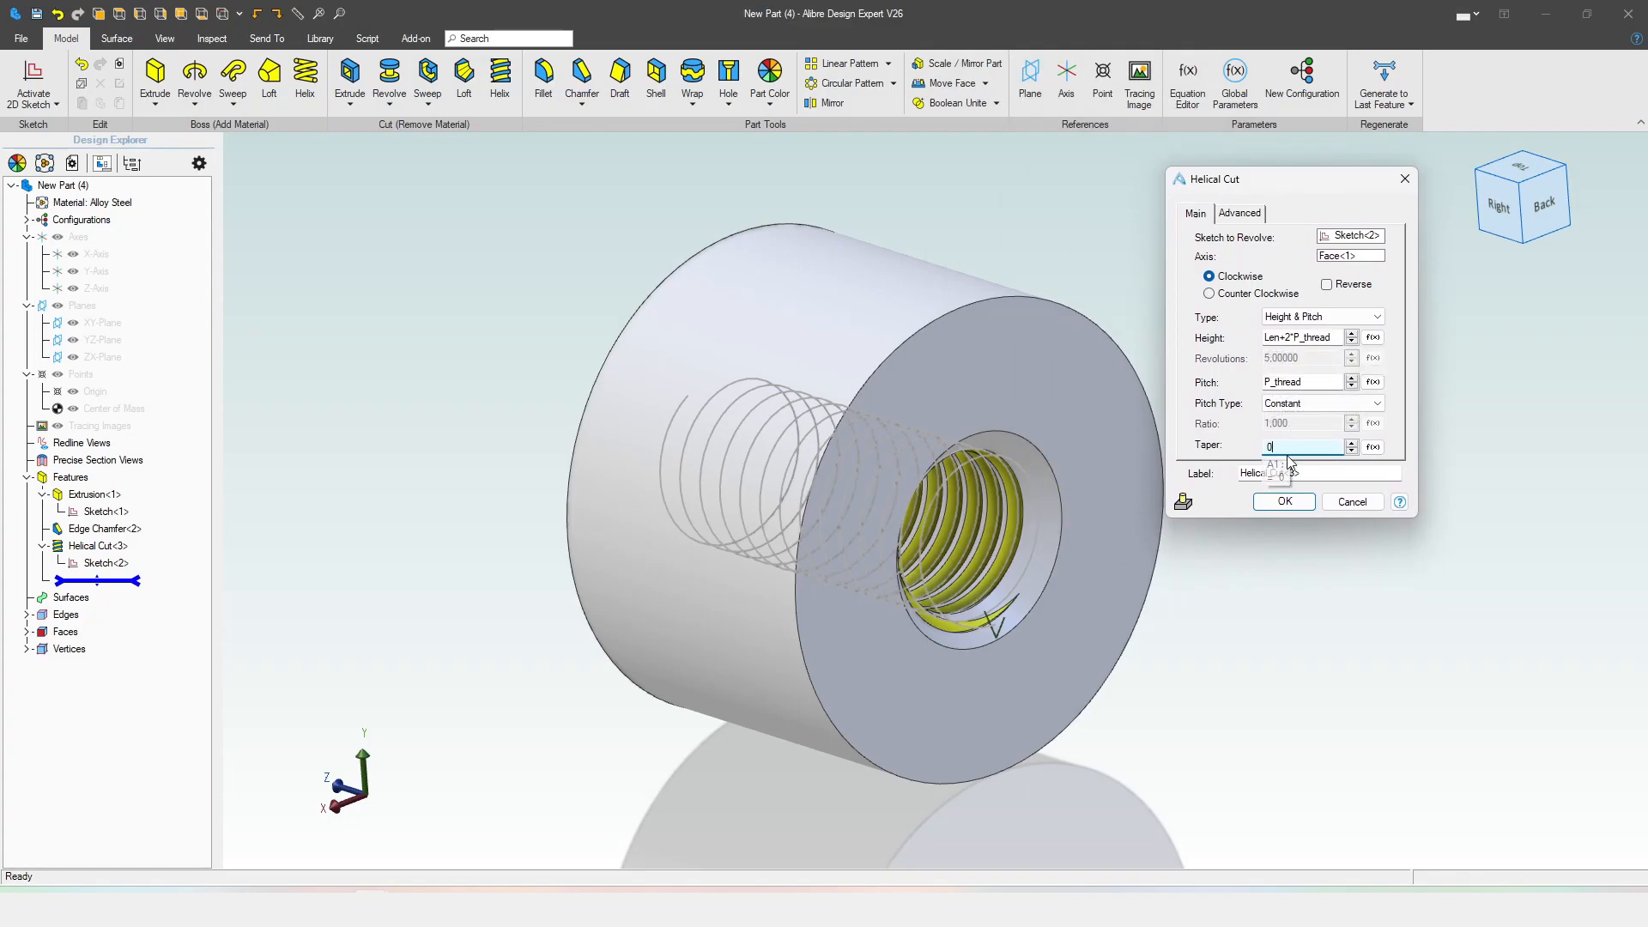
left_click(1285, 502)
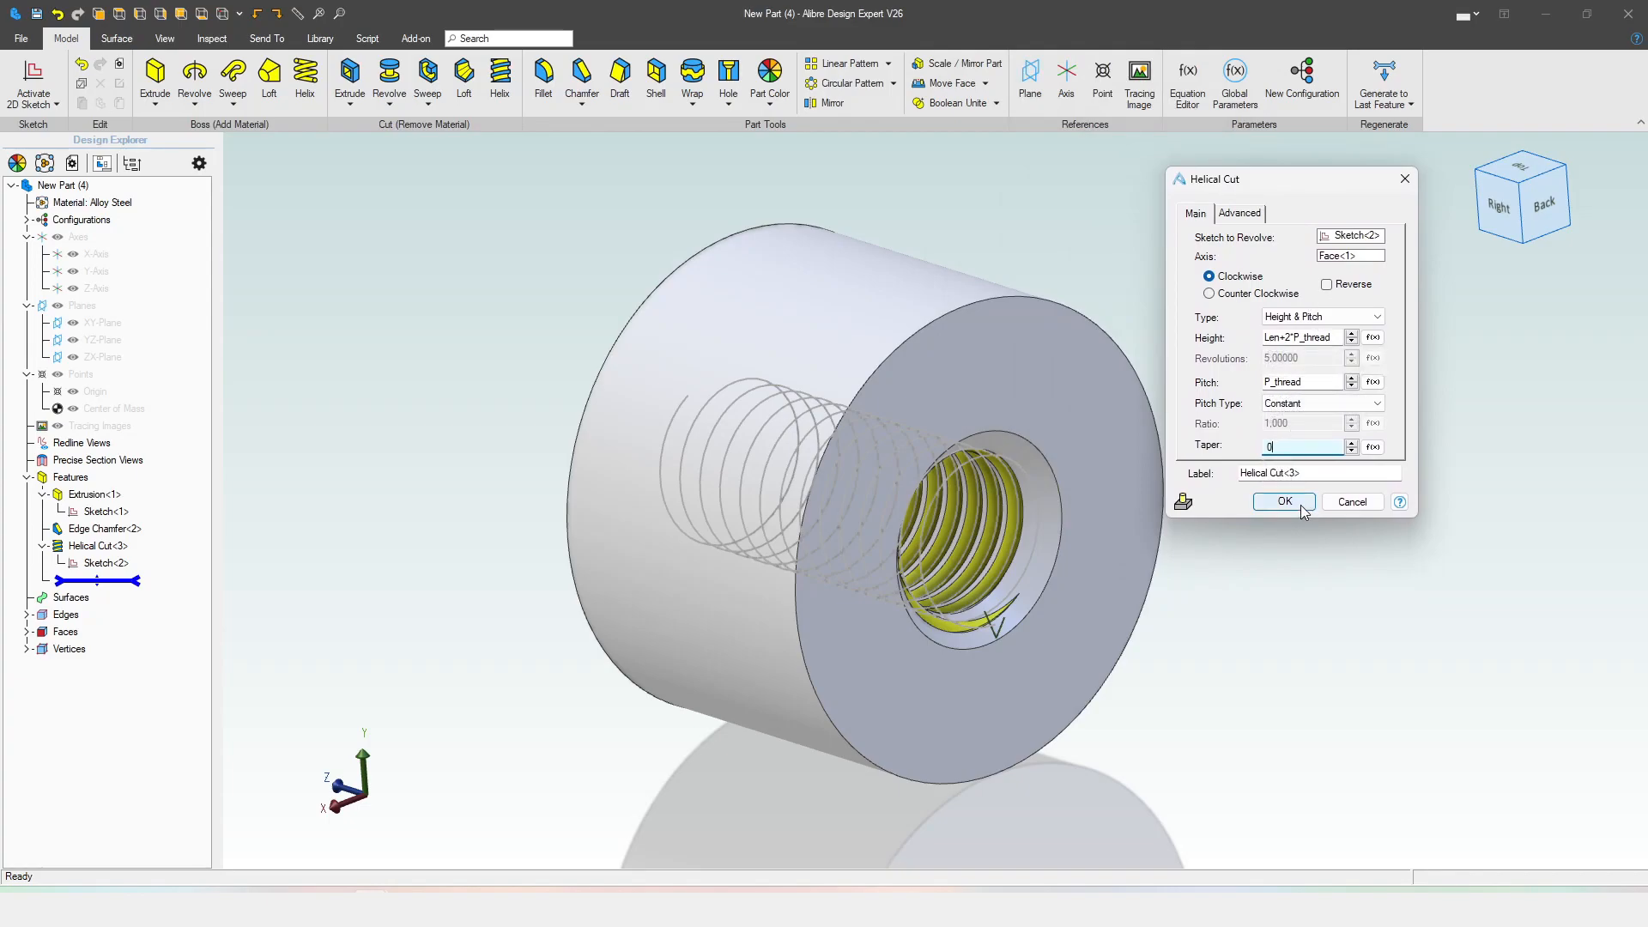
- Save the part as ThreaderBool2 in the Main Designs folder under Ex Machina, Projects, Alibre Designs
middle_click_drag(1208, 474, 1219, 531)
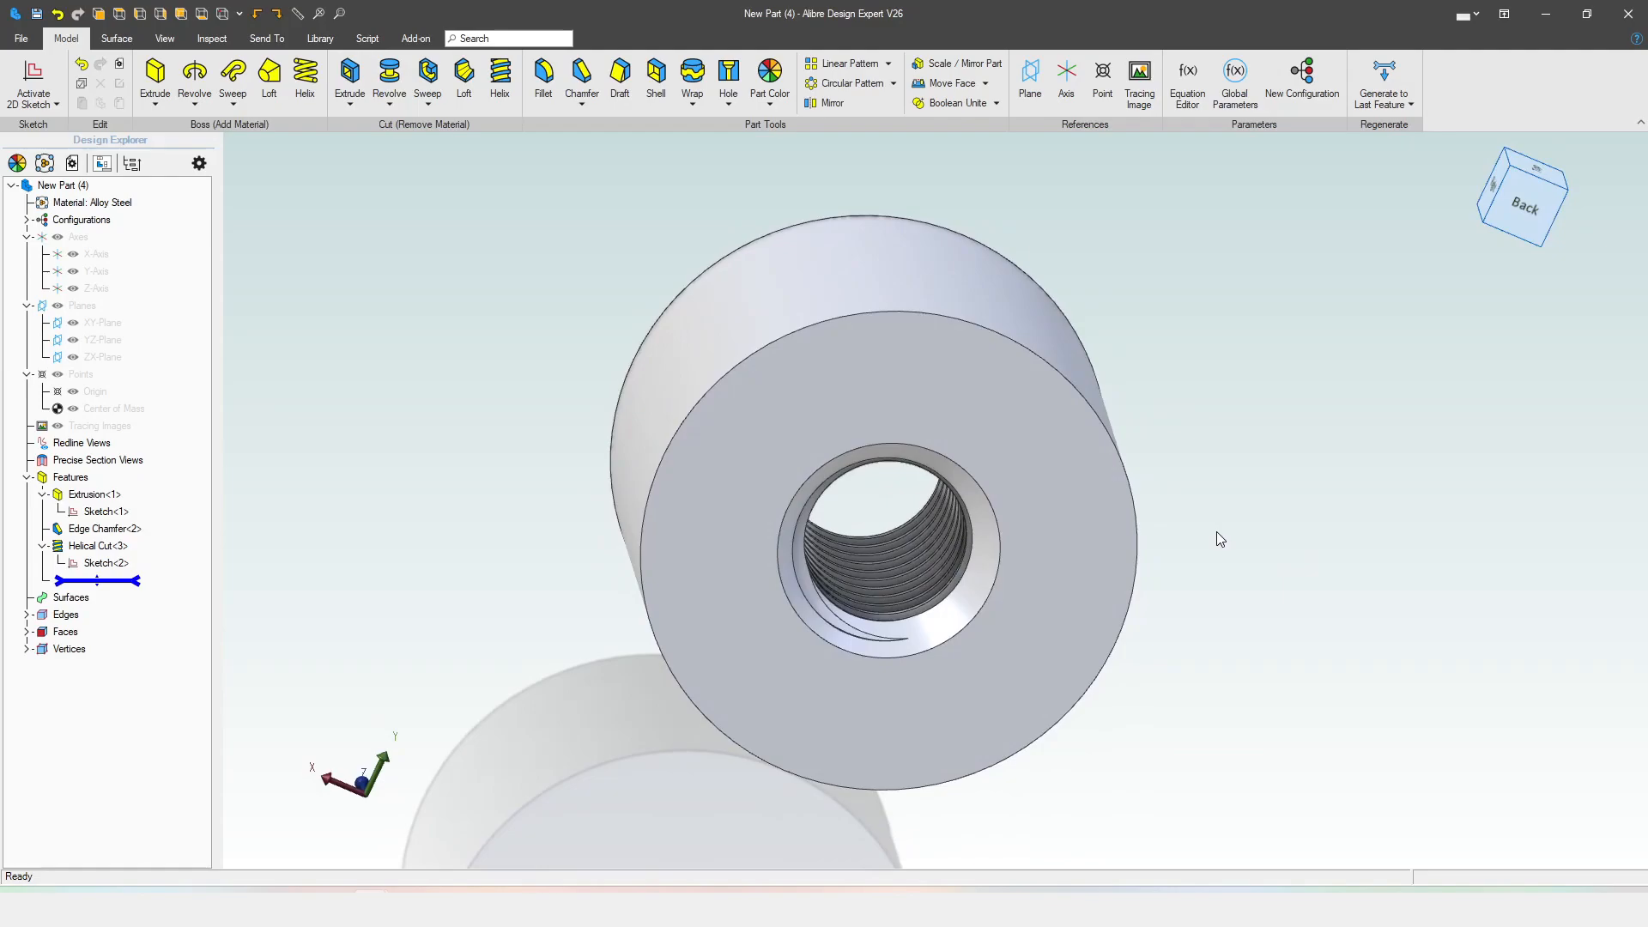
scroll(799, 324, "down", 2)
middle_click_drag(717, 527, 757, 529)
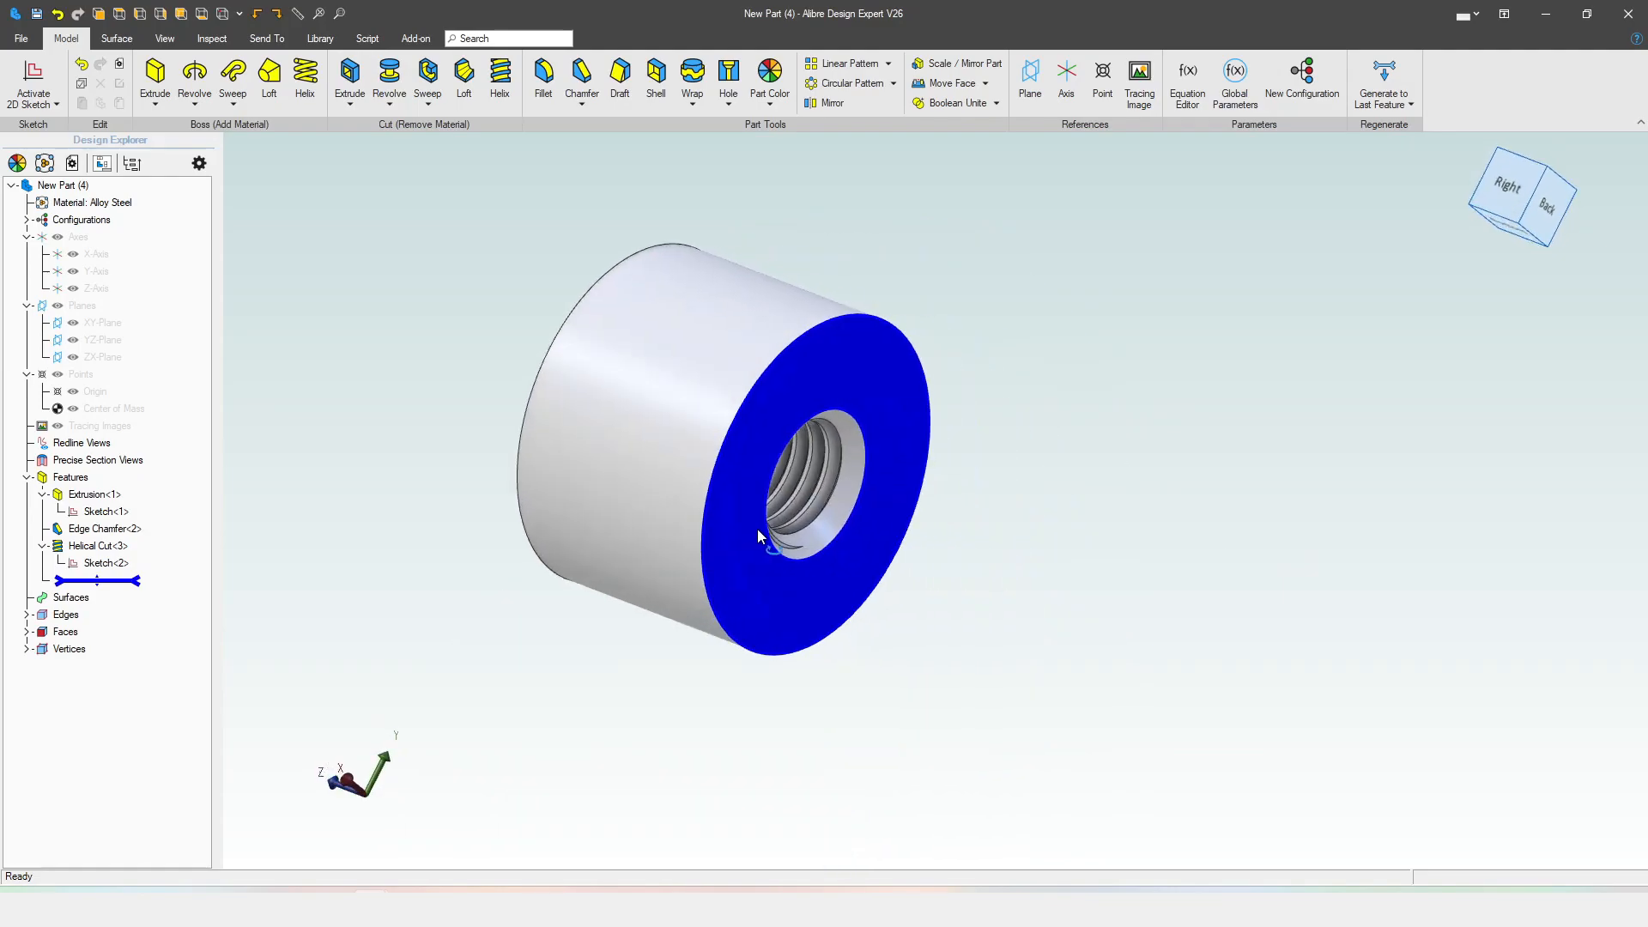
scroll(515, 498, "up", 5)
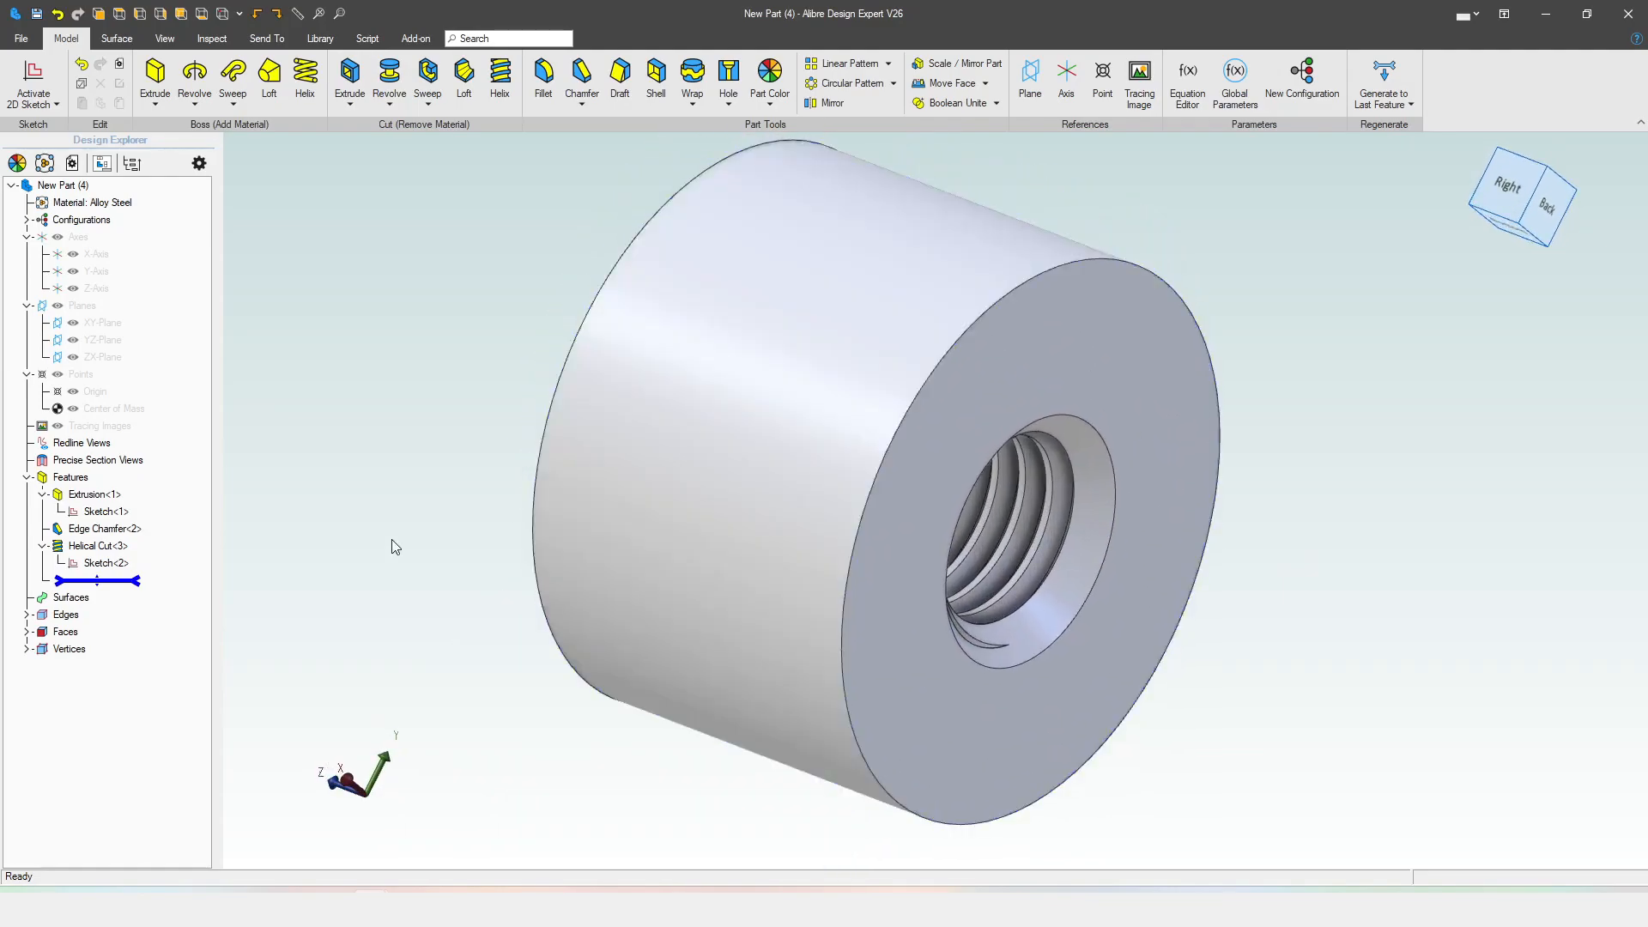
mouse_move(458, 492)
middle_mouse_down()
mouse_move(471, 480)
mouse_move(447, 472)
mouse_move(477, 475)
middle_mouse_up()
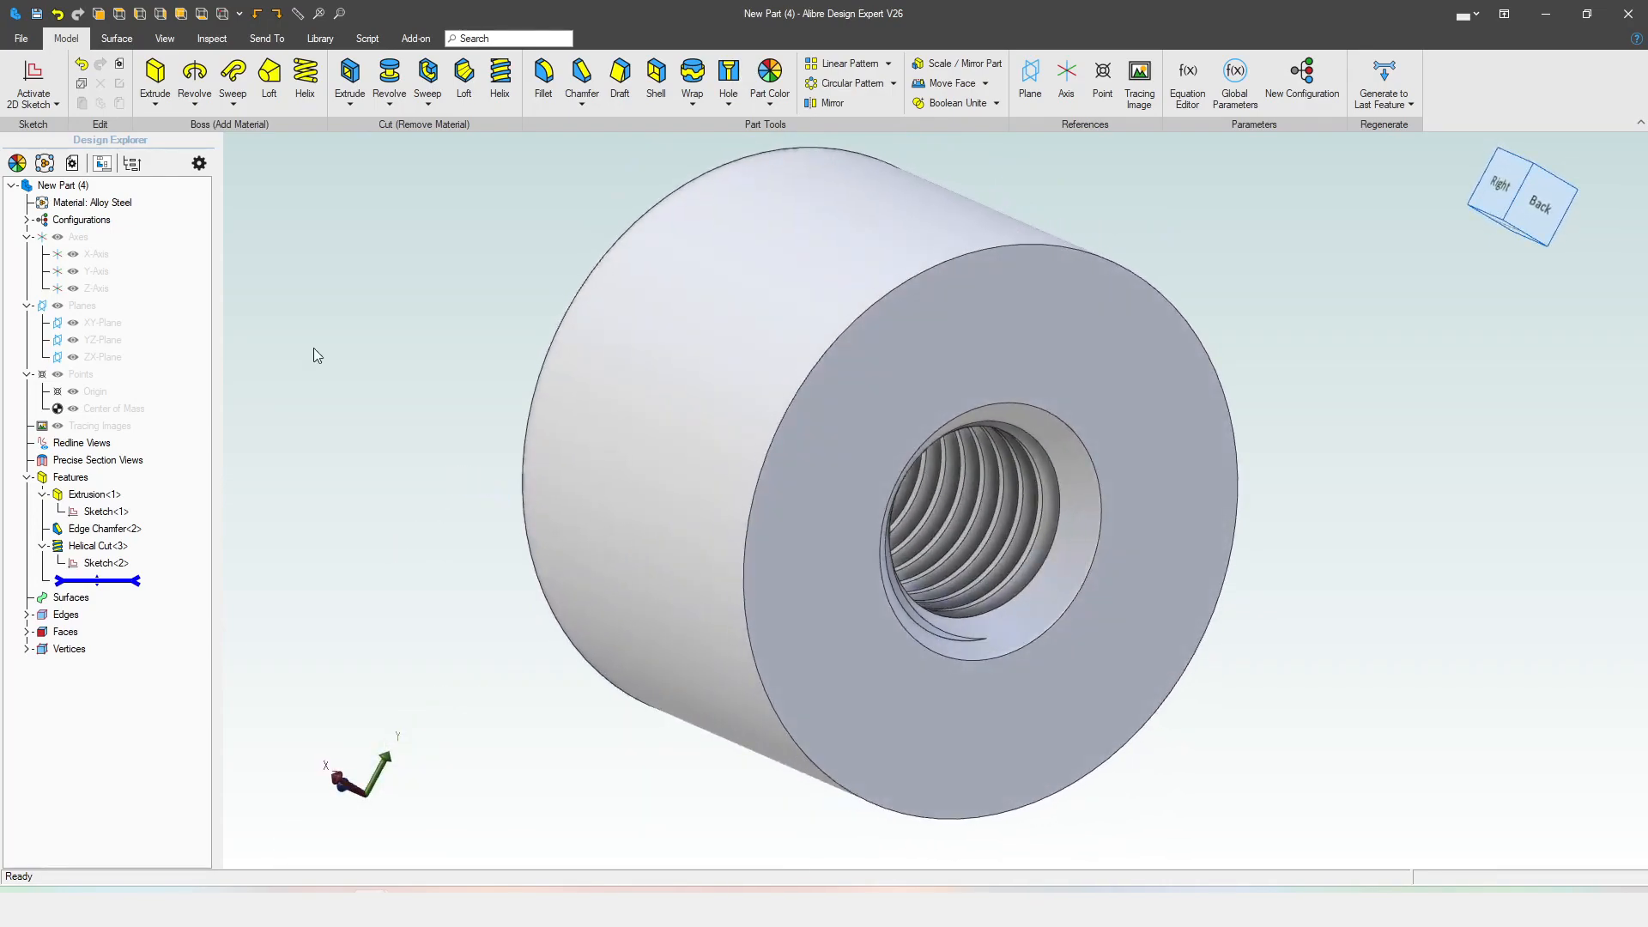
left_click(36, 14)
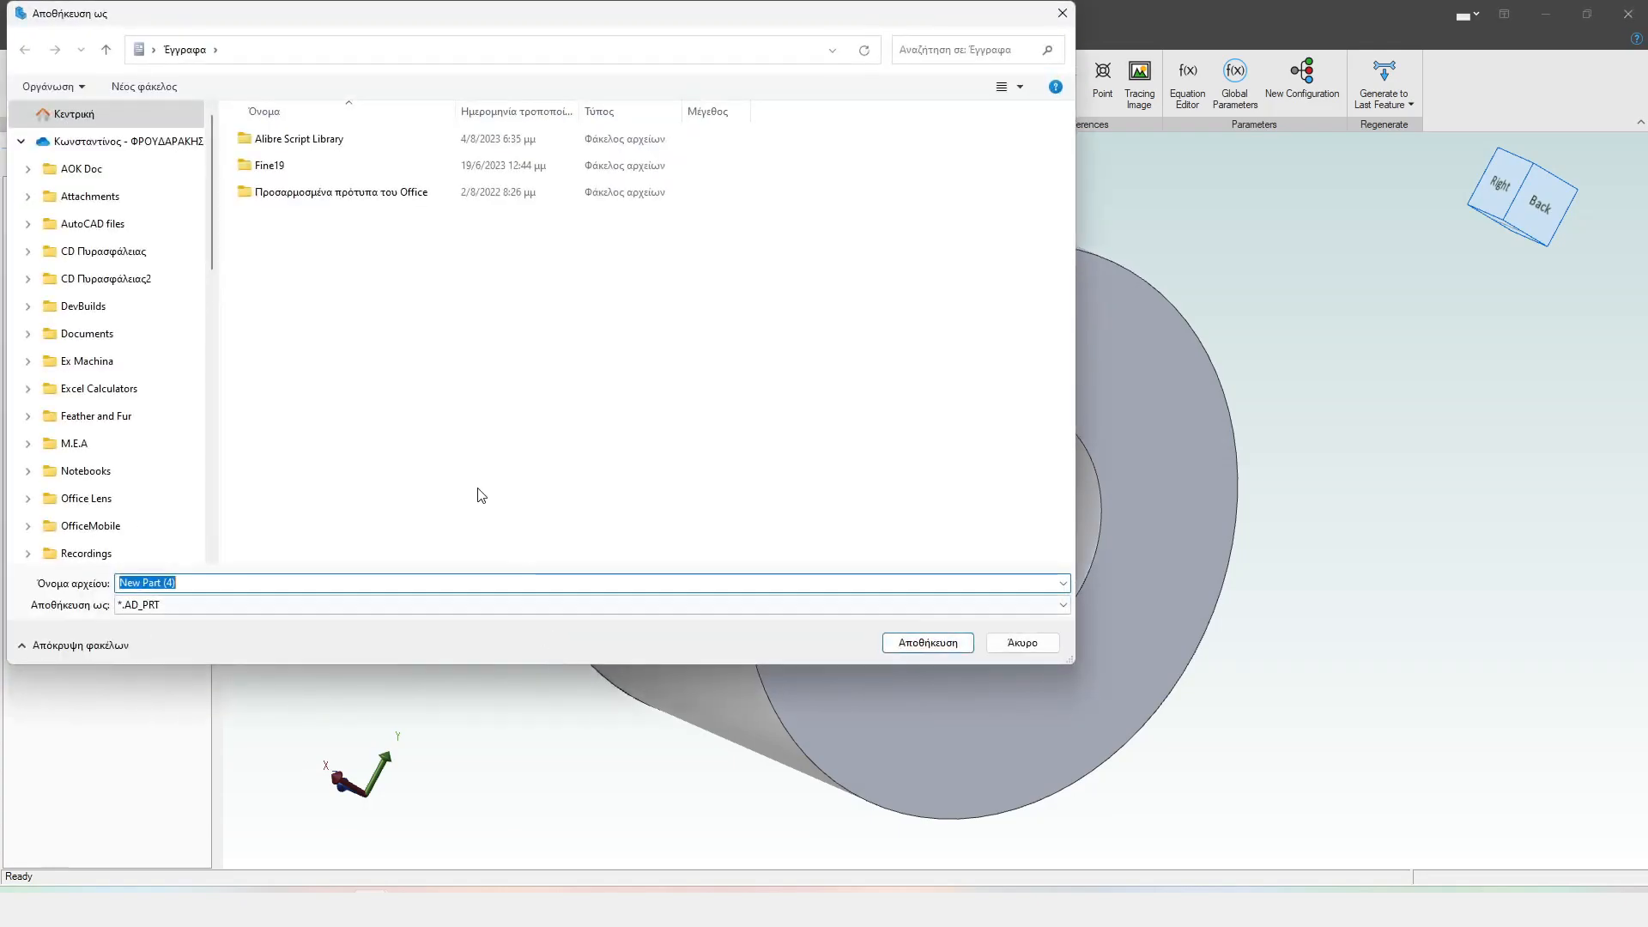
left_click(28, 361)
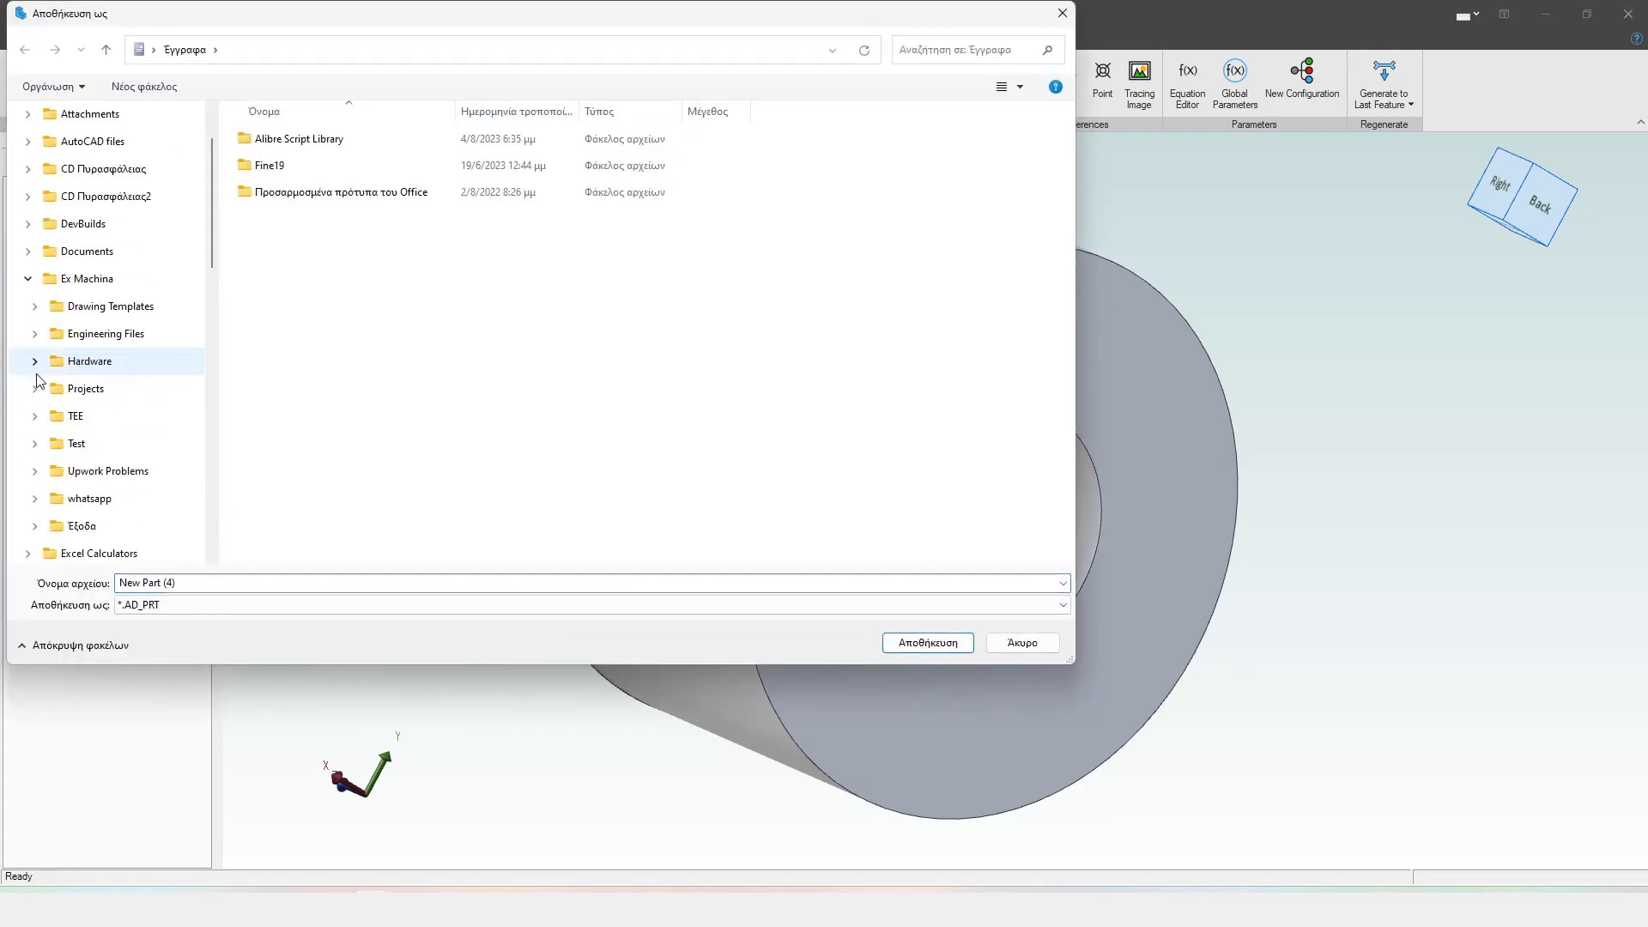
left_click(35, 388)
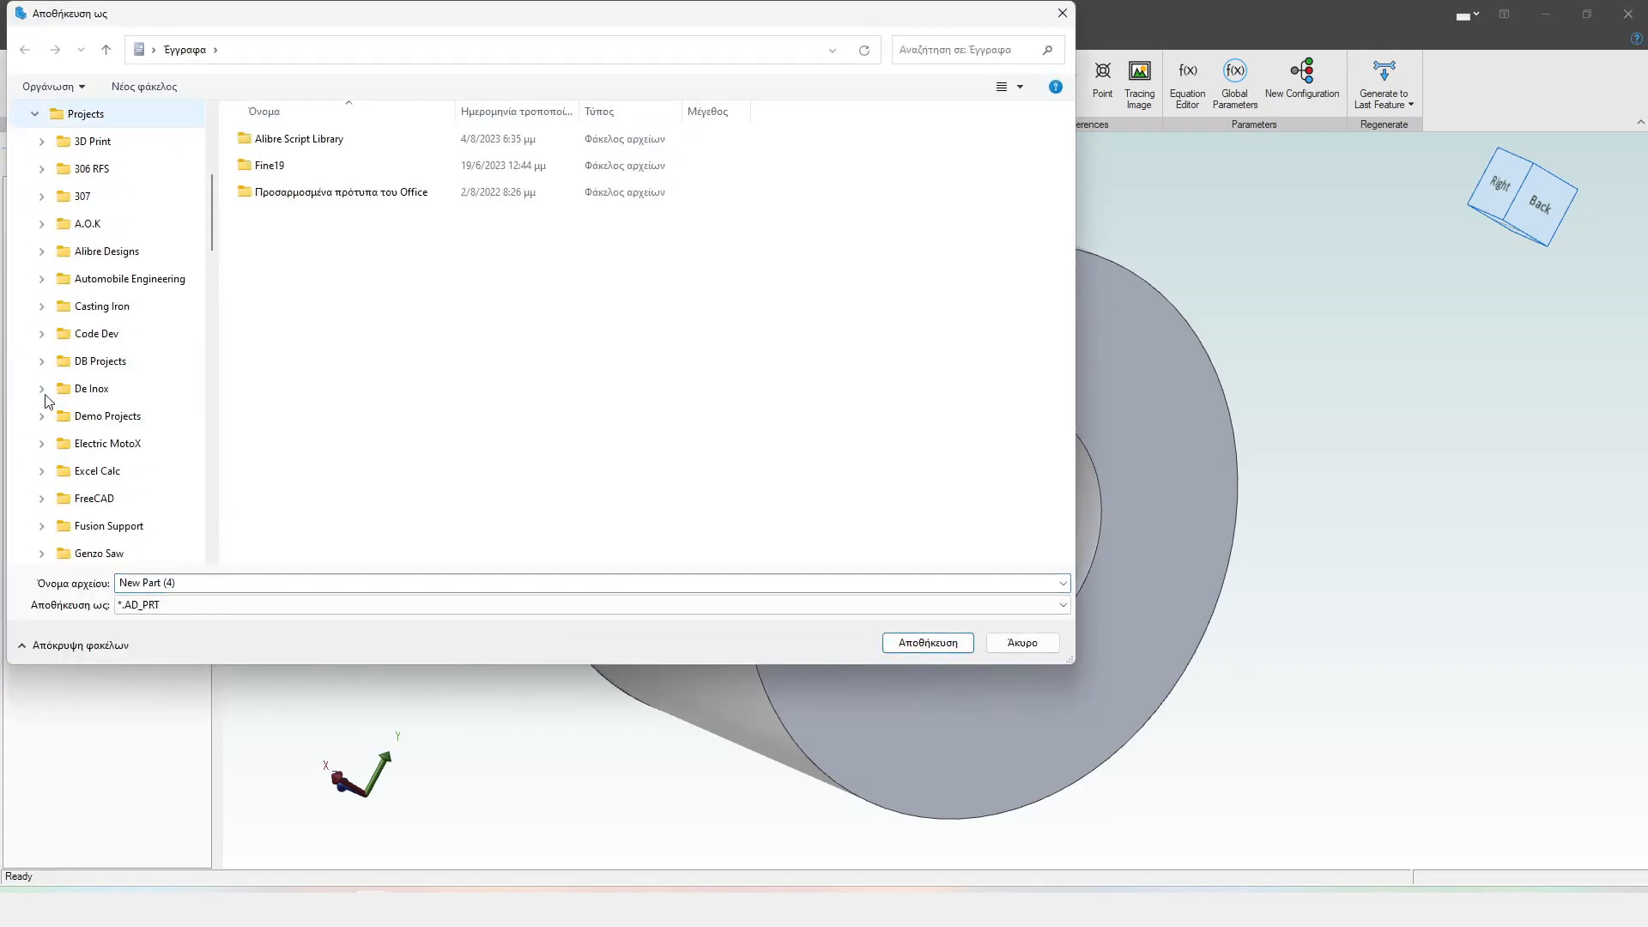
left_click(107, 250)
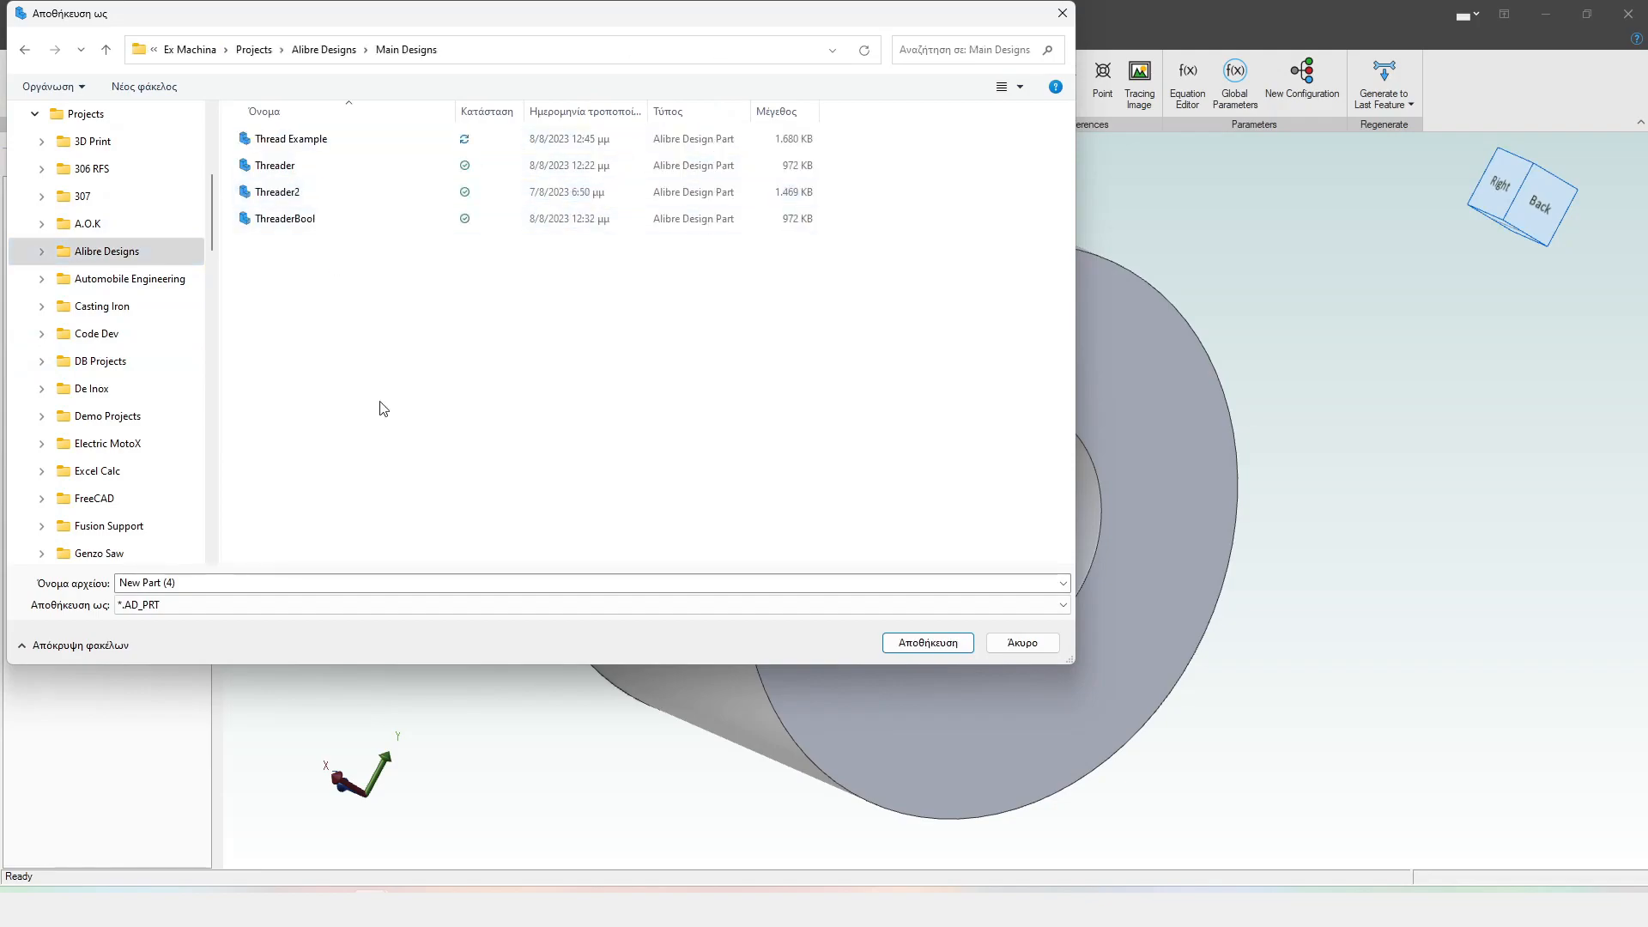
left_click(275, 219)
double_click(192, 581)
left_click(928, 643)
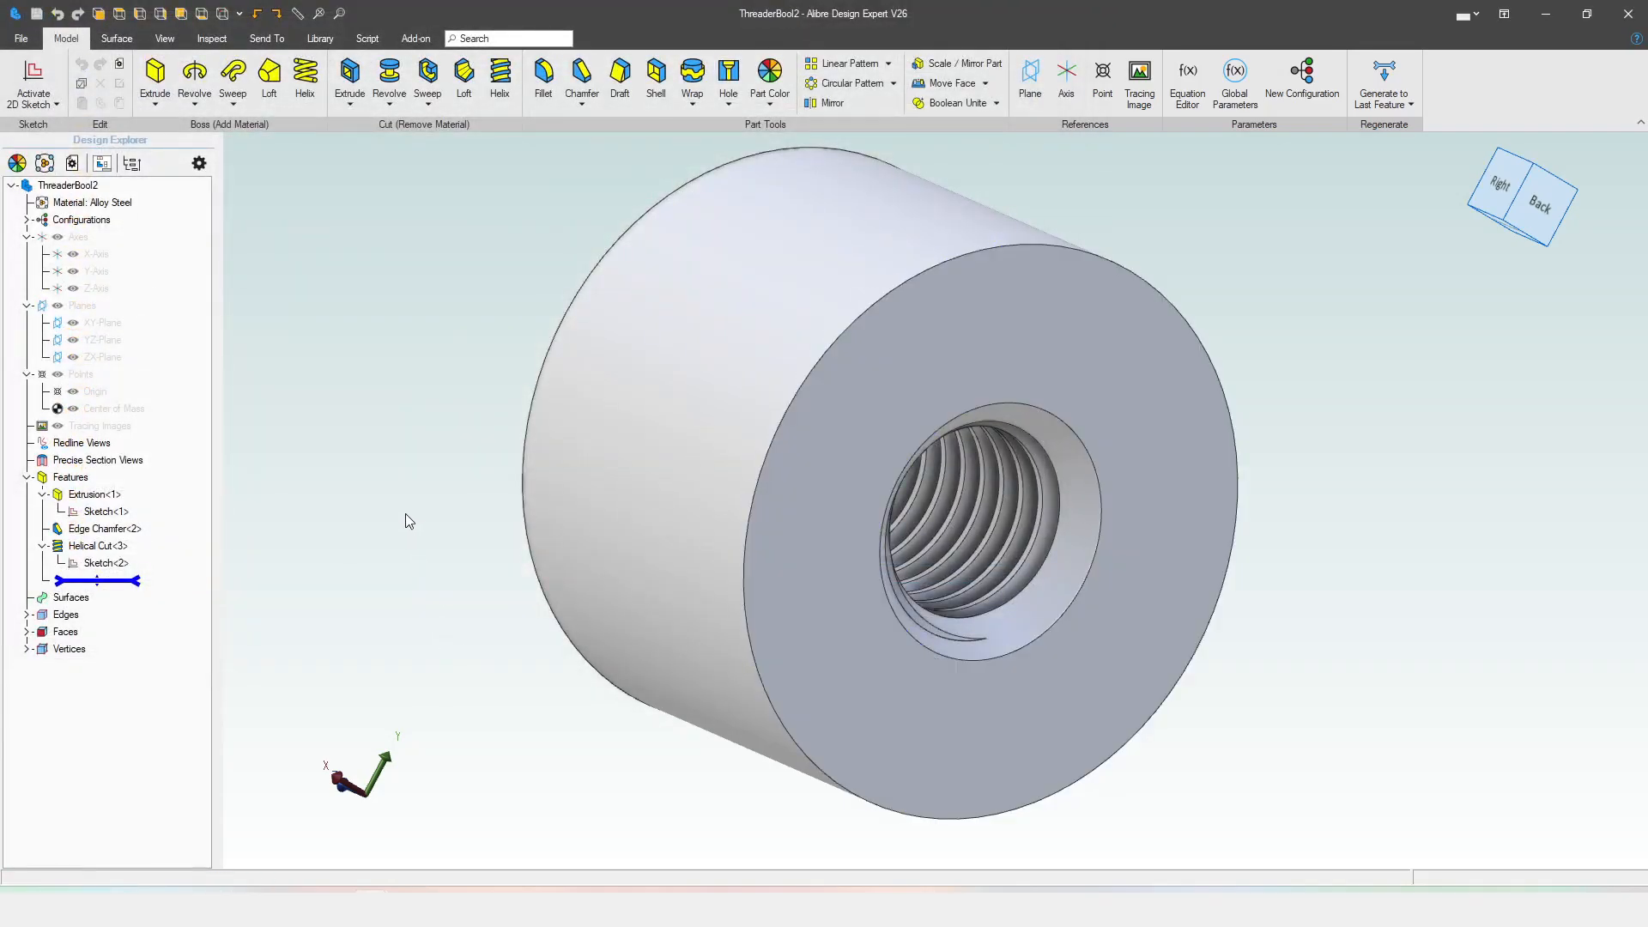
- Start adding the part to the library, including only the M_thread, Len and P_thread equation parameters
mouse_move(469, 539)
middle_mouse_down()
mouse_move(416, 523)
mouse_move(470, 532)
middle_mouse_up()
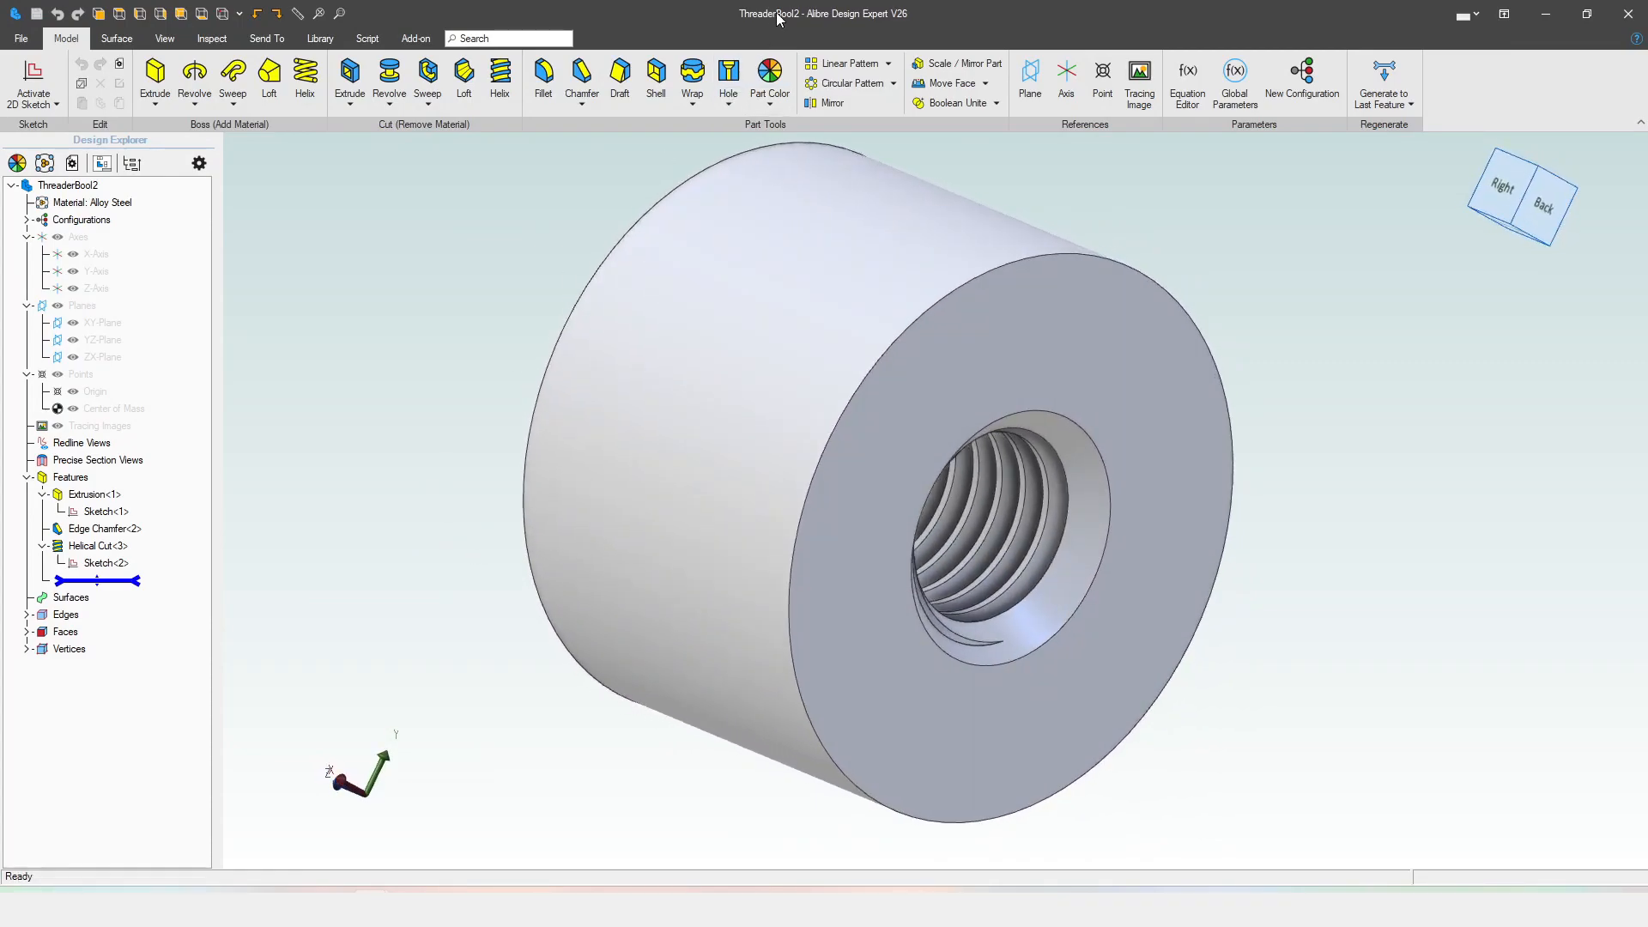
left_click(321, 39)
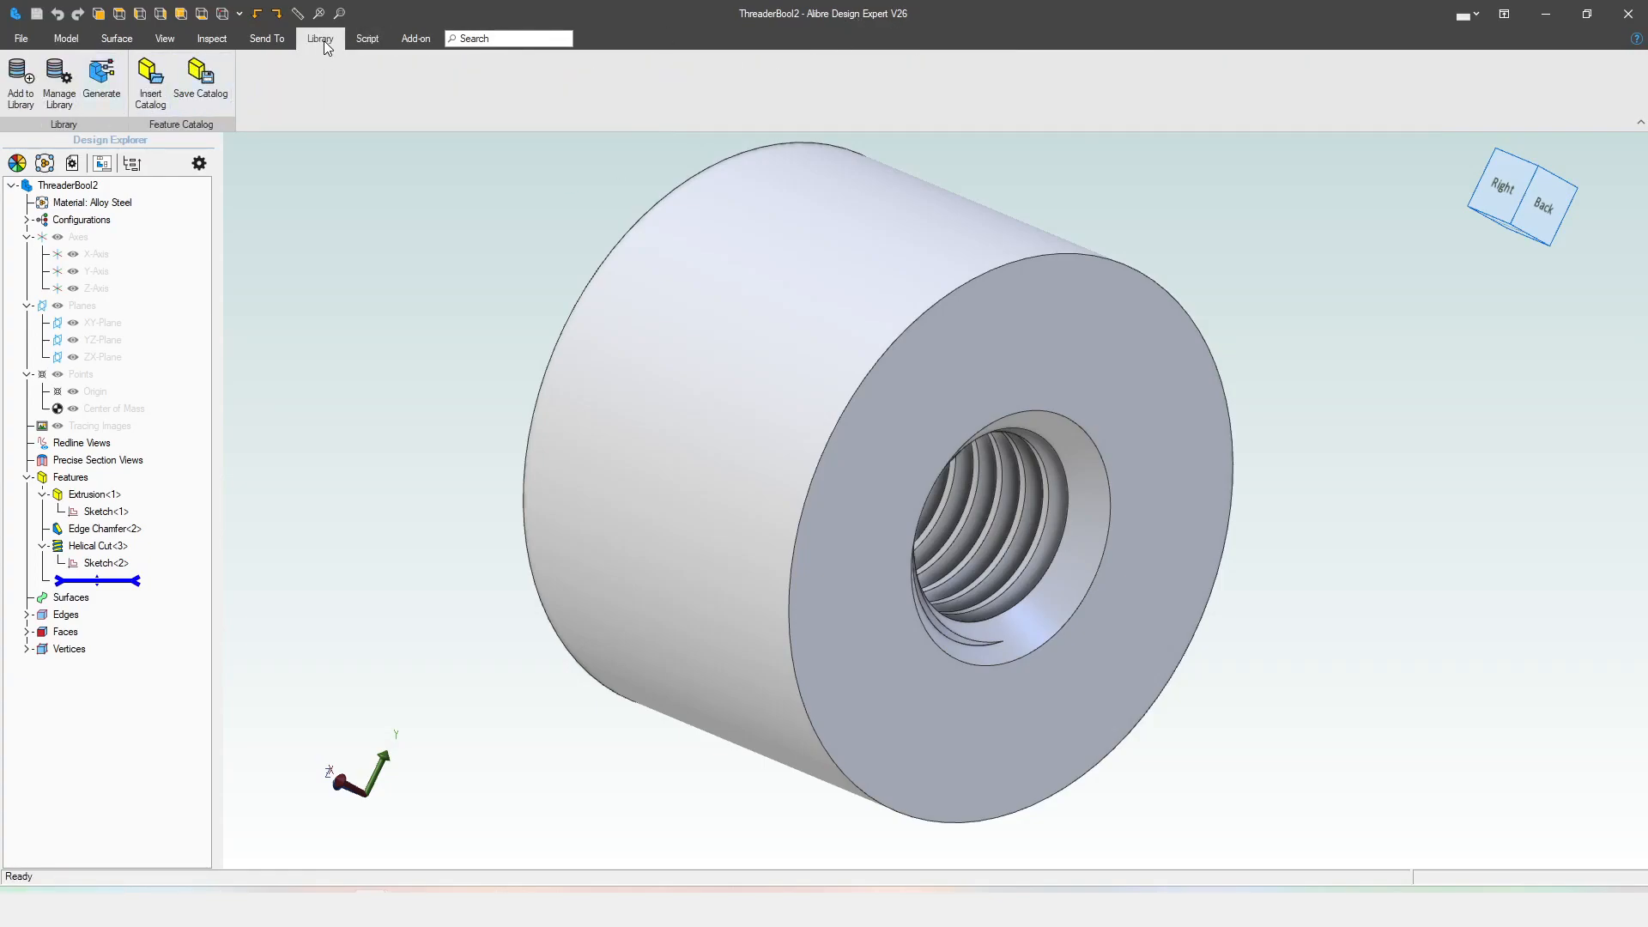
left_click(21, 84)
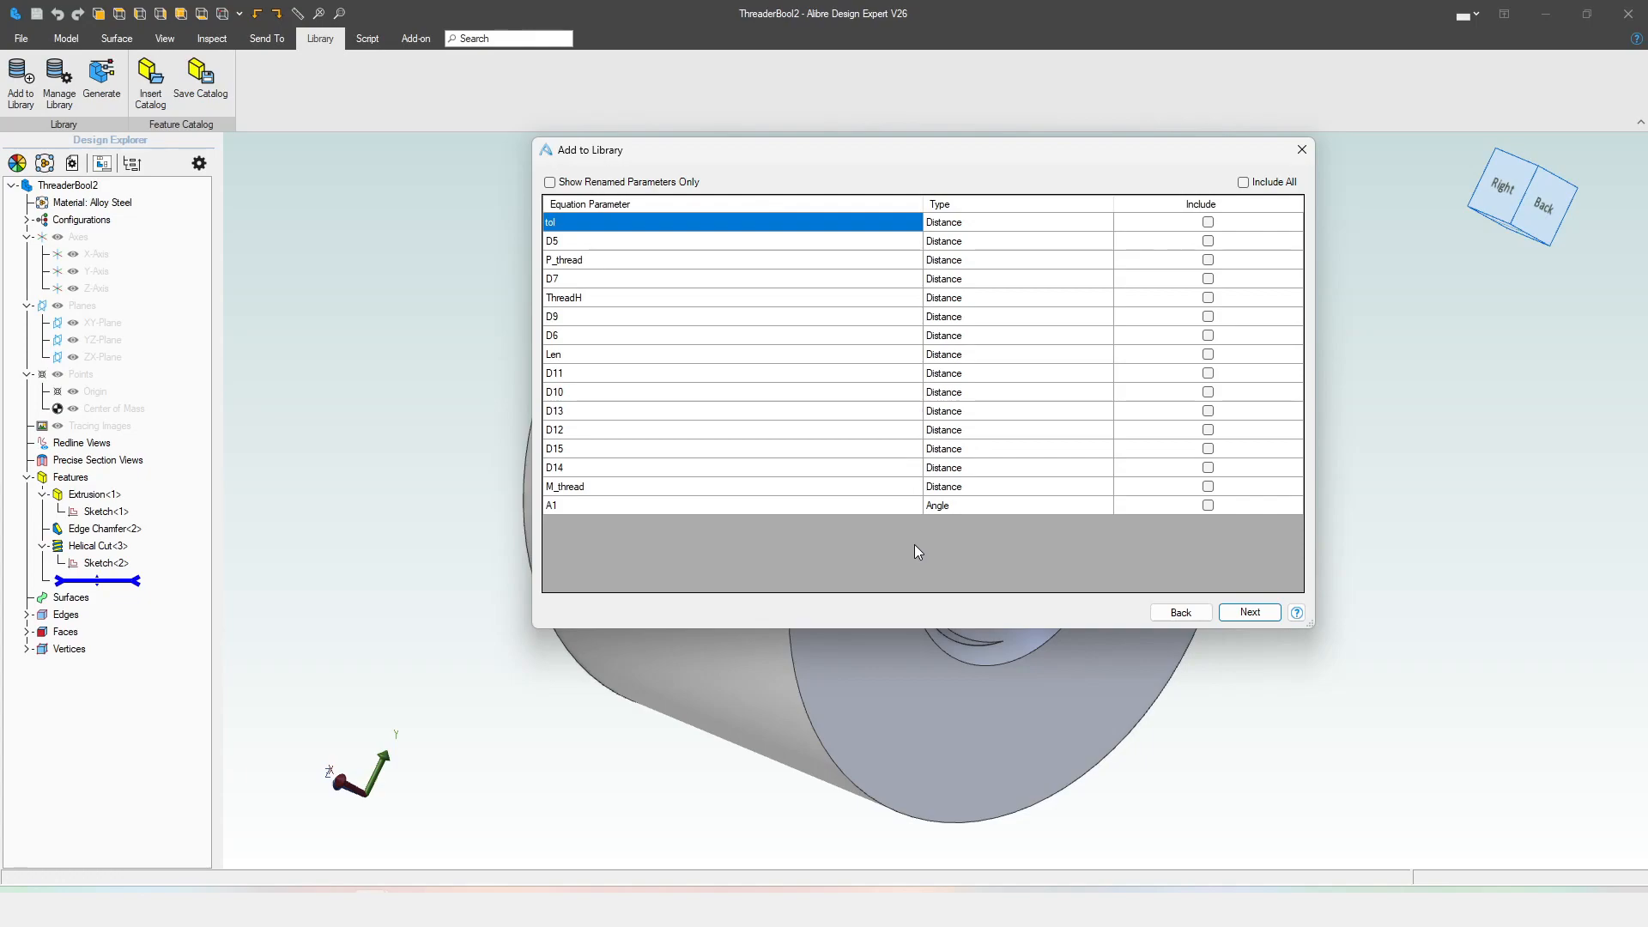
left_click(1207, 486)
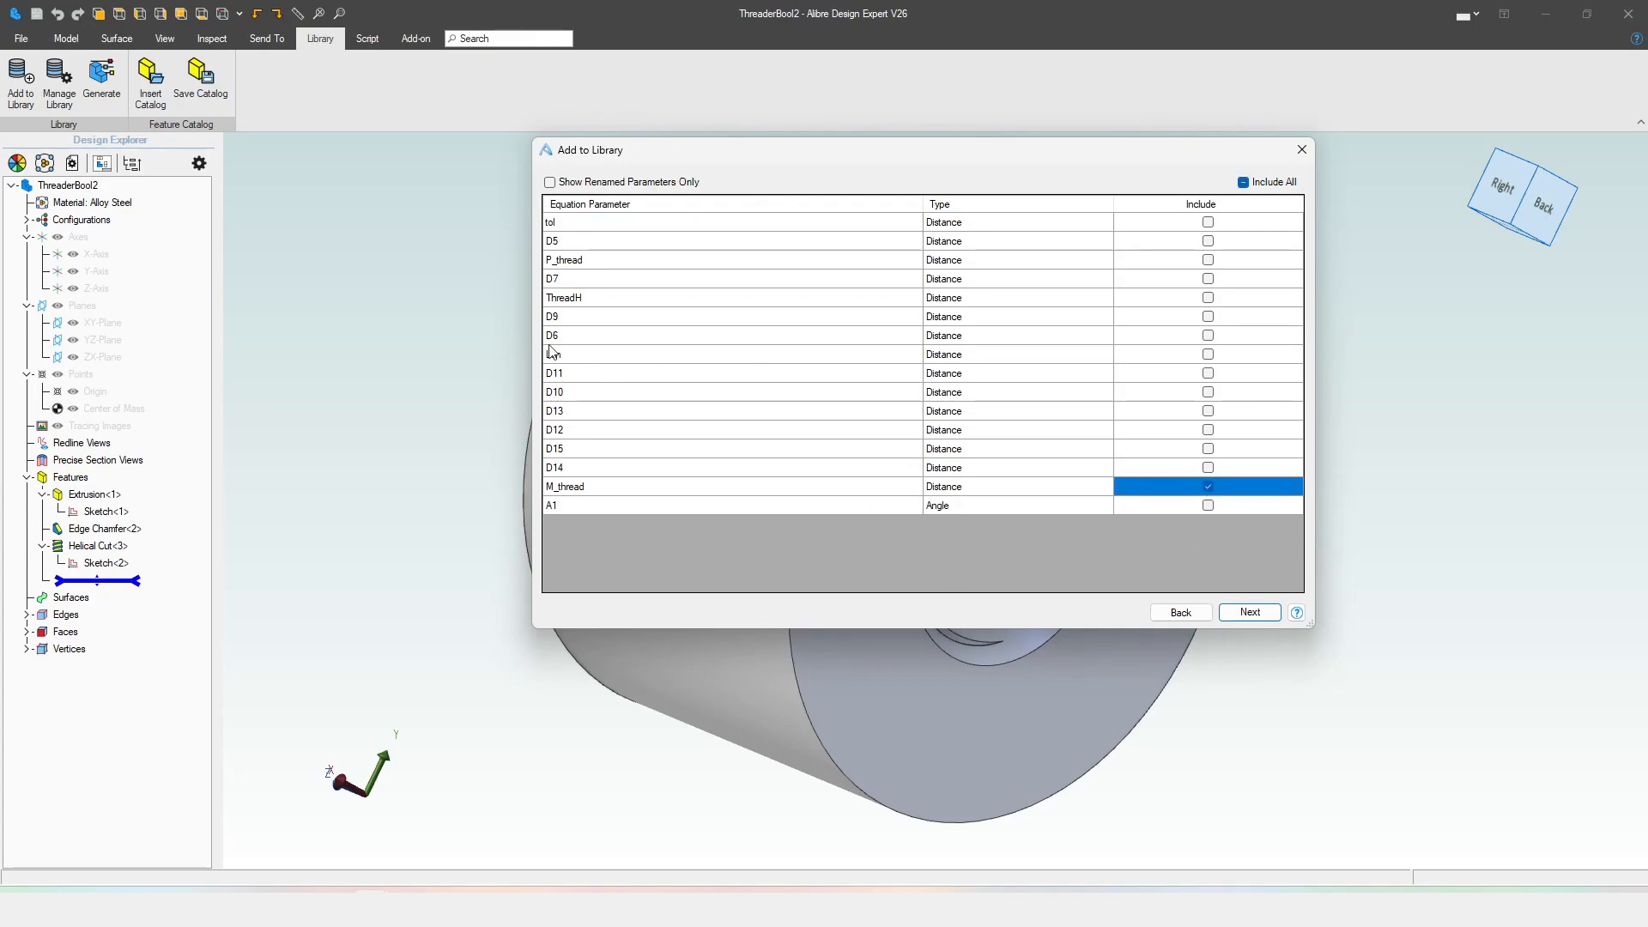
left_click(1209, 359)
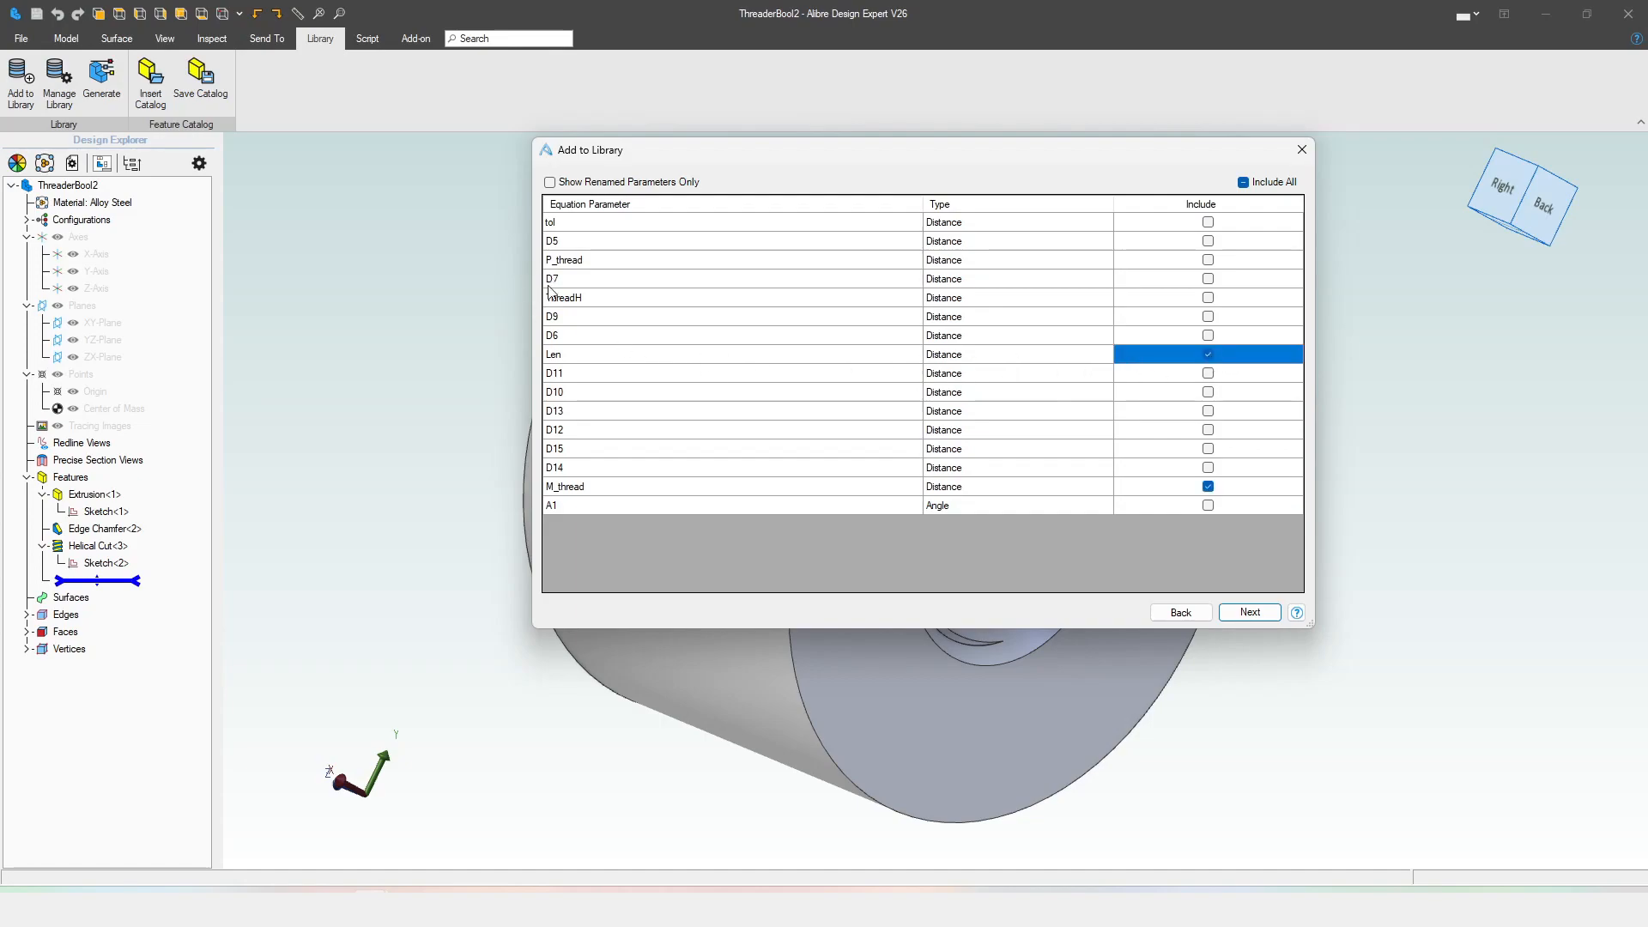
left_click(1208, 261)
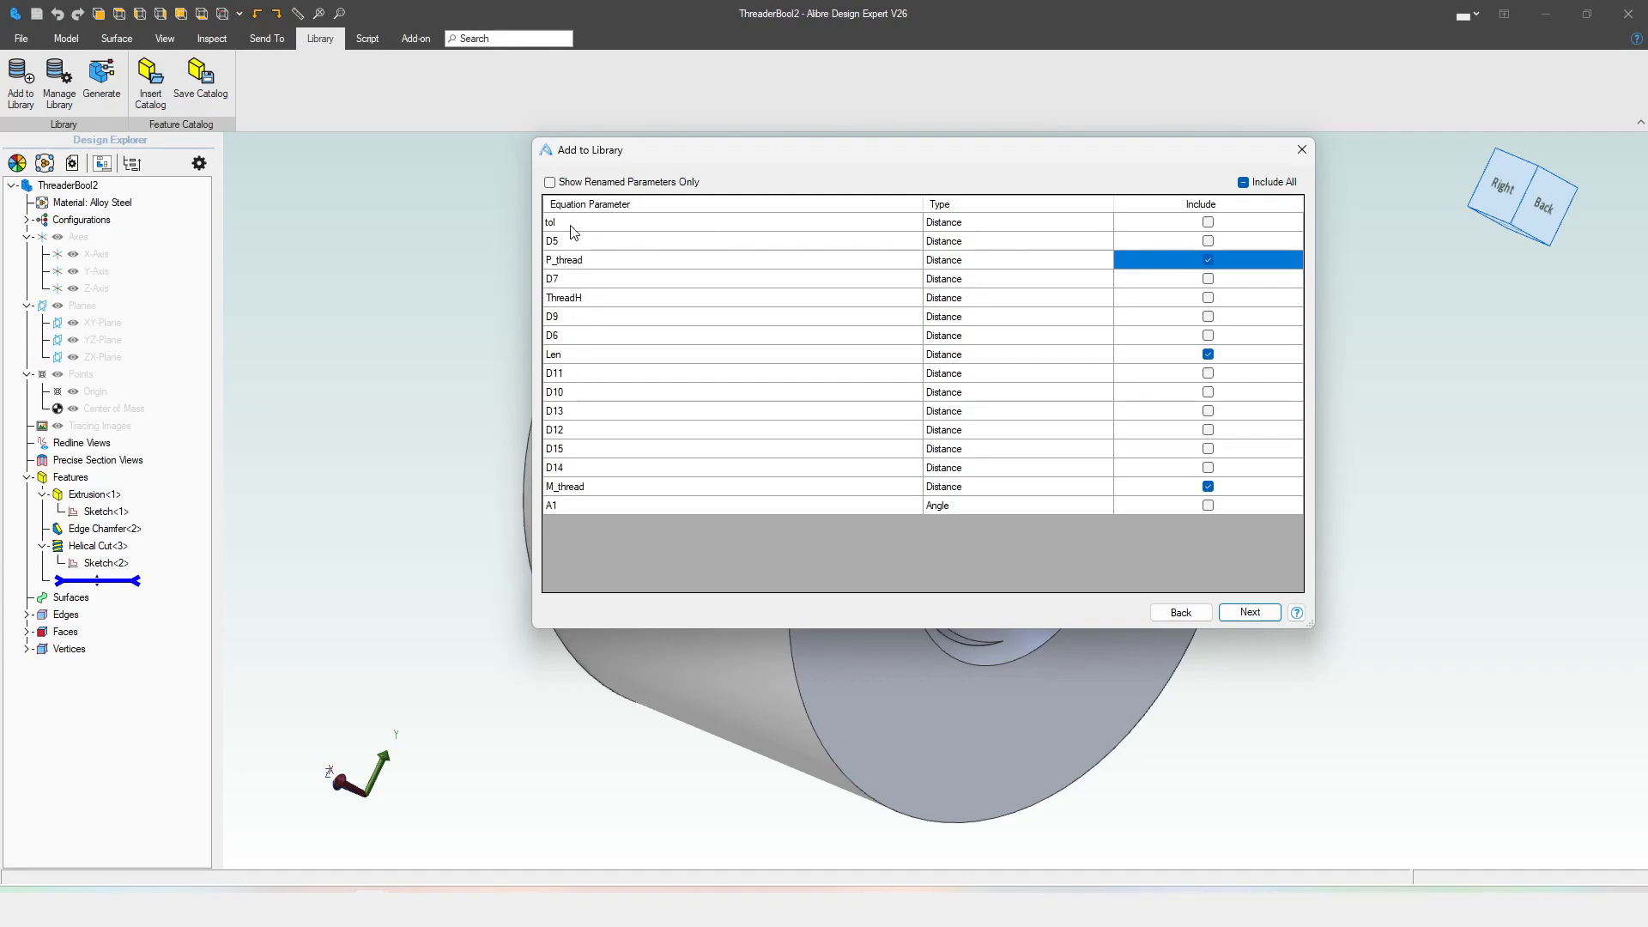
left_click(1209, 224)
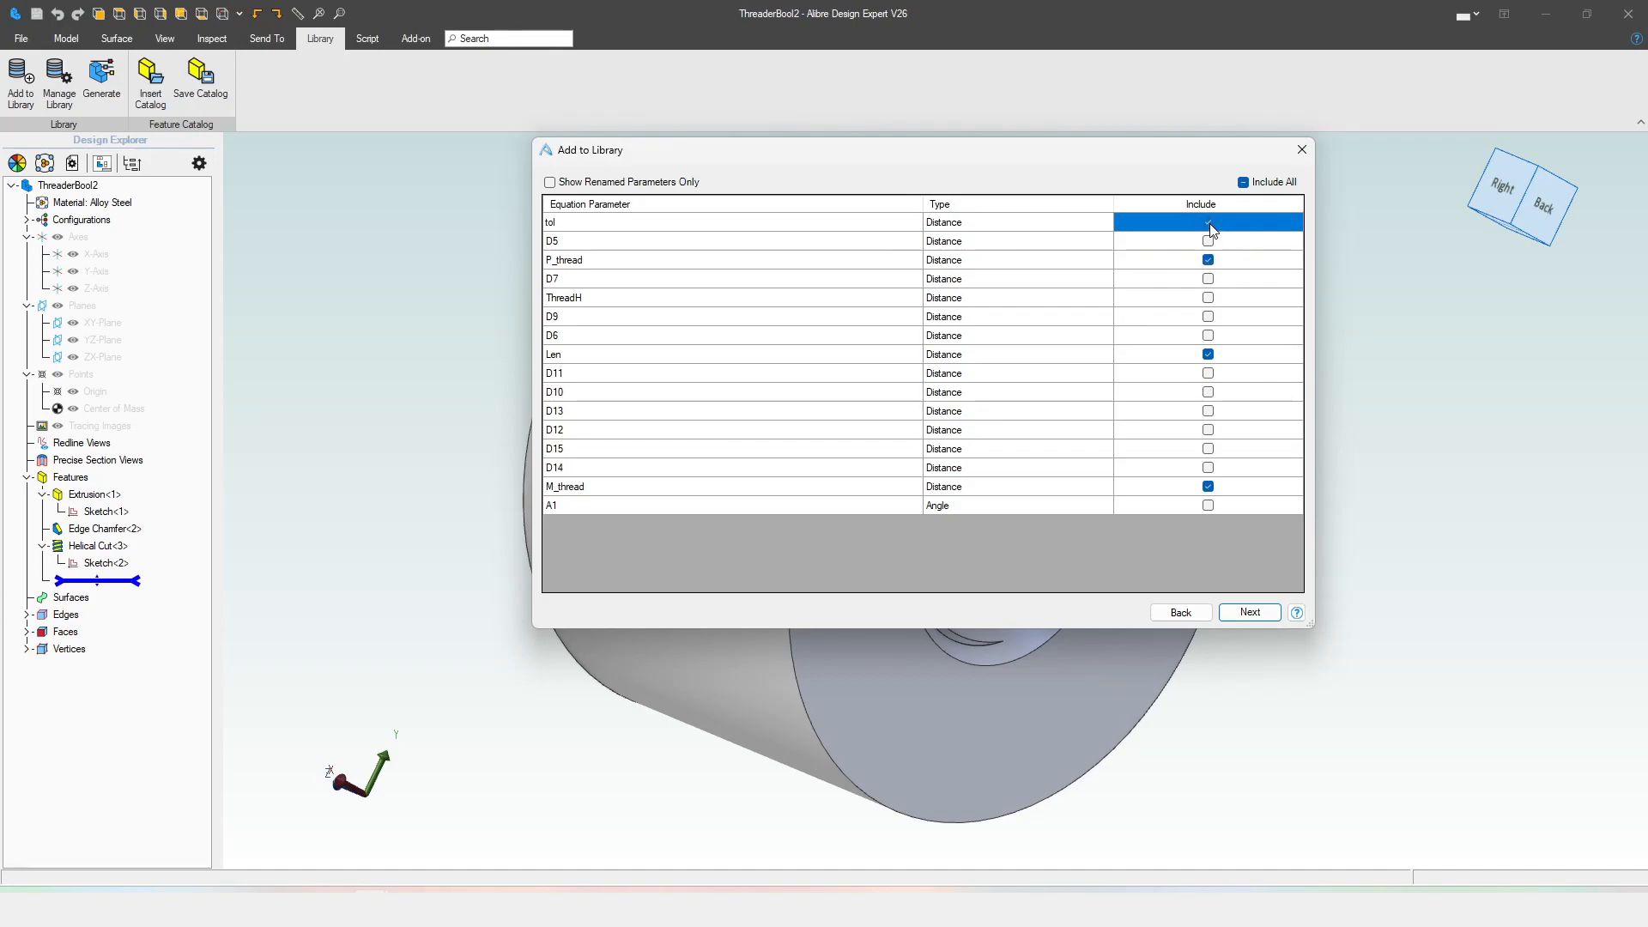
left_click(1209, 223)
left_click(1207, 223)
left_click(1250, 612)
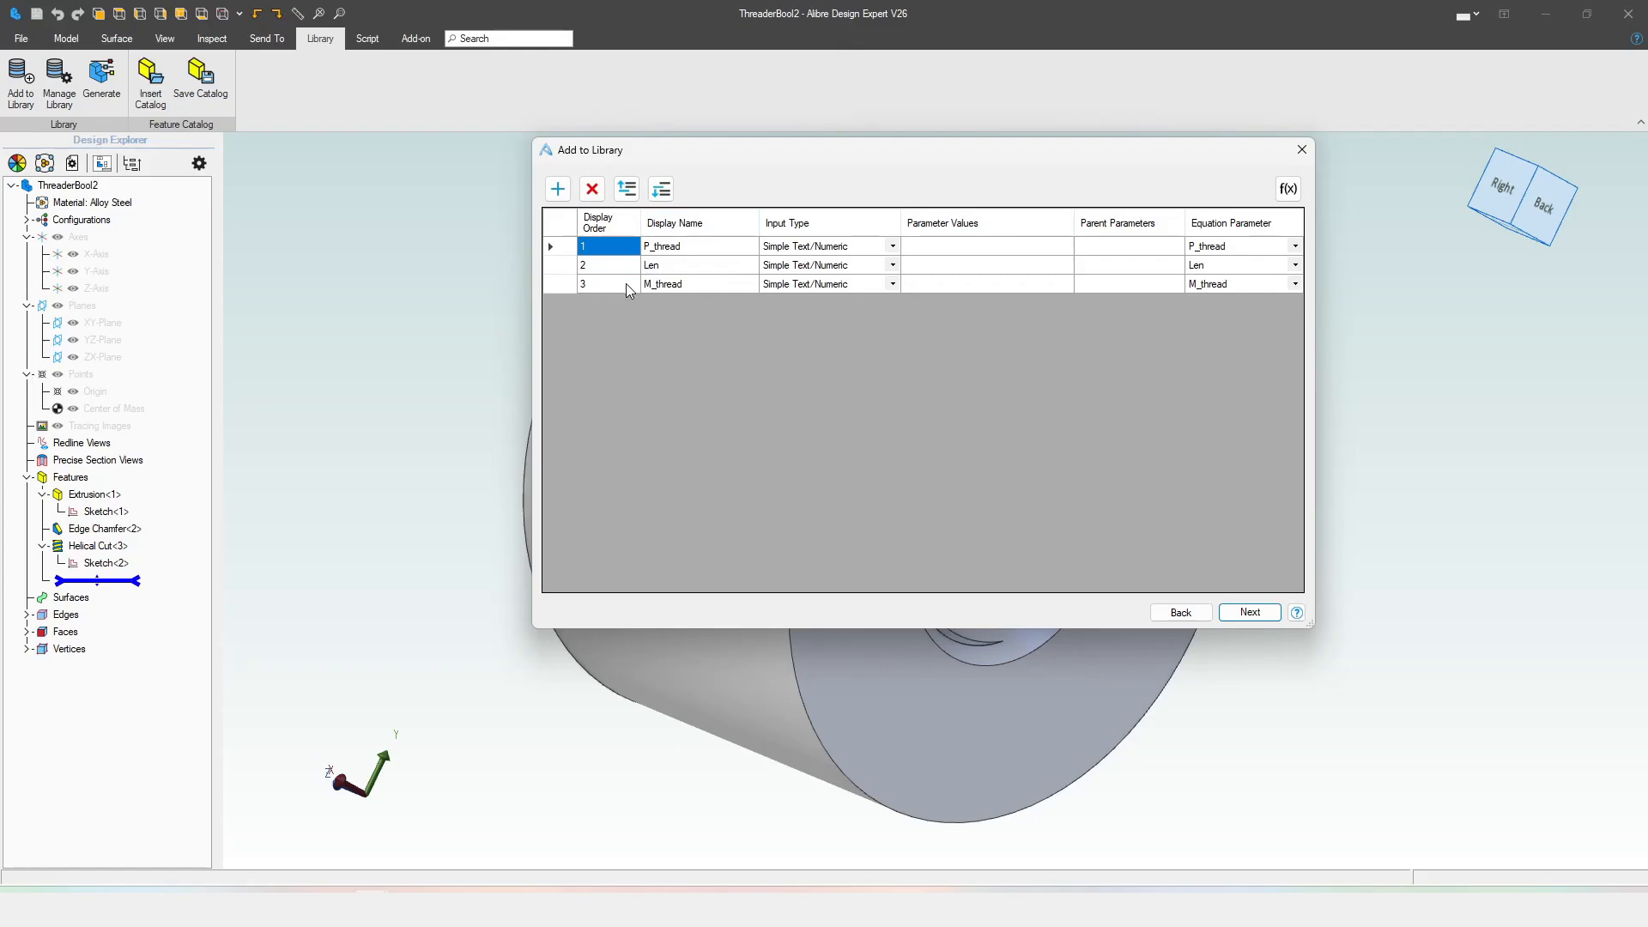
key("alt+Tab")
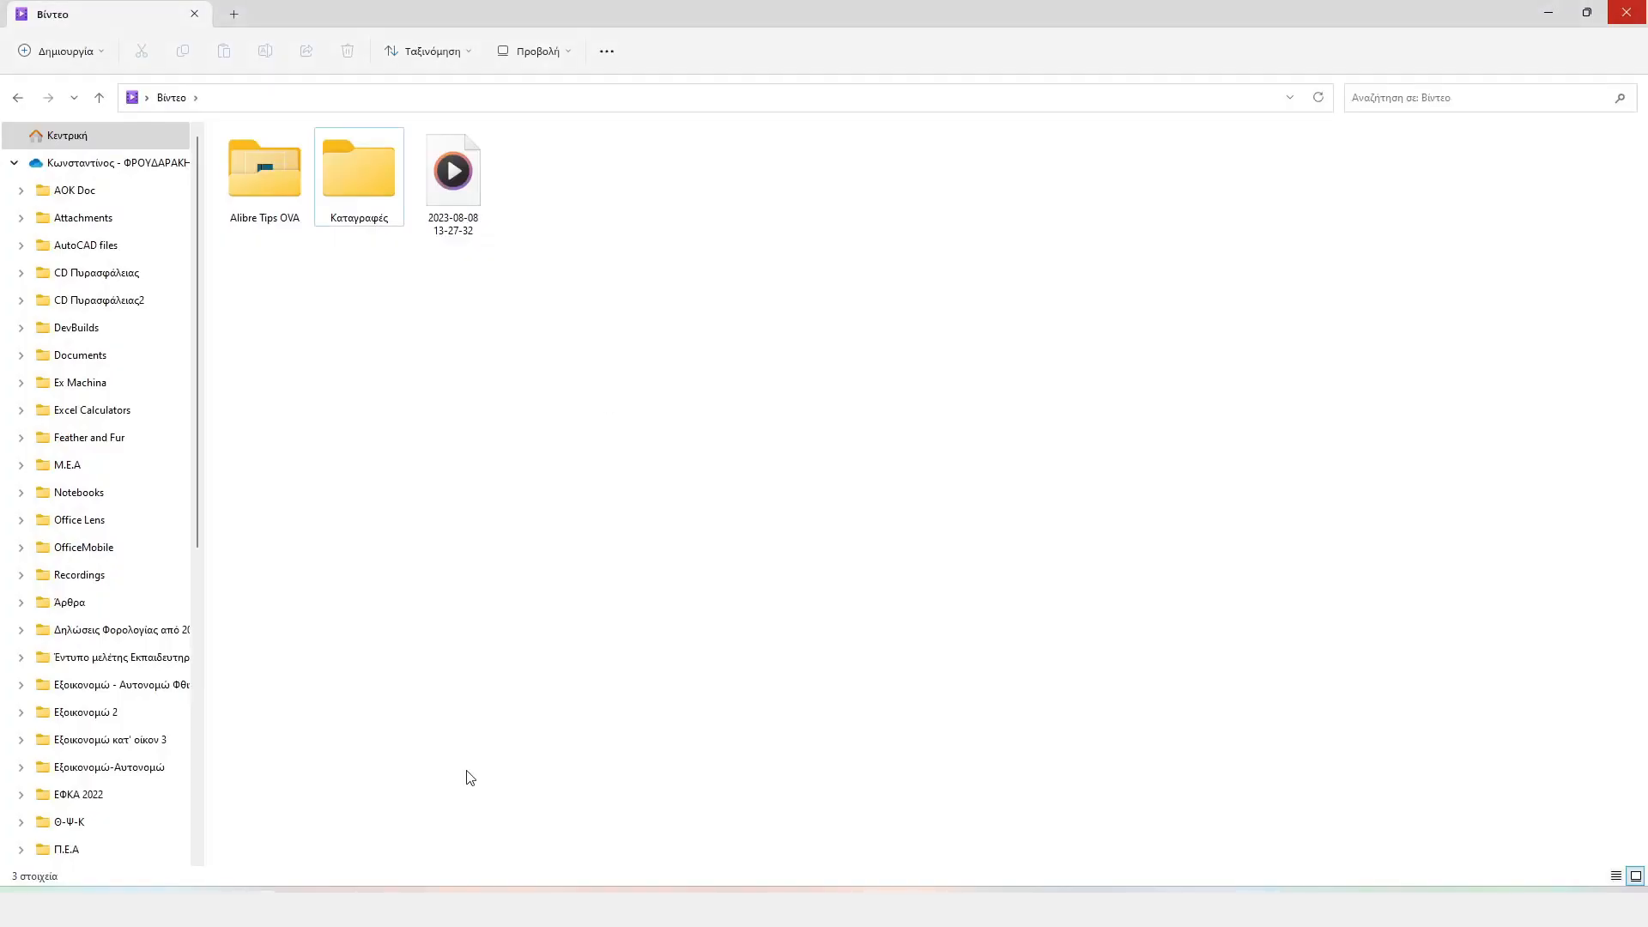
left_click(371, 908)
left_click(483, 843)
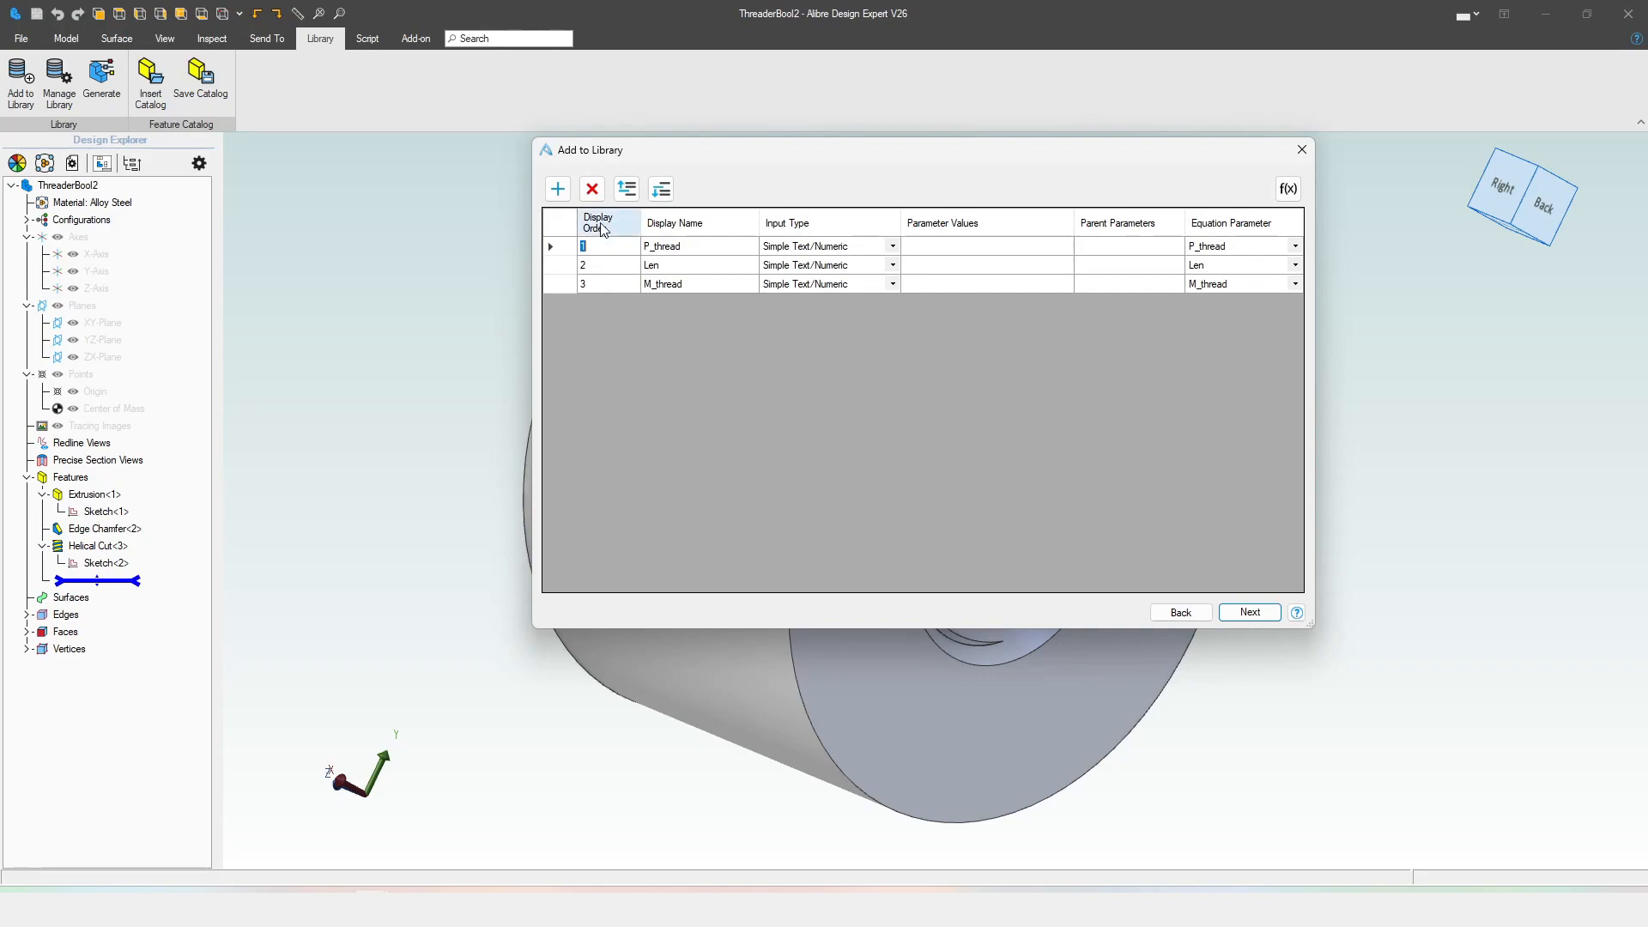
- Move M_thread to first place in the library parameters' display order
left_click(600, 285)
left_click(626, 190)
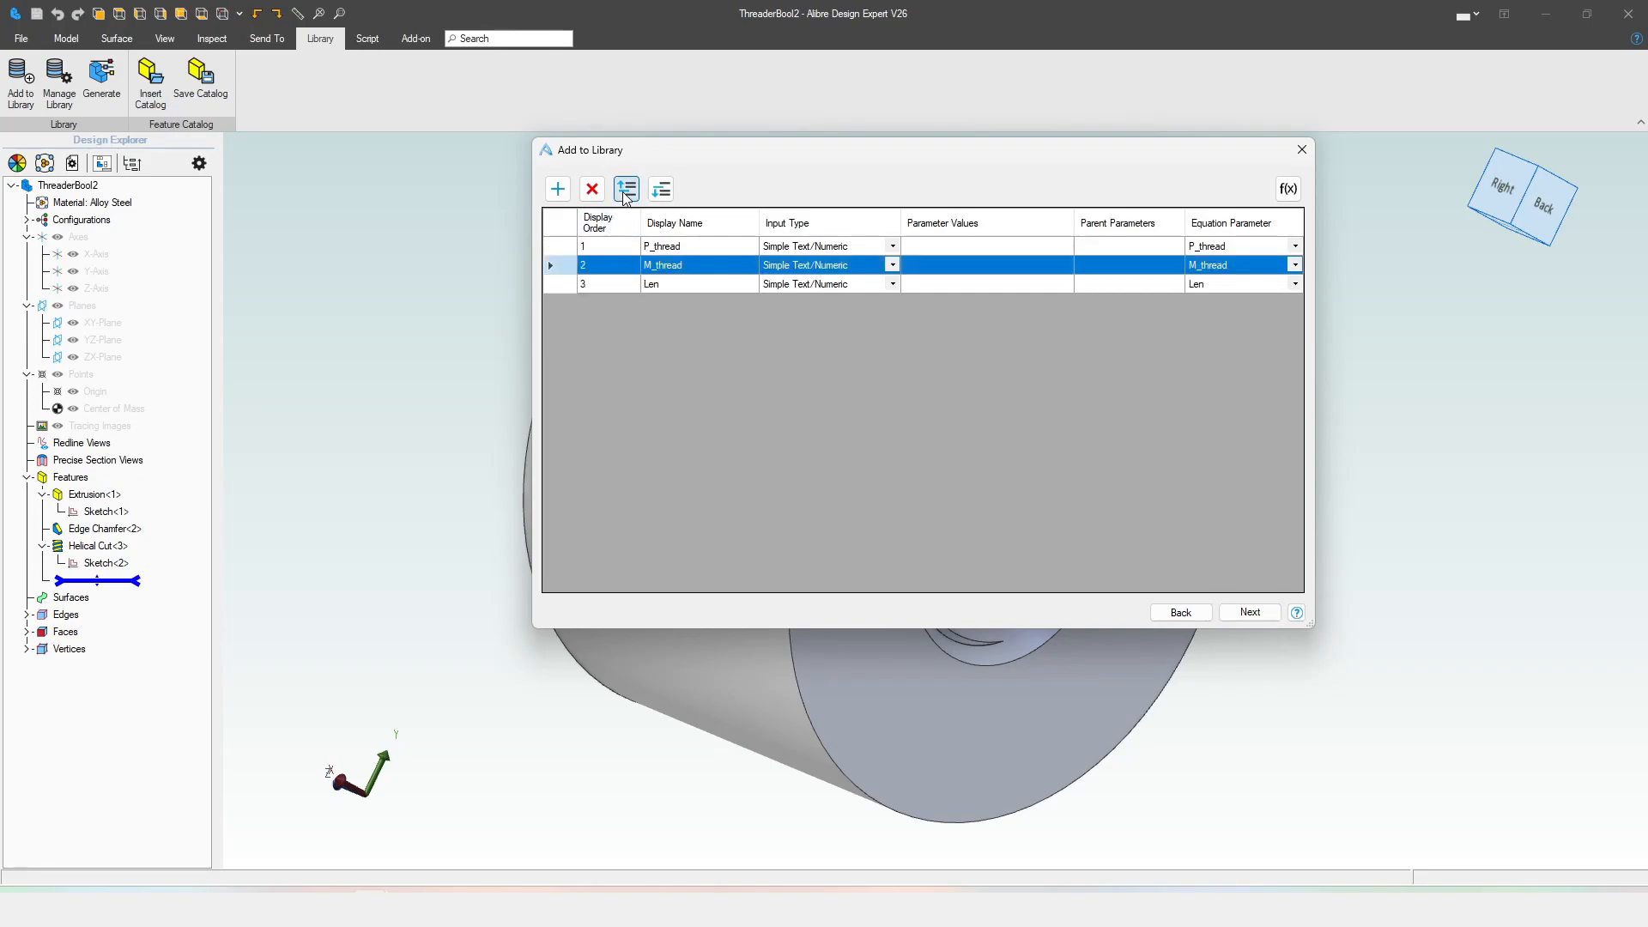
left_click(626, 190)
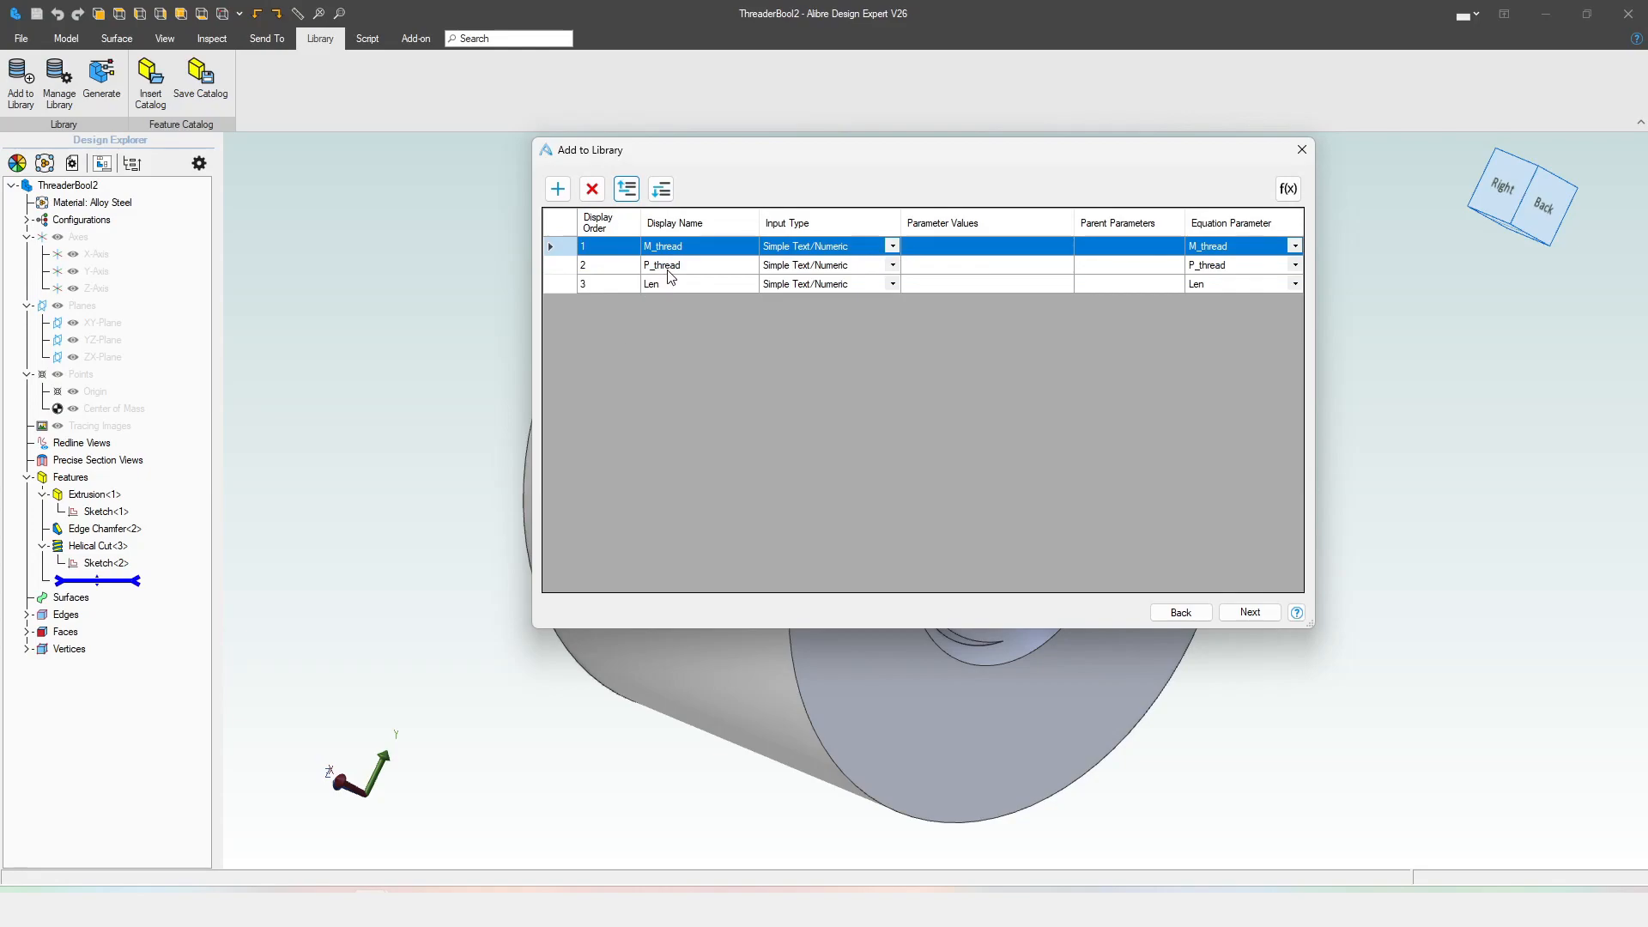
left_click(913, 494)
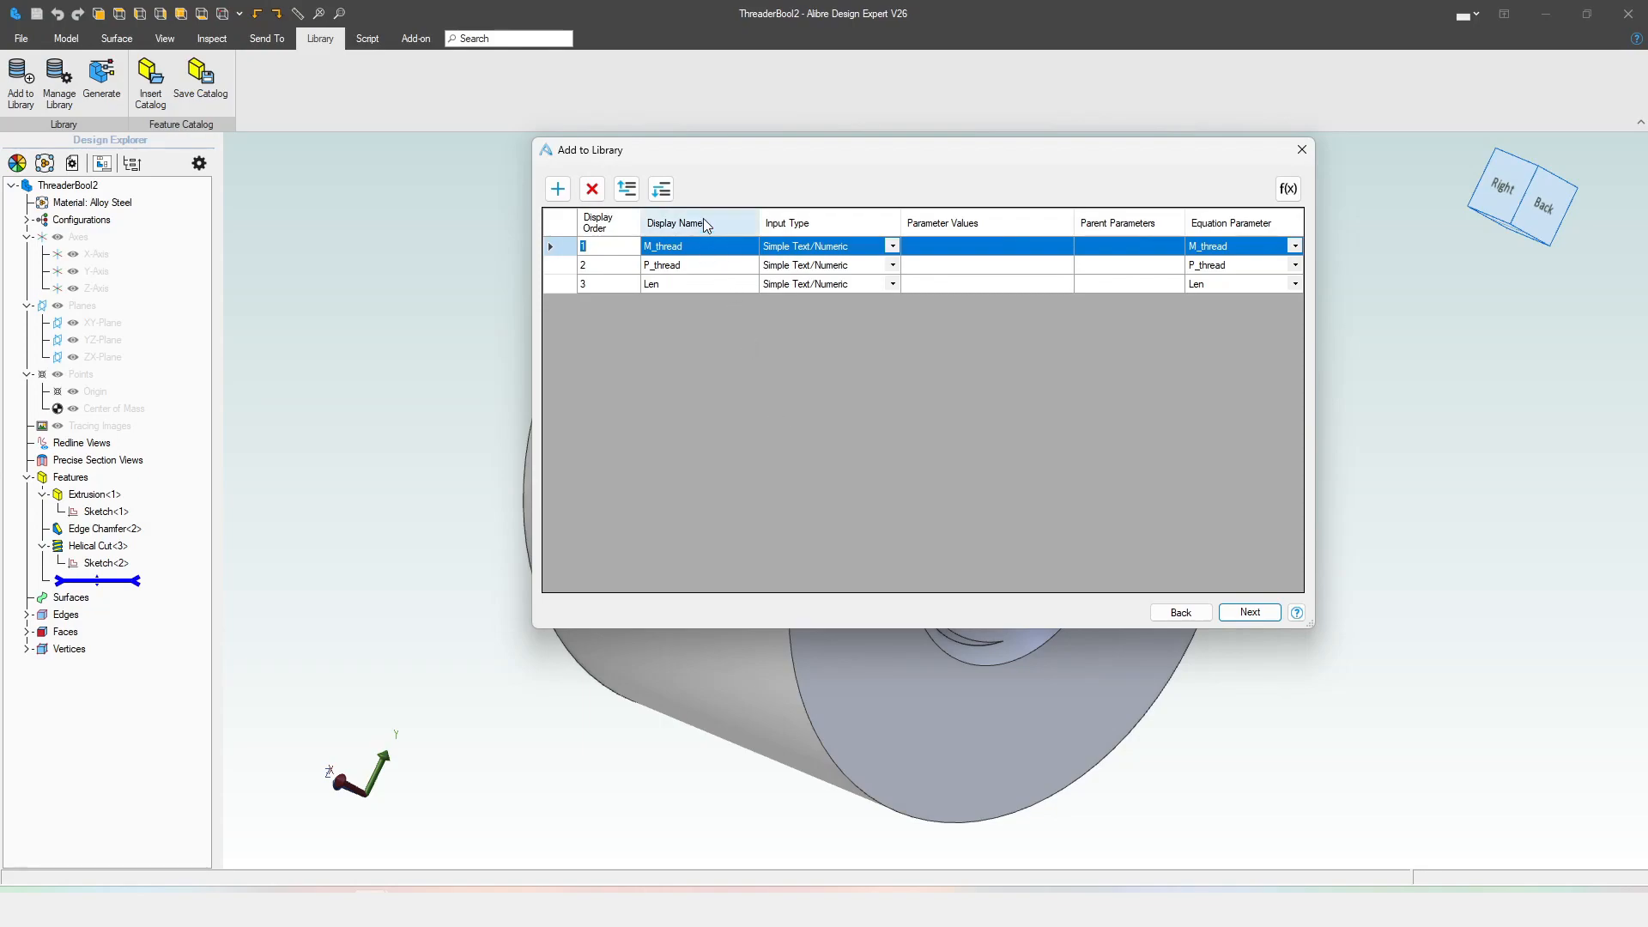
- Change the display names of P_thread to Pitch and Len to Length
left_click(702, 265)
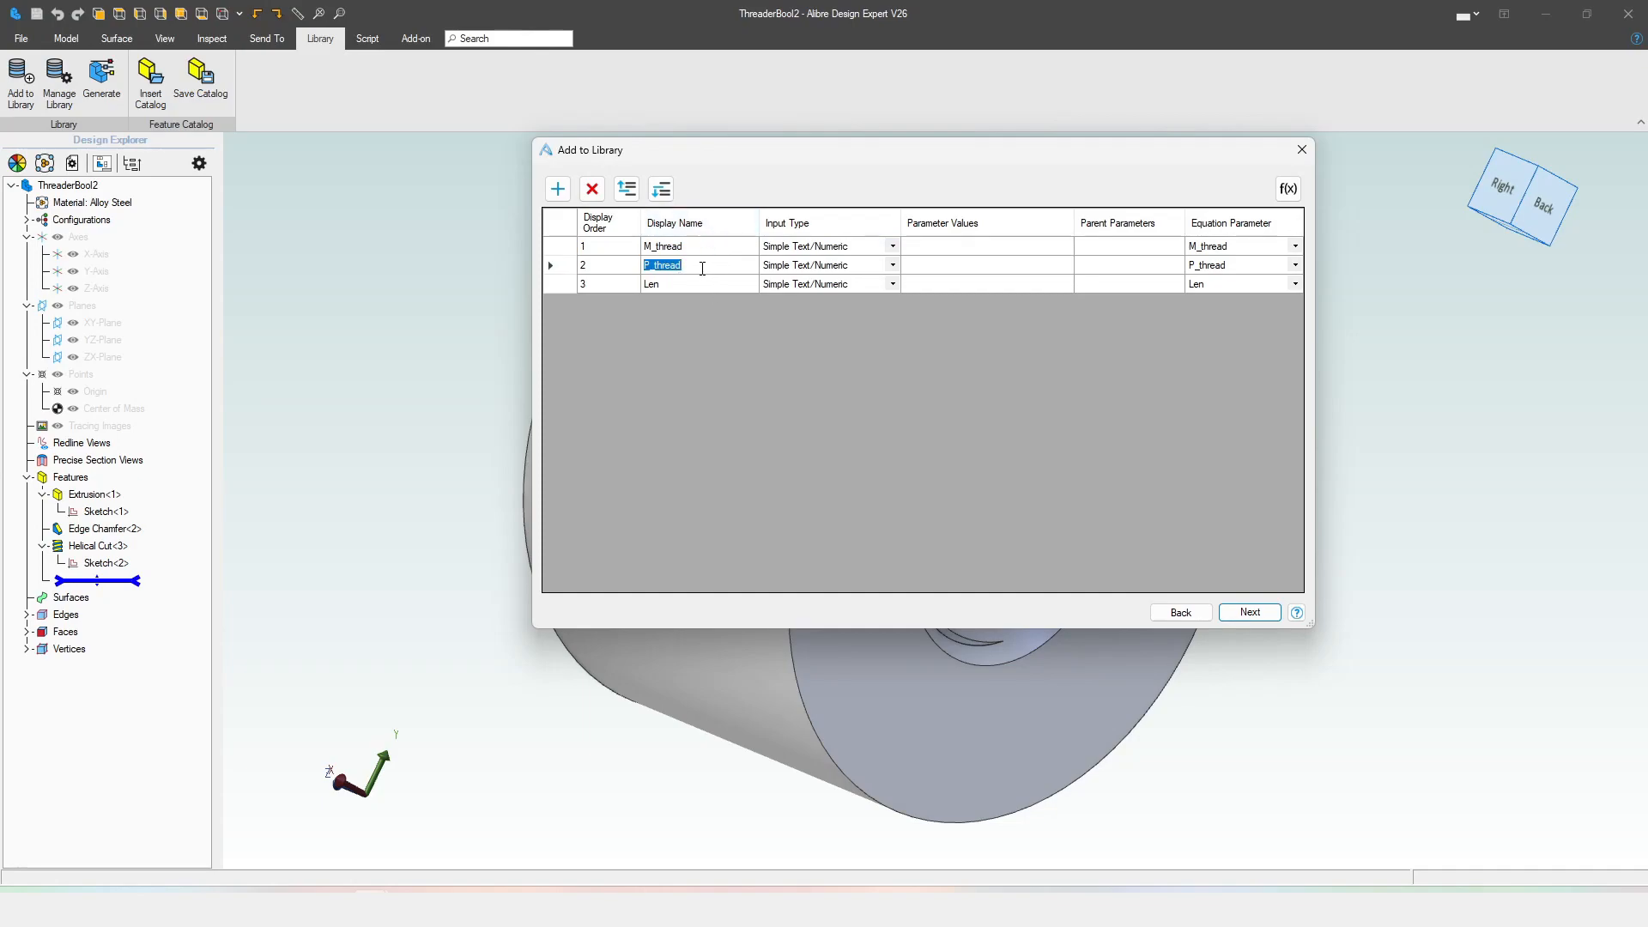
type("Pitc")
type("h")
type("Length")
left_click(710, 247)
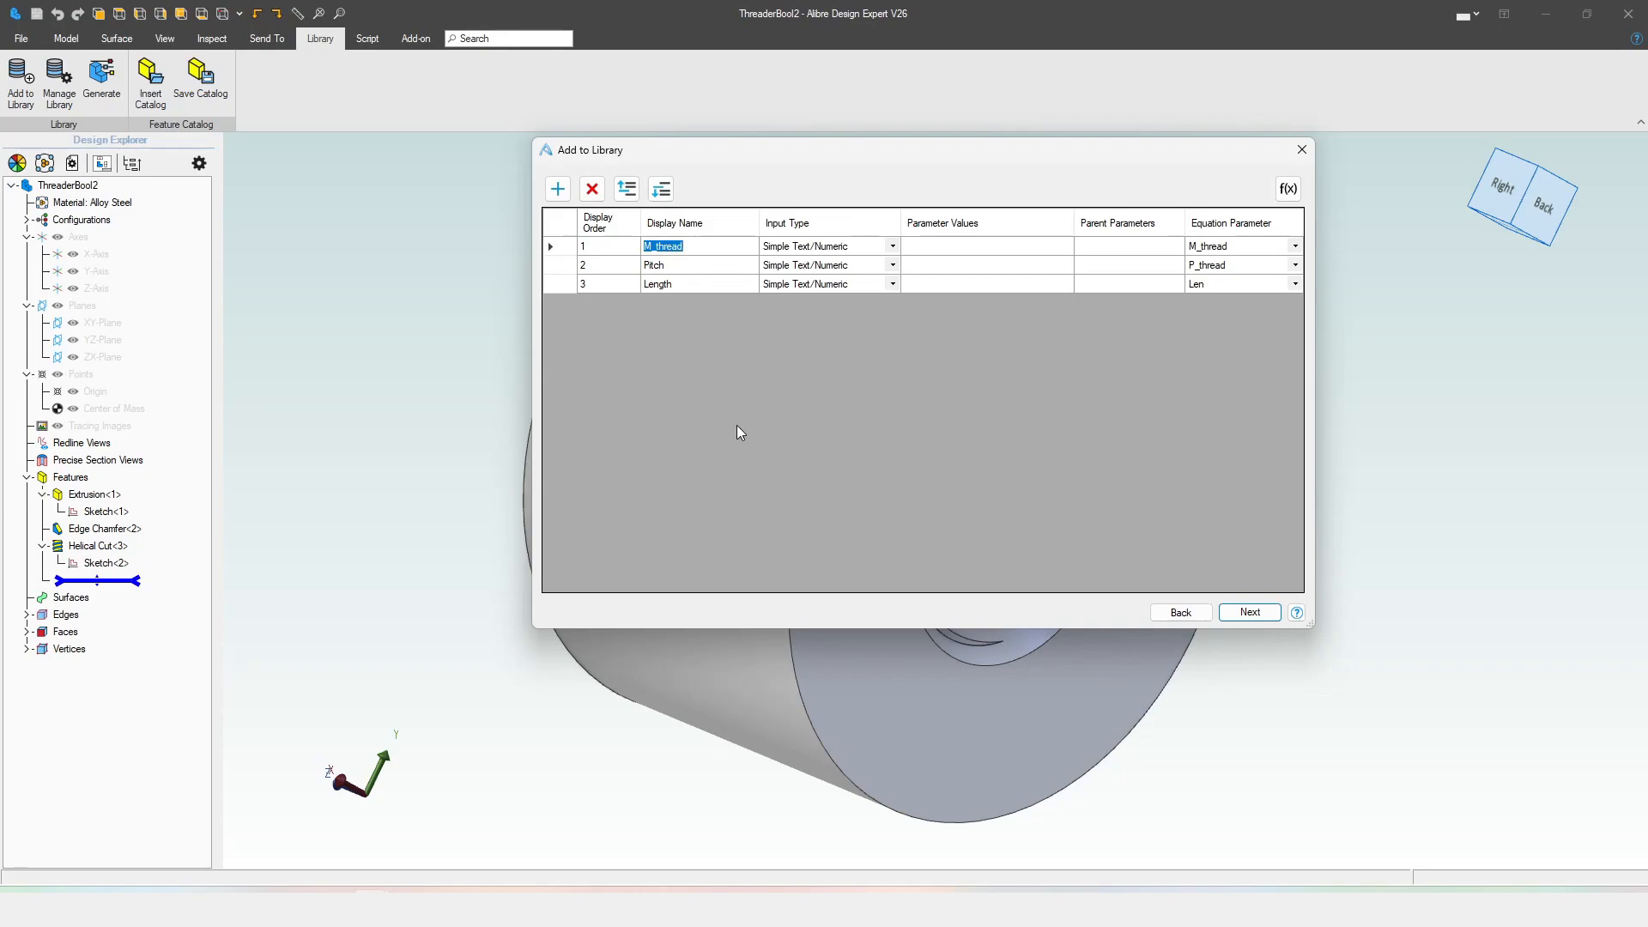
- Add a fourth library parameter with the display name Nominal Thread
left_click(558, 189)
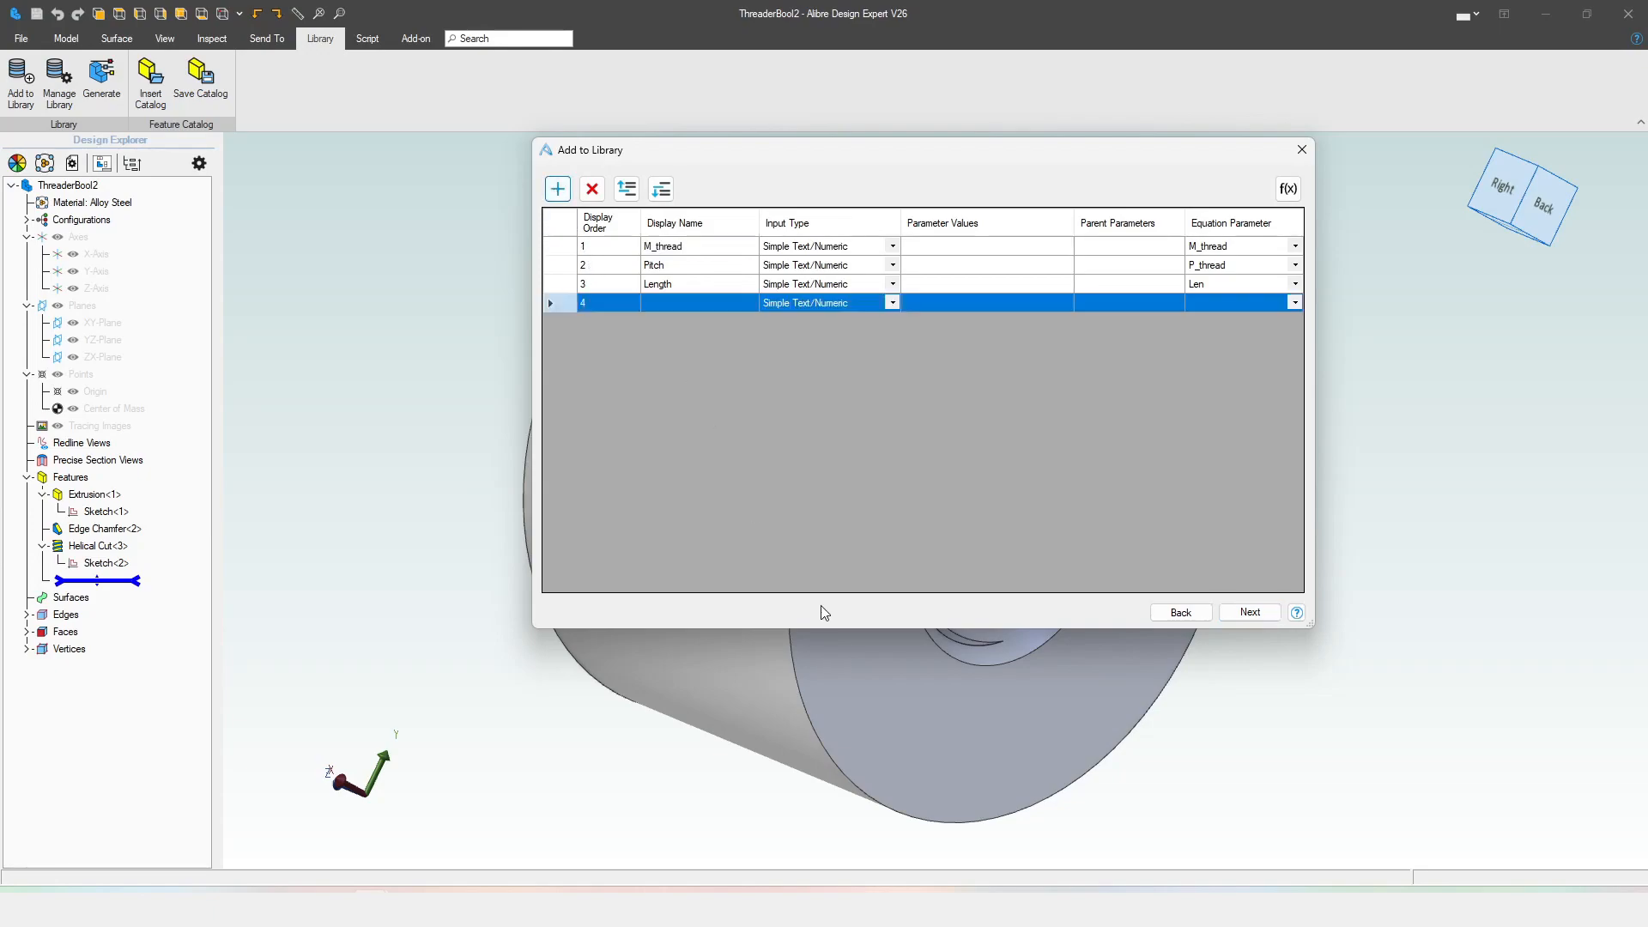
left_click(665, 304)
type("Nomin")
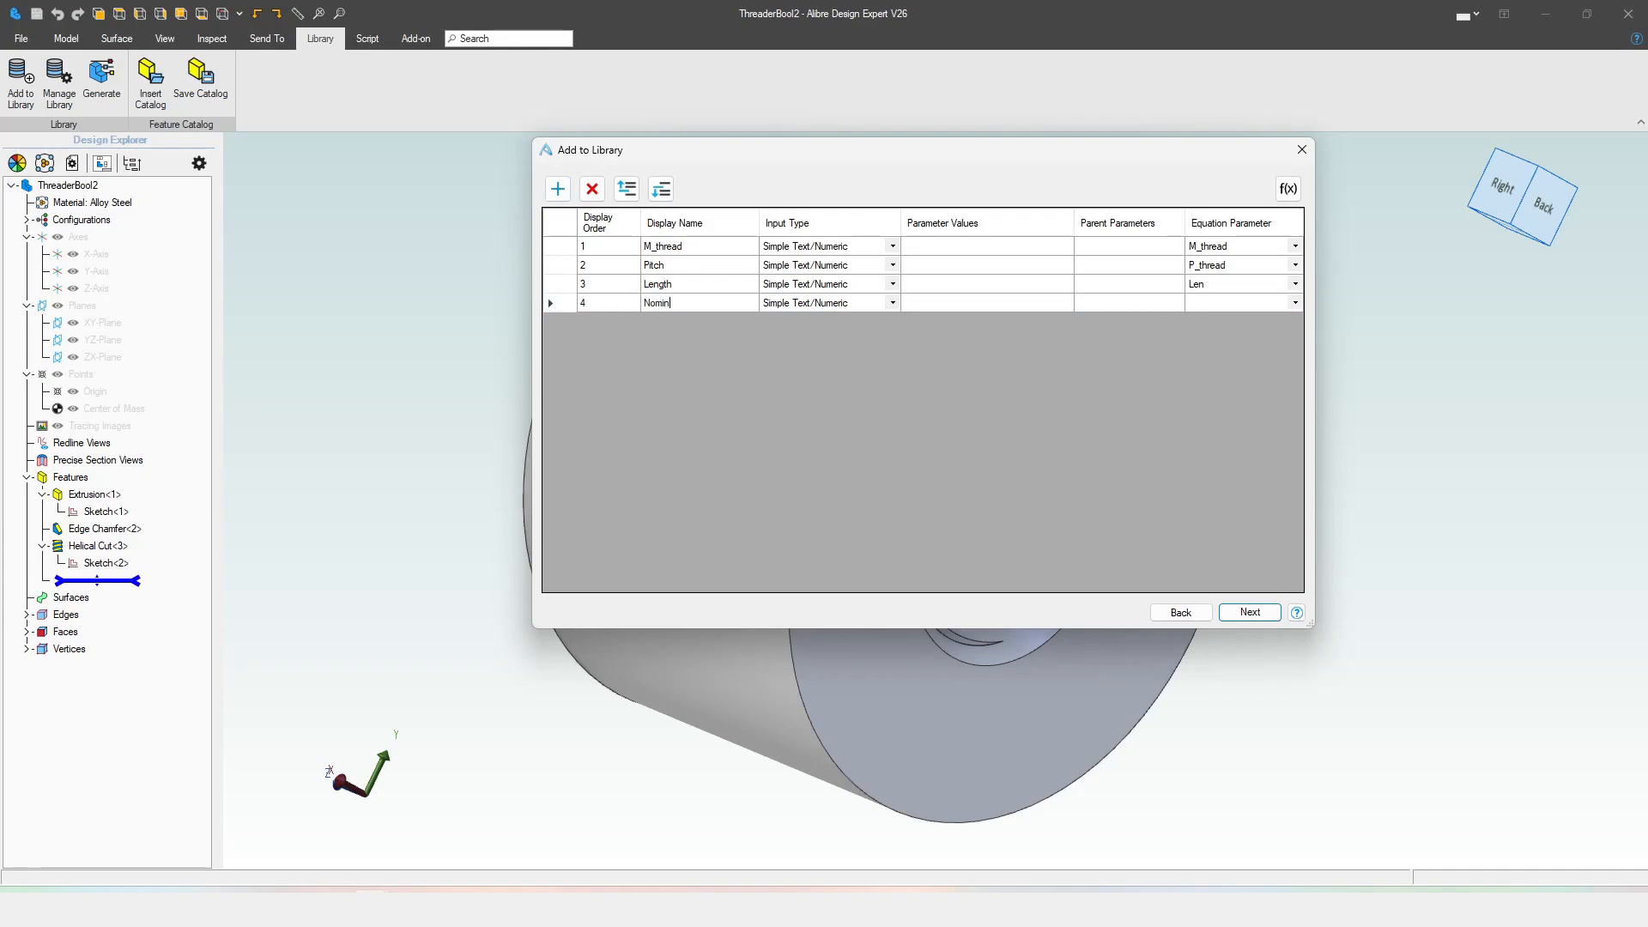
type("al Thread")
- Give Nominal Thread the parameter values M1;M2;M3;M4;M5;M6;M8;M10;M12;M14;M16;M20 and widen the dialog to show the full list
type("M1")
type(";M2")
type(";M3")
left_click(920, 307)
type(";M4;M5;M6;M8;M10;M12;M14;1M6;M20")
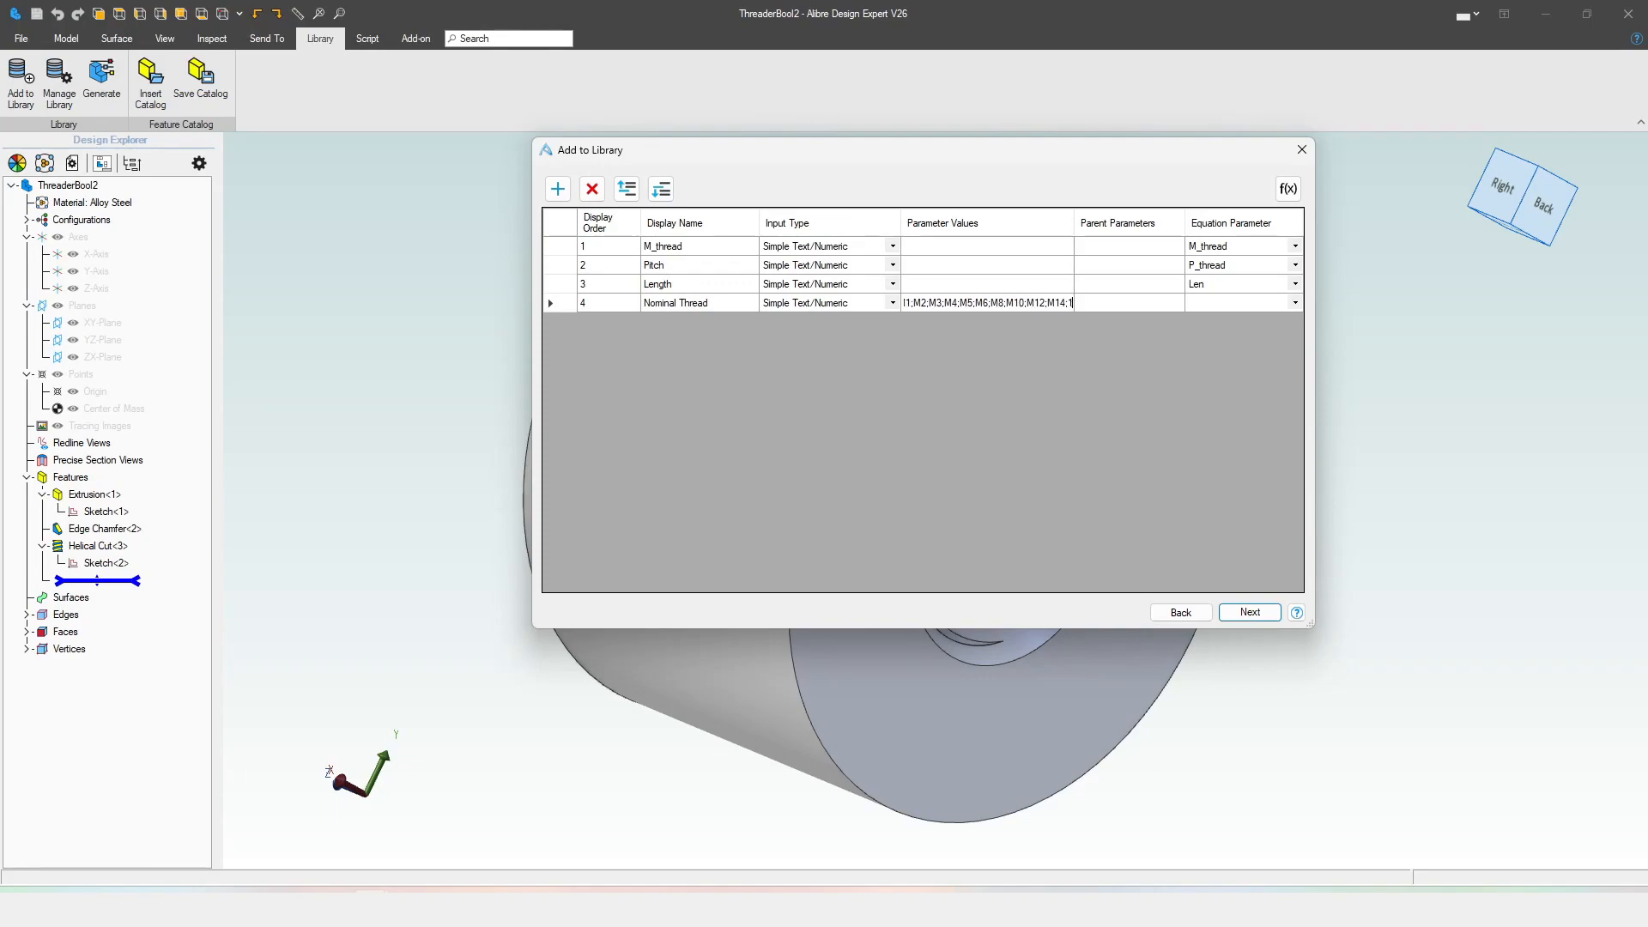
left_click(1039, 302)
key("BackSpace")
key("Right")
type("1")
left_click_drag(1074, 222, 1090, 221)
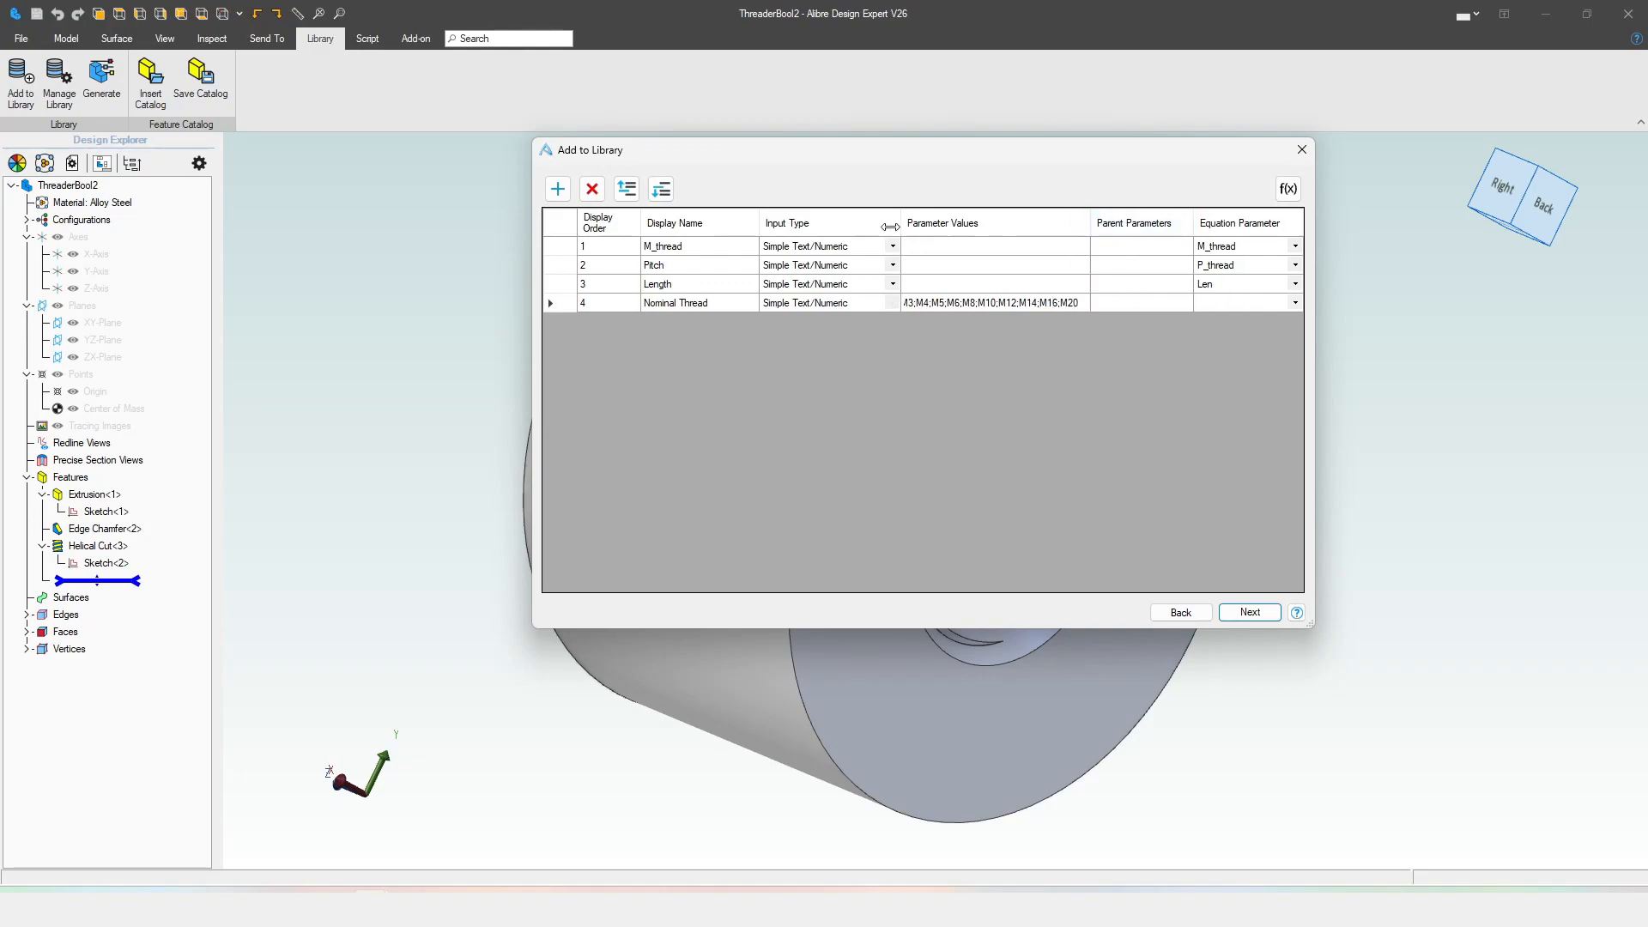
left_click_drag(1314, 527, 1422, 527)
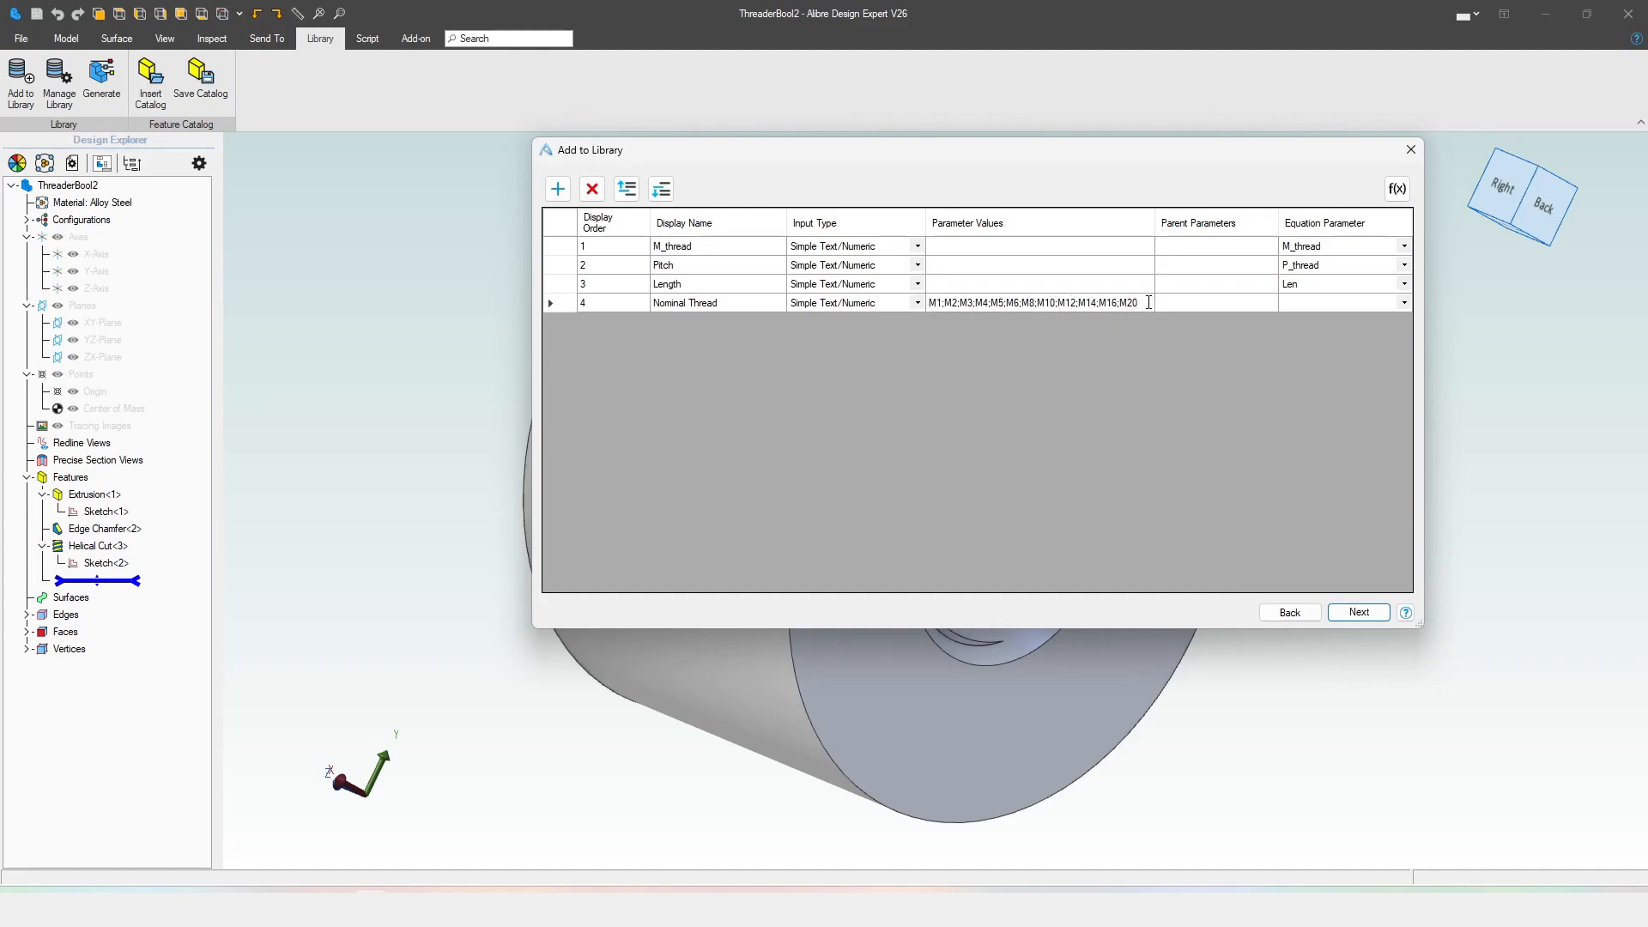
left_click_drag(1148, 302, 940, 382)
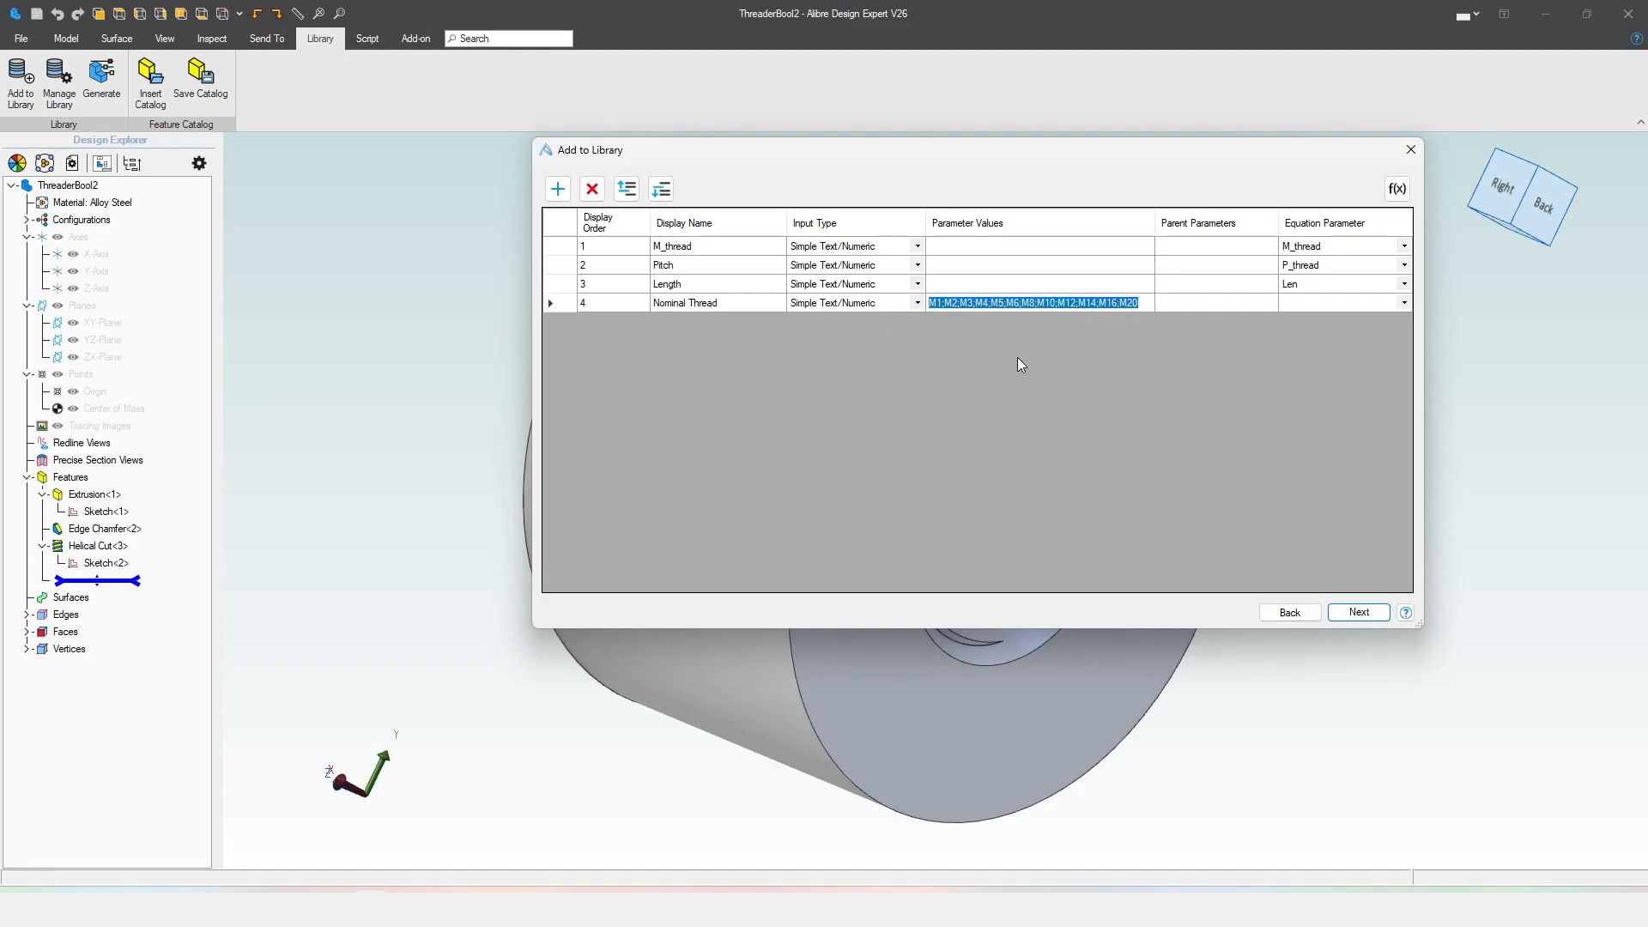
- Set M_thread's input type to Value Driven and choose Nominal Thread as its driving parameter
left_click(912, 247)
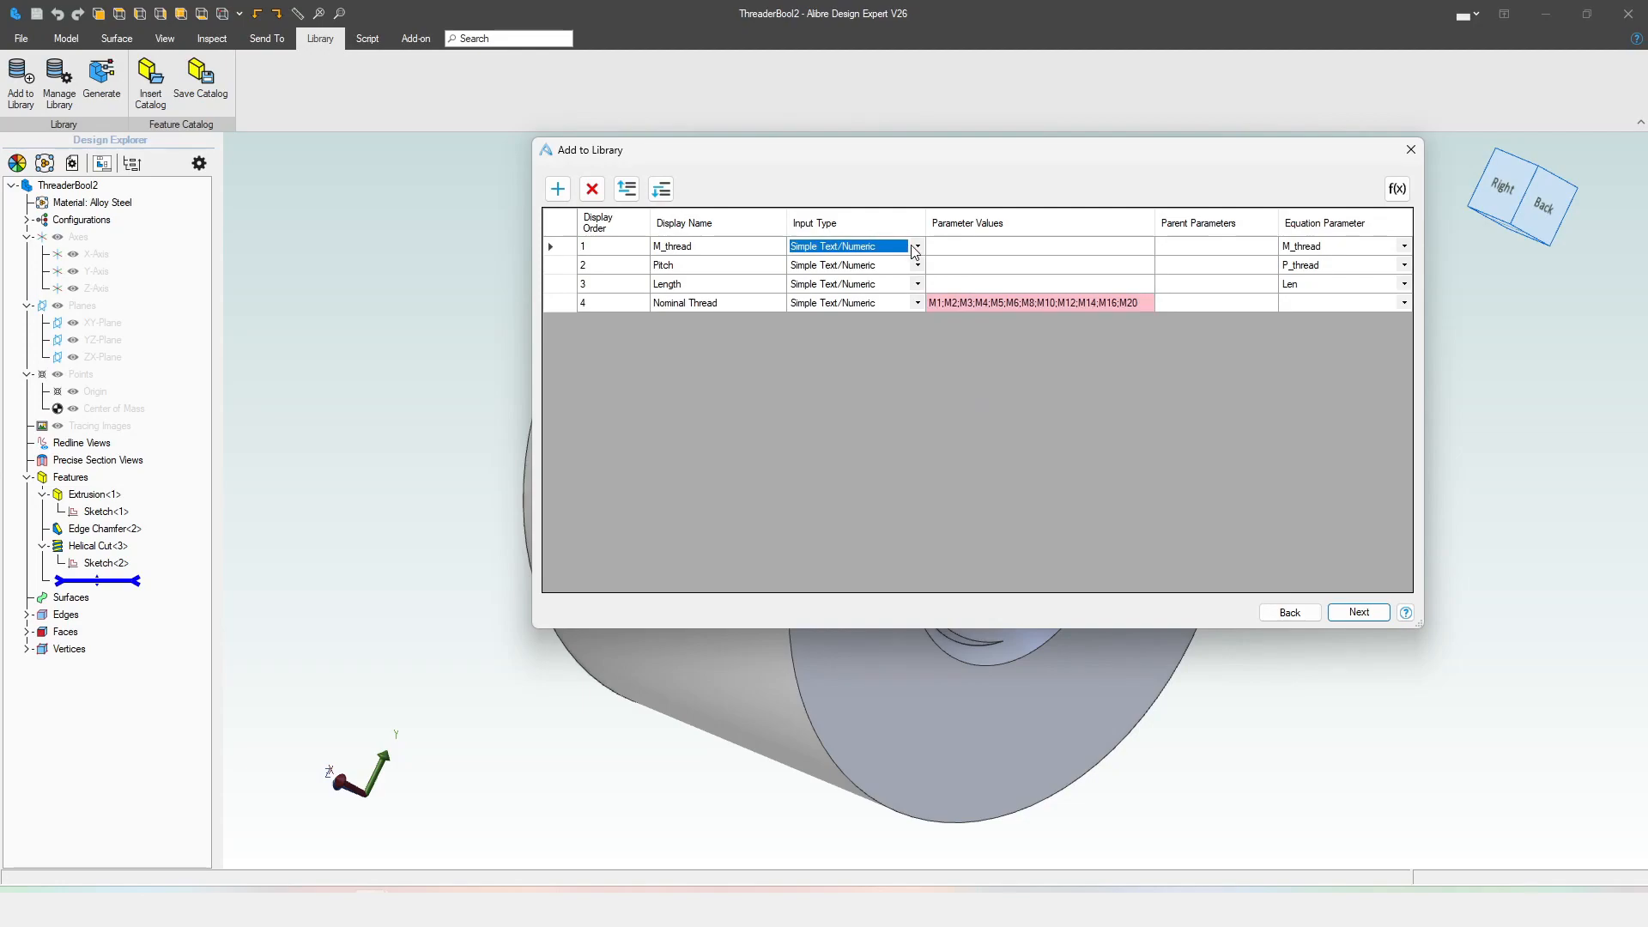
left_click(914, 248)
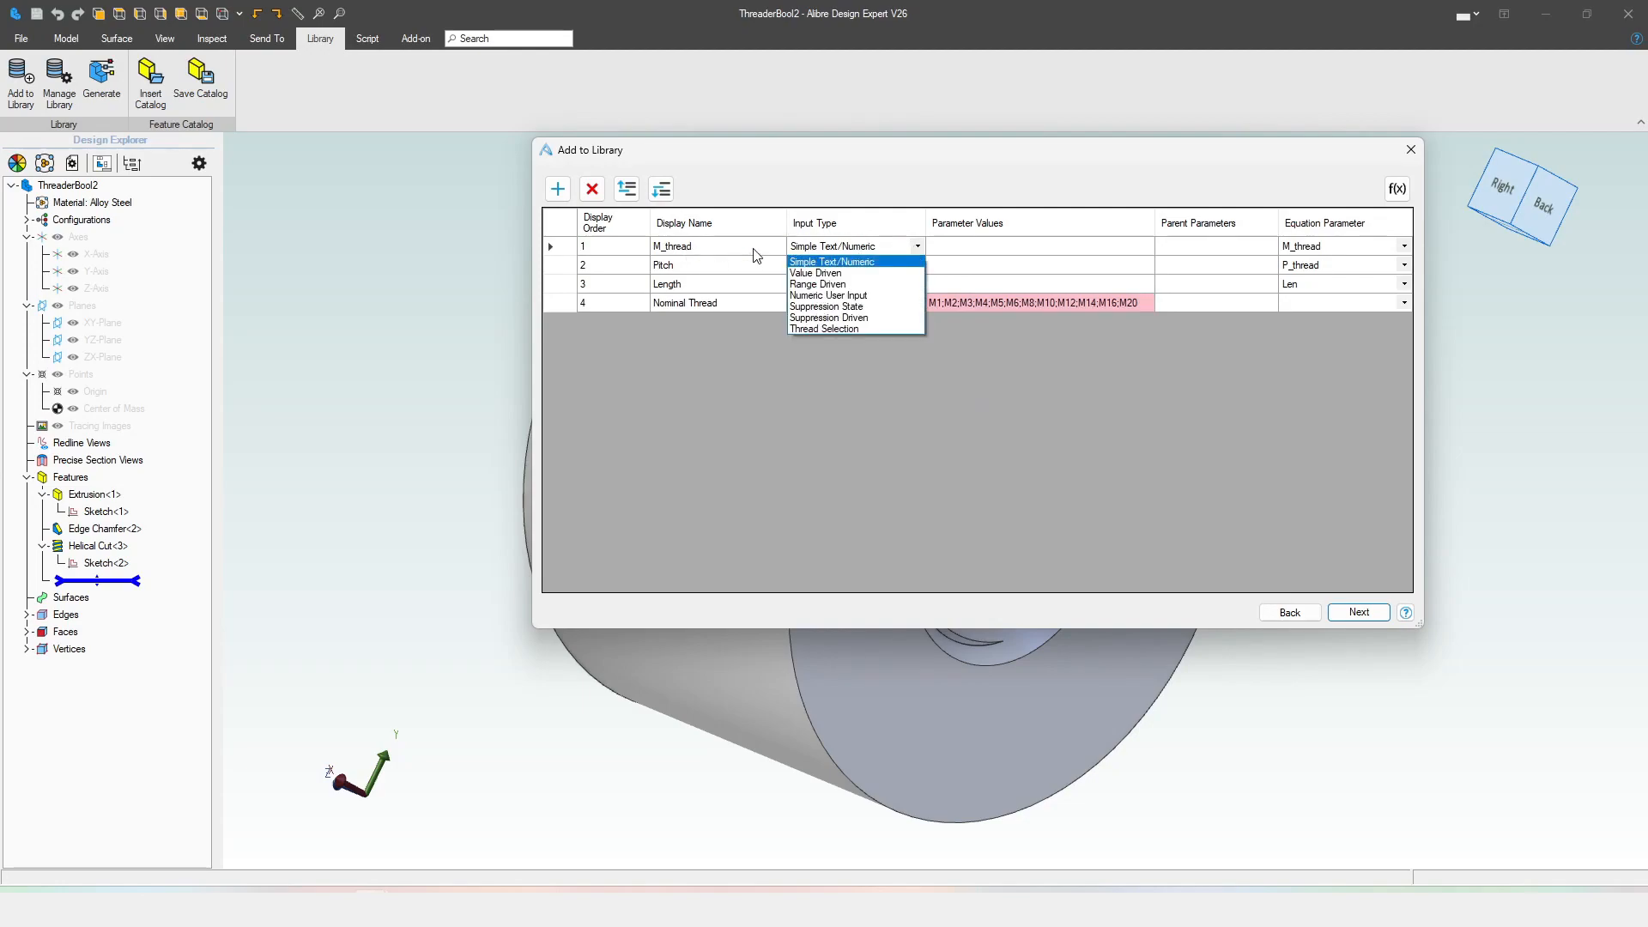
left_click(846, 272)
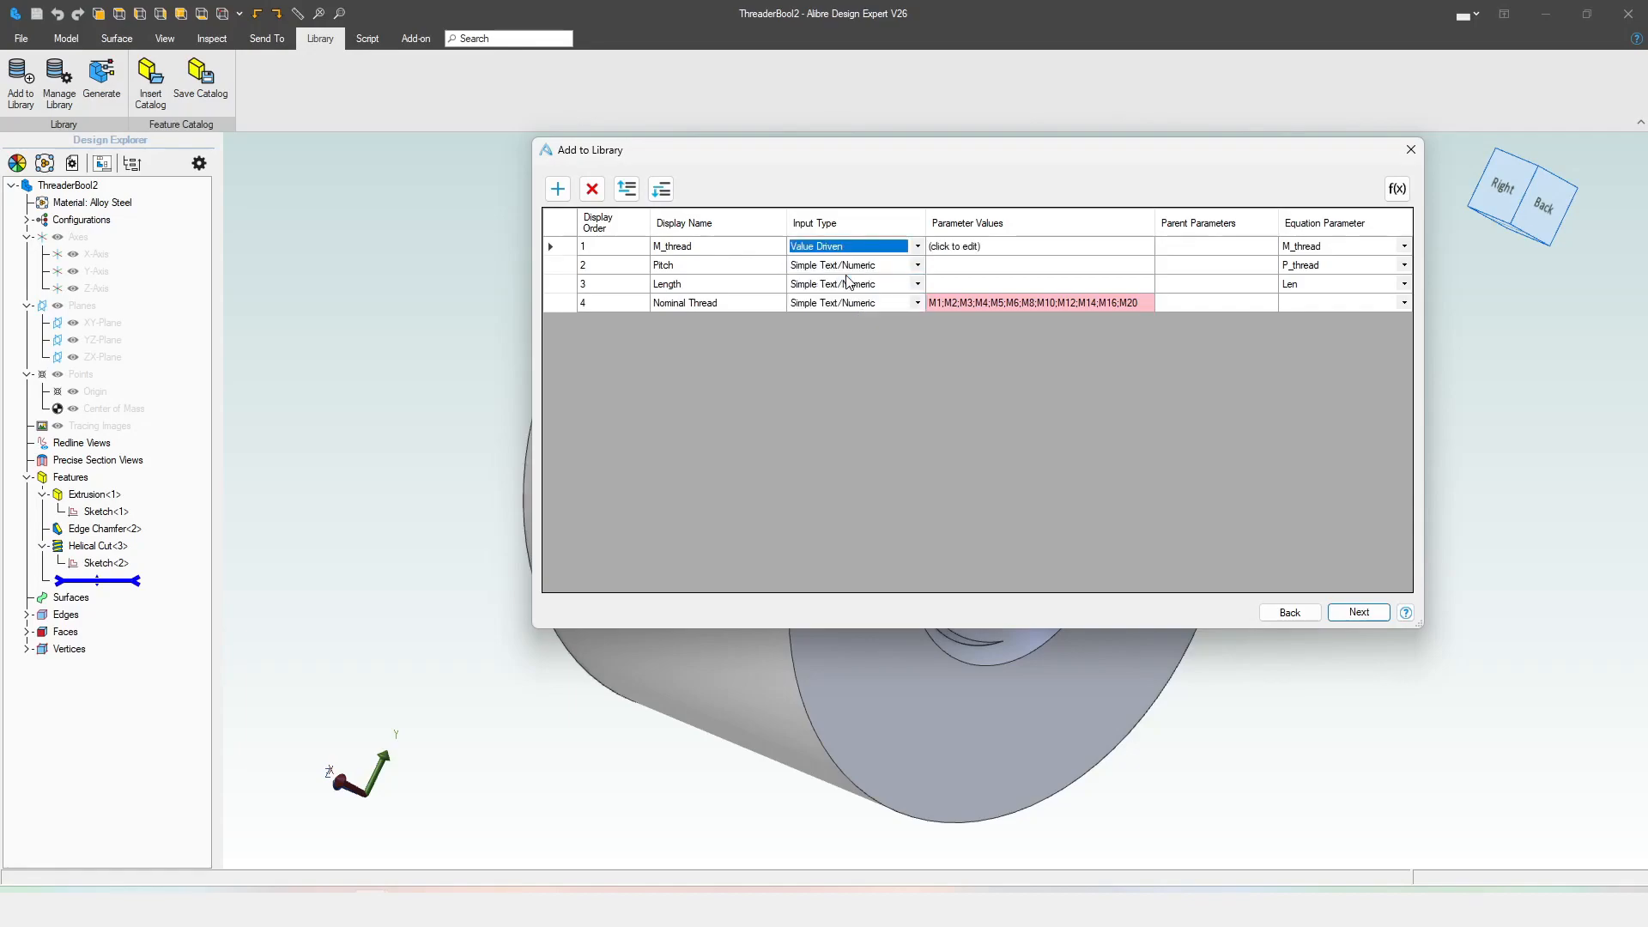
left_click(976, 249)
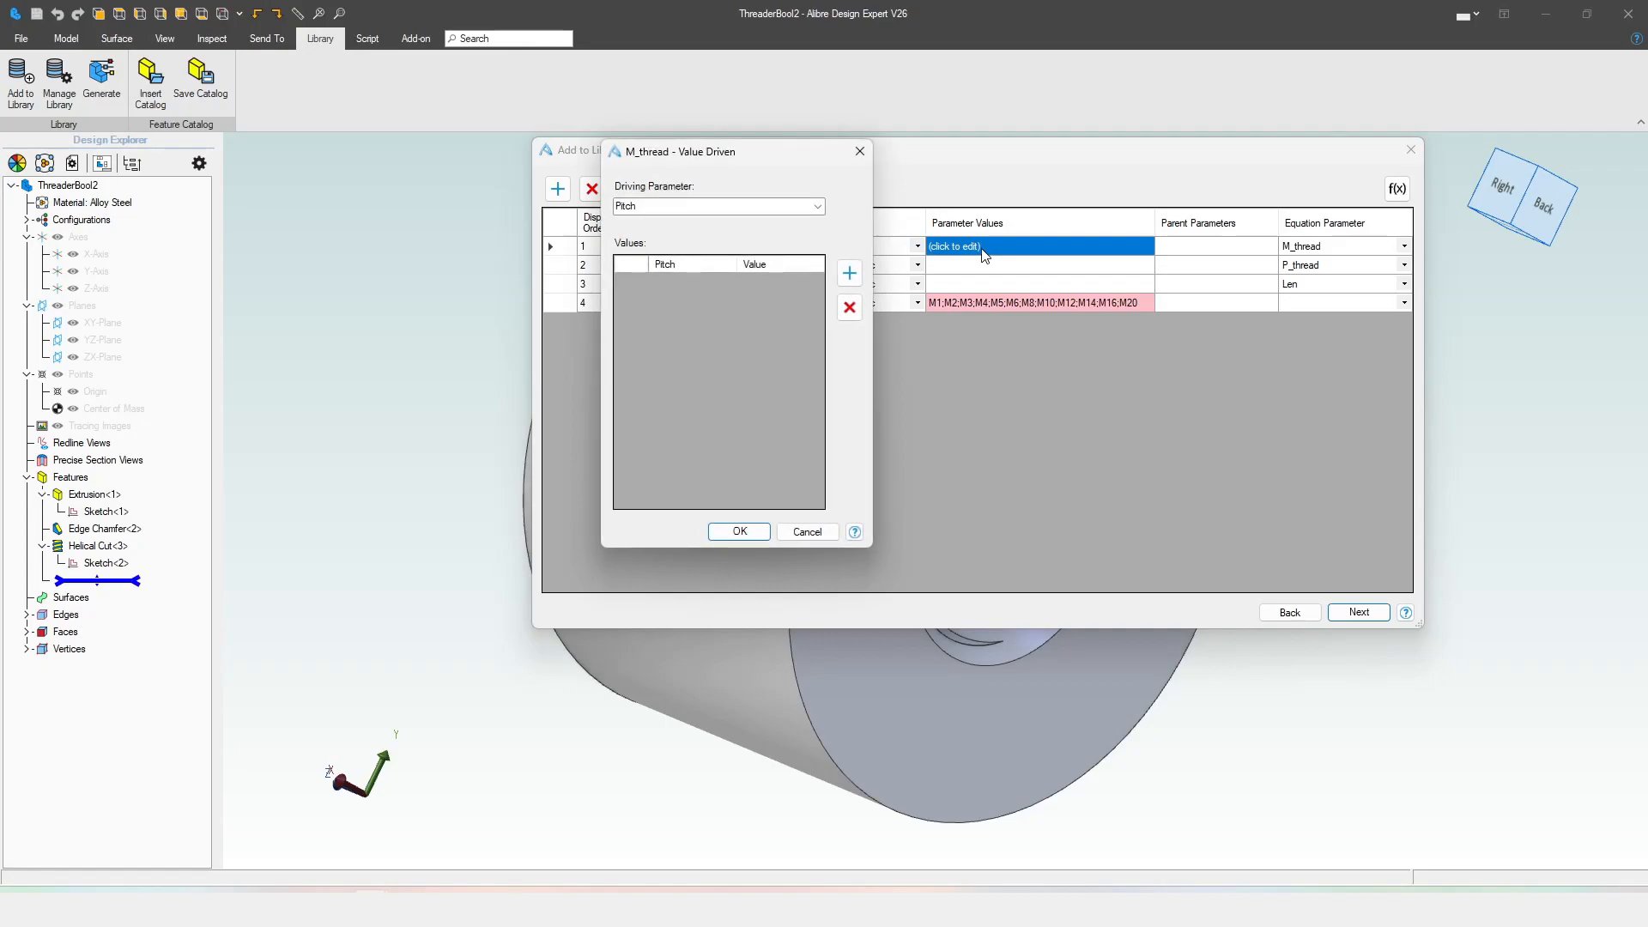
left_click_drag(854, 174, 871, 340)
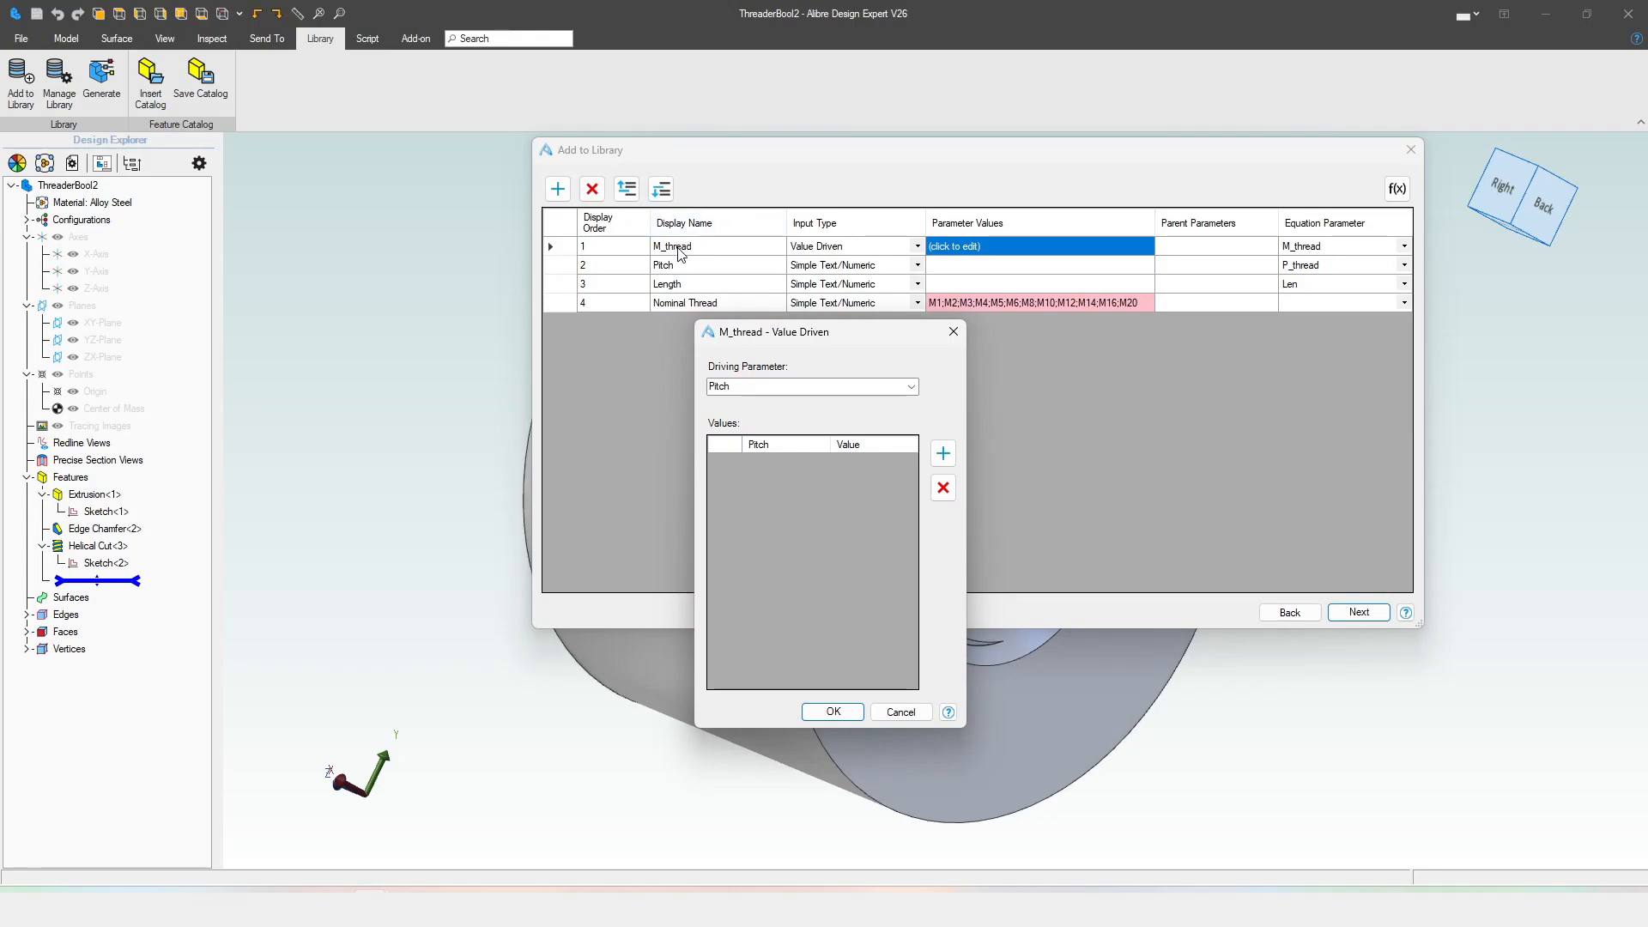
left_click(910, 386)
left_click(836, 425)
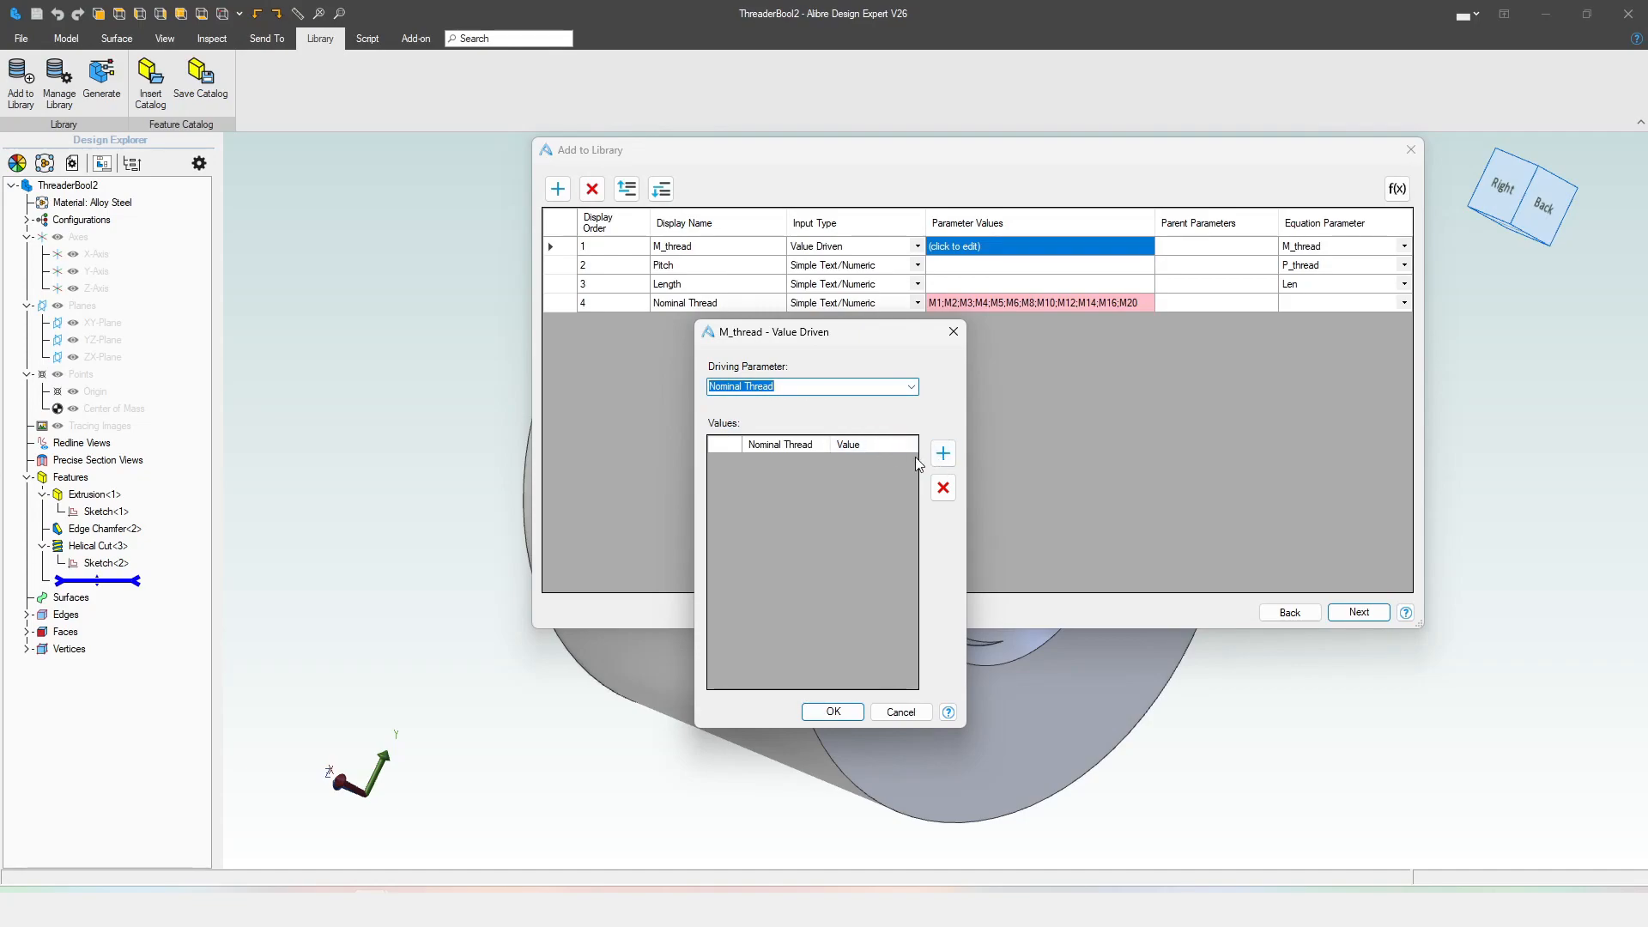
- Map the nominal threads M1, M2, M3 and M4 to the M_thread values 1, 2, 3 and 4
left_click(943, 455)
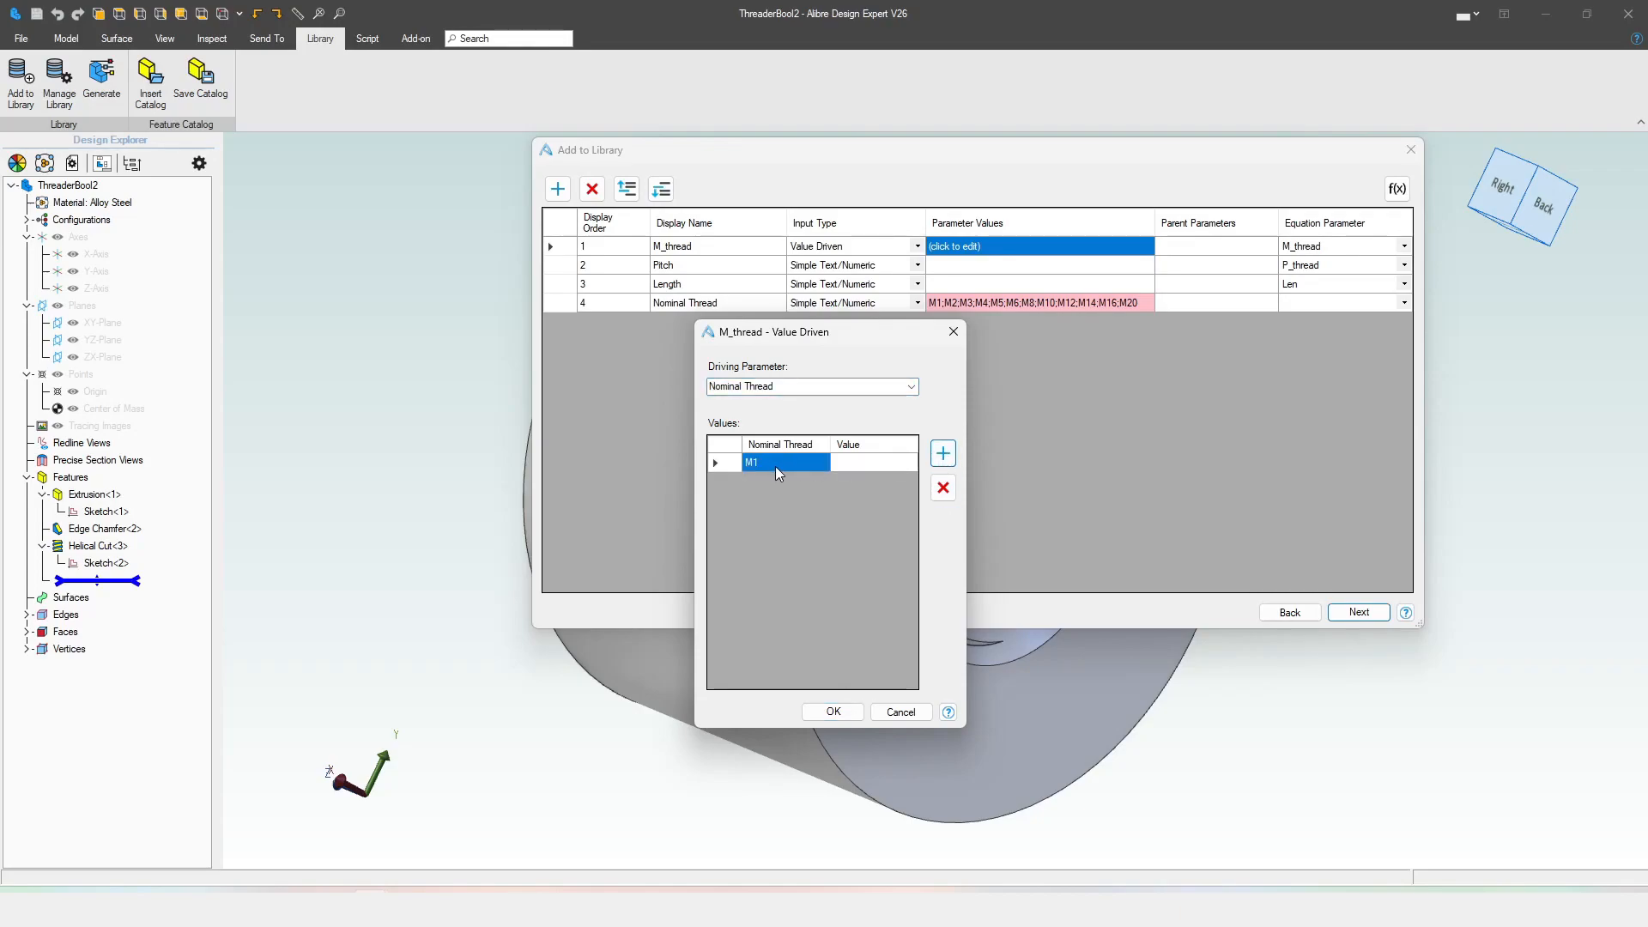
left_click(837, 461)
type("1")
left_click(938, 466)
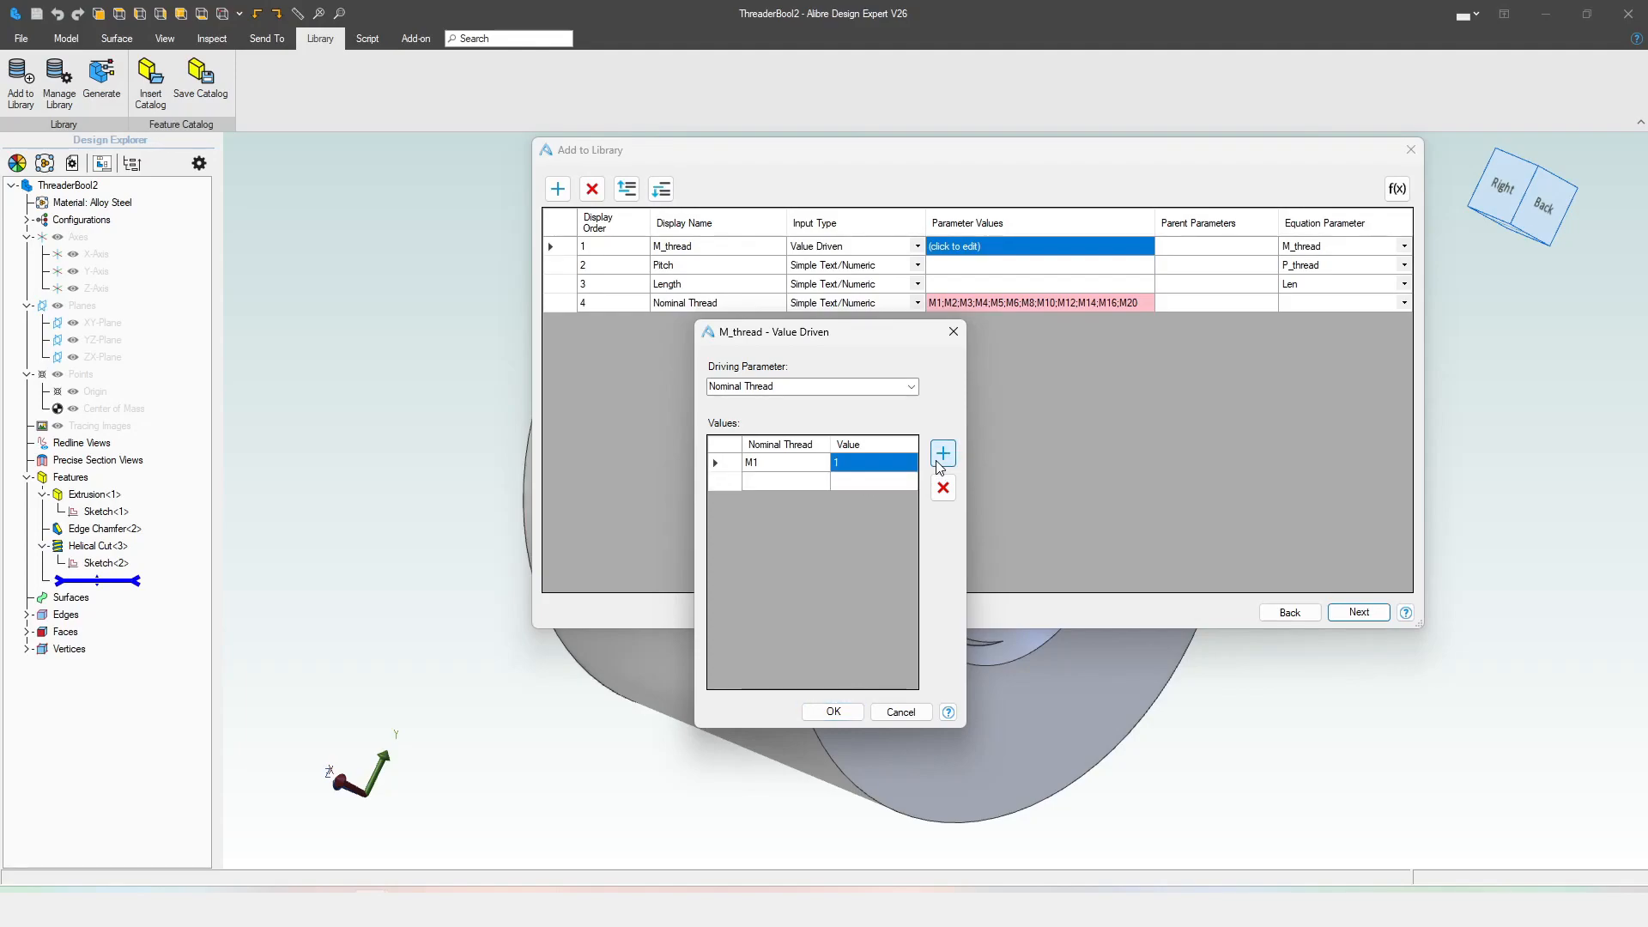
left_click(862, 480)
type("2")
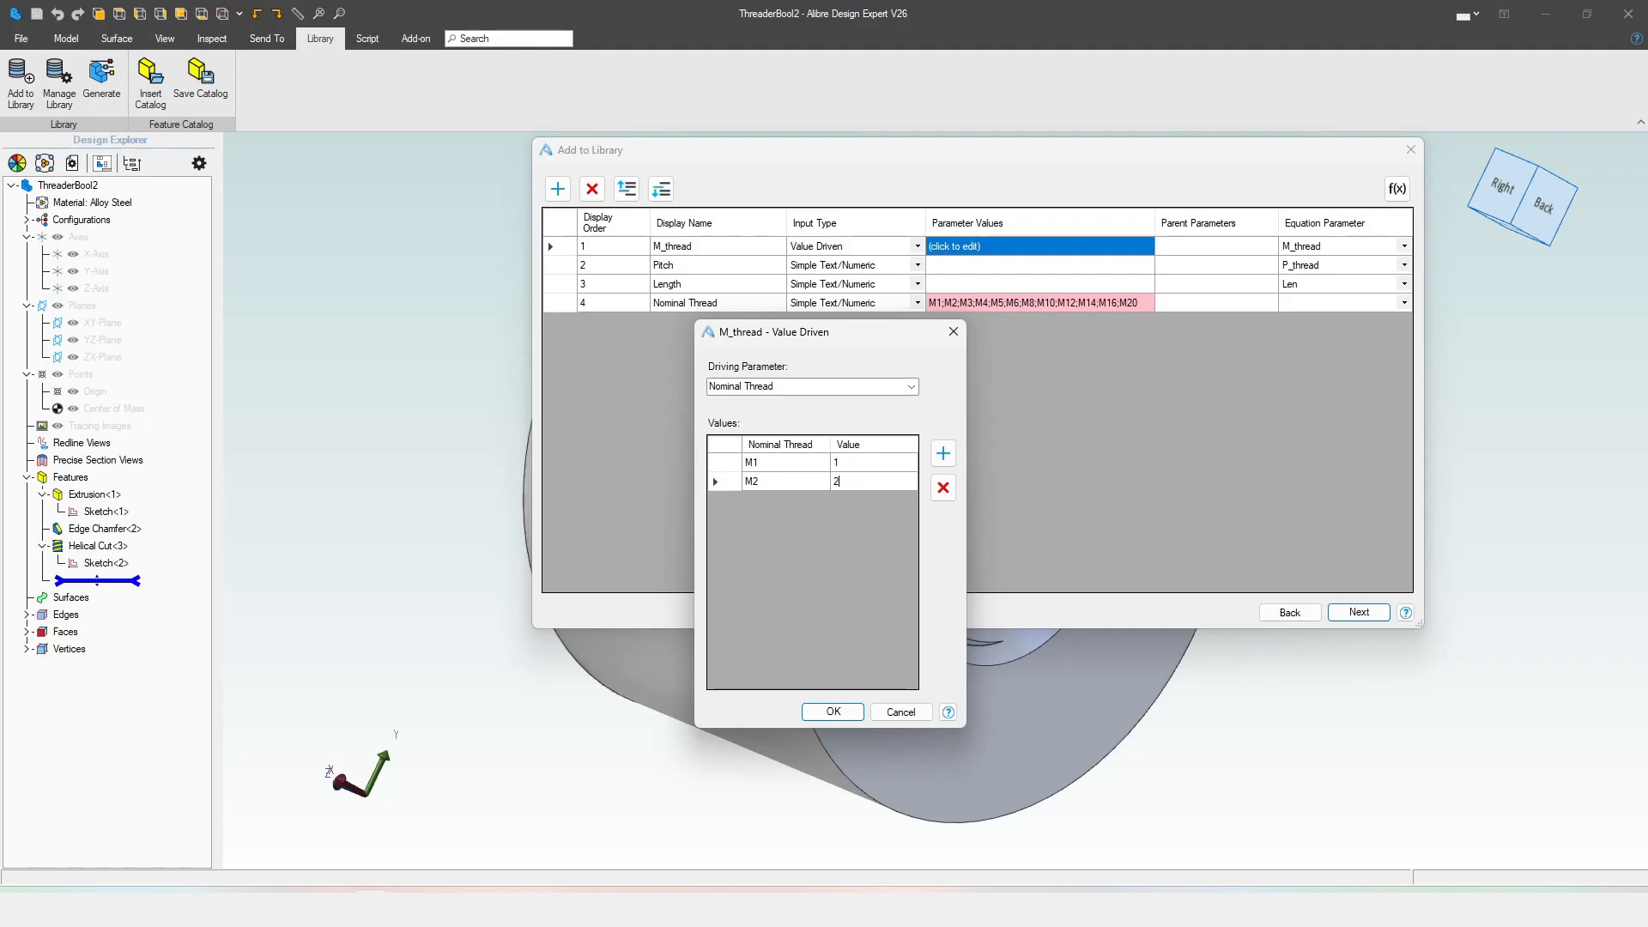
left_click(943, 455)
left_click(846, 501)
type("3")
left_click(943, 455)
left_click(867, 519)
type("4")
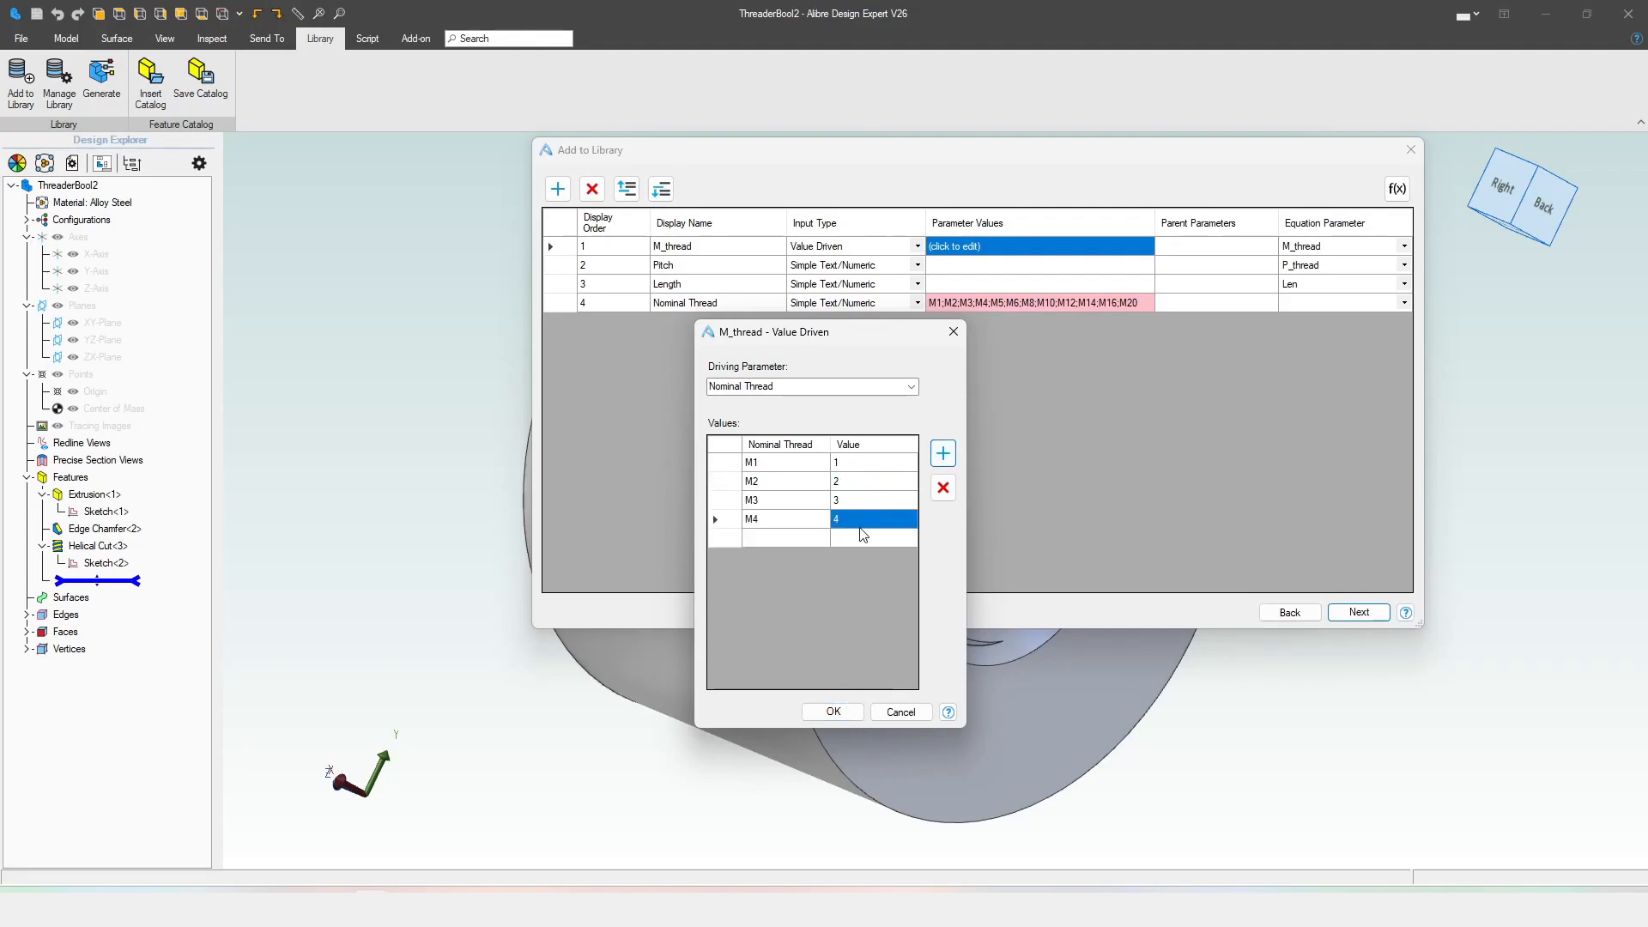
- Map the nominal threads M5, M6, M8 and M10 to the M_thread values 5, 6, 8 and 10
left_click(865, 538)
type("5")
left_click(943, 453)
left_click(877, 554)
type("6")
left_click(942, 454)
left_click(868, 576)
type("8")
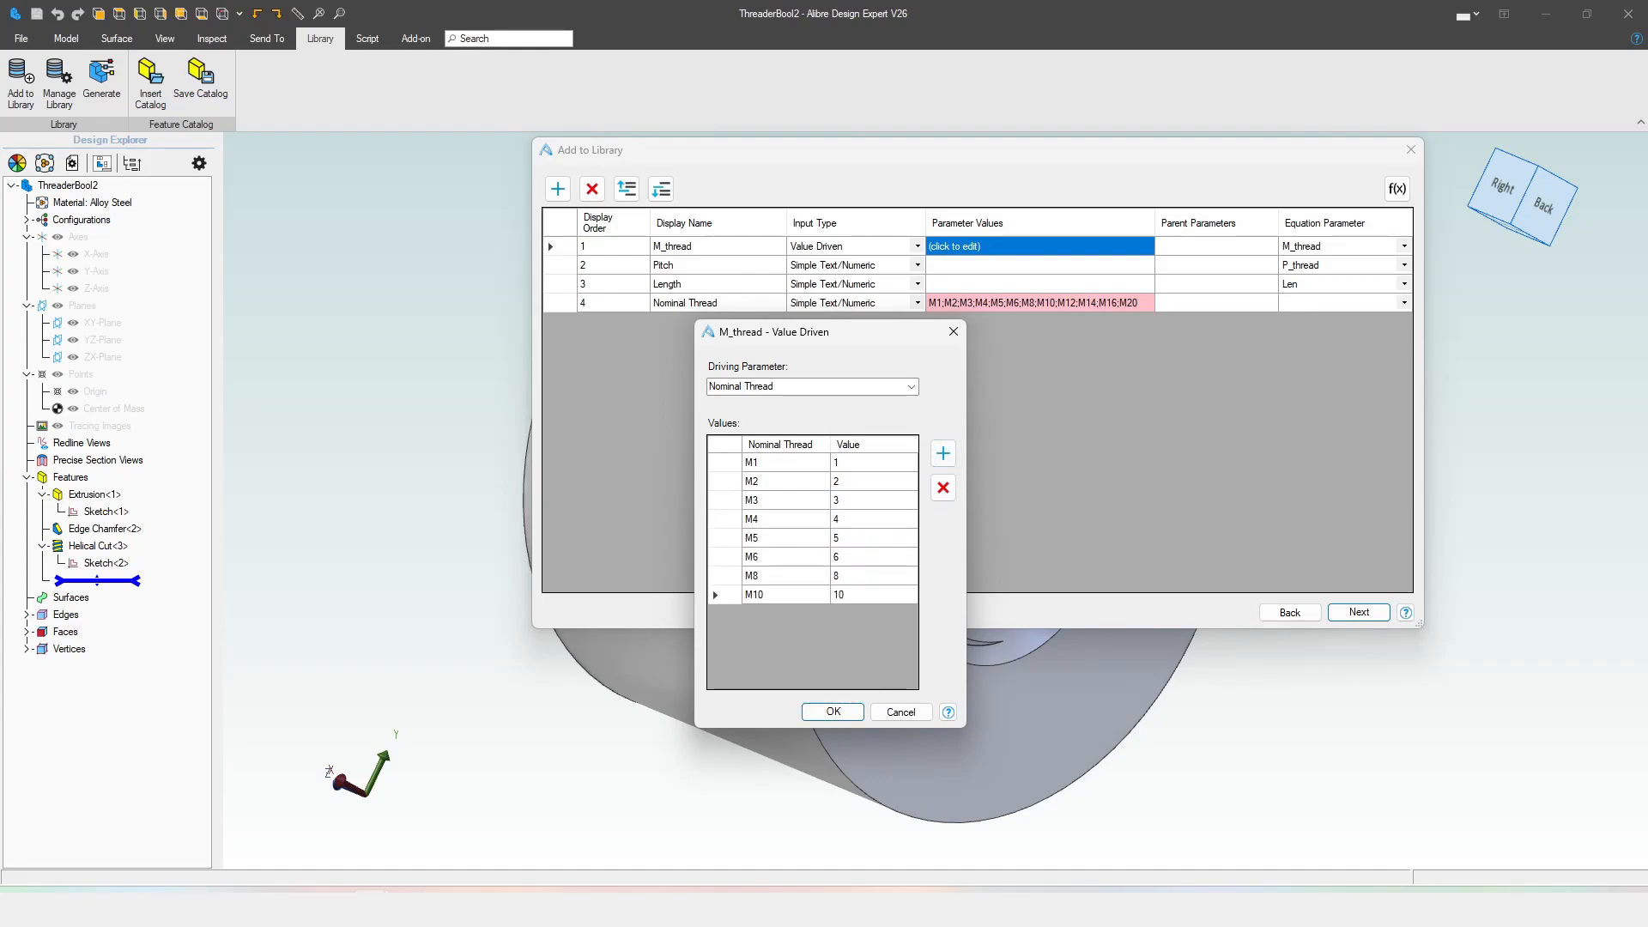
- Map M12, M14 and M16 to the M_thread values 12, 14 and 16 and accept the value table
left_click(942, 455)
left_click(863, 614)
type("12")
left_click(943, 455)
left_click(867, 635)
type("14")
left_click(942, 457)
left_click(870, 650)
type("16")
left_click(833, 711)
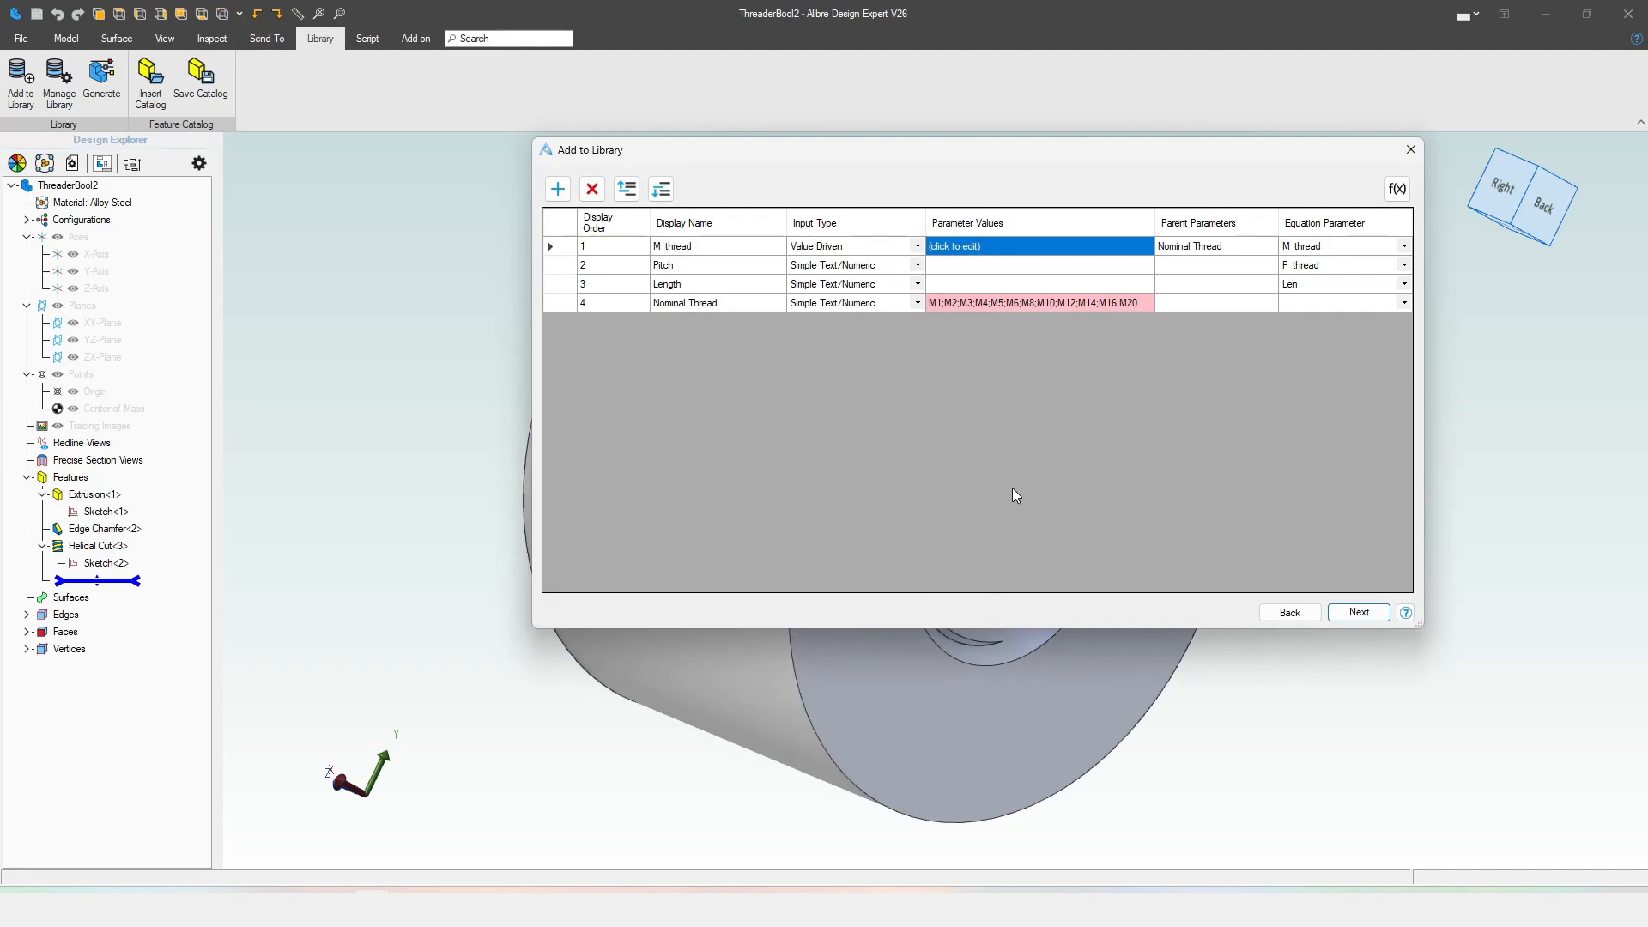
- Set the input types of the Pitch and Length parameters to Numeric User Input
left_click(1035, 302)
key("Tab")
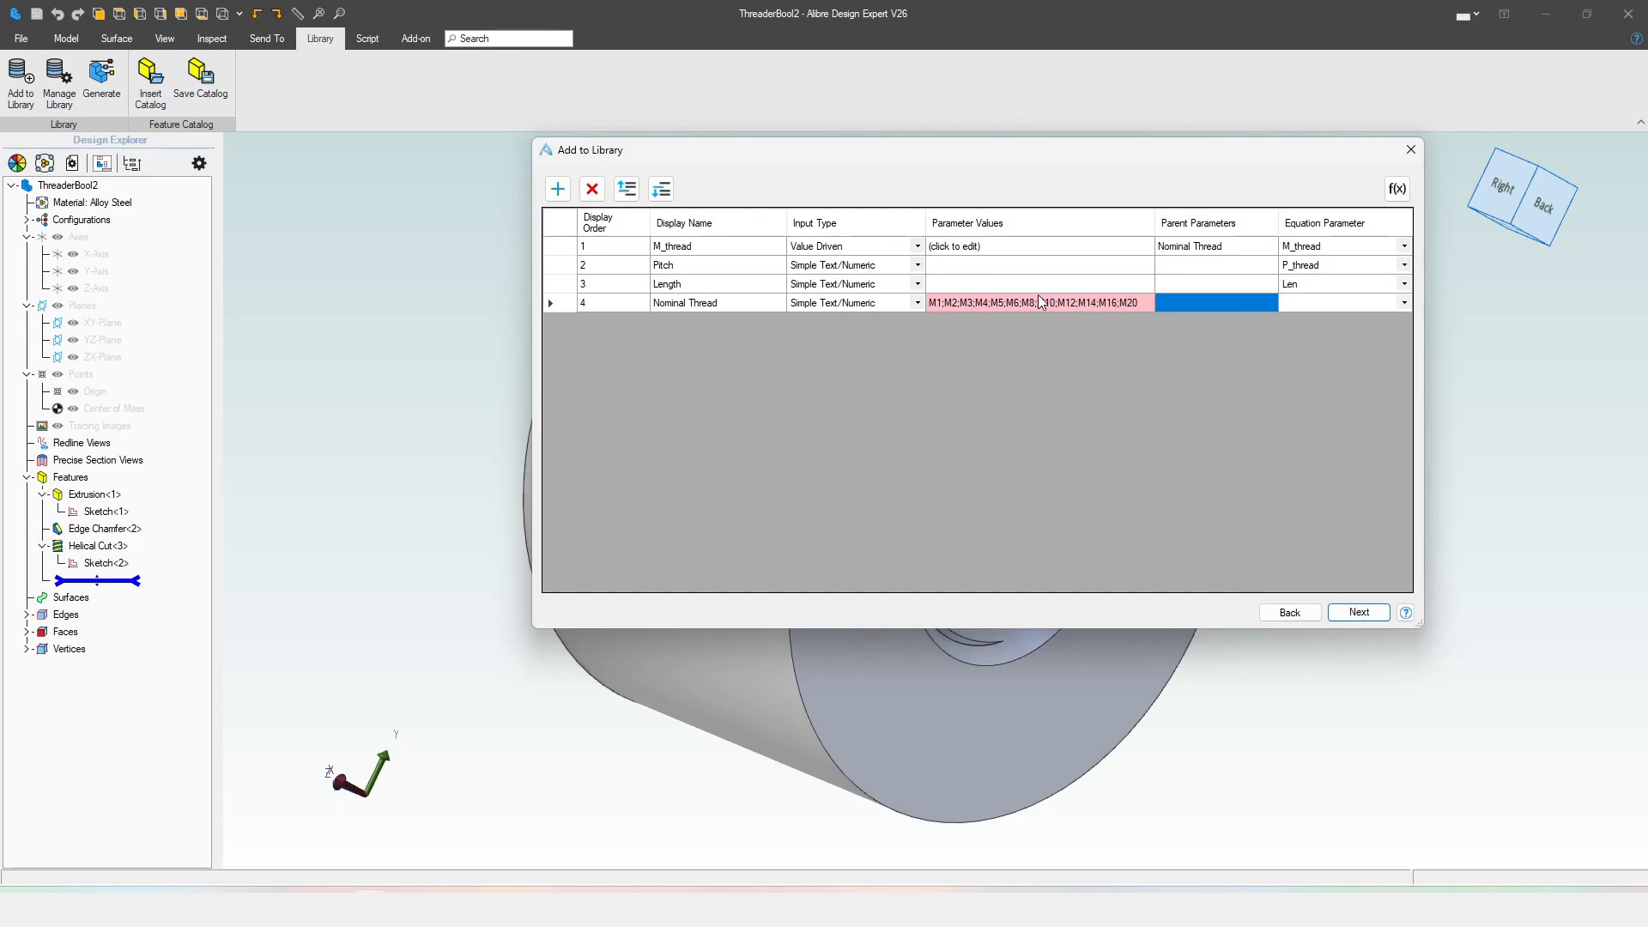
left_click(917, 266)
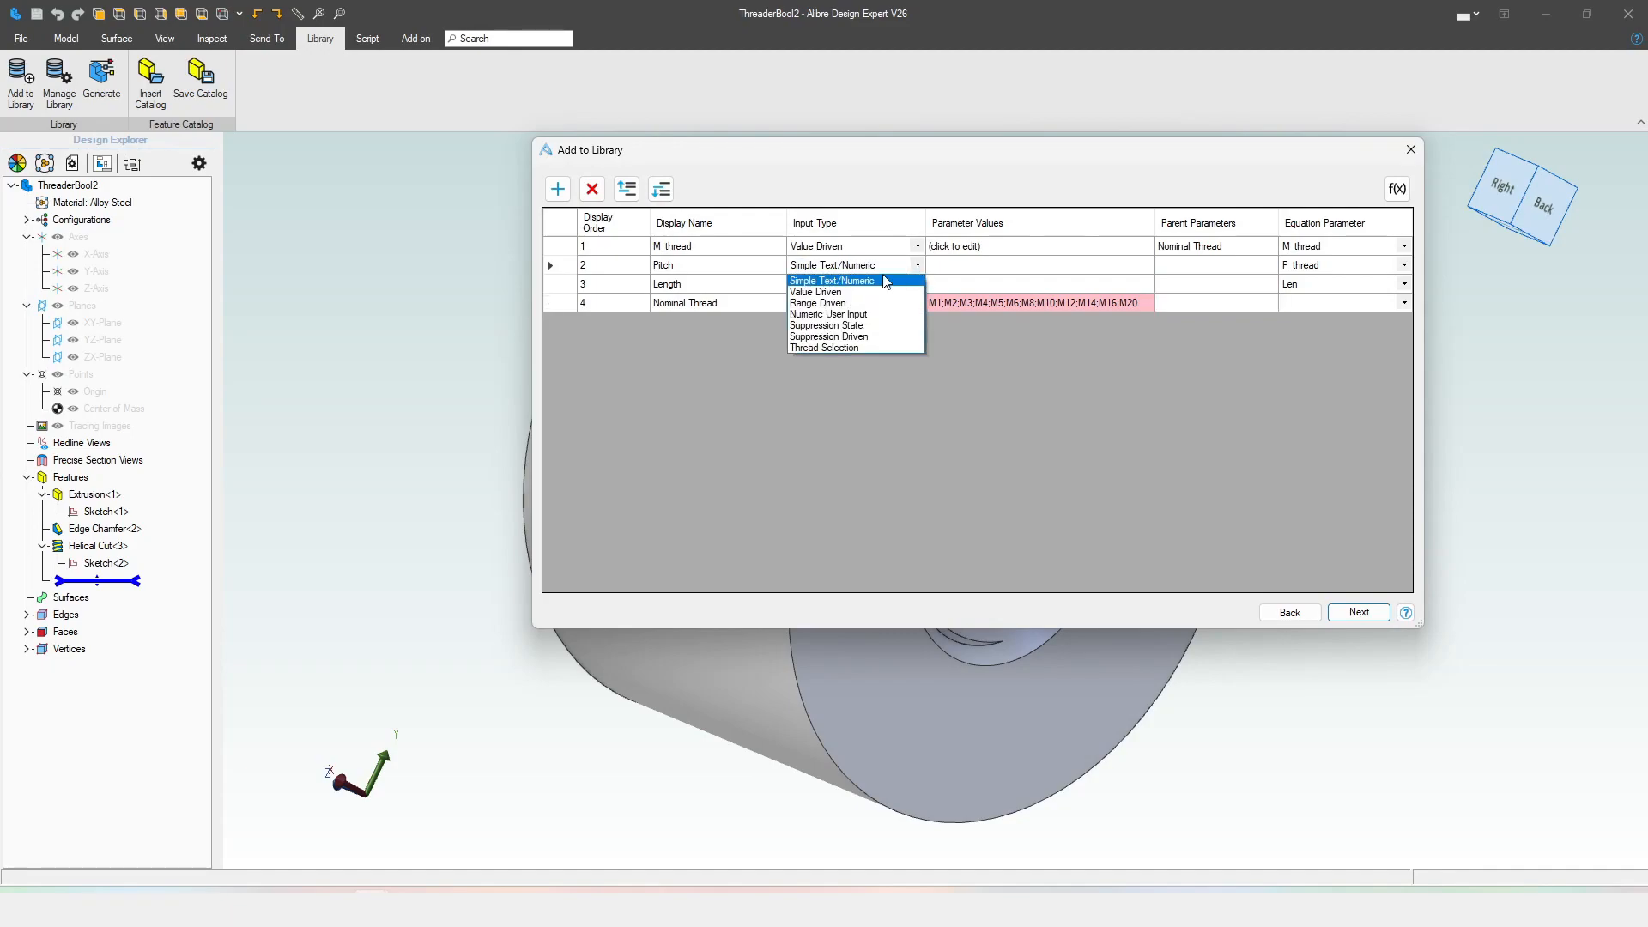
left_click(909, 294)
left_click(910, 286)
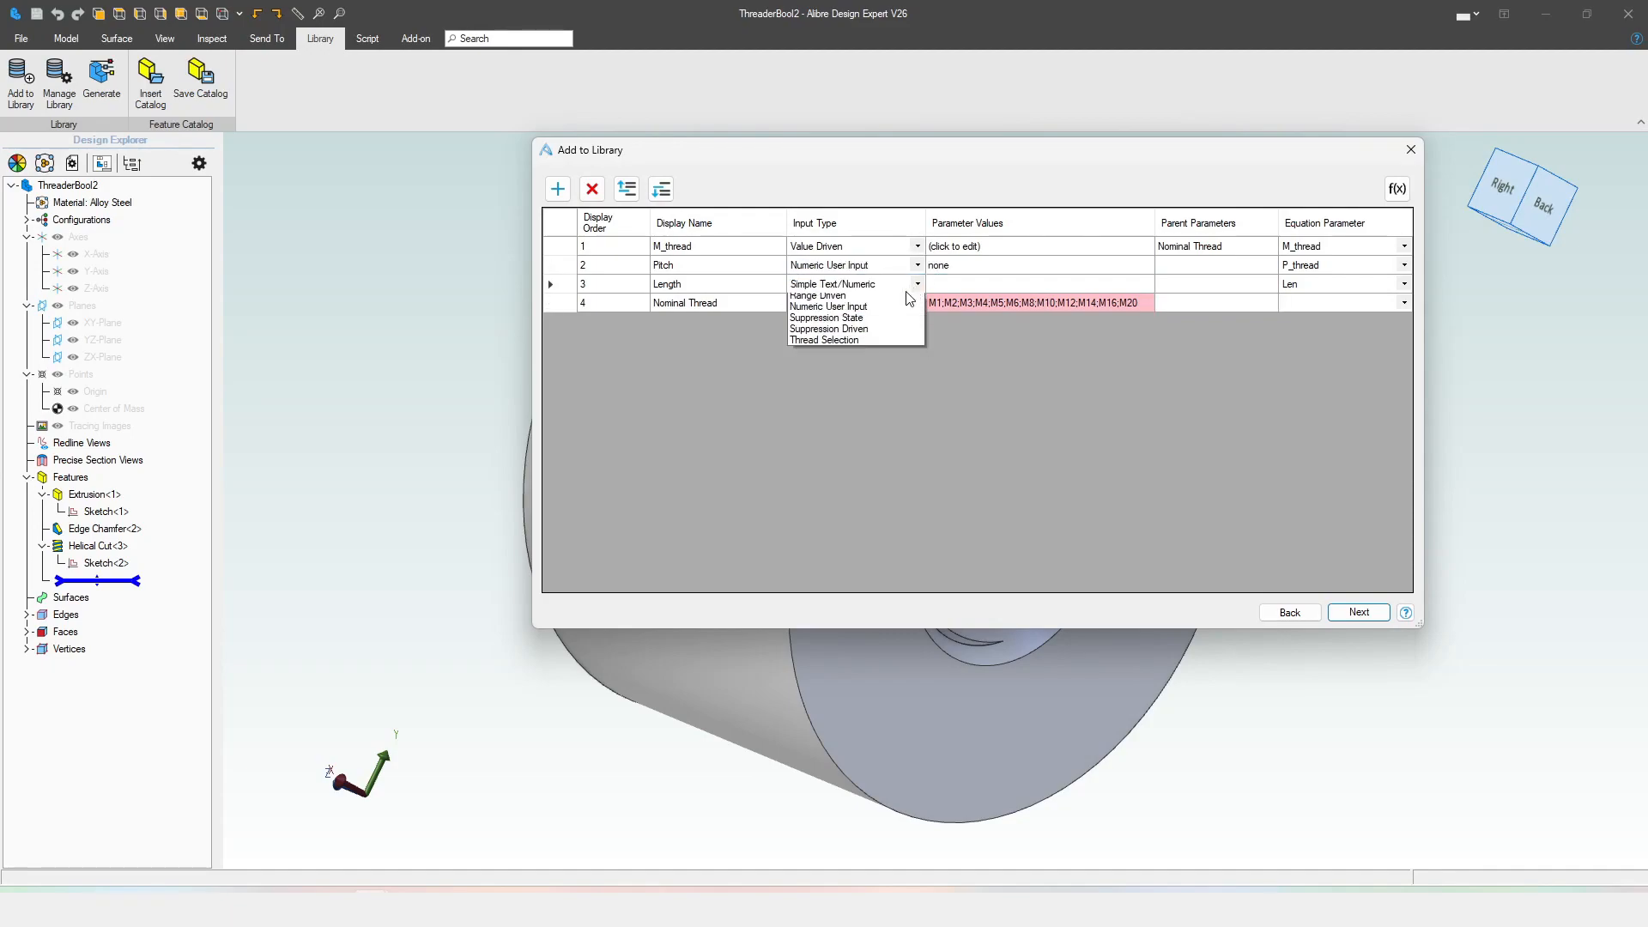
left_click(867, 323)
- Rename the Nominal Thread parameter to NominalThread and put it first in the display order
left_click(934, 303)
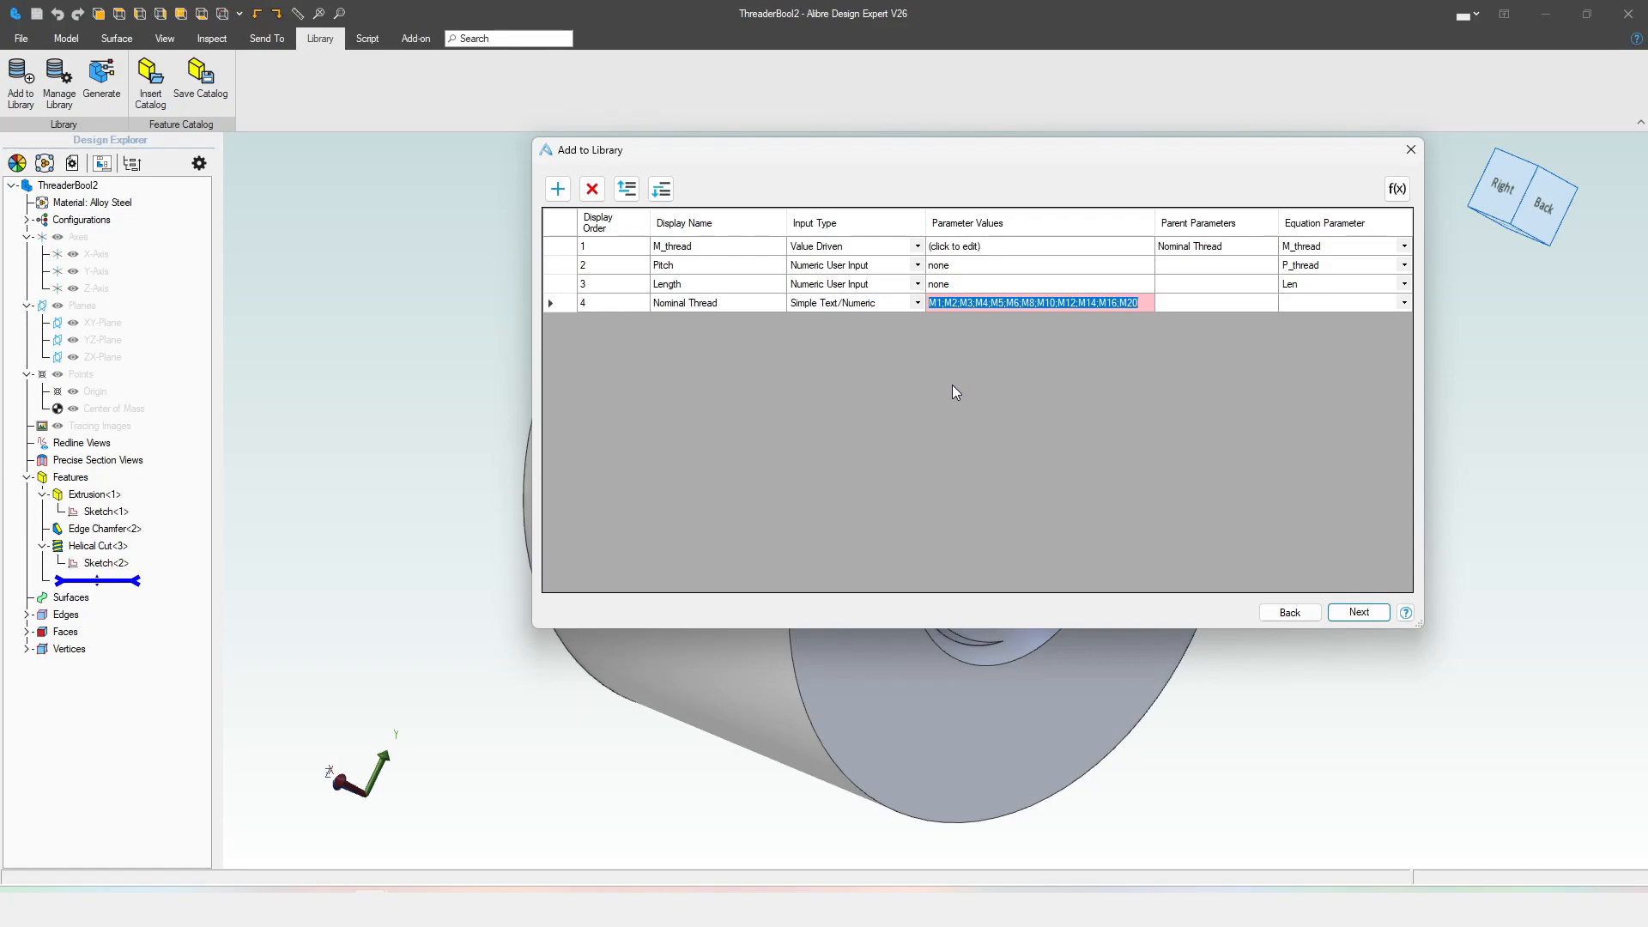
left_click(1191, 305)
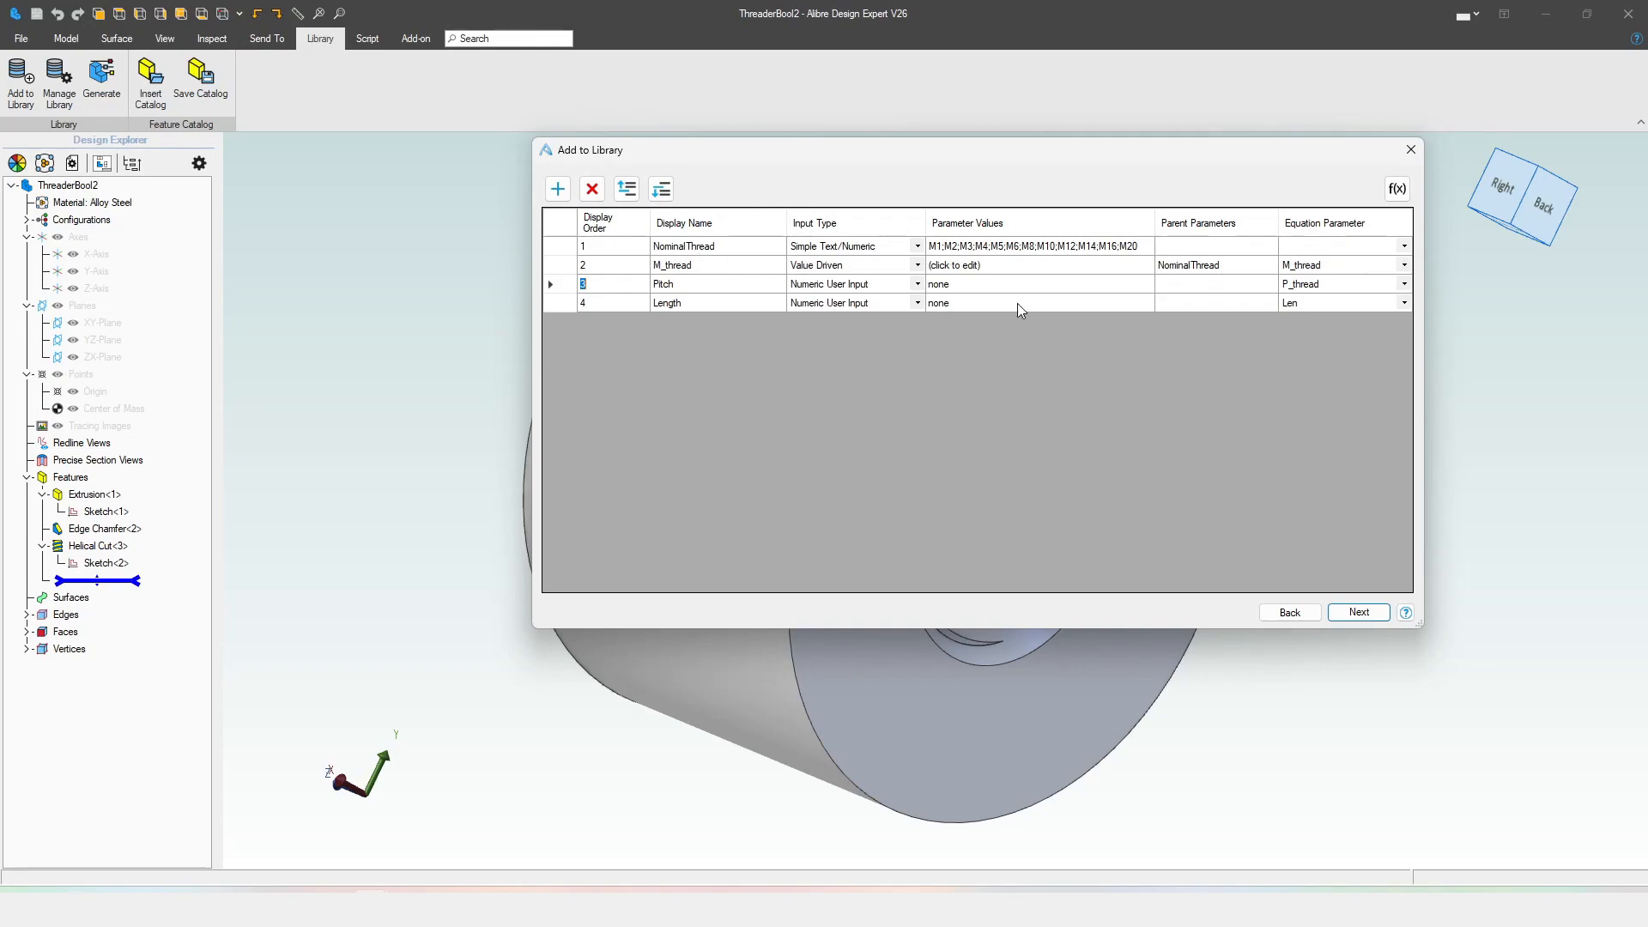
left_click(688, 248)
left_click(687, 248)
left_click(738, 266)
left_click(692, 247)
- Finish adding the part to the Standard Parts and helpers collection and close the ThreaderBool2 window
left_click(1357, 611)
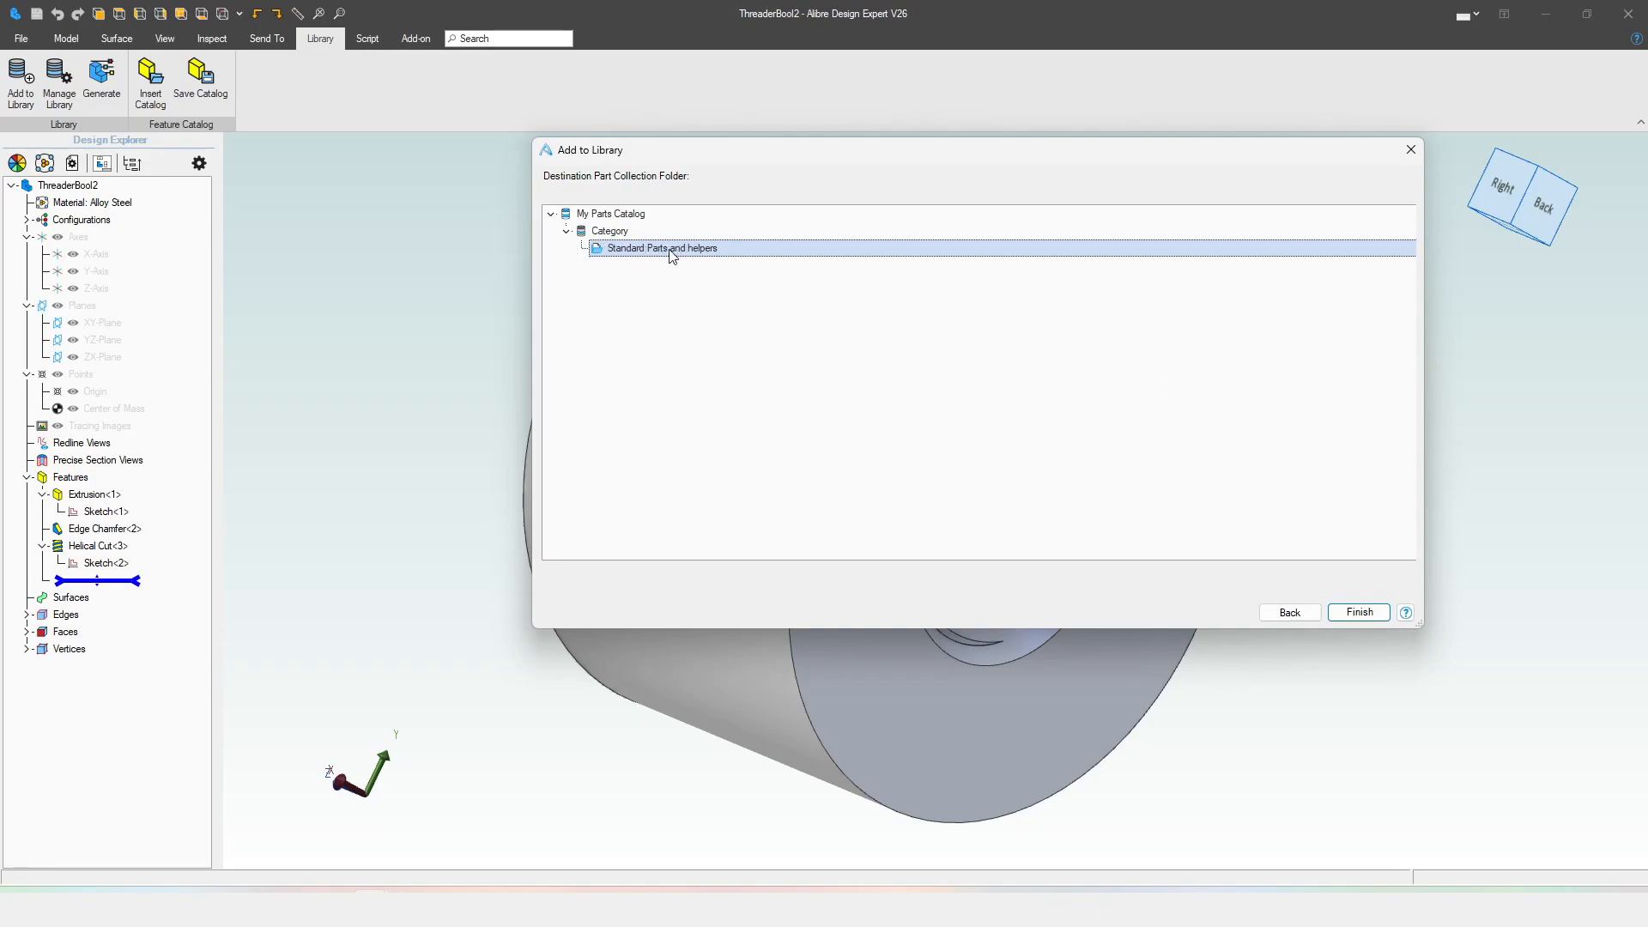
left_click(1373, 611)
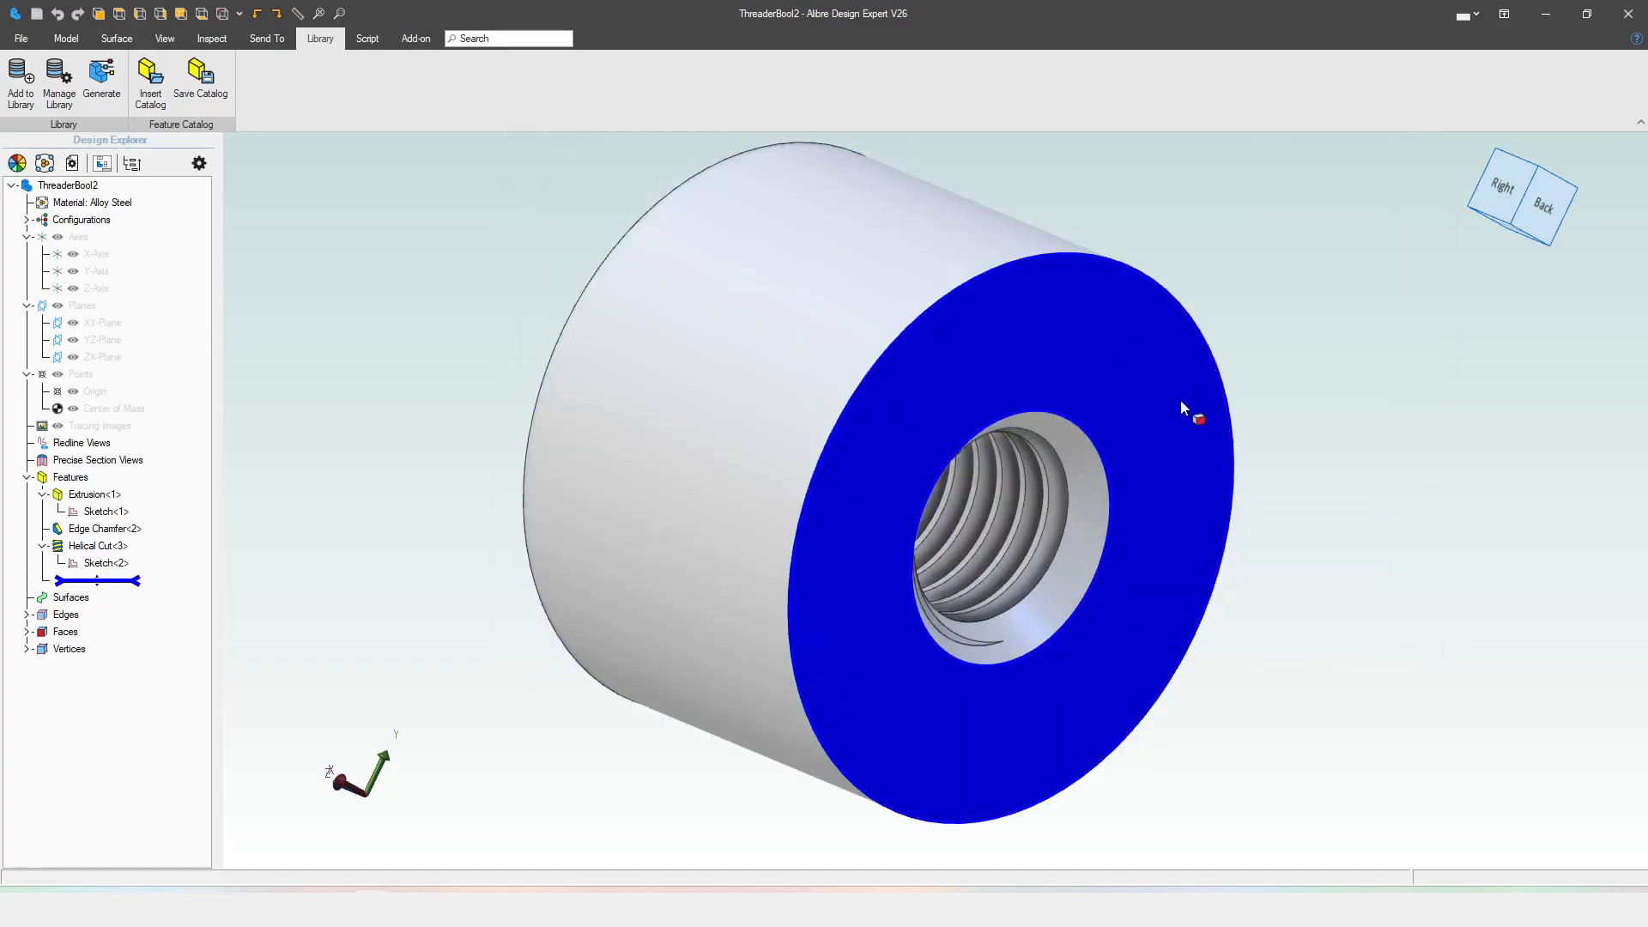
middle_click_drag(852, 333, 826, 478)
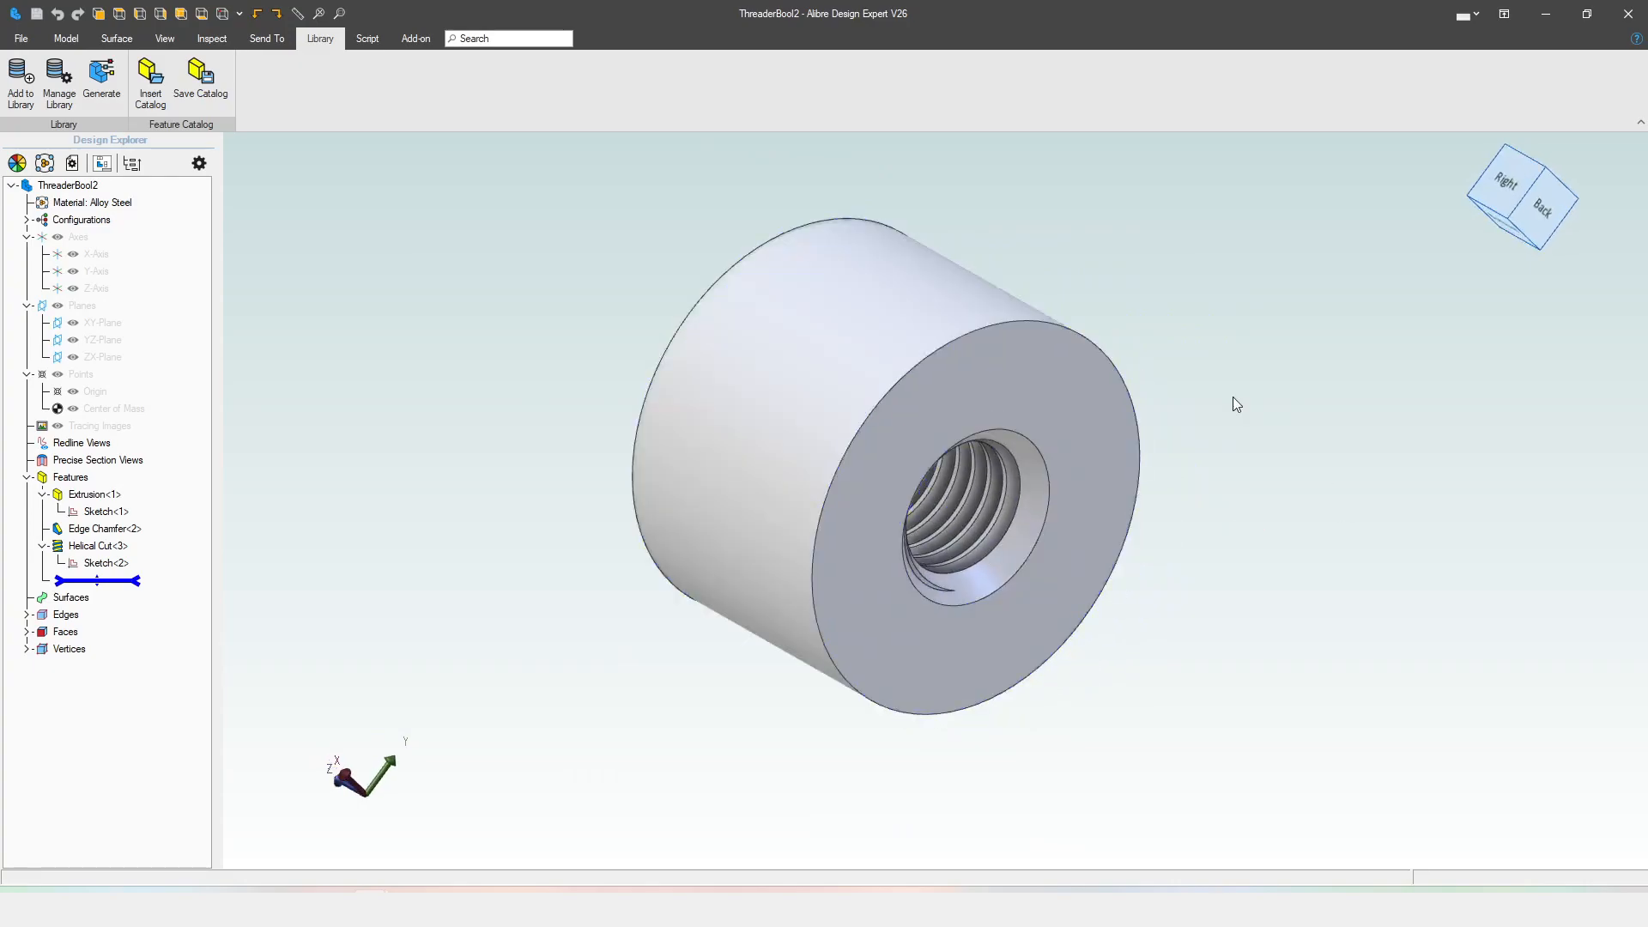
scroll(1120, 323, "down", 3)
scroll(947, 511, "up", 4)
scroll(882, 612, "down", 3)
scroll(1092, 353, "up", 2)
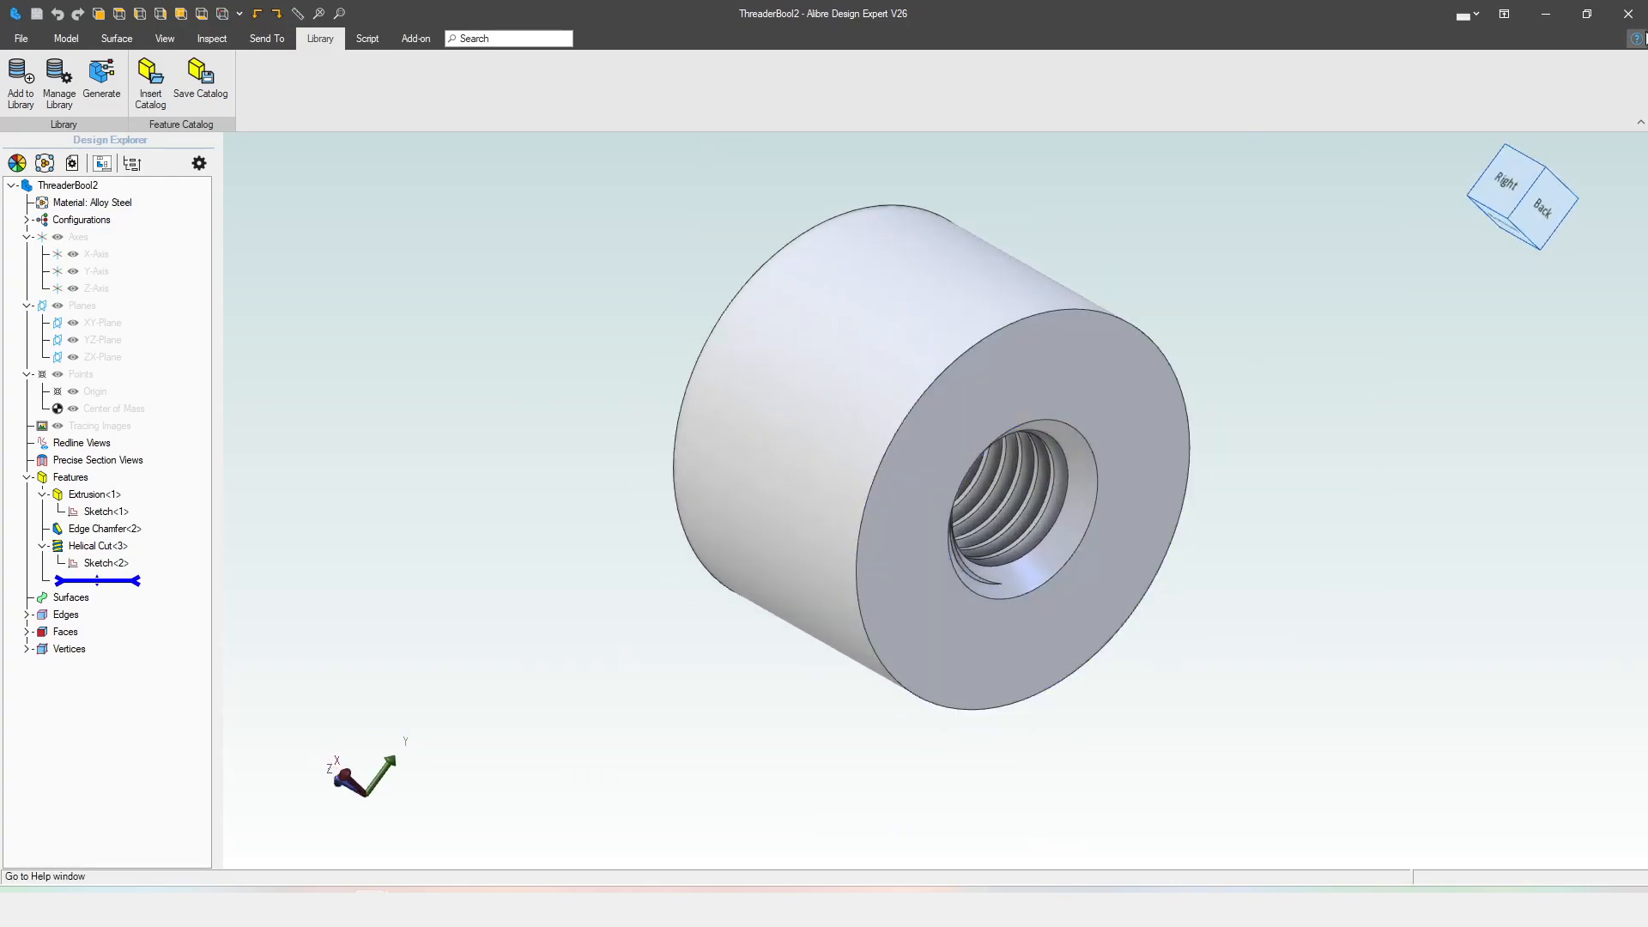
left_click(1628, 14)
- Delete the last feature after Extrusion<6> in the Thread Example part
left_click(102, 648)
key("Delete")
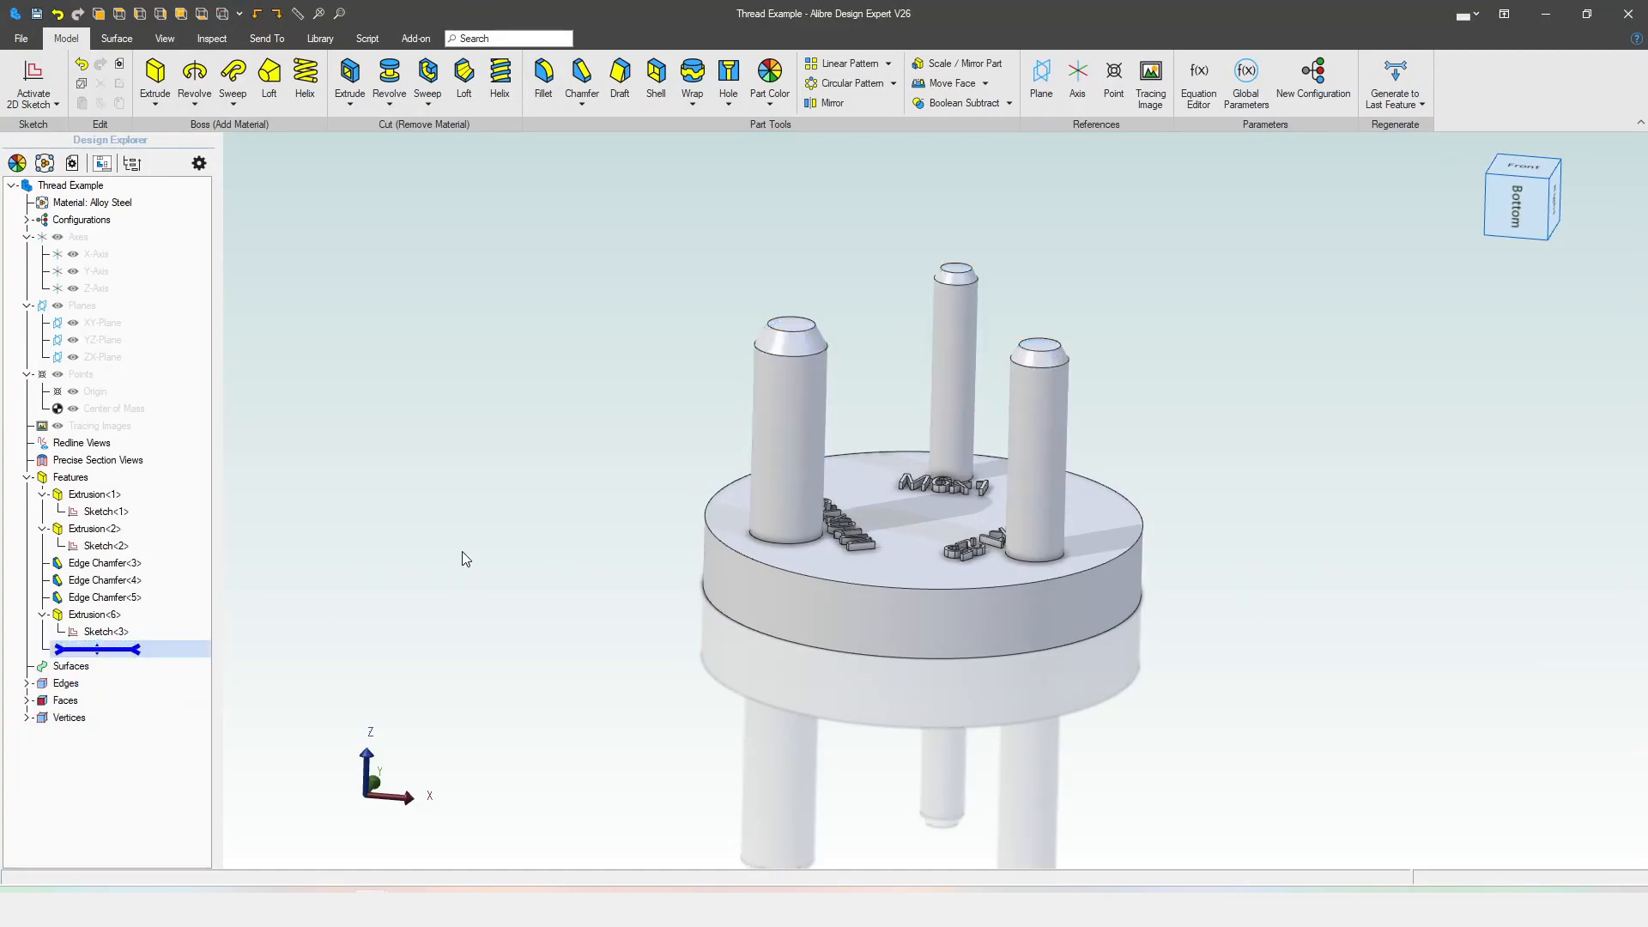
mouse_move(670, 384)
middle_mouse_down()
mouse_move(640, 393)
mouse_move(680, 379)
mouse_move(674, 400)
middle_mouse_up()
middle_click_drag(463, 583, 494, 561)
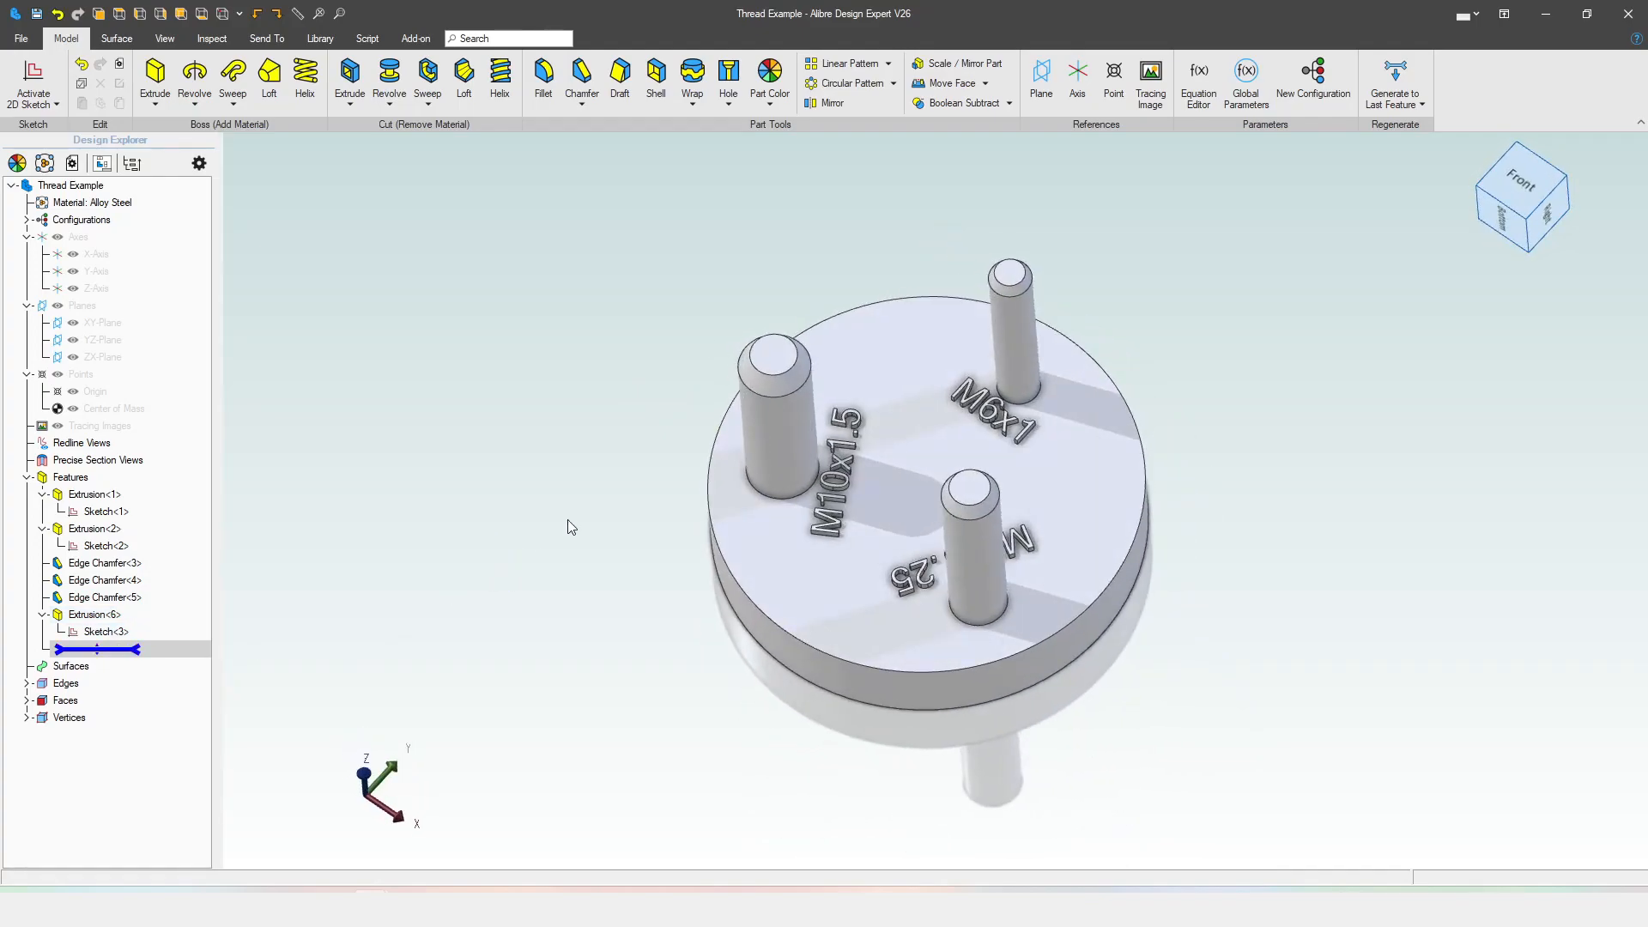
- Start a Boolean Subtract, dismiss the file selection and open the library part generator instead
left_click(964, 102)
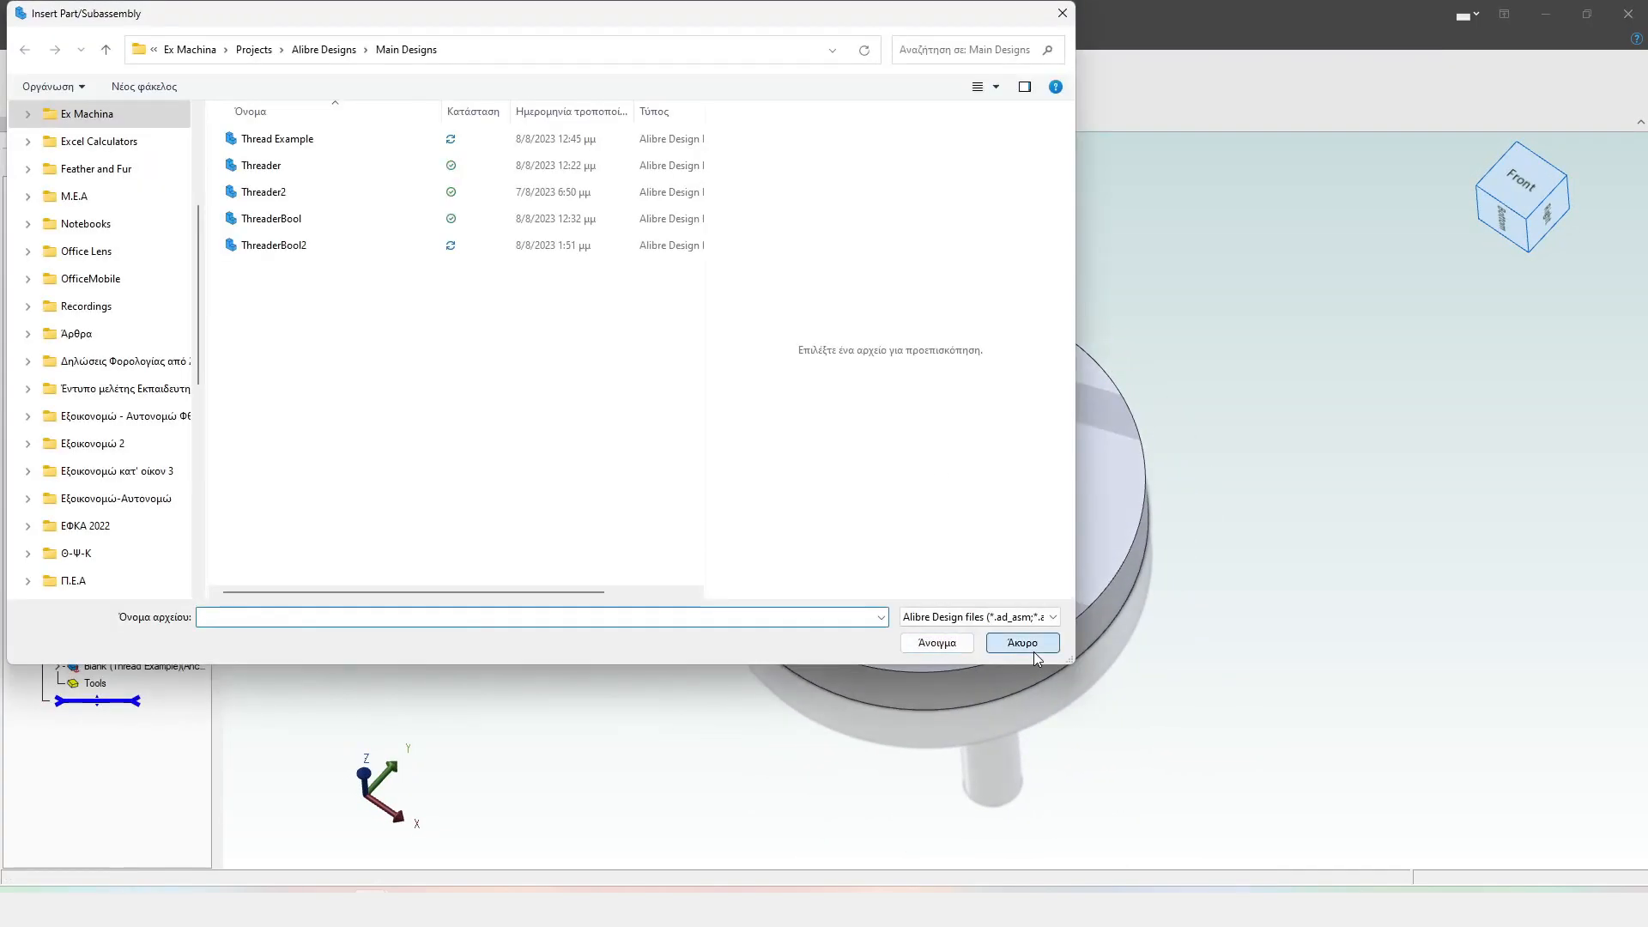
left_click(1035, 651)
left_click(320, 37)
left_click(101, 82)
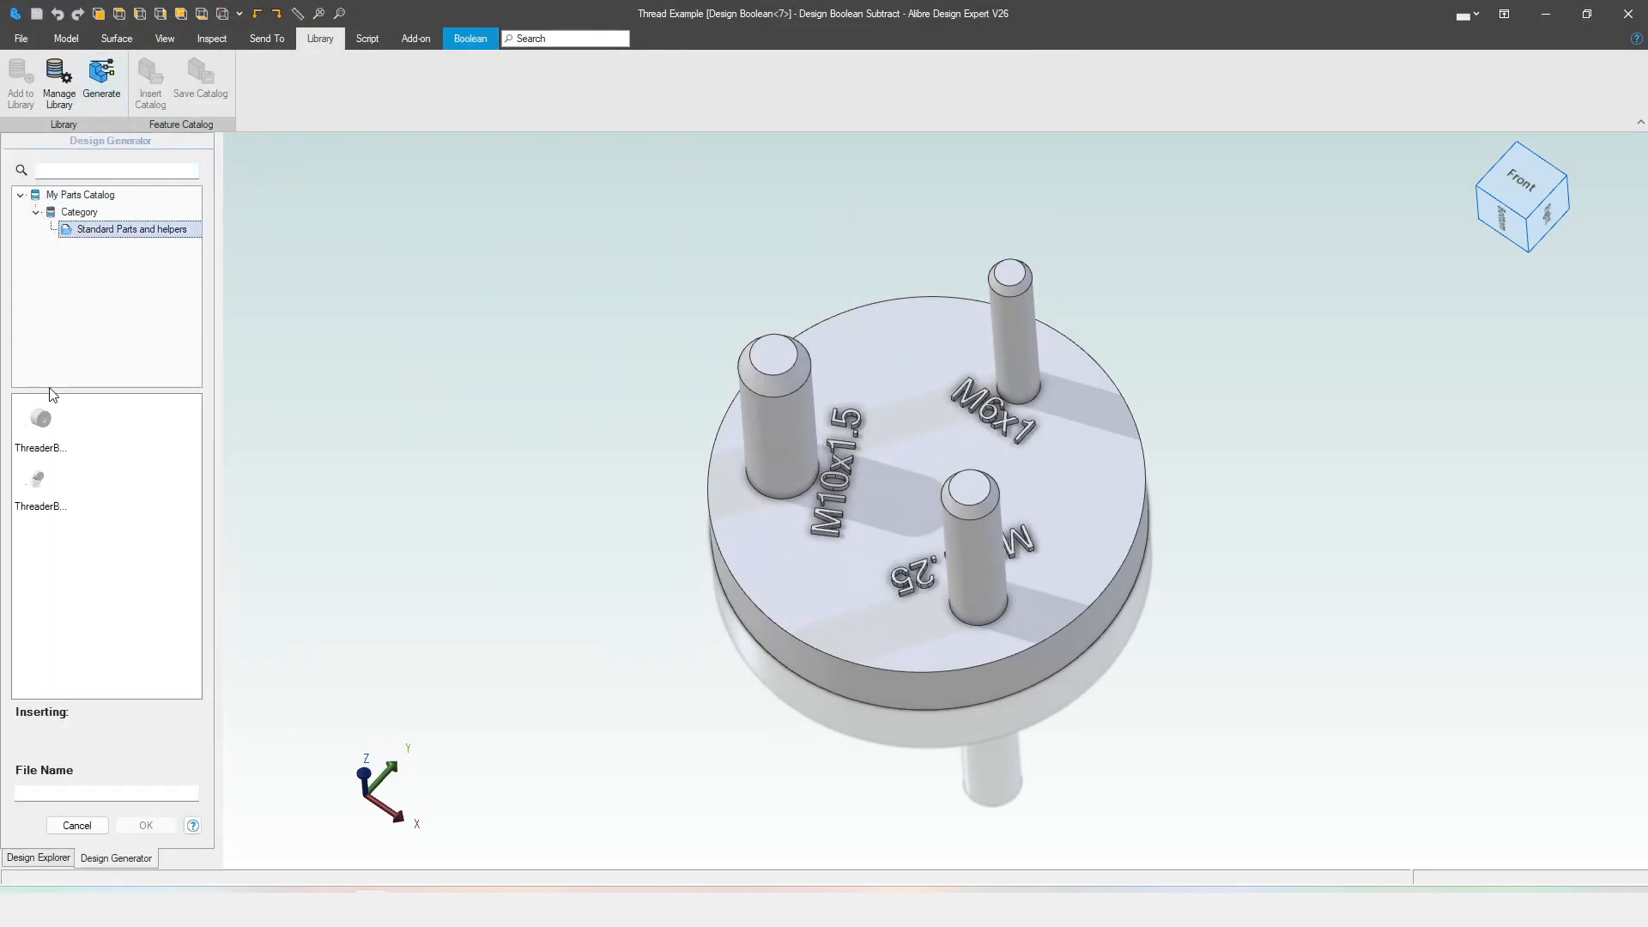
- Choose ThreaderBool2 from Standard Parts and helpers and insert it with the file name M6
left_click(41, 501)
left_click(40, 429)
double_click(107, 792)
type("M6")
left_click(145, 825)
- Try a pitch of 0,2 with the nominal thread M1
left_click(129, 268)
left_click(129, 267)
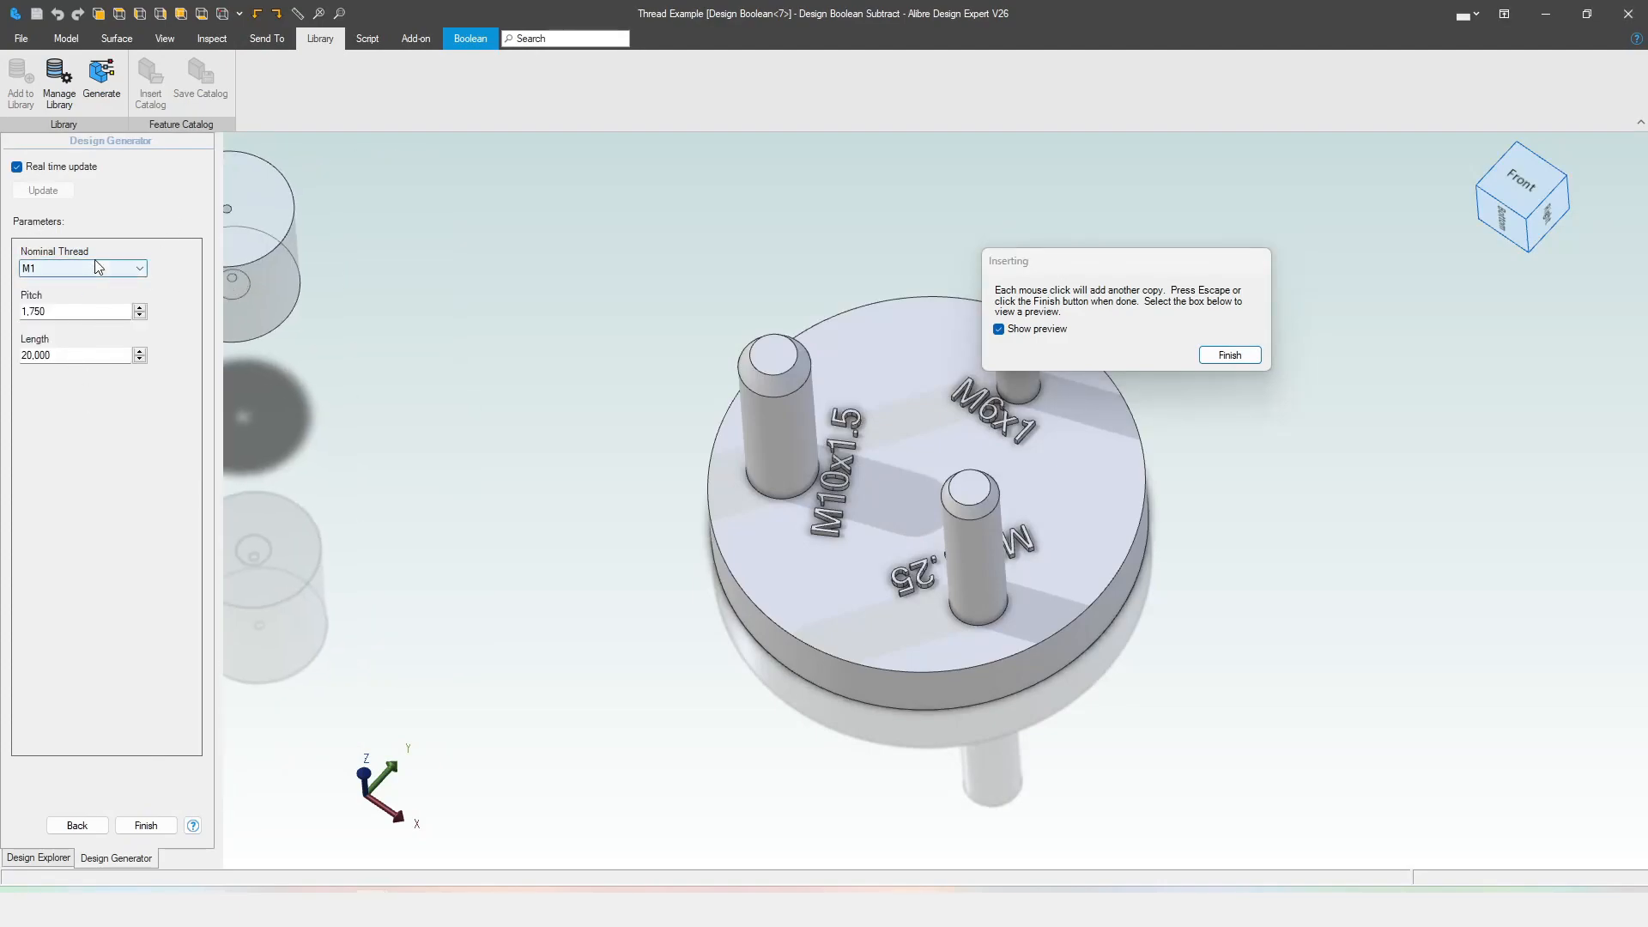
double_click(61, 309)
key("BackSpace")
type(",2")
key("Tab")
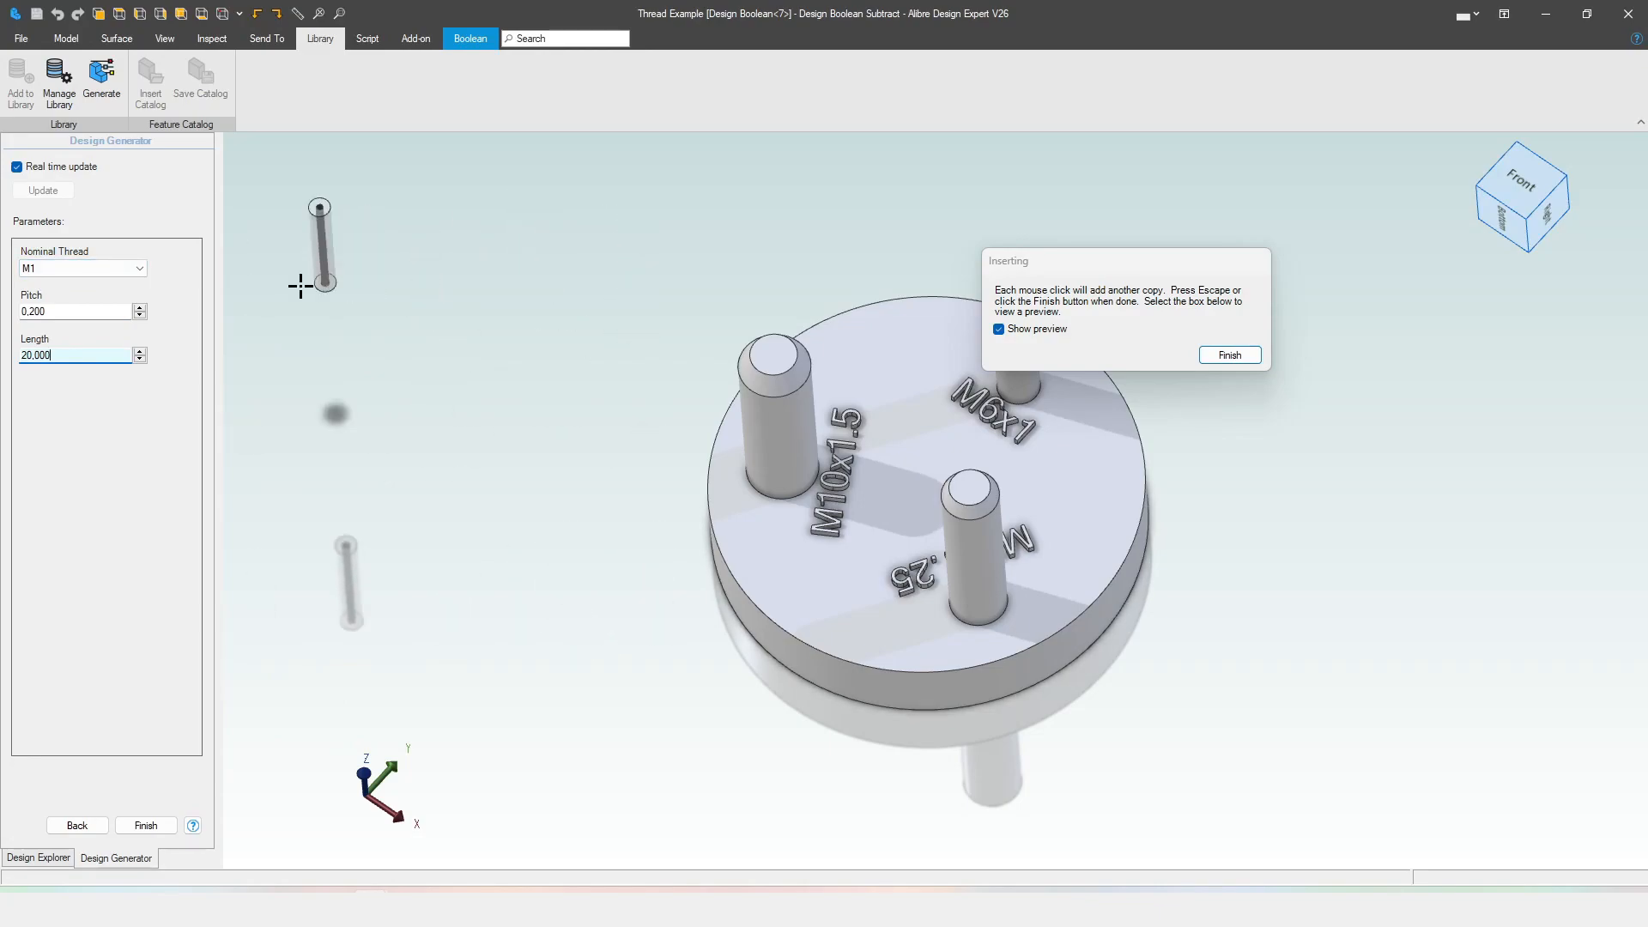
- Set the nominal thread to M6 and the pitch to 1, and place one threader beside the round plate
left_click(140, 269)
left_click(99, 323)
double_click(101, 312)
type("1")
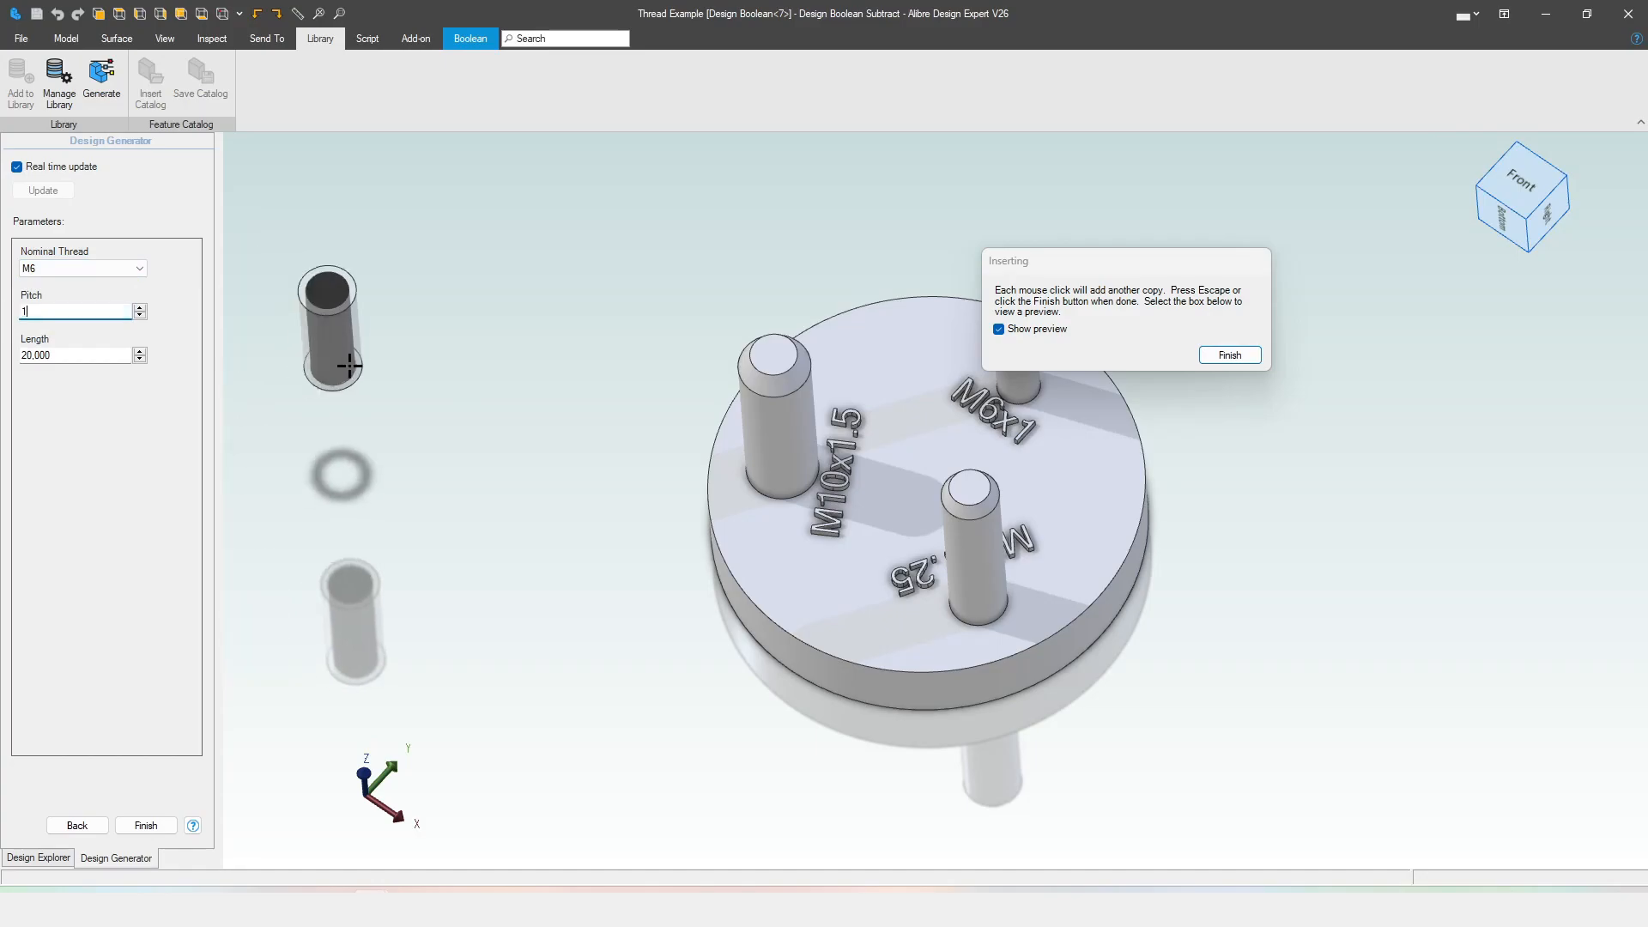
key("Return")
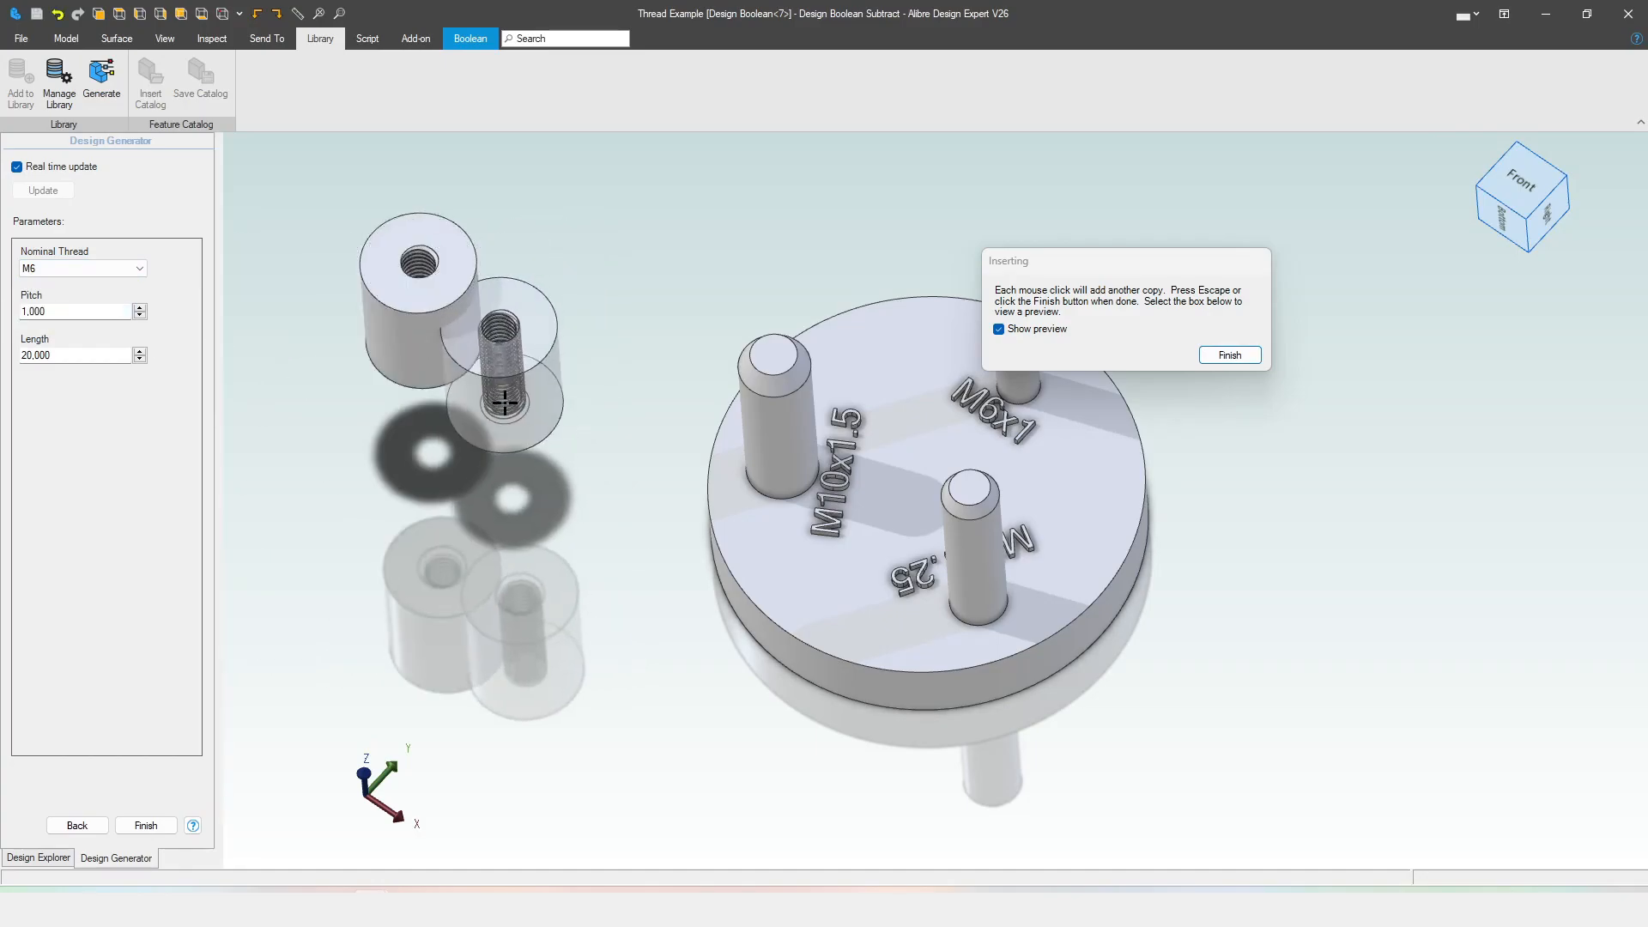
left_click(146, 825)
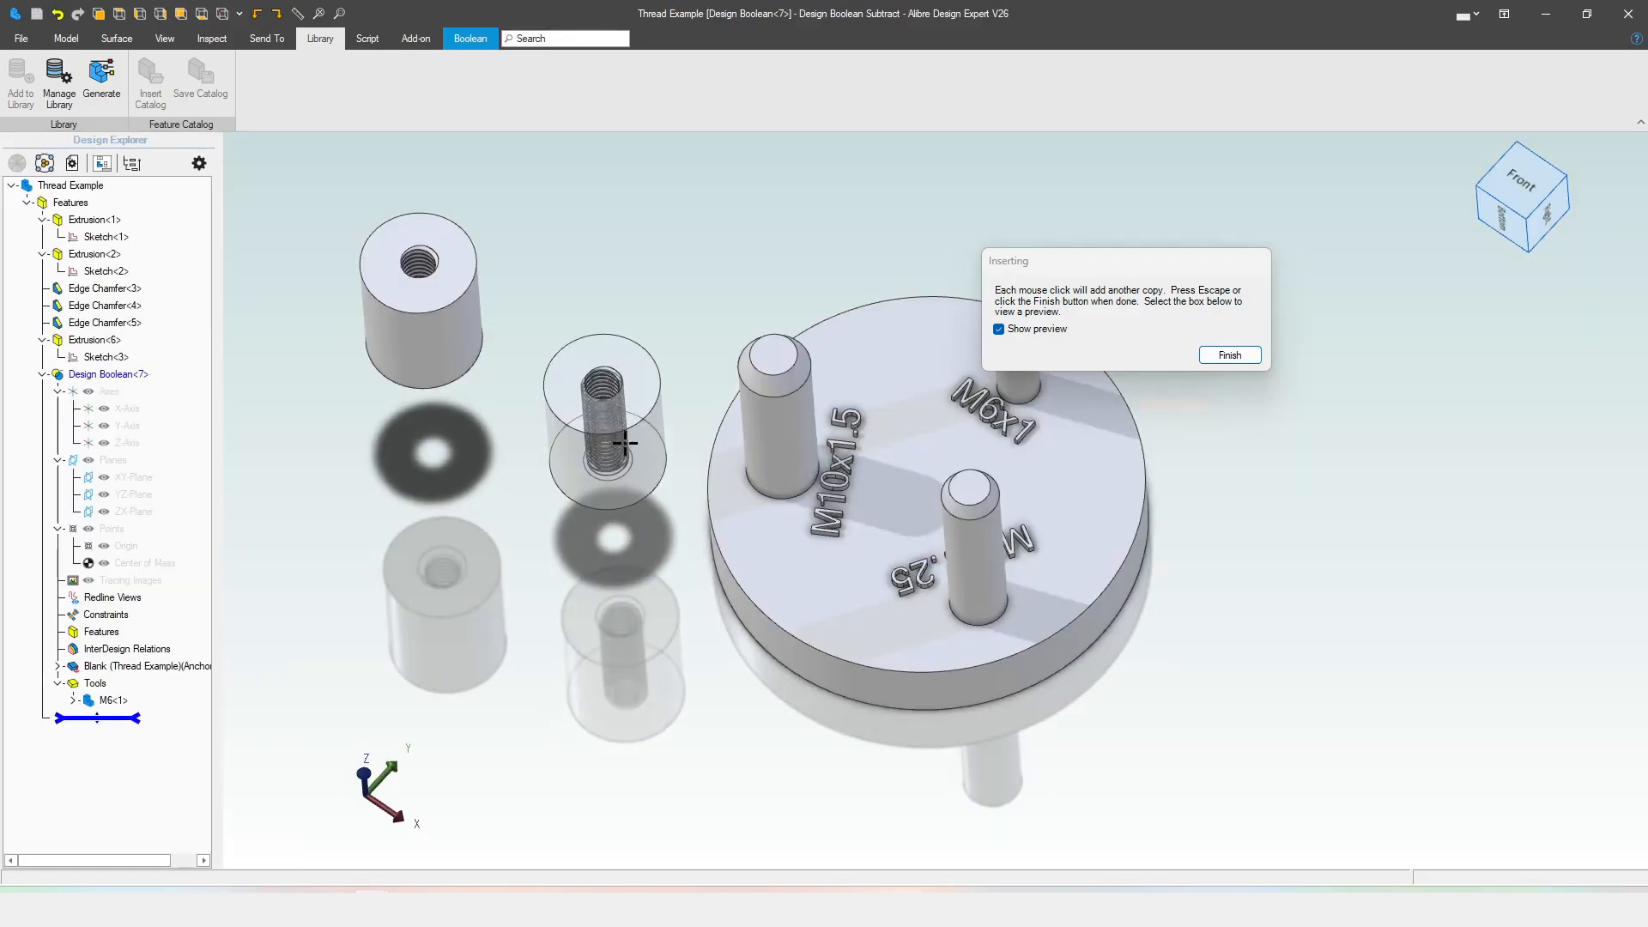
left_click(1229, 354)
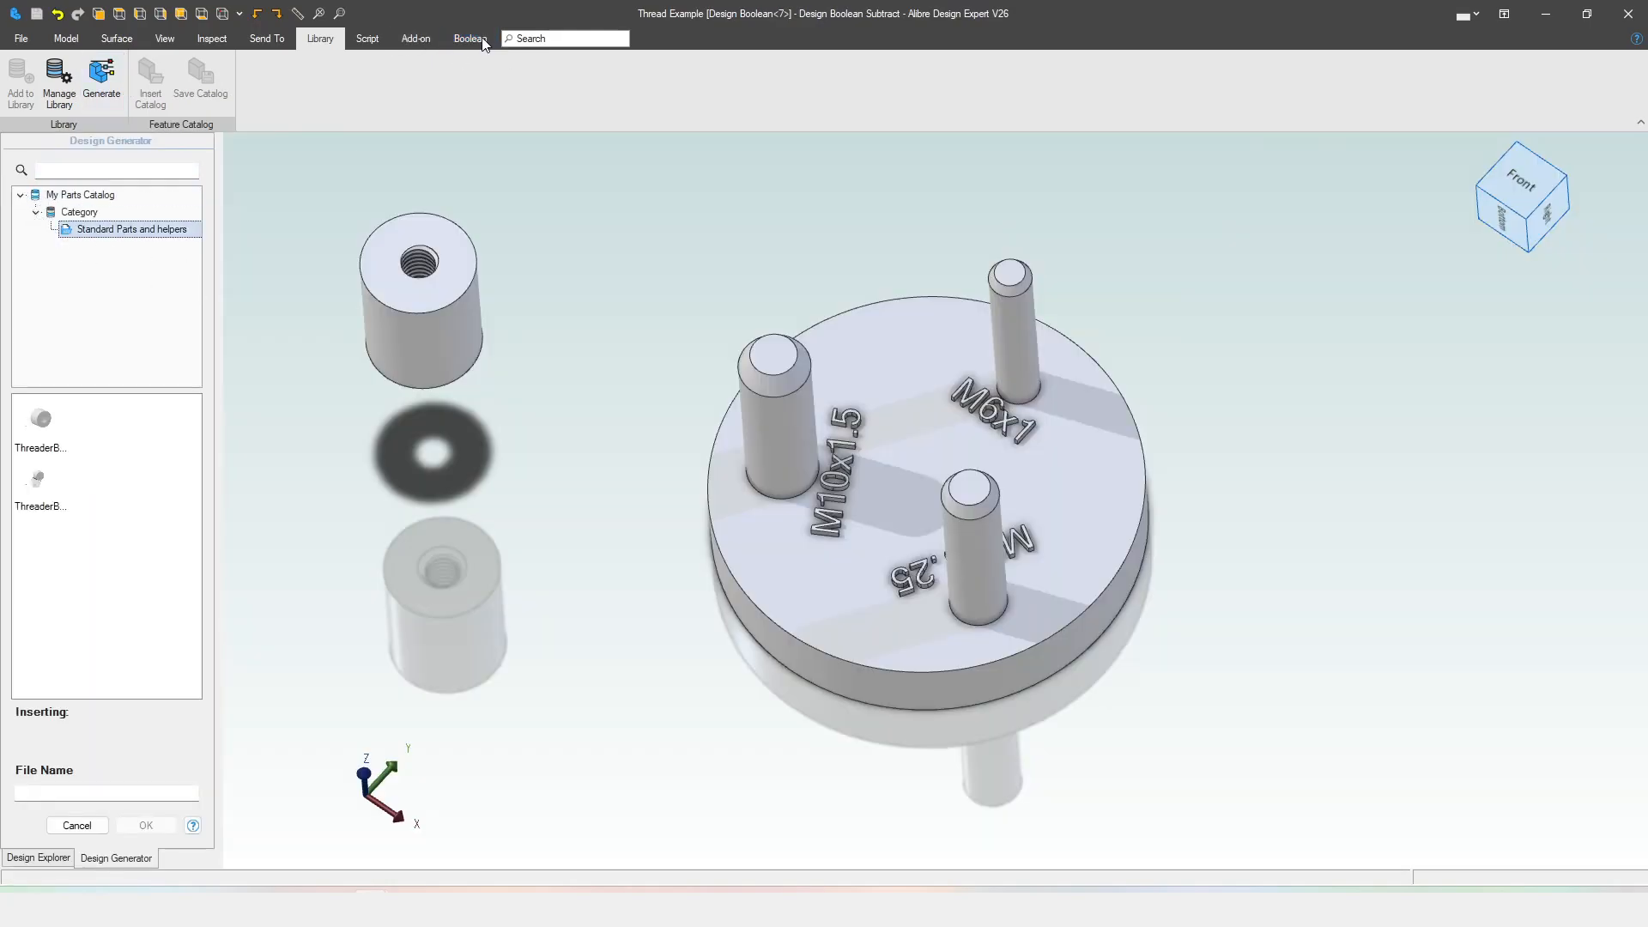
- Insert another ThreaderBool2 from the library with the file name M8
left_click(40, 420)
type("M8")
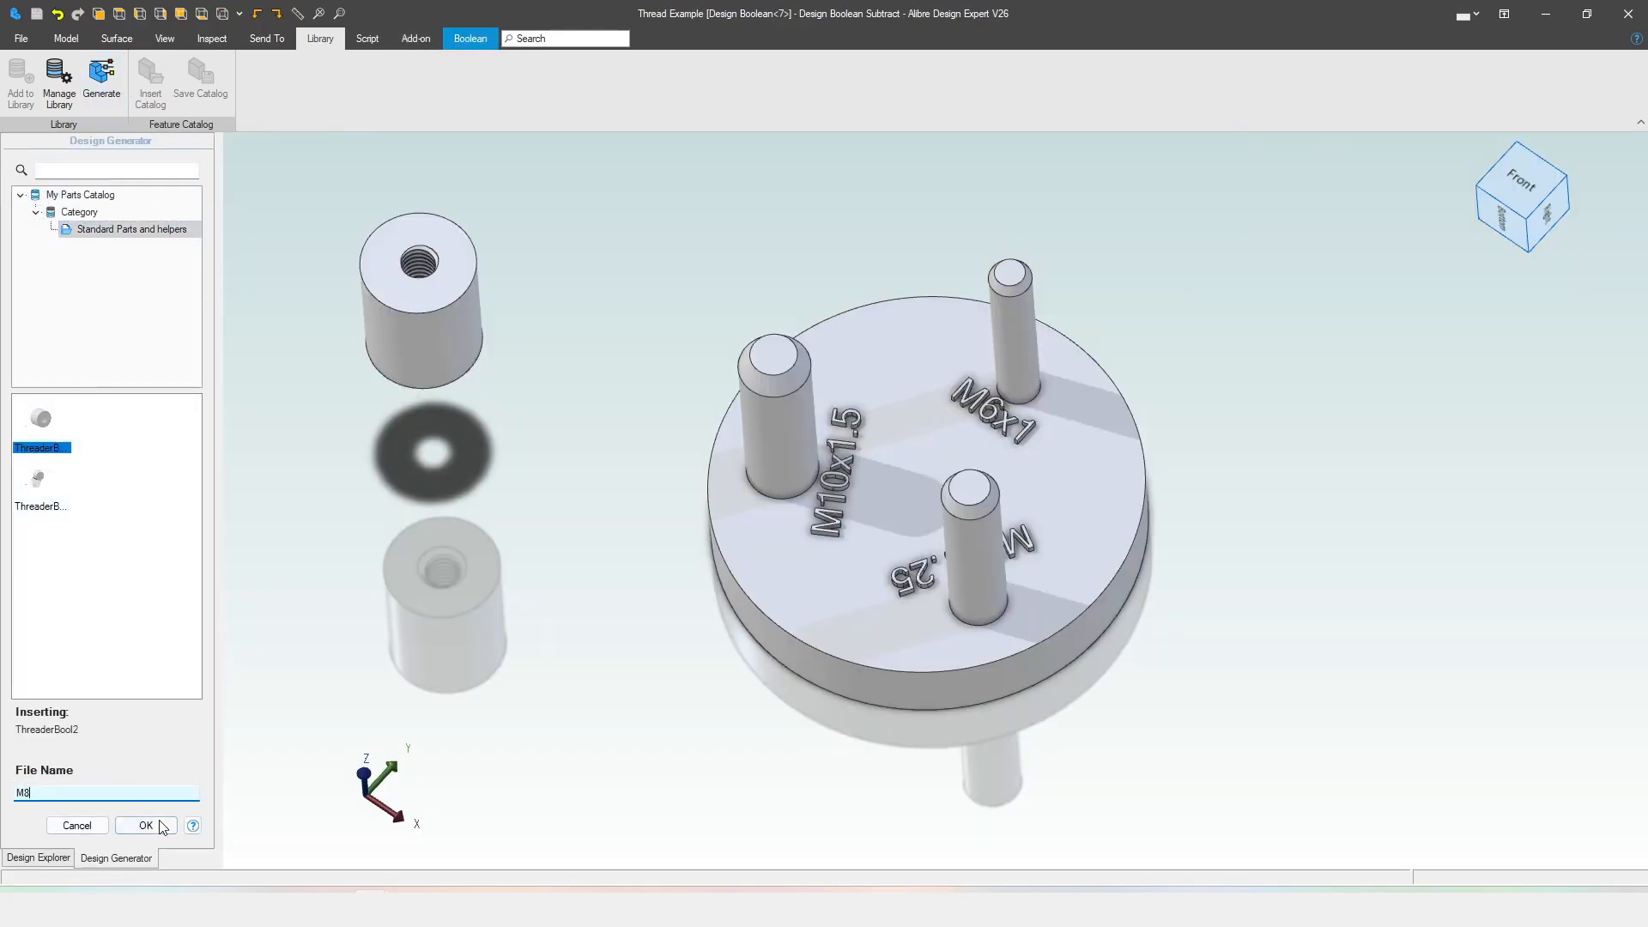
left_click(146, 825)
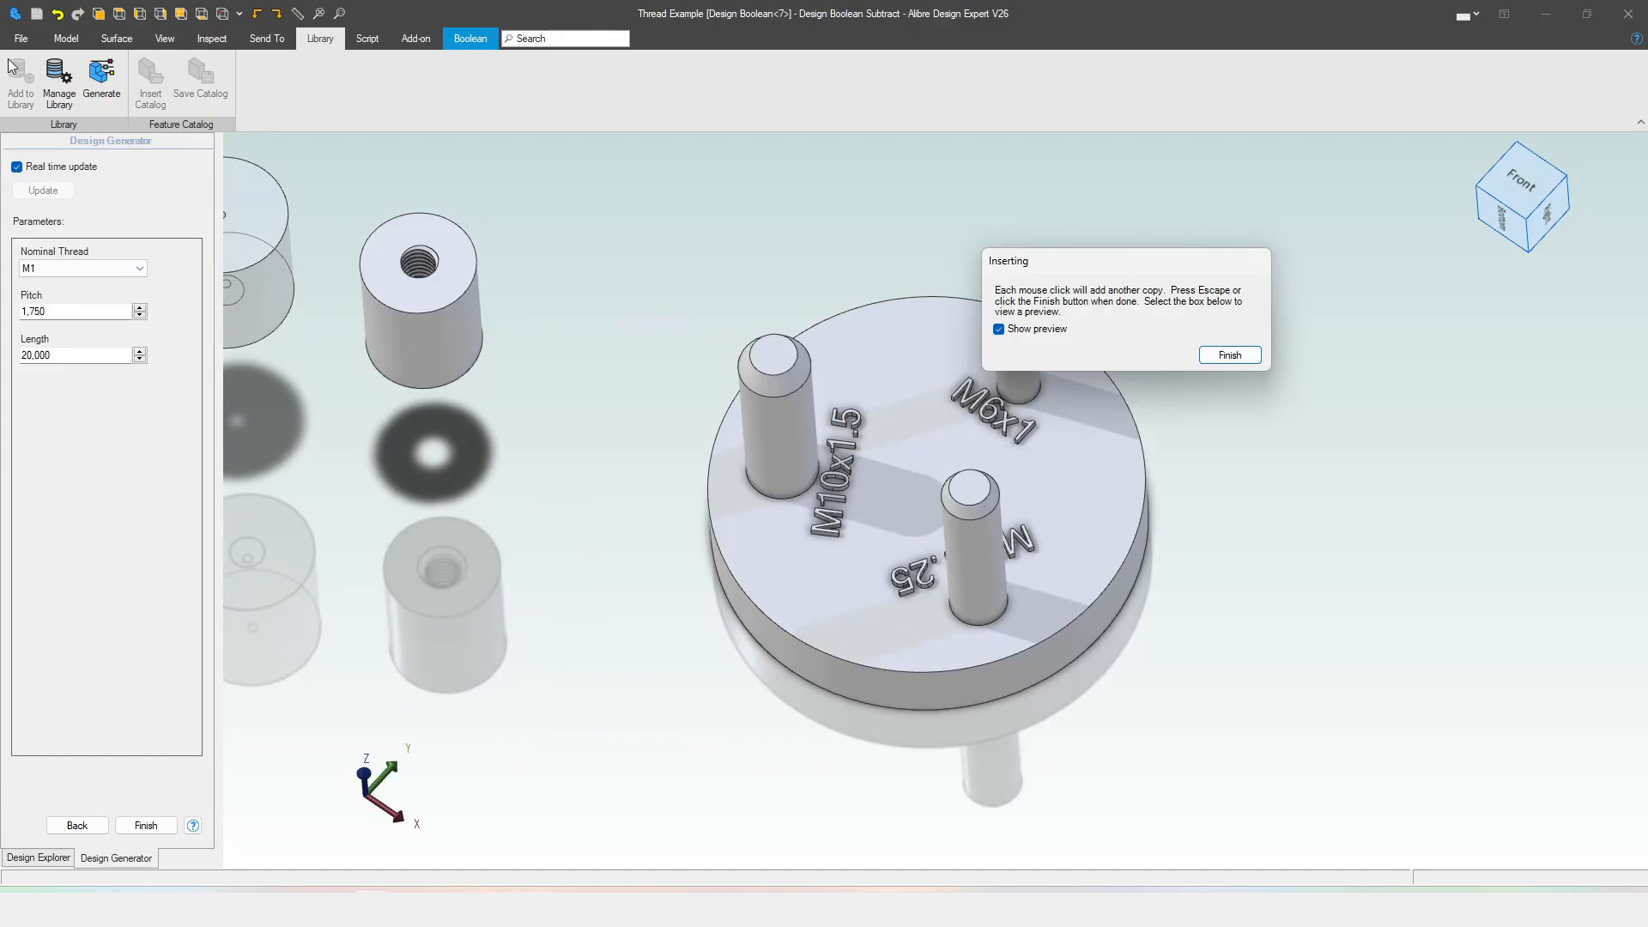
- Set the nominal thread to M8 and the pitch to 1,25, and place one threader near the M8 pin
left_click(139, 269)
left_click(51, 343)
double_click(96, 312)
type("1,25")
key("Tab")
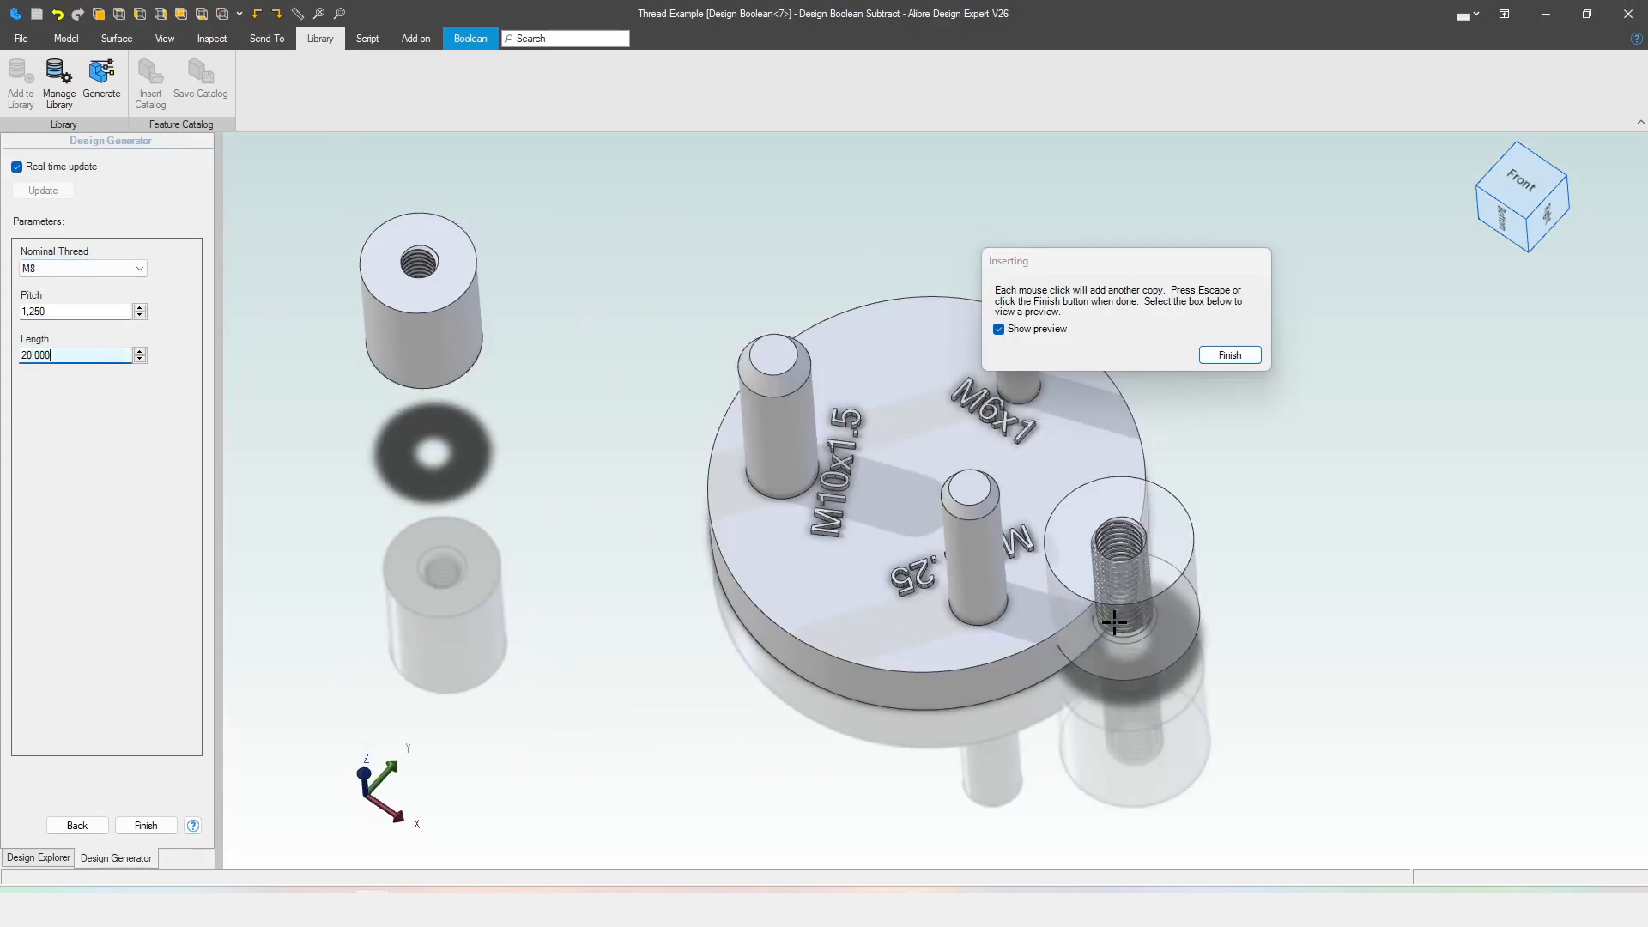
left_click(1107, 558)
left_click(1230, 355)
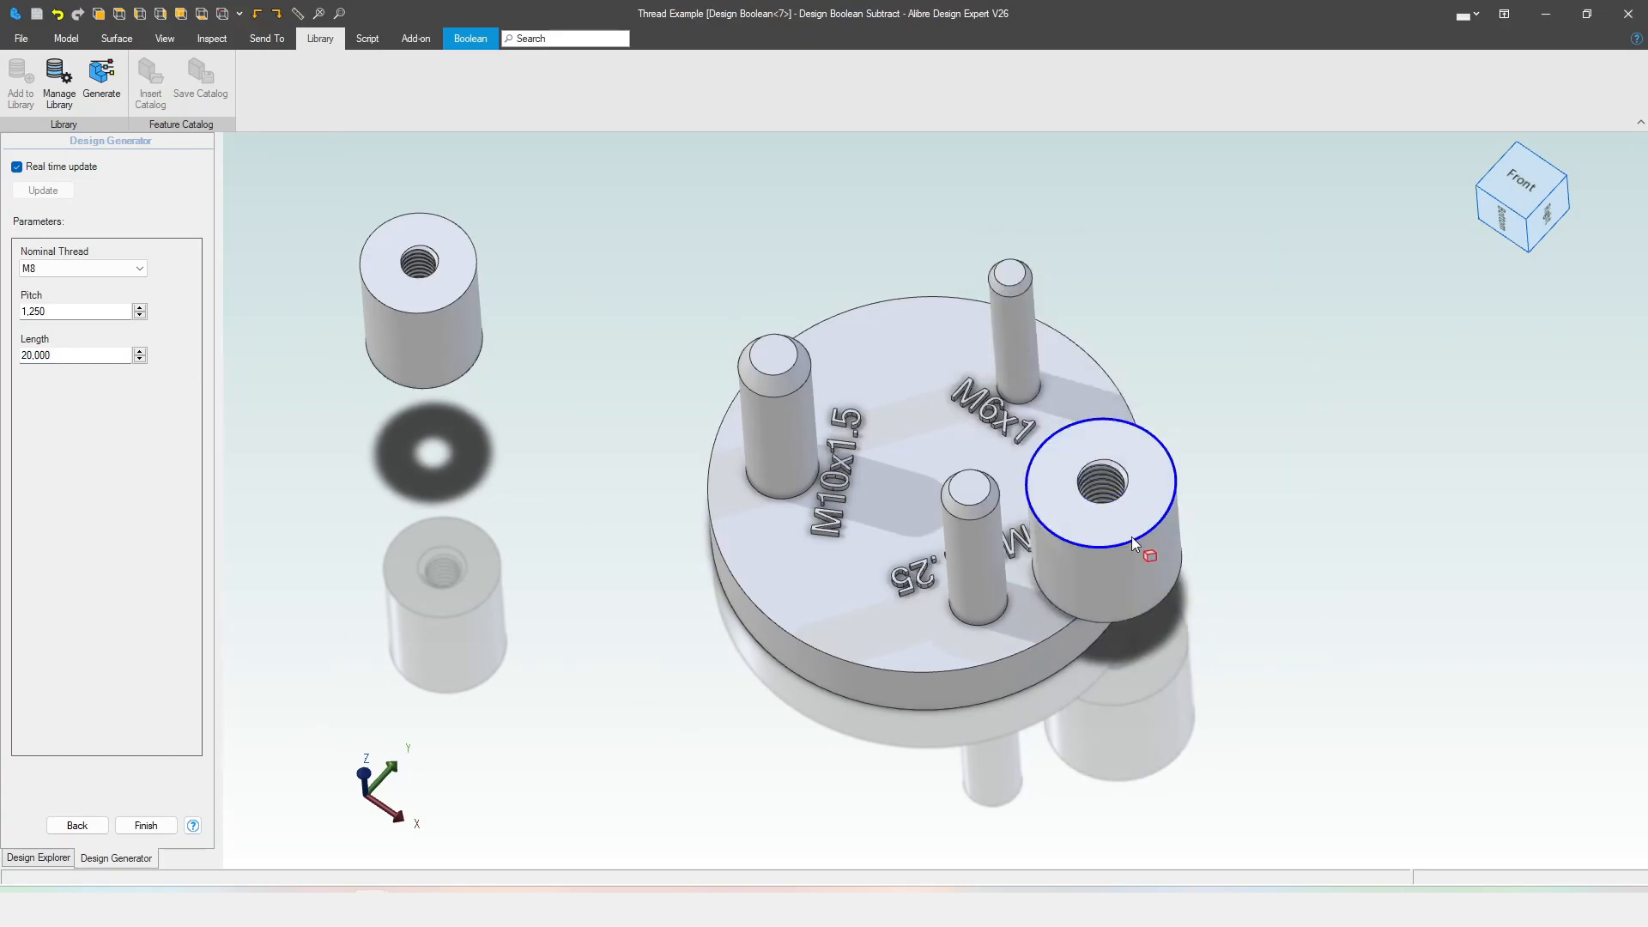
- Move the M6 threader beside the M6 pin and insert another ThreaderBool2 from the library with the file name M10
left_click_drag(460, 331, 1140, 323)
left_click(146, 825)
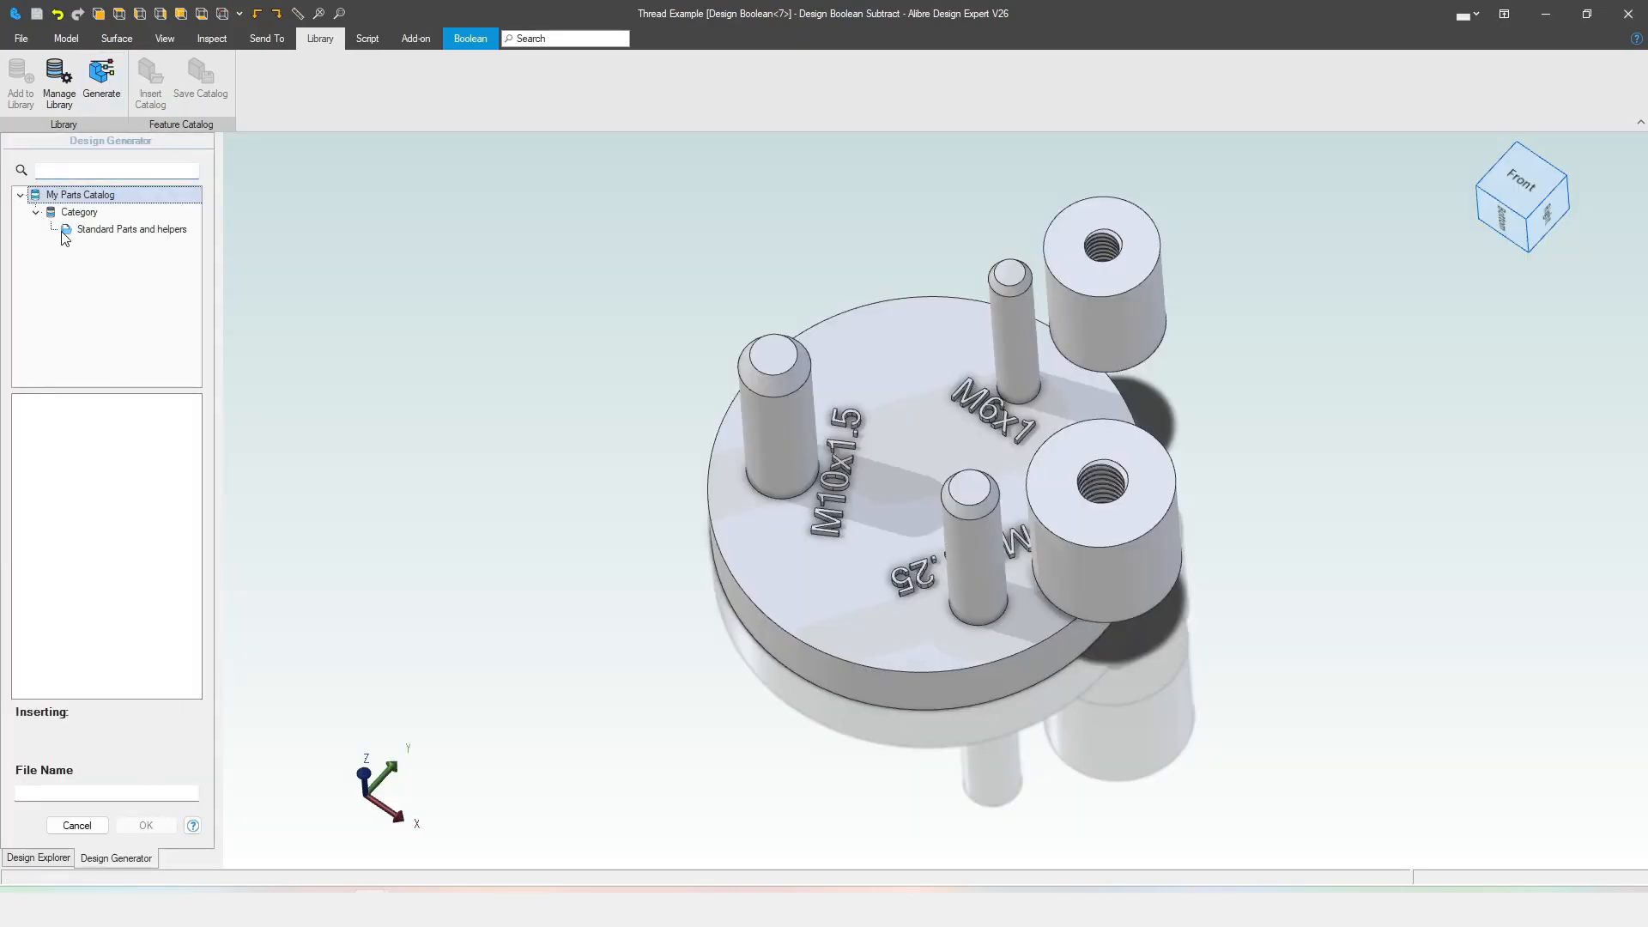
left_click(65, 232)
left_click(37, 429)
left_click(146, 825)
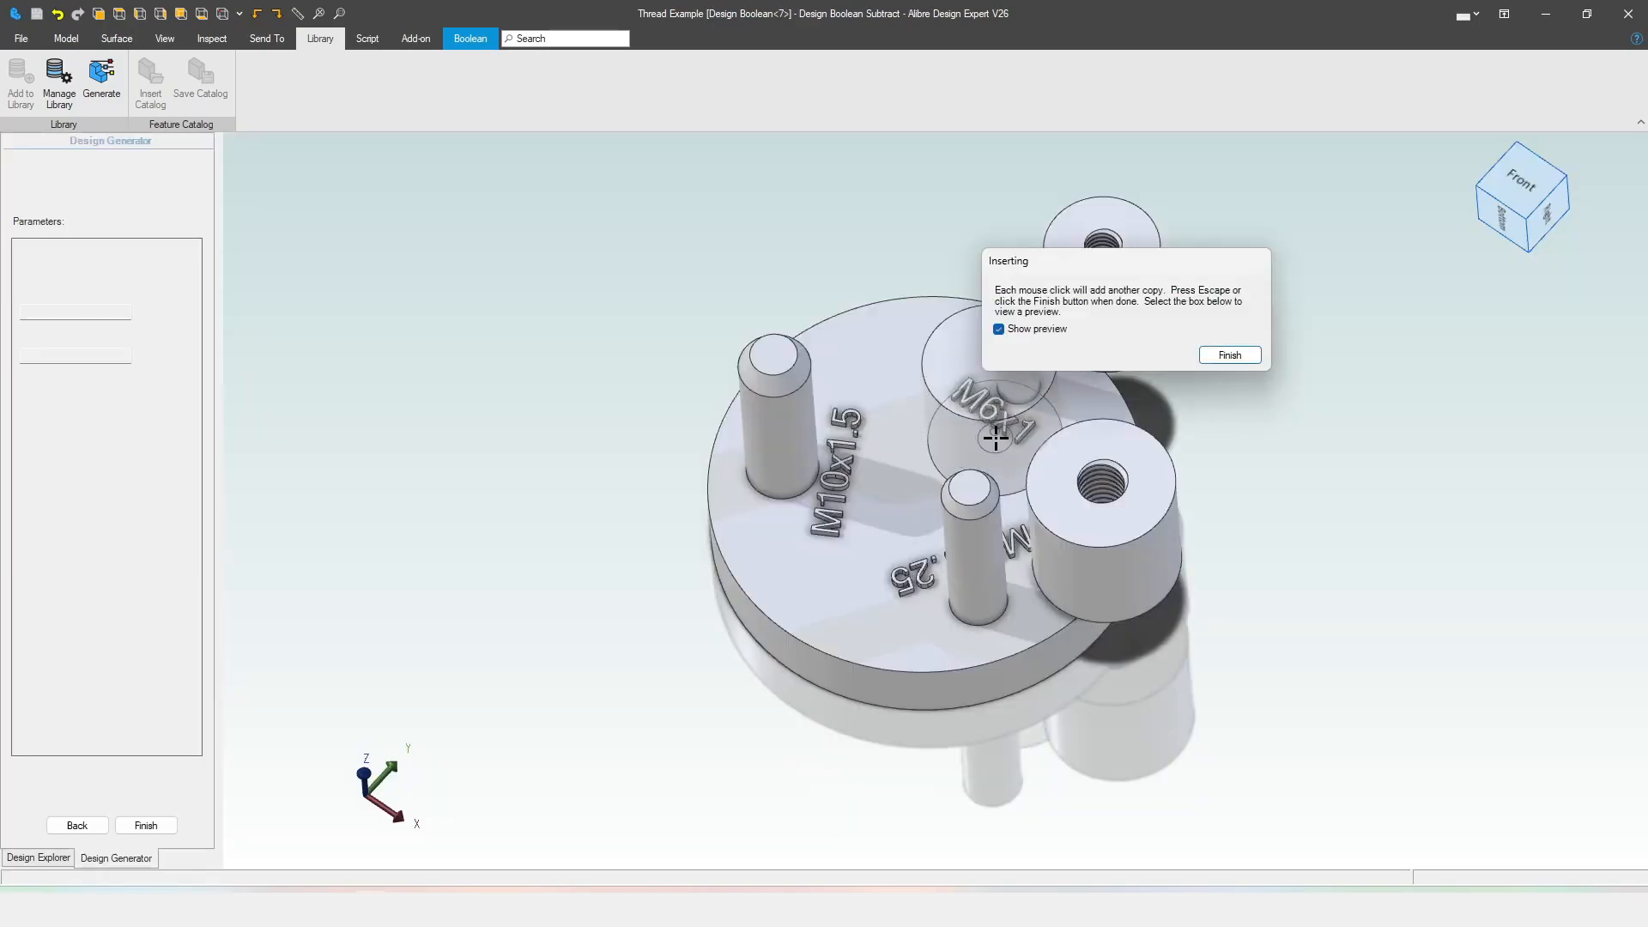
- Set the nominal thread to M10 and the pitch to 1.5, and place one threader beside the M10 pin
left_click(139, 269)
left_click(52, 367)
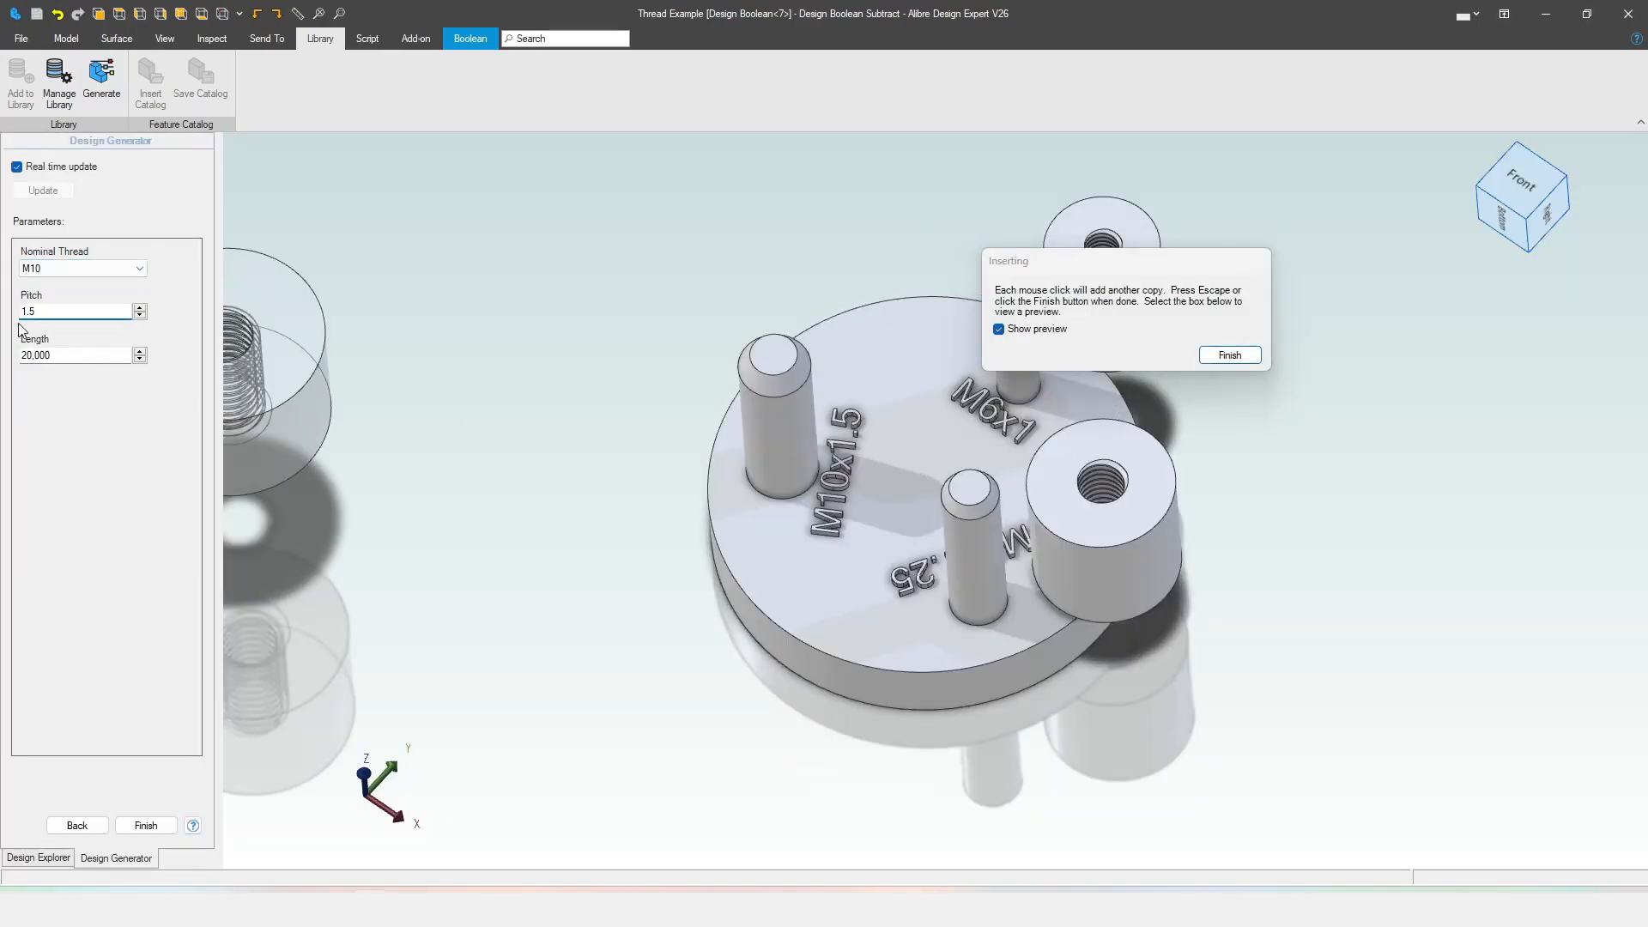
left_click(633, 423)
key("Escape")
left_click(147, 825)
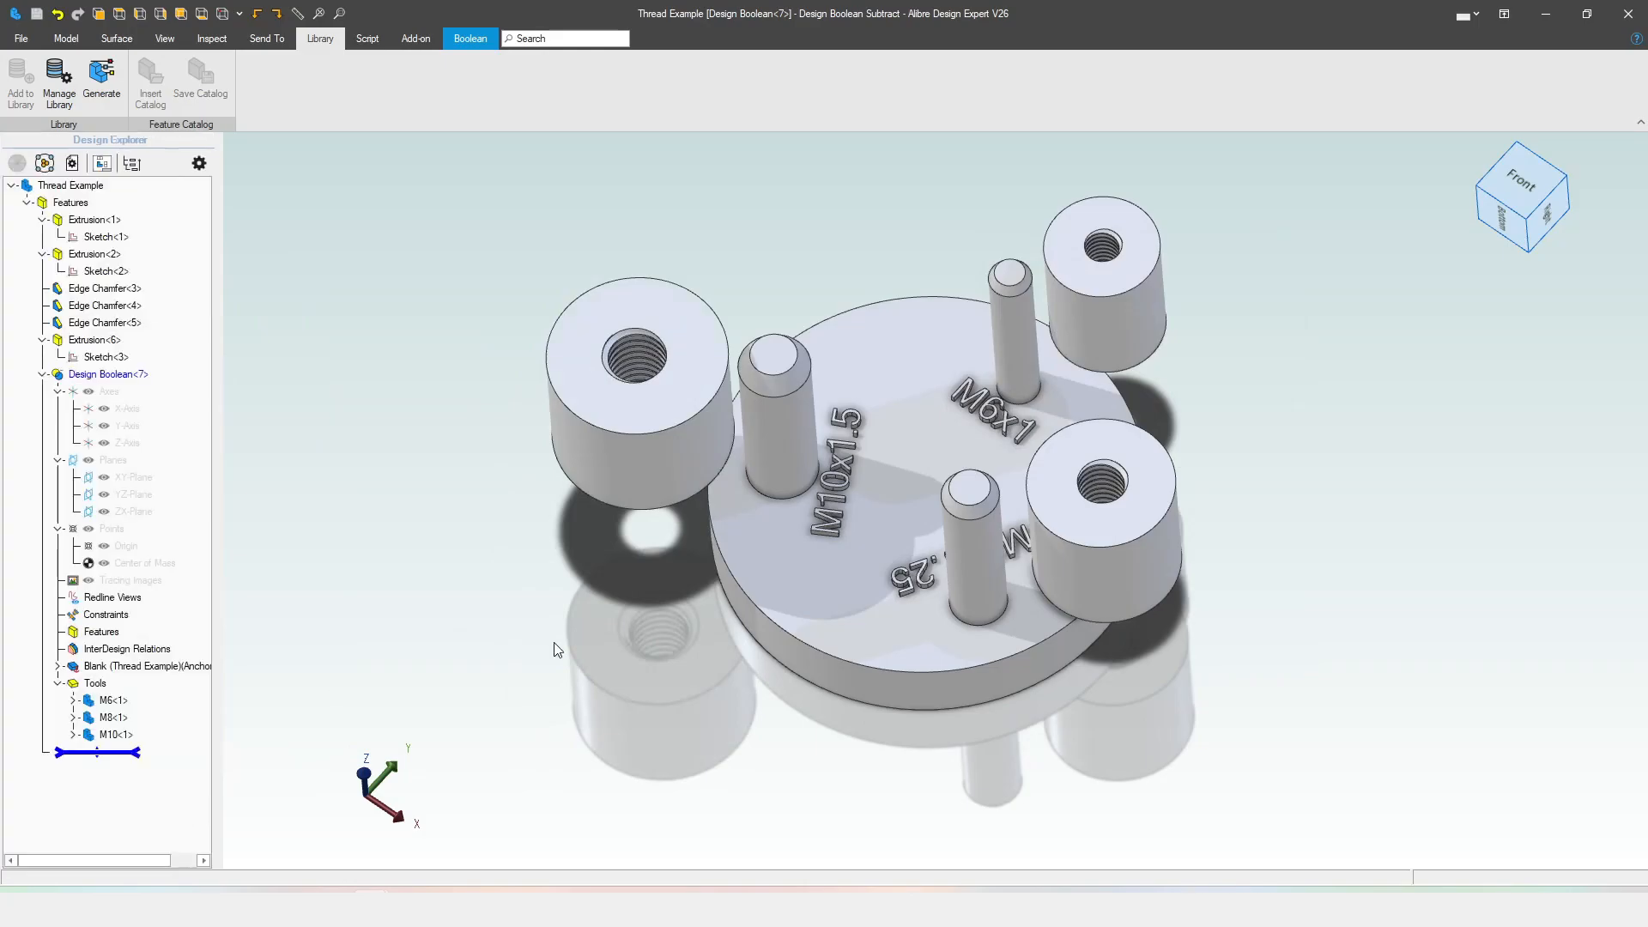
- Constrain the M6 threader's top face coincident with the M6 pin's top face and its cylinder coaxial with the pin
left_click(69, 77)
left_click(881, 294)
left_click(769, 315)
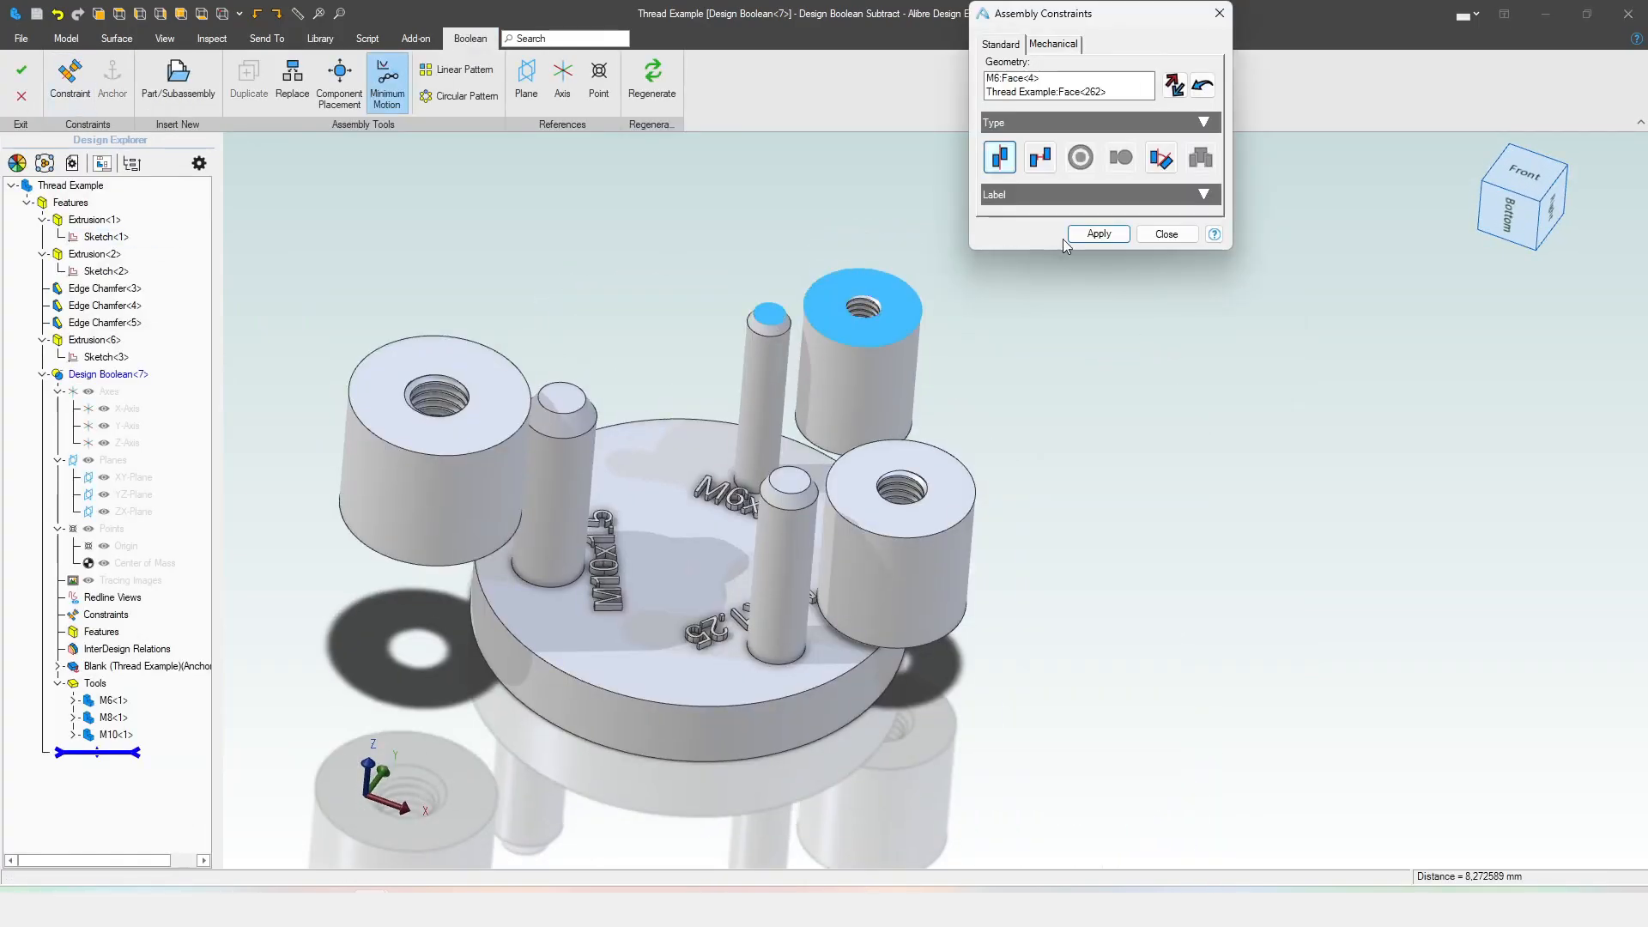
left_click(1098, 233)
left_click(867, 377)
left_click(762, 403)
left_click(1098, 320)
- Constrain the M8 threader coaxially to the M8 pin with an offset of 0
left_click(892, 506)
left_click(787, 484)
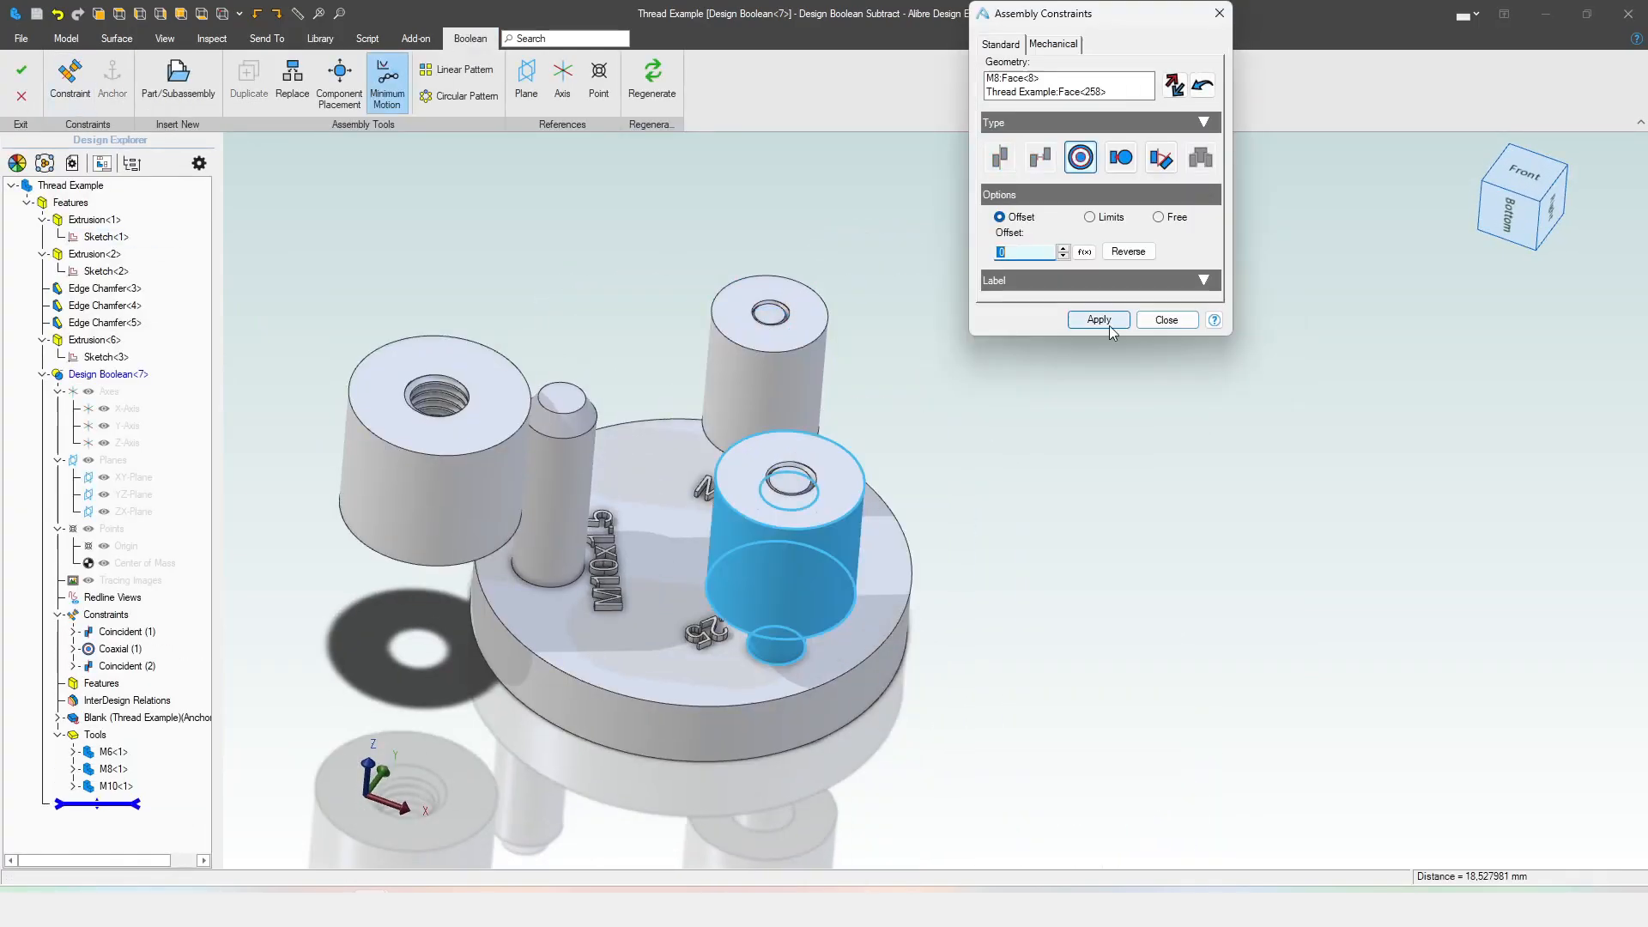
left_click(1098, 320)
- Constrain the M10 threader to the M10 pin and commit the Boolean subtraction of all three threaders
left_click(509, 403)
left_click(656, 436)
left_click(1098, 234)
left_click(1166, 234)
left_click(21, 71)
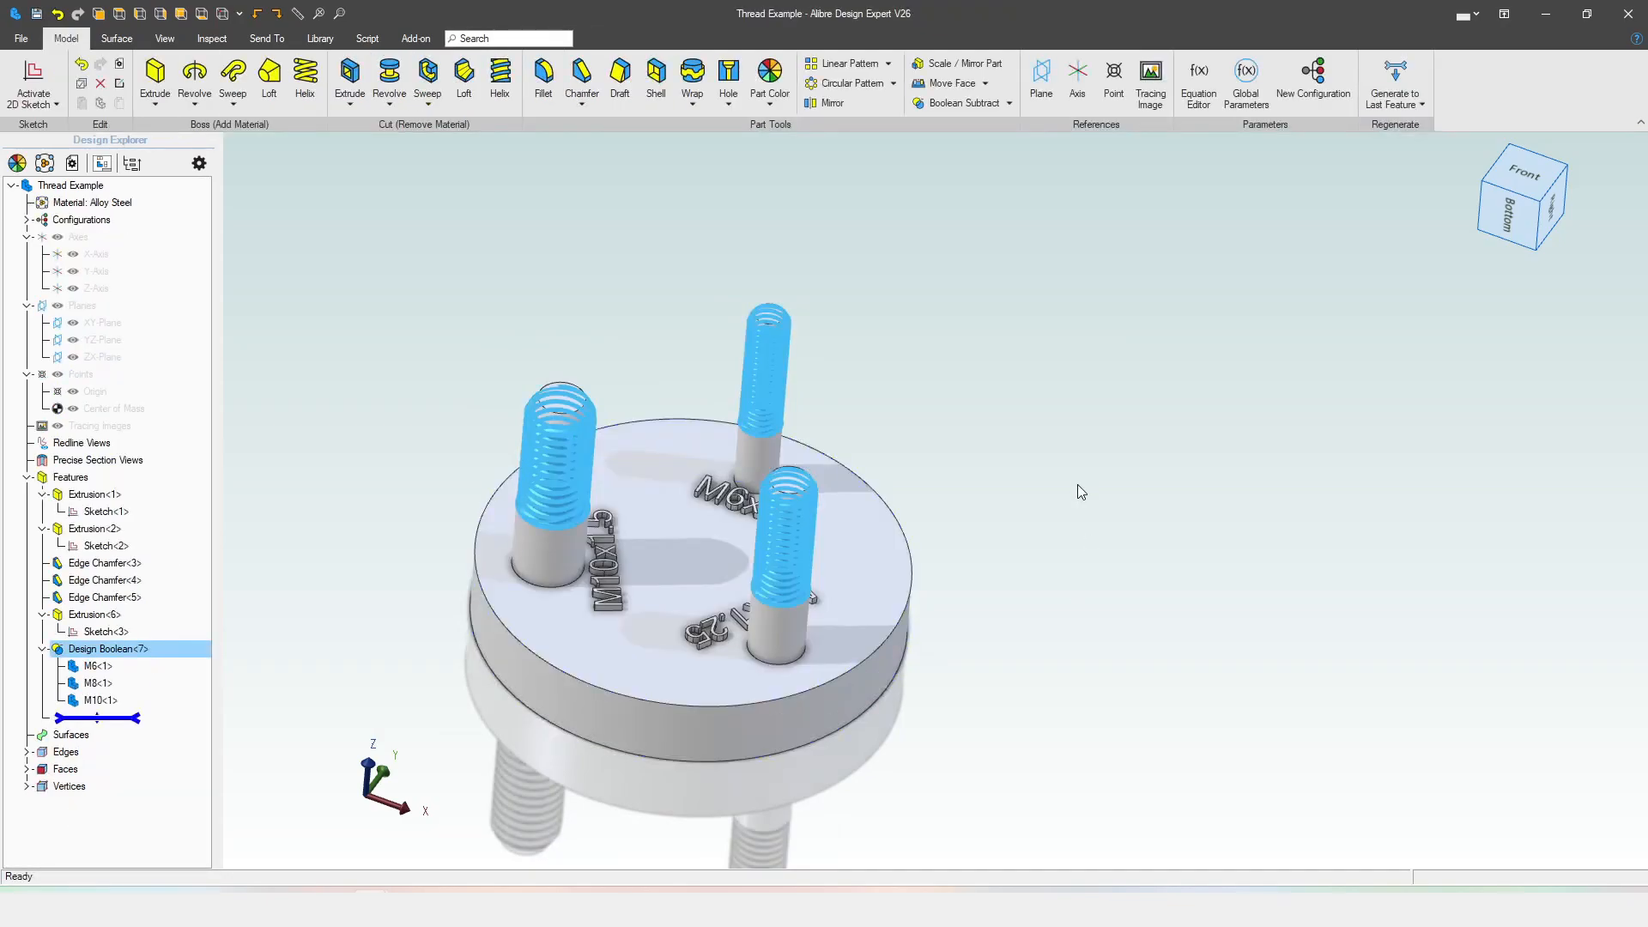
- Examine the cut threads on the three pins from several angles and up close
middle_click_drag(1032, 572, 1064, 544)
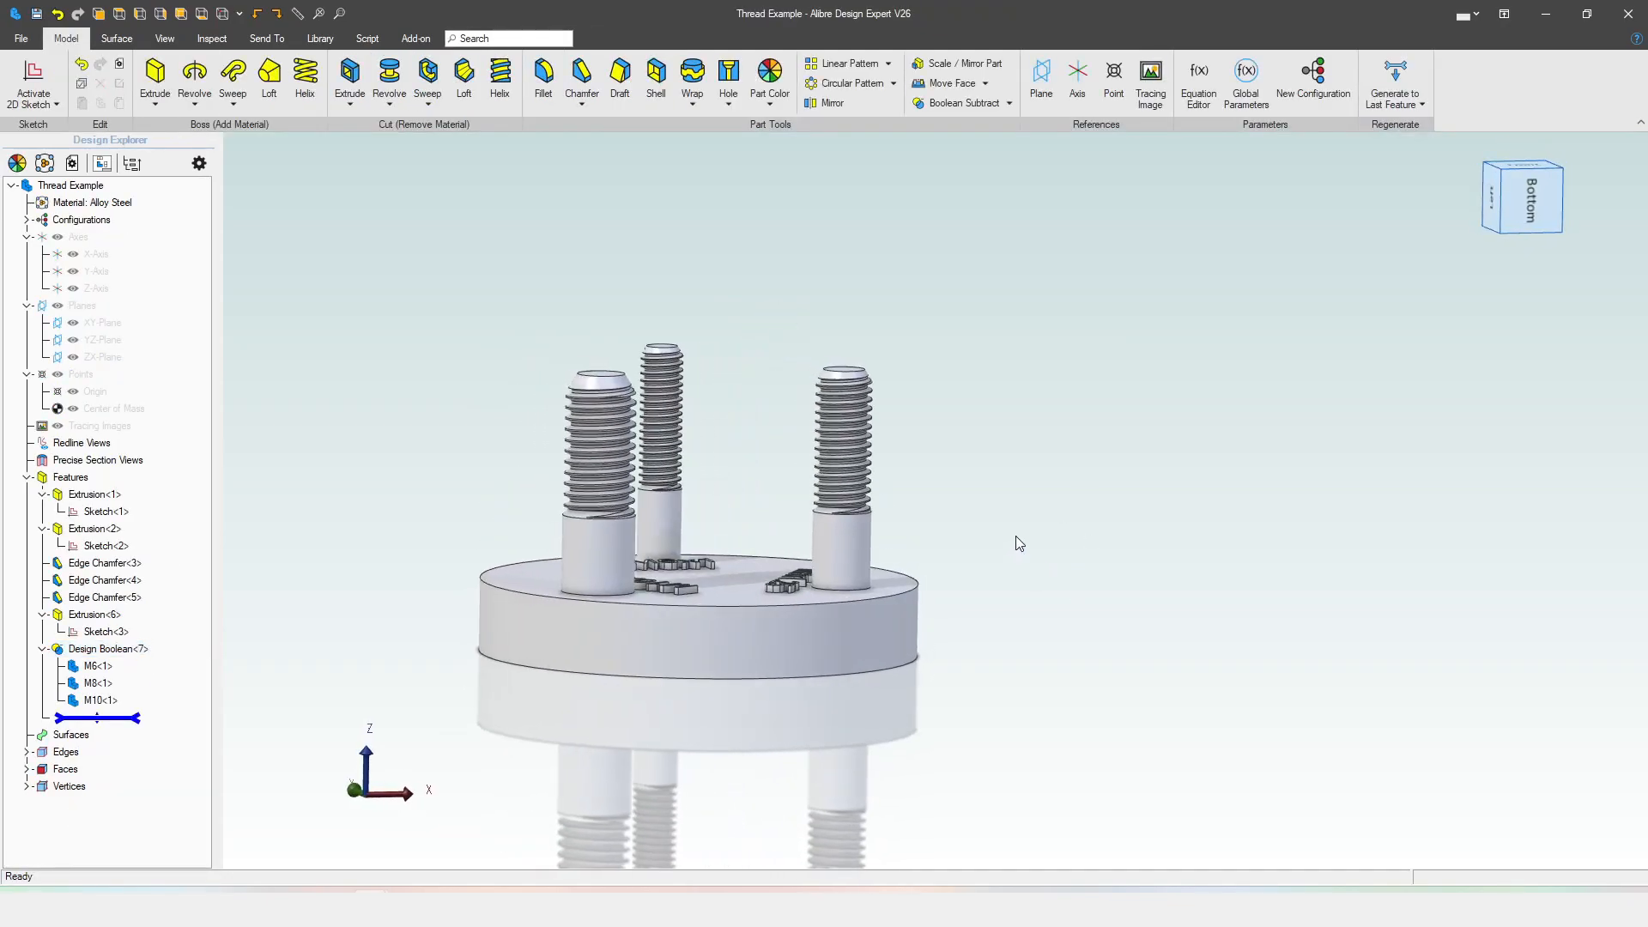
scroll(683, 462, "up", 4)
middle_click_drag(912, 469, 877, 461)
middle_click_drag(1016, 502, 832, 435)
scroll(837, 437, "down", 3)
mouse_move(1073, 413)
middle_mouse_down()
mouse_move(1022, 449)
mouse_move(1074, 437)
middle_mouse_up()
scroll(914, 591, "down", 1)
middle_click_drag(914, 590, 1062, 384)
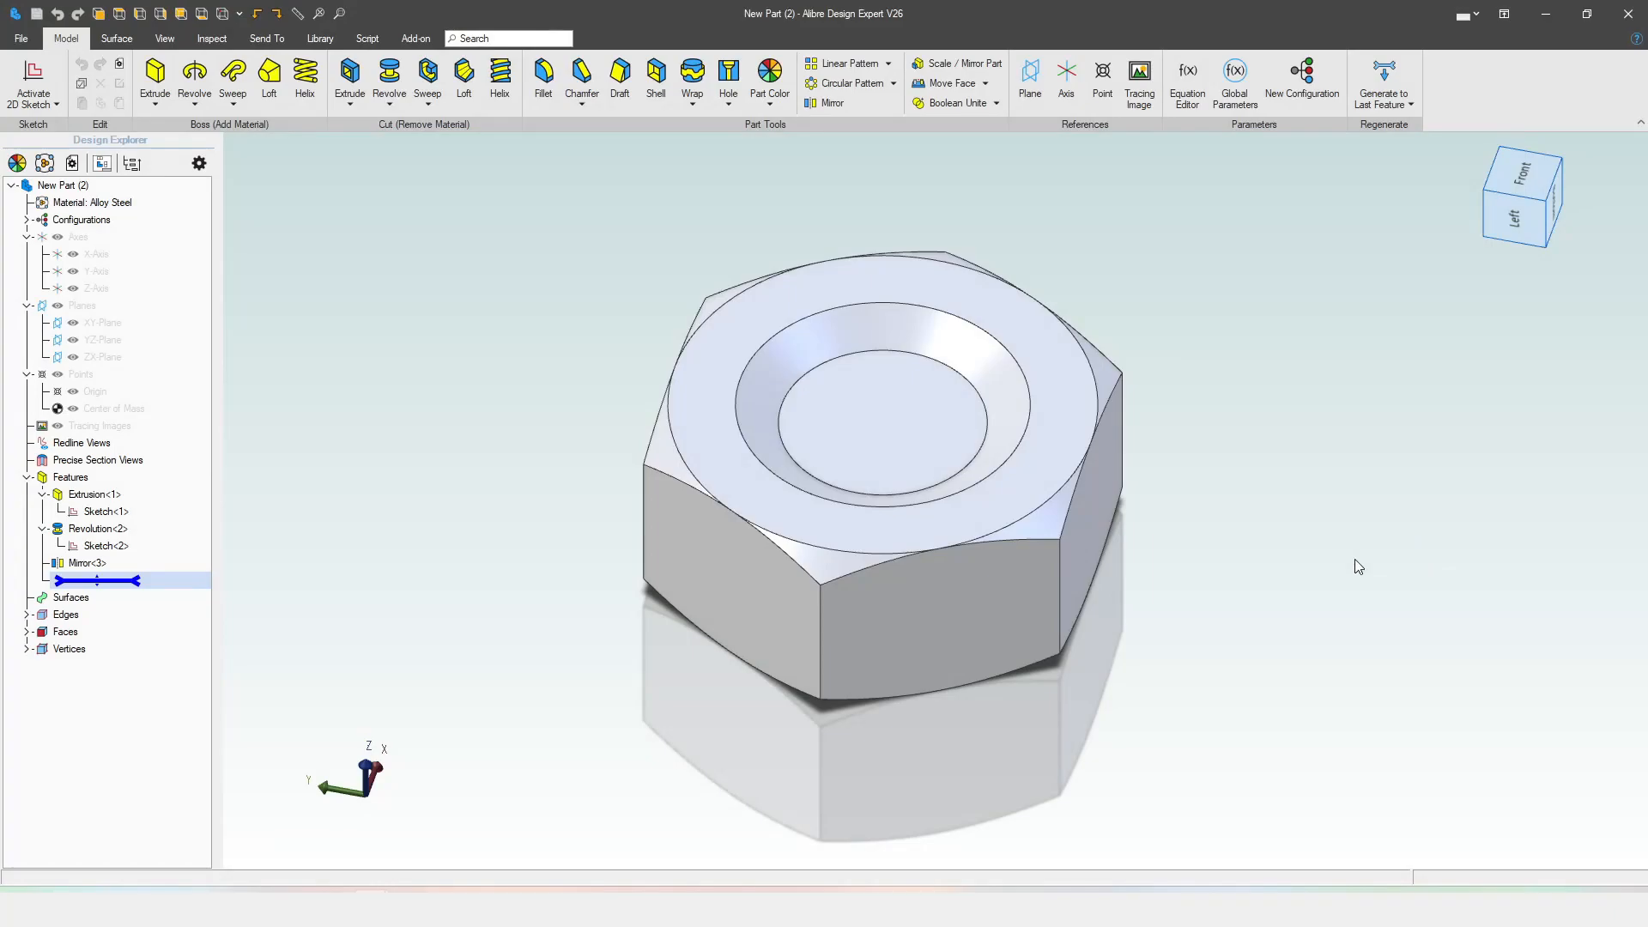
- Start a Boolean Intersect on the hex nut in New Part (2) and dismiss the insertion of a part from file
middle_click_drag(1359, 566, 1059, 663)
middle_click_drag(468, 466, 507, 483)
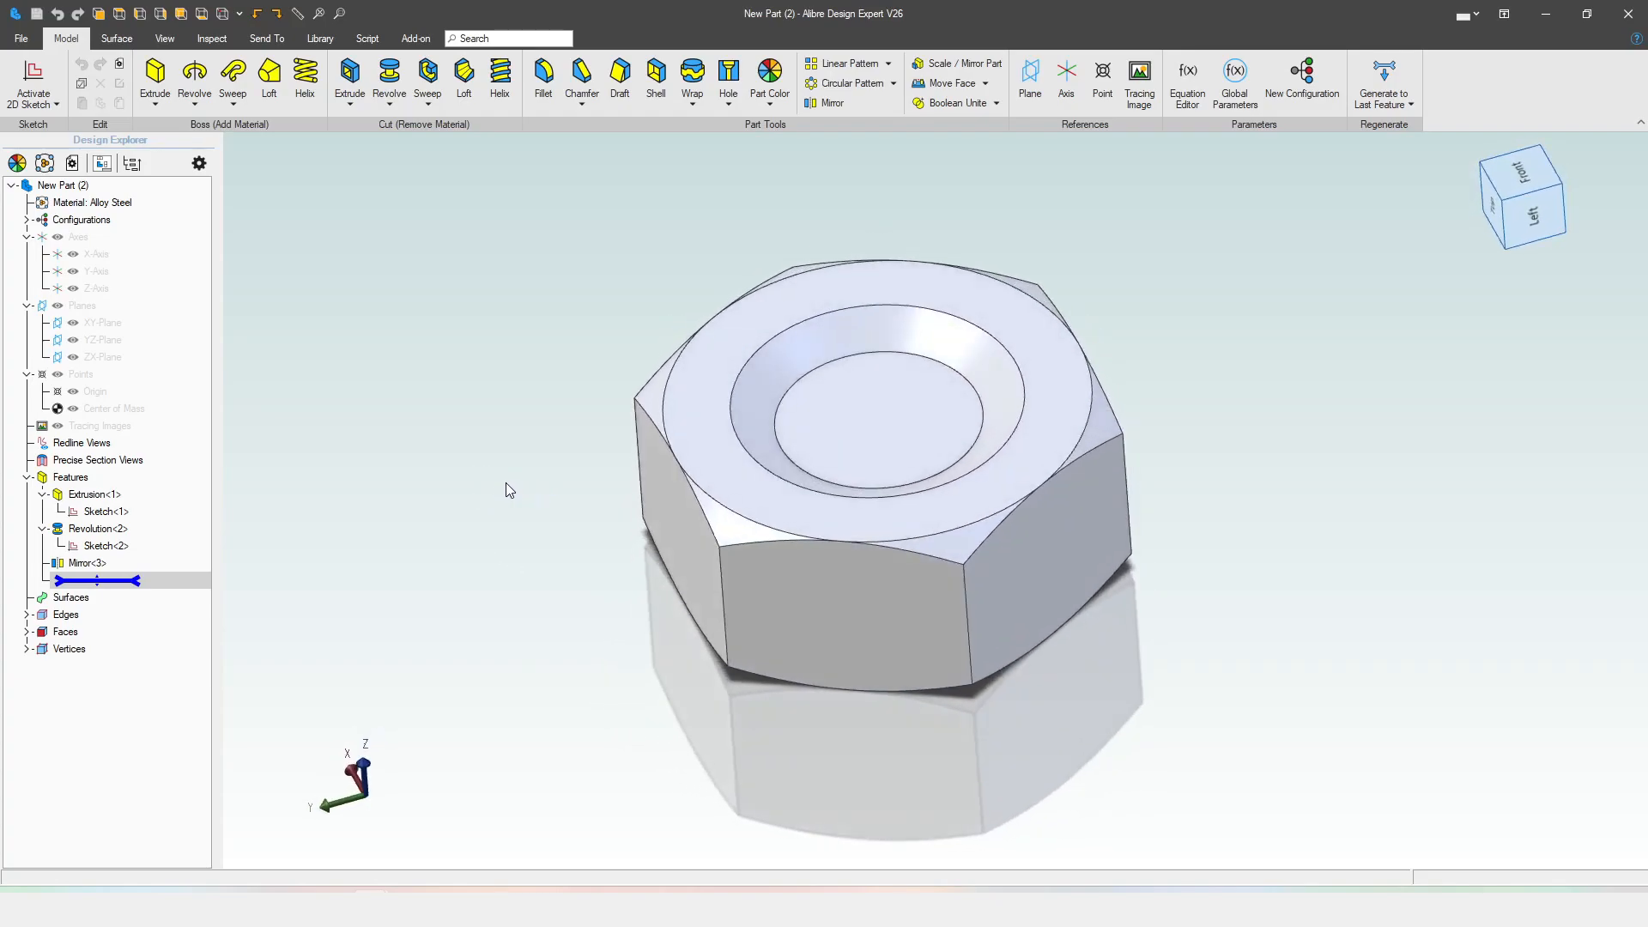
left_click(997, 107)
left_click(992, 186)
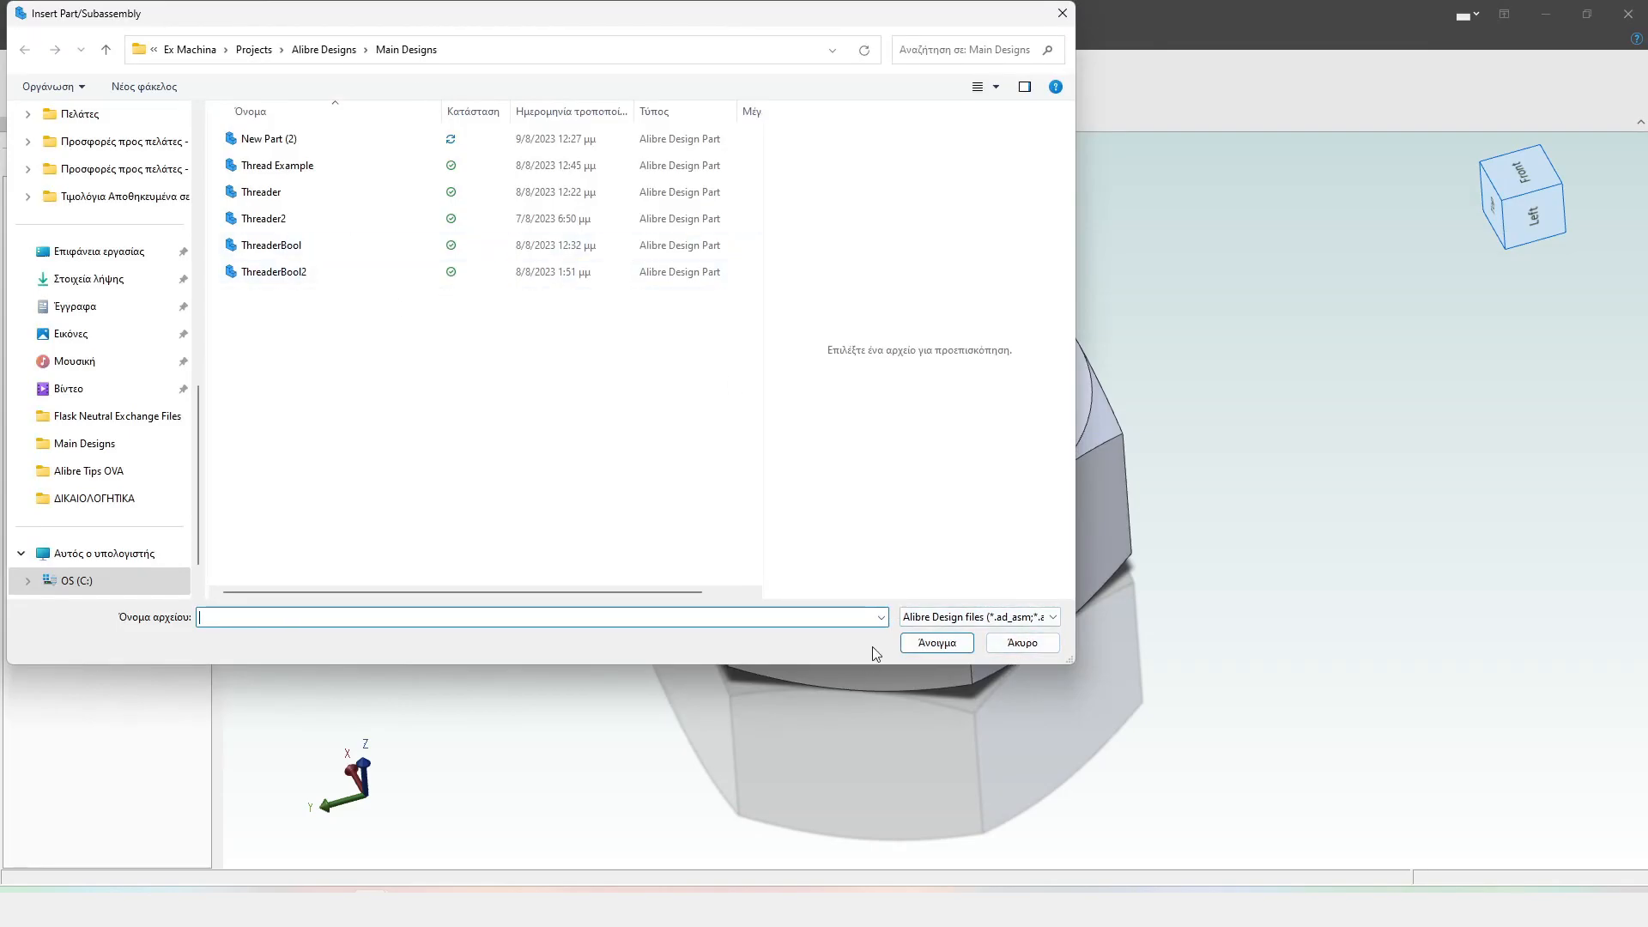
left_click(1035, 649)
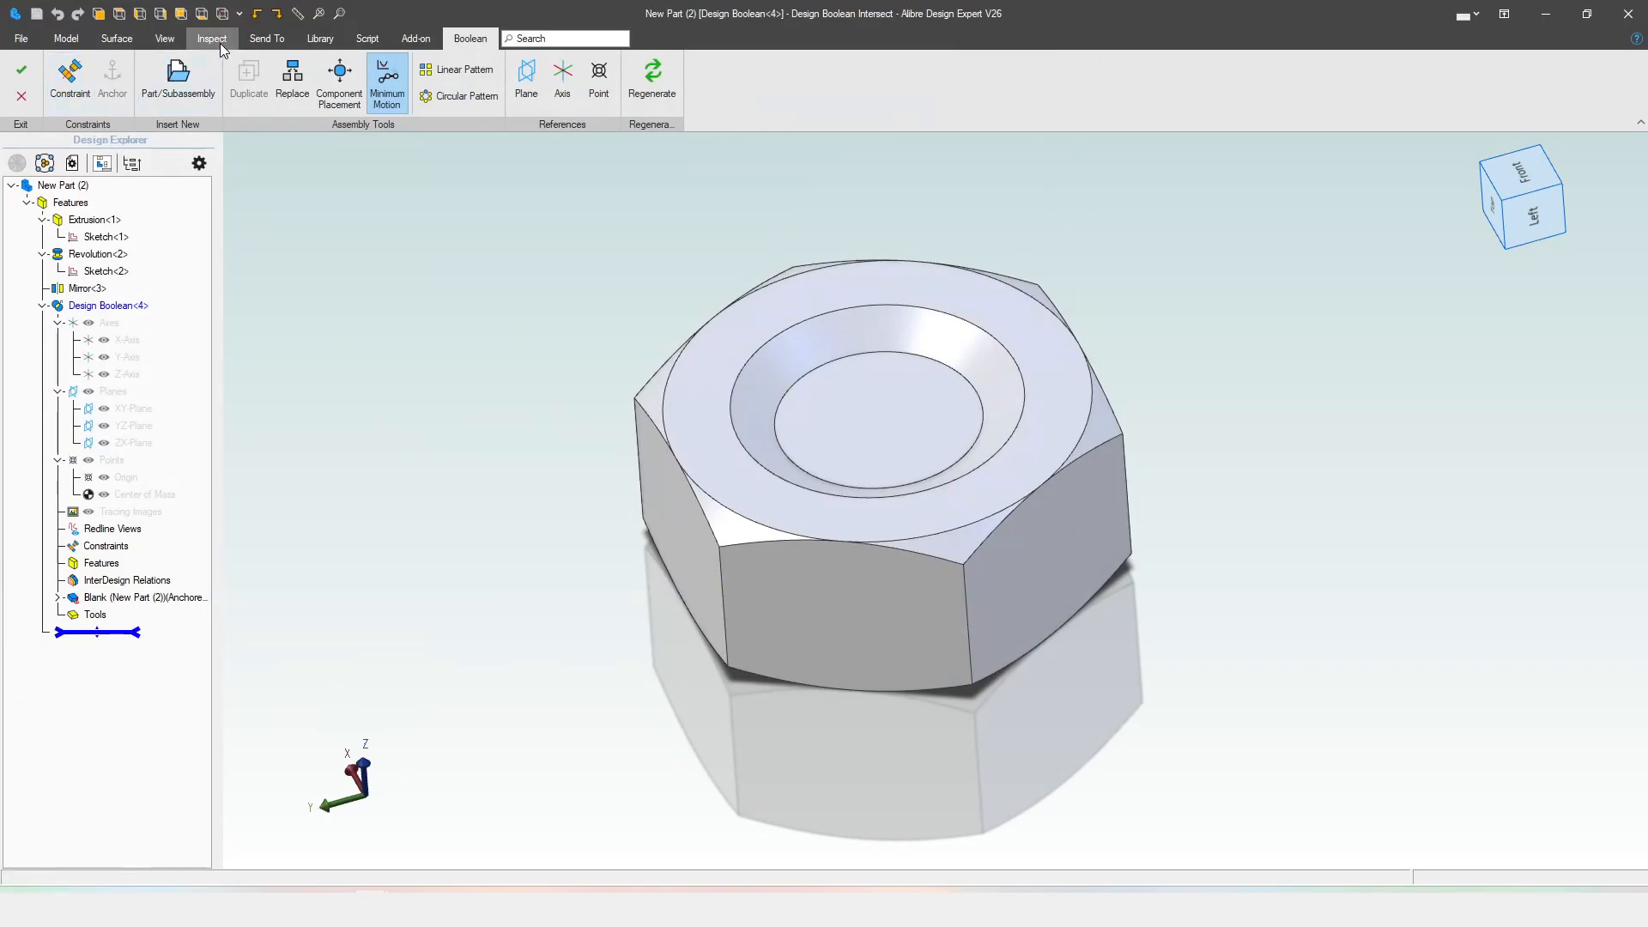
- Insert ThreaderBool2 from the Standard Parts and helpers library category with the file name M4NutBoolTool
left_click(314, 37)
left_click(100, 79)
left_click(21, 194)
left_click(35, 212)
left_click(92, 229)
left_click(40, 429)
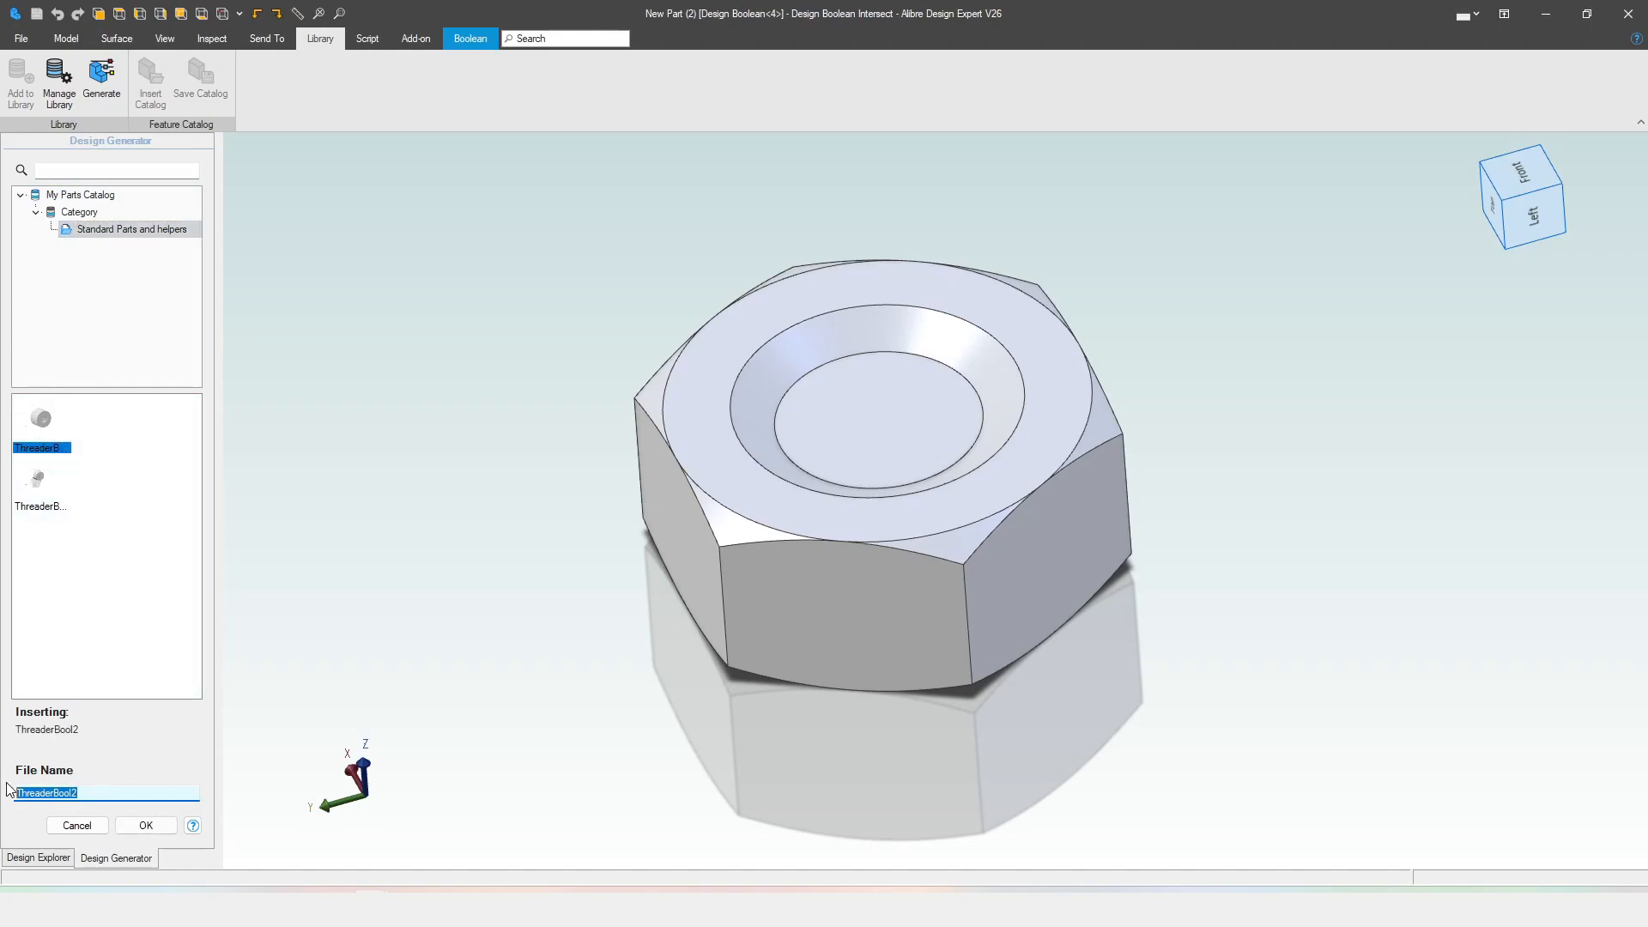
type("M4NutBoolTool")
left_click(144, 826)
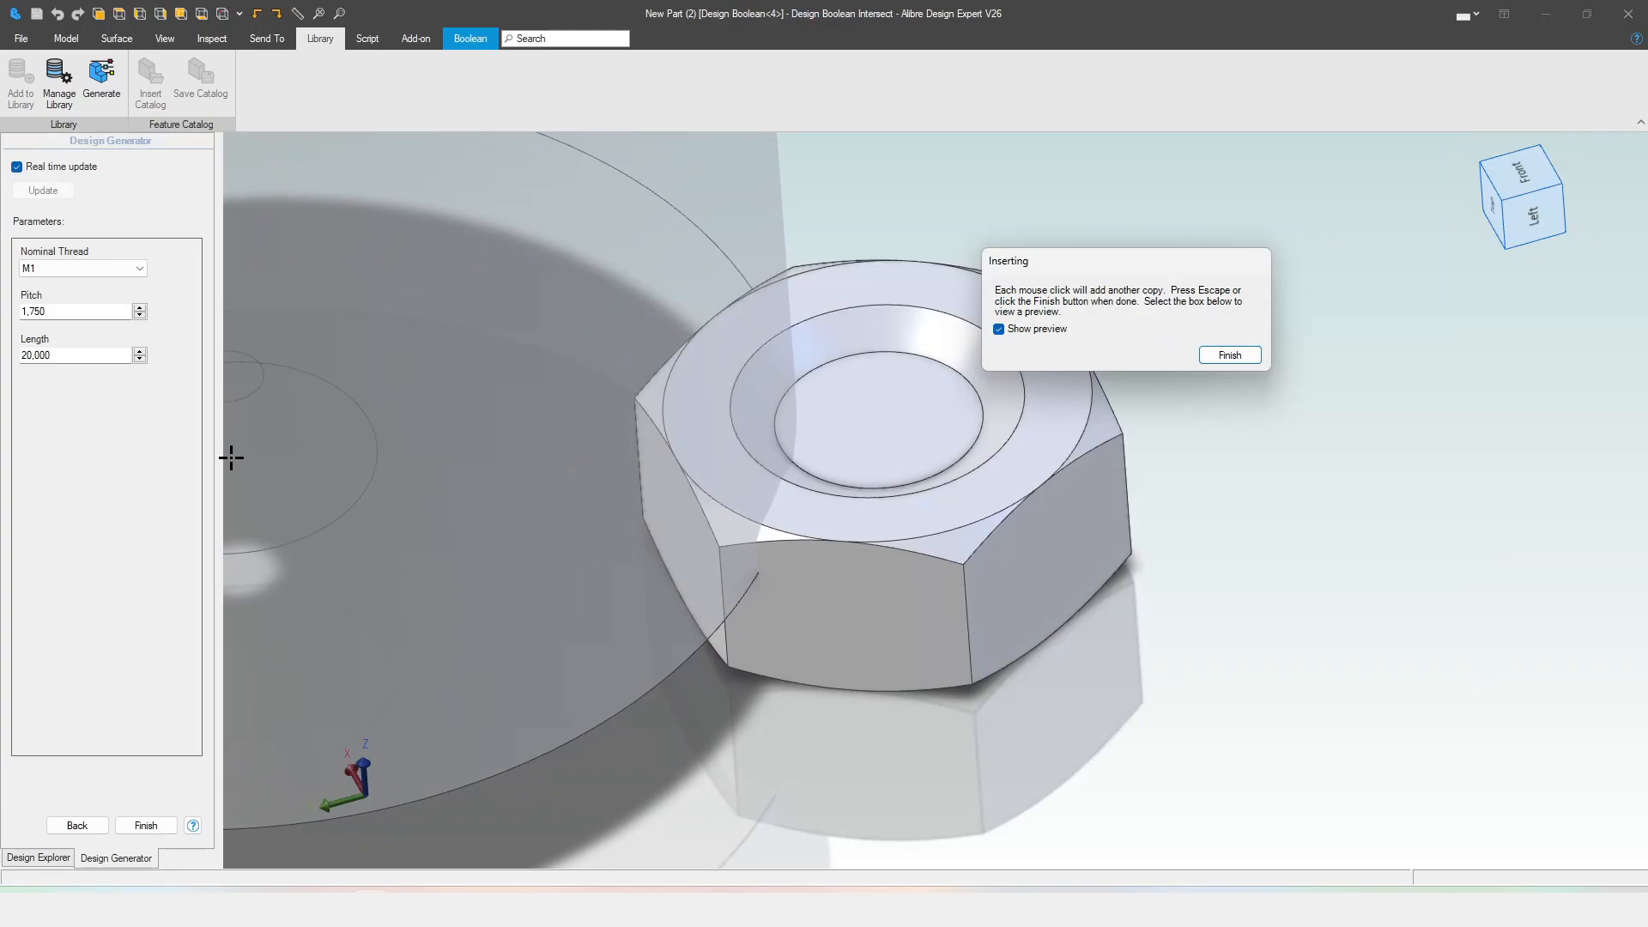
- Set the nominal thread to M4 and the pitch to 0.7, and place one tool beside the nut
left_click(90, 266)
left_click(83, 308)
left_click_drag(89, 311, 14, 320)
type("0.7")
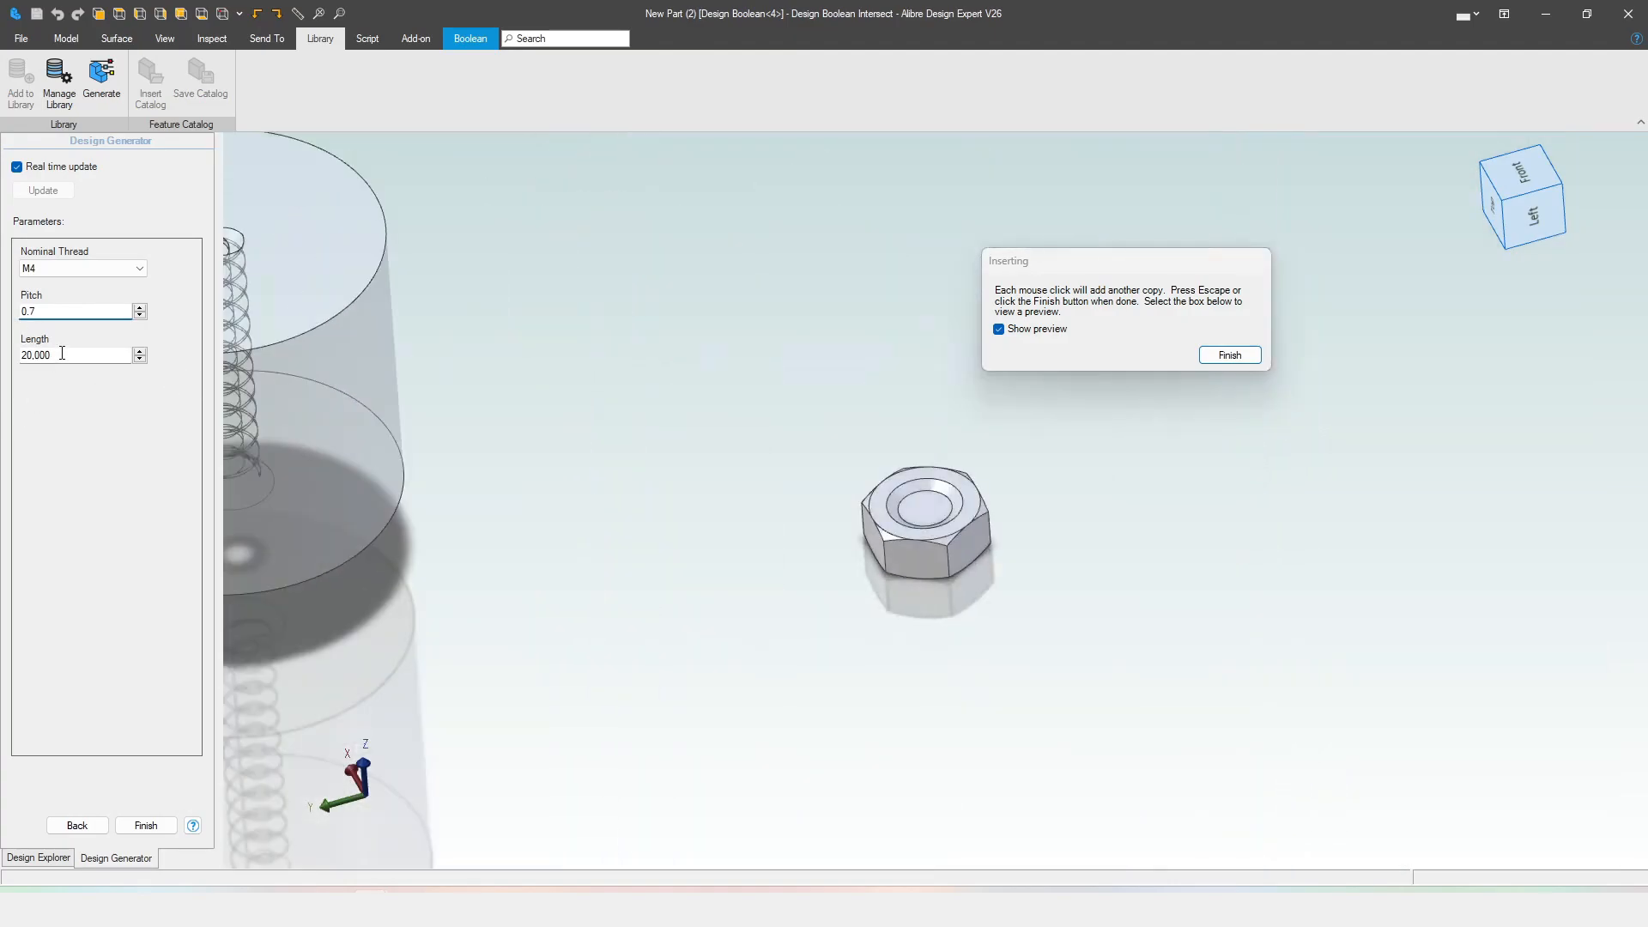
left_click(62, 354)
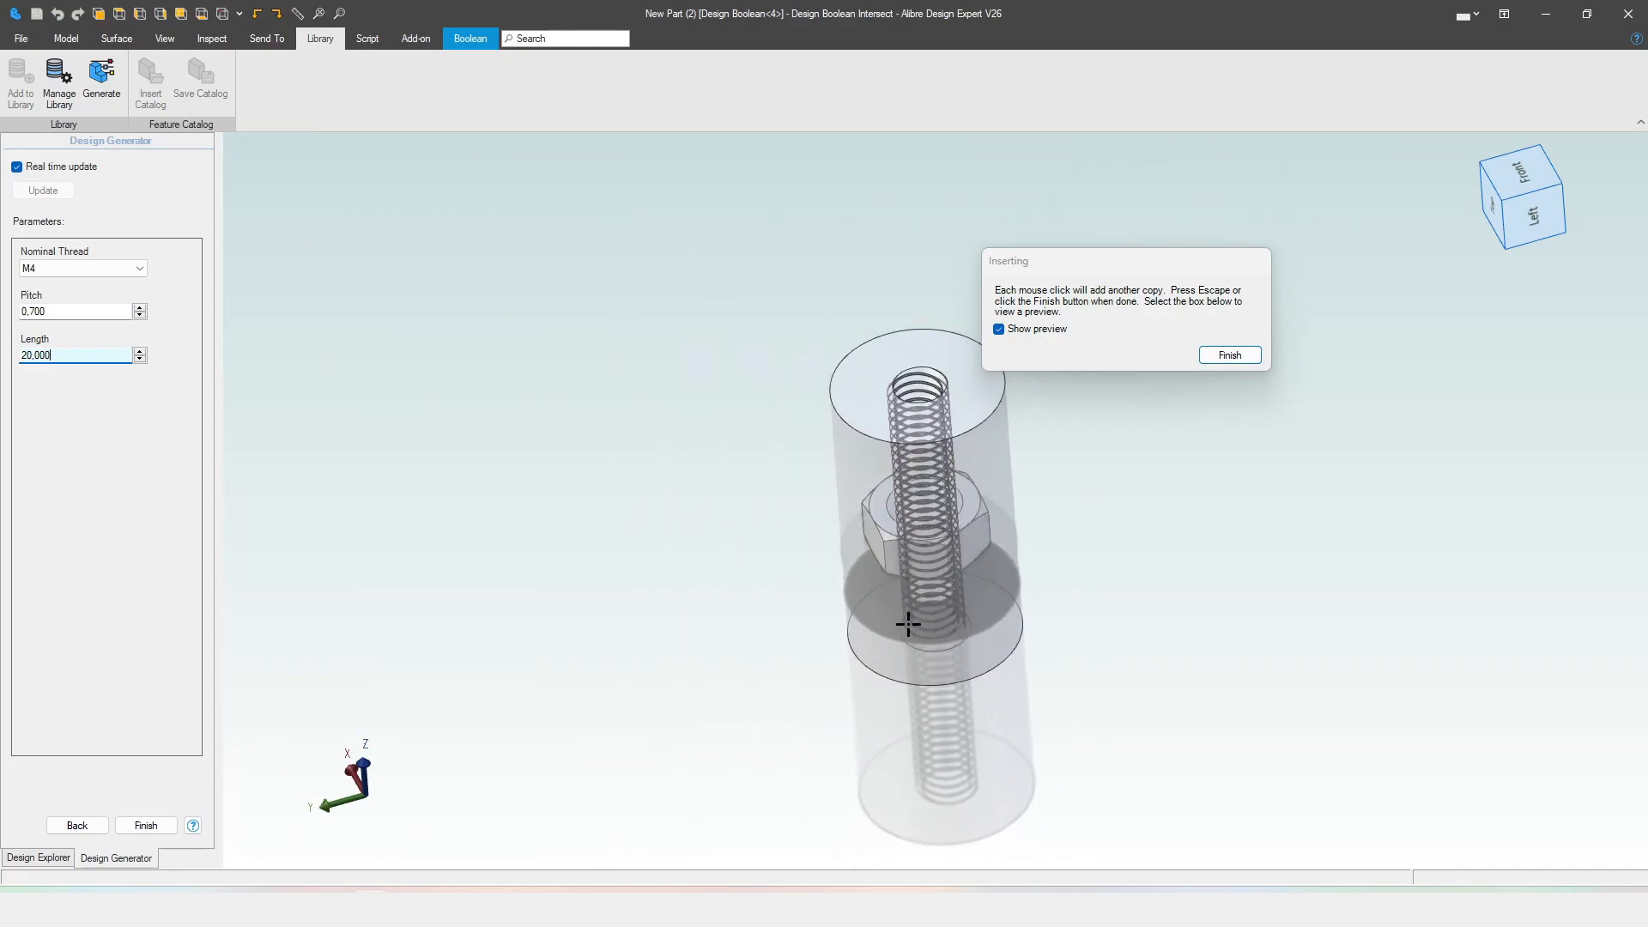
left_click(759, 592)
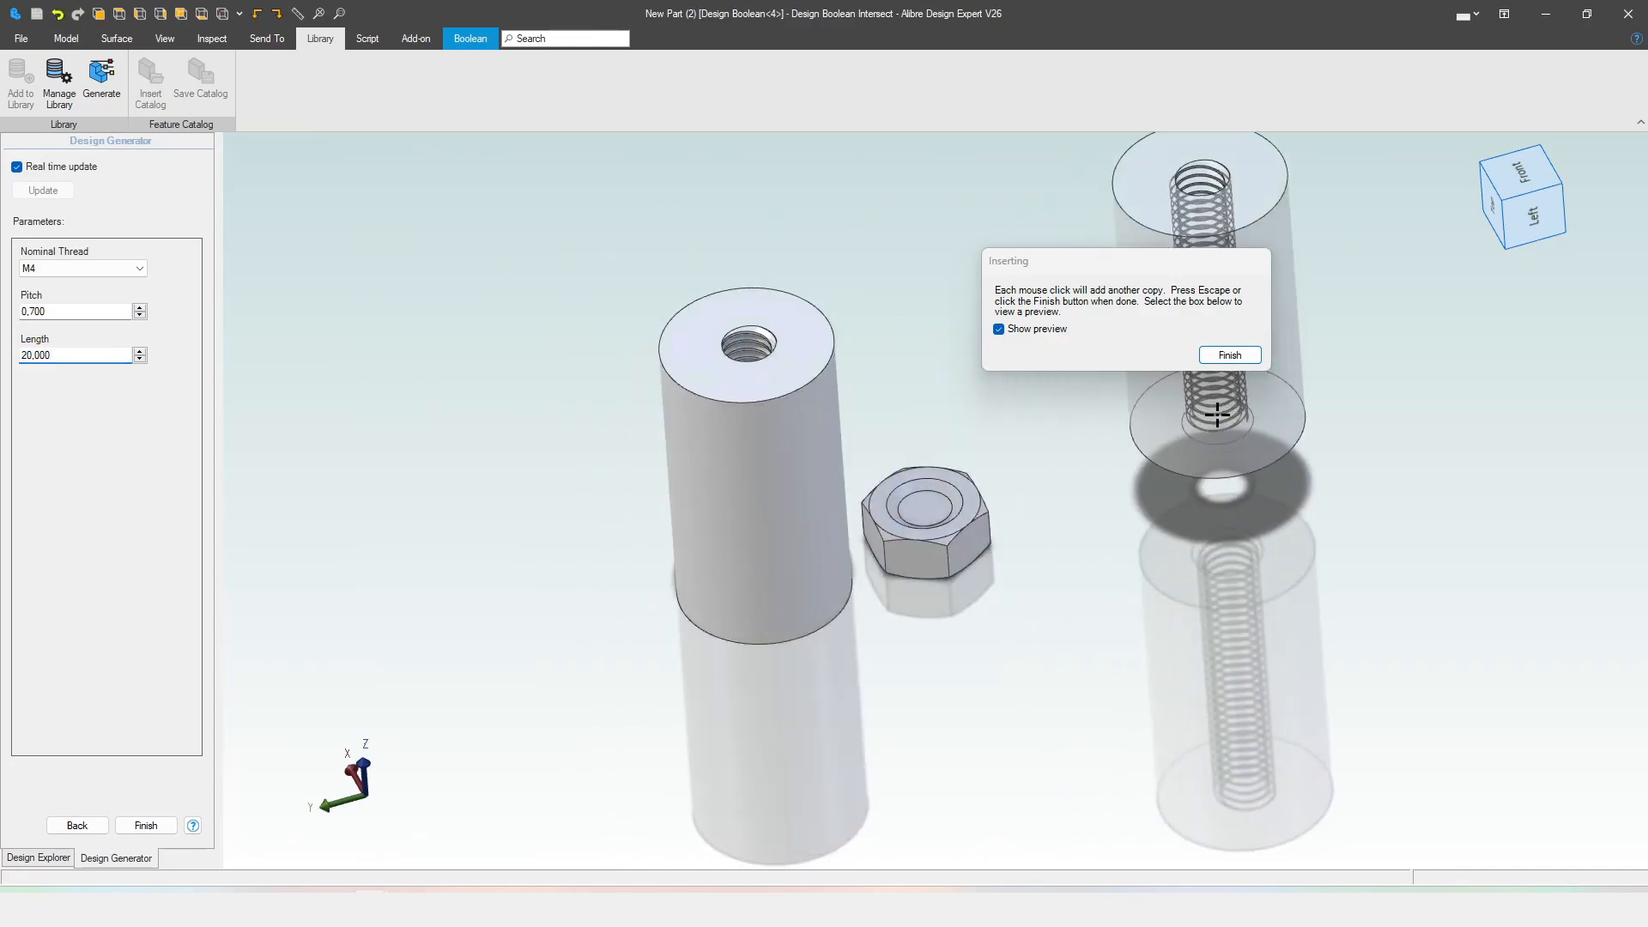
left_click(1249, 355)
left_click(155, 823)
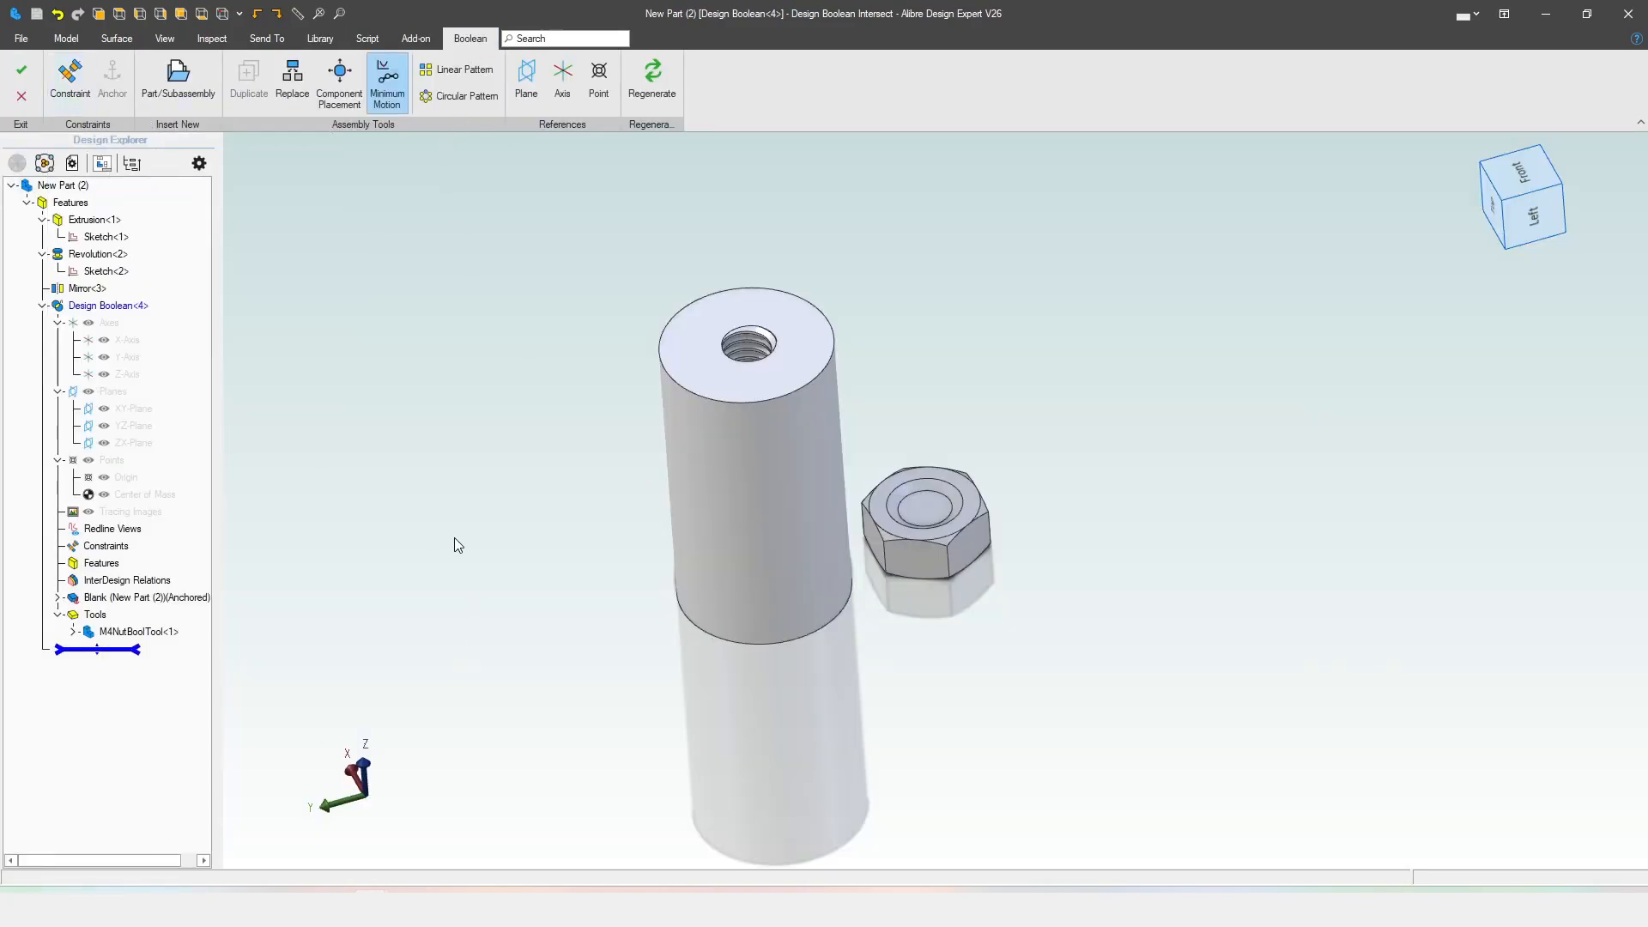
- Add an offset constraint of -5 between the threading tool's top face and the nut's top face
left_click(70, 76)
left_click(689, 385)
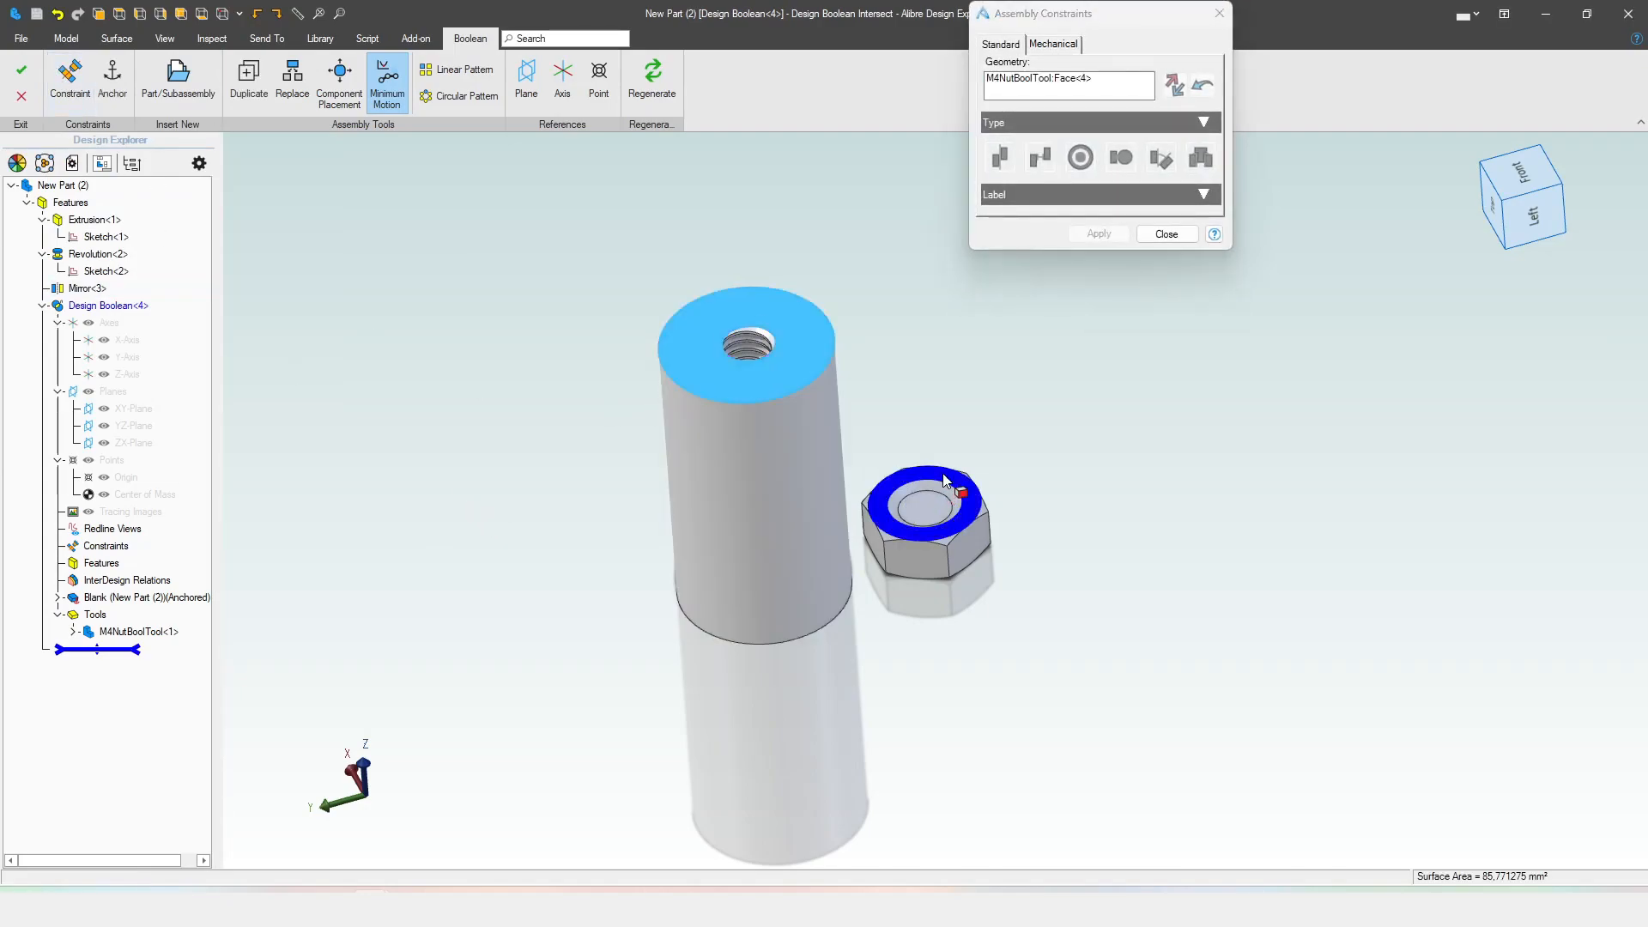
left_click(919, 482)
scroll(994, 589, "up", 5)
middle_click_drag(994, 589, 912, 585)
scroll(1234, 556, "down", 4)
scroll(1152, 524, "up", 3)
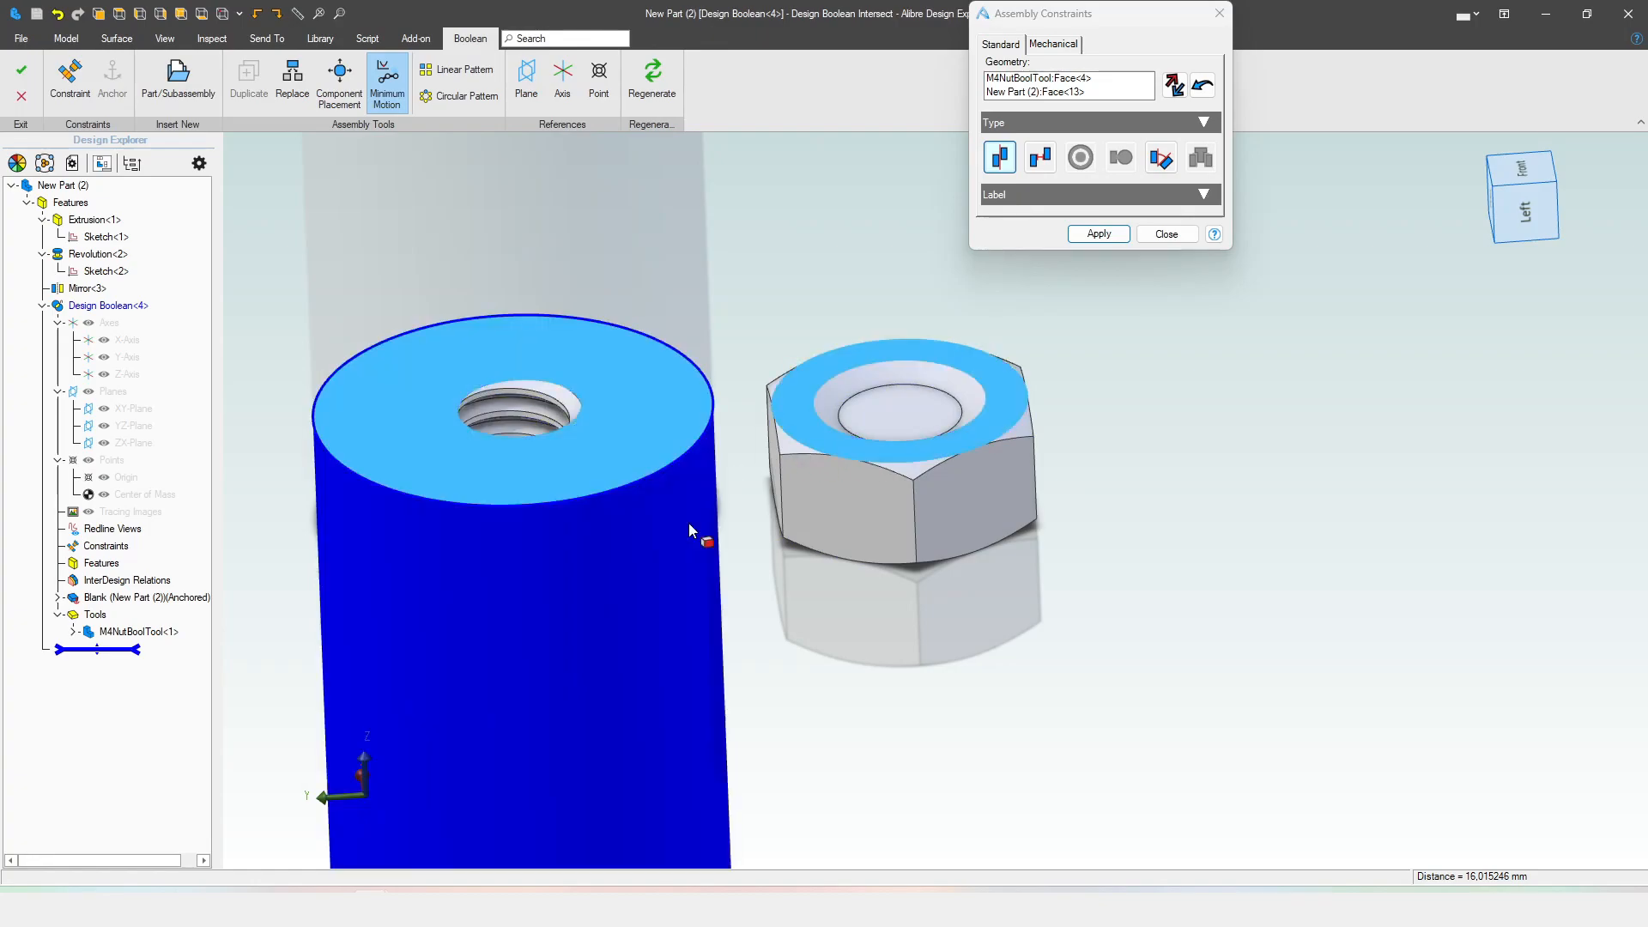
scroll(887, 301, "down", 2)
scroll(888, 302, "down", 1)
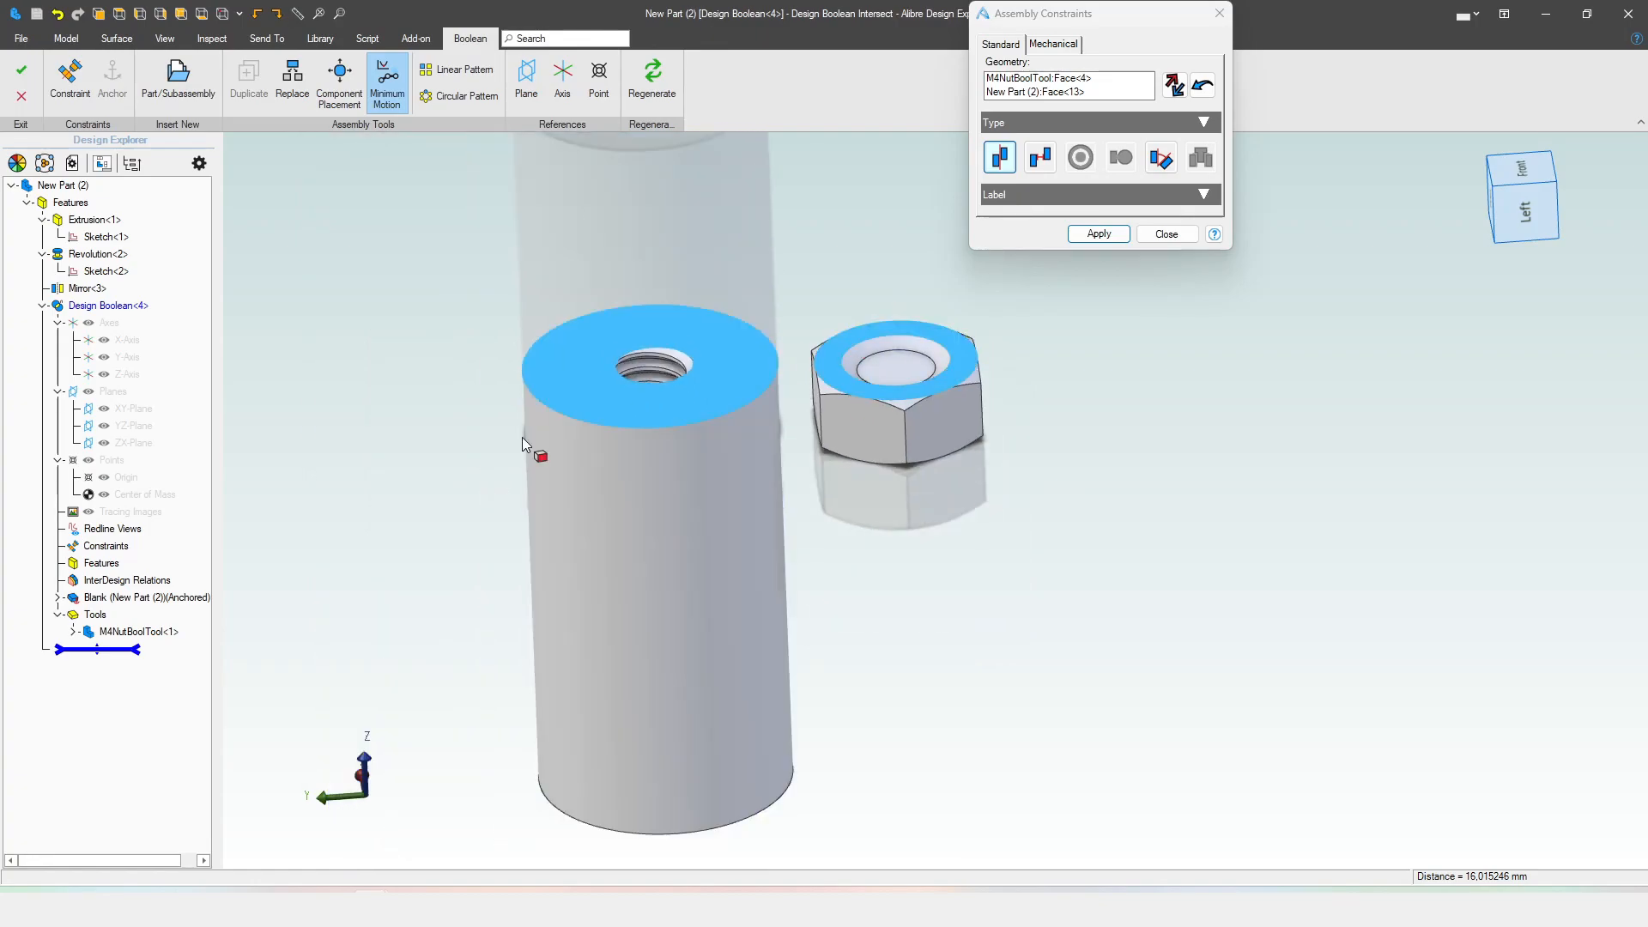
left_click(709, 378)
left_click(1041, 167)
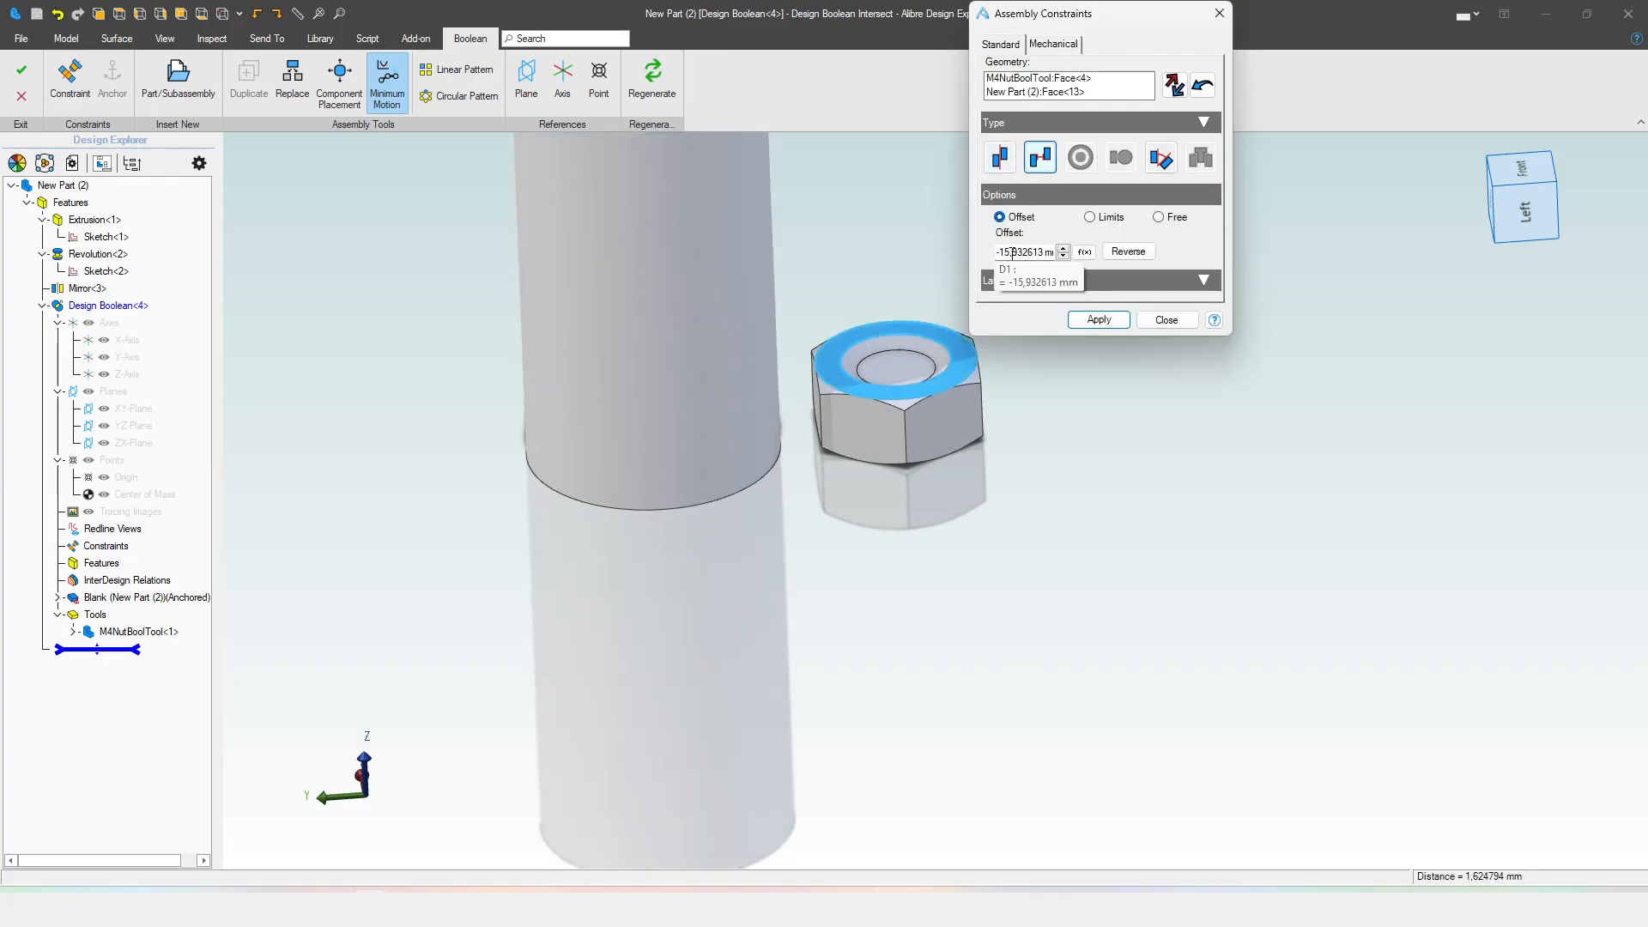
double_click(1013, 252)
type("-5")
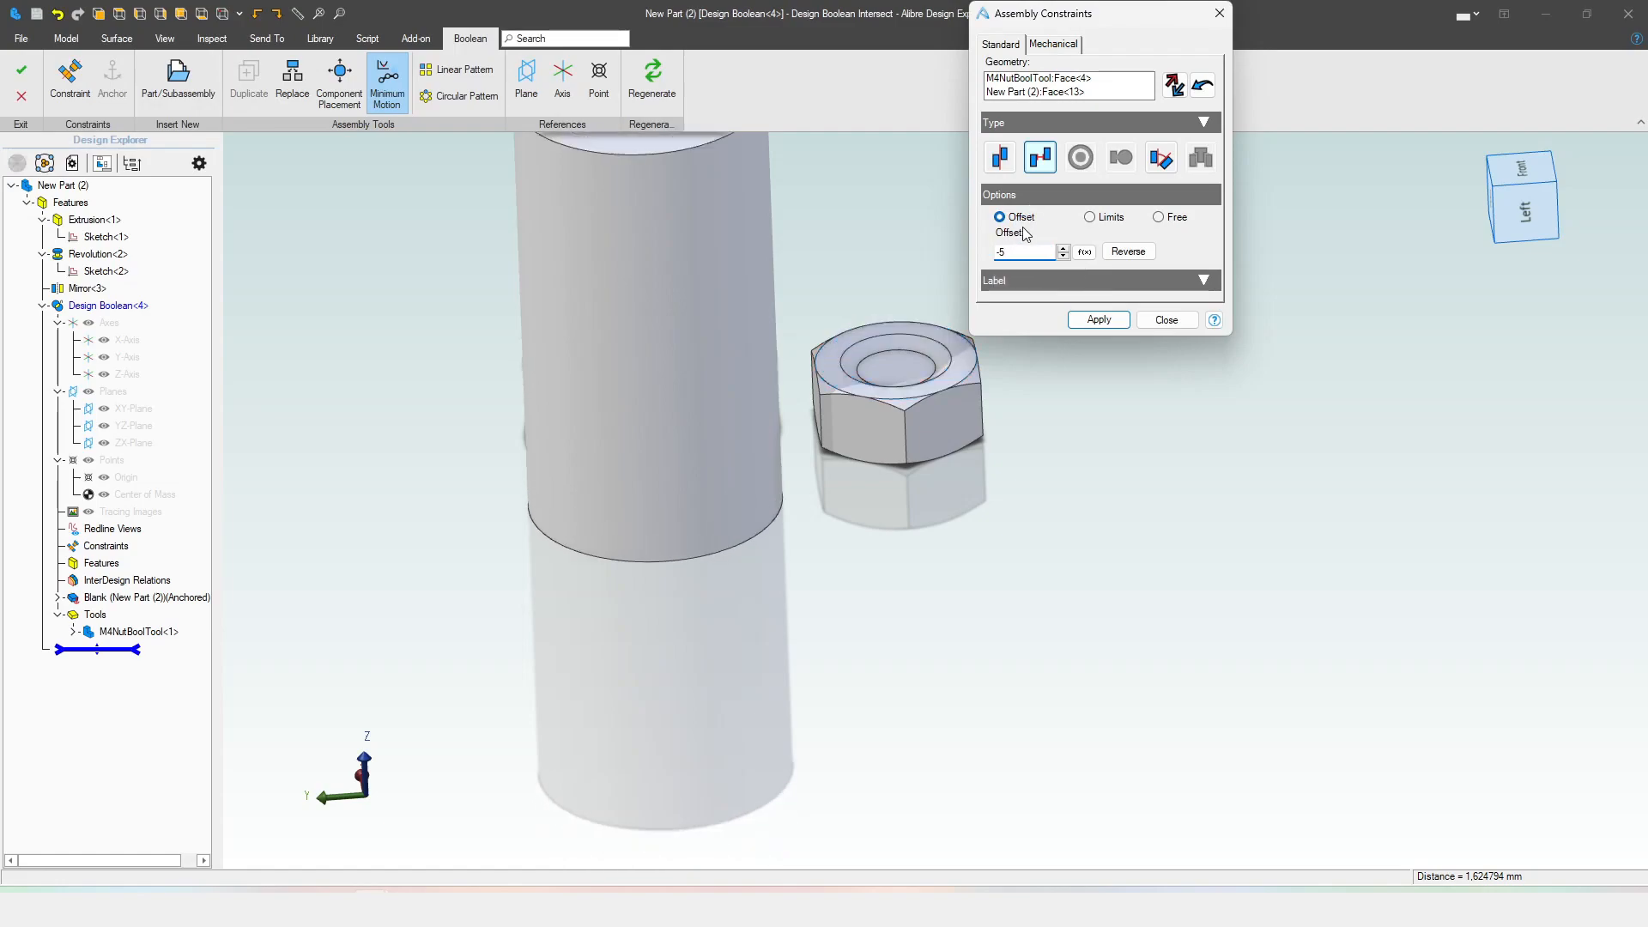
left_click(1098, 319)
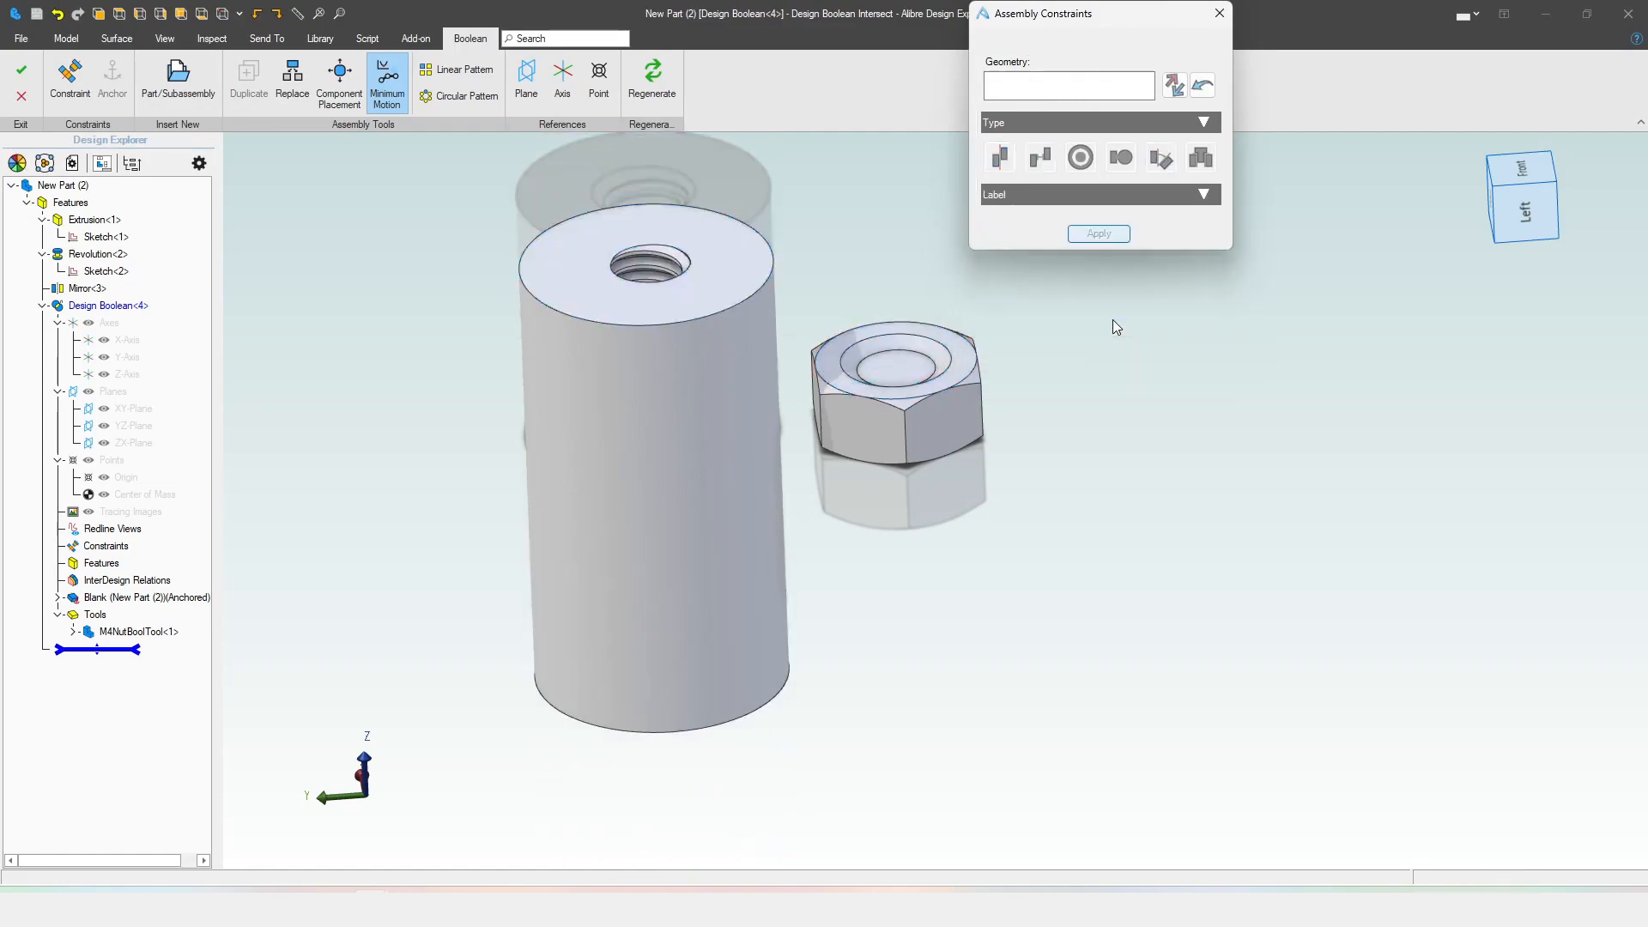
- Constrain the tool's cylindrical face coaxially to the circular edge of the nut's recess with an offset of 0
left_click(754, 534)
left_click(859, 356)
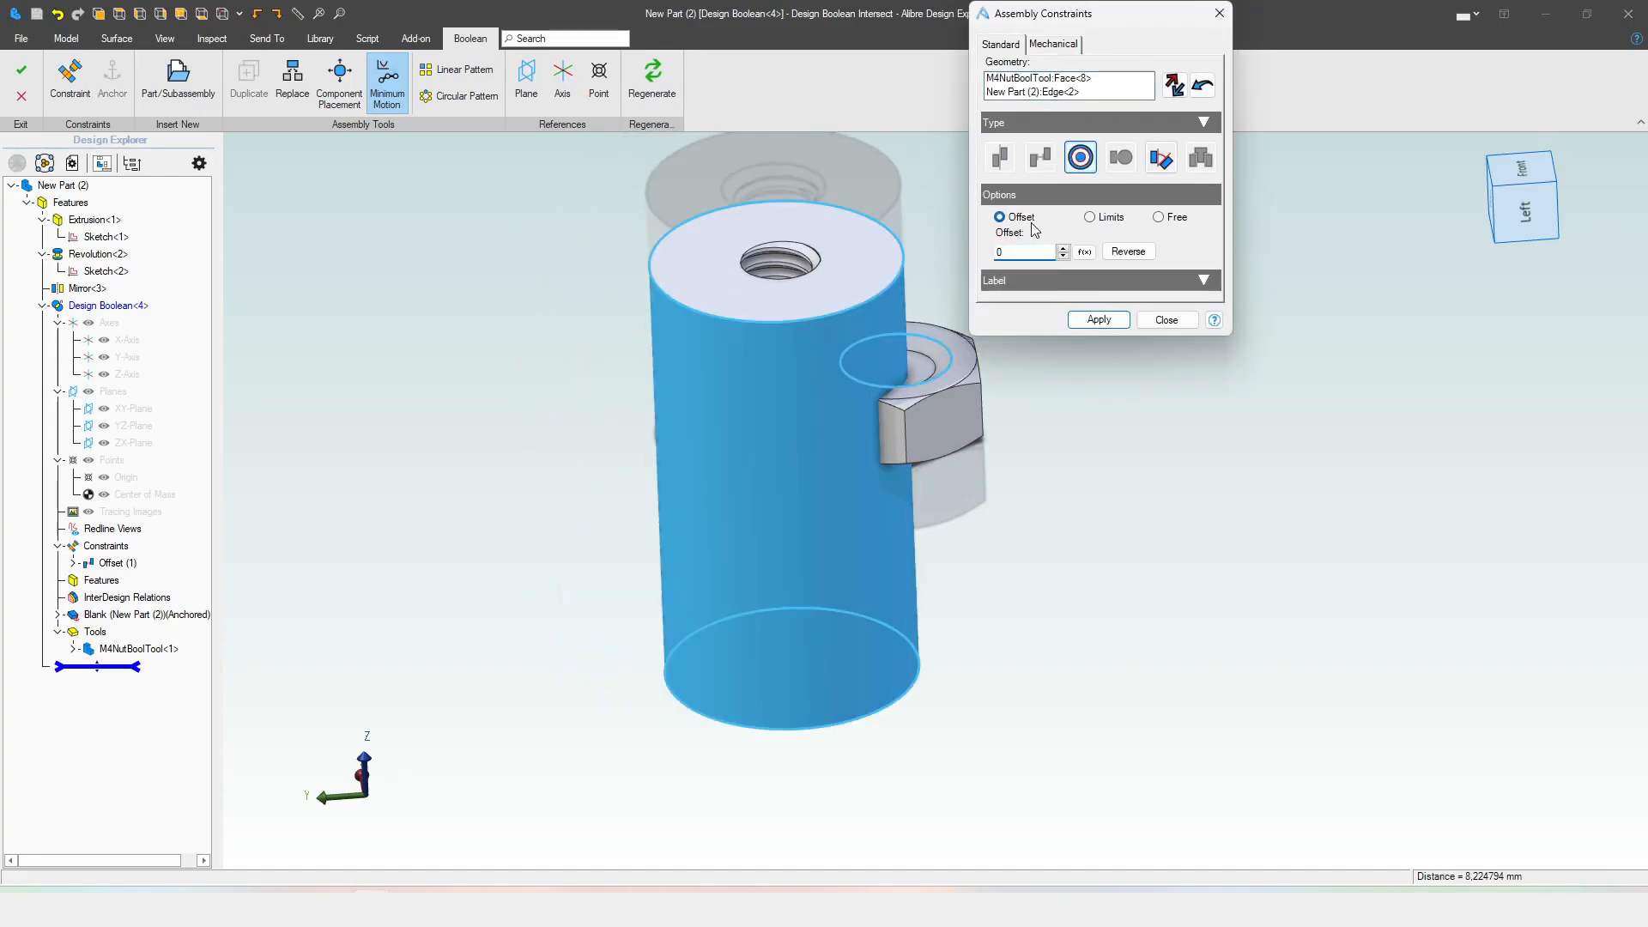
left_click(1098, 319)
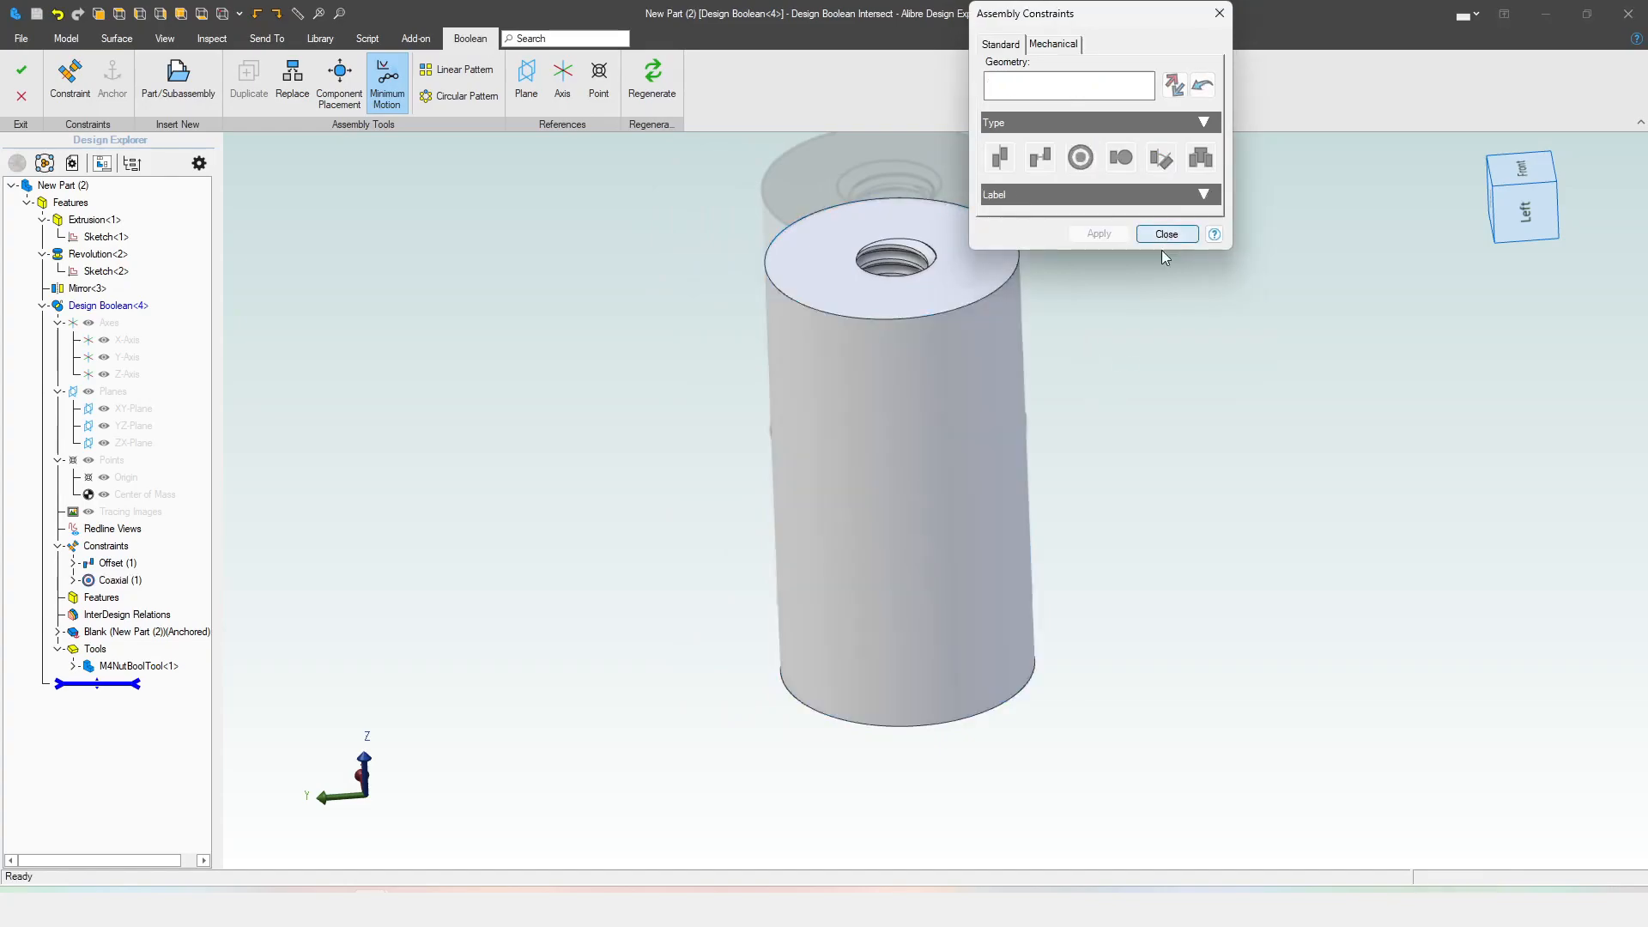
left_click(1163, 236)
- Commit the Boolean Intersect on the nut and inspect its internal thread
middle_click_drag(1100, 439, 1185, 470)
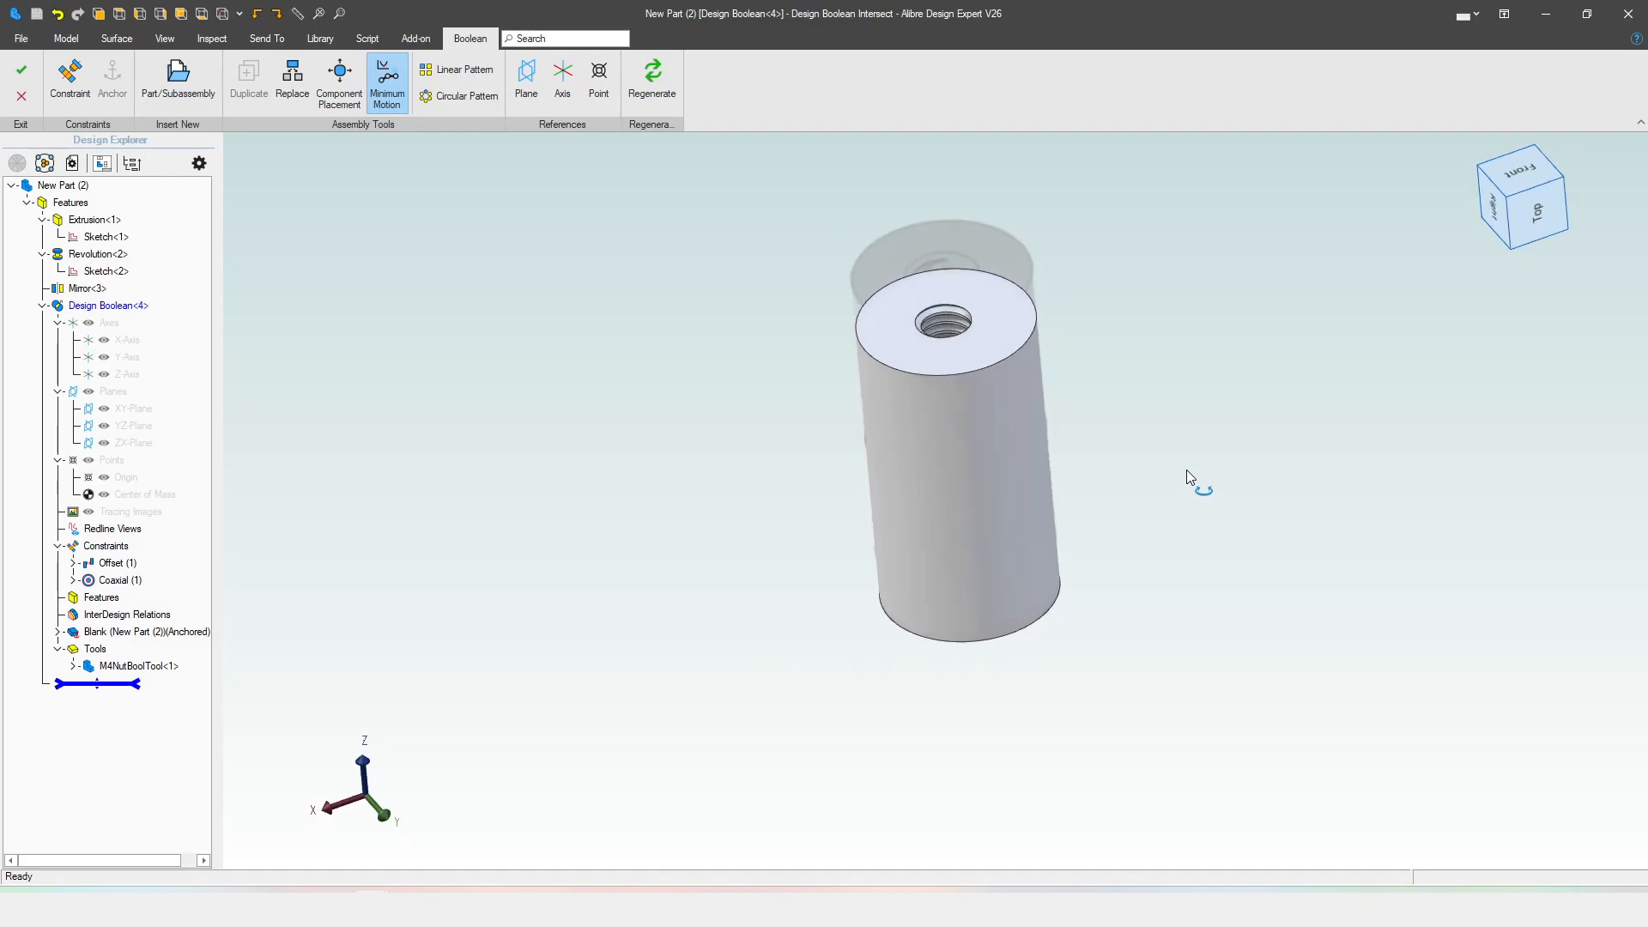
scroll(1194, 393, "up", 3)
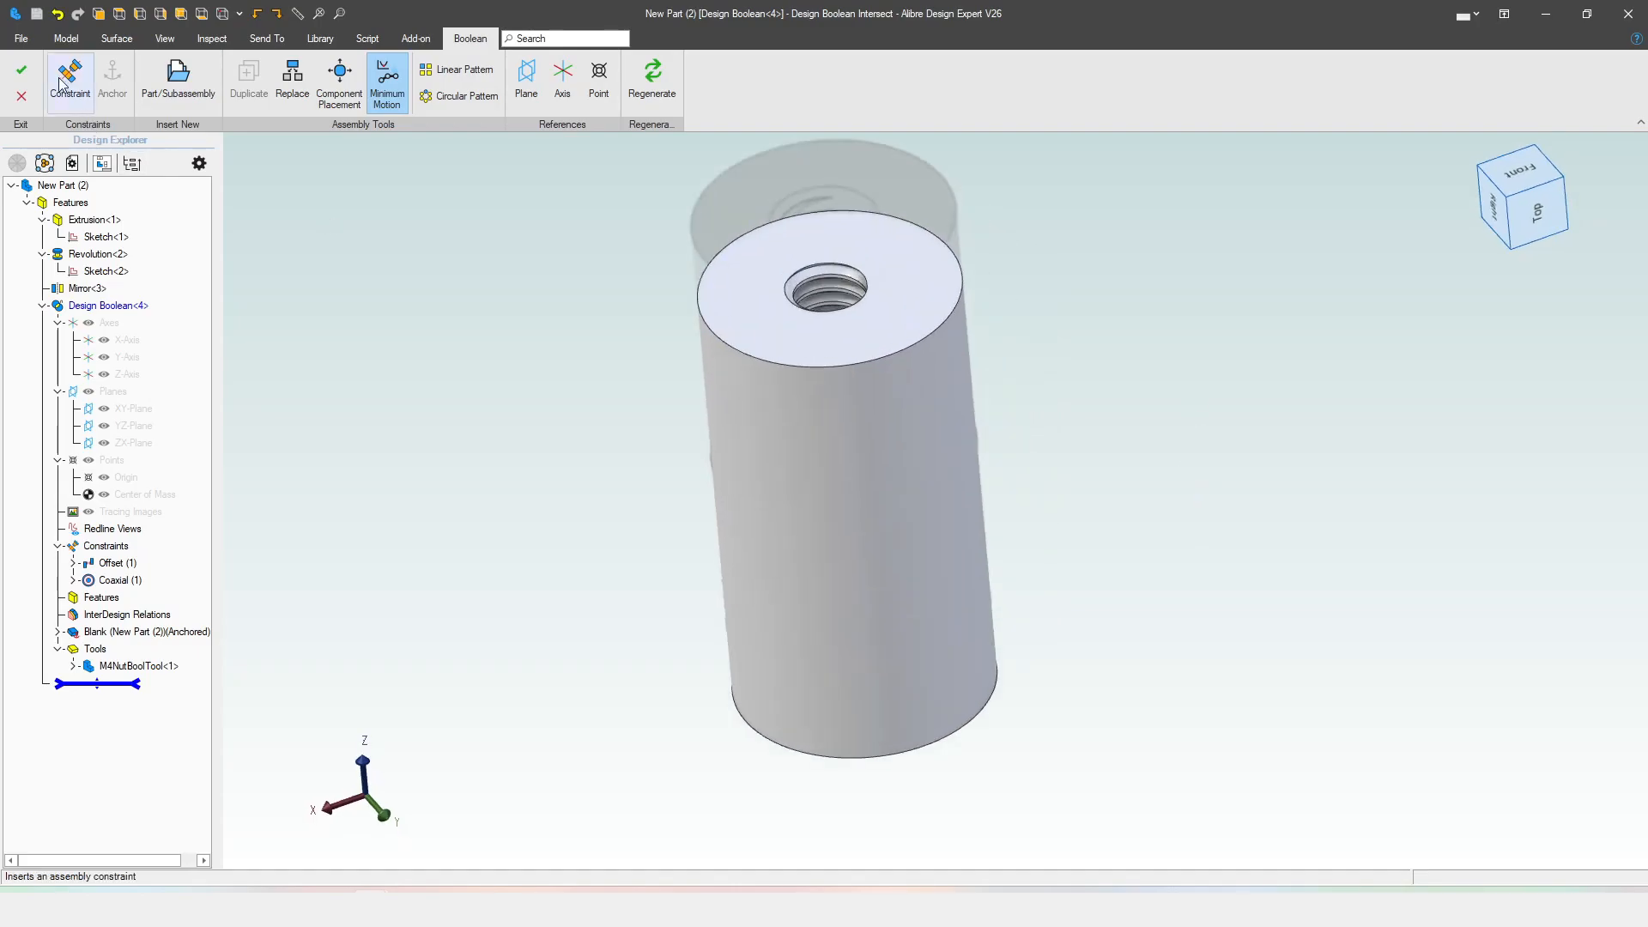
left_click(21, 70)
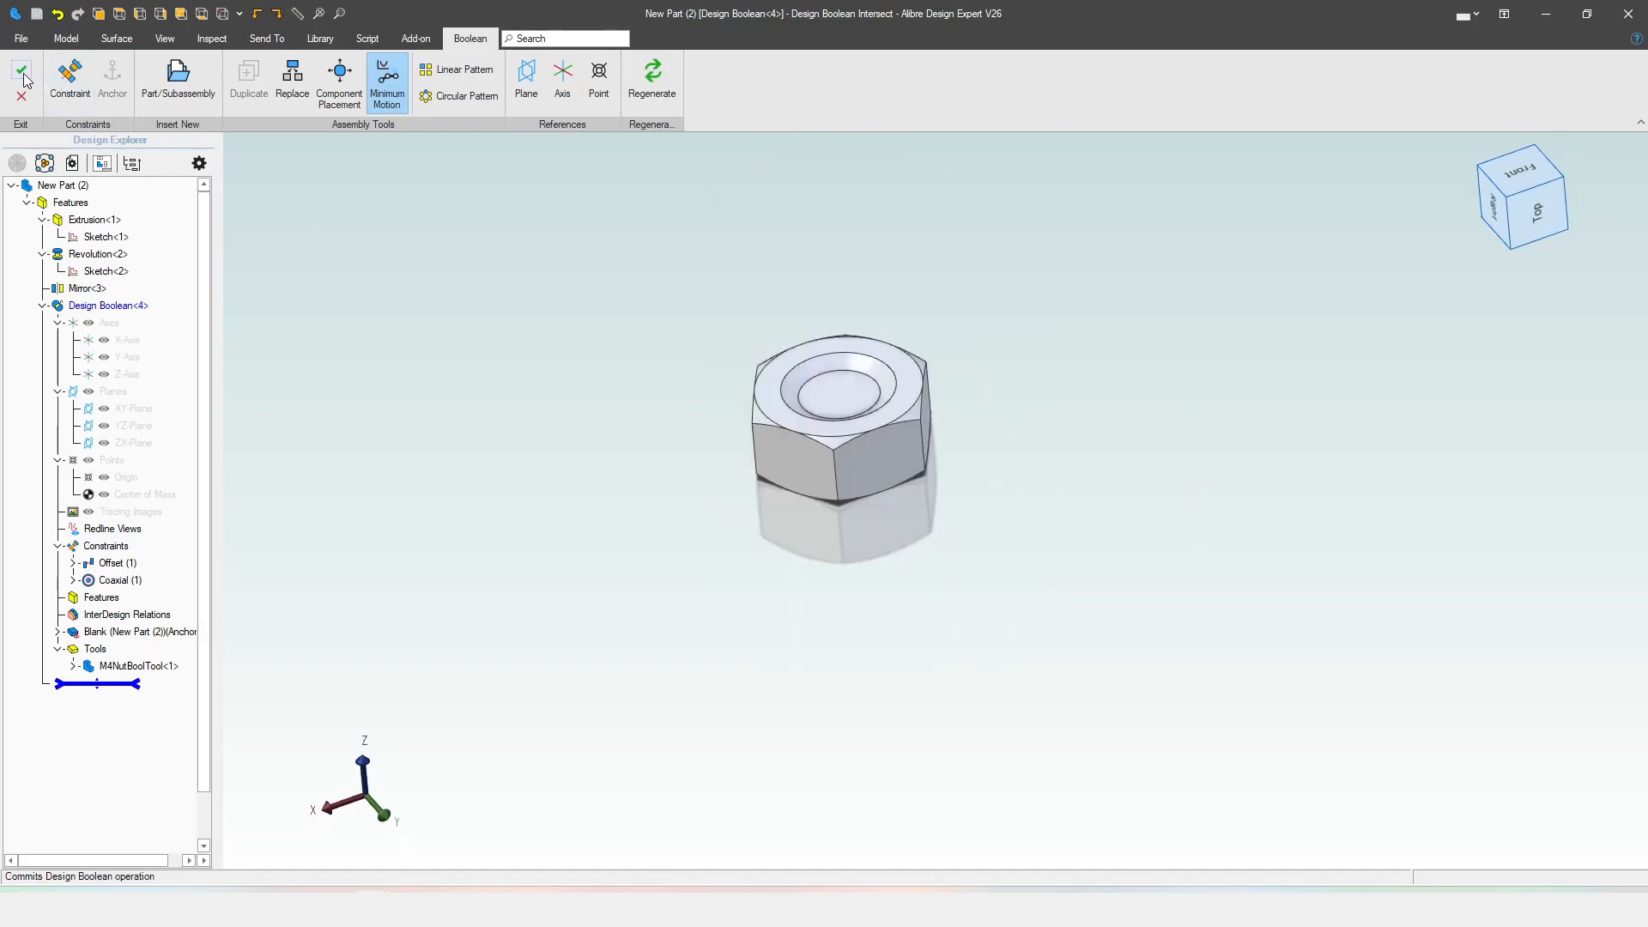
left_click(548, 462)
scroll(724, 397, "up", 3)
mouse_move(710, 397)
middle_mouse_down()
mouse_move(702, 452)
mouse_move(716, 314)
mouse_move(690, 415)
mouse_move(684, 401)
middle_mouse_up()
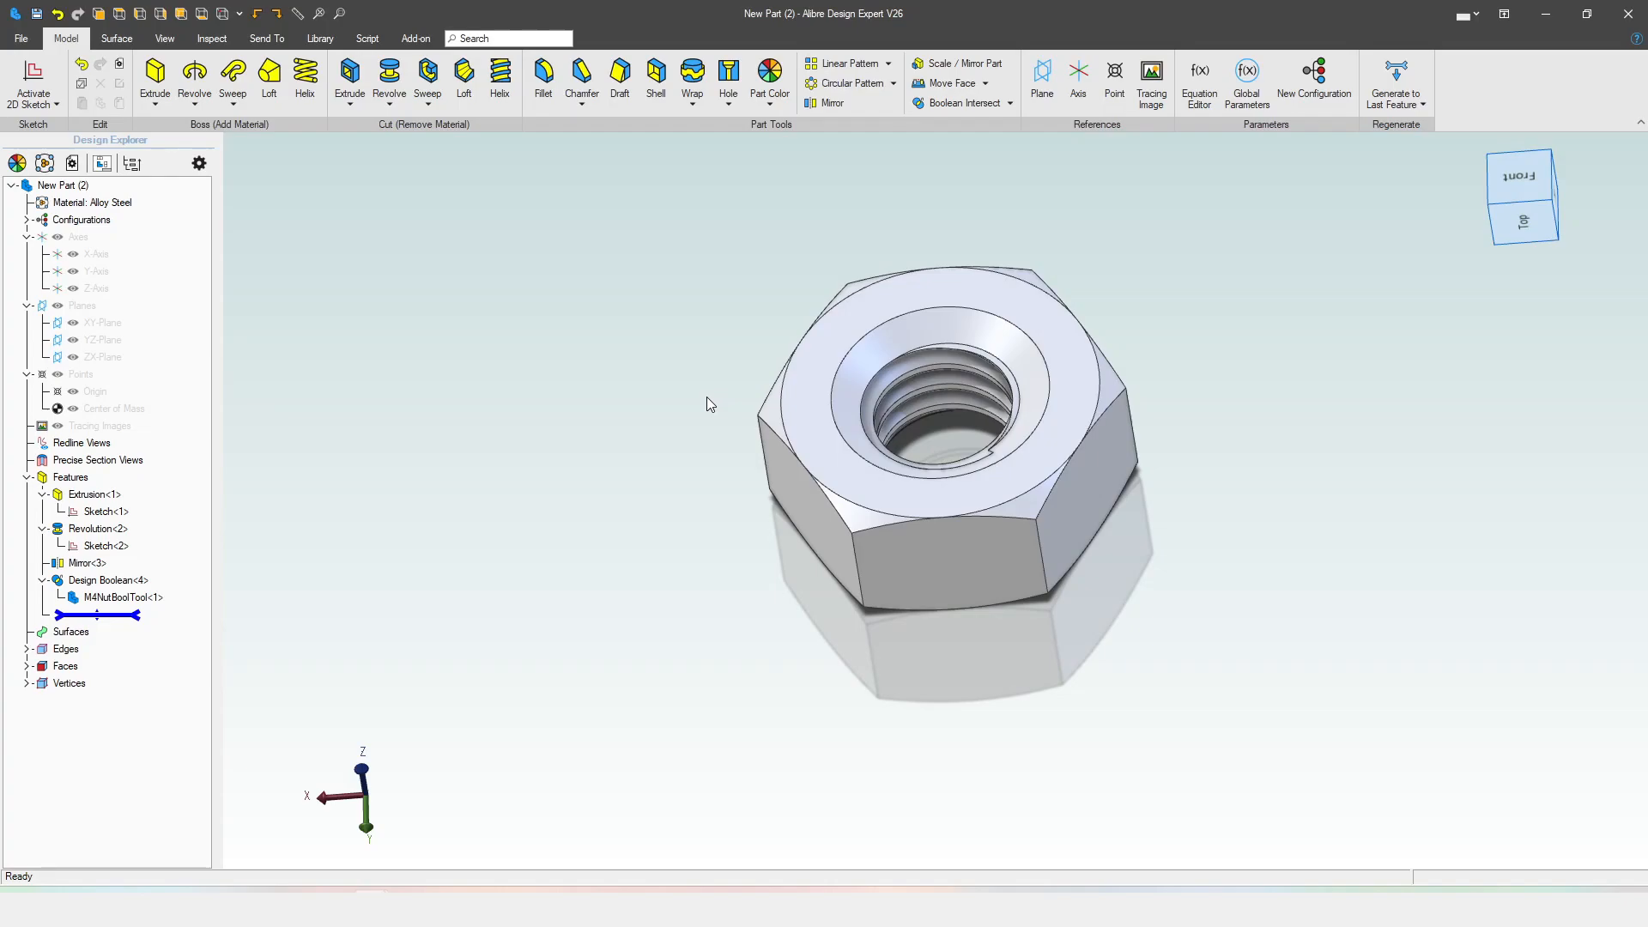
middle_click_drag(693, 405, 722, 365)
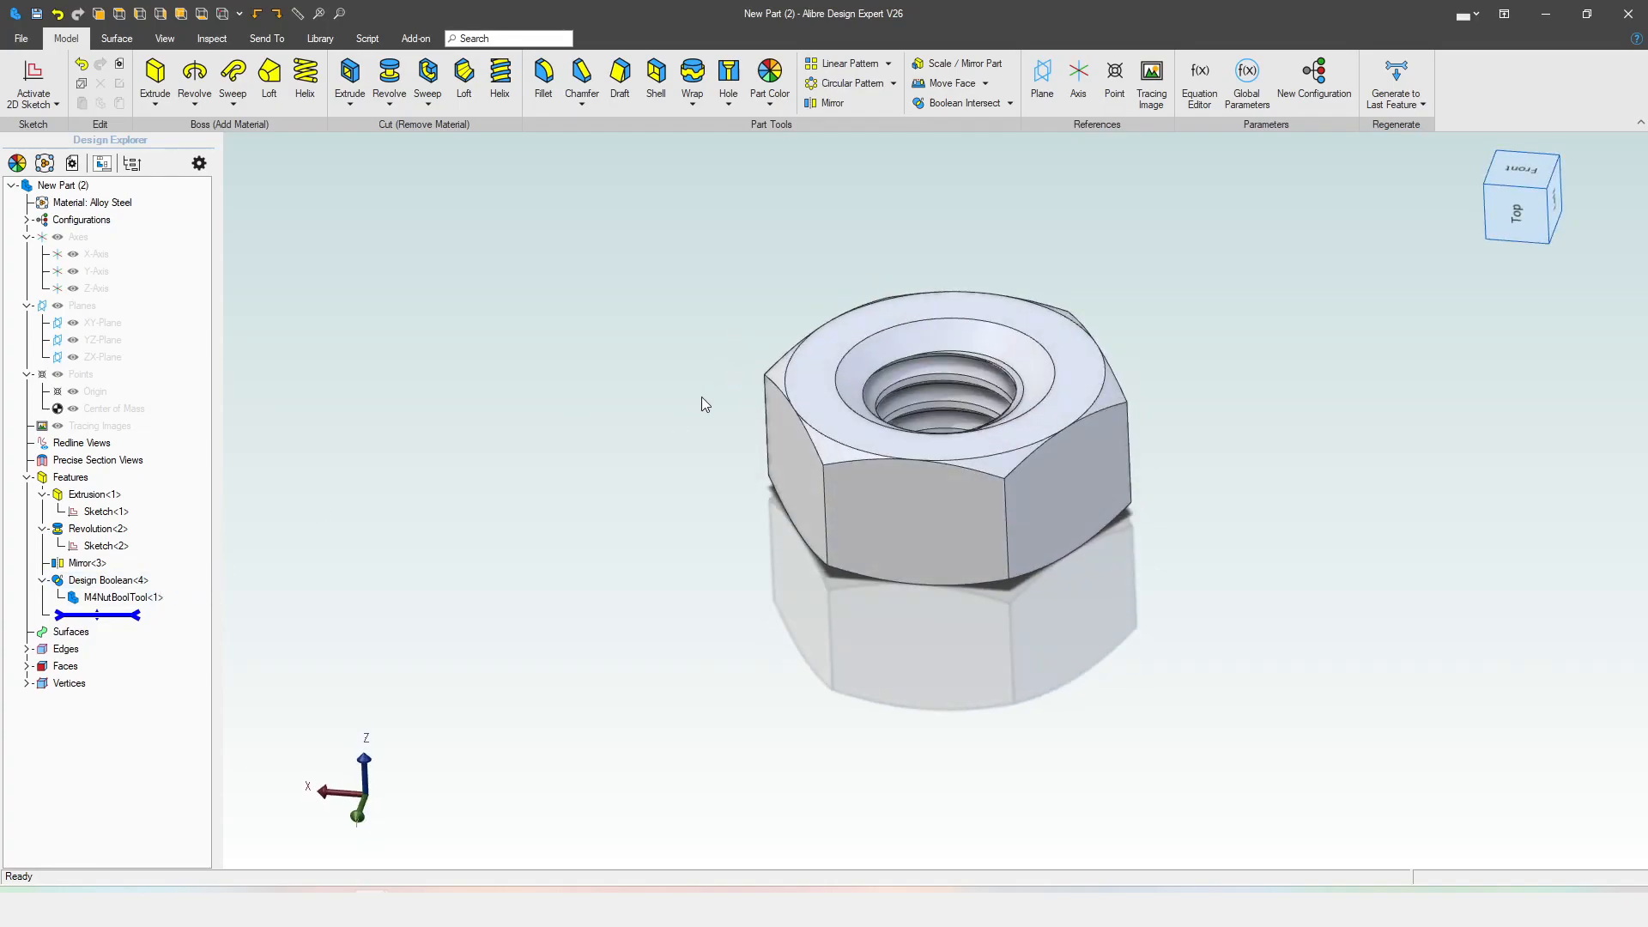
scroll(1056, 315, "up", 3)
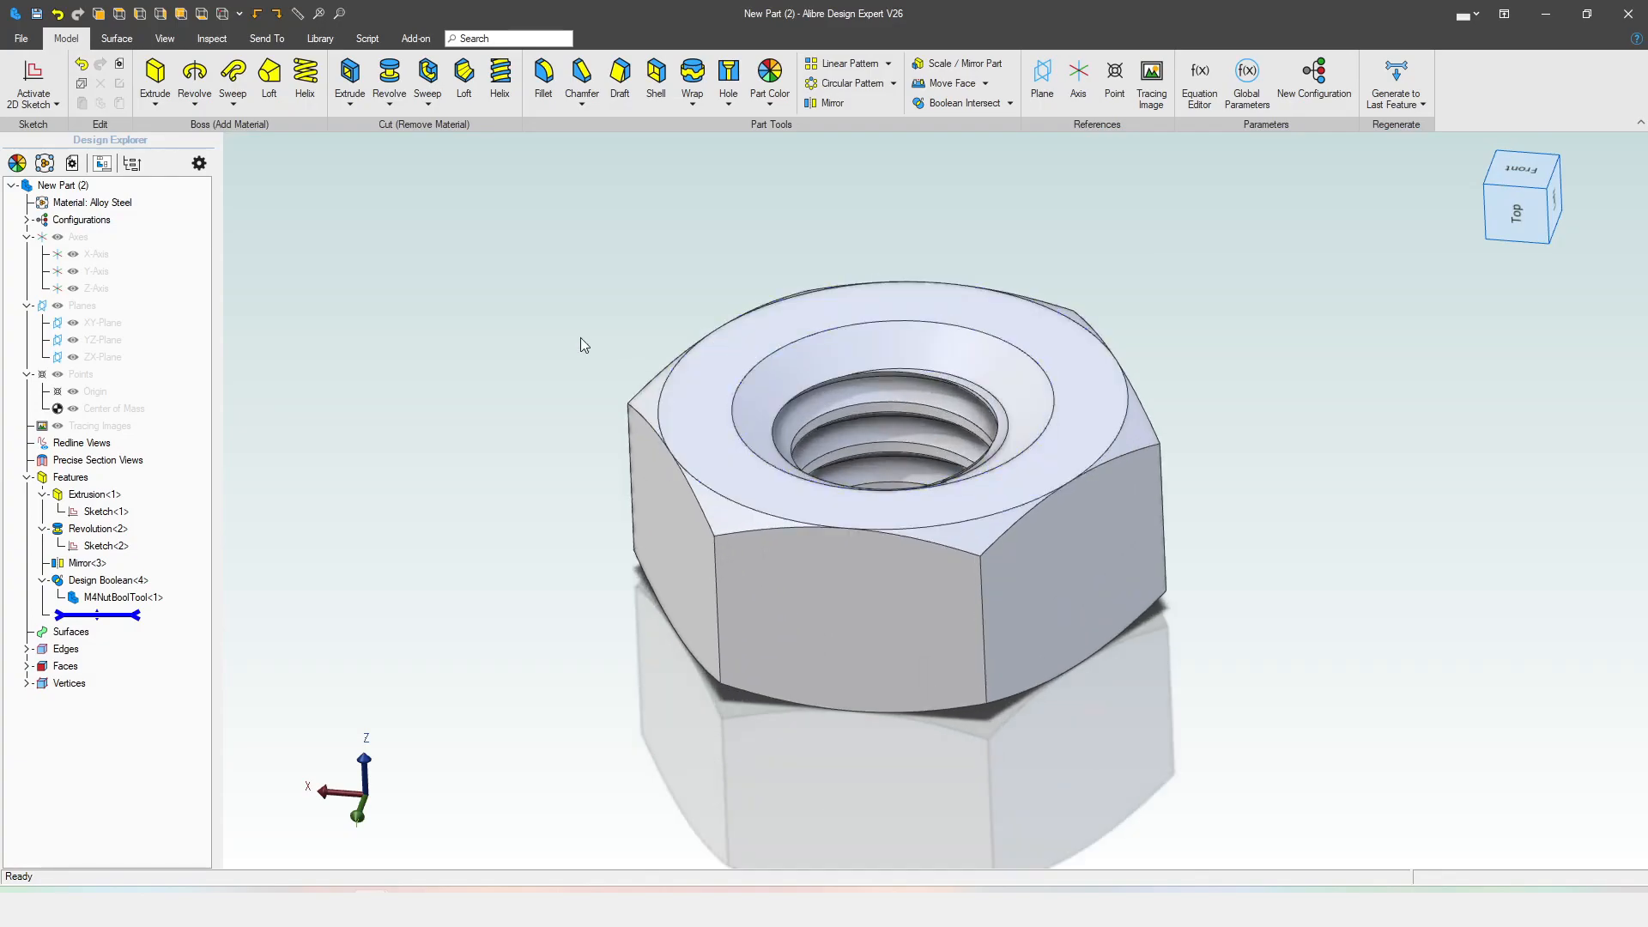
- Save New Part (2) together with the new M4NutBoolTool part in the Main Designs folder
left_click(36, 14)
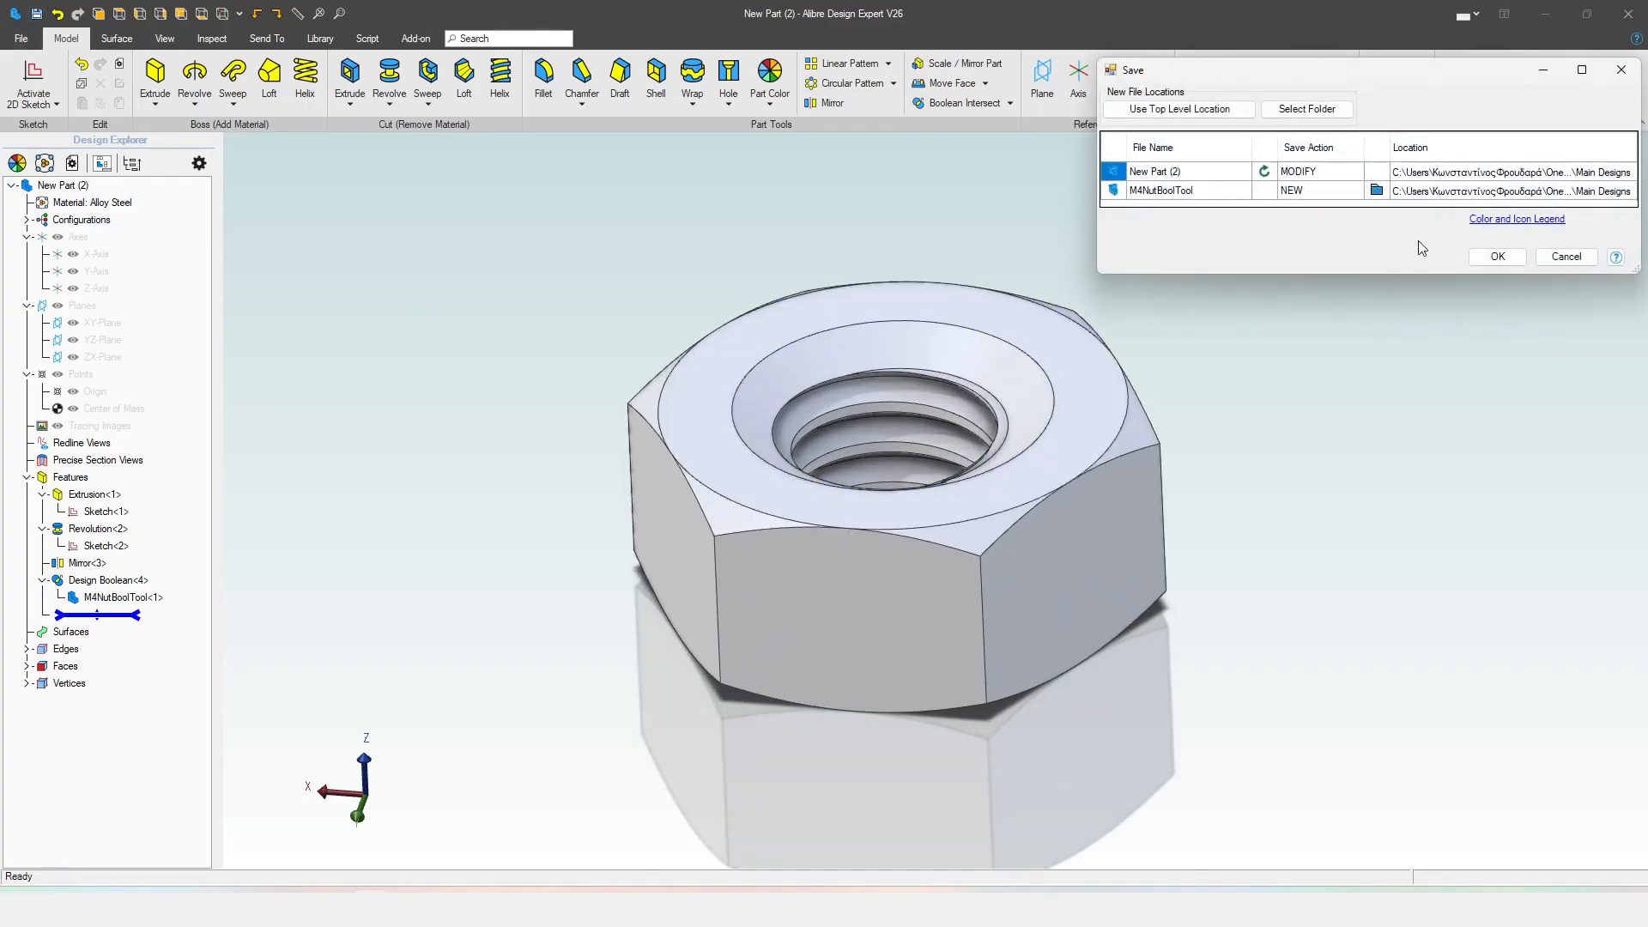
left_click(1135, 191)
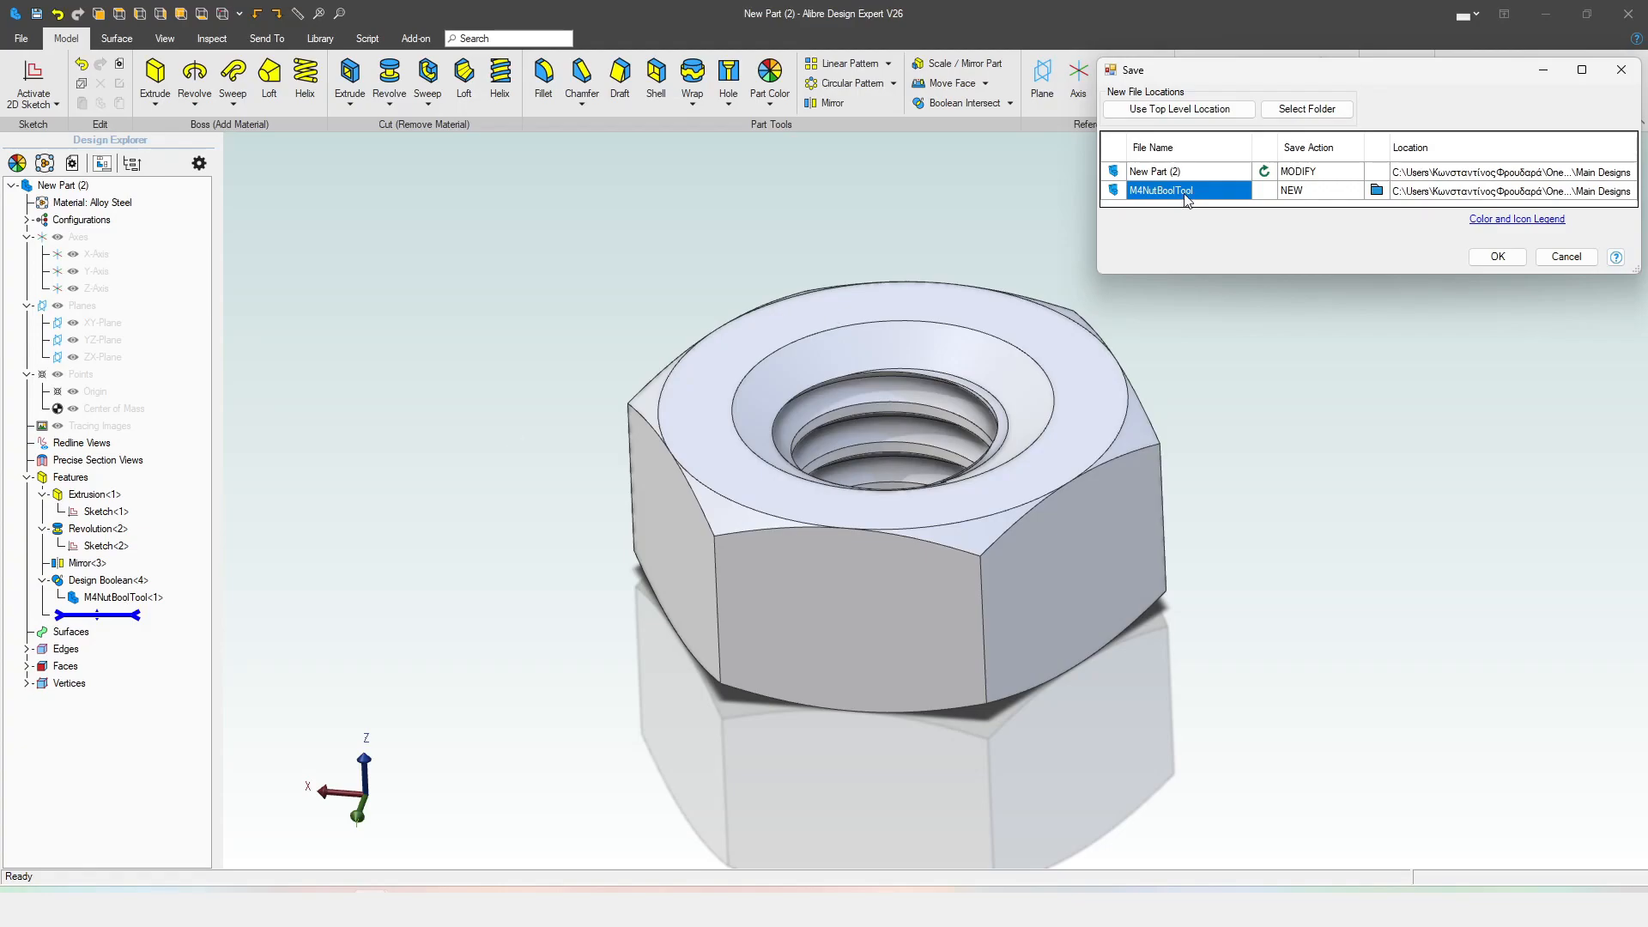
left_click(1512, 256)
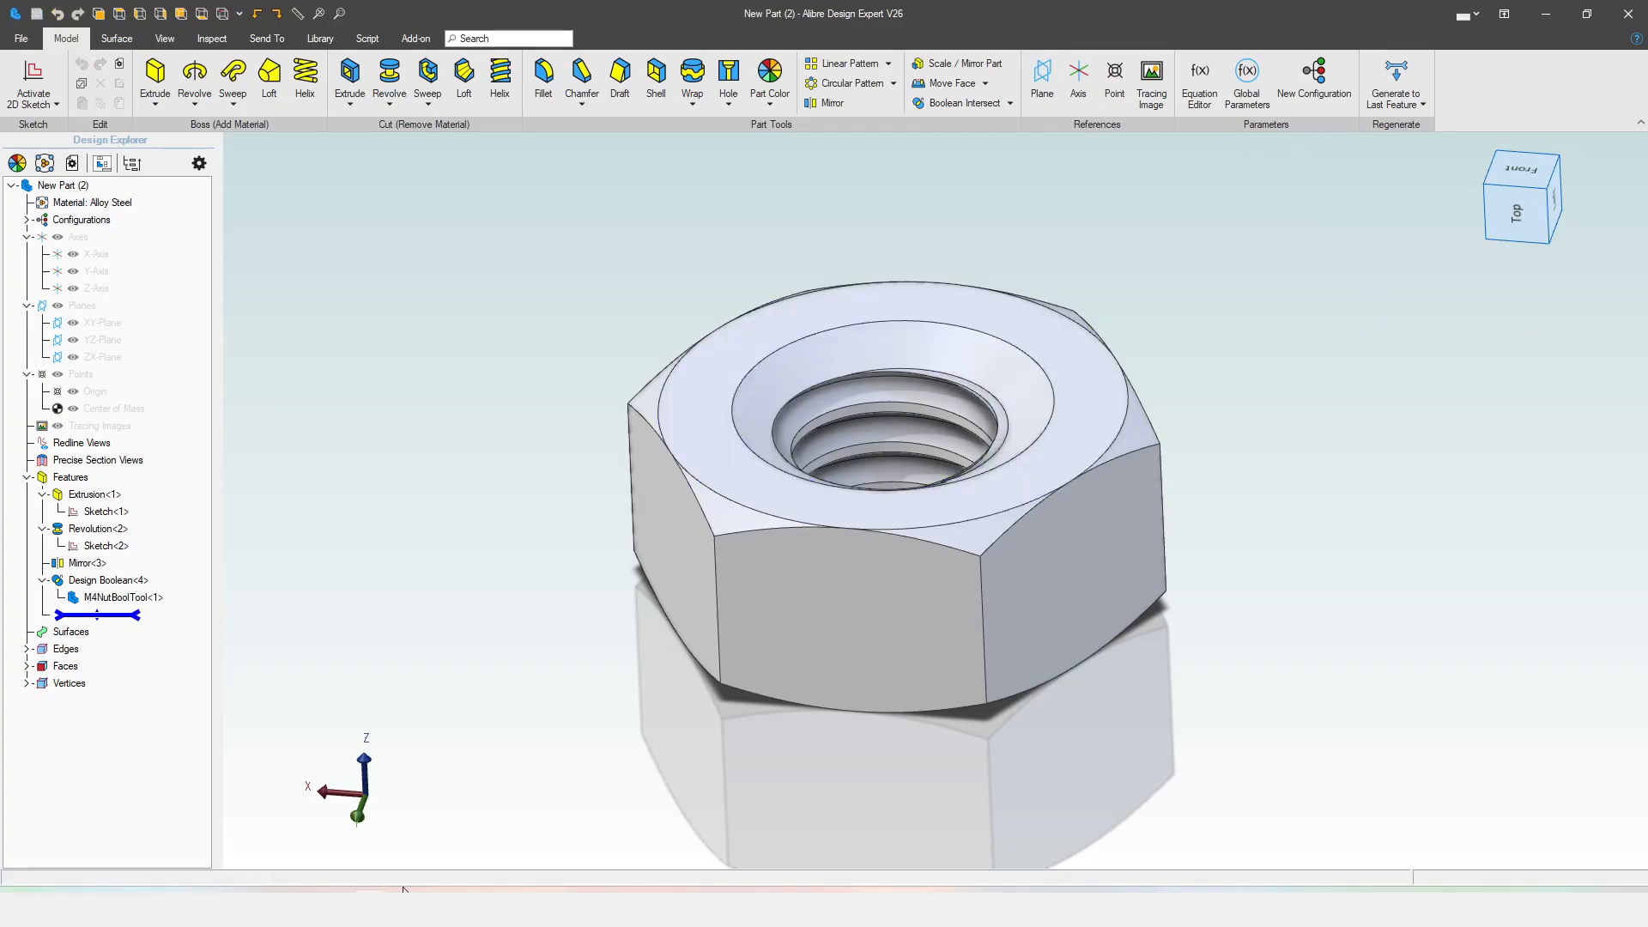
- Open the M4NutBoolTool part from the Main Designs folder and view its threaded bore
mouse_move(370, 891)
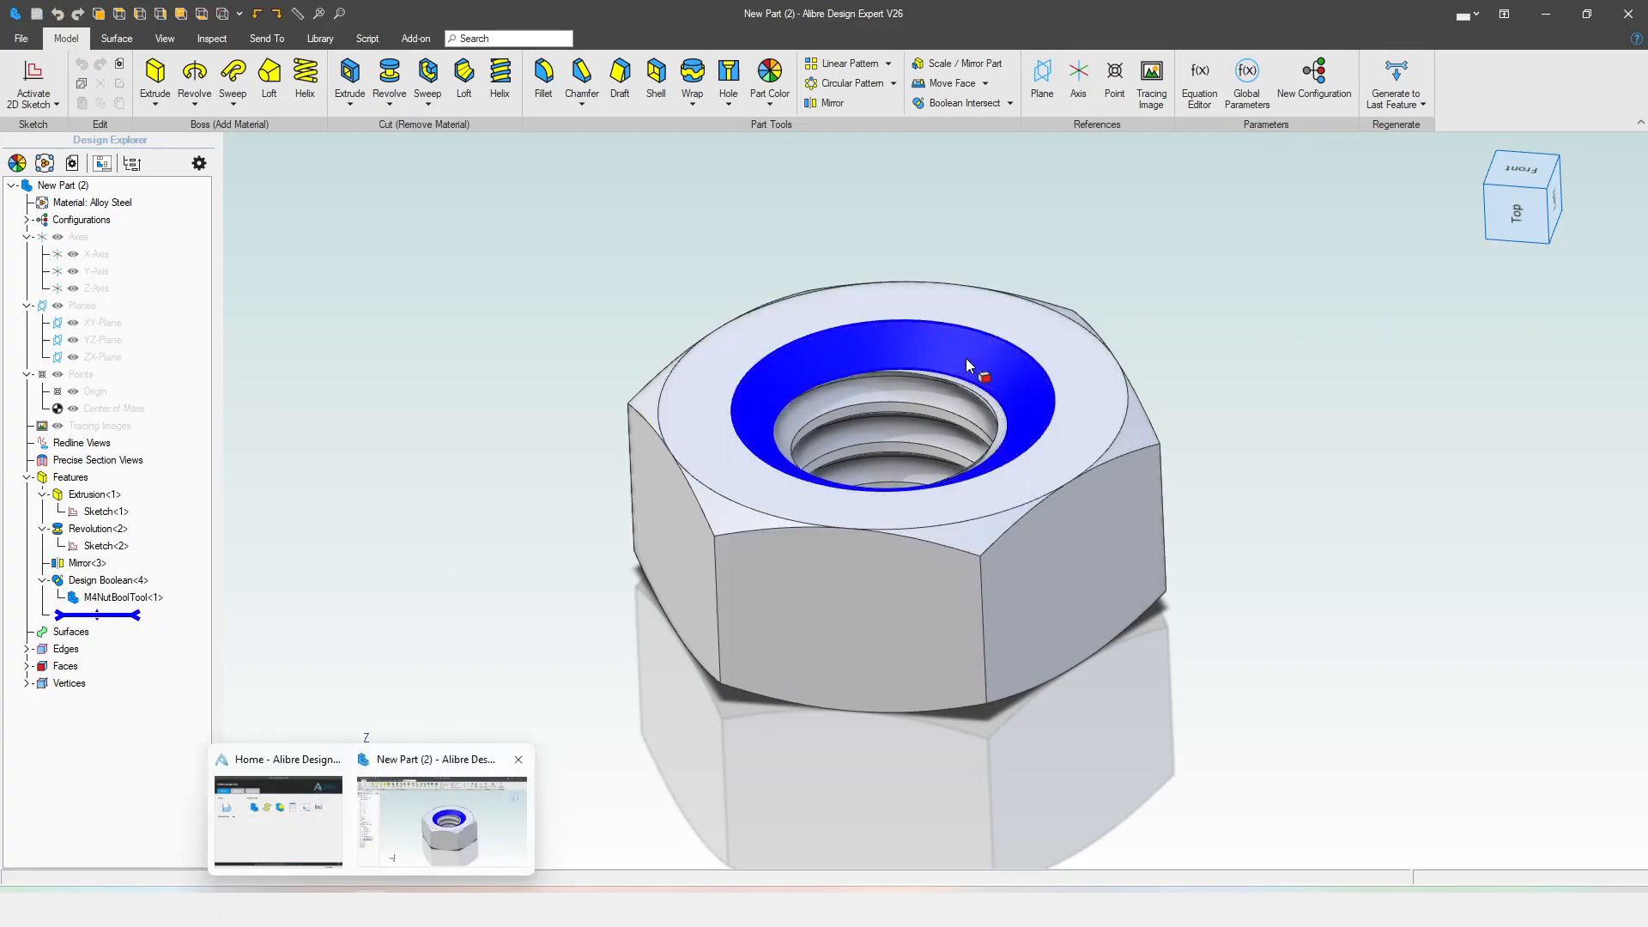
mouse_move(262, 844)
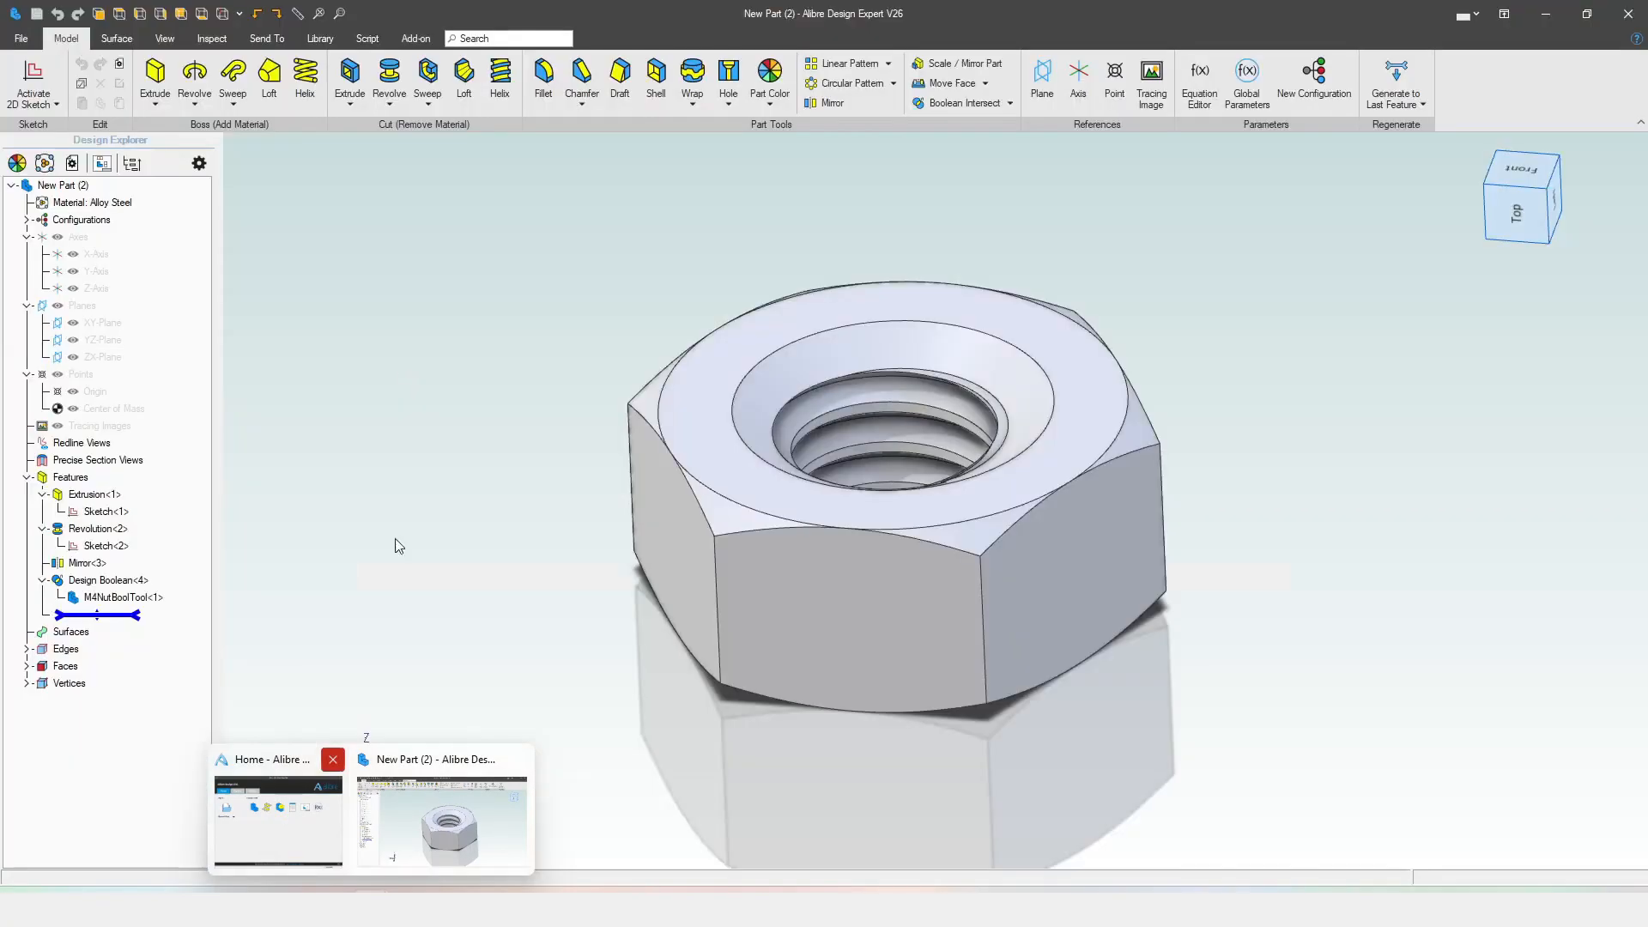
left_click(275, 797)
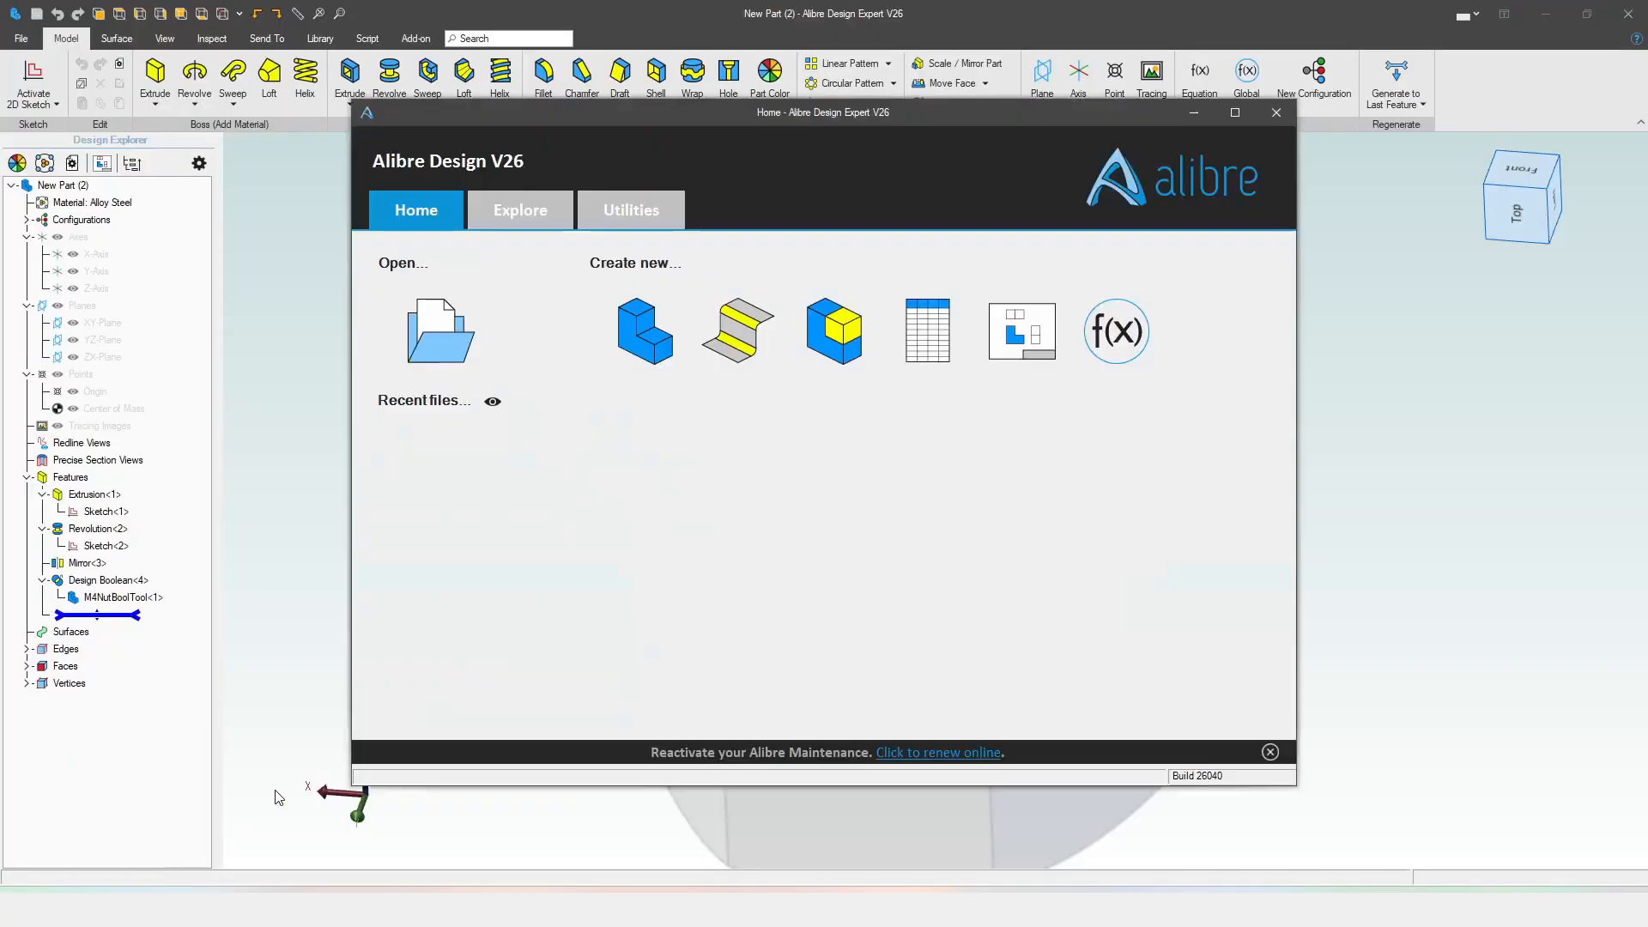
left_click(440, 333)
left_click(628, 238)
left_click(1301, 741)
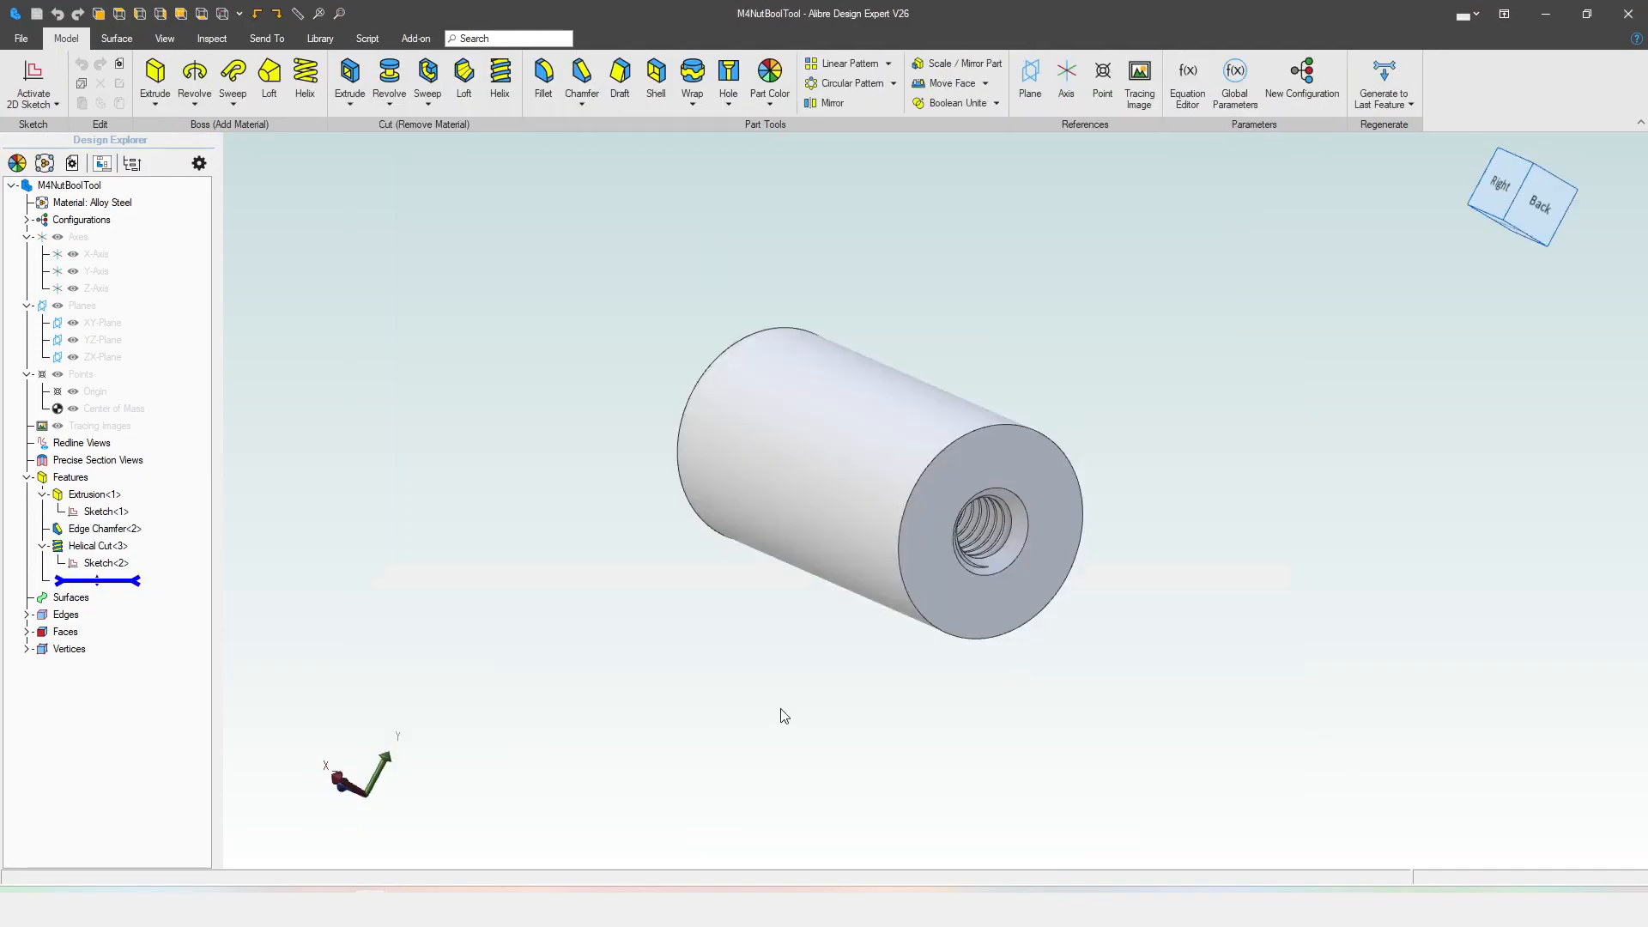
mouse_move(809, 606)
middle_mouse_down()
mouse_move(748, 587)
mouse_move(814, 601)
mouse_move(782, 594)
middle_mouse_up()
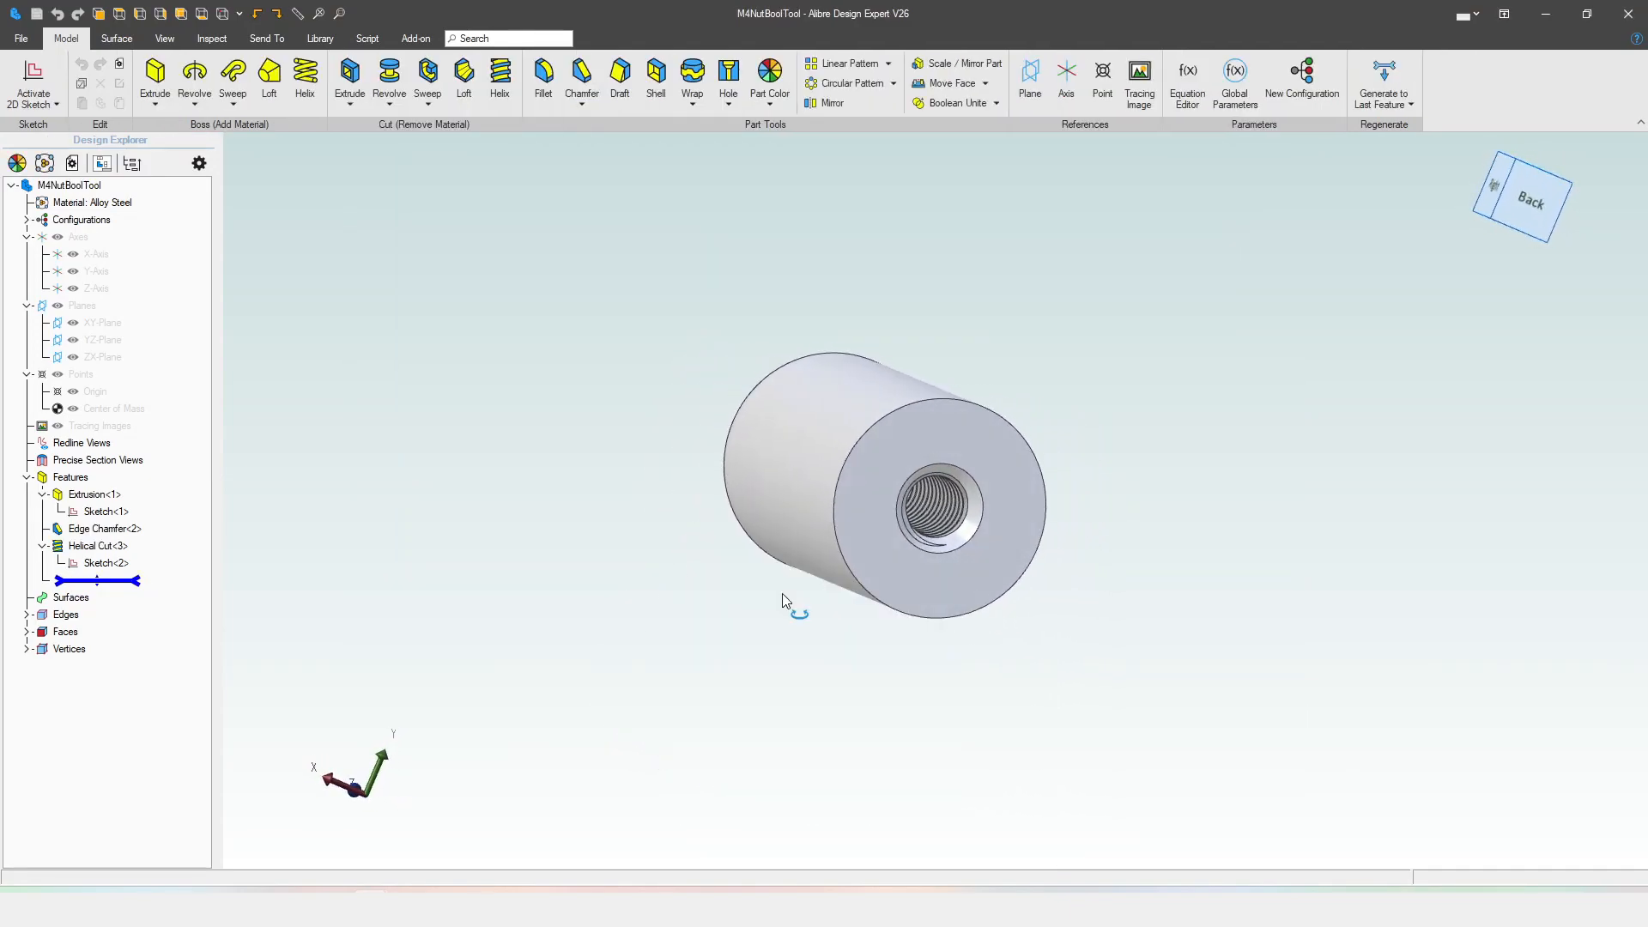
mouse_move(1104, 317)
middle_mouse_down()
mouse_move(1094, 337)
mouse_move(1061, 317)
mouse_move(1109, 330)
middle_mouse_up()
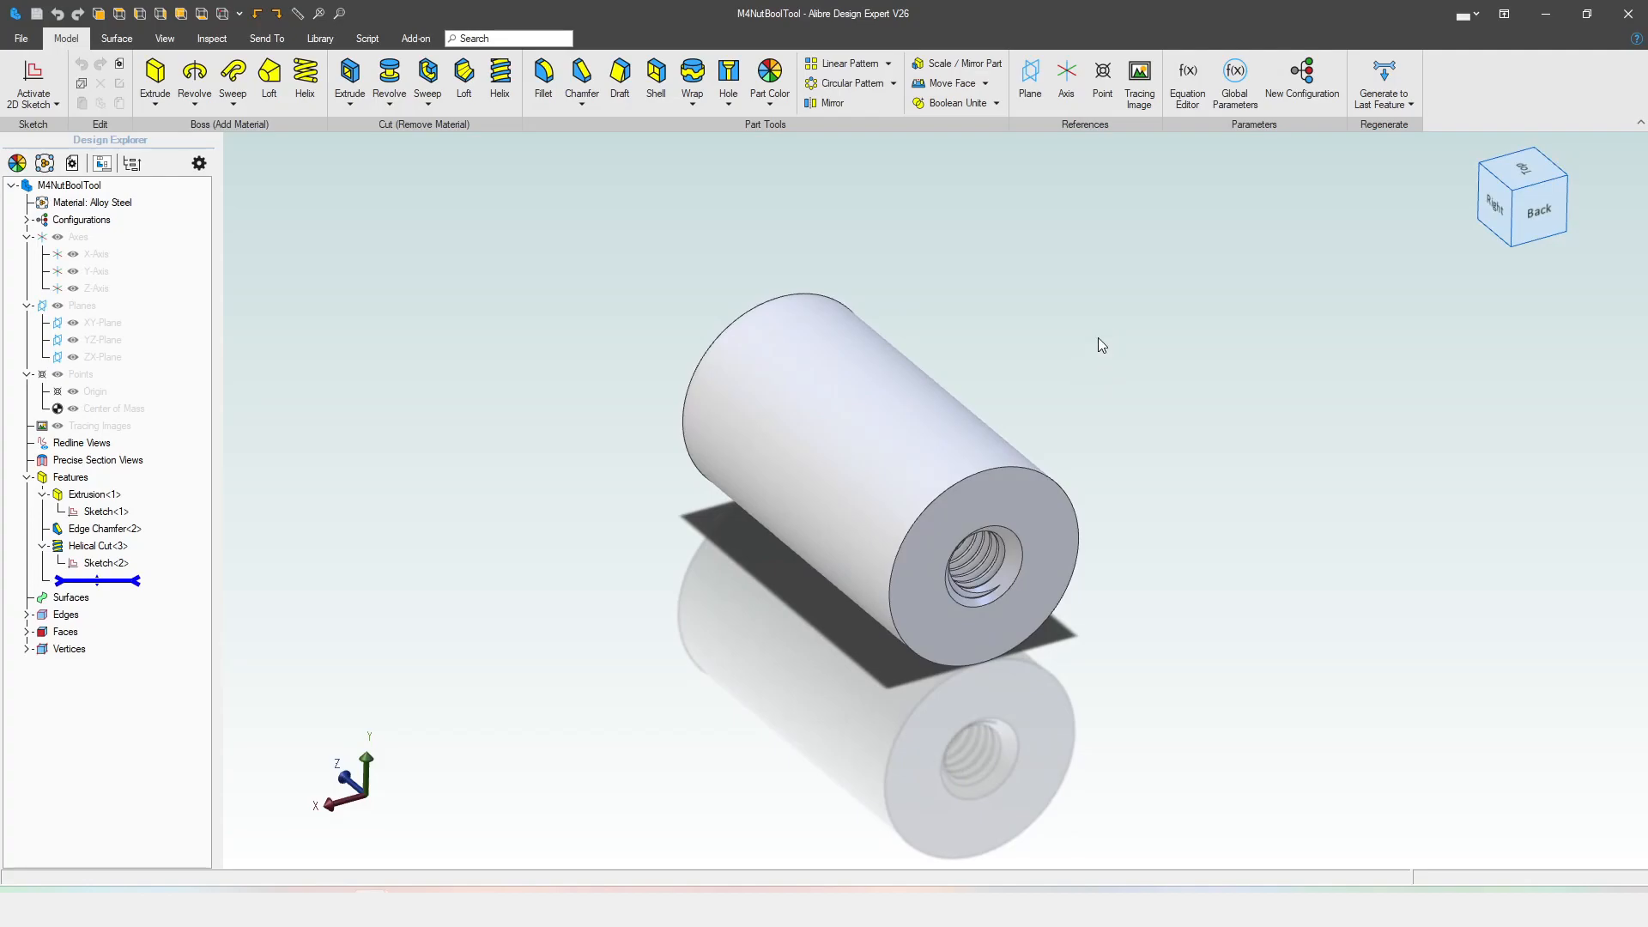
- Set the P_thread parameter of M4NutBoolTool to 1 mm in the Equation Editor and apply the change
left_click(1187, 76)
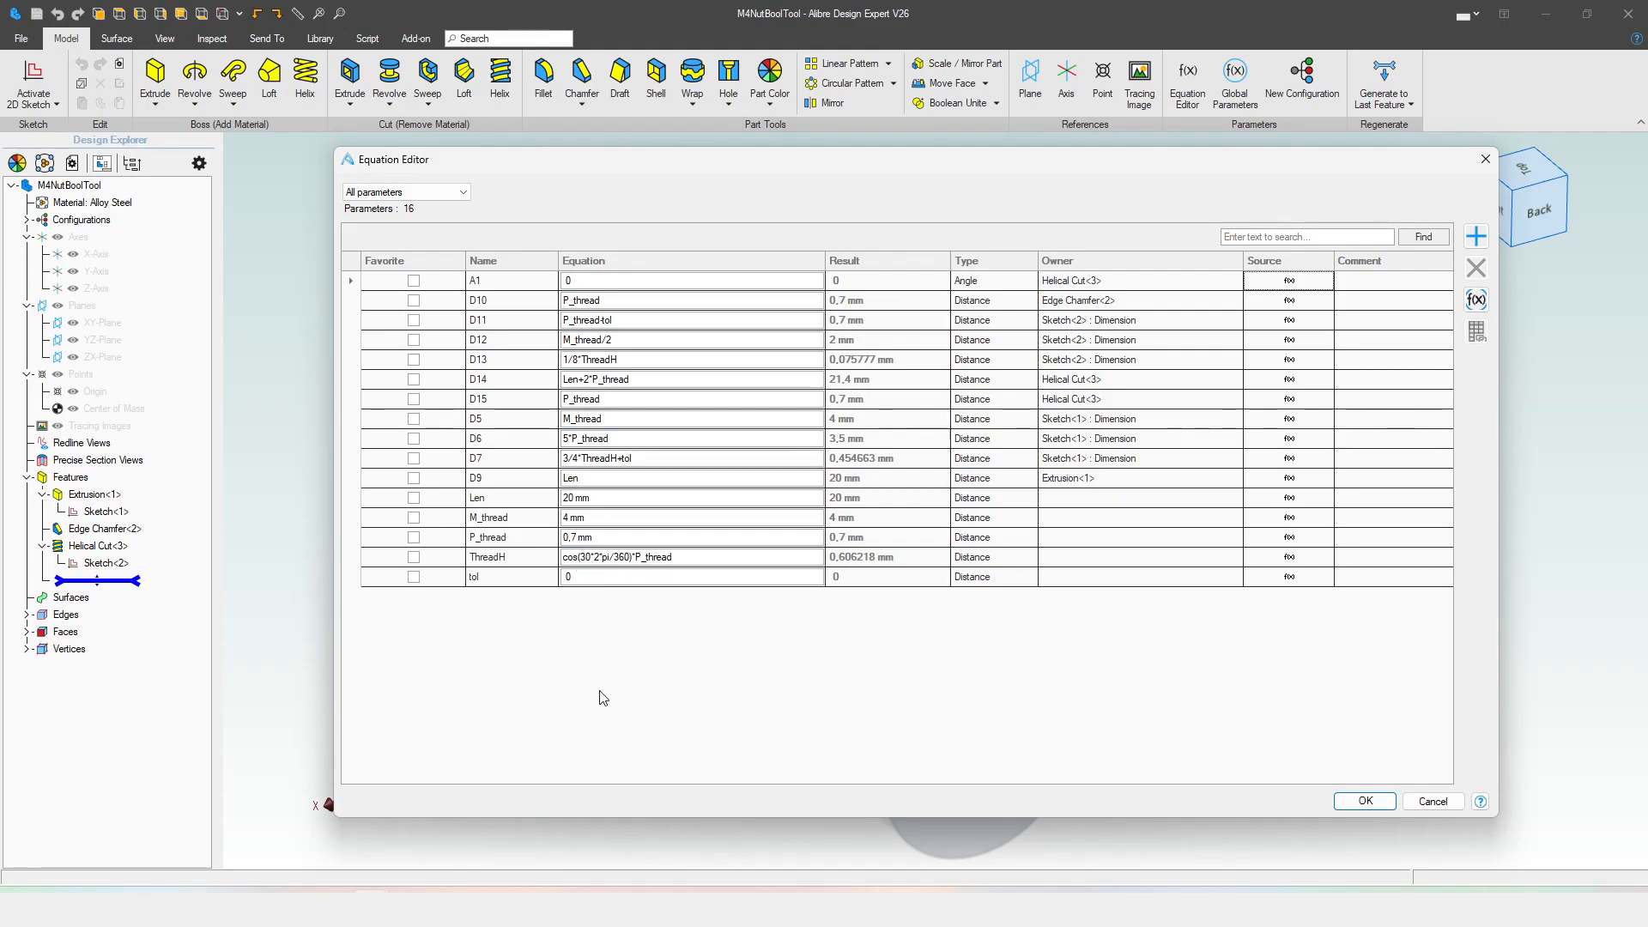
left_click(612, 545)
type("1 mm")
key("Up")
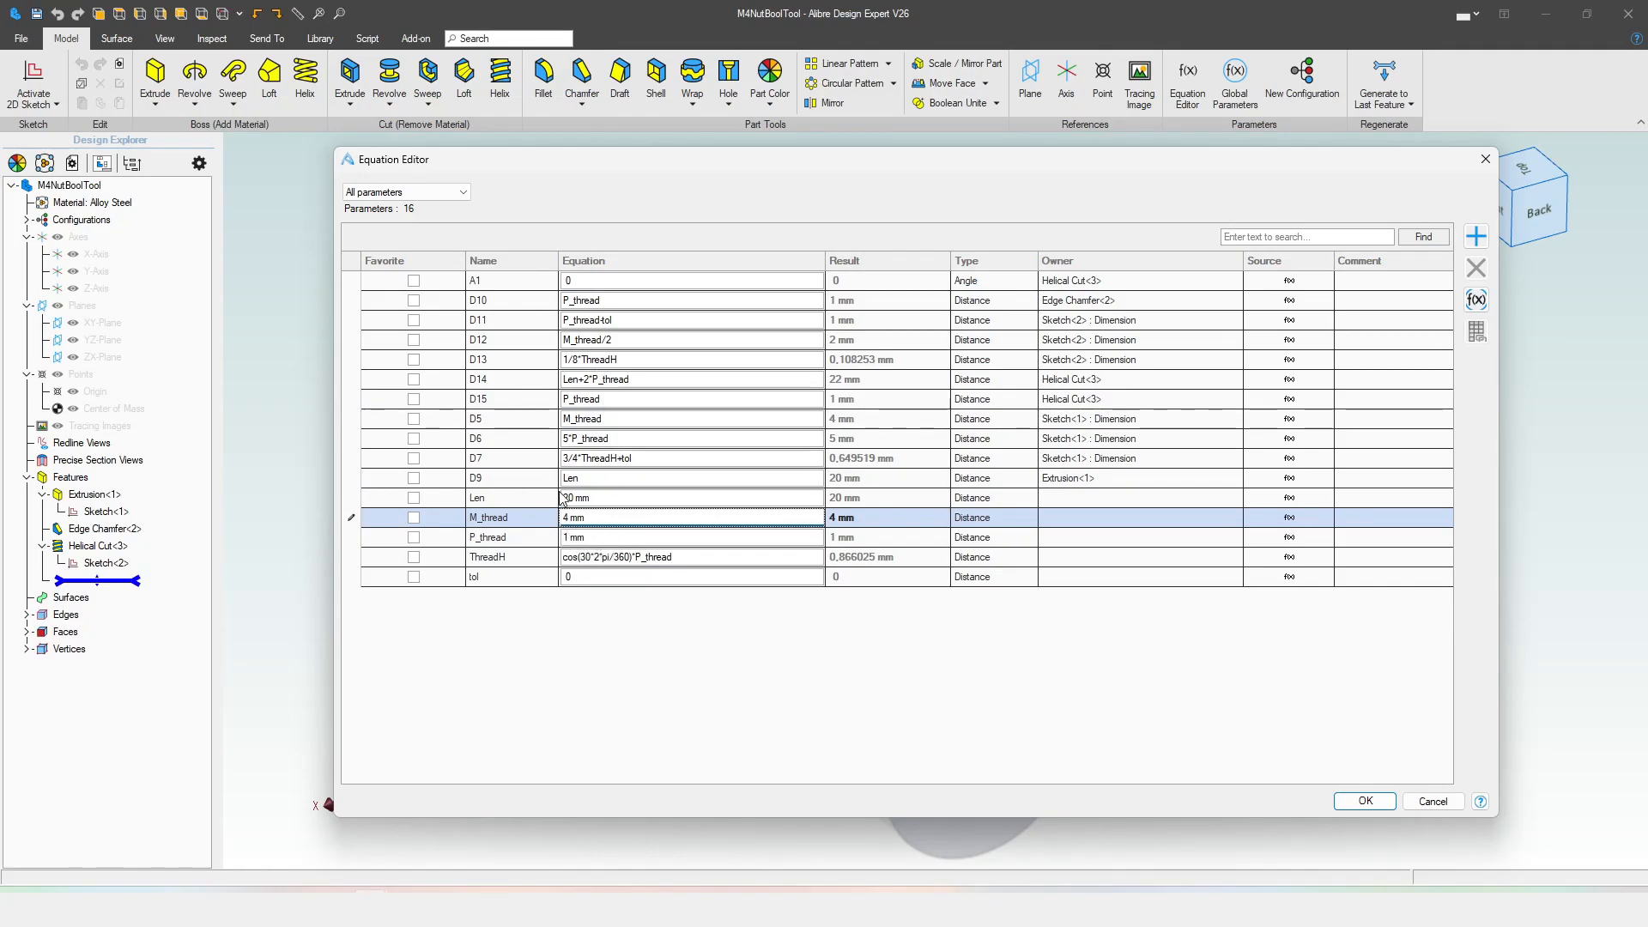
left_click(571, 576)
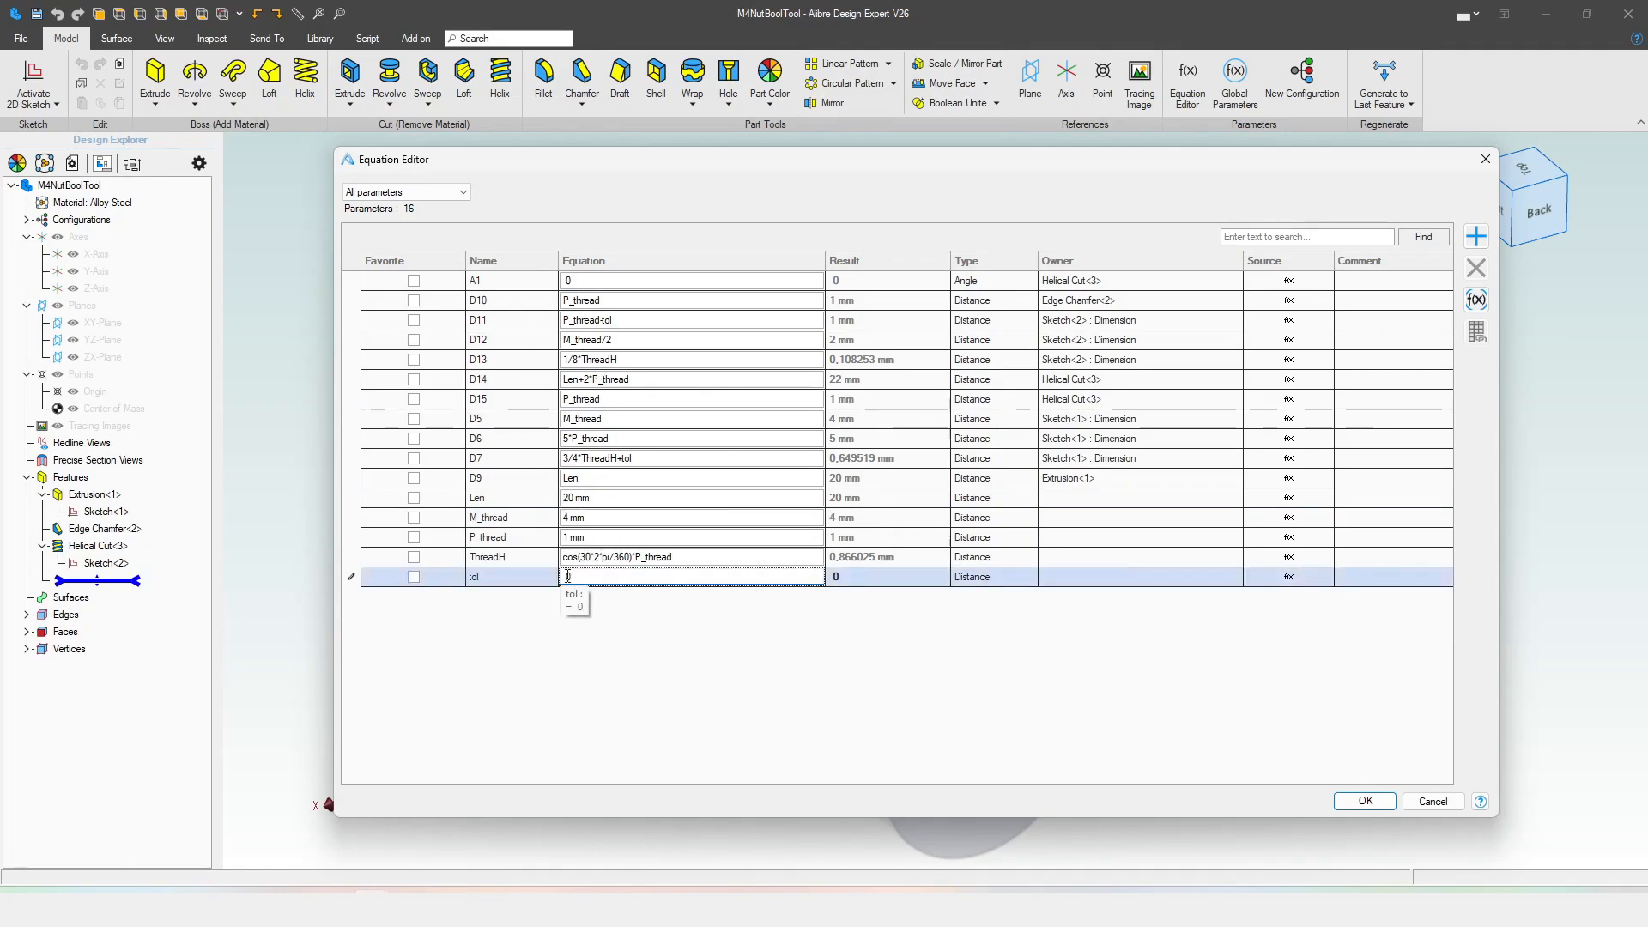
left_click(1364, 800)
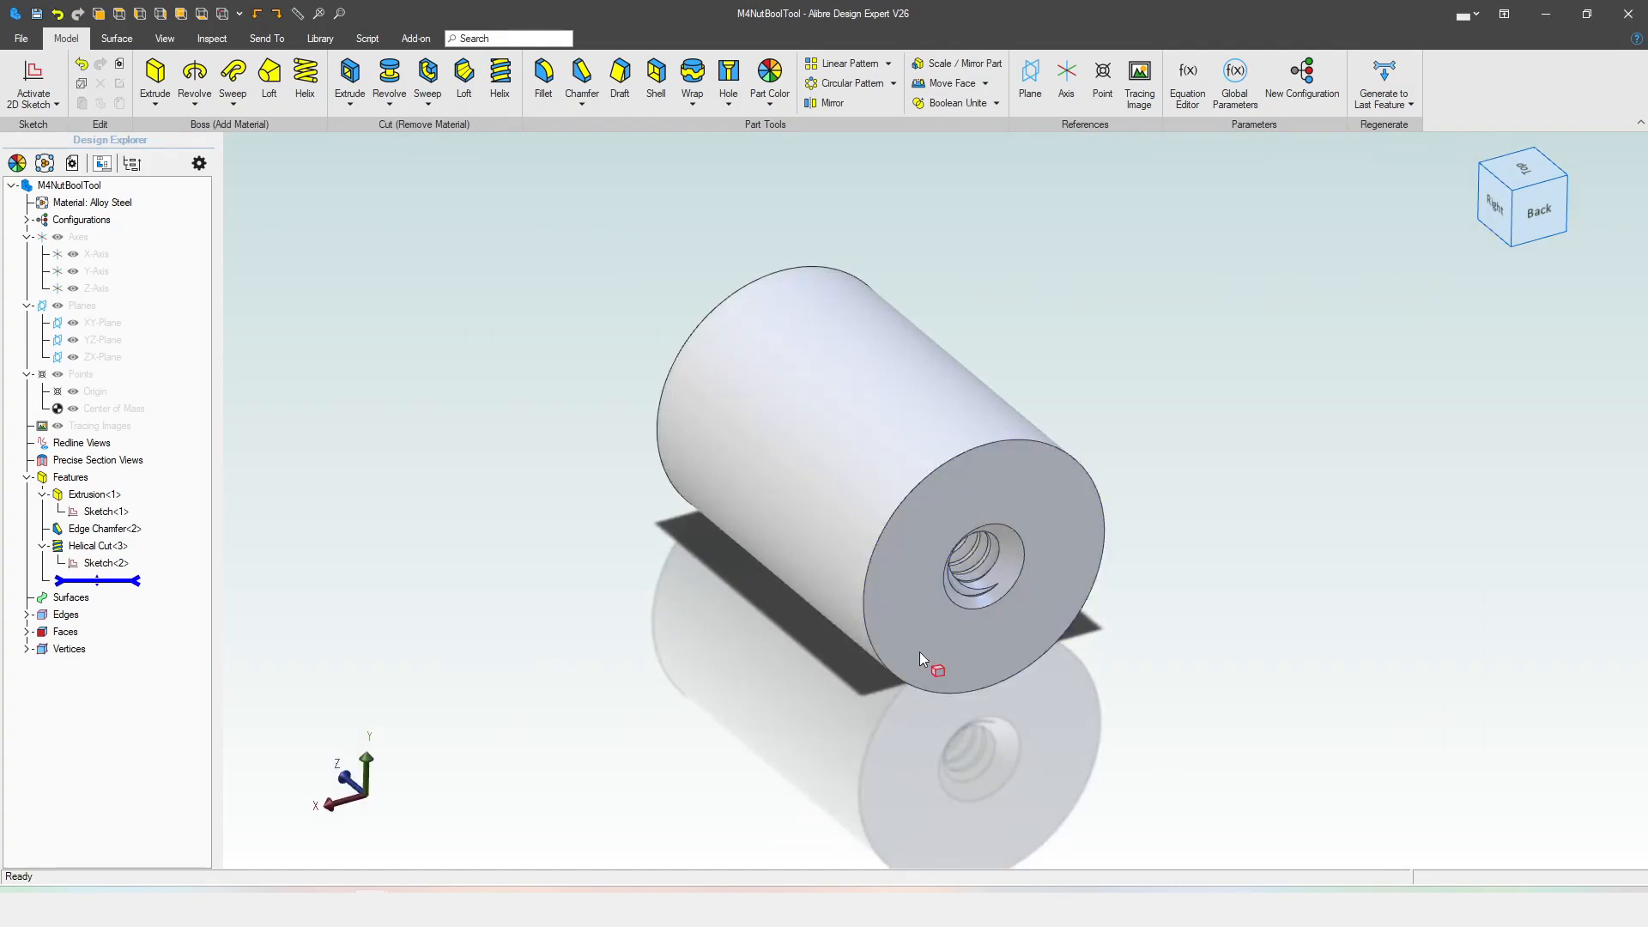
- Save and close the M4NutBoolTool part, and close the New Part (2) nut
left_click(37, 13)
left_click(1627, 14)
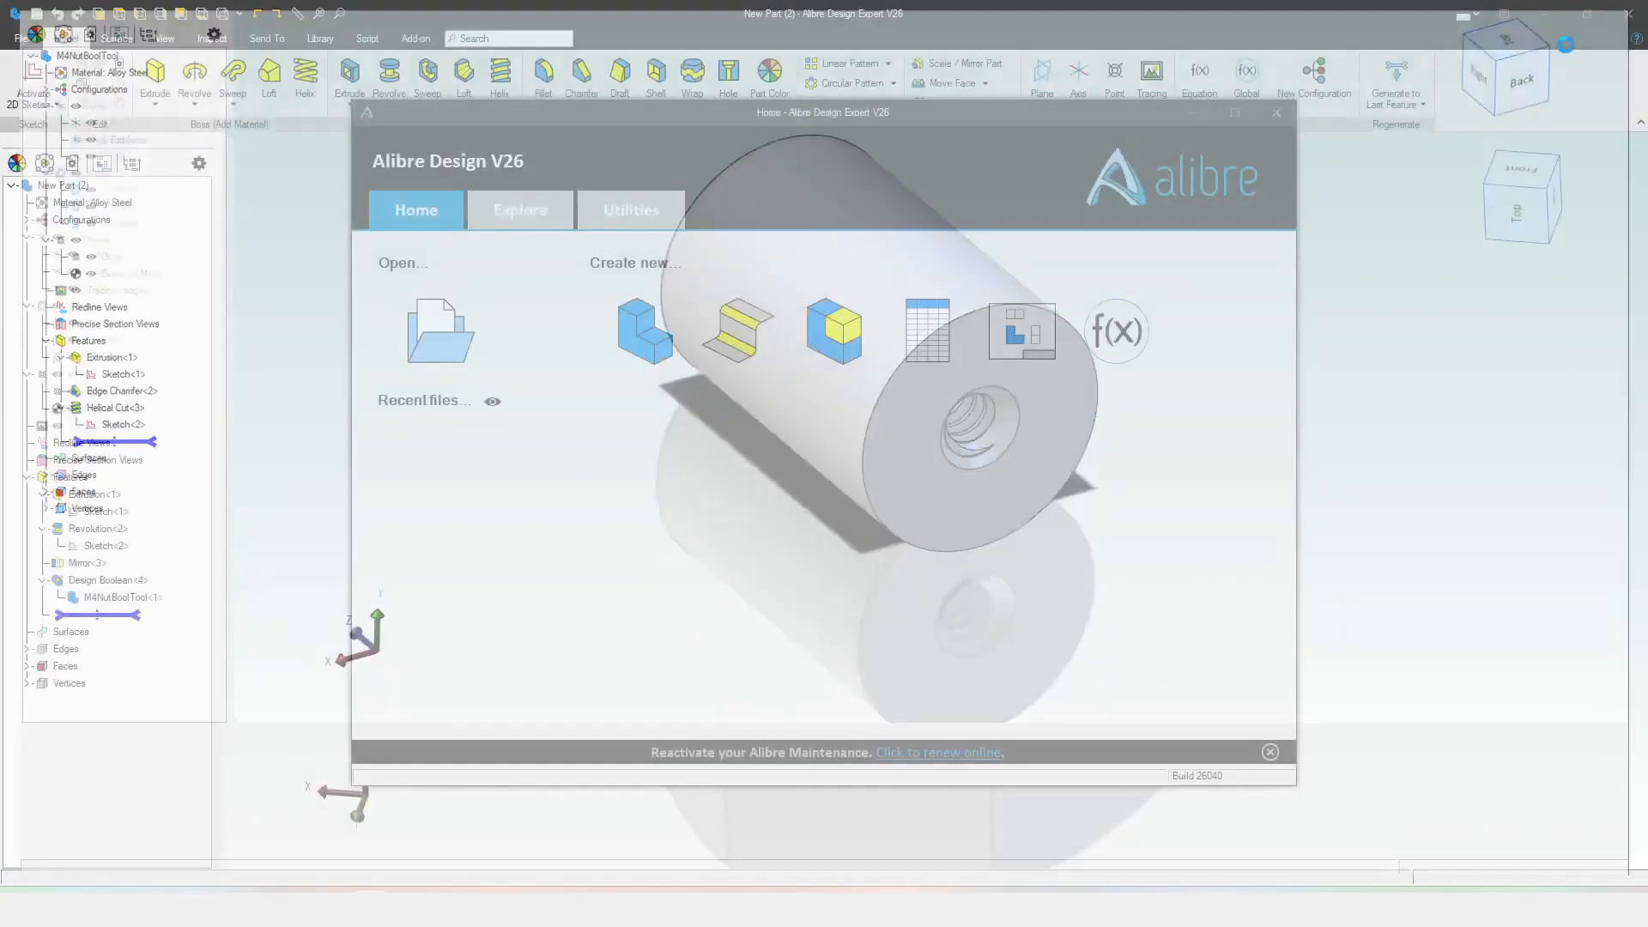
left_click(1422, 676)
left_click(1626, 13)
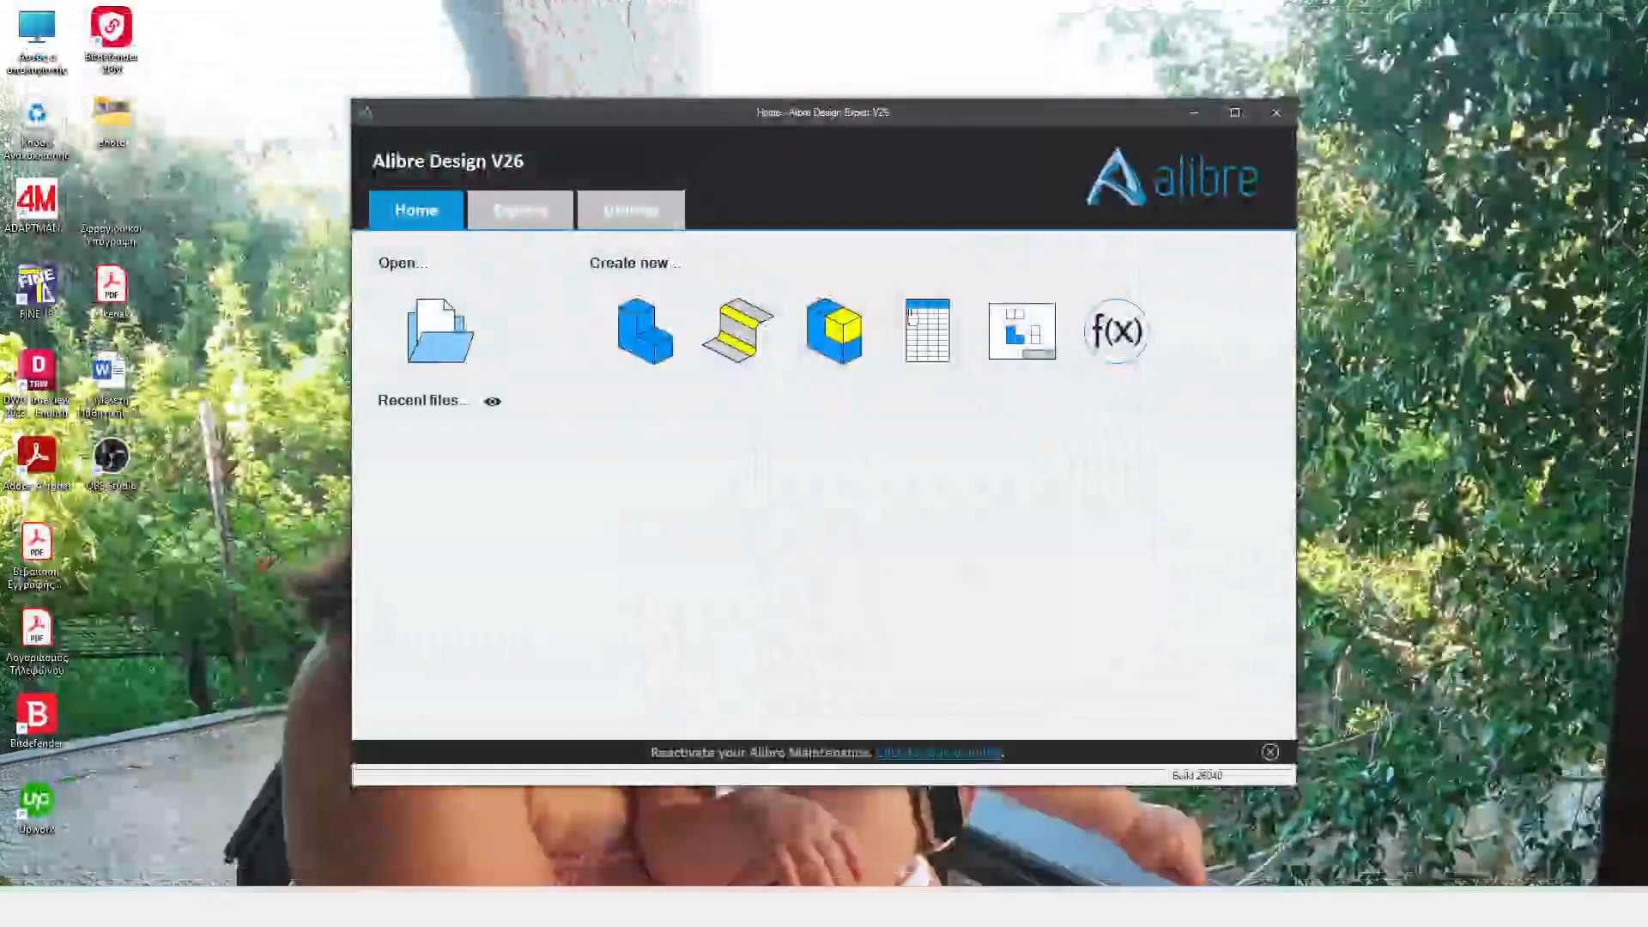
- Reopen the New Part (2) nut from the Main Designs folder
left_click(436, 331)
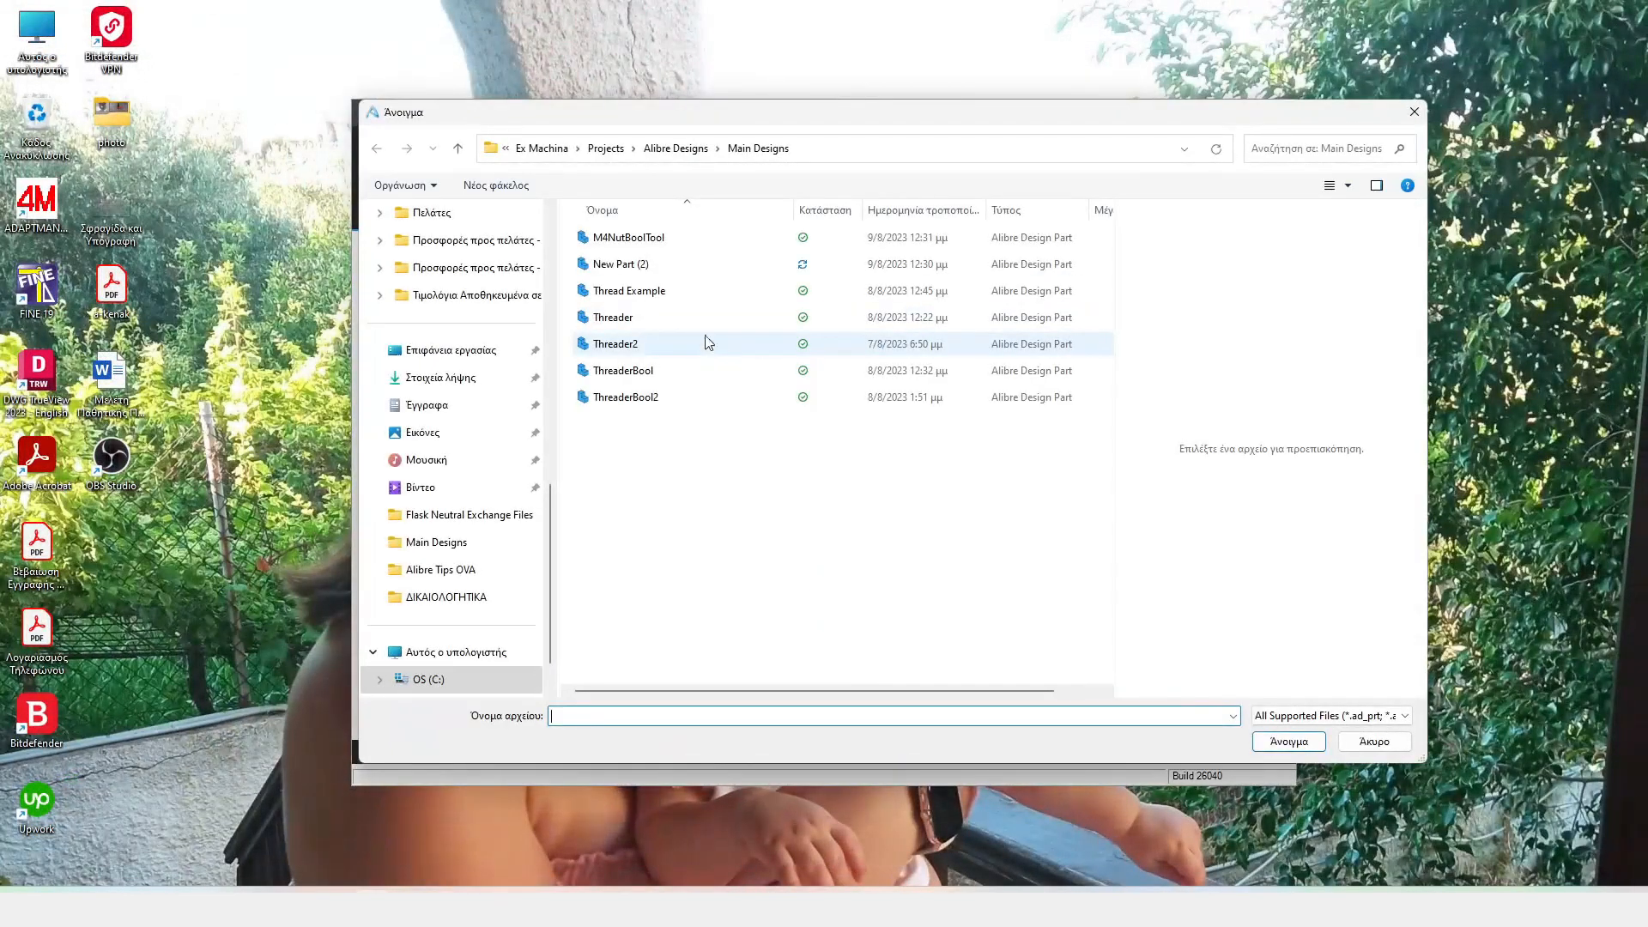
left_click(674, 266)
left_click(1300, 741)
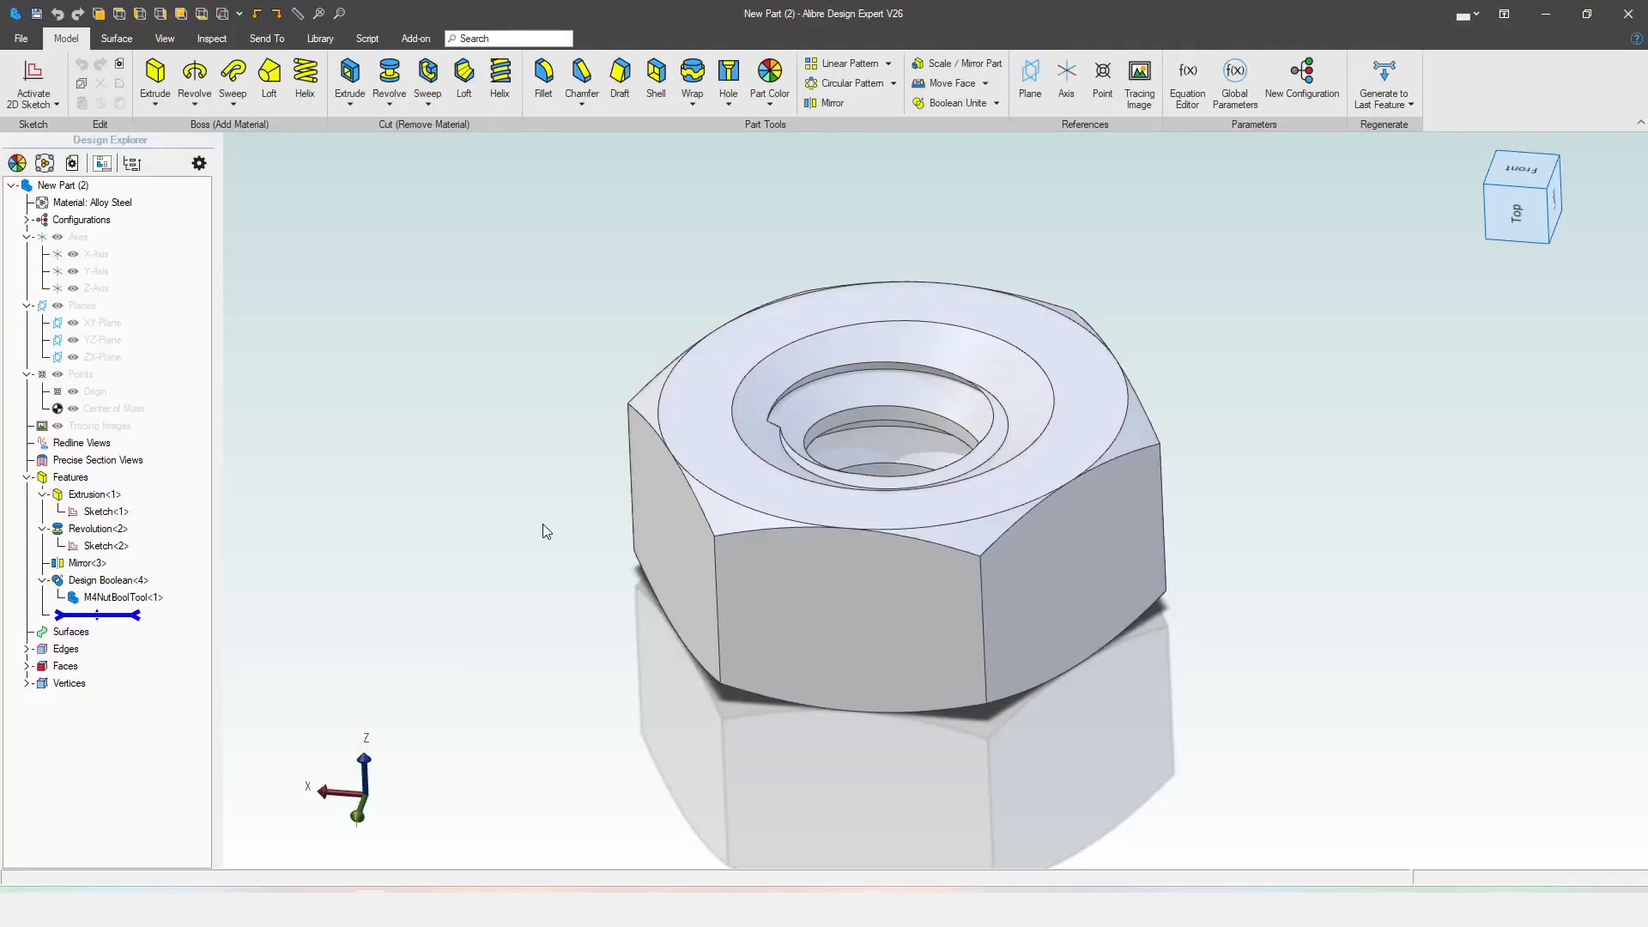
- Examine the nut's internal thread from several angles, along with the M4NutBoolTool entry under its Design Boolean feature
right_click_drag(542, 526, 599, 584)
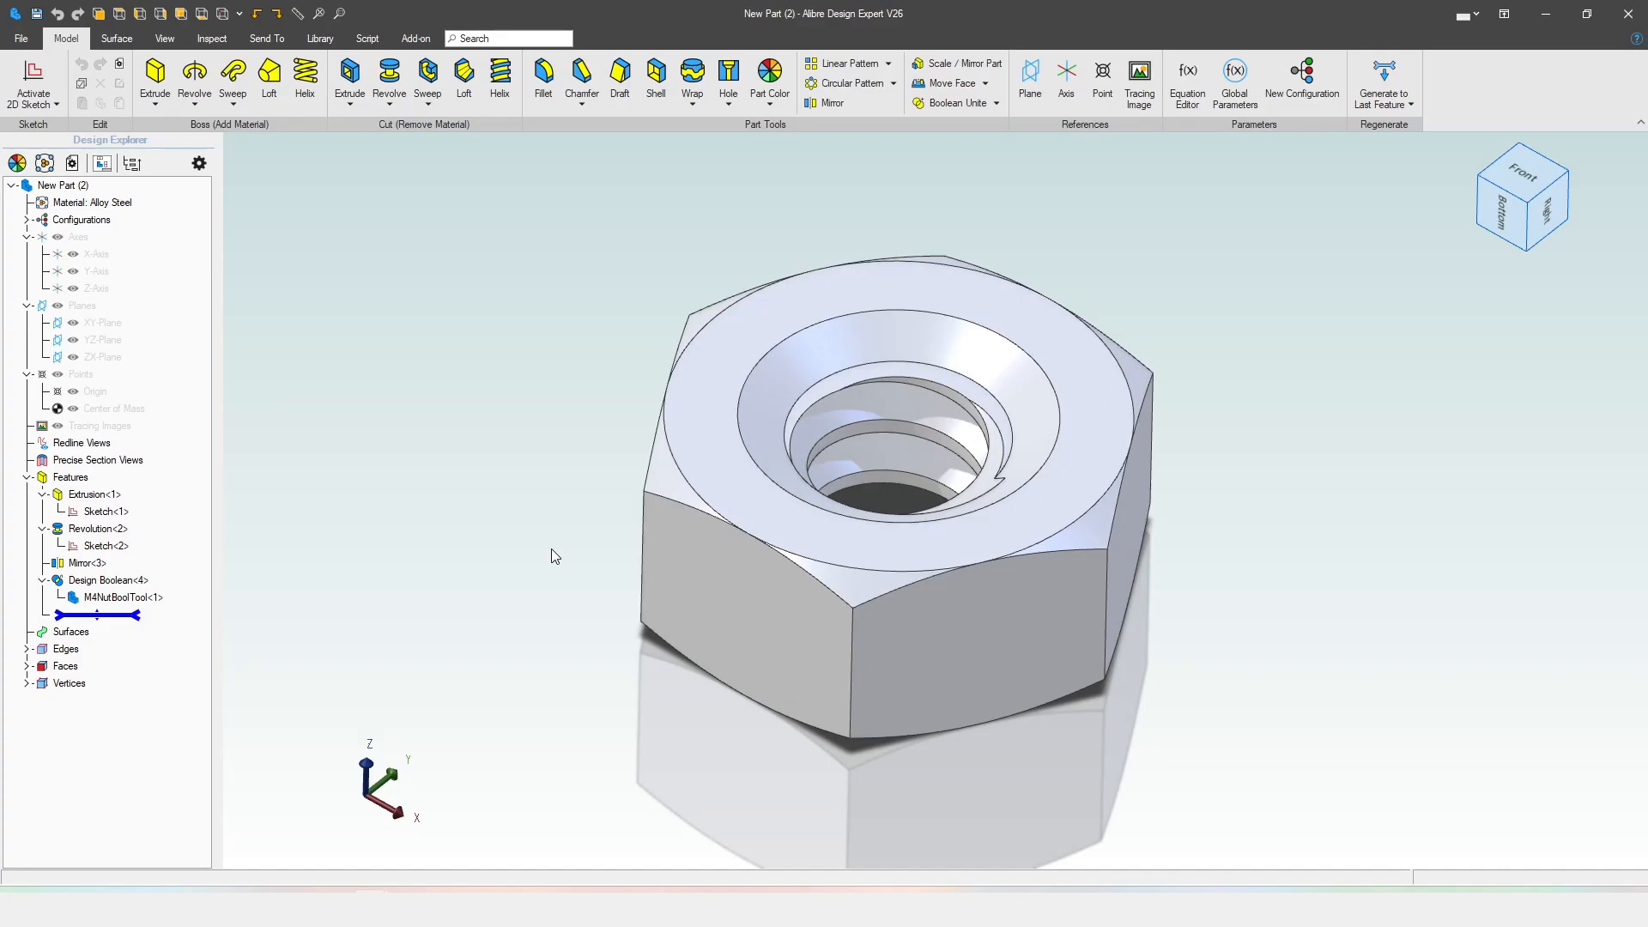
left_click(116, 599)
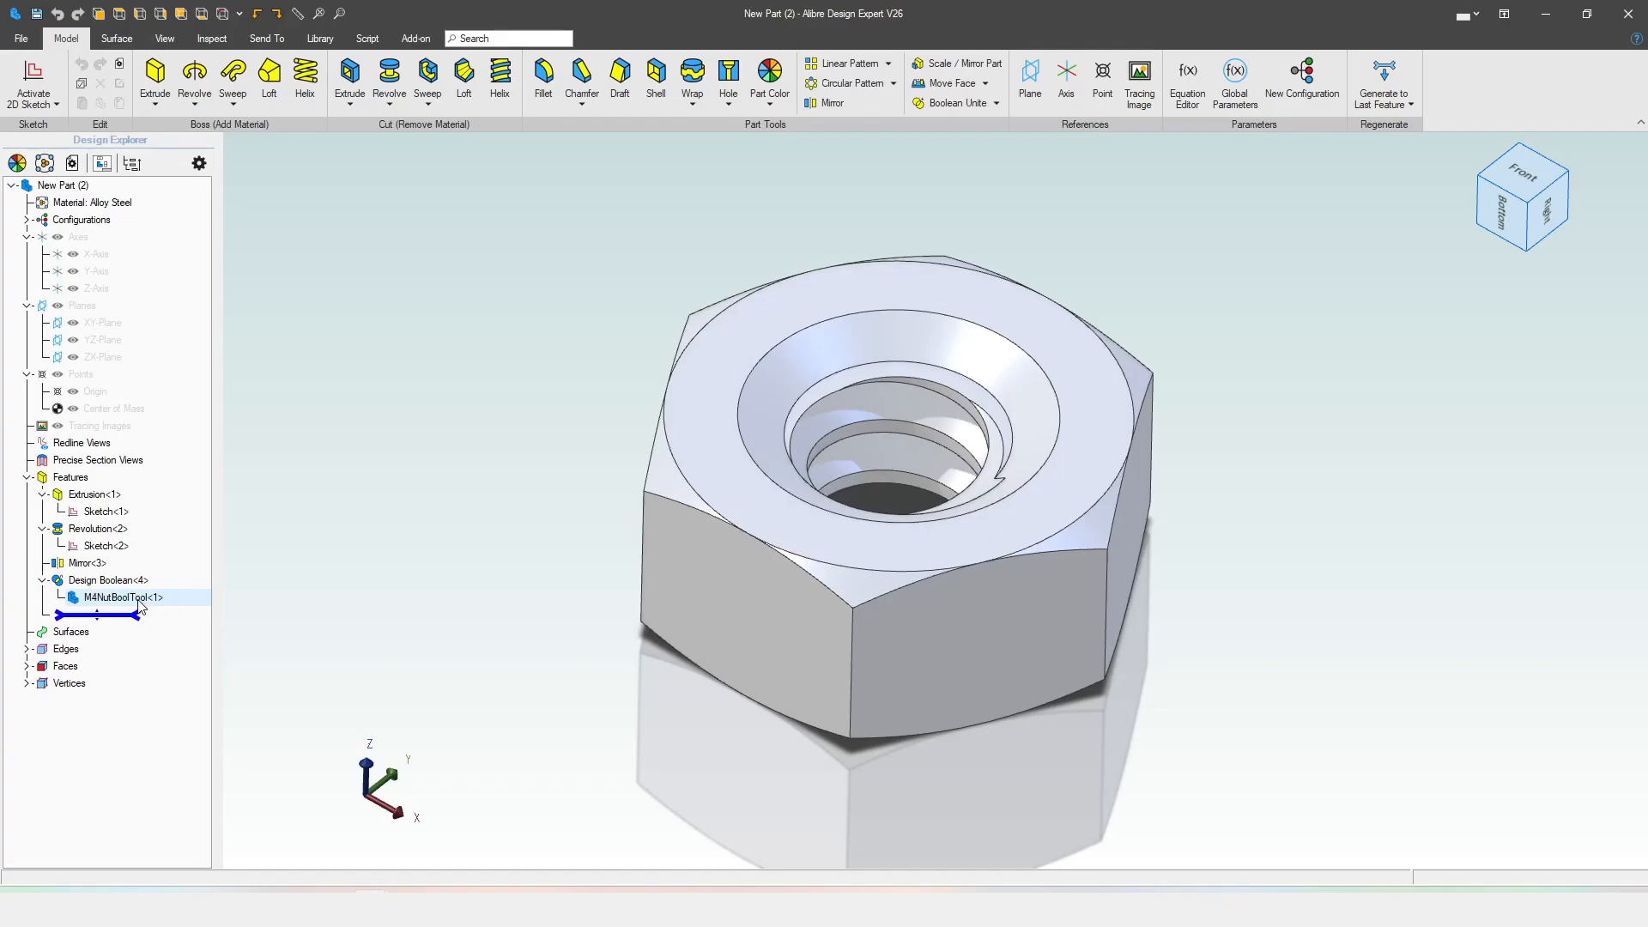
left_click(319, 38)
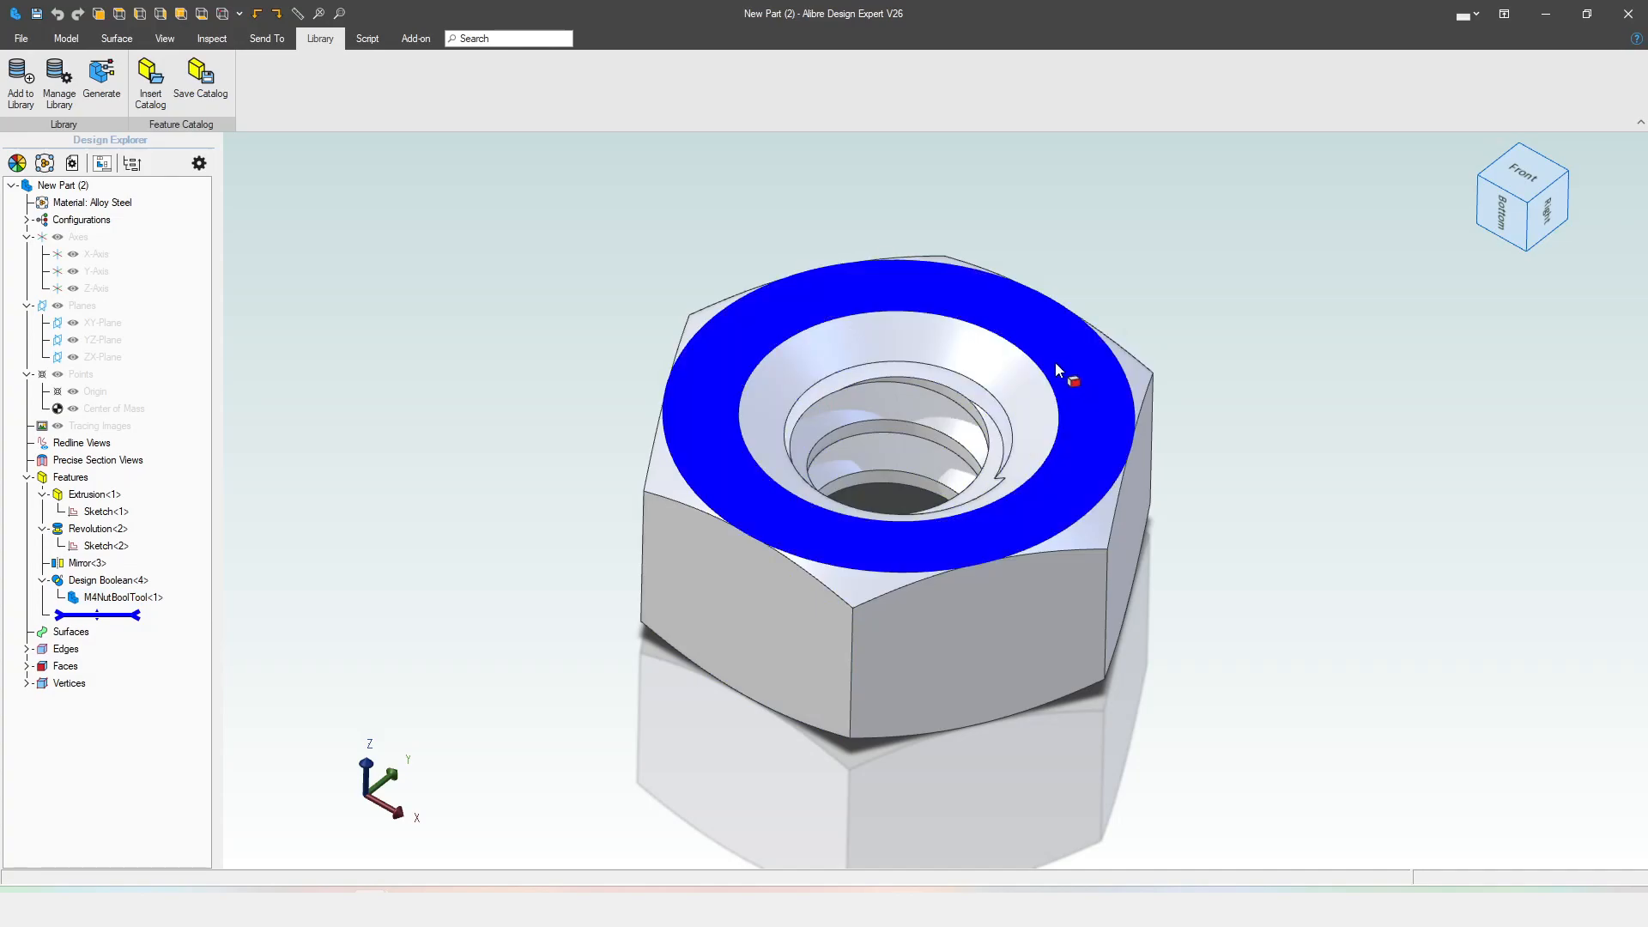
scroll(1041, 564, "down", 2)
scroll(1040, 564, "up", 2)
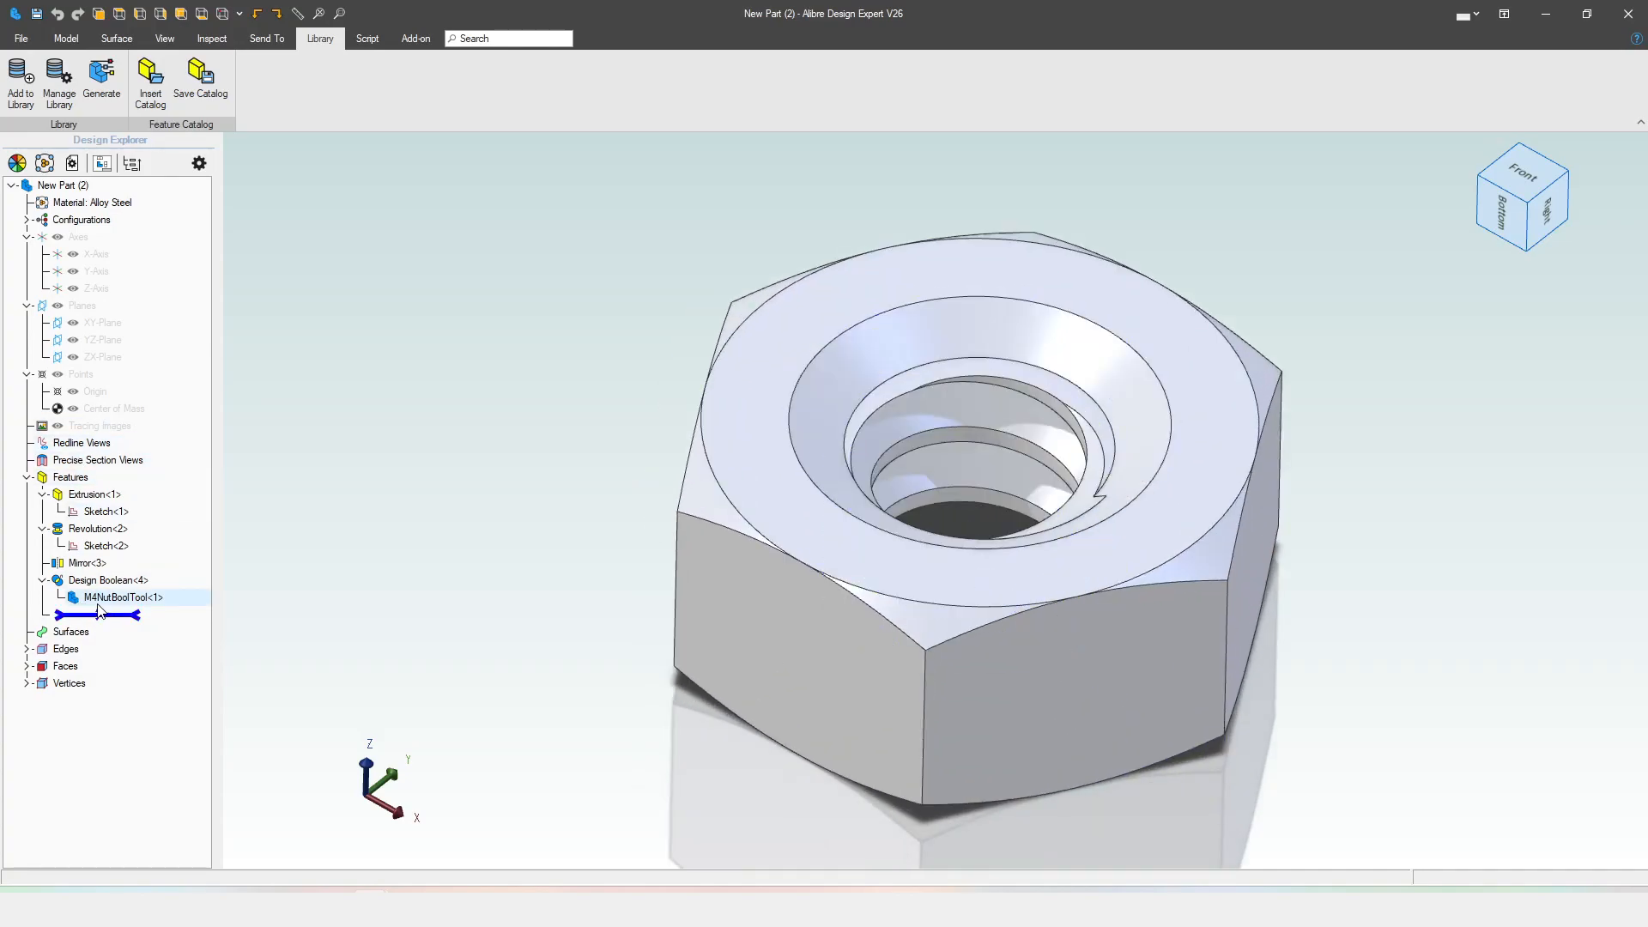
scroll(563, 374, "up", 1)
scroll(563, 374, "down", 3)
middle_click_drag(498, 489, 472, 466)
scroll(663, 362, "up", 1)
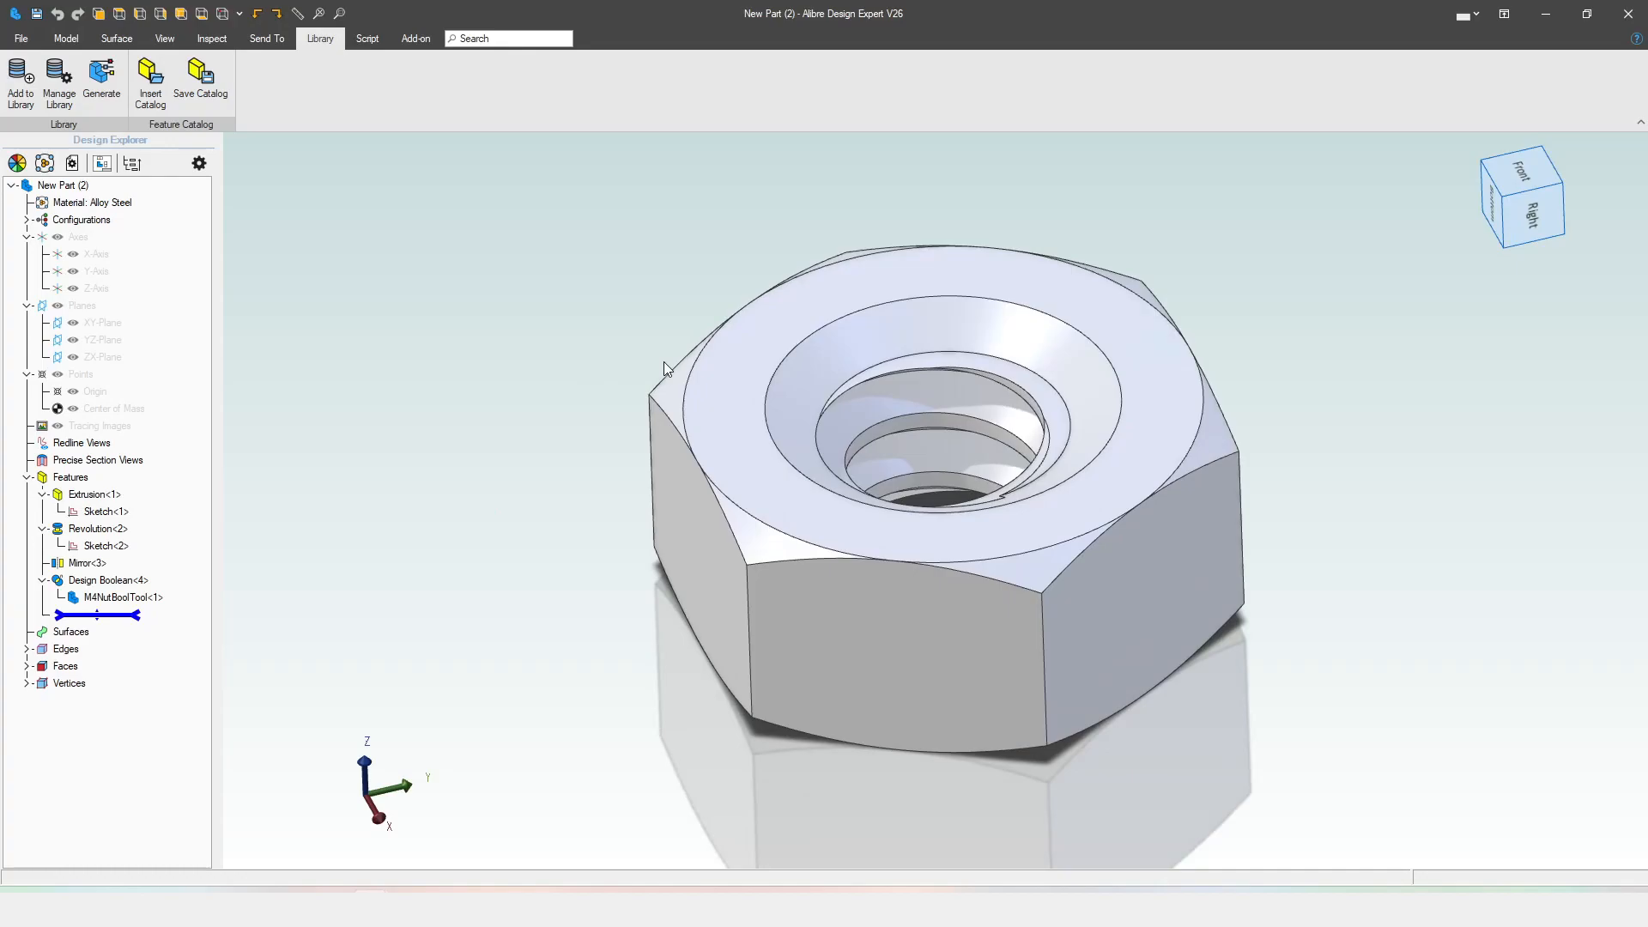
scroll(1206, 503, "up", 1)
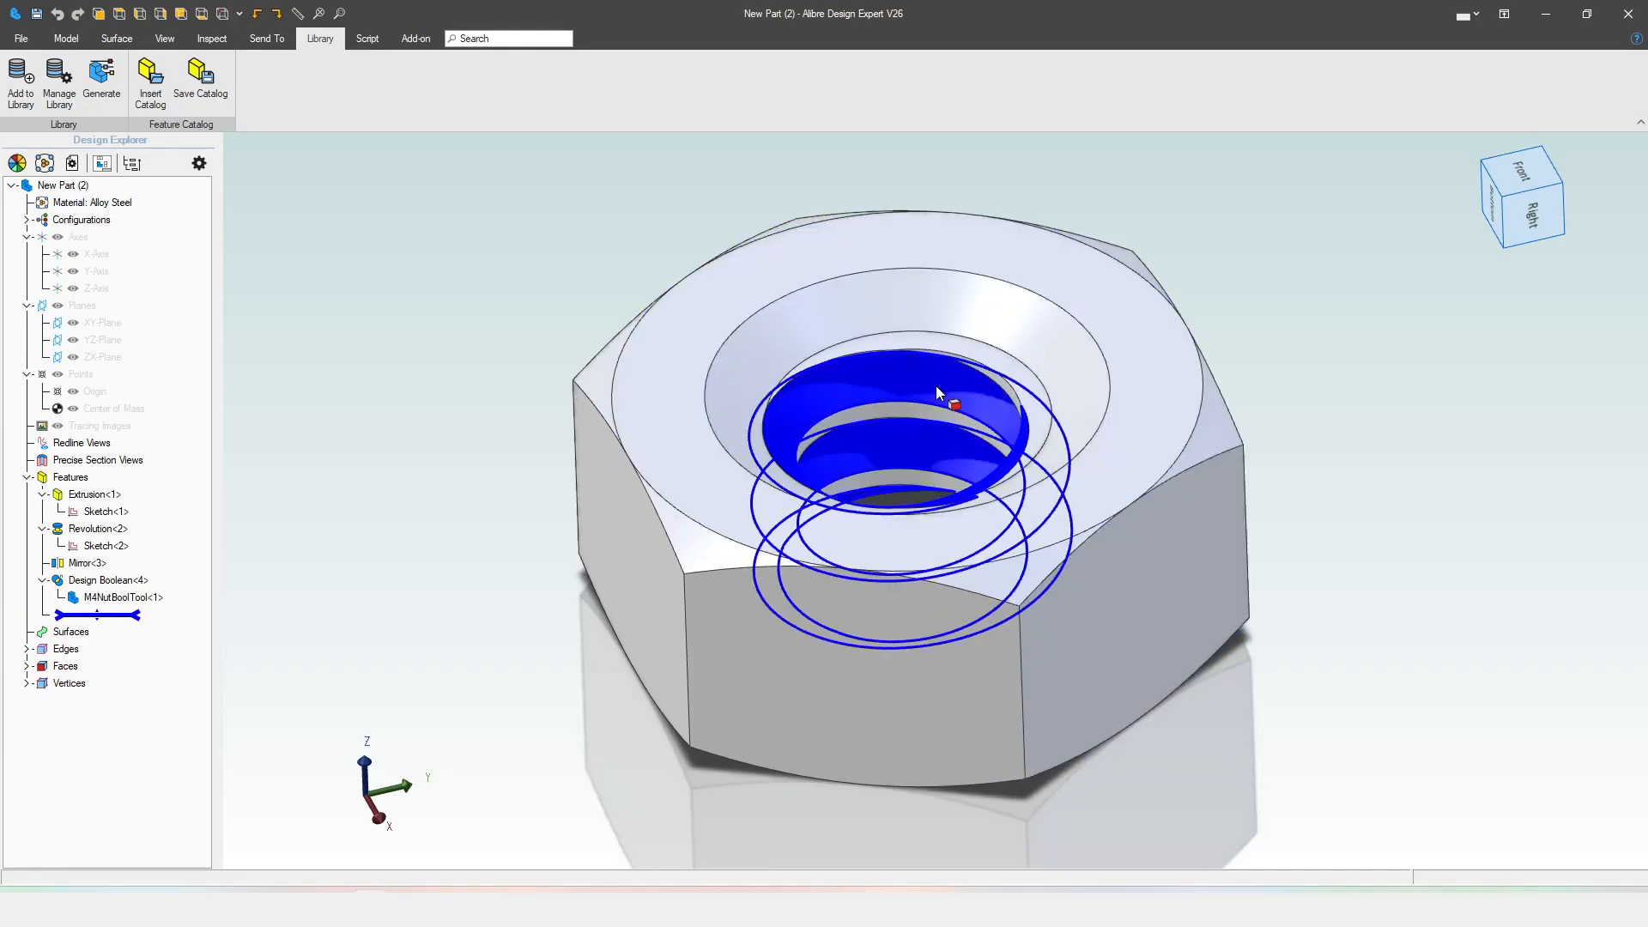
middle_click_drag(386, 471, 411, 448)
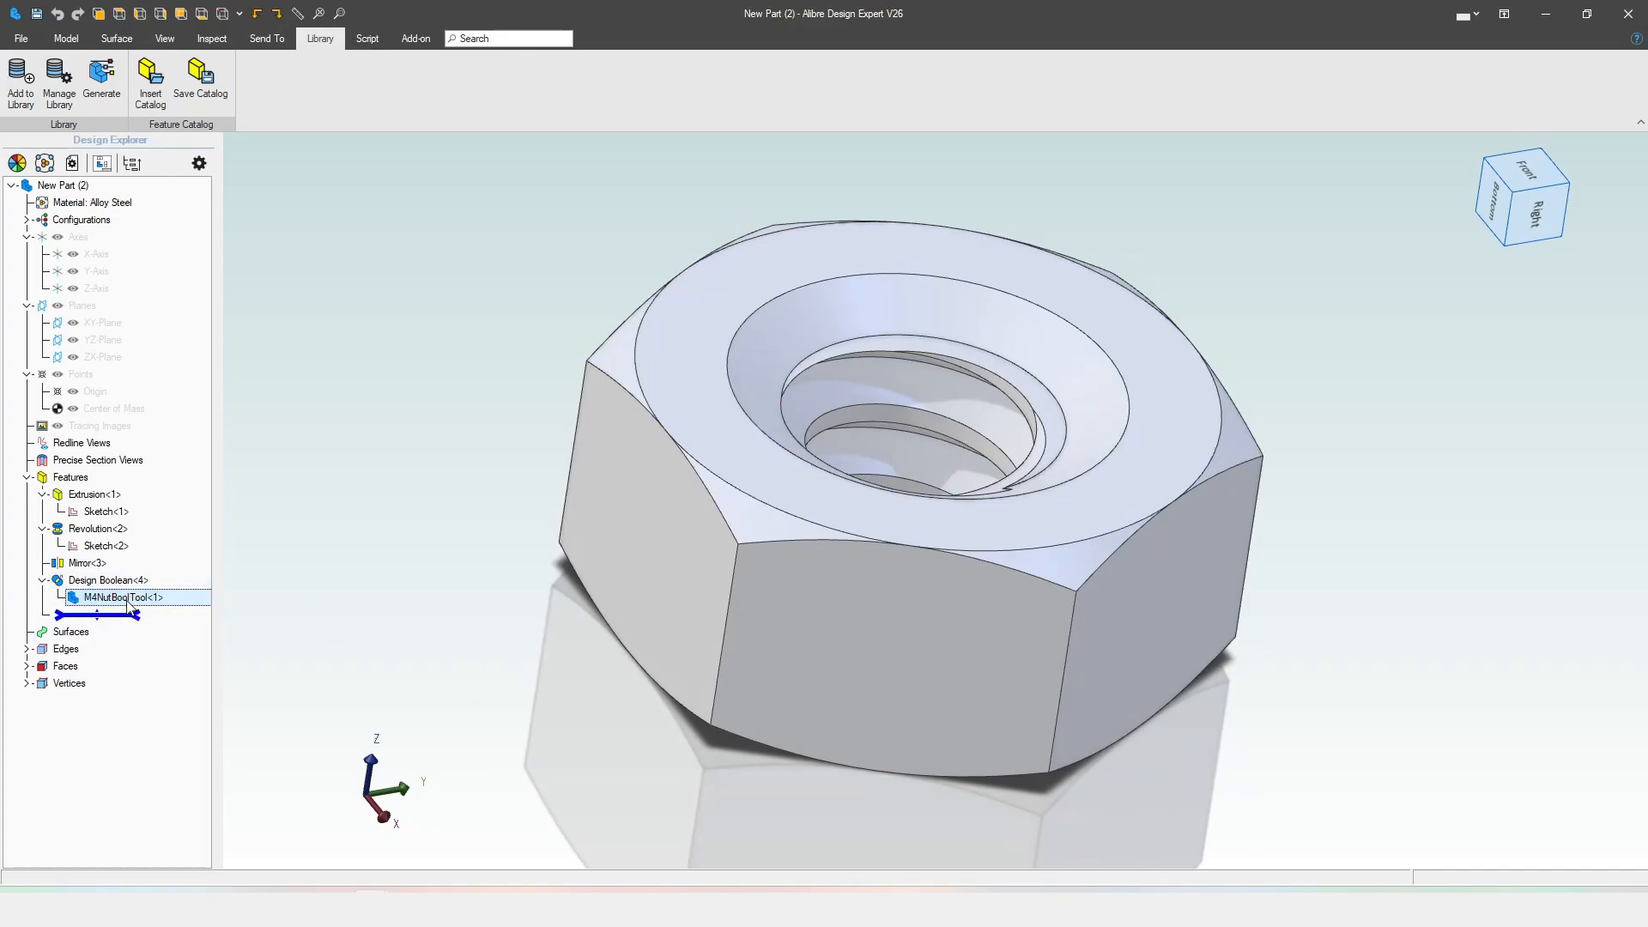
middle_click_drag(396, 606, 444, 611)
scroll(522, 573, "up", 2)
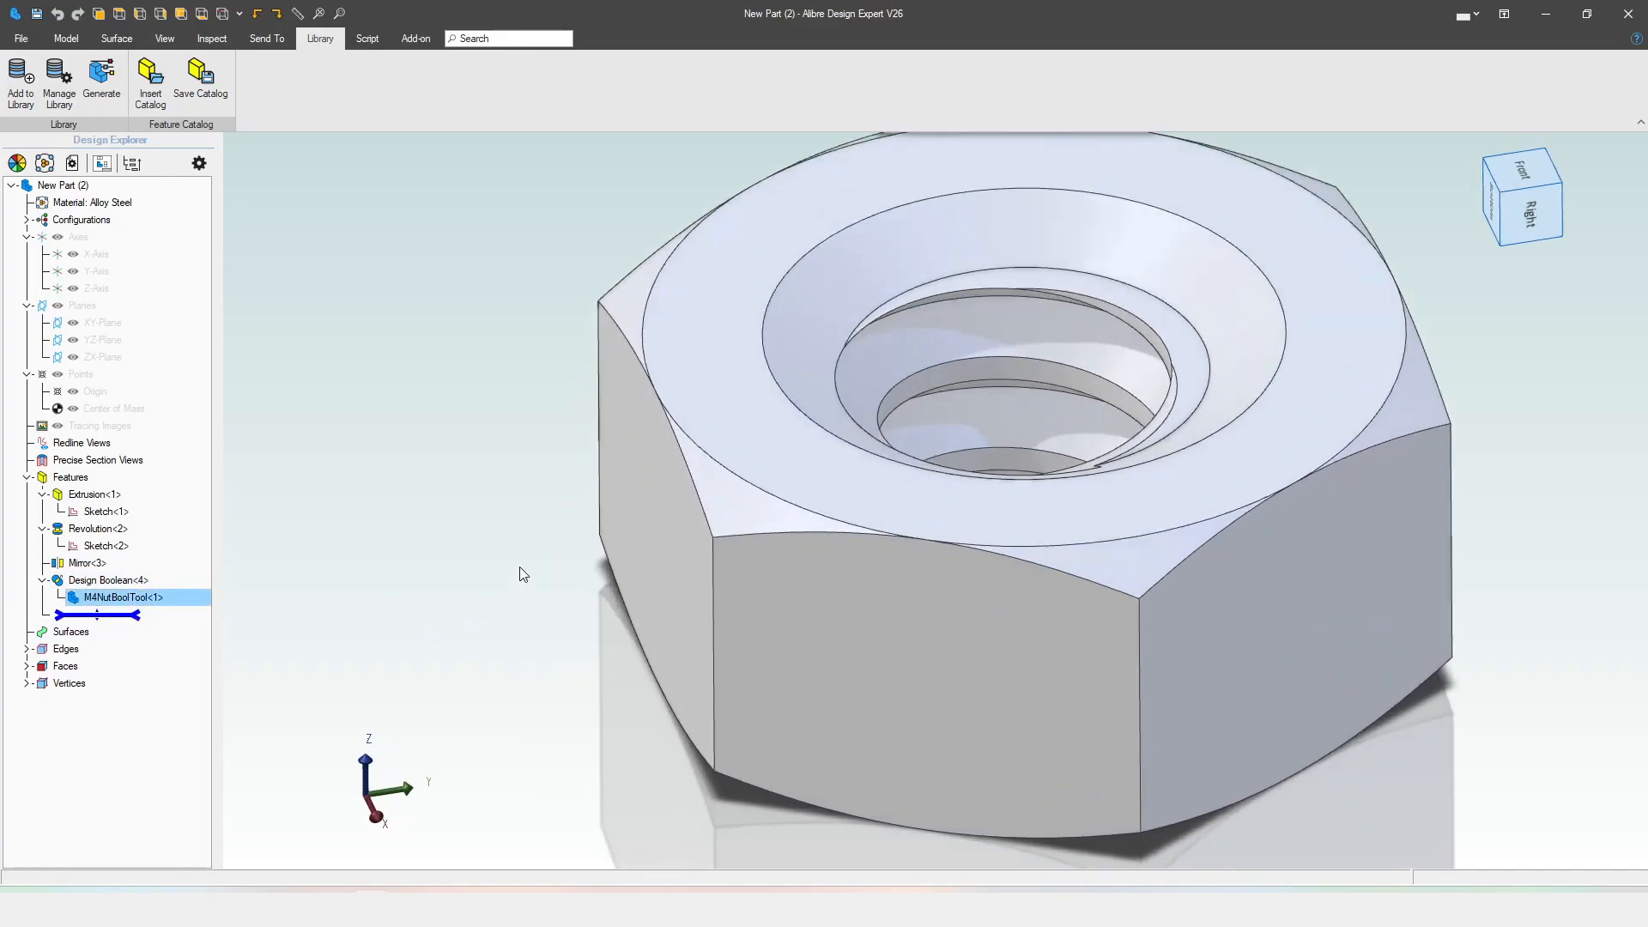
scroll(522, 574, "down", 2)
scroll(438, 417, "up", 1)
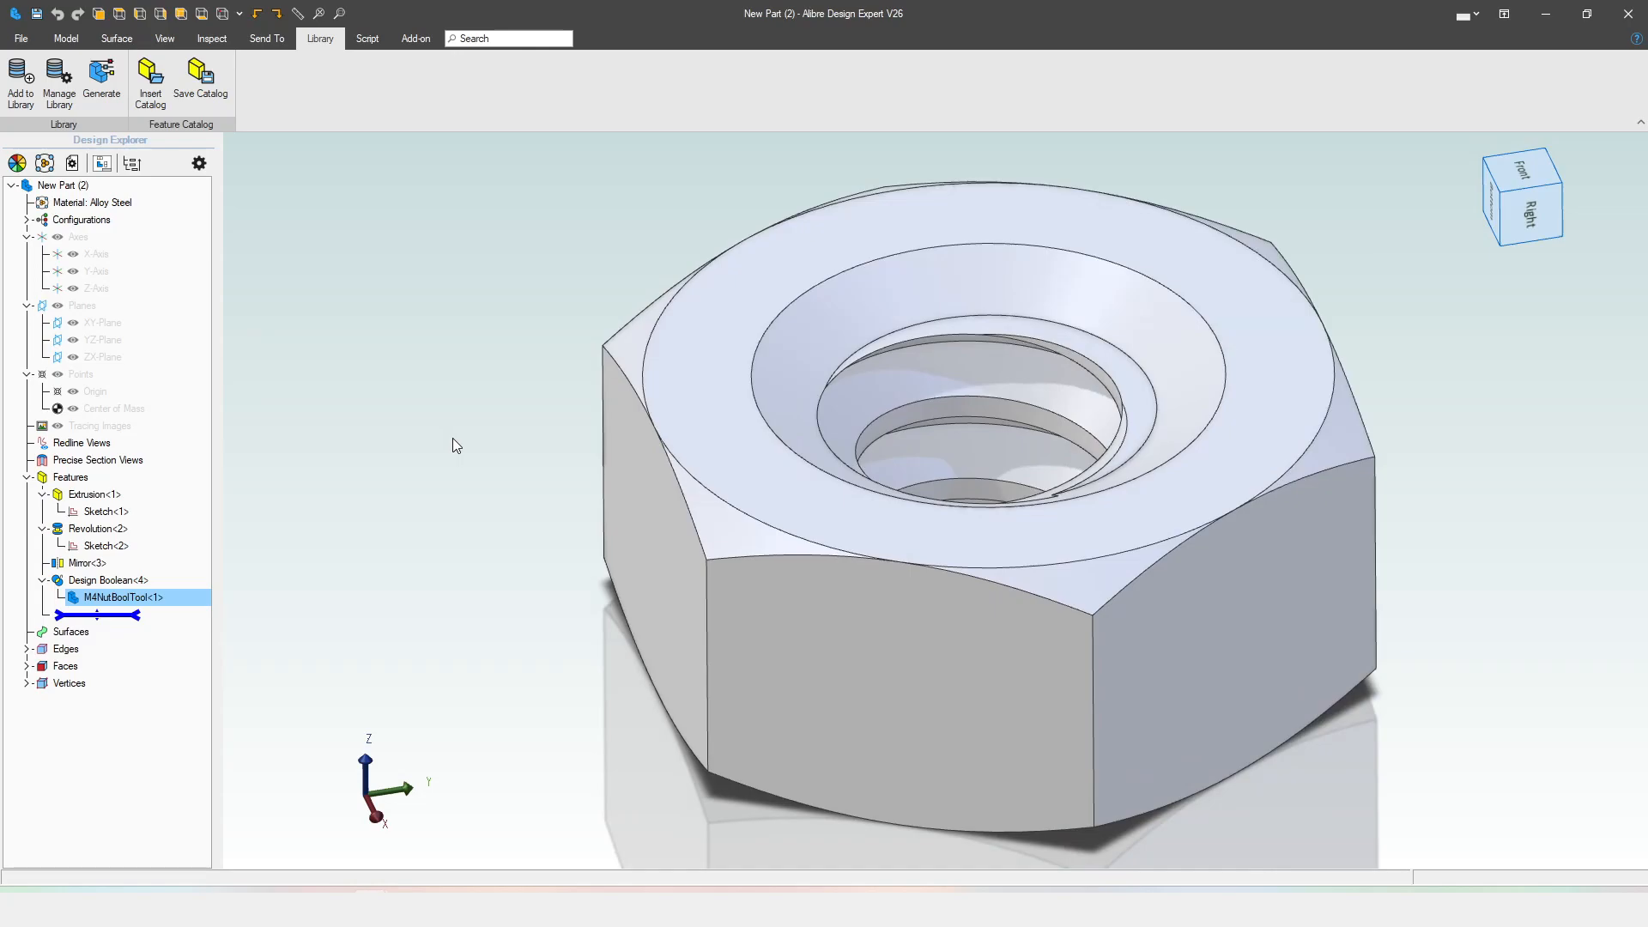